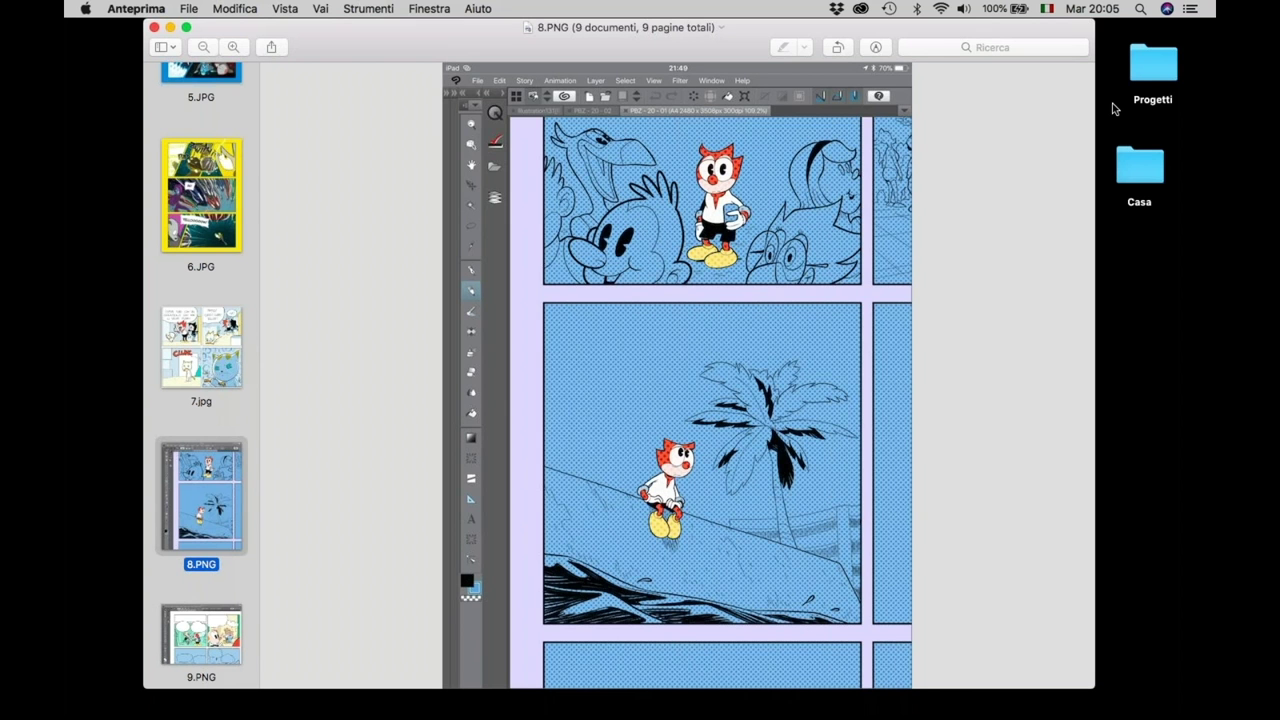
# Look back through the sample comic images from 8.PNG to the cover illustration 1.JPG.
pyautogui.press('Up')
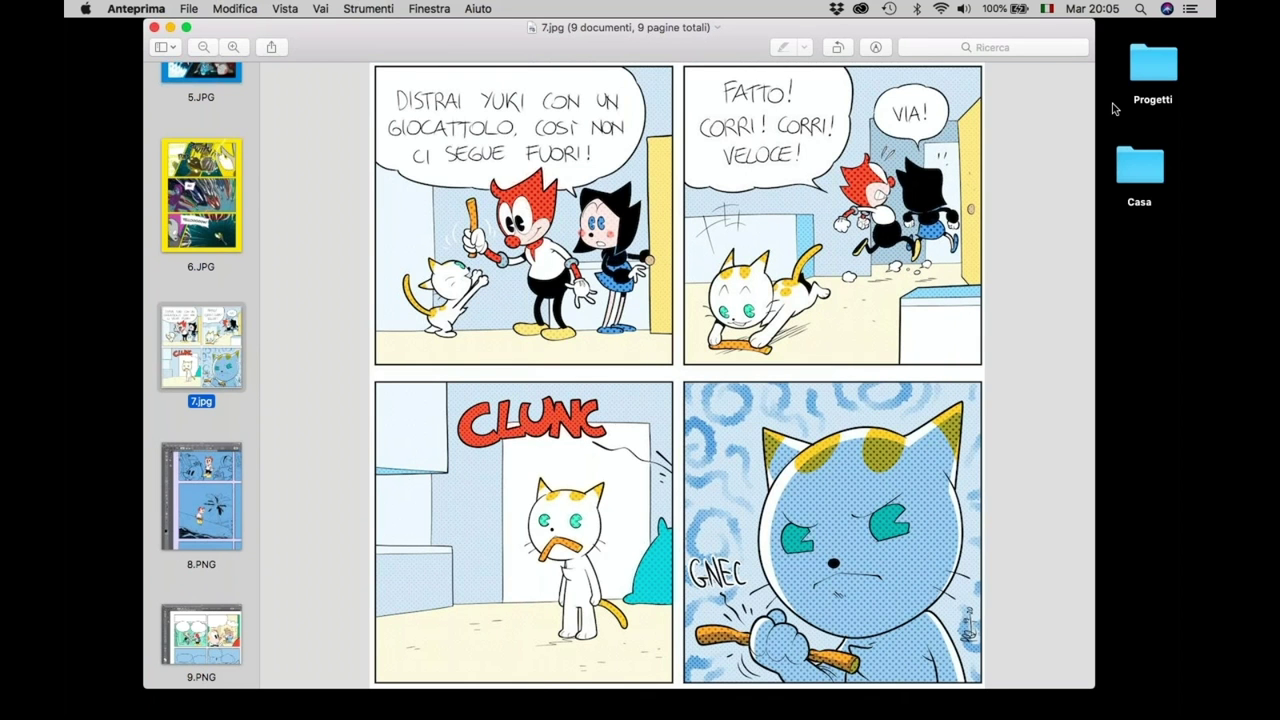
pyautogui.press('Up')
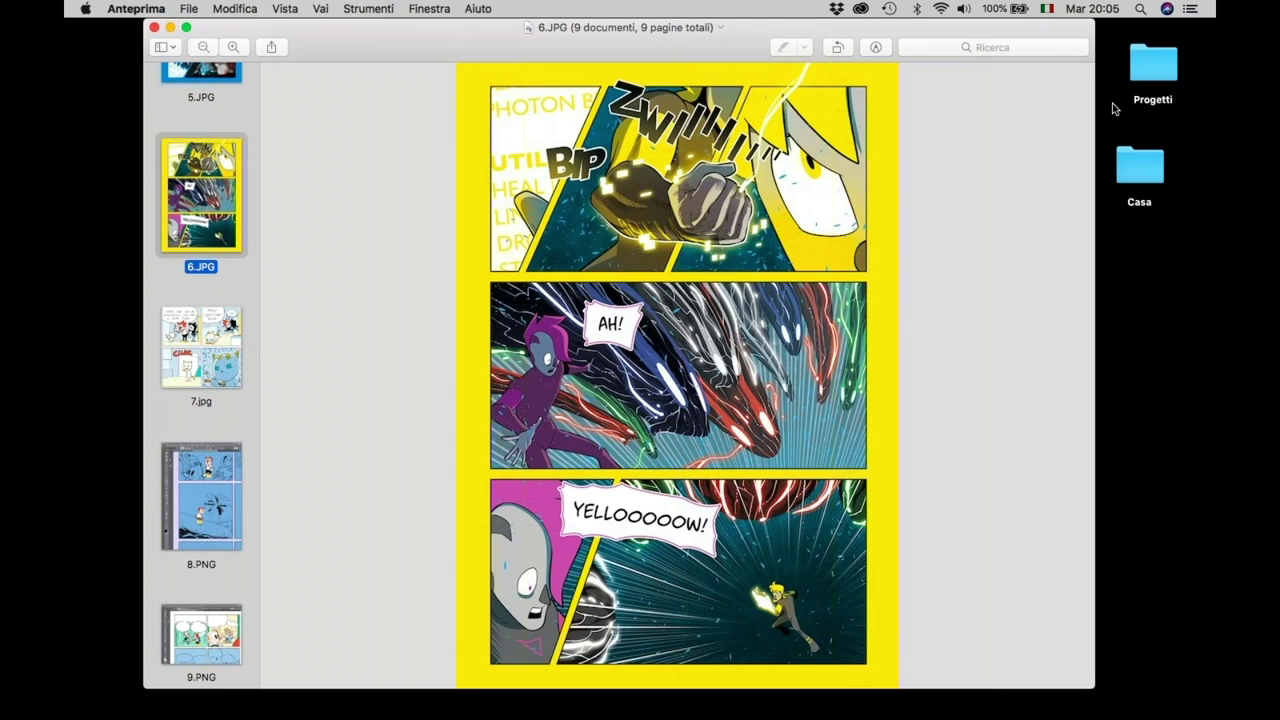
pyautogui.press('Up')
pyautogui.press('Up')
pyautogui.press('Up')
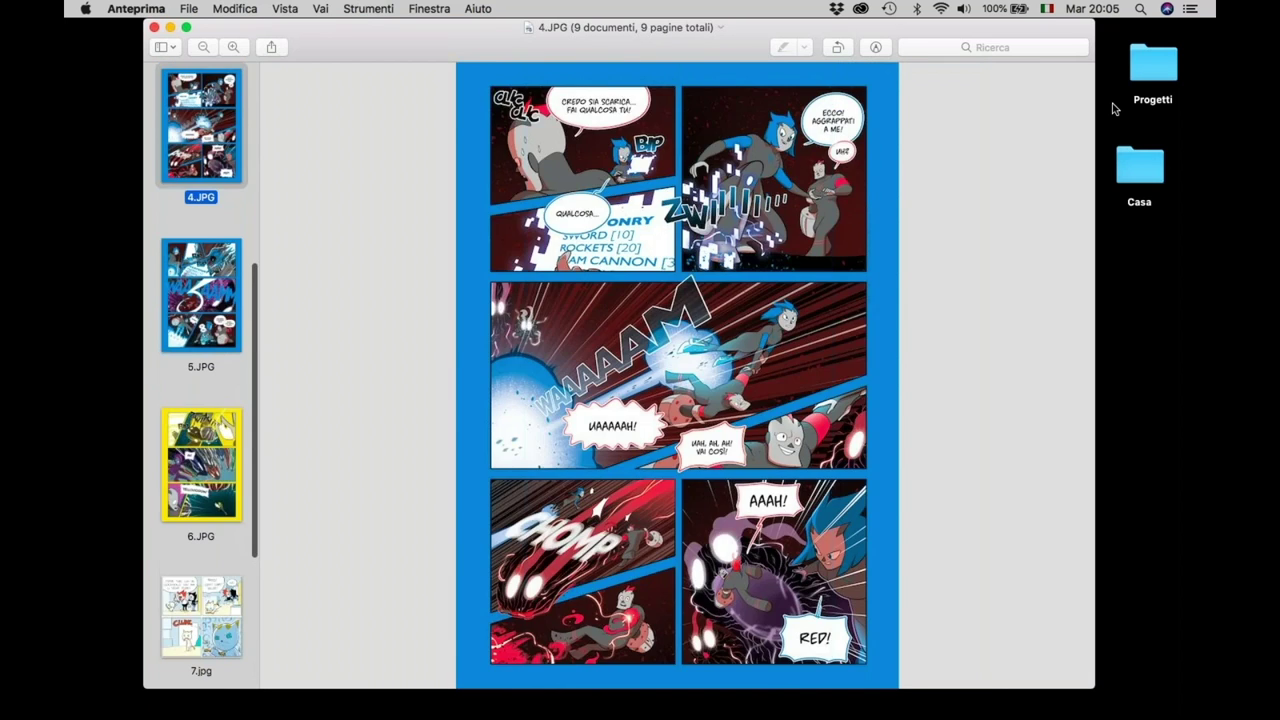
pyautogui.press('Up')
pyautogui.press('Up')
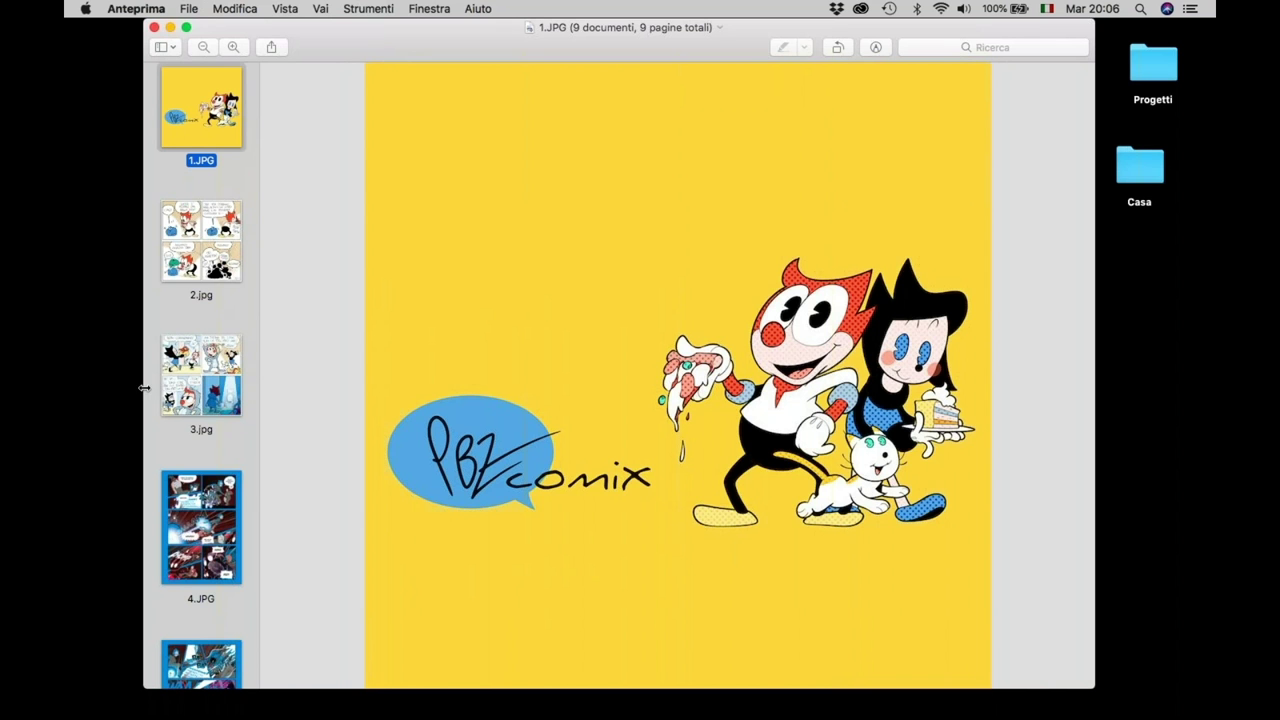
# Close the image viewer window and switch to Clip Studio Paint.
pyautogui.moveTo(66, 398)
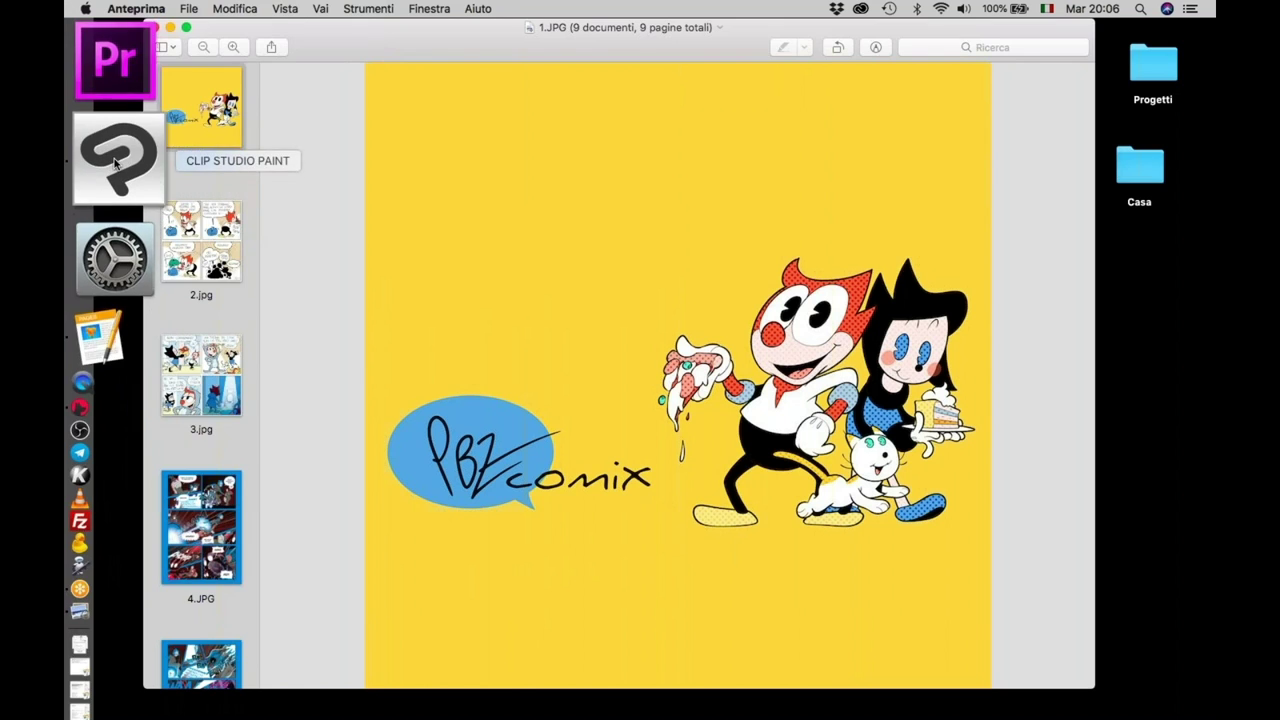
pyautogui.click(115, 161)
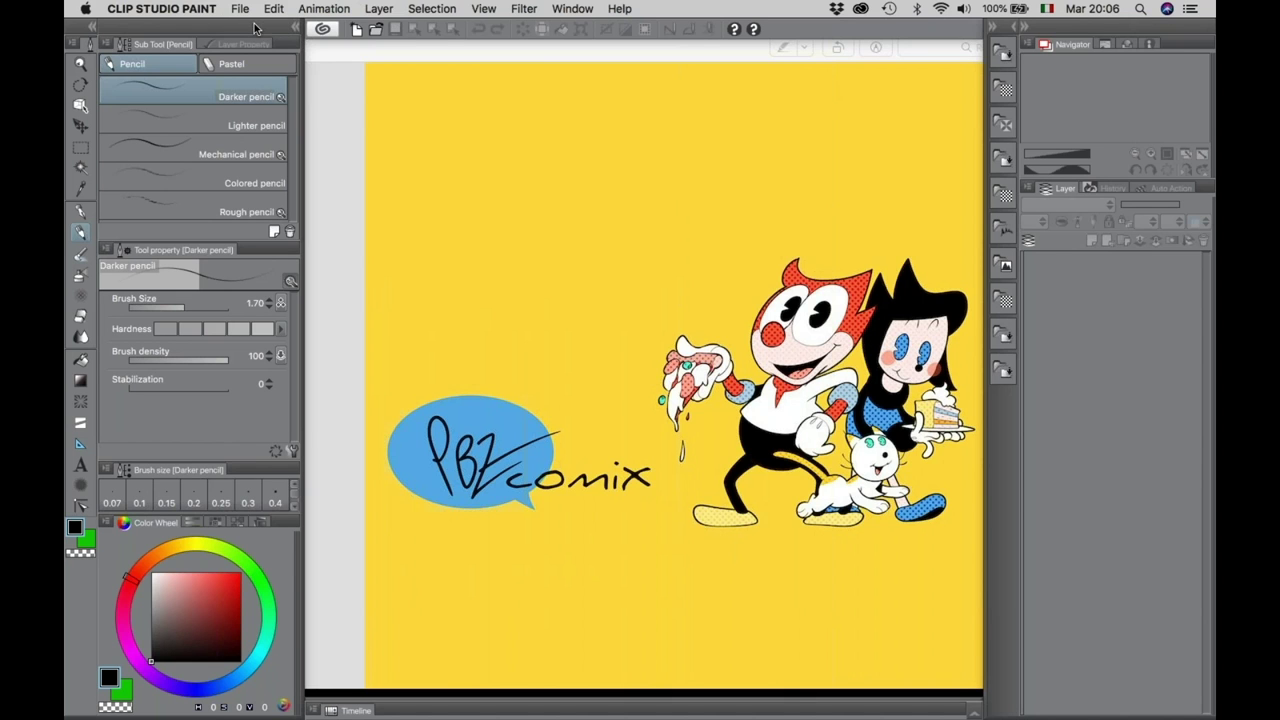
pyautogui.moveTo(81, 438)
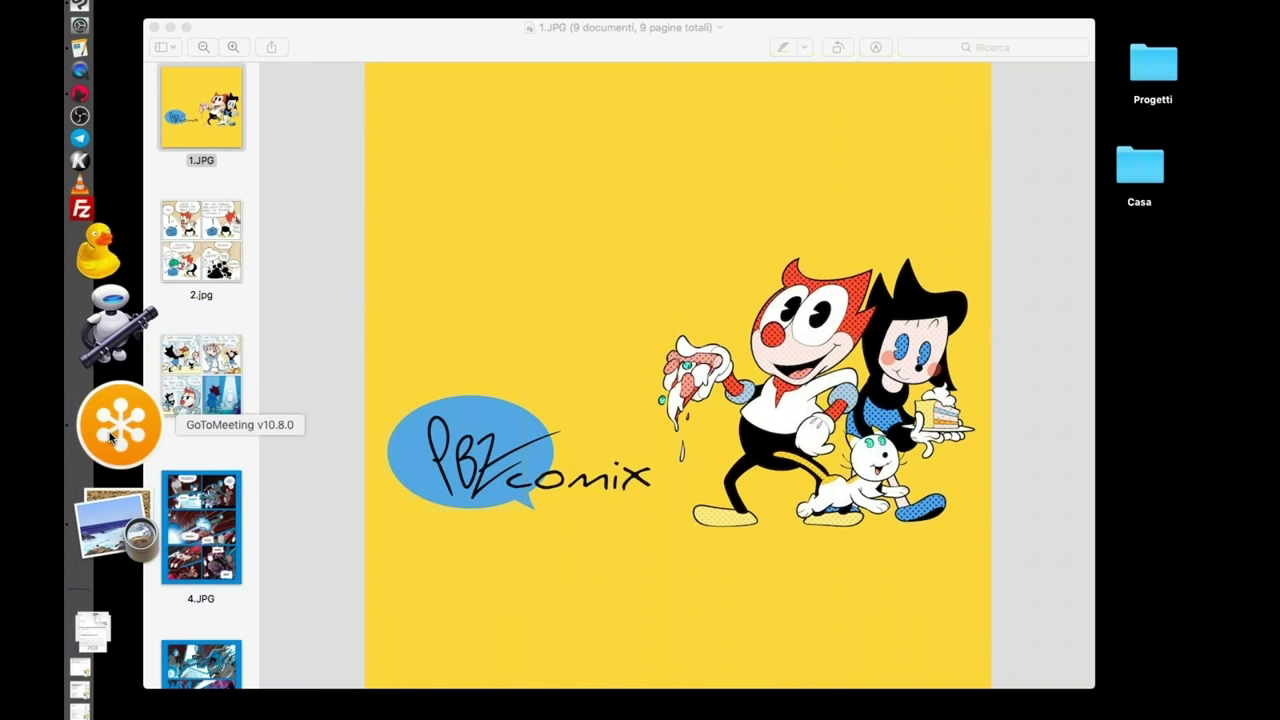
pyautogui.click(154, 28)
pyautogui.moveTo(90, 110)
pyautogui.click(112, 158)
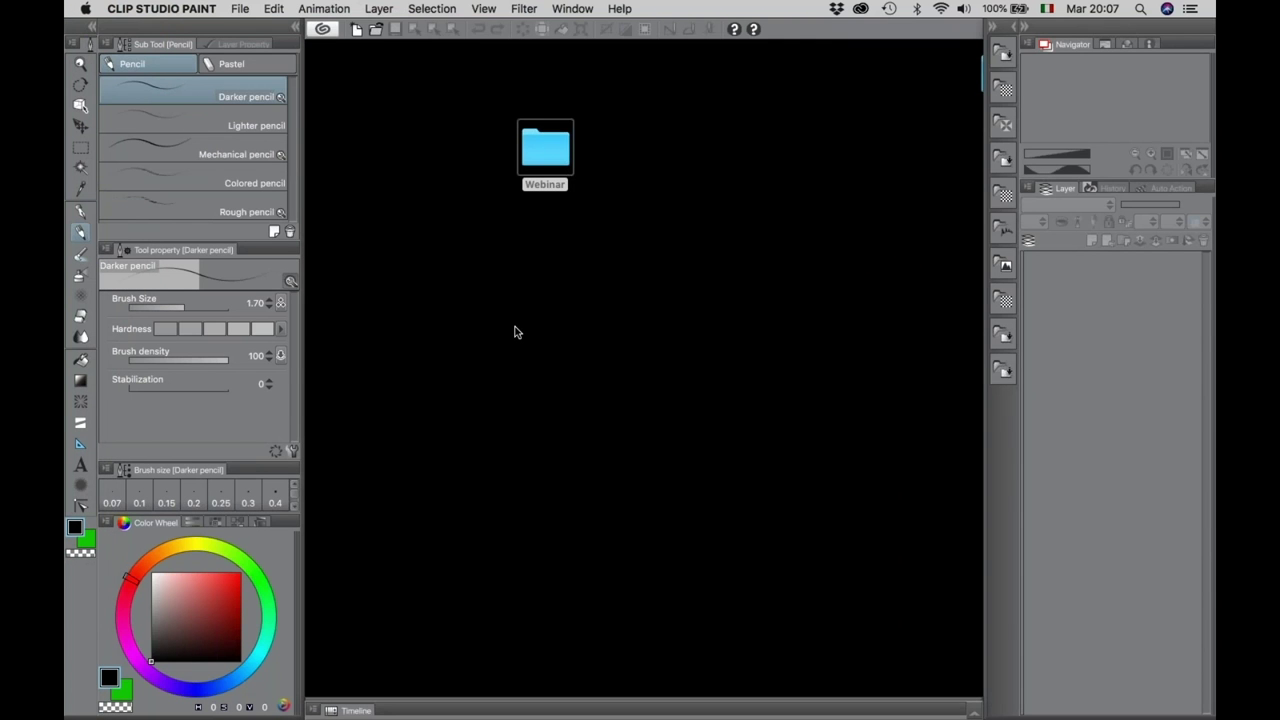
# Create a comic canvas with the 220 x 310 mm commercial-issue format at 600 dpi, and close it again.
pyautogui.click(236, 9)
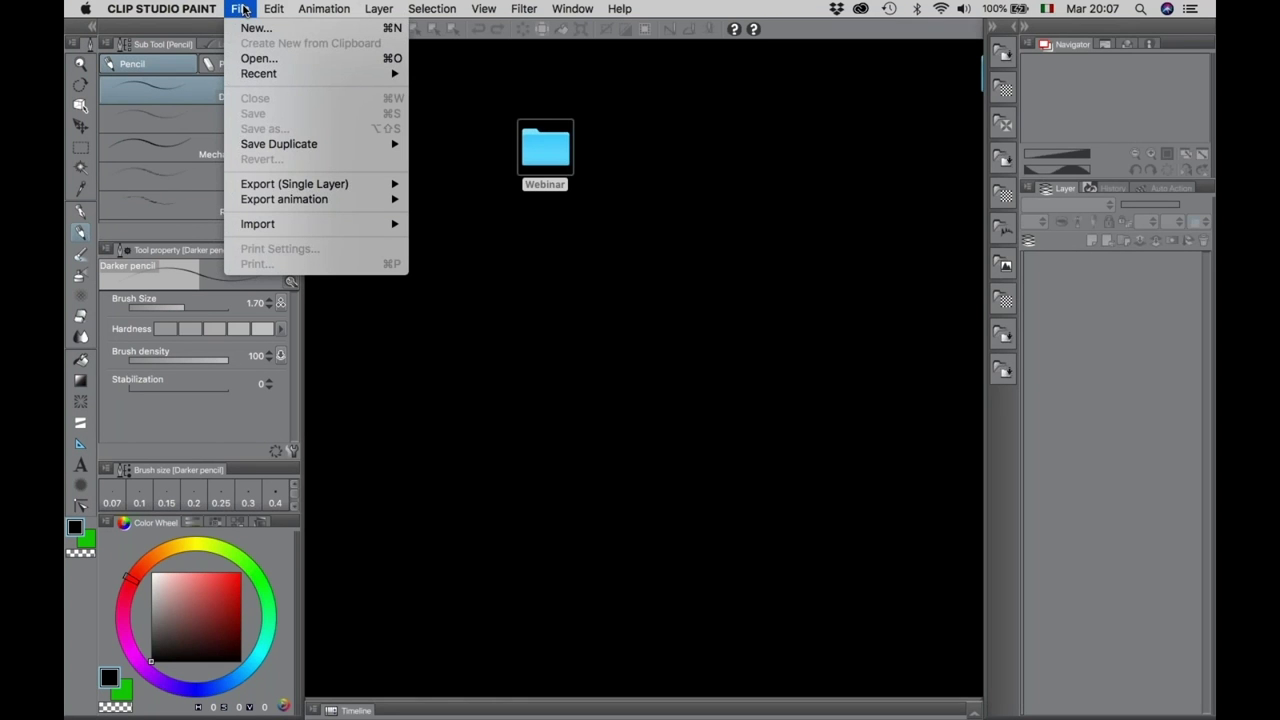
pyautogui.click(243, 9)
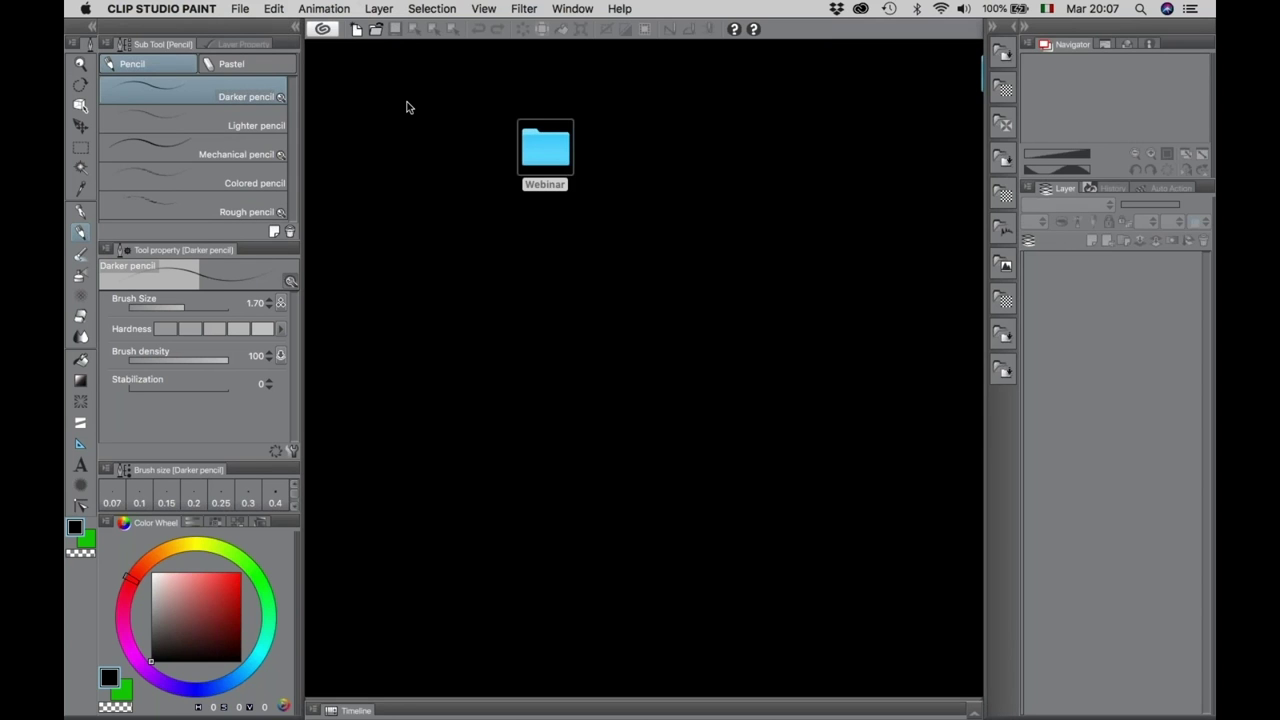
pyautogui.click(242, 10)
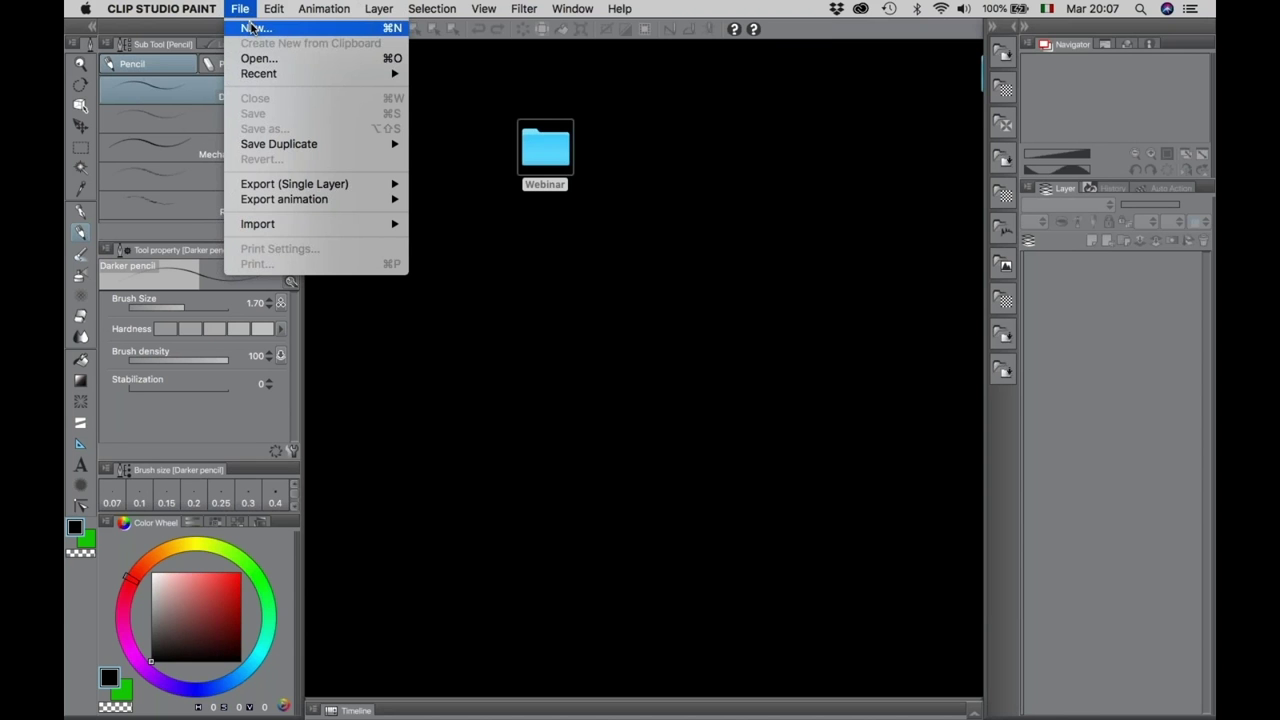
pyautogui.click(252, 28)
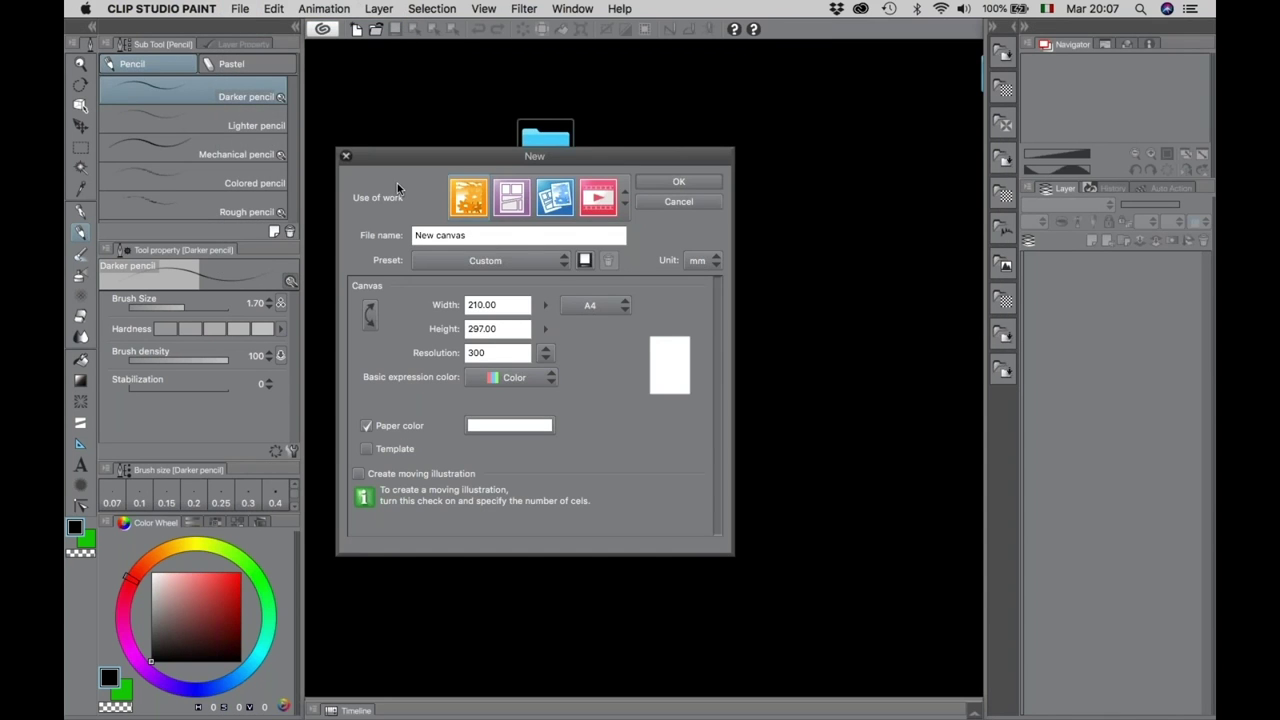
pyautogui.moveTo(398, 157); pyautogui.dragTo(474, 129)
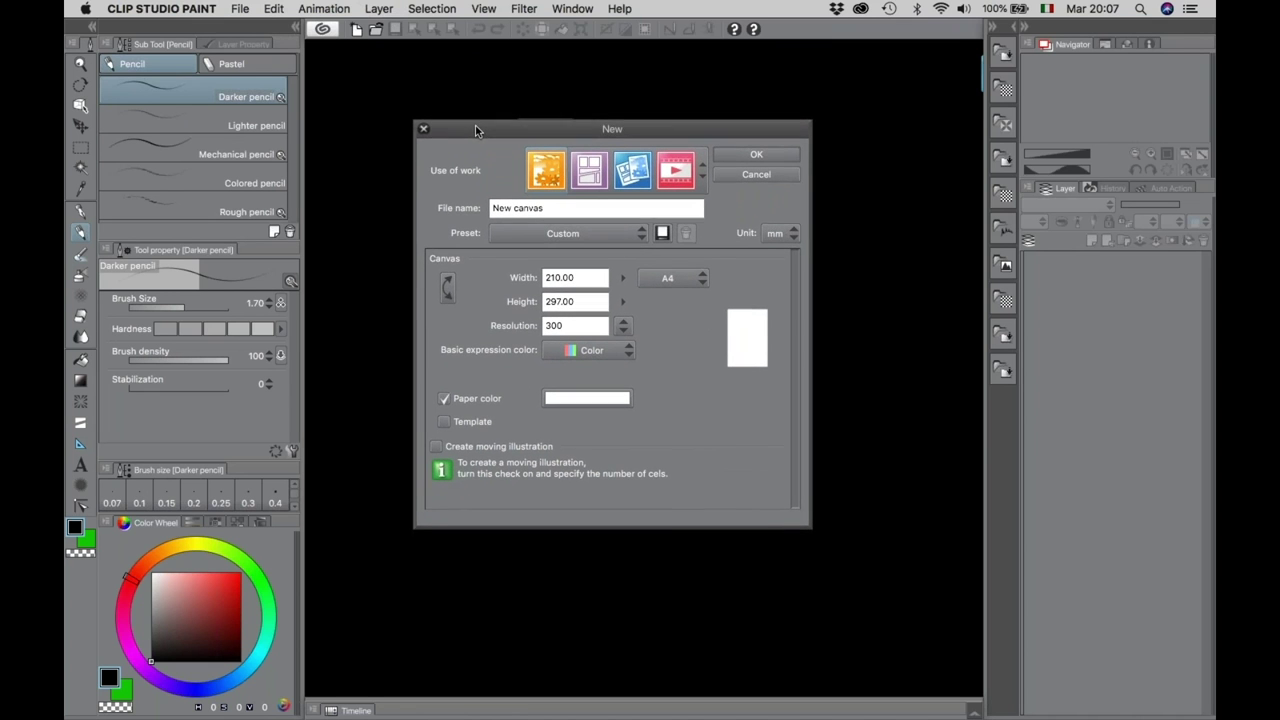
pyautogui.click(589, 177)
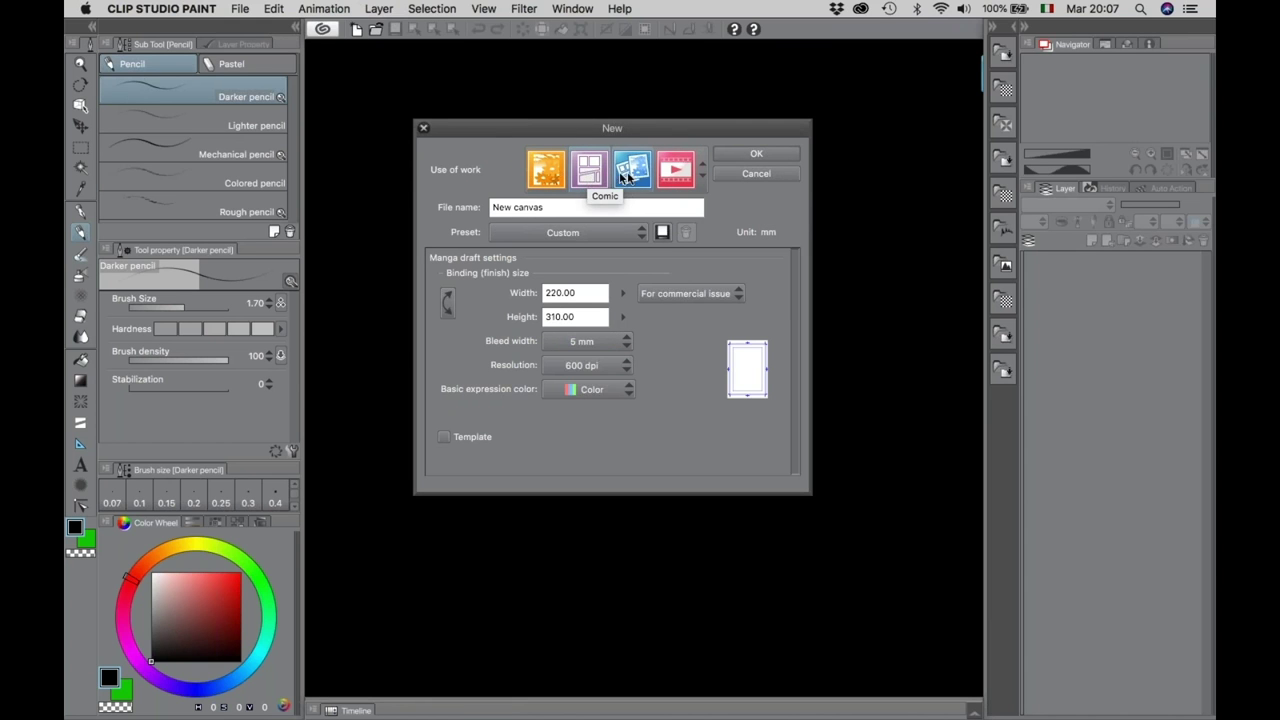
pyautogui.click(760, 155)
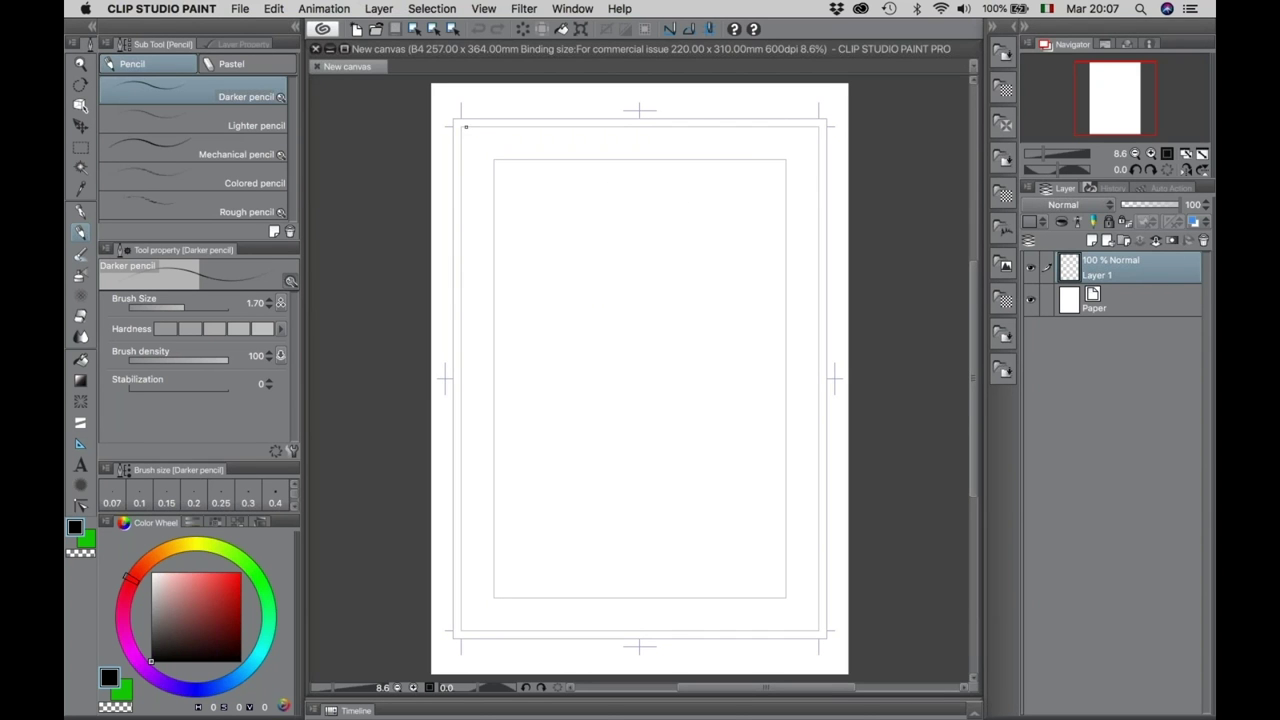
pyautogui.click(316, 49)
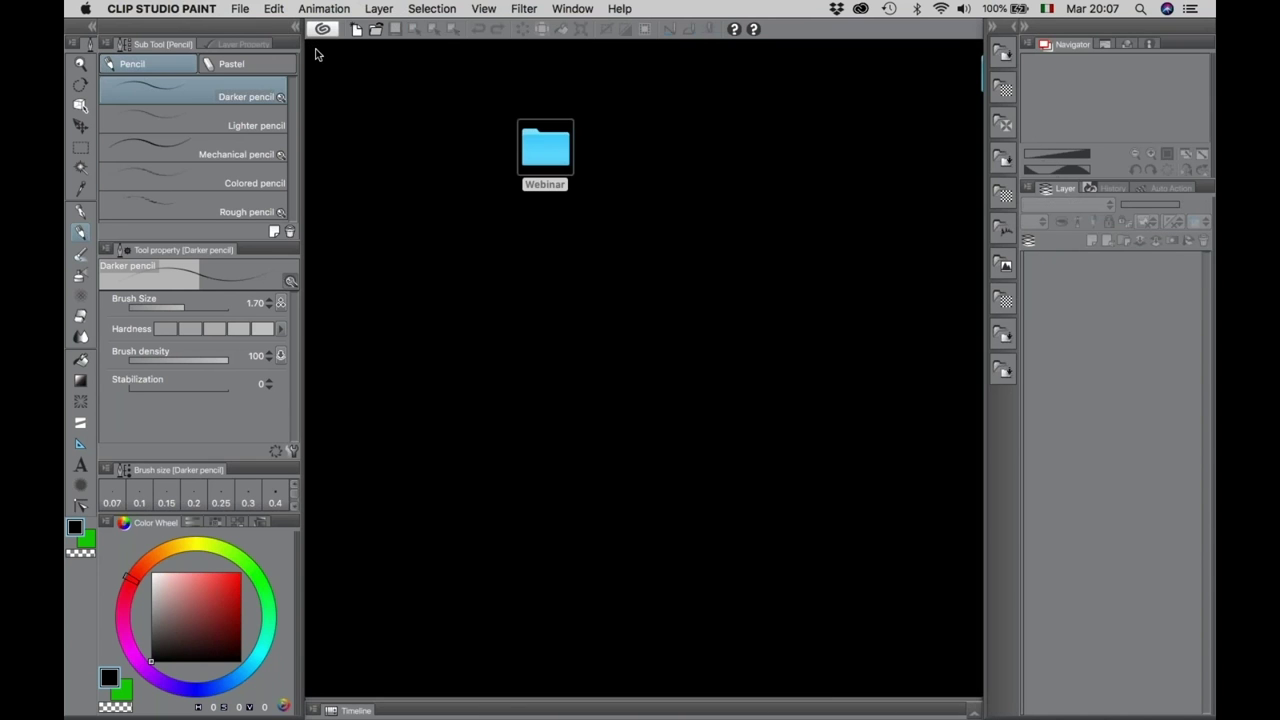
# Create a new illustration canvas in A4 size, 210 x 297 mm, with a resolution of 300 dpi.
pyautogui.click(247, 10)
pyautogui.moveTo(265, 22)
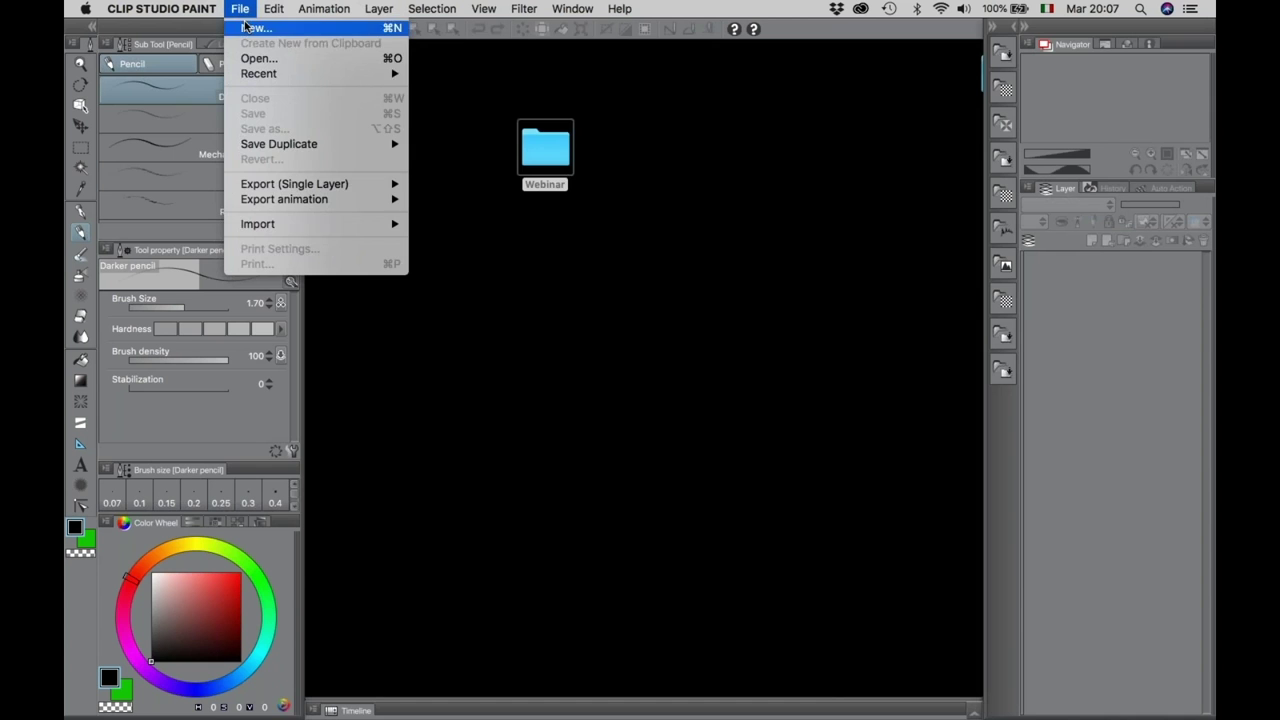
pyautogui.click(258, 42)
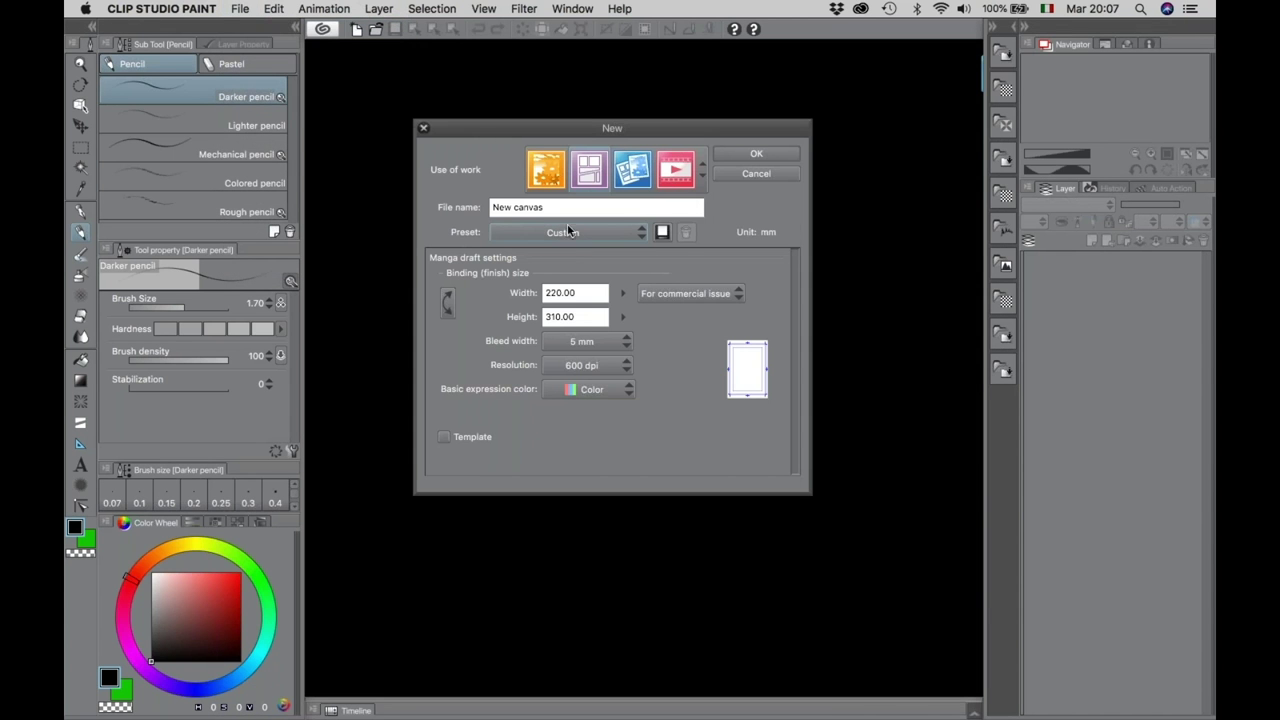
pyautogui.click(550, 173)
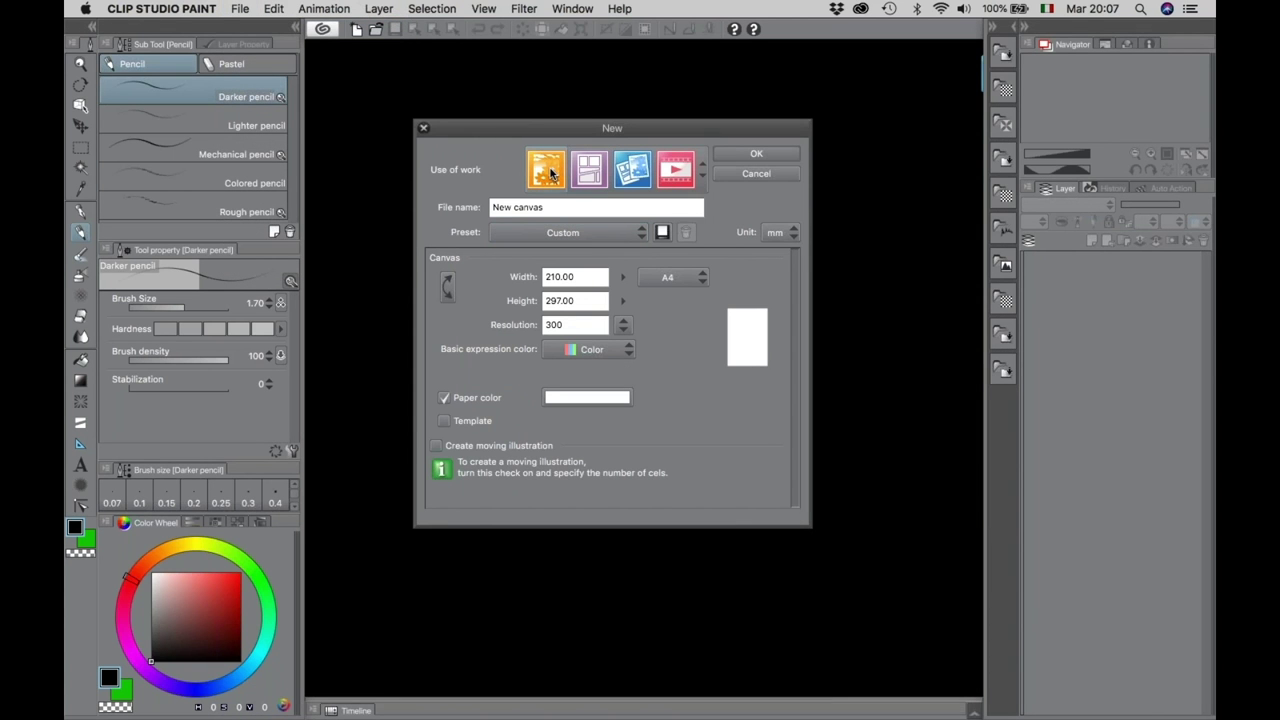
pyautogui.click(686, 279)
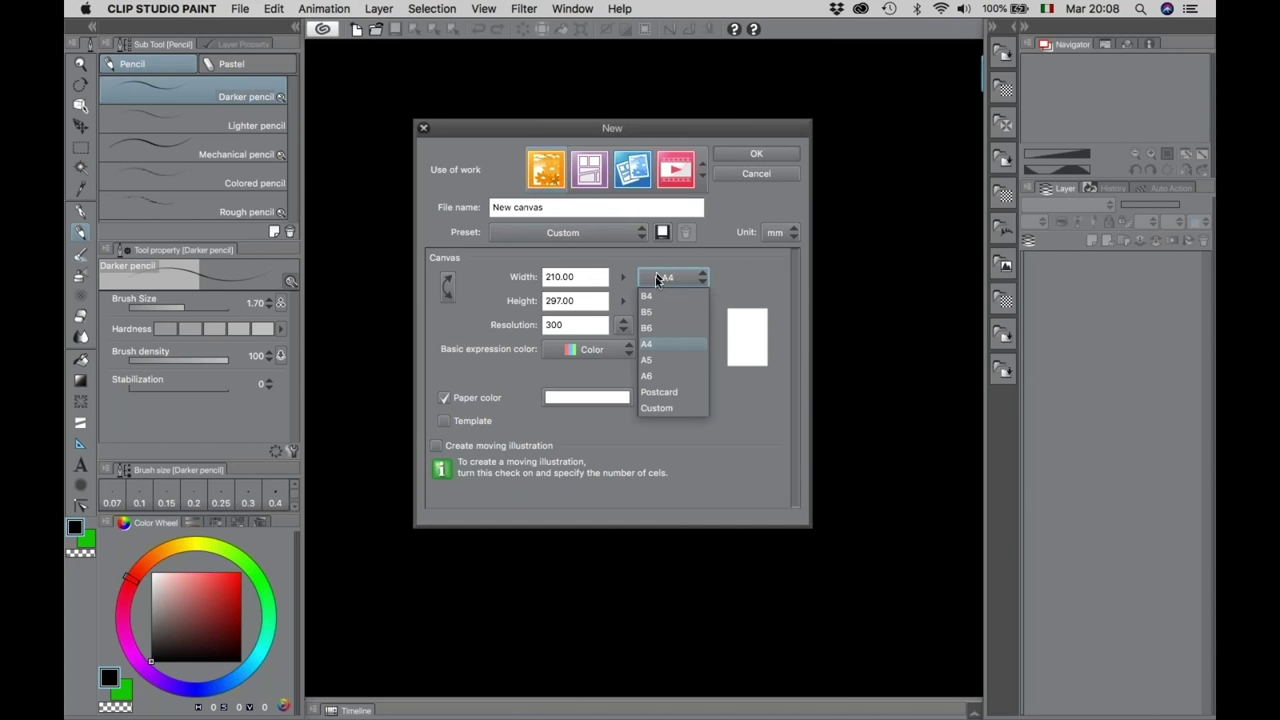
pyautogui.click(659, 346)
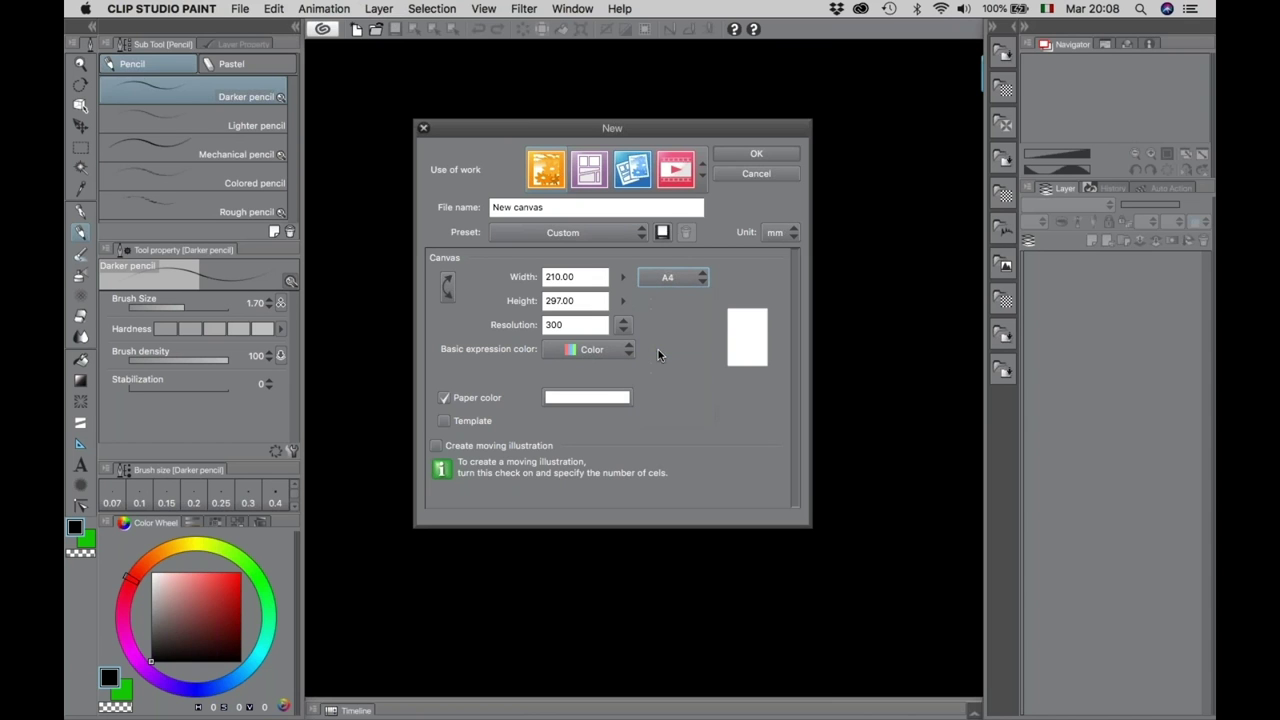
pyautogui.doubleClick(558, 318)
pyautogui.write('300')
pyautogui.click(545, 325)
pyautogui.click(772, 153)
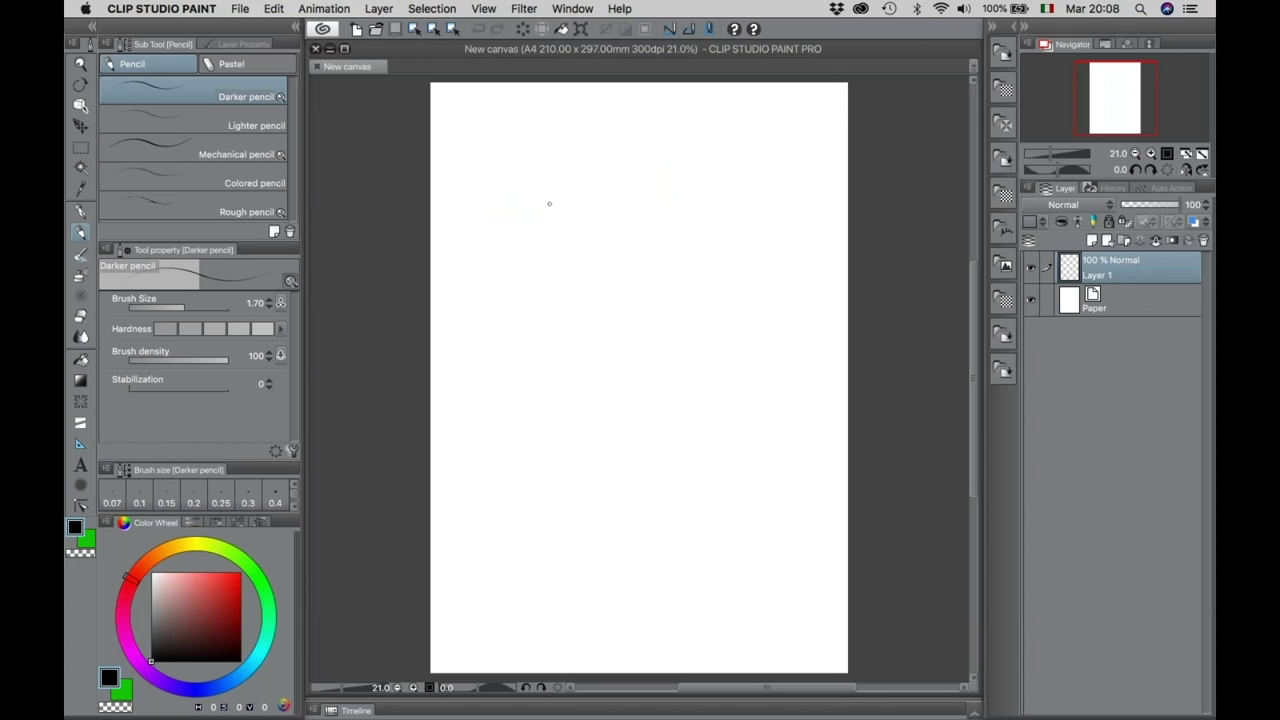
# Examine the canvas's two initial layers, Paper and Layer 1, by selecting them alternately.
pyautogui.click(1066, 308)
pyautogui.click(1066, 276)
pyautogui.click(1070, 298)
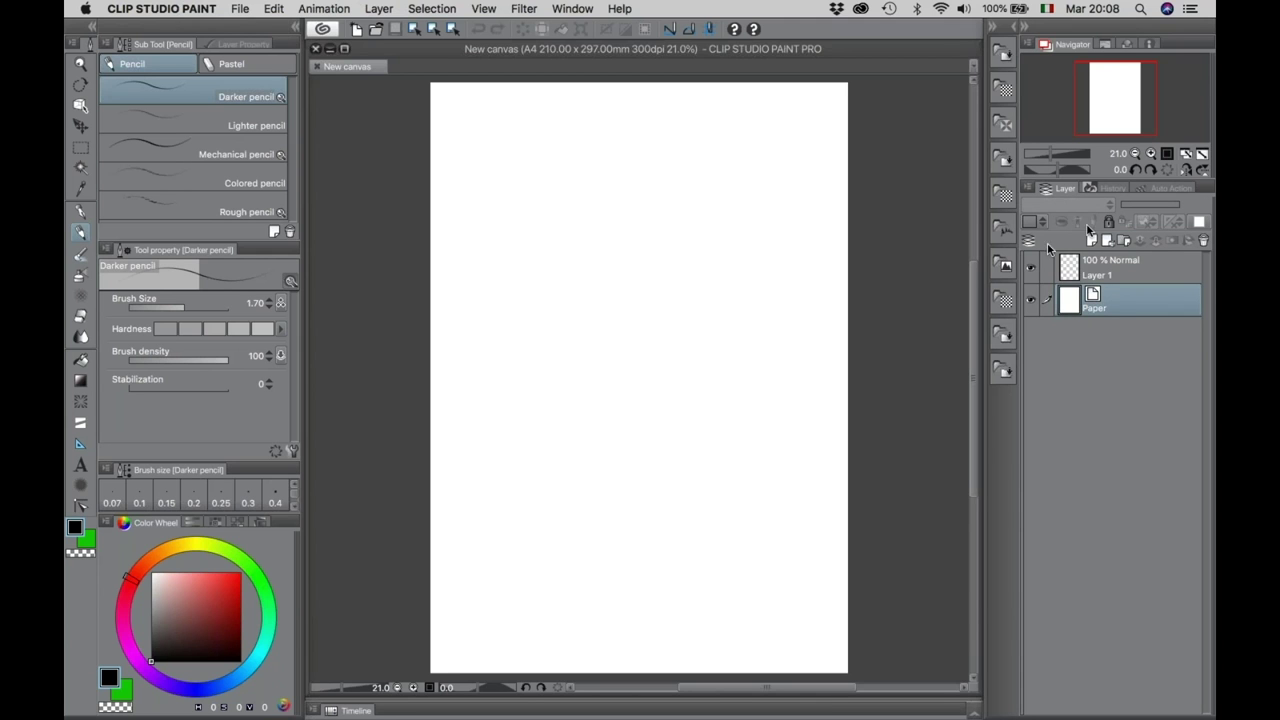
pyautogui.click(1068, 278)
pyautogui.click(1070, 298)
pyautogui.click(1075, 272)
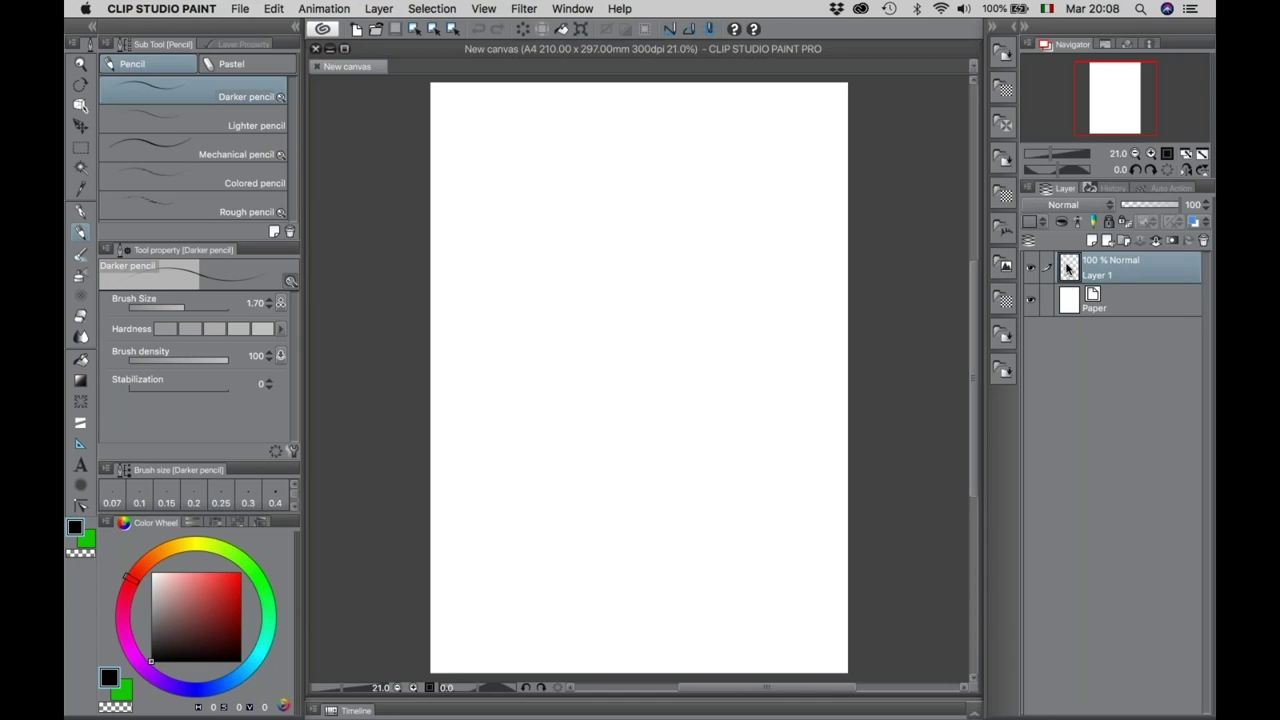
pyautogui.click(1068, 298)
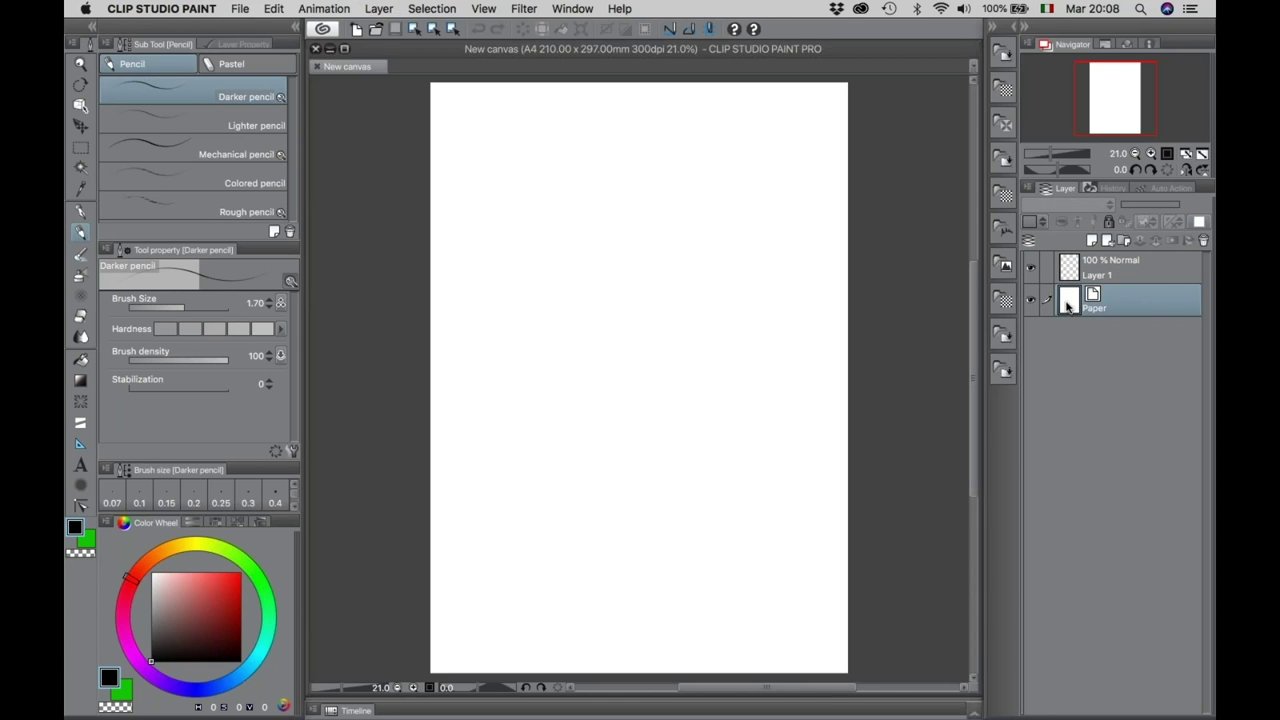
pyautogui.click(1067, 281)
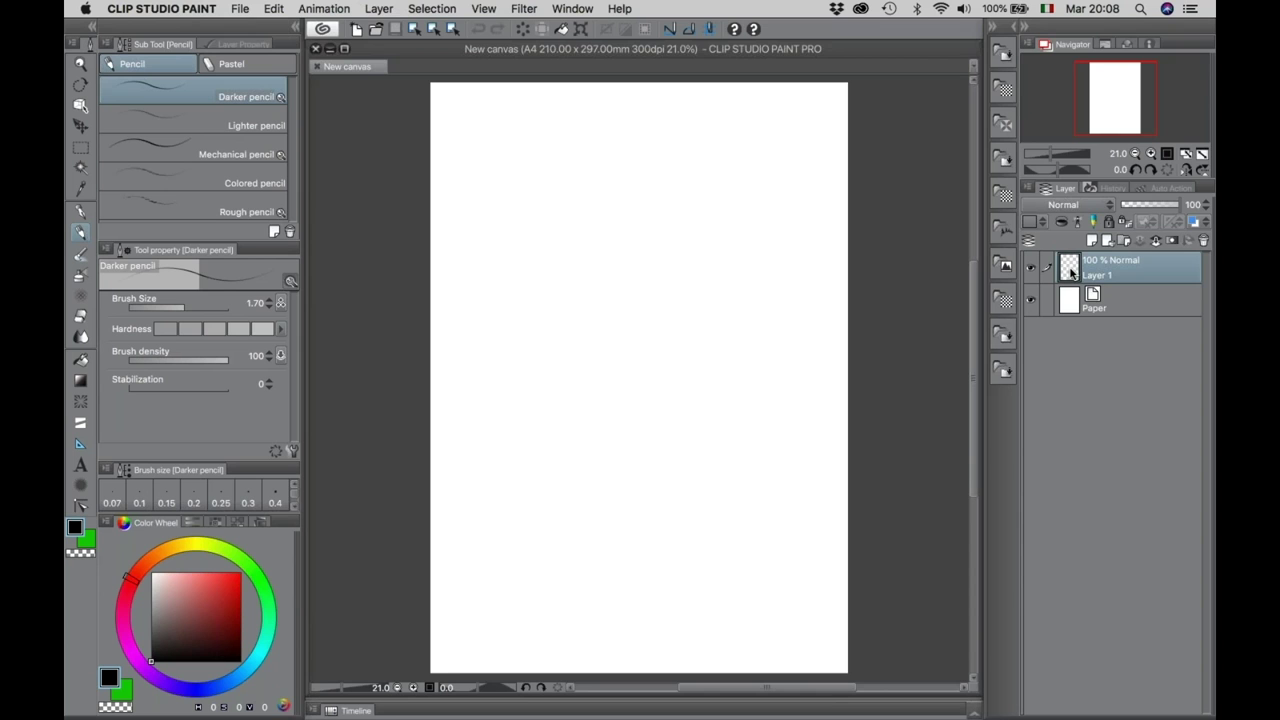
# Rename Layer 1 as "Bozzetti", correcting the spelling of the name.
pyautogui.doubleClick(1102, 276)
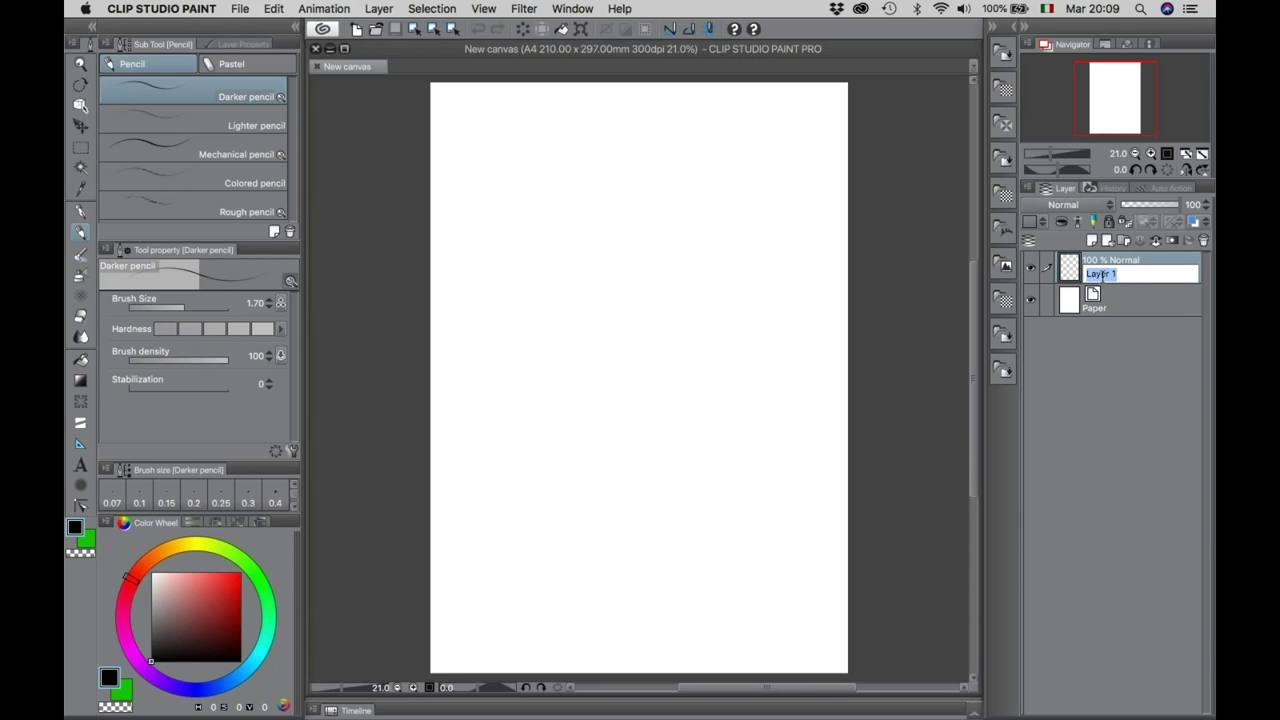
pyautogui.write('Bozzetti')
pyautogui.press('Return')
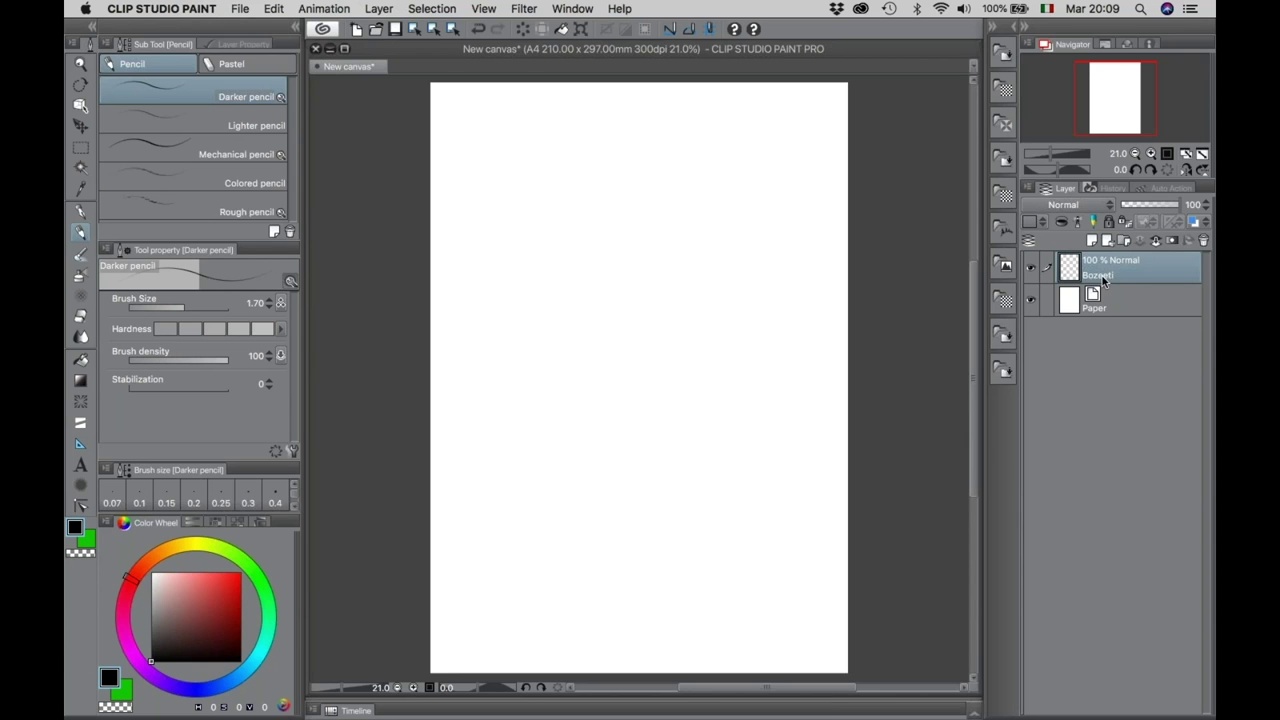
pyautogui.doubleClick(1103, 278)
pyautogui.press('BackSpace')
pyautogui.press('BackSpace')
pyautogui.press('BackSpace')
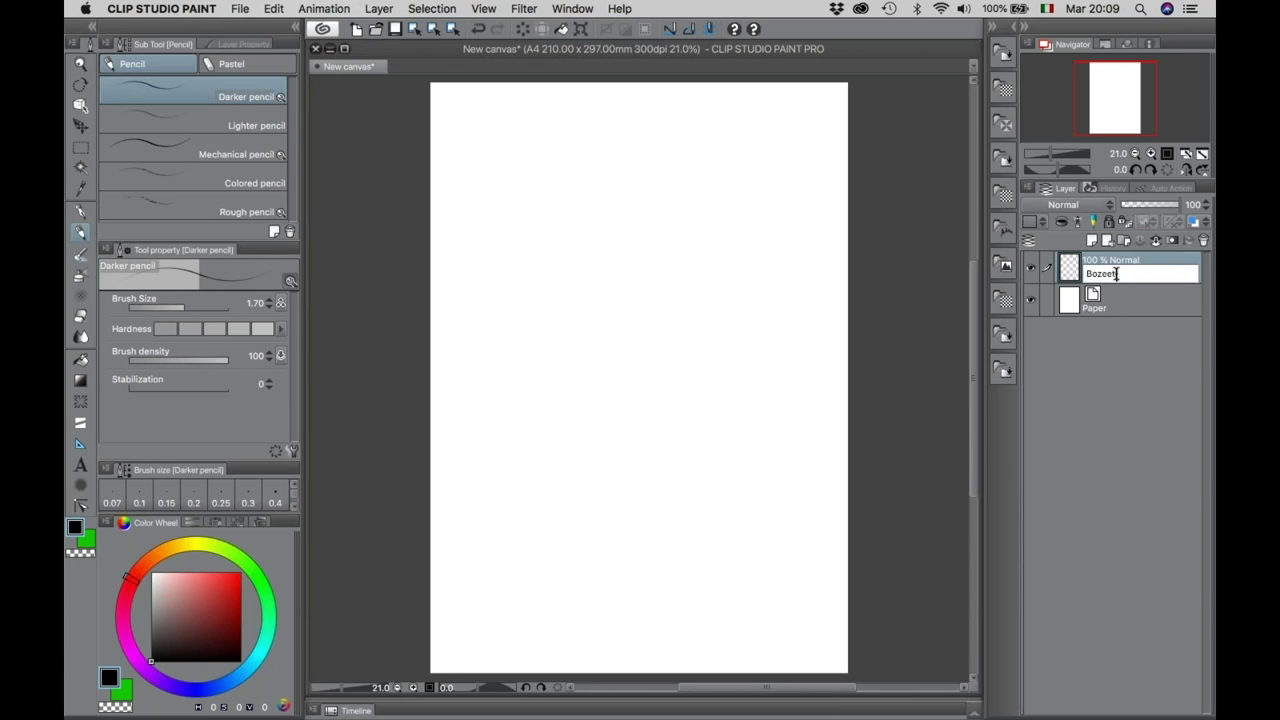
pyautogui.write('tti')
pyautogui.press('Left')
pyautogui.press('Left')
pyautogui.press('Left')
pyautogui.press('Left')
pyautogui.write('z')
pyautogui.press('Return')
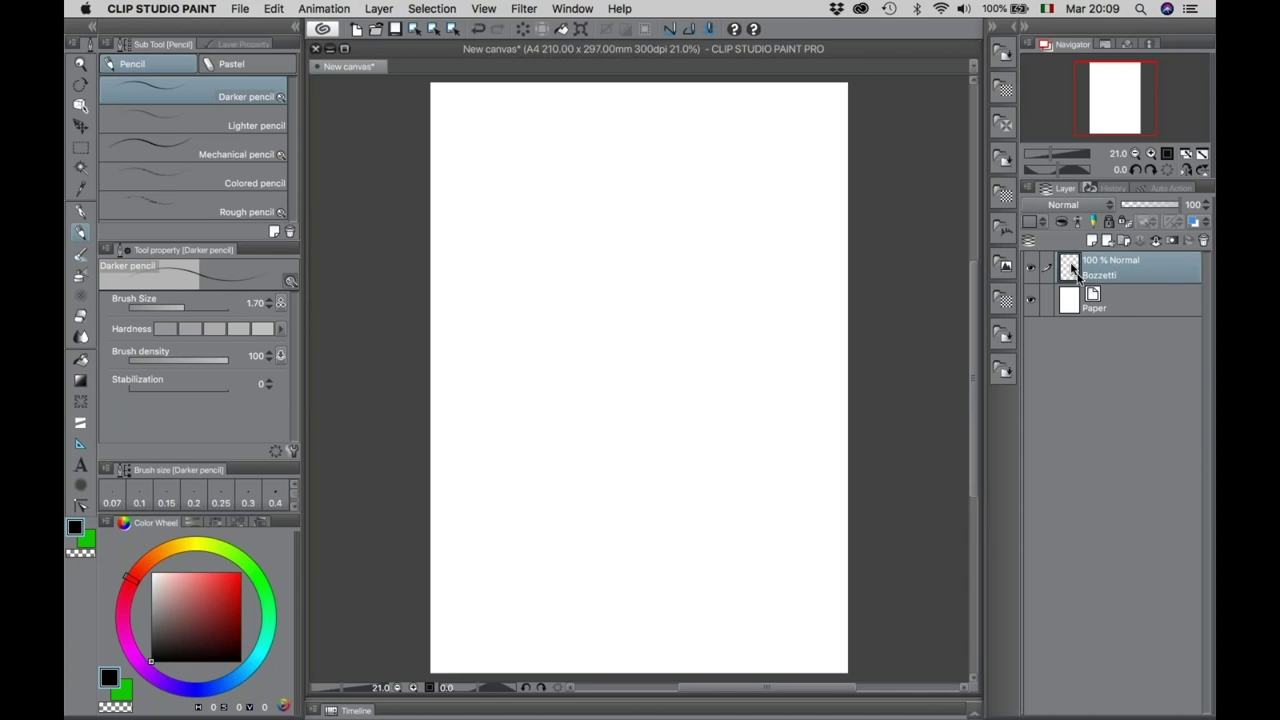
# Mark the Bozzetti layer with the blue palette color.
pyautogui.click(1032, 222)
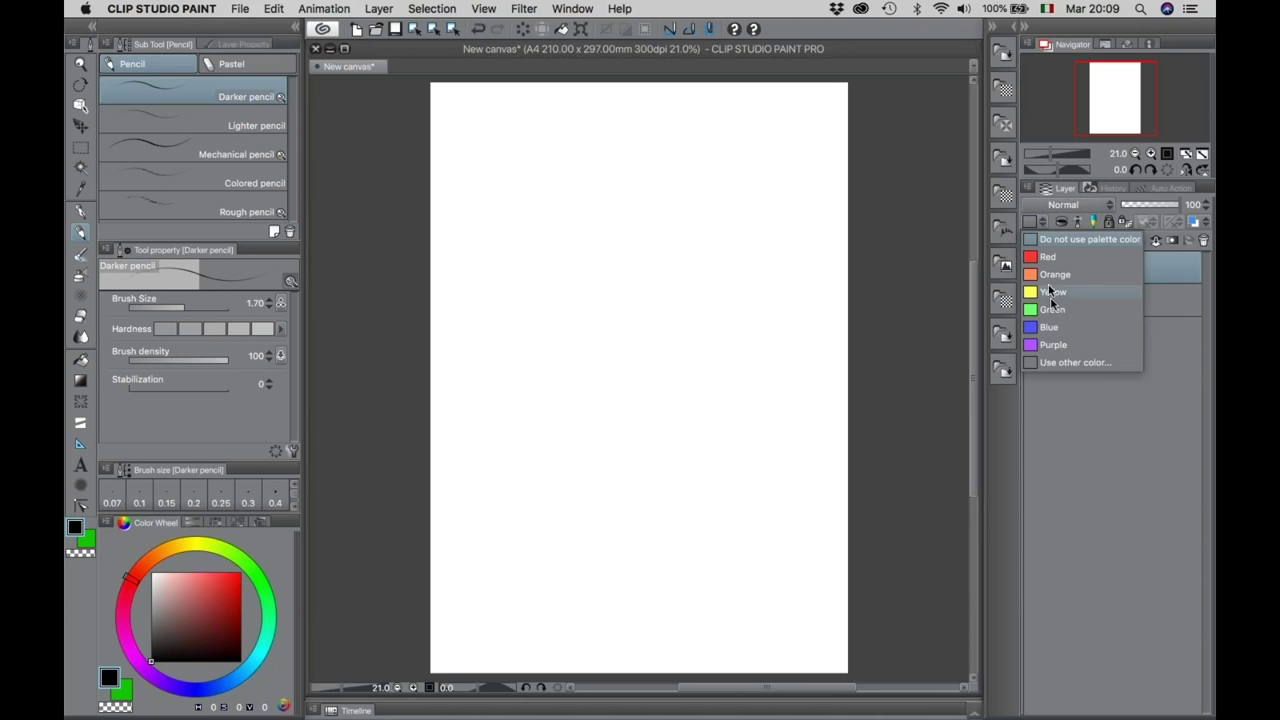
pyautogui.click(1040, 225)
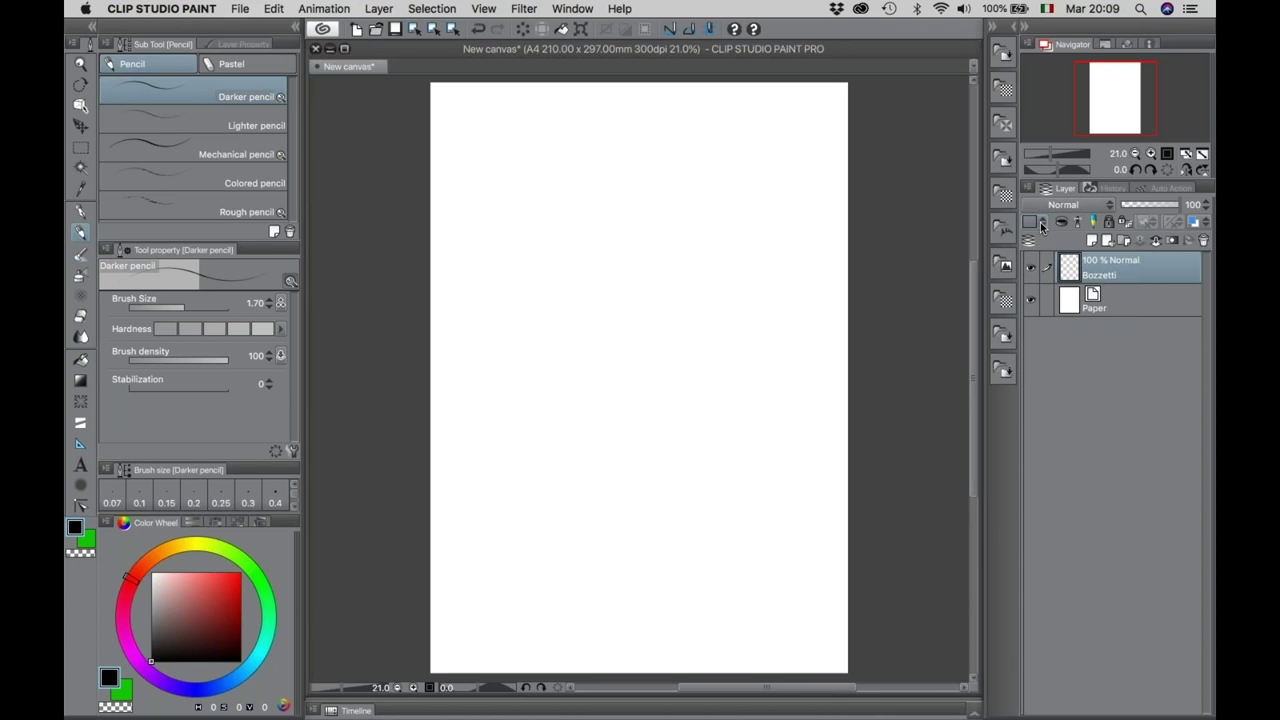
pyautogui.click(1040, 226)
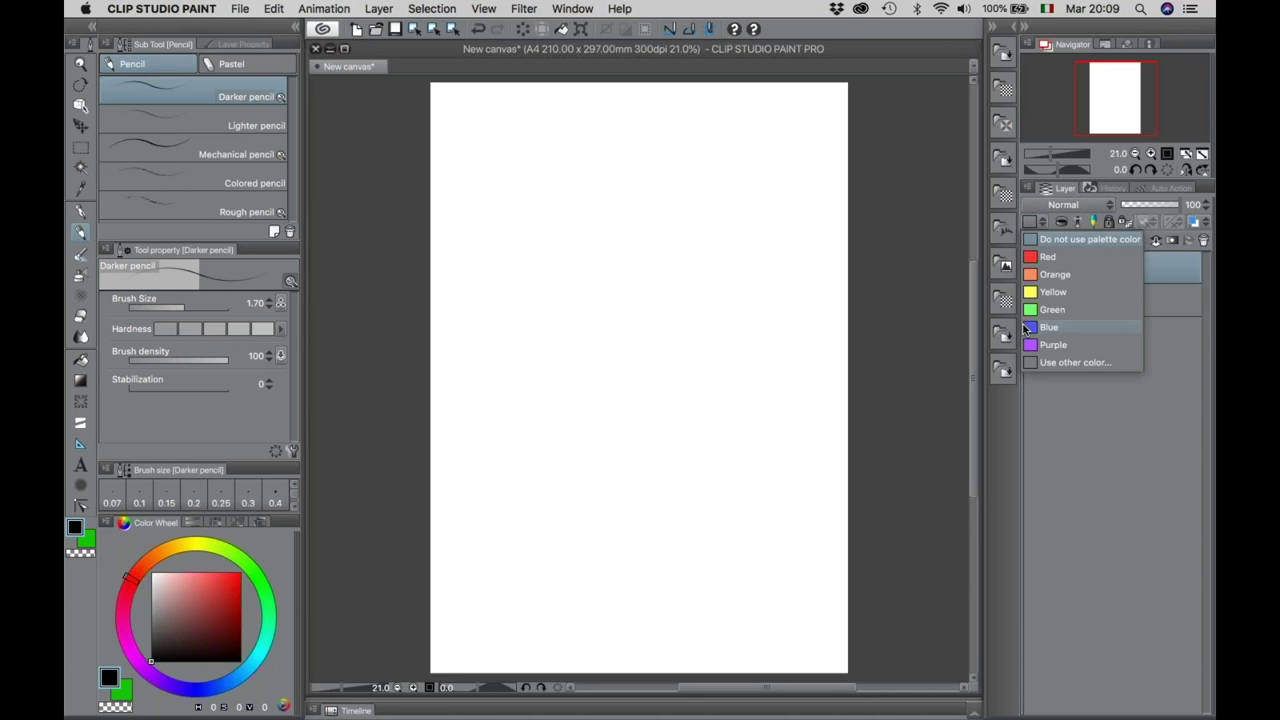
pyautogui.click(1030, 326)
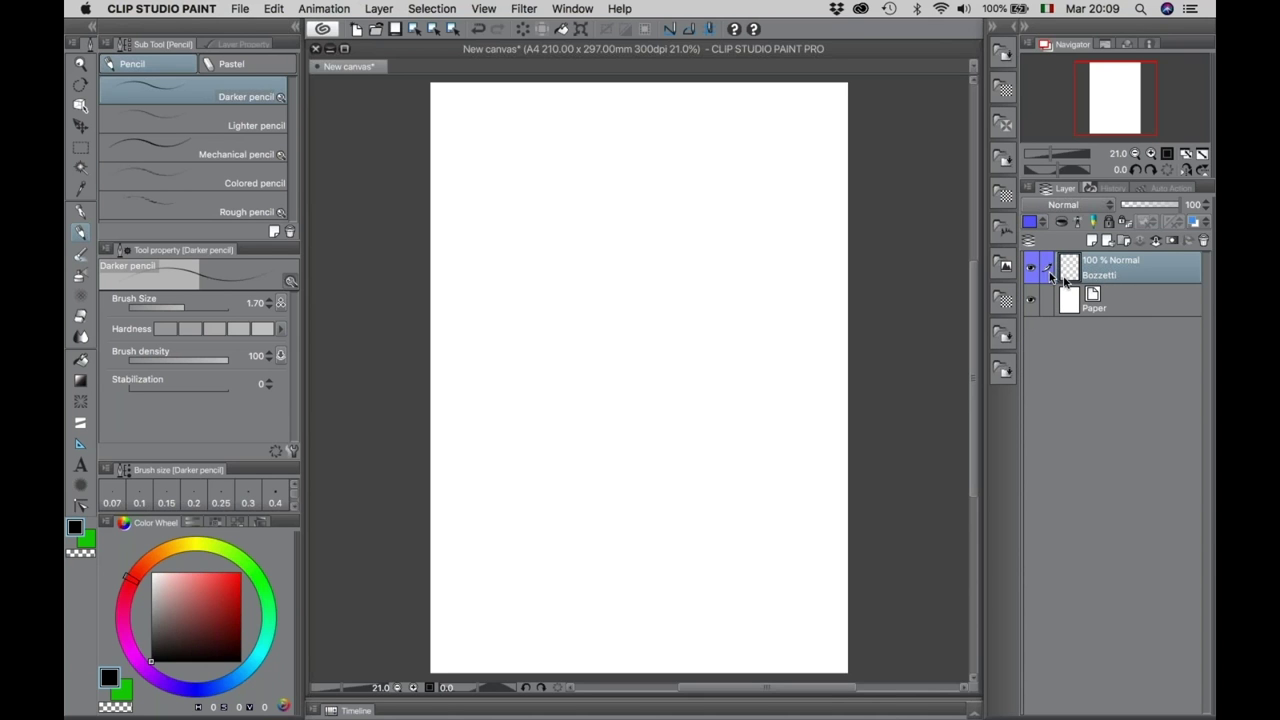
# Add a new raster layer above the Bozzetti layer.
pyautogui.press('super+shift+n')
pyautogui.press('super+shift+n')
pyautogui.press('super+shift+n')
pyautogui.press('super+shift+n')
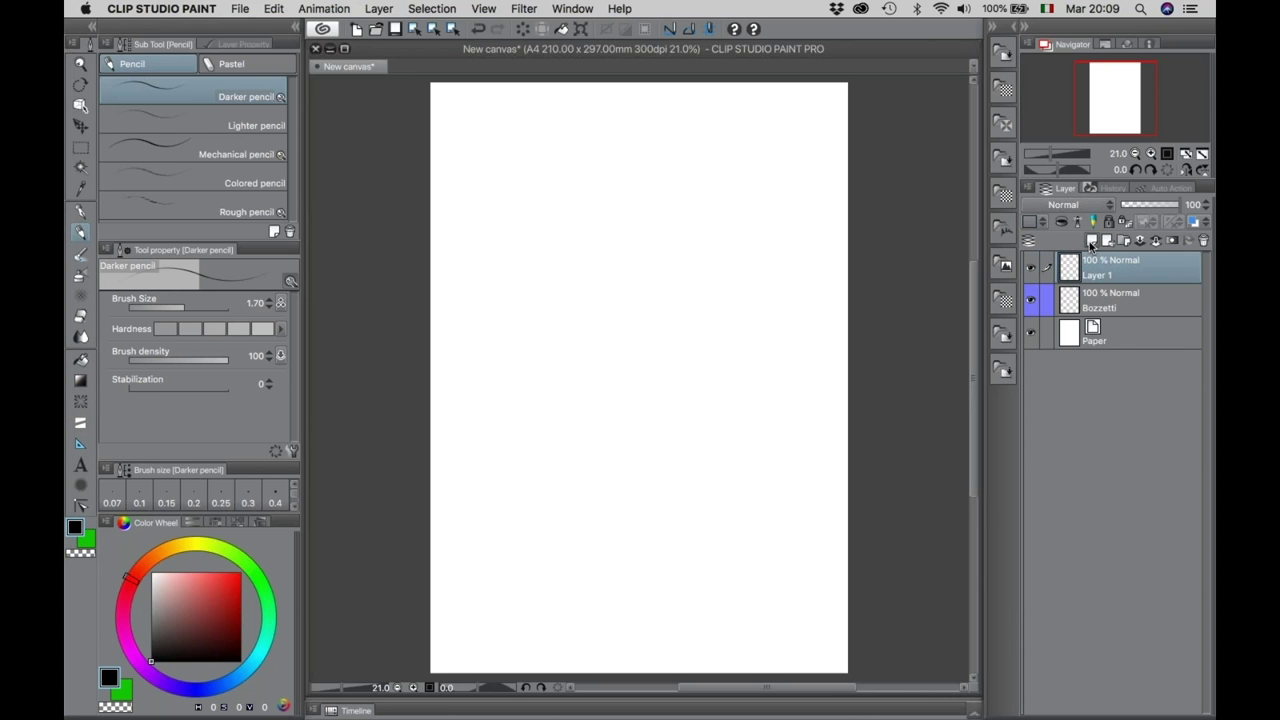
# Mark Layer 1 with the green palette color and Layer 2 with red.
pyautogui.click(1066, 366)
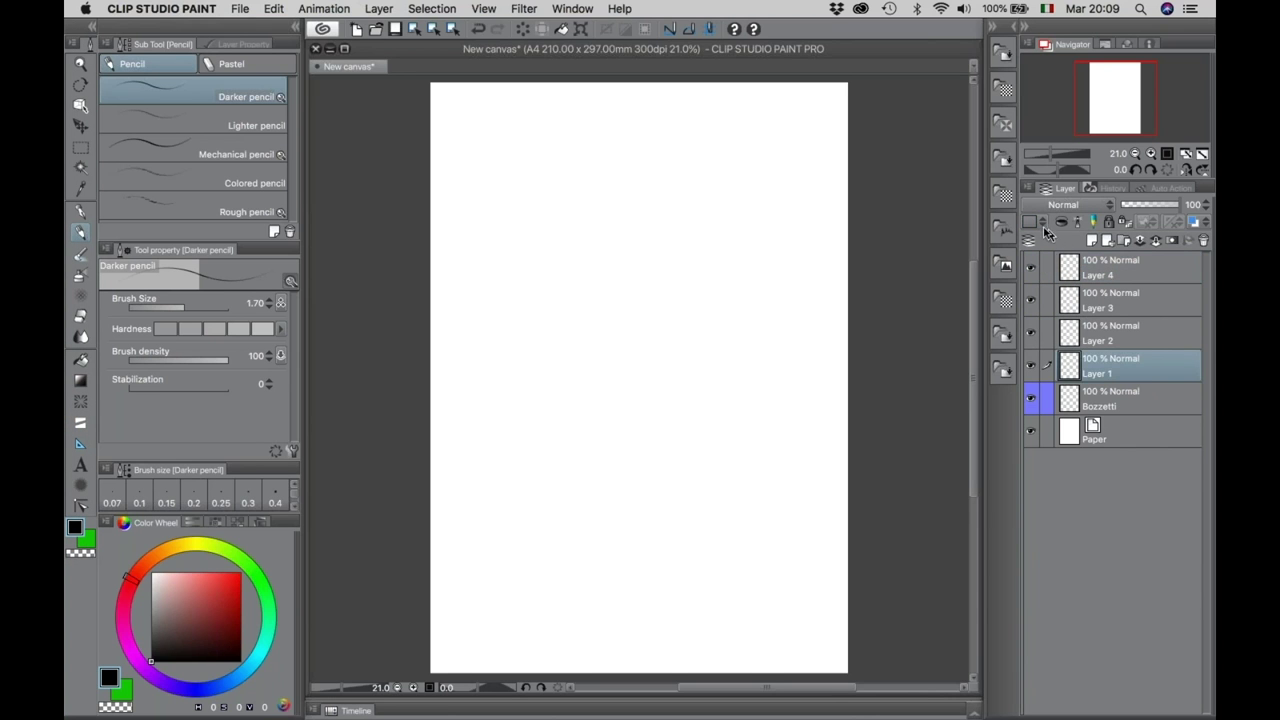
pyautogui.click(1034, 222)
pyautogui.click(1041, 308)
pyautogui.click(1070, 333)
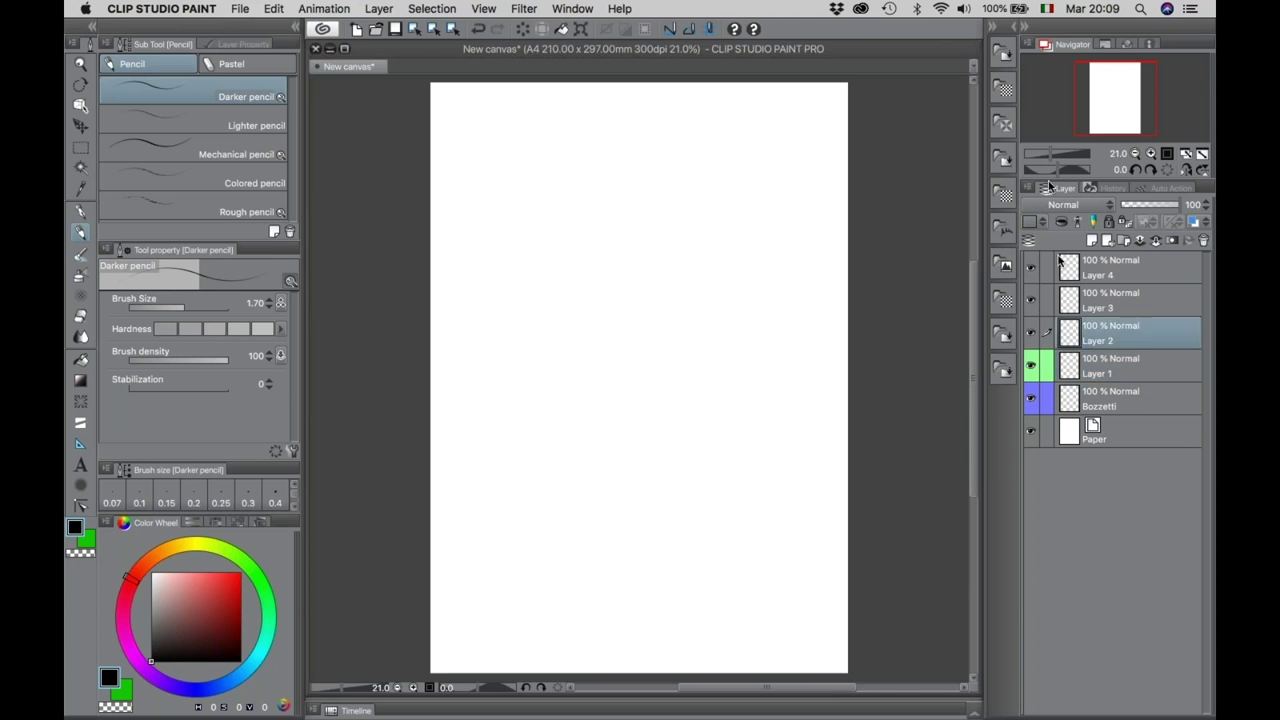
pyautogui.click(1036, 224)
pyautogui.click(1047, 256)
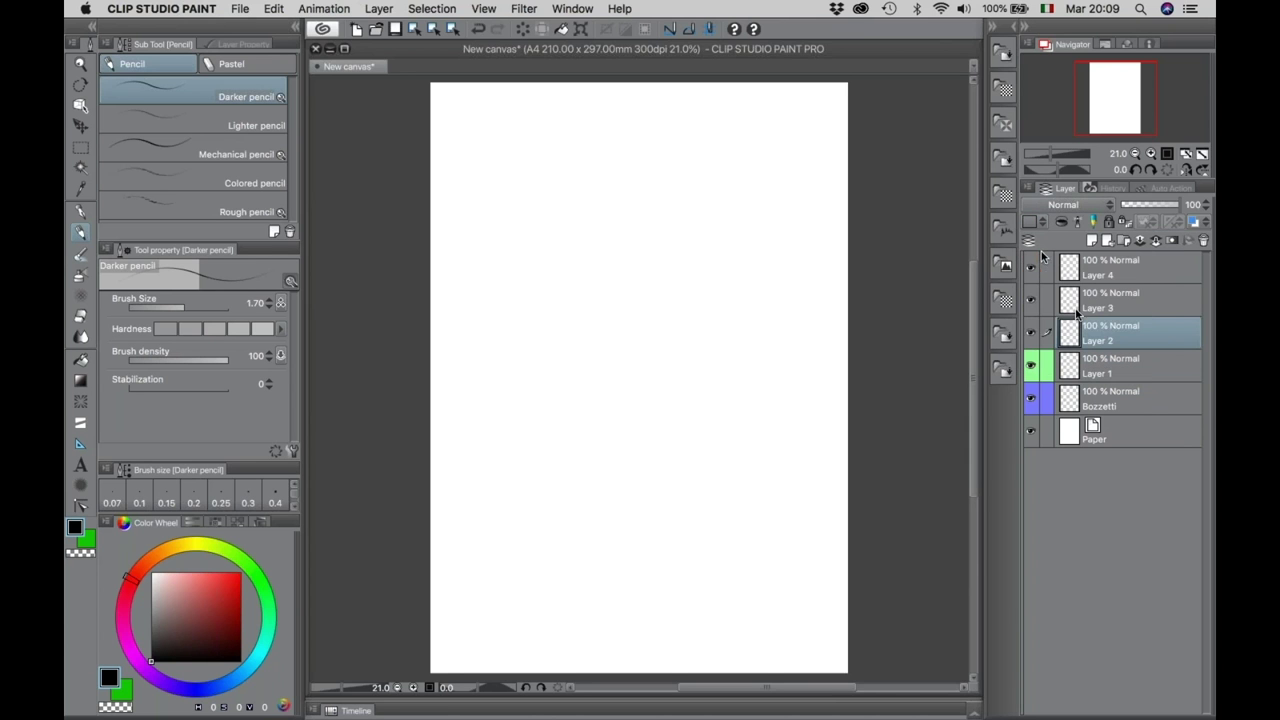
pyautogui.click(1070, 375)
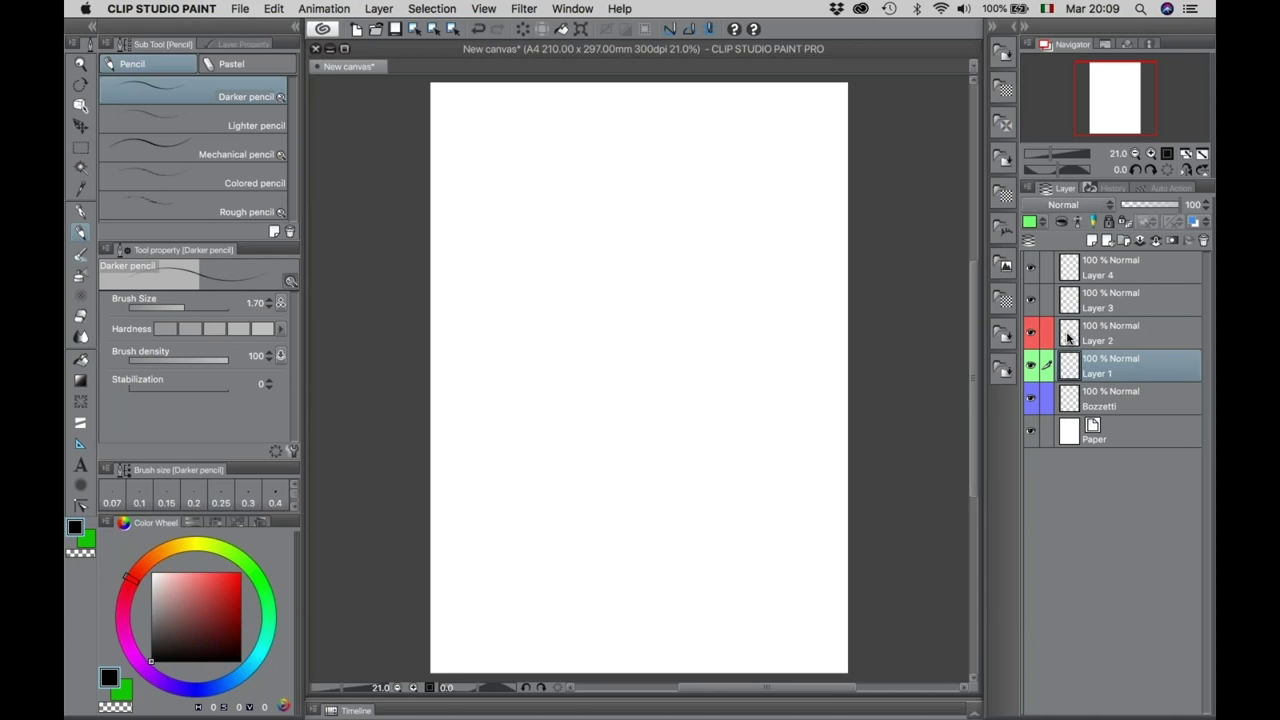
pyautogui.click(1071, 404)
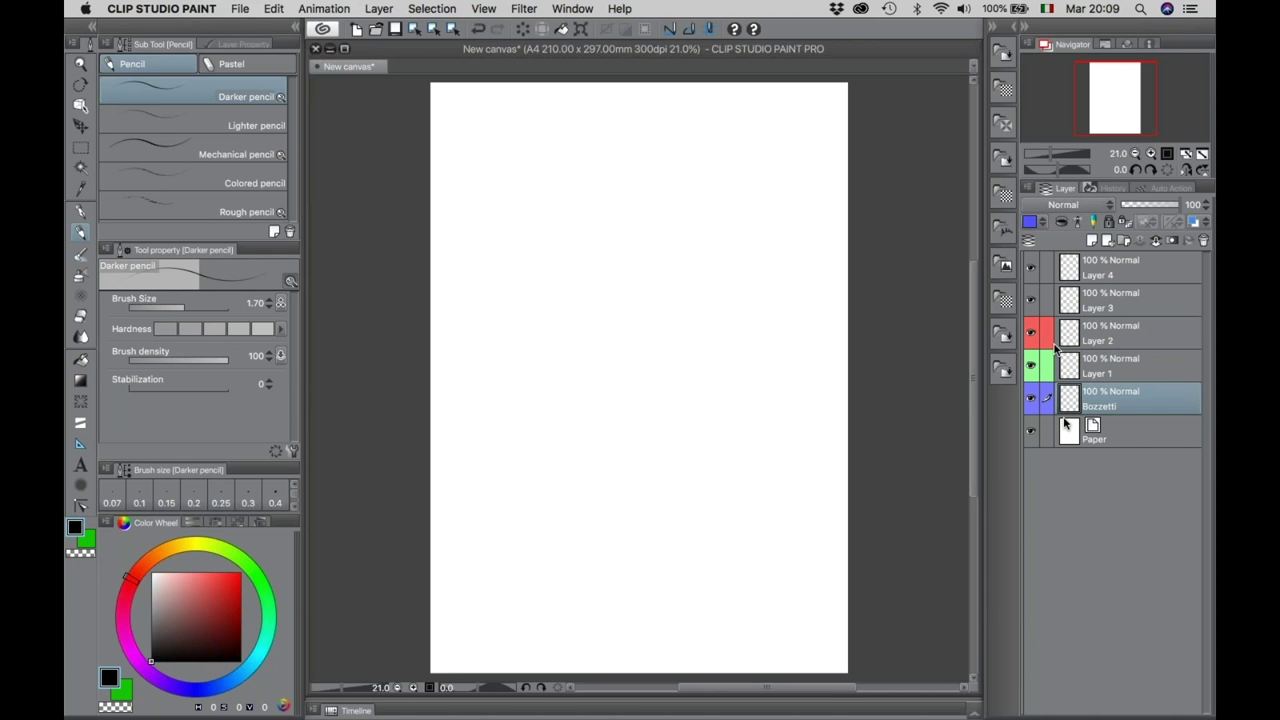
# Delete the four layers above Bozzetti, from Layer 4 down to Layer 1.
pyautogui.click(1095, 263)
pyautogui.click(1204, 242)
pyautogui.click(1204, 242)
pyautogui.click(1204, 242)
pyautogui.click(1204, 242)
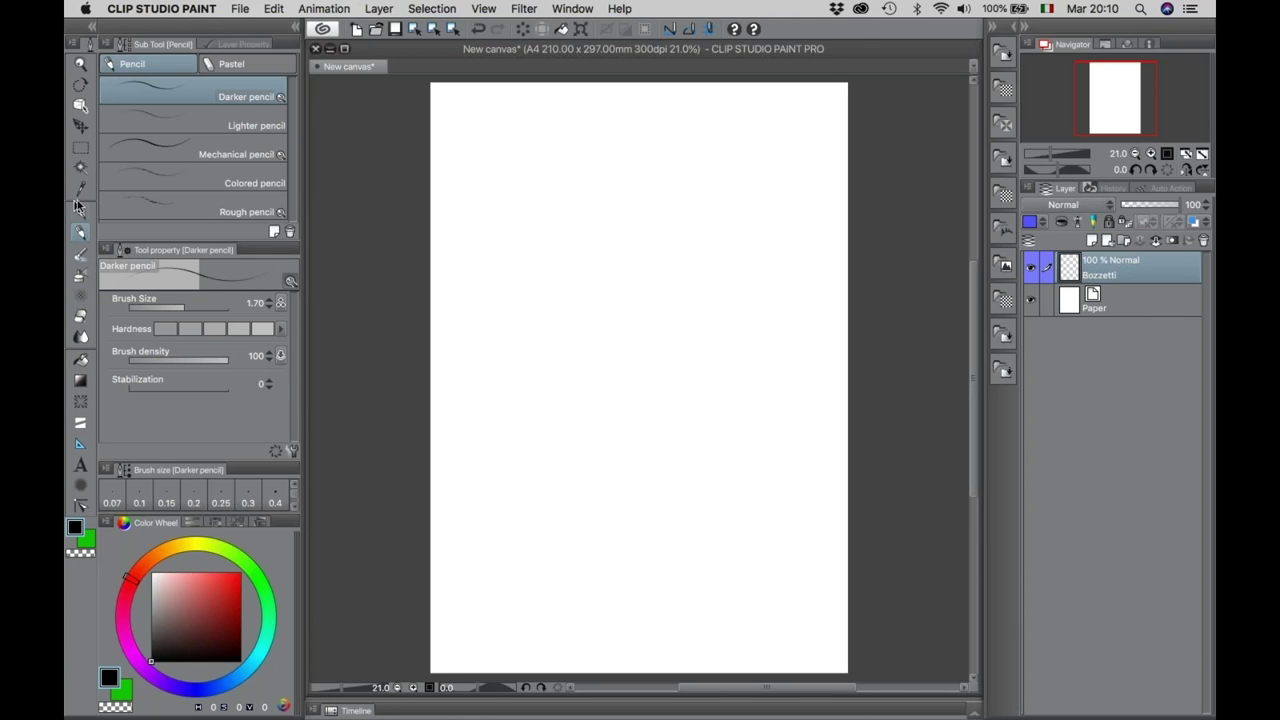
# Examine the Fill tool's settings and compare the Pencil and Pastel groups of sub tools.
pyautogui.click(83, 358)
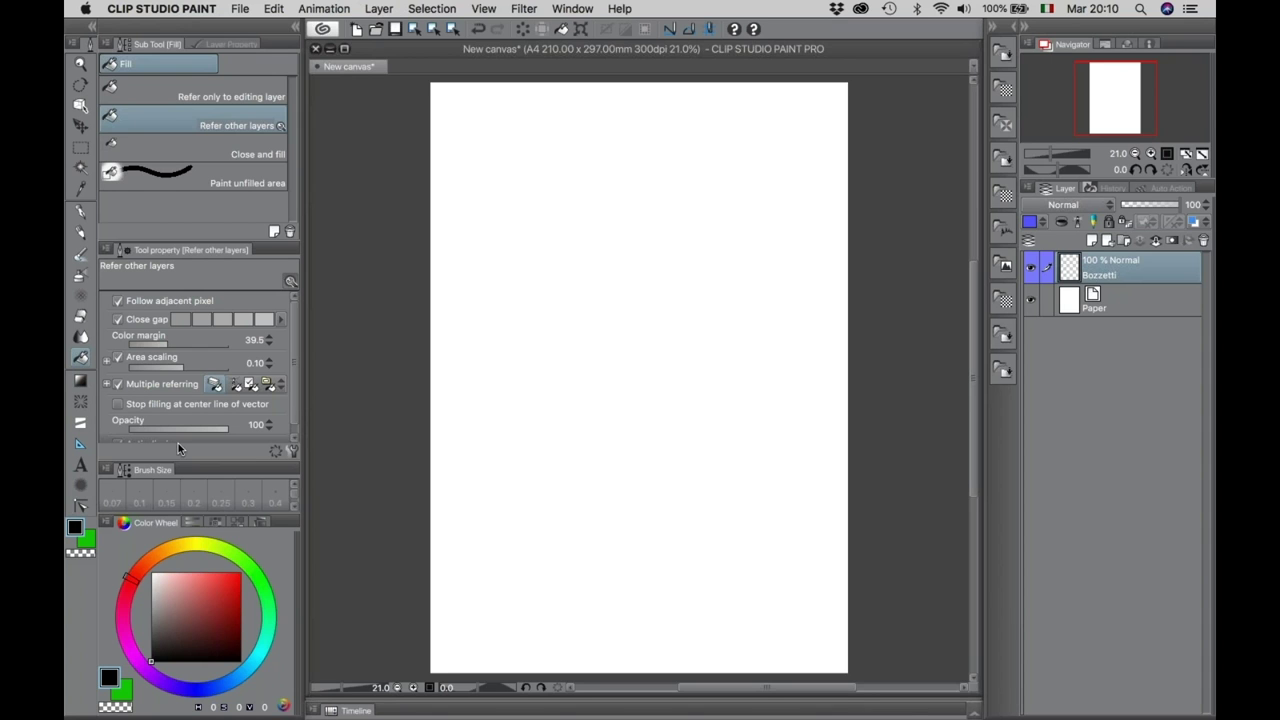
pyautogui.click(81, 236)
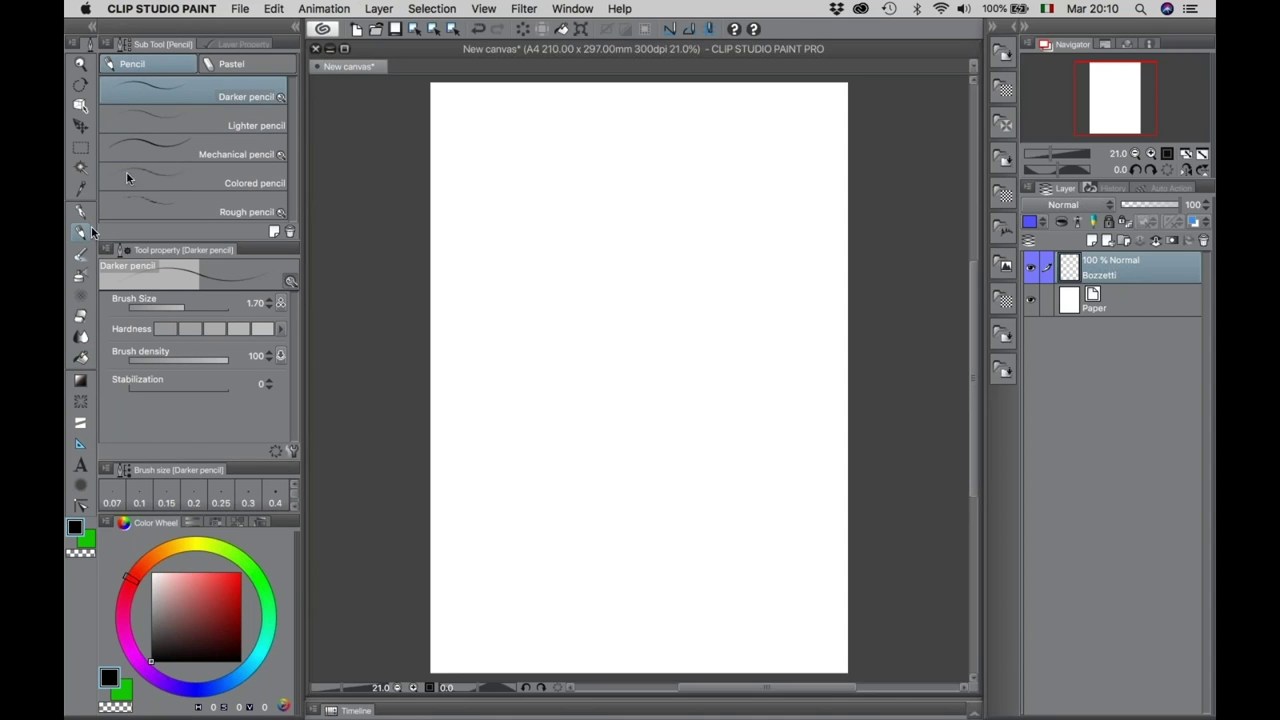
pyautogui.click(217, 66)
pyautogui.click(164, 64)
pyautogui.click(244, 68)
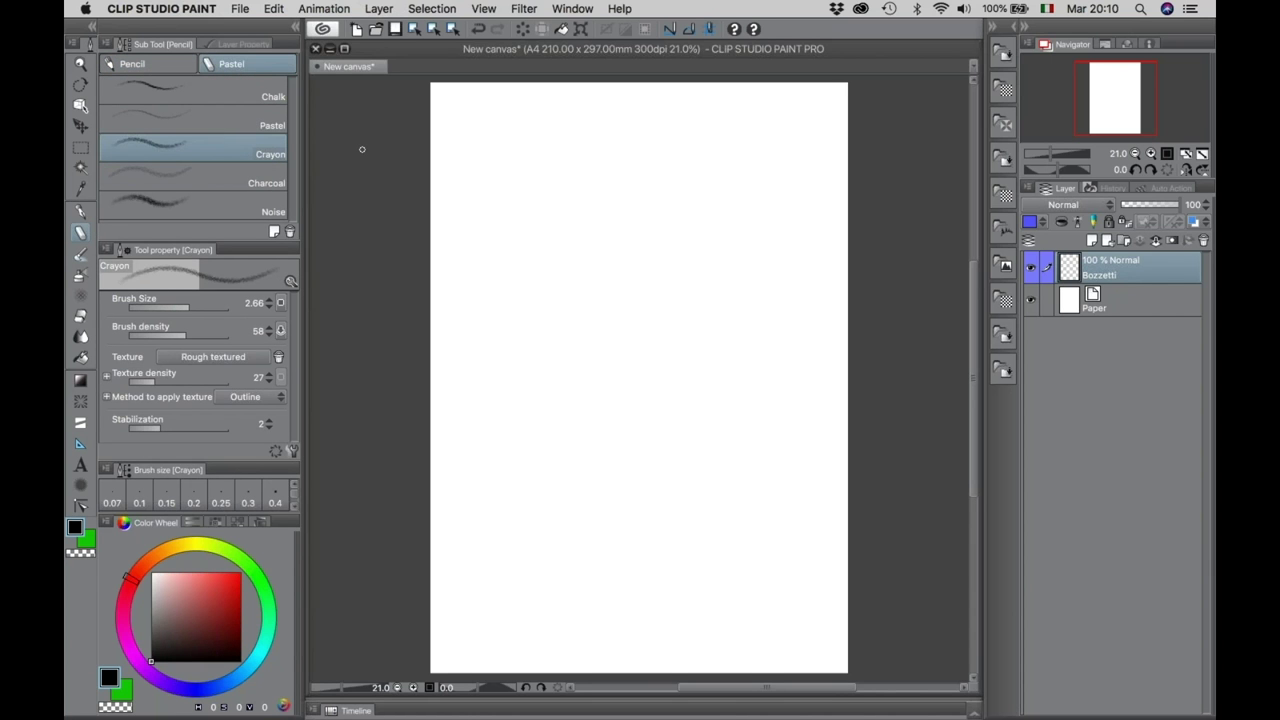
# Test the Noise pastel with zigzag strokes on the Bozzetti layer and undo them.
pyautogui.click(171, 205)
pyautogui.moveTo(584, 174)
pyautogui.mouseDown()
pyautogui.moveTo(548, 313)
pyautogui.moveTo(594, 342)
pyautogui.moveTo(655, 350)
pyautogui.mouseUp()
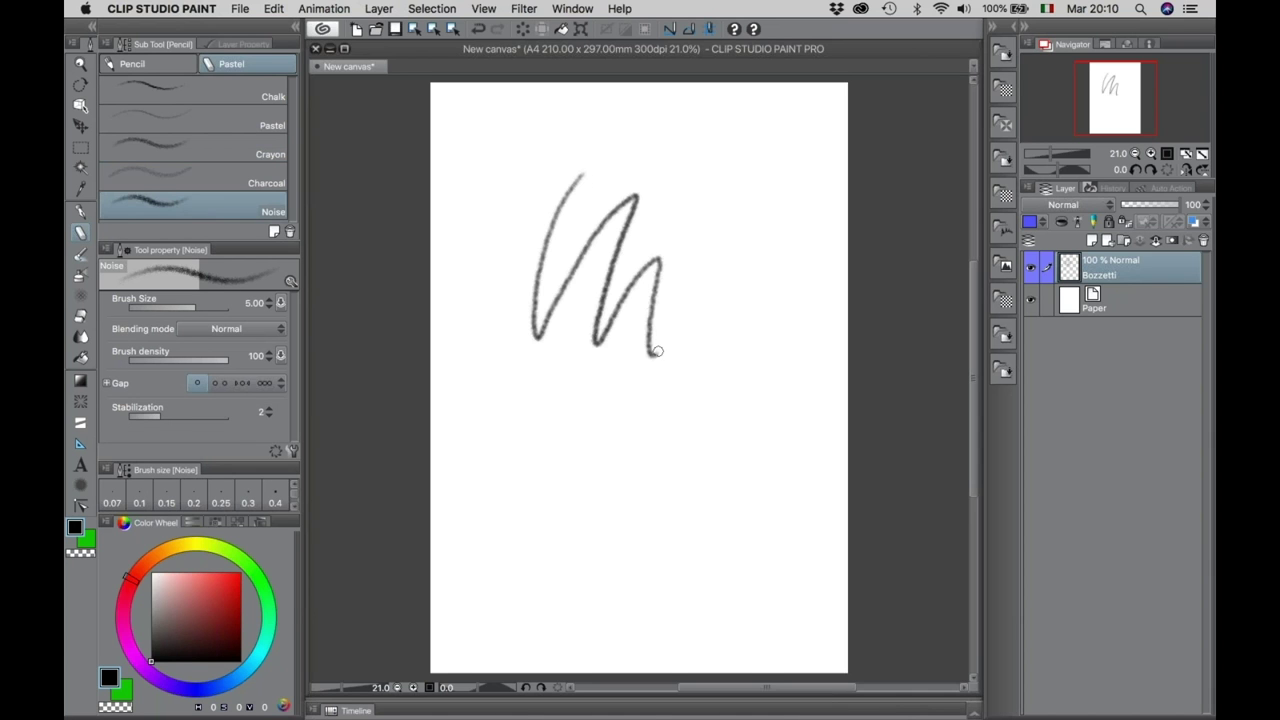
pyautogui.press('/')
pyautogui.click(618, 274)
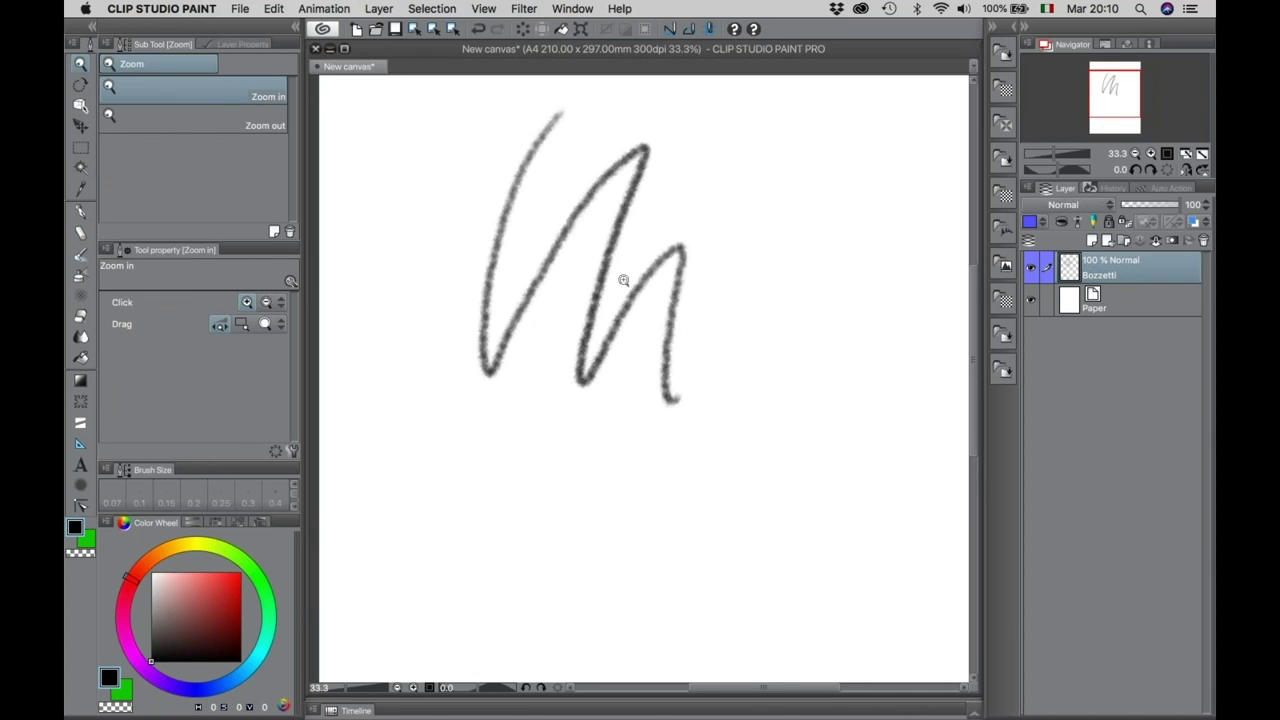
pyautogui.click(81, 212)
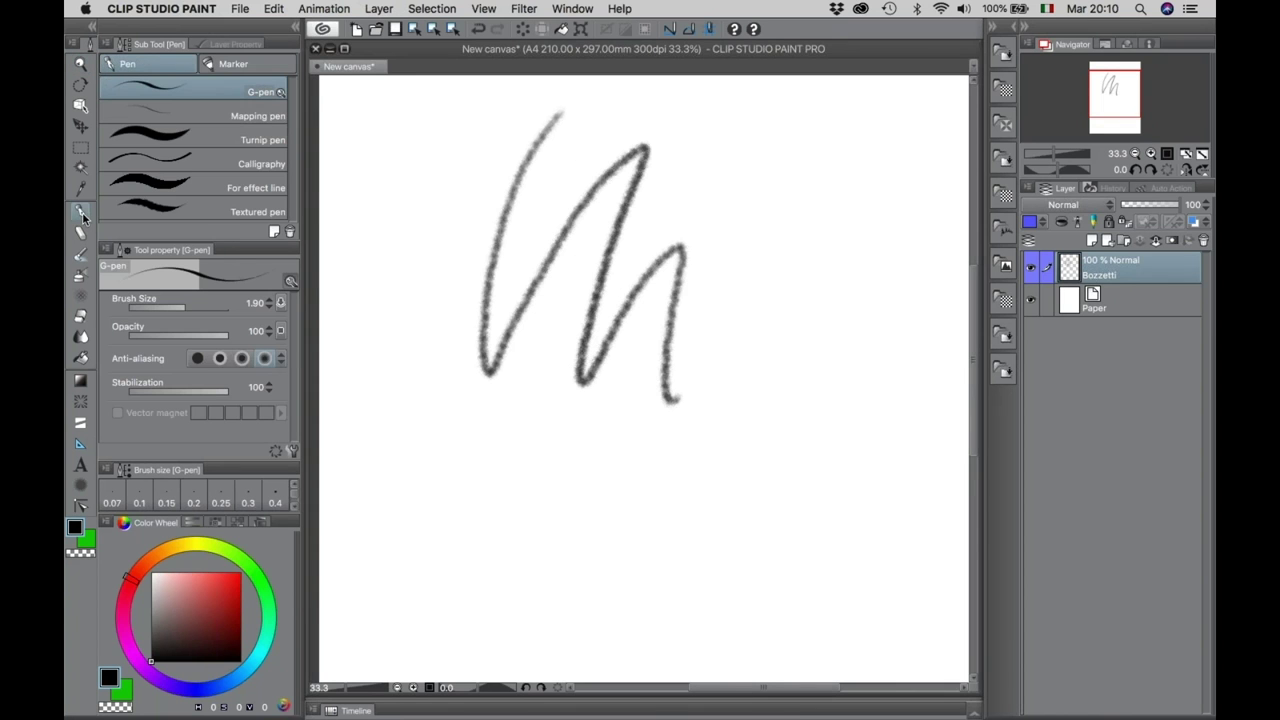
pyautogui.click(81, 232)
pyautogui.moveTo(688, 250)
pyautogui.mouseDown()
pyautogui.moveTo(720, 343)
pyautogui.moveTo(760, 360)
pyautogui.mouseUp()
pyautogui.press('super+z')
pyautogui.press('super+z')
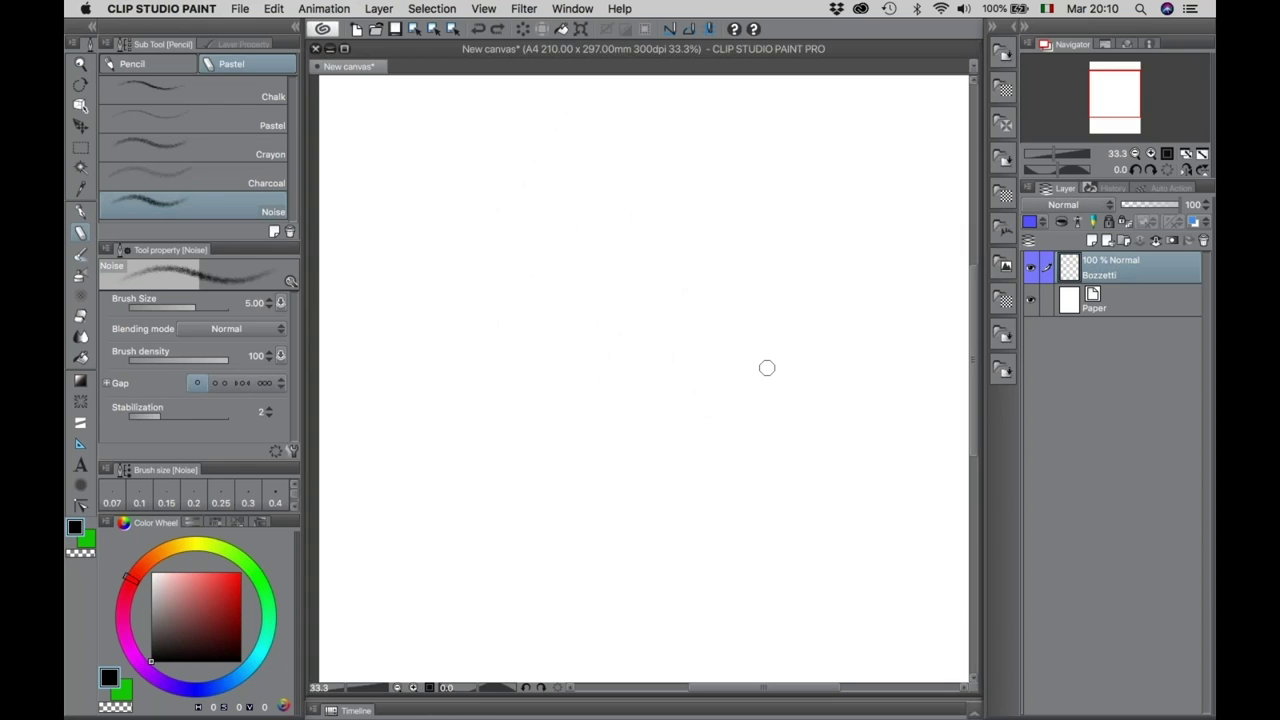
# Try a freehand stroke with the Pastel brush on the blank canvas and undo it.
pyautogui.click(190, 120)
pyautogui.moveTo(507, 167)
pyautogui.mouseDown()
pyautogui.moveTo(591, 434)
pyautogui.moveTo(634, 351)
pyautogui.moveTo(770, 445)
pyautogui.mouseUp()
pyautogui.press('super+z')
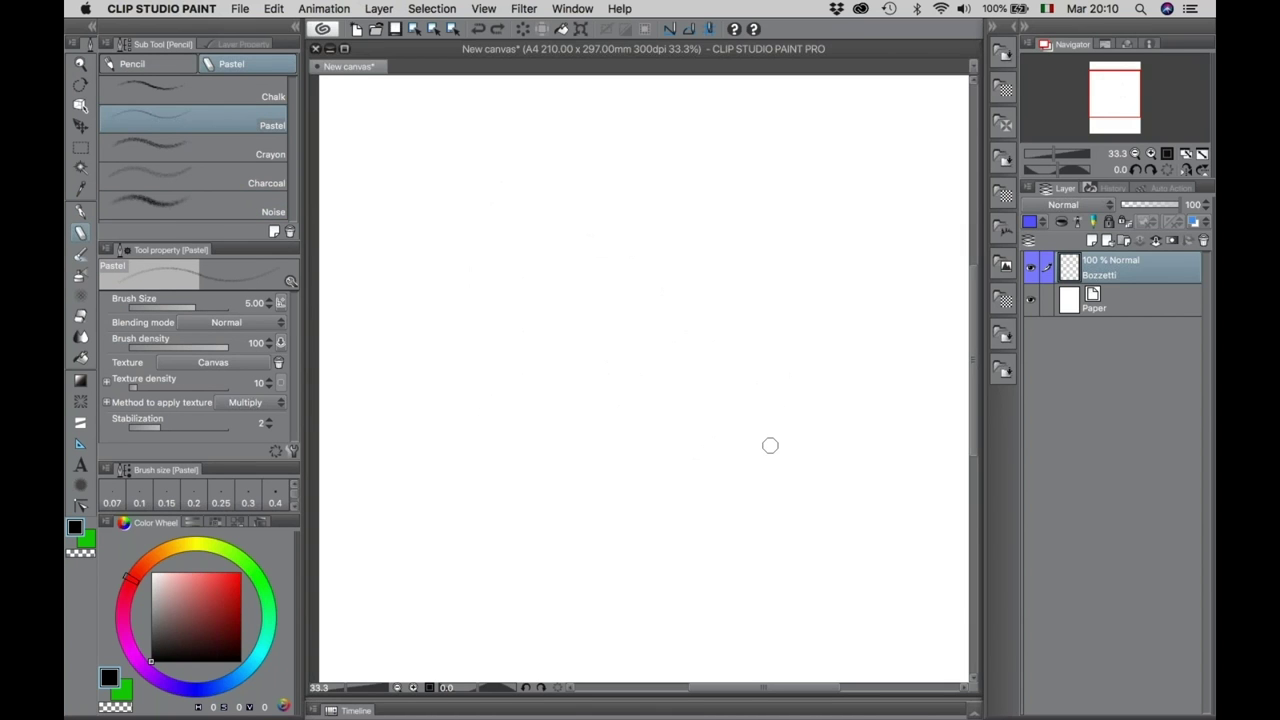
# Sketch the character's round head with curved face guidelines on the Bozzetti layer, using the Rough pencil.
pyautogui.click(164, 67)
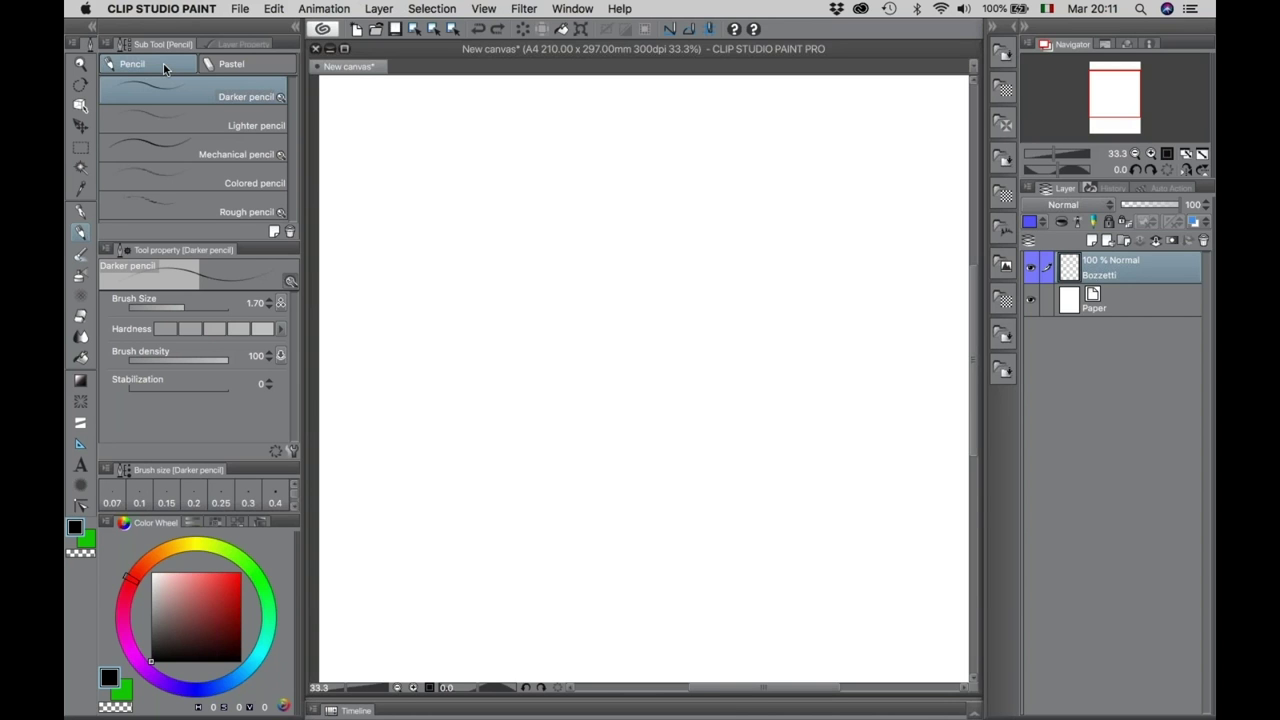
pyautogui.click(207, 211)
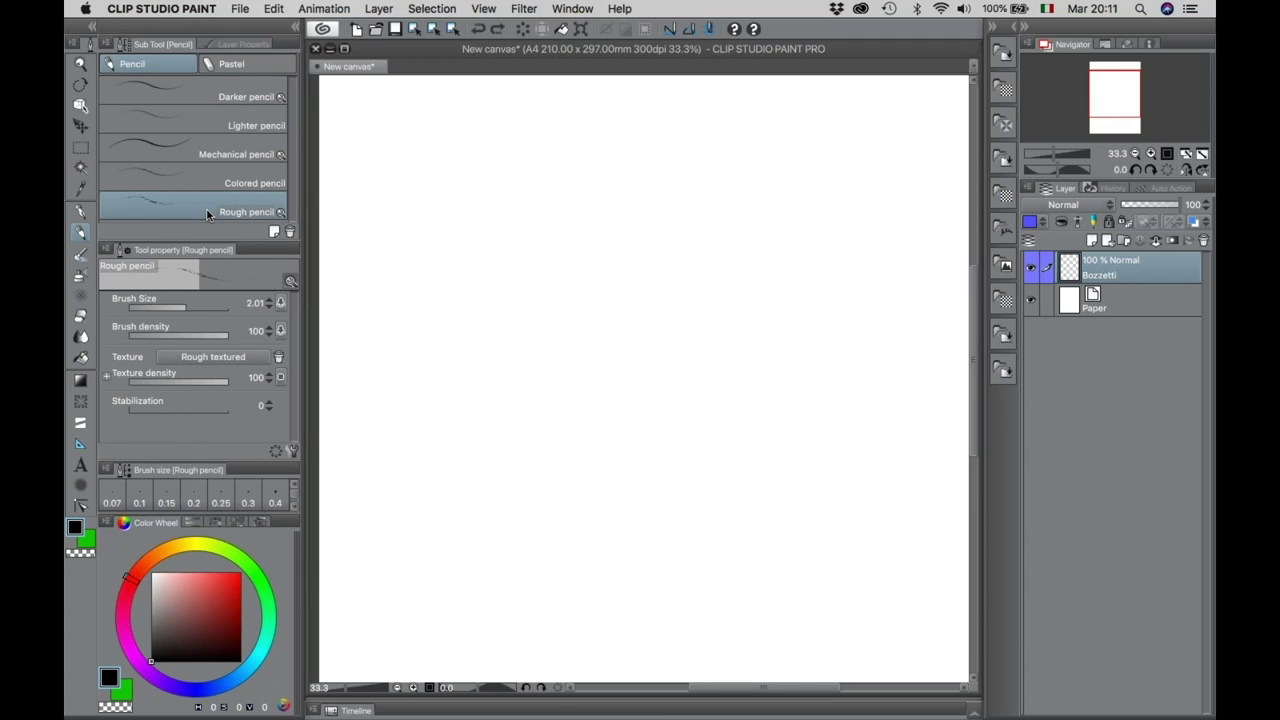
pyautogui.moveTo(478, 164)
pyautogui.mouseDown()
pyautogui.moveTo(486, 246)
pyautogui.moveTo(551, 171)
pyautogui.moveTo(517, 250)
pyautogui.mouseUp()
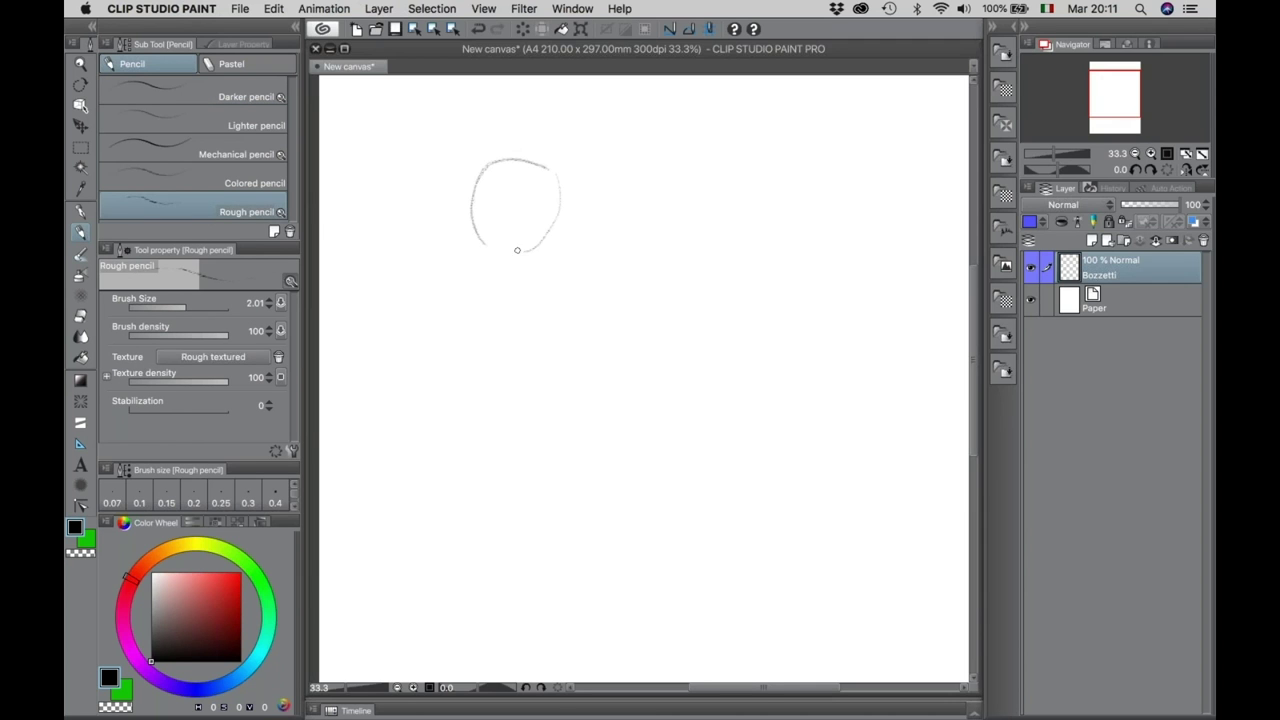
pyautogui.press('/')
pyautogui.click(497, 171)
pyautogui.click(517, 166)
pyautogui.moveTo(517, 166); pyautogui.dragTo(537, 209)
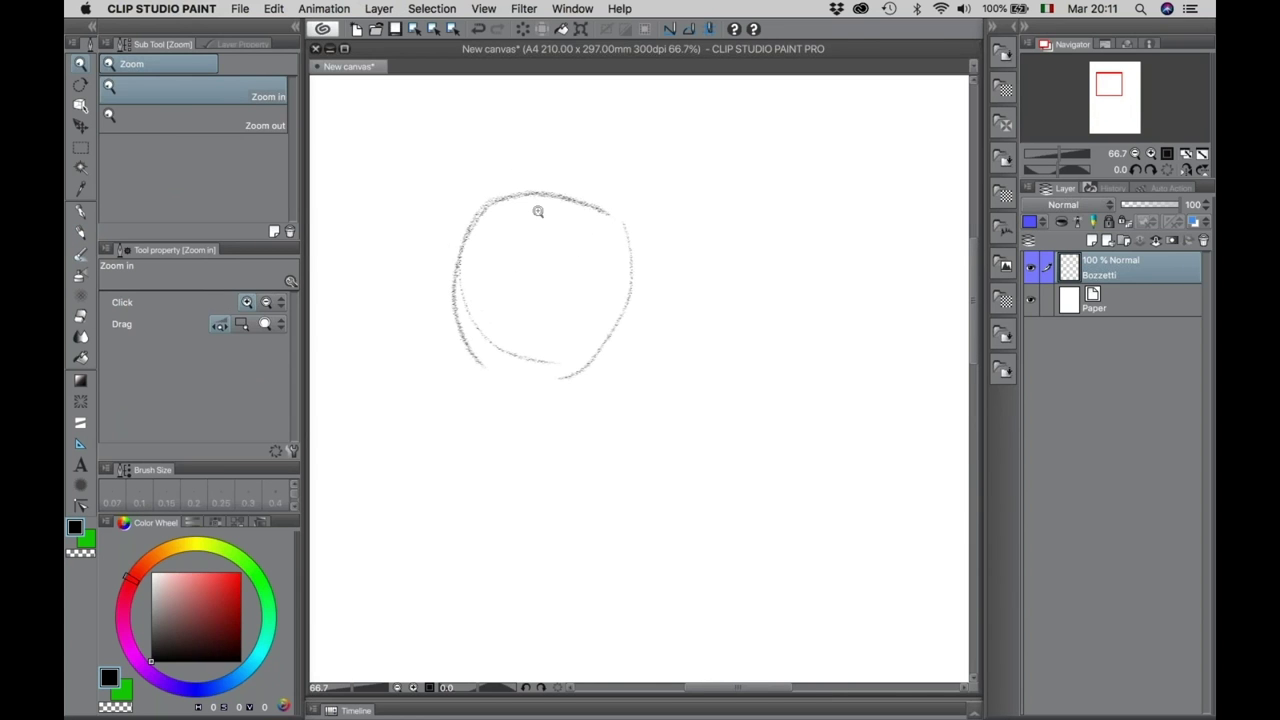
pyautogui.press('p')
pyautogui.moveTo(537, 211)
pyautogui.mouseDown()
pyautogui.moveTo(491, 354)
pyautogui.moveTo(620, 320)
pyautogui.mouseUp()
pyautogui.moveTo(497, 193)
pyautogui.mouseDown()
pyautogui.moveTo(625, 268)
pyautogui.moveTo(549, 364)
pyautogui.mouseUp()
pyautogui.moveTo(460, 312); pyautogui.dragTo(566, 363)
pyautogui.moveTo(545, 192); pyautogui.dragTo(537, 349)
pyautogui.moveTo(558, 226); pyautogui.dragTo(529, 362)
pyautogui.moveTo(505, 246); pyautogui.dragTo(617, 291)
# Sketch the character's torso, legs and large rounded shoes below the head with the Rough pencil.
pyautogui.moveTo(497, 362); pyautogui.dragTo(459, 432)
pyautogui.moveTo(557, 388); pyautogui.dragTo(545, 447)
pyautogui.moveTo(457, 404)
pyautogui.mouseDown()
pyautogui.moveTo(450, 483)
pyautogui.moveTo(564, 460)
pyautogui.moveTo(534, 498)
pyautogui.moveTo(565, 418)
pyautogui.mouseUp()
pyautogui.moveTo(518, 493)
pyautogui.mouseDown()
pyautogui.moveTo(539, 551)
pyautogui.moveTo(554, 504)
pyautogui.moveTo(552, 564)
pyautogui.moveTo(526, 538)
pyautogui.moveTo(524, 566)
pyautogui.moveTo(558, 580)
pyautogui.mouseUp()
pyautogui.moveTo(574, 522)
pyautogui.mouseDown()
pyautogui.moveTo(646, 560)
pyautogui.moveTo(549, 594)
pyautogui.moveTo(625, 598)
pyautogui.mouseUp()
pyautogui.moveTo(578, 520); pyautogui.dragTo(629, 587)
pyautogui.moveTo(440, 474); pyautogui.dragTo(418, 530)
pyautogui.moveTo(456, 504)
pyautogui.mouseDown()
pyautogui.moveTo(416, 524)
pyautogui.moveTo(436, 548)
pyautogui.moveTo(405, 513)
pyautogui.moveTo(335, 551)
pyautogui.moveTo(374, 578)
pyautogui.moveTo(456, 548)
pyautogui.mouseUp()
pyautogui.moveTo(460, 516); pyautogui.dragTo(450, 584)
# Sketch the character's two outstretched arms and open hands with spread fingers.
pyautogui.moveTo(480, 368)
pyautogui.mouseDown()
pyautogui.moveTo(391, 414)
pyautogui.moveTo(390, 452)
pyautogui.mouseUp()
pyautogui.moveTo(568, 388)
pyautogui.mouseDown()
pyautogui.moveTo(618, 428)
pyautogui.moveTo(600, 441)
pyautogui.mouseUp()
pyautogui.moveTo(412, 422); pyautogui.dragTo(452, 416)
pyautogui.moveTo(390, 456); pyautogui.dragTo(362, 484)
pyautogui.moveTo(372, 438); pyautogui.dragTo(341, 450)
pyautogui.moveTo(566, 440)
pyautogui.mouseDown()
pyautogui.moveTo(607, 449)
pyautogui.moveTo(615, 502)
pyautogui.mouseUp()
pyautogui.moveTo(628, 456)
pyautogui.mouseDown()
pyautogui.moveTo(655, 480)
pyautogui.moveTo(691, 471)
pyautogui.mouseUp()
# Sketch the eyes, nose and pointed ears on the head, and refine the lines of both hands.
pyautogui.moveTo(490, 264)
pyautogui.mouseDown()
pyautogui.moveTo(540, 304)
pyautogui.moveTo(554, 246)
pyautogui.moveTo(533, 299)
pyautogui.moveTo(490, 289)
pyautogui.moveTo(565, 308)
pyautogui.mouseUp()
pyautogui.moveTo(560, 248); pyautogui.dragTo(580, 318)
pyautogui.moveTo(598, 212)
pyautogui.mouseDown()
pyautogui.moveTo(600, 316)
pyautogui.moveTo(587, 206)
pyautogui.mouseUp()
pyautogui.moveTo(498, 328)
pyautogui.mouseDown()
pyautogui.moveTo(546, 362)
pyautogui.moveTo(572, 350)
pyautogui.mouseUp()
pyautogui.moveTo(568, 290); pyautogui.dragTo(562, 294)
pyautogui.moveTo(518, 254); pyautogui.dragTo(524, 276)
pyautogui.moveTo(526, 230)
pyautogui.mouseDown()
pyautogui.moveTo(528, 262)
pyautogui.moveTo(578, 232)
pyautogui.mouseUp()
pyautogui.moveTo(432, 214)
pyautogui.mouseDown()
pyautogui.moveTo(468, 326)
pyautogui.moveTo(470, 226)
pyautogui.mouseUp()
pyautogui.moveTo(477, 196)
pyautogui.mouseDown()
pyautogui.moveTo(475, 162)
pyautogui.moveTo(562, 186)
pyautogui.moveTo(585, 152)
pyautogui.moveTo(608, 171)
pyautogui.moveTo(608, 222)
pyautogui.mouseUp()
pyautogui.moveTo(412, 412)
pyautogui.mouseDown()
pyautogui.moveTo(392, 398)
pyautogui.moveTo(332, 444)
pyautogui.moveTo(350, 486)
pyautogui.moveTo(456, 410)
pyautogui.mouseUp()
pyautogui.moveTo(560, 452)
pyautogui.mouseDown()
pyautogui.moveTo(635, 441)
pyautogui.moveTo(605, 469)
pyautogui.moveTo(684, 459)
pyautogui.mouseUp()
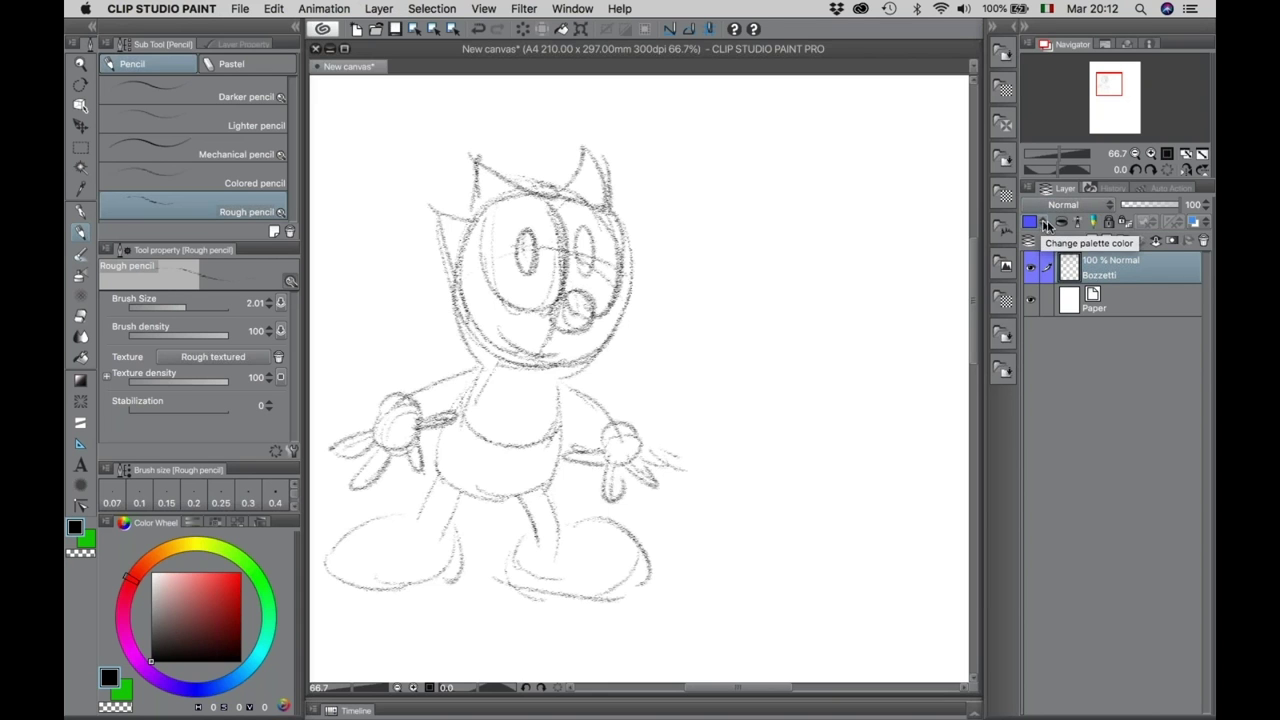
# Recolor the Bozzetti sketch lines blue (H217 S100 V100) with transparent pixels locked, and lower the layer's opacity to 45%.
pyautogui.click(1126, 228)
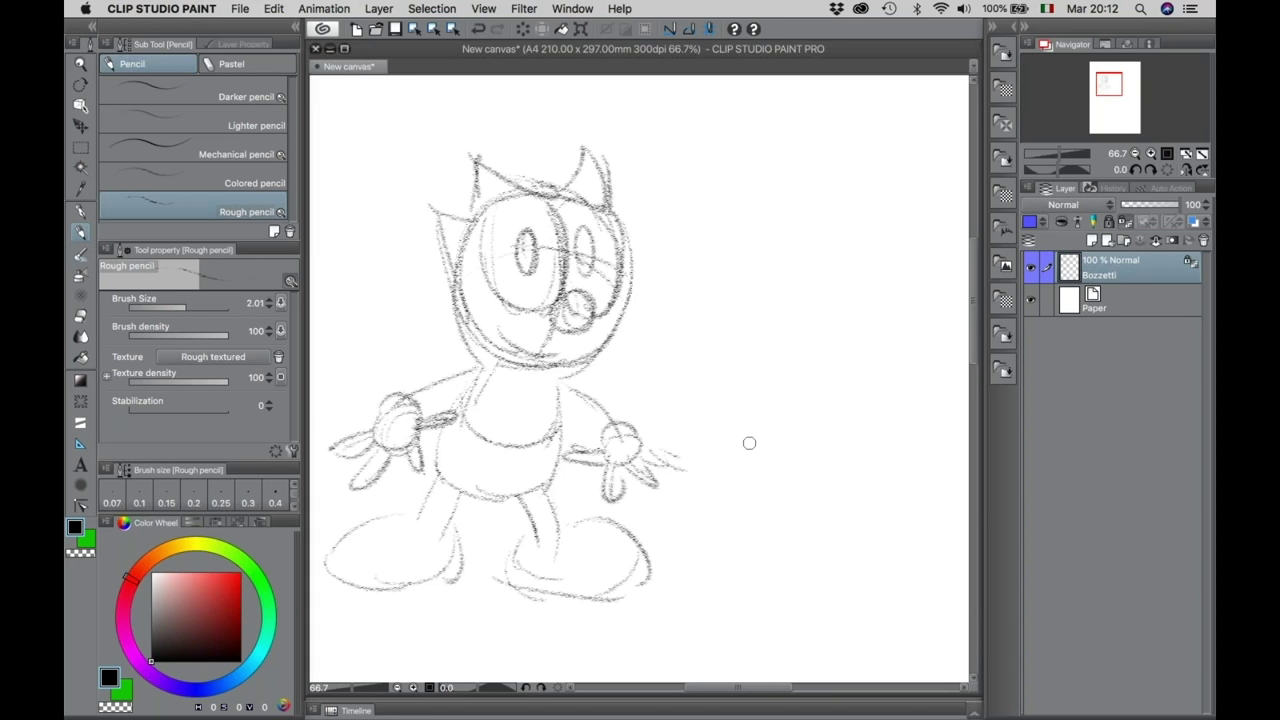
pyautogui.moveTo(211, 689); pyautogui.dragTo(226, 690)
pyautogui.click(226, 611)
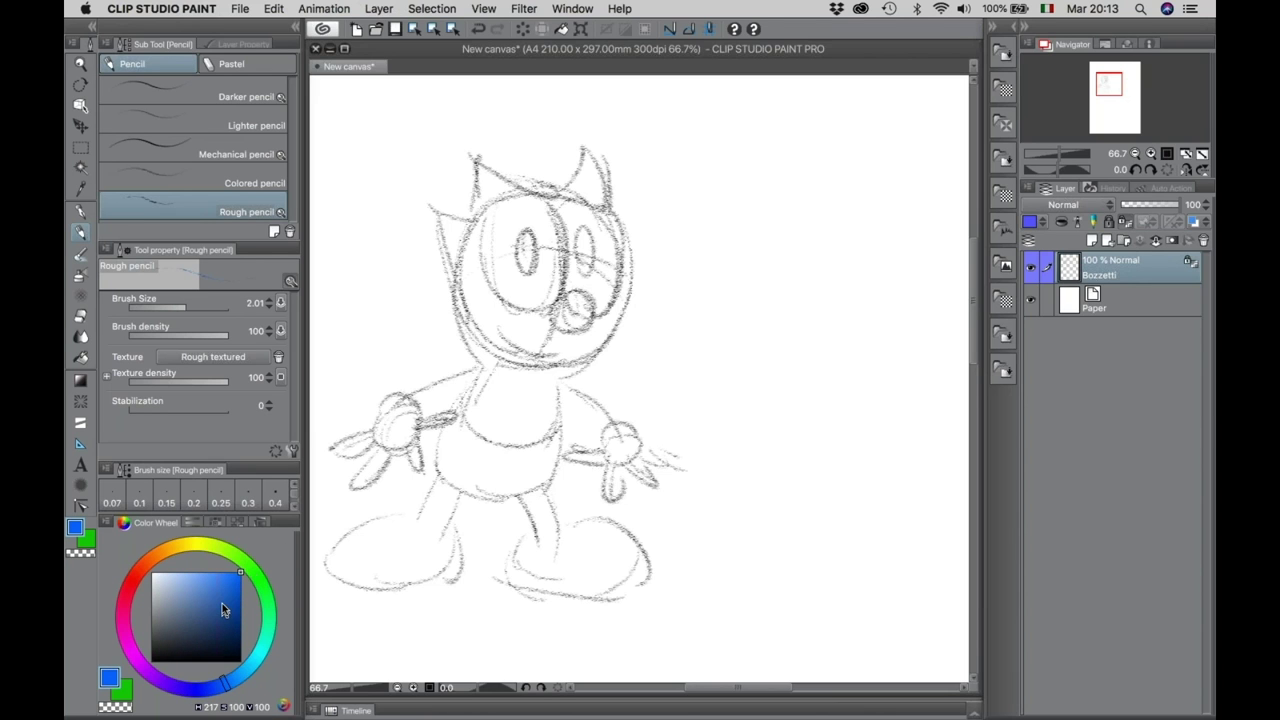
pyautogui.click(562, 33)
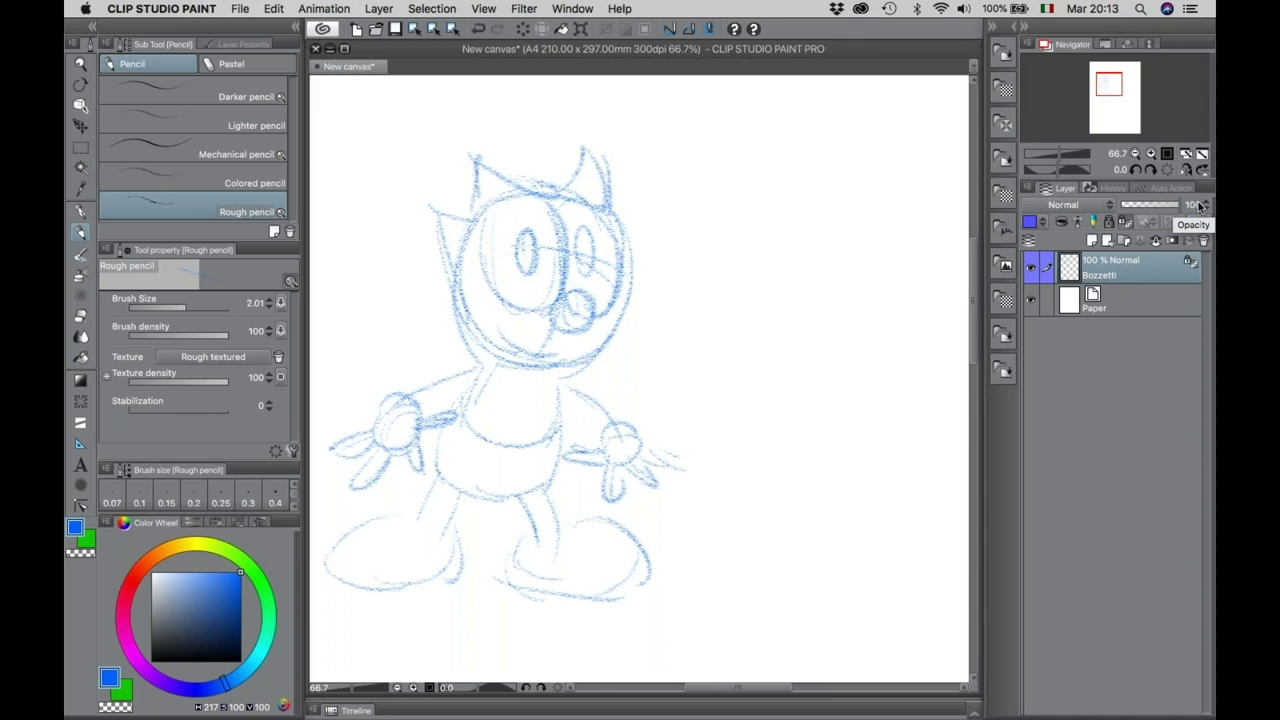
pyautogui.moveTo(1179, 207); pyautogui.dragTo(1148, 208)
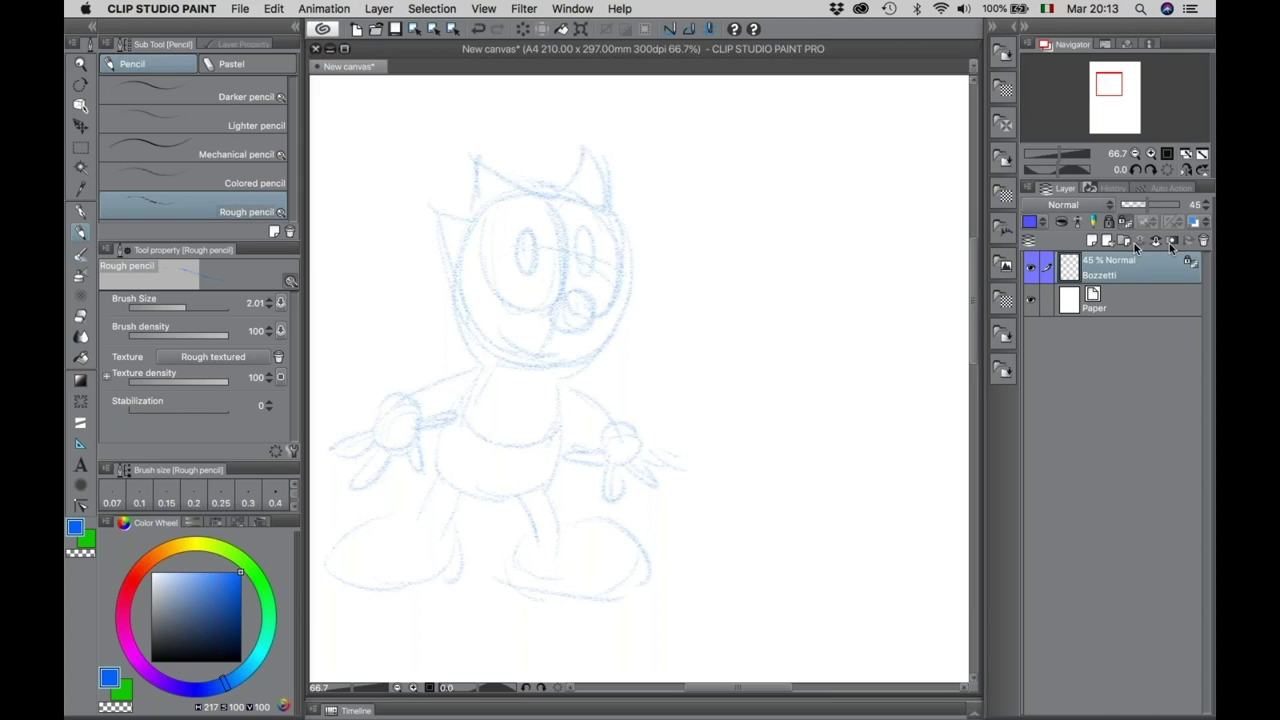
# Add a raster layer named "Matite" above Bozzetti and mark it with the blue palette color.
pyautogui.click(1091, 240)
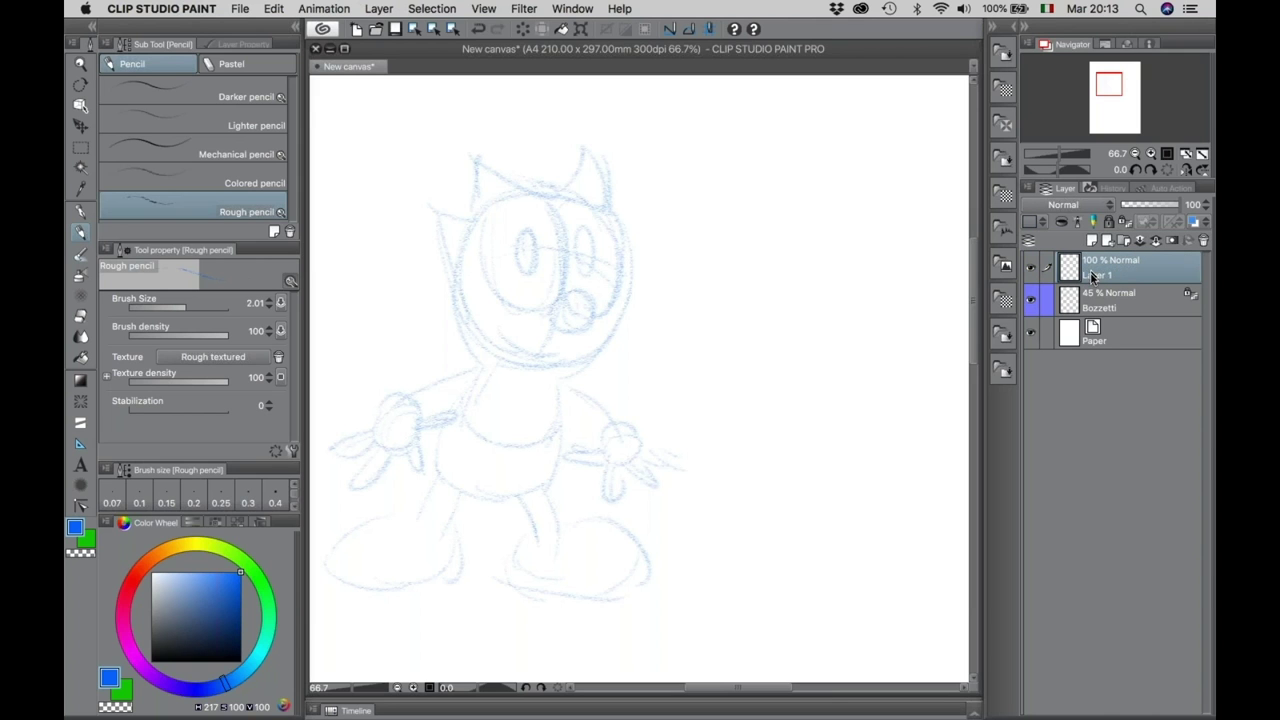
pyautogui.doubleClick(1092, 273)
pyautogui.write('N')
pyautogui.write('atite')
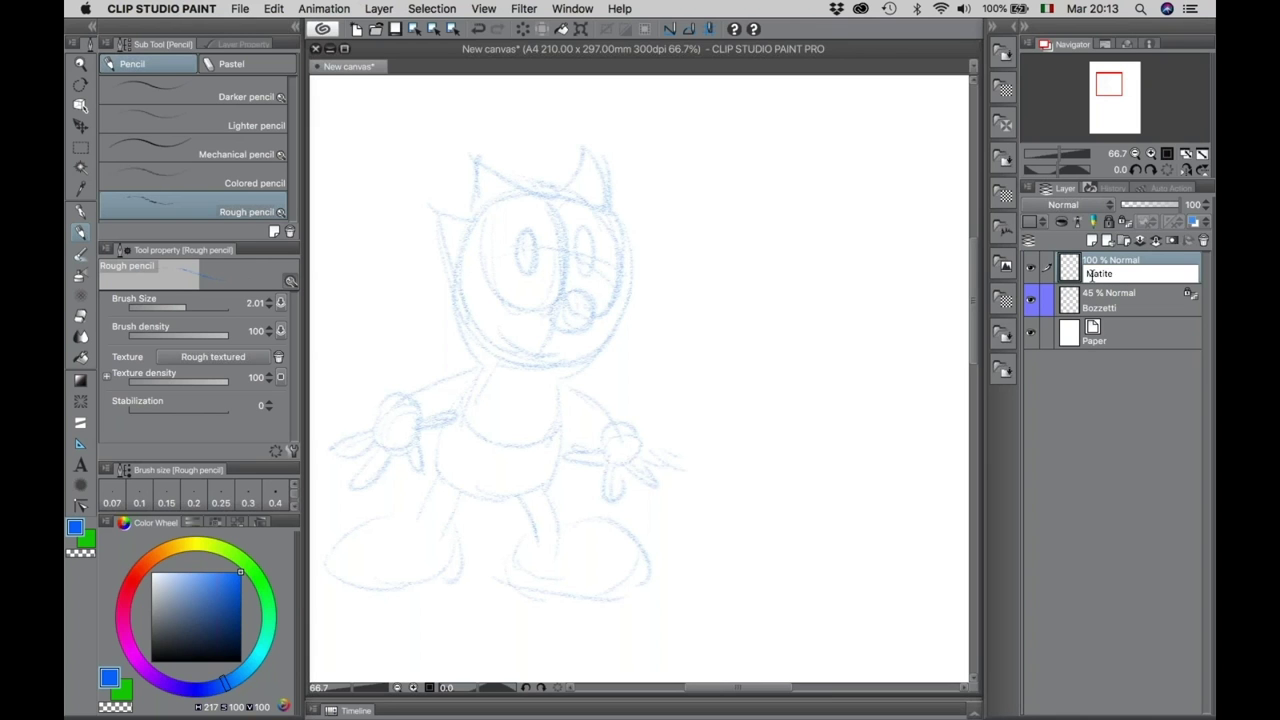
pyautogui.press('Return')
pyautogui.click(1040, 218)
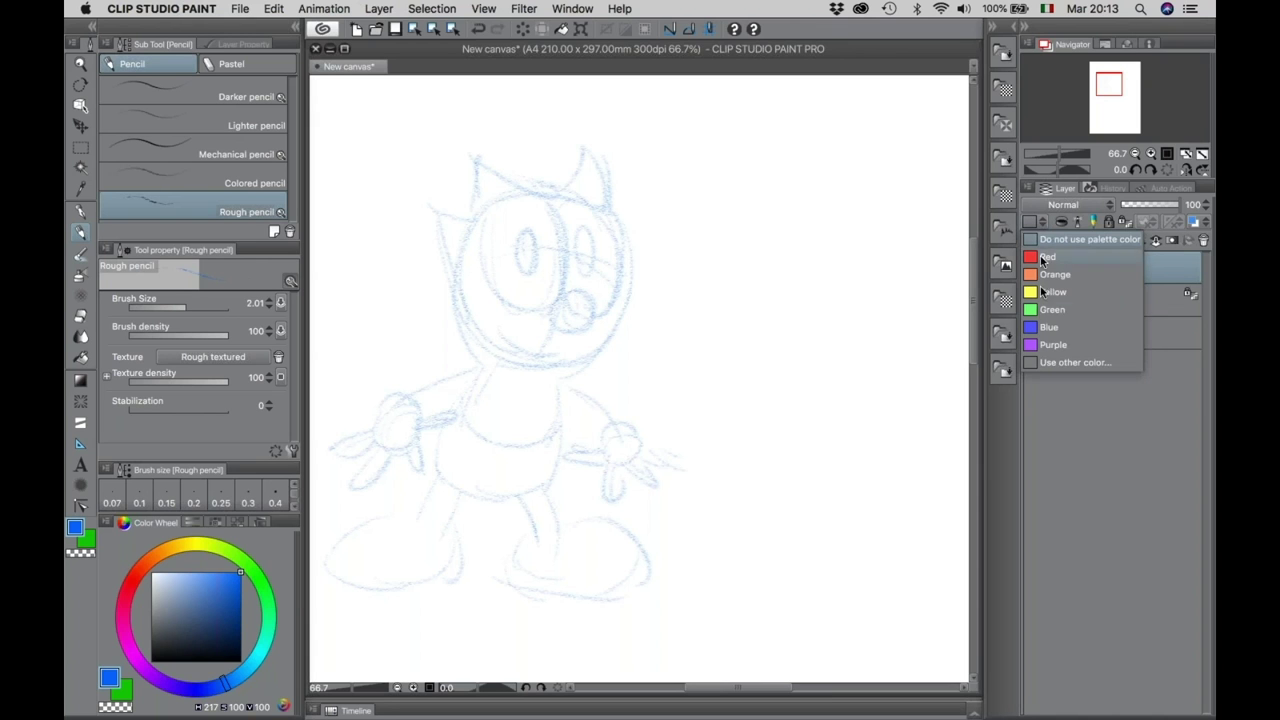
pyautogui.click(1046, 320)
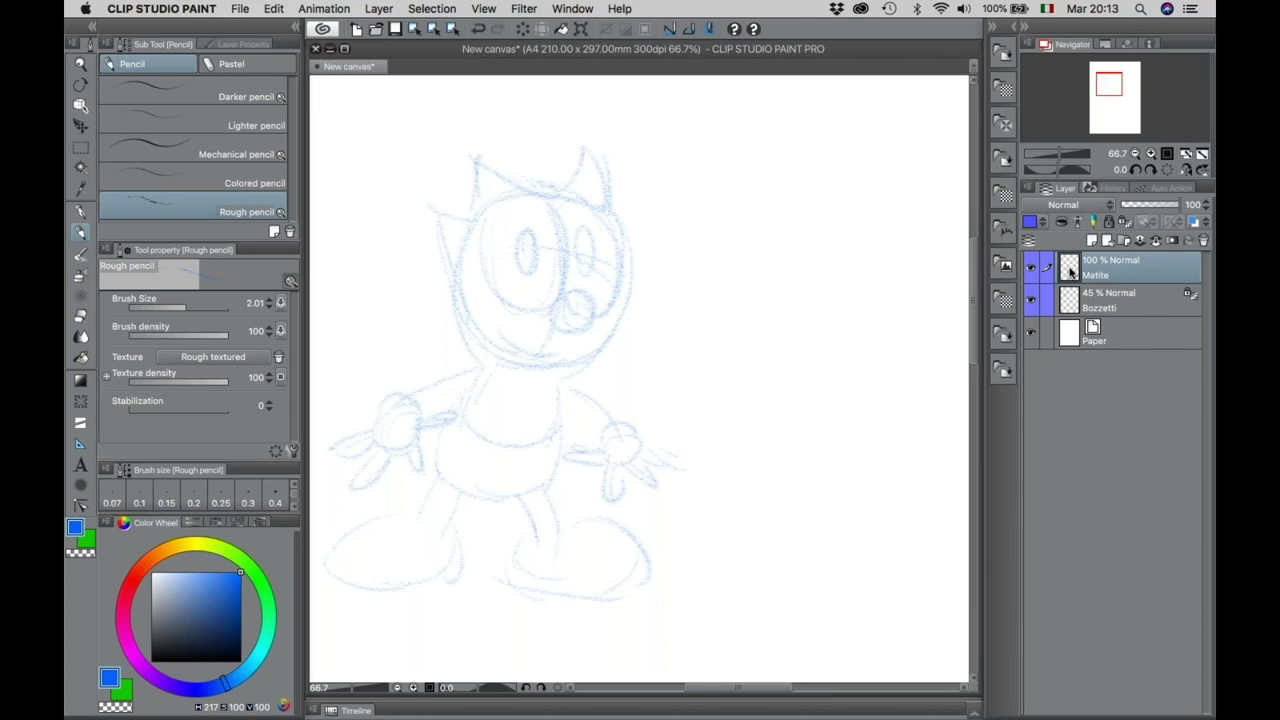
# Choose the Darker pencil and test it at brush sizes 0.07 and 0.50, undoing the test strokes.
pyautogui.click(236, 98)
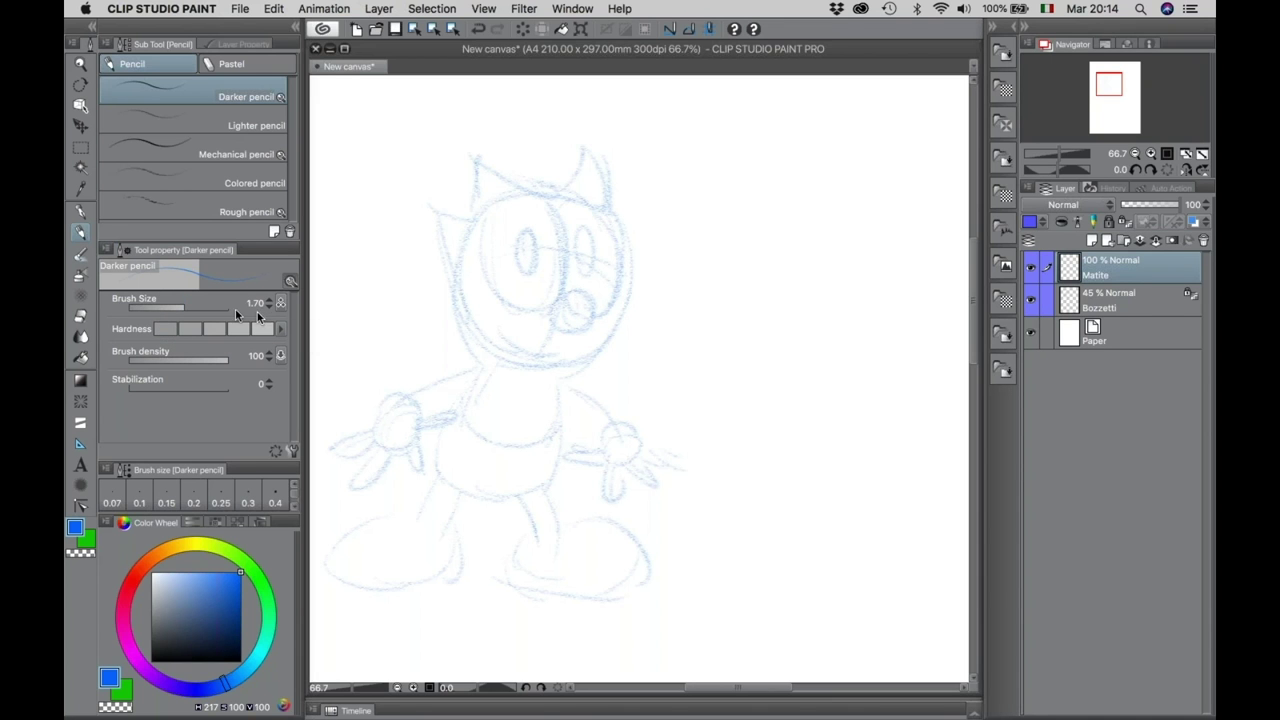
pyautogui.moveTo(220, 307)
pyautogui.mouseDown()
pyautogui.moveTo(235, 306)
pyautogui.moveTo(140, 307)
pyautogui.mouseUp()
pyautogui.click(656, 357)
pyautogui.press('super+z')
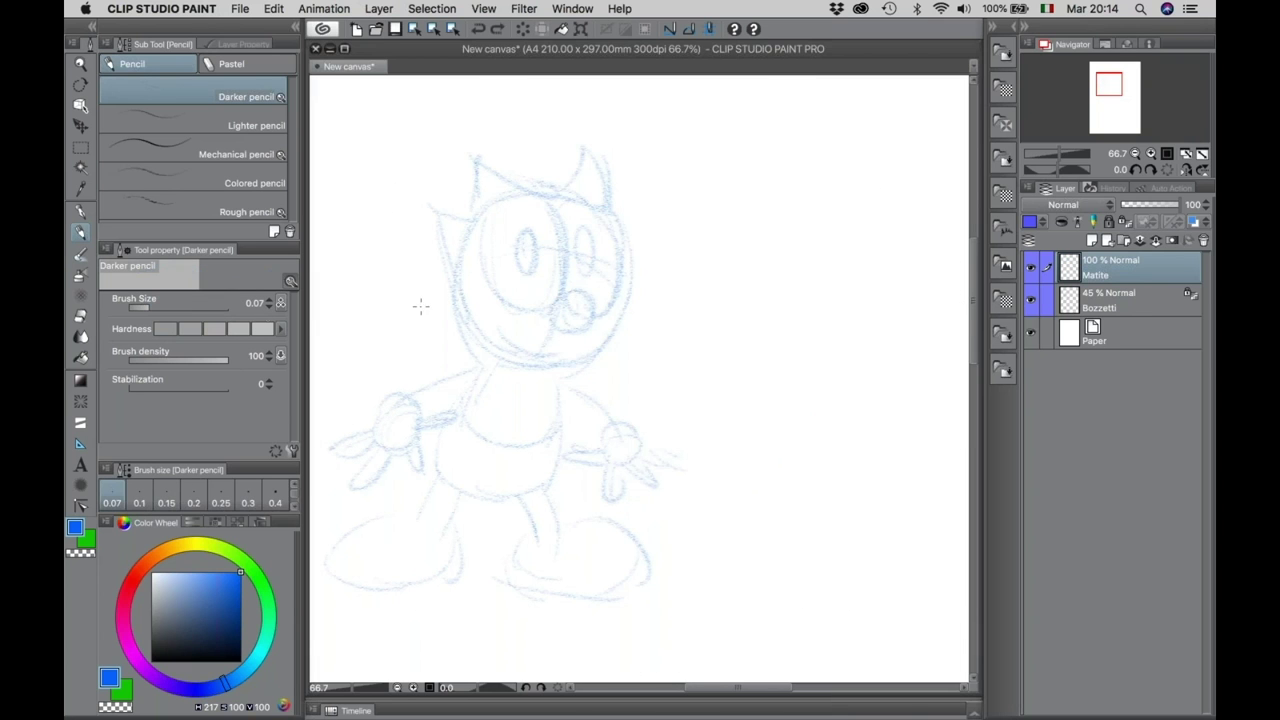
pyautogui.click(170, 307)
pyautogui.moveTo(416, 322); pyautogui.dragTo(443, 383)
pyautogui.press('super+z')
pyautogui.moveTo(193, 389); pyautogui.dragTo(118, 395)
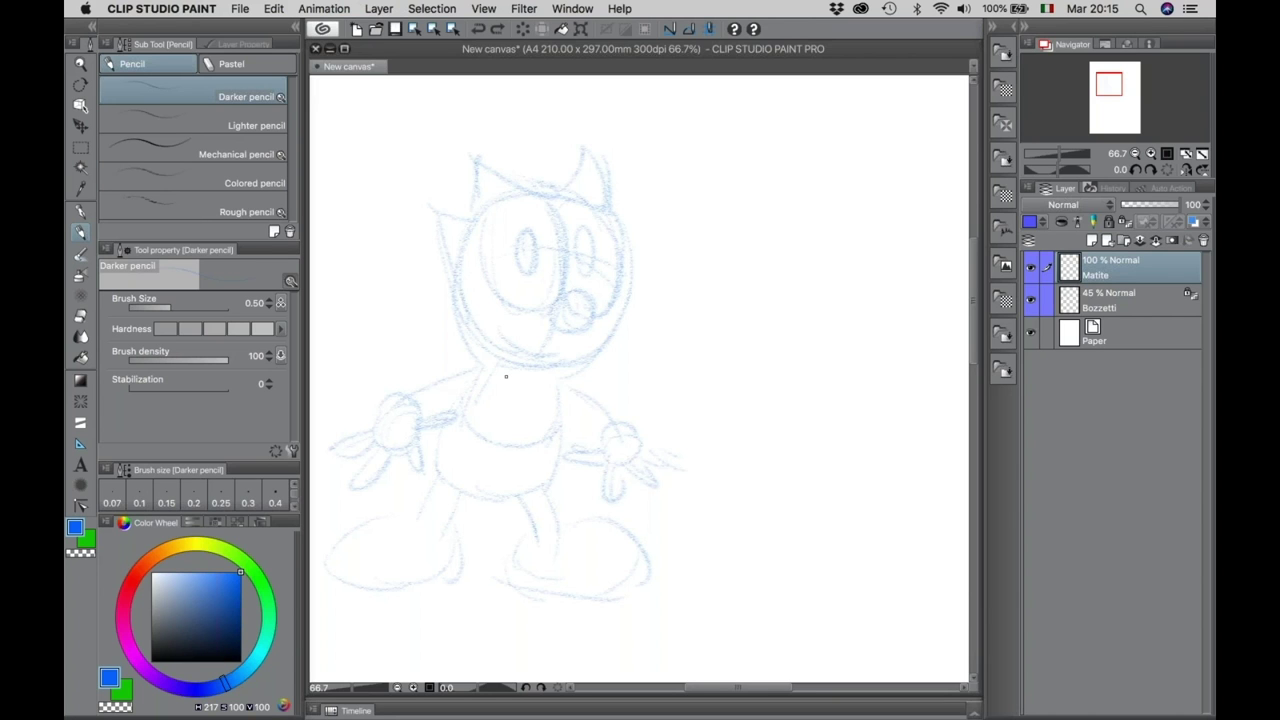
# Trace the head outline, ears, eye contours, nose and mouth on the Matite layer with the Darker pencil at size 1.70.
pyautogui.press('/')
pyautogui.click(503, 374)
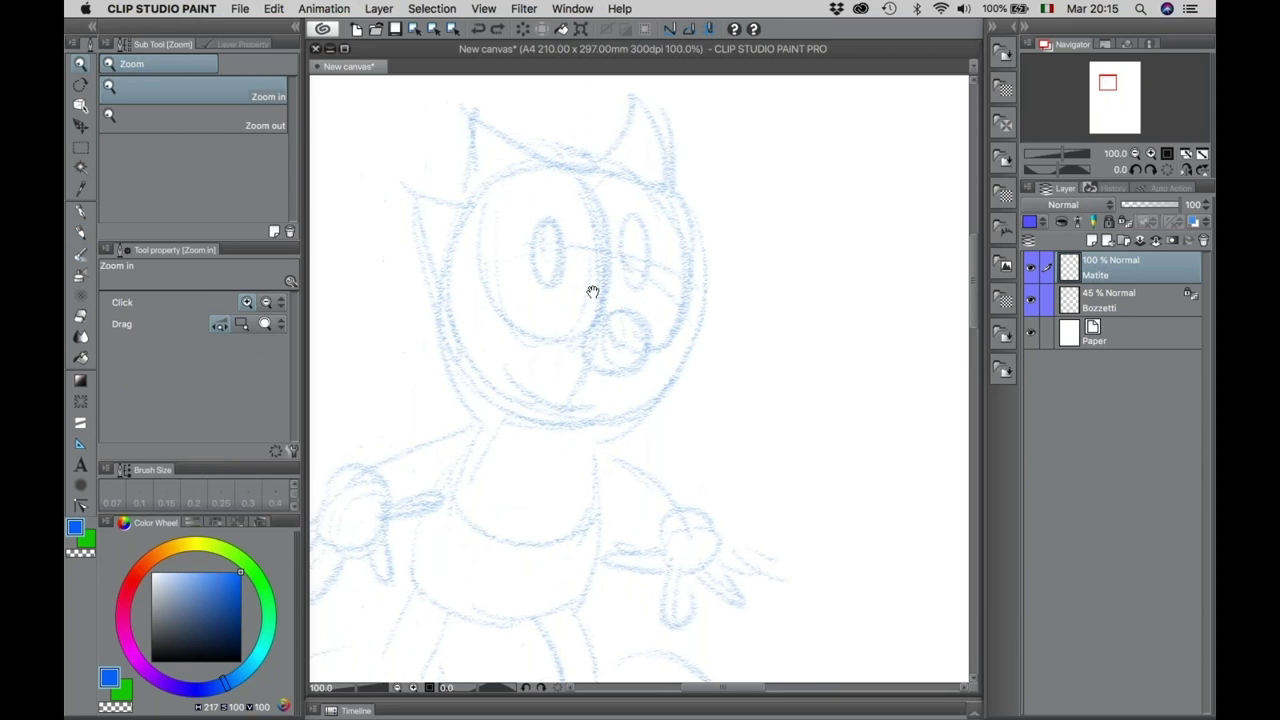
pyautogui.press('p')
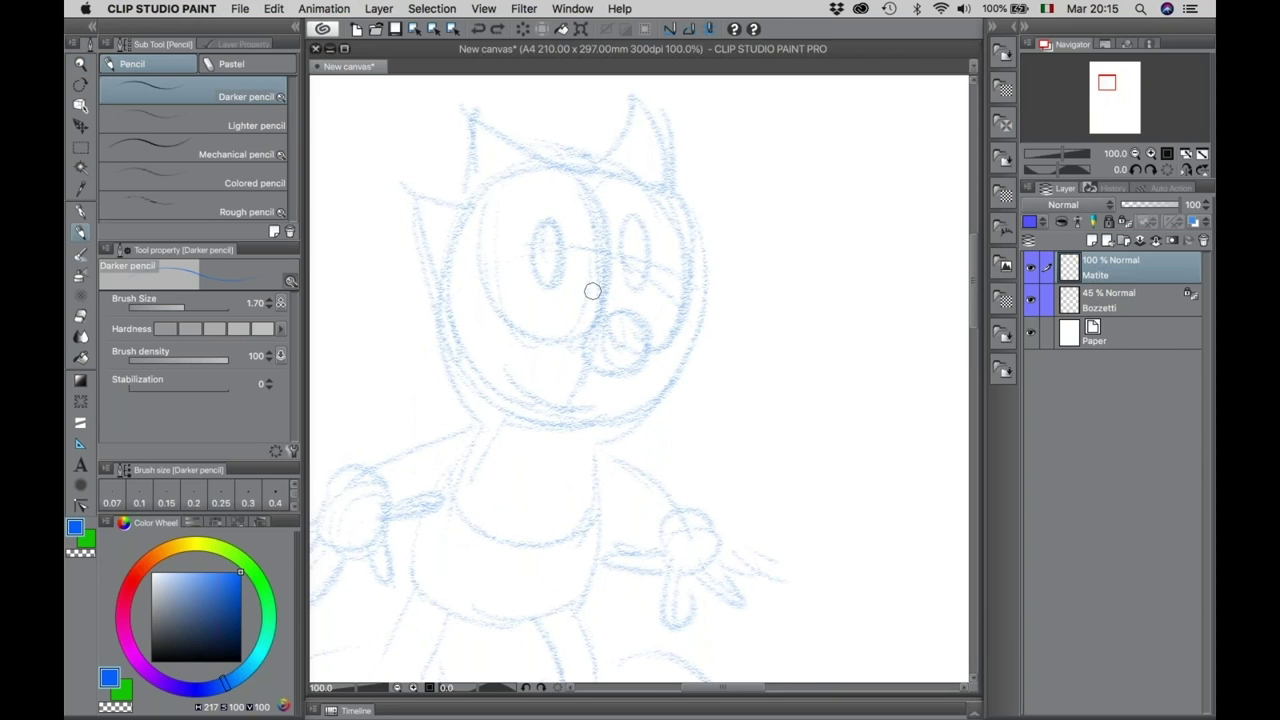
pyautogui.moveTo(474, 110)
pyautogui.mouseDown()
pyautogui.moveTo(542, 159)
pyautogui.moveTo(575, 165)
pyautogui.moveTo(621, 130)
pyautogui.moveTo(627, 101)
pyautogui.moveTo(670, 181)
pyautogui.moveTo(469, 197)
pyautogui.moveTo(416, 262)
pyautogui.moveTo(458, 360)
pyautogui.moveTo(537, 413)
pyautogui.moveTo(593, 415)
pyautogui.moveTo(686, 369)
pyautogui.mouseUp()
pyautogui.moveTo(664, 175)
pyautogui.mouseDown()
pyautogui.moveTo(690, 210)
pyautogui.moveTo(688, 372)
pyautogui.mouseUp()
pyautogui.moveTo(694, 308); pyautogui.dragTo(671, 391)
pyautogui.moveTo(596, 322)
pyautogui.mouseDown()
pyautogui.moveTo(636, 374)
pyautogui.moveTo(600, 310)
pyautogui.moveTo(588, 334)
pyautogui.mouseUp()
pyautogui.moveTo(484, 195)
pyautogui.mouseDown()
pyautogui.moveTo(484, 275)
pyautogui.moveTo(588, 345)
pyautogui.moveTo(556, 162)
pyautogui.moveTo(606, 292)
pyautogui.moveTo(603, 318)
pyautogui.mouseUp()
pyautogui.moveTo(595, 215)
pyautogui.mouseDown()
pyautogui.moveTo(632, 160)
pyautogui.moveTo(697, 300)
pyautogui.moveTo(659, 340)
pyautogui.mouseUp()
pyautogui.moveTo(509, 366); pyautogui.dragTo(557, 404)
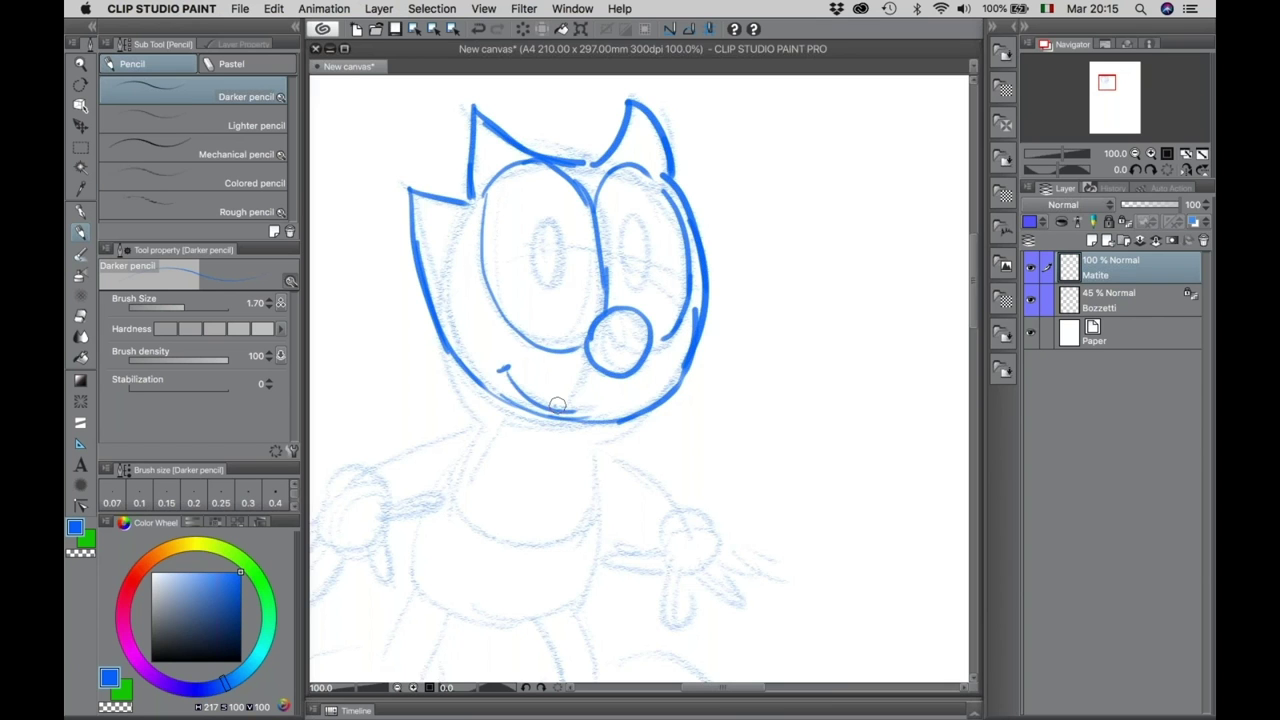
# Trace the bent arm with its sleeve, cuff and open hand beside the torso on the Matite layer.
pyautogui.scroll(-5, 557, 404)
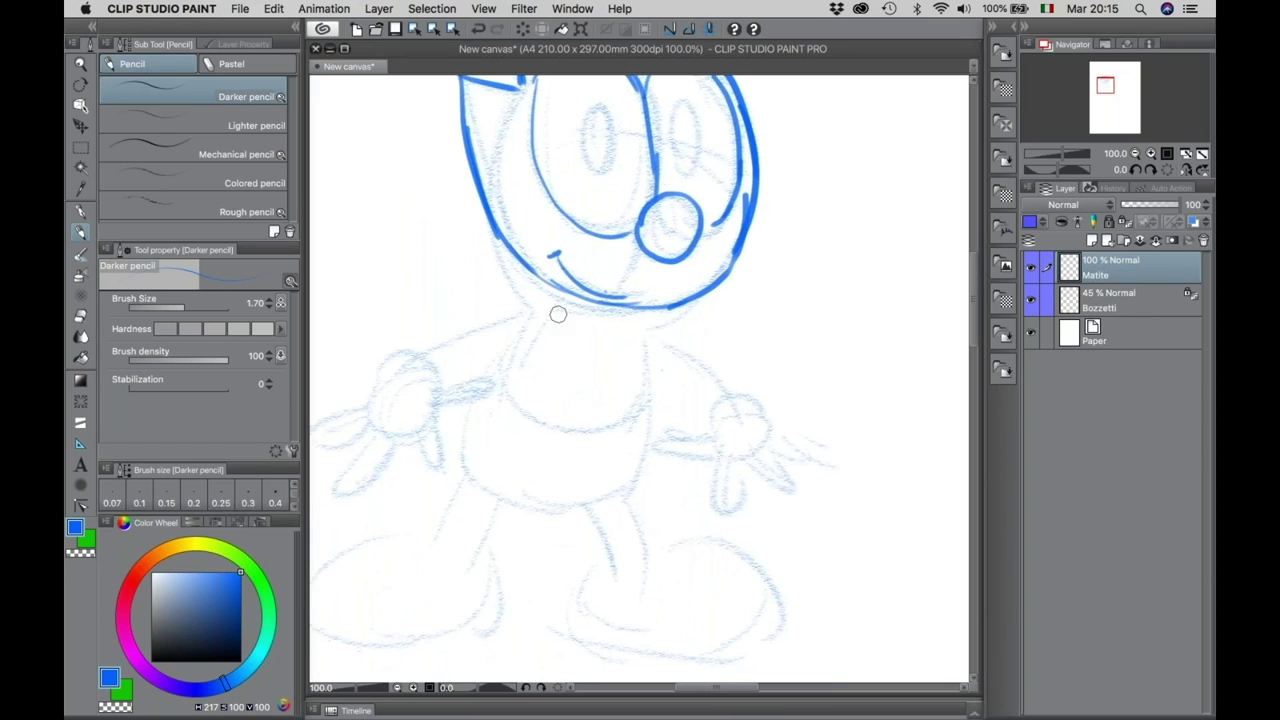
pyautogui.press('super+z')
pyautogui.moveTo(420, 349)
pyautogui.mouseDown()
pyautogui.moveTo(488, 314)
pyautogui.moveTo(457, 310)
pyautogui.moveTo(492, 316)
pyautogui.moveTo(498, 356)
pyautogui.moveTo(455, 324)
pyautogui.moveTo(481, 348)
pyautogui.mouseUp()
pyautogui.moveTo(441, 367)
pyautogui.mouseDown()
pyautogui.moveTo(462, 352)
pyautogui.moveTo(403, 350)
pyautogui.moveTo(448, 380)
pyautogui.moveTo(372, 382)
pyautogui.moveTo(440, 388)
pyautogui.moveTo(472, 374)
pyautogui.moveTo(442, 404)
pyautogui.moveTo(436, 460)
pyautogui.moveTo(408, 430)
pyautogui.moveTo(336, 490)
pyautogui.moveTo(386, 440)
pyautogui.moveTo(322, 405)
pyautogui.moveTo(362, 407)
pyautogui.moveTo(380, 369)
pyautogui.mouseUp()
pyautogui.moveTo(484, 310); pyautogui.dragTo(540, 288)
# Trace the pointed collar, the torso sides, the curved waistline and the lower edge of the body.
pyautogui.moveTo(498, 340)
pyautogui.mouseDown()
pyautogui.moveTo(546, 331)
pyautogui.moveTo(552, 282)
pyautogui.moveTo(598, 324)
pyautogui.moveTo(596, 350)
pyautogui.moveTo(640, 316)
pyautogui.moveTo(656, 394)
pyautogui.mouseUp()
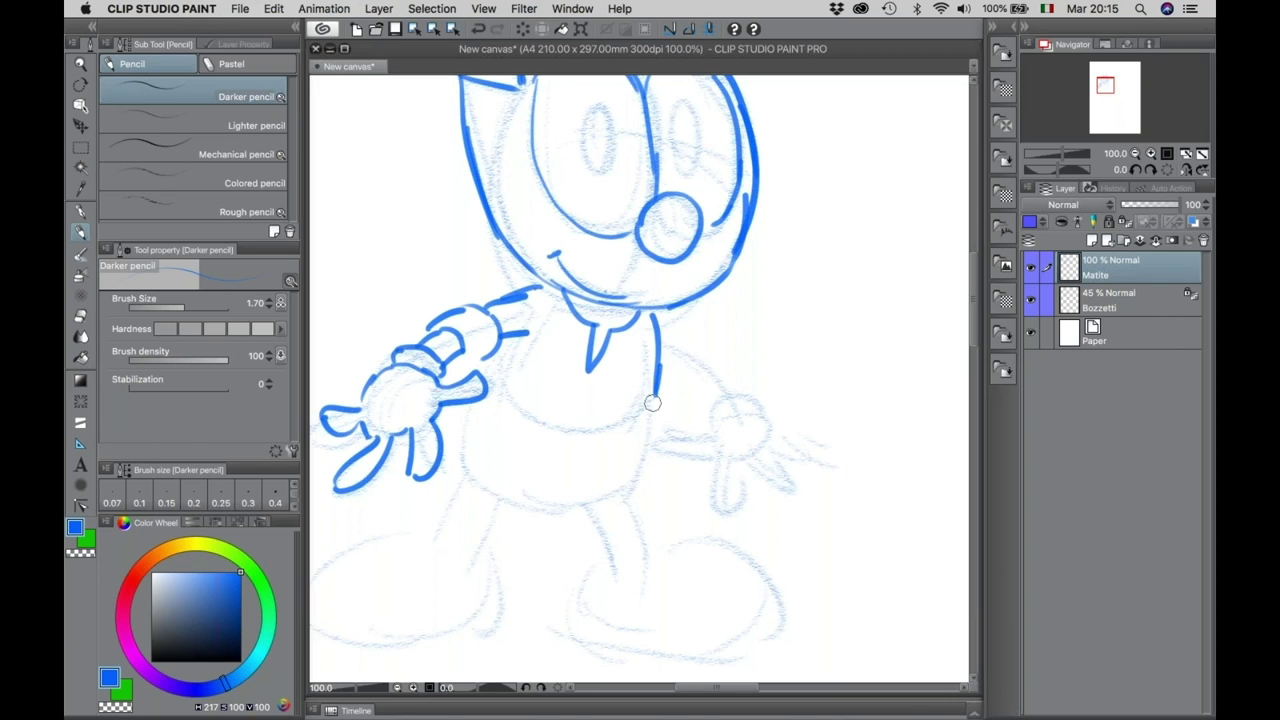
pyautogui.moveTo(458, 418)
pyautogui.mouseDown()
pyautogui.moveTo(466, 470)
pyautogui.moveTo(606, 497)
pyautogui.mouseUp()
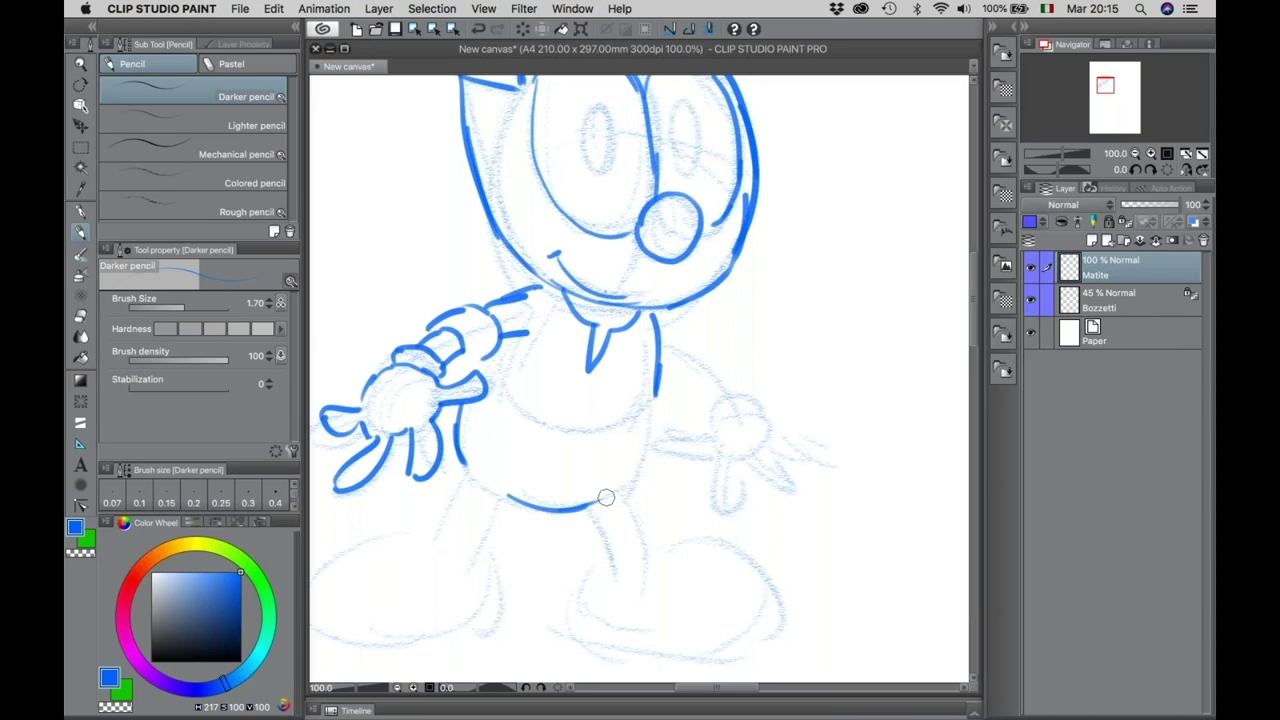
pyautogui.moveTo(655, 402); pyautogui.dragTo(629, 483)
pyautogui.moveTo(490, 412)
pyautogui.mouseDown()
pyautogui.moveTo(629, 443)
pyautogui.moveTo(642, 430)
pyautogui.mouseUp()
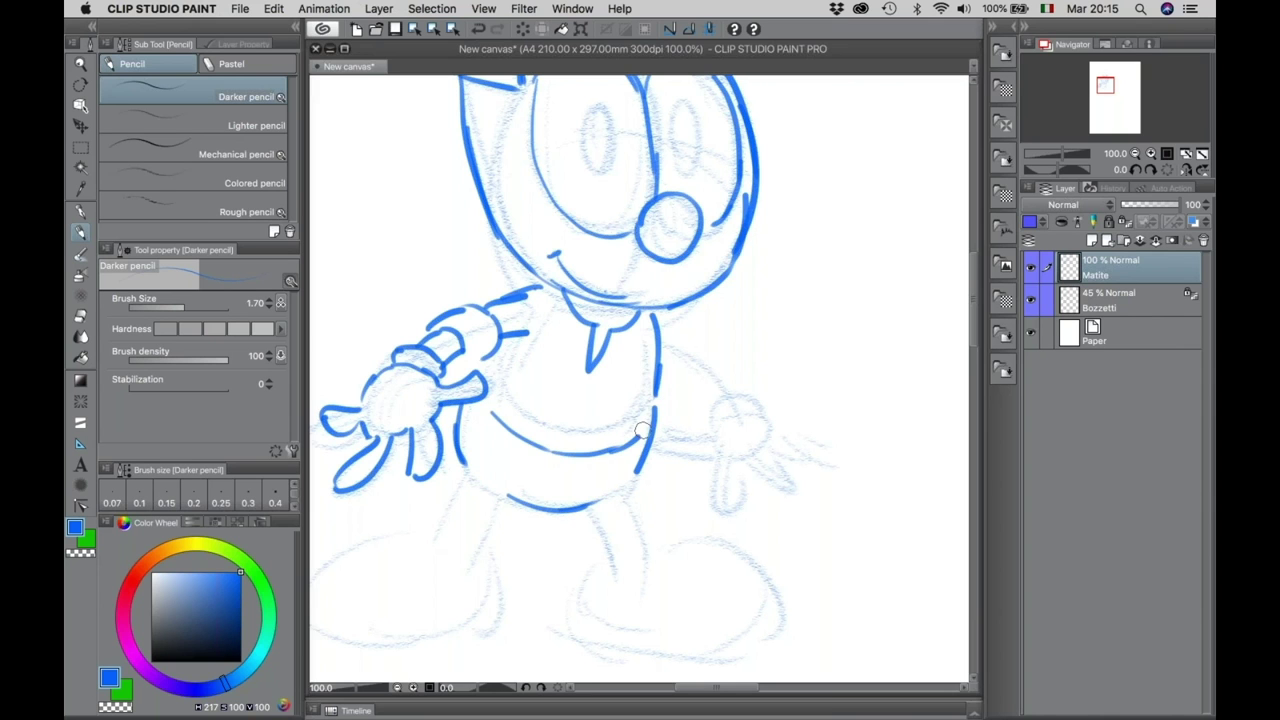
# Reinforce the torso edge under the chin and trace the adjoining arm with its sleeve, cuff and spread fingers.
pyautogui.moveTo(656, 314)
pyautogui.mouseDown()
pyautogui.moveTo(718, 360)
pyautogui.moveTo(662, 382)
pyautogui.mouseUp()
pyautogui.moveTo(668, 320)
pyautogui.mouseDown()
pyautogui.moveTo(671, 363)
pyautogui.moveTo(722, 350)
pyautogui.mouseUp()
pyautogui.moveTo(720, 352)
pyautogui.mouseDown()
pyautogui.moveTo(684, 380)
pyautogui.moveTo(708, 398)
pyautogui.moveTo(730, 383)
pyautogui.moveTo(695, 402)
pyautogui.moveTo(724, 404)
pyautogui.moveTo(672, 429)
pyautogui.moveTo(678, 446)
pyautogui.moveTo(708, 438)
pyautogui.moveTo(729, 456)
pyautogui.moveTo(730, 492)
pyautogui.moveTo(768, 439)
pyautogui.moveTo(805, 464)
pyautogui.moveTo(790, 413)
pyautogui.mouseUp()
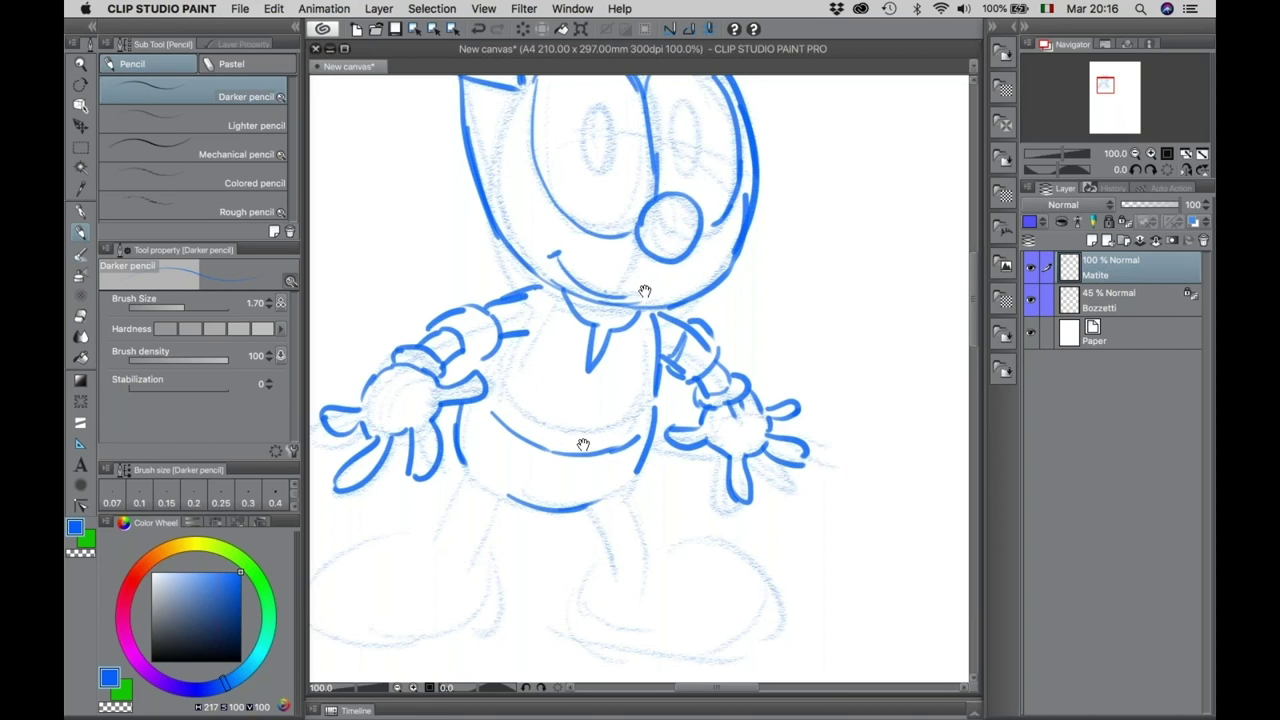
# Trace both legs with their ankle cuffs and the two large rounded shoes on the Matite layer.
pyautogui.scroll(-5, 645, 294)
pyautogui.moveTo(540, 290)
pyautogui.mouseDown()
pyautogui.moveTo(516, 345)
pyautogui.moveTo(560, 362)
pyautogui.mouseUp()
pyautogui.moveTo(575, 316); pyautogui.dragTo(546, 352)
pyautogui.moveTo(515, 335)
pyautogui.mouseDown()
pyautogui.moveTo(498, 356)
pyautogui.moveTo(535, 380)
pyautogui.mouseUp()
pyautogui.moveTo(558, 350)
pyautogui.mouseDown()
pyautogui.moveTo(569, 370)
pyautogui.moveTo(548, 390)
pyautogui.mouseUp()
pyautogui.moveTo(494, 352)
pyautogui.mouseDown()
pyautogui.moveTo(457, 349)
pyautogui.moveTo(371, 391)
pyautogui.moveTo(450, 462)
pyautogui.mouseUp()
pyautogui.moveTo(490, 456); pyautogui.dragTo(566, 429)
pyautogui.moveTo(568, 382); pyautogui.dragTo(557, 434)
pyautogui.moveTo(664, 324)
pyautogui.mouseDown()
pyautogui.moveTo(676, 356)
pyautogui.moveTo(706, 350)
pyautogui.moveTo(690, 380)
pyautogui.moveTo(702, 381)
pyautogui.moveTo(640, 403)
pyautogui.moveTo(700, 462)
pyautogui.mouseUp()
pyautogui.moveTo(715, 376)
pyautogui.mouseDown()
pyautogui.moveTo(760, 369)
pyautogui.moveTo(830, 445)
pyautogui.mouseUp()
pyautogui.moveTo(690, 460); pyautogui.dragTo(798, 467)
# Trace the notched oval pupils in both eyes and add the curved cheek line beside the mouth.
pyautogui.scroll(5, 632, 457)
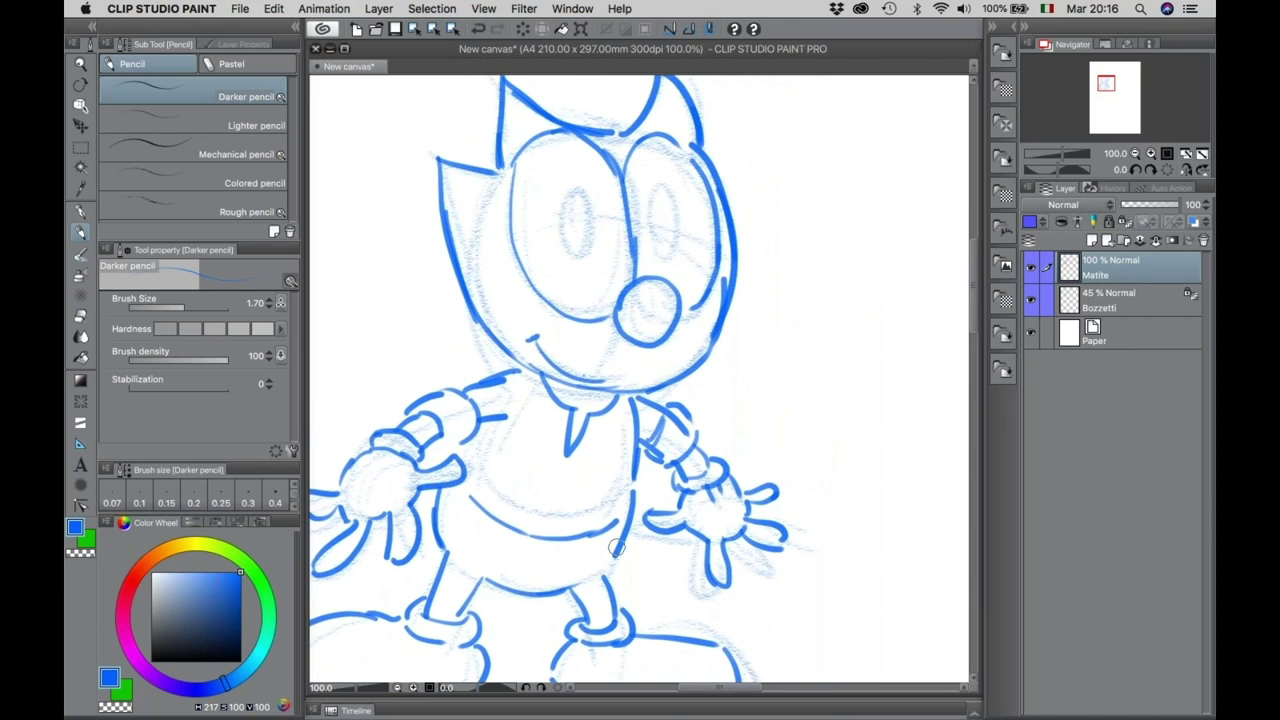
pyautogui.moveTo(562, 190)
pyautogui.mouseDown()
pyautogui.moveTo(570, 256)
pyautogui.moveTo(596, 230)
pyautogui.moveTo(578, 258)
pyautogui.mouseUp()
pyautogui.moveTo(653, 194)
pyautogui.mouseDown()
pyautogui.moveTo(652, 254)
pyautogui.moveTo(678, 228)
pyautogui.moveTo(665, 248)
pyautogui.mouseUp()
pyautogui.moveTo(470, 322); pyautogui.dragTo(521, 290)
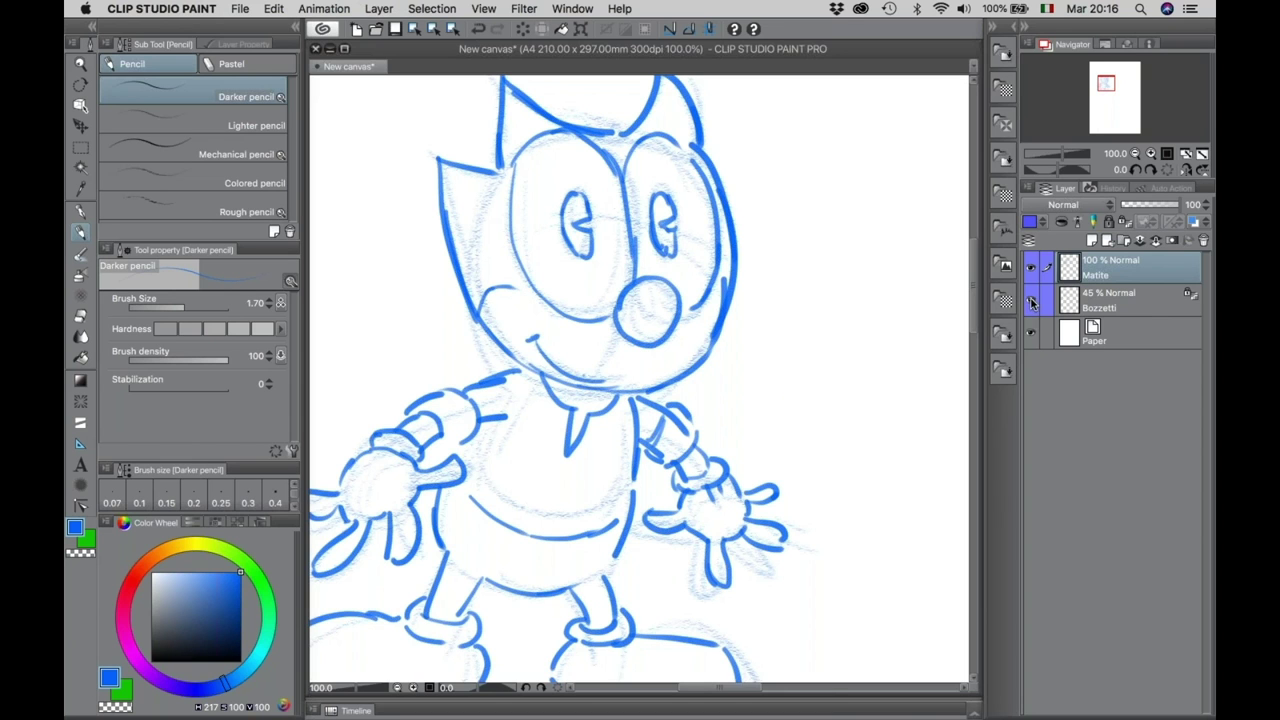
# Toggle the Bozzetti sketch layer to compare it with the pencil lines, leaving it hidden.
pyautogui.click(1062, 303)
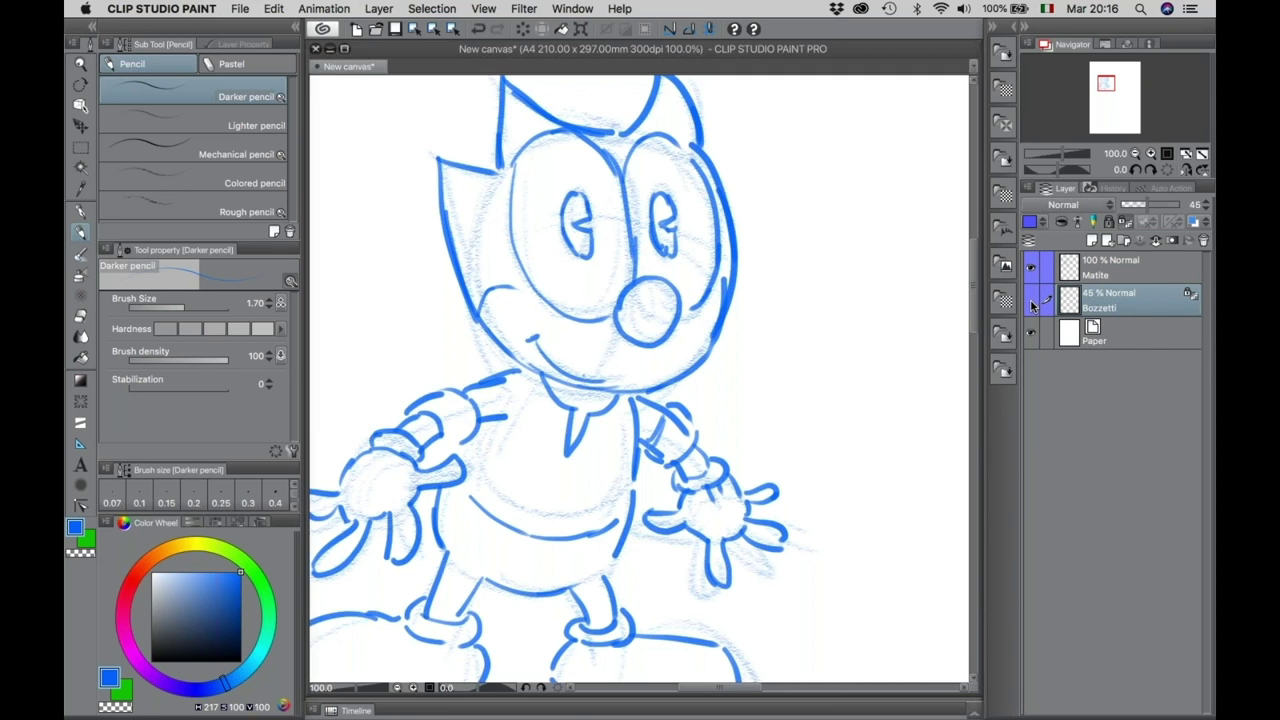
pyautogui.click(1032, 303)
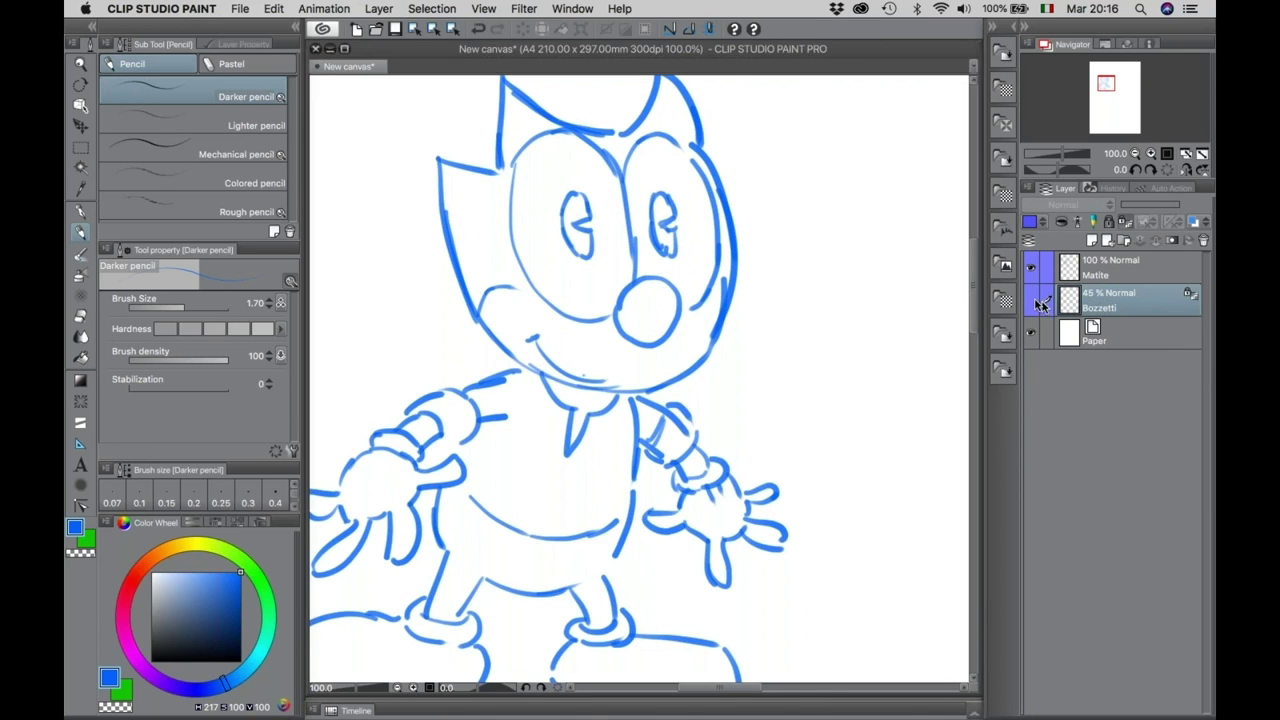
pyautogui.click(1032, 303)
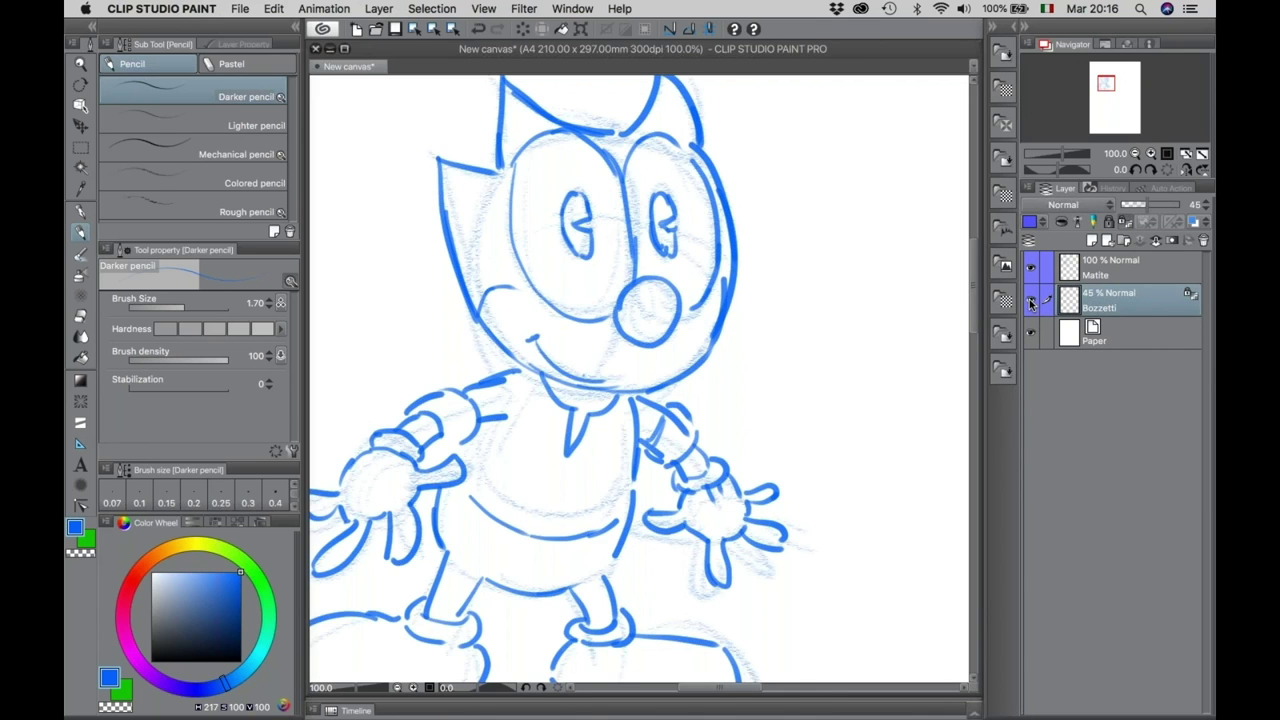
pyautogui.click(1032, 303)
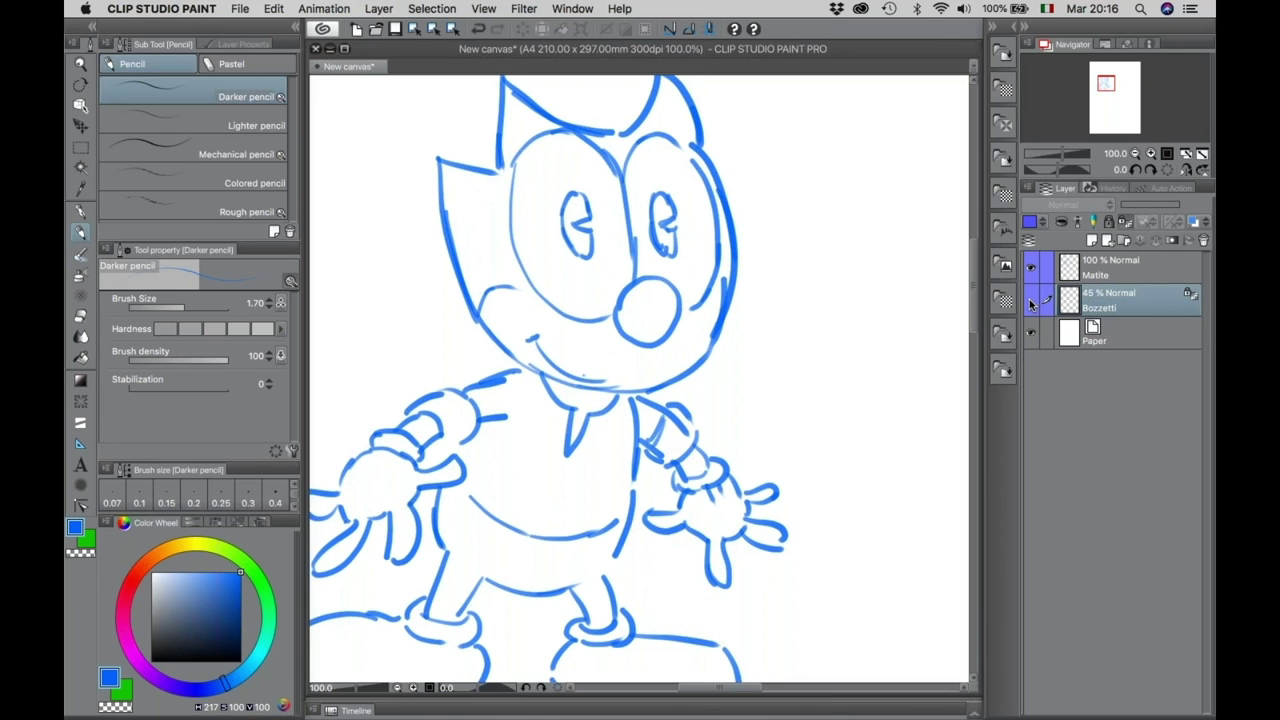
# Lower the Matite layer's opacity to 20%.
pyautogui.click(1080, 273)
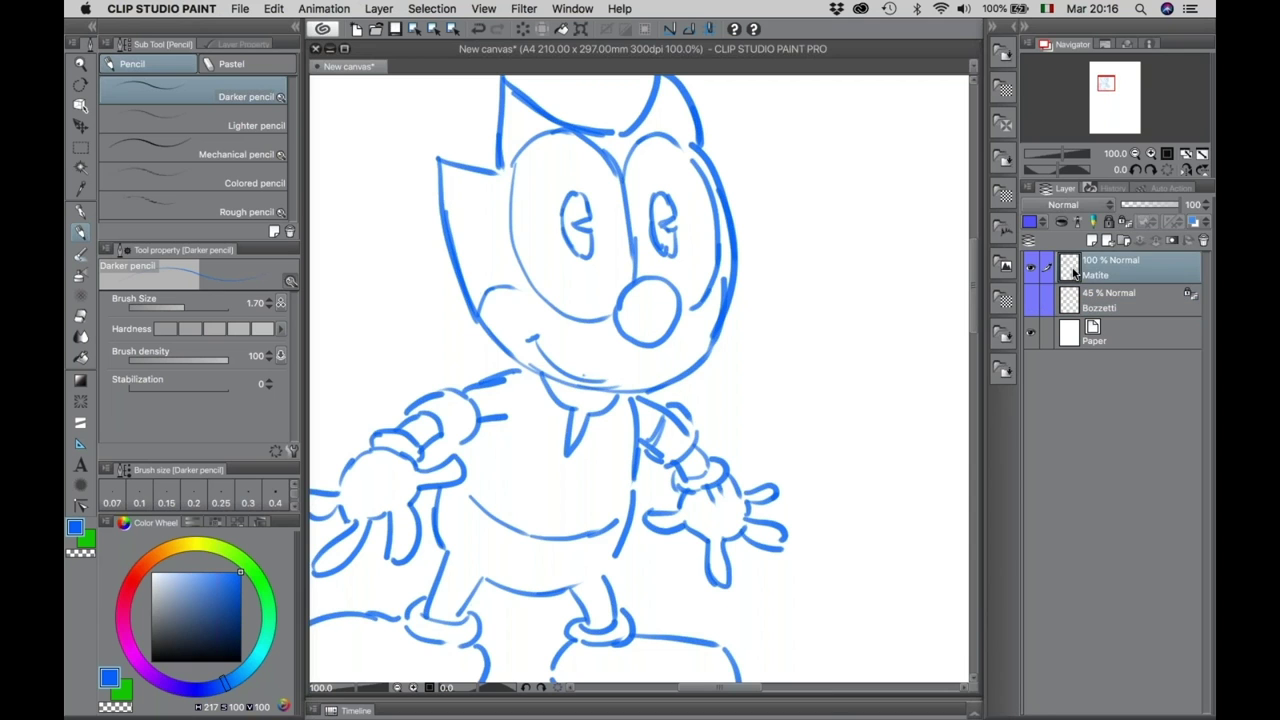
pyautogui.click(1178, 207)
pyautogui.moveTo(1178, 207); pyautogui.dragTo(1133, 207)
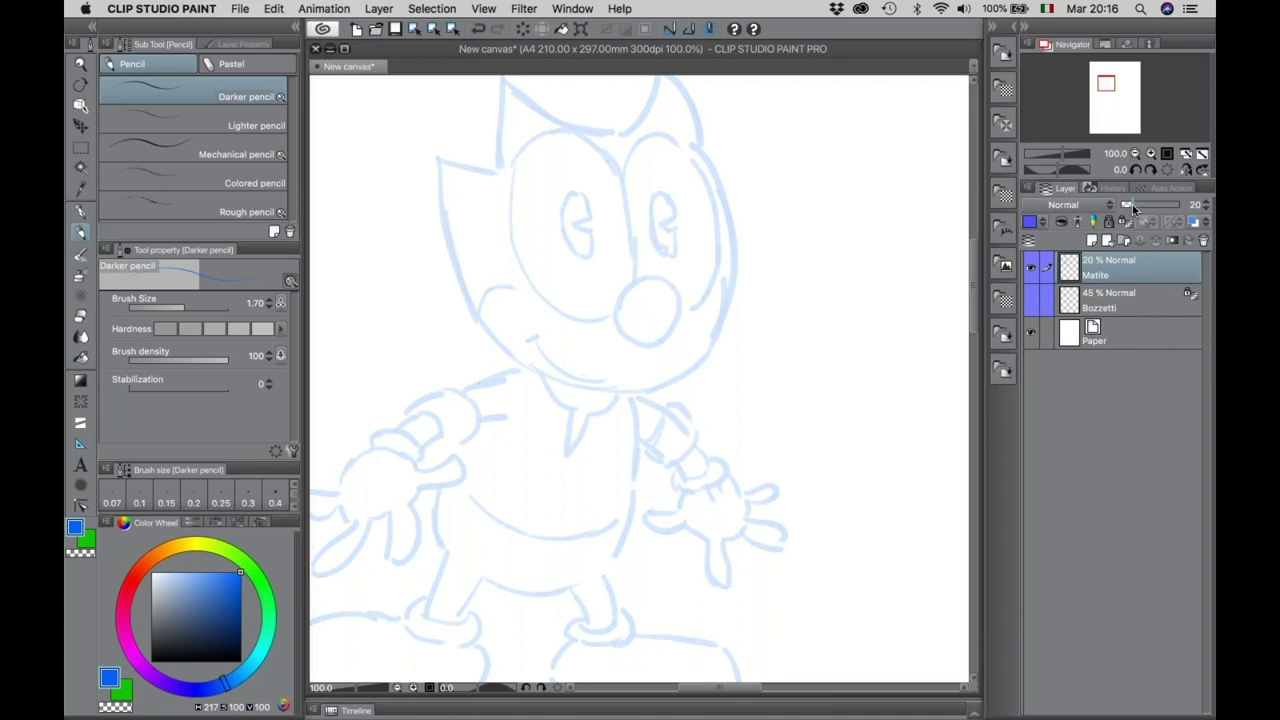
# Add a raster layer named "Chine" above Matite and mark it with the green palette color.
pyautogui.click(1092, 241)
pyautogui.doubleClick(1093, 275)
pyautogui.write('Chine')
pyautogui.press('Return')
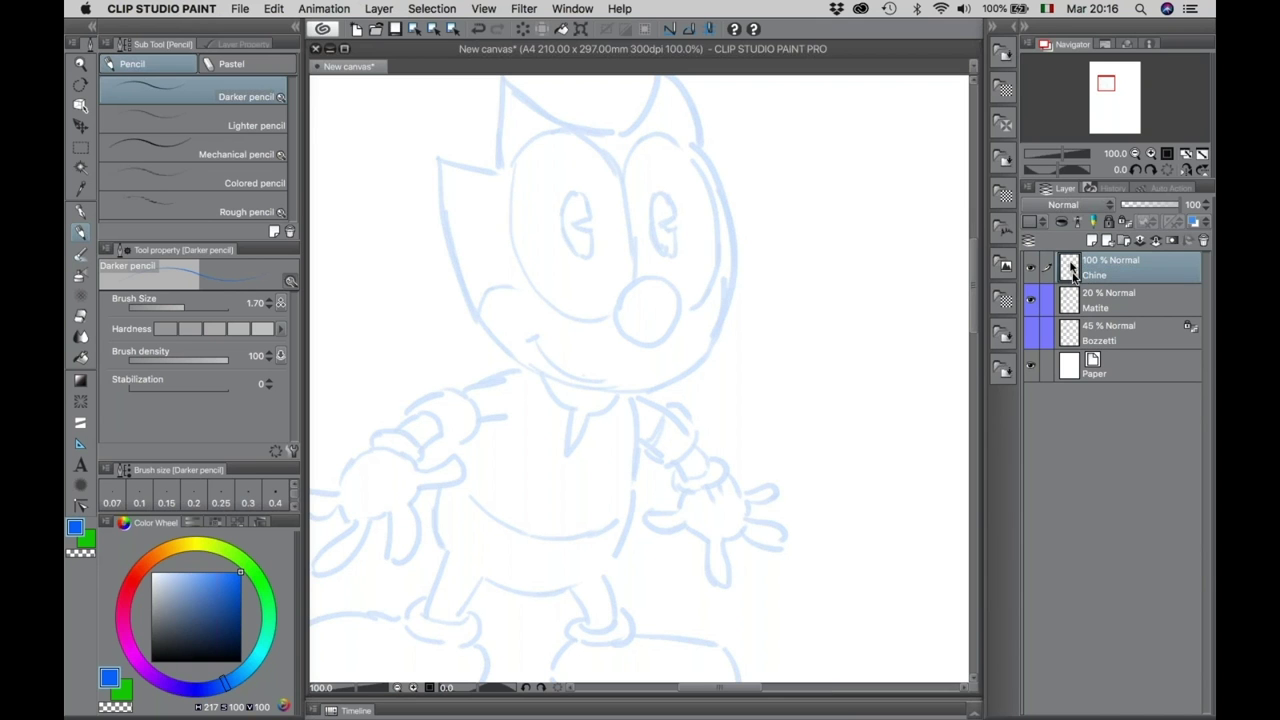
pyautogui.click(1030, 221)
pyautogui.click(1034, 311)
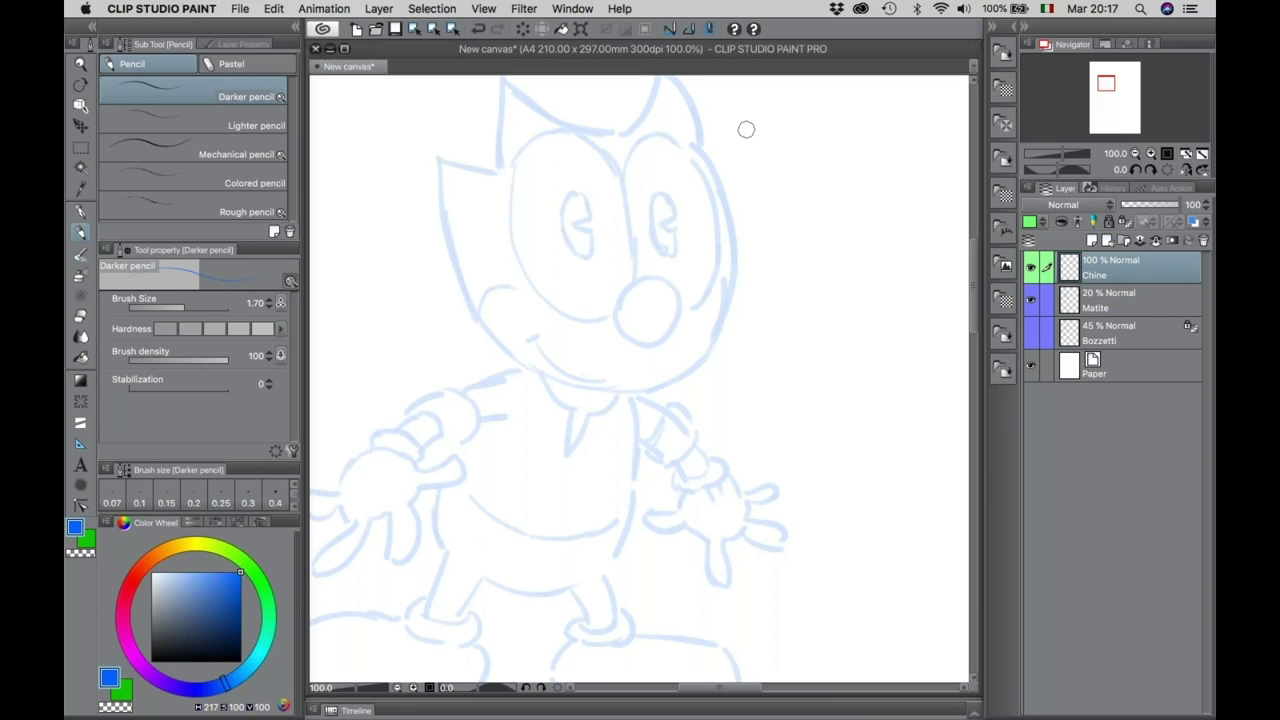
# Try the Calligraphy and Textured pens with one test stroke each, undoing both strokes.
pyautogui.click(82, 212)
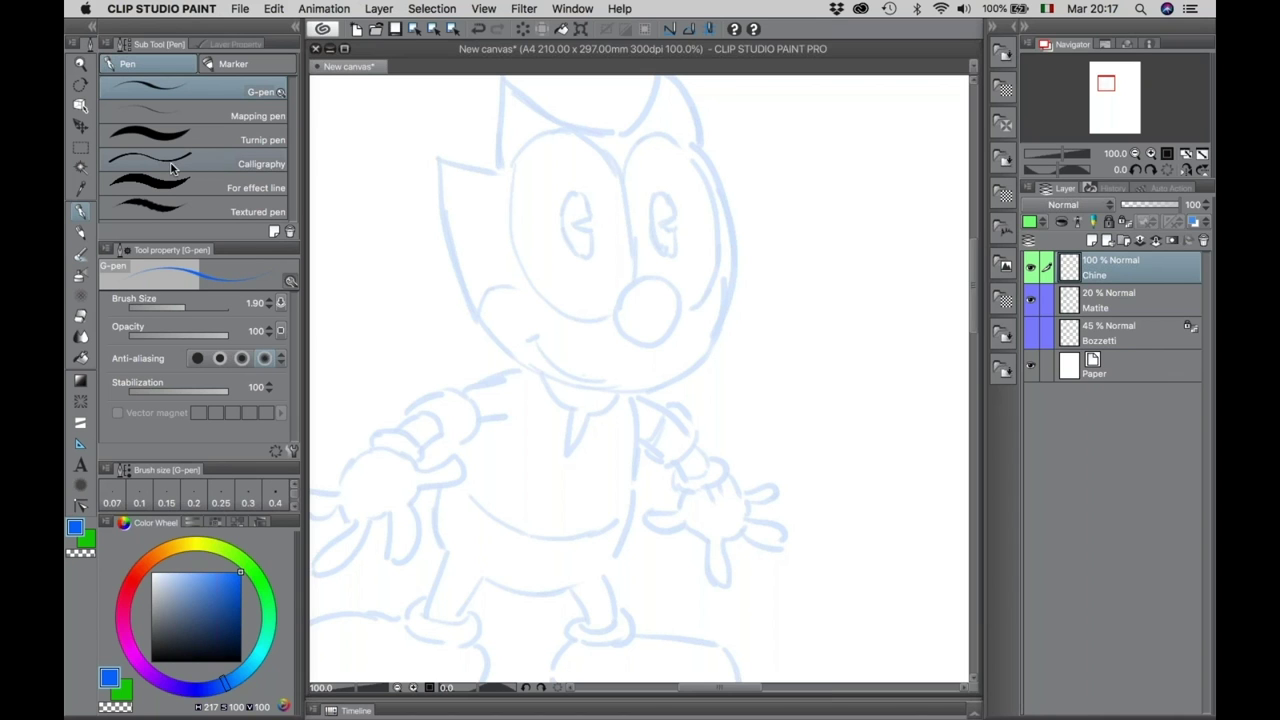
pyautogui.click(211, 165)
pyautogui.moveTo(425, 212)
pyautogui.mouseDown()
pyautogui.moveTo(549, 348)
pyautogui.moveTo(660, 368)
pyautogui.mouseUp()
pyautogui.press('super+z')
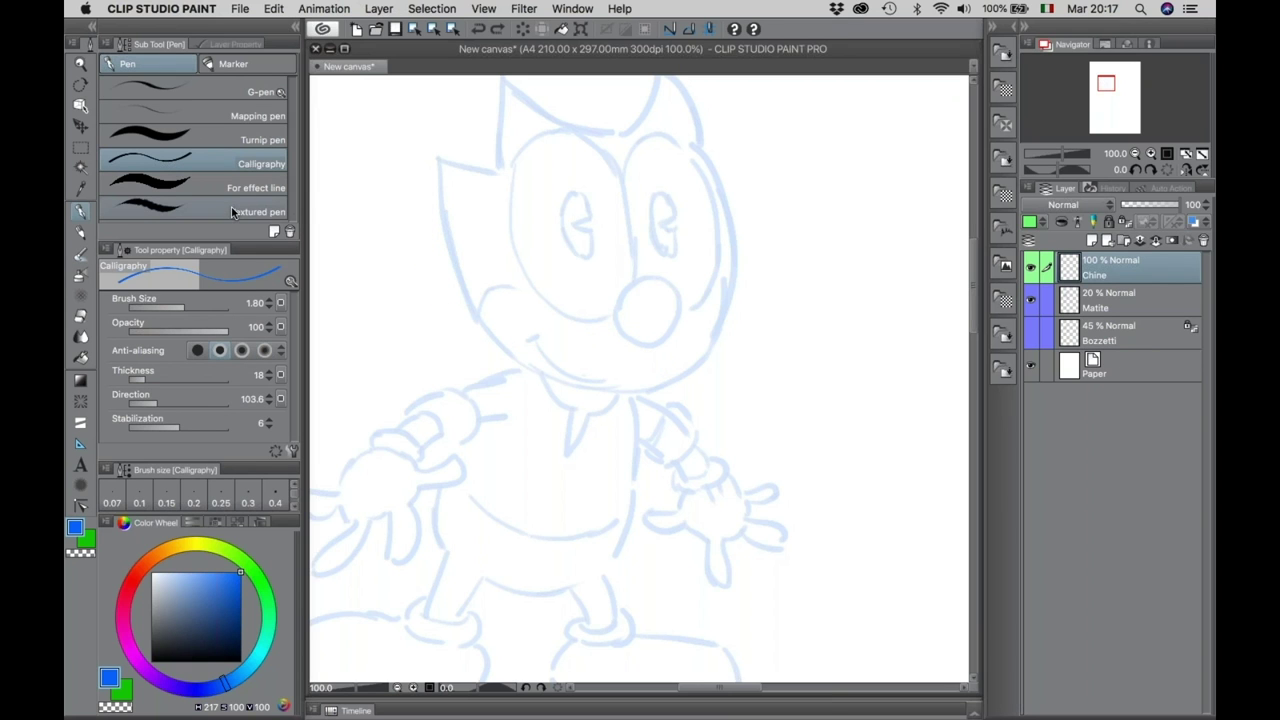
pyautogui.click(232, 212)
pyautogui.moveTo(400, 210)
pyautogui.mouseDown()
pyautogui.moveTo(591, 283)
pyautogui.moveTo(634, 372)
pyautogui.mouseUp()
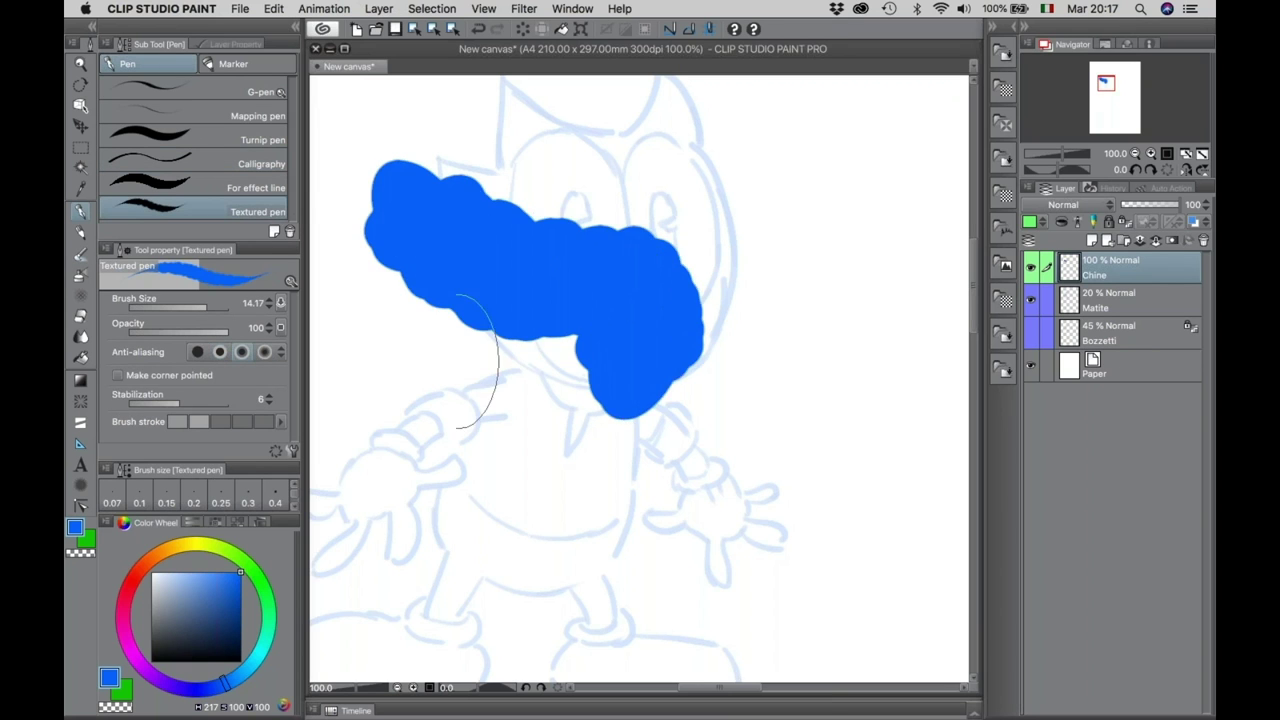
pyautogui.press('super+z')
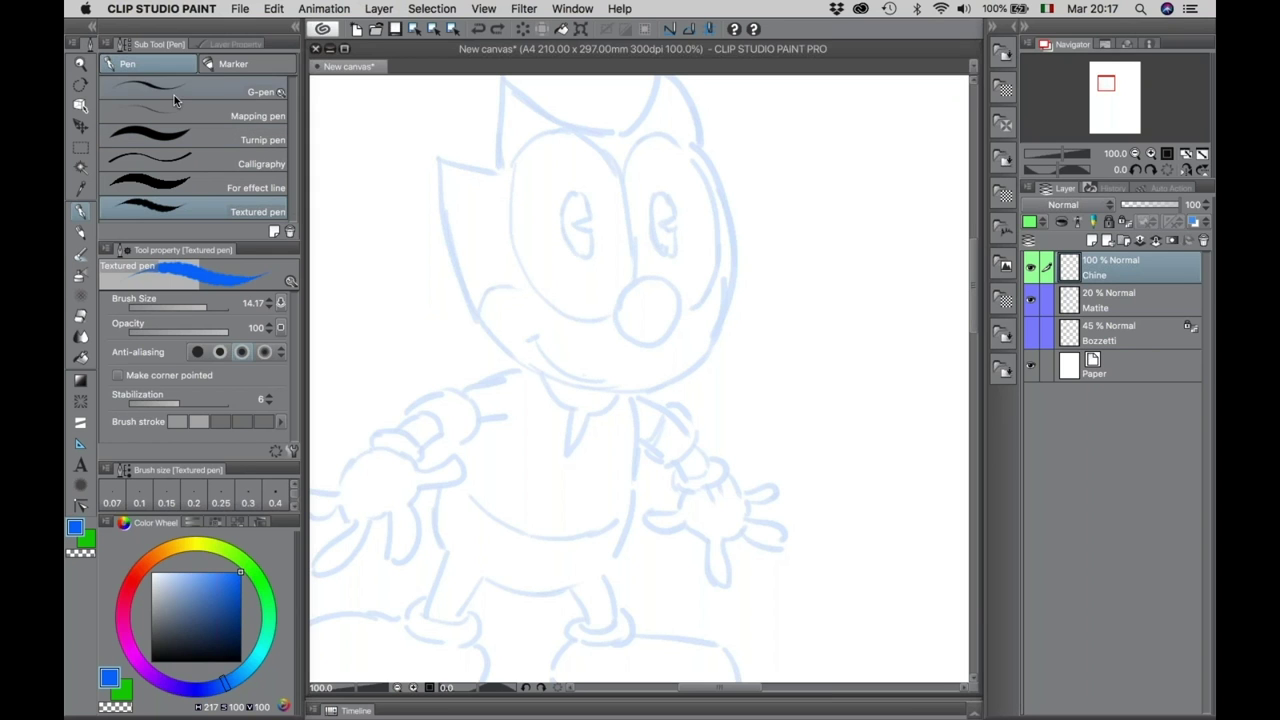
# Look through the marker sub tools, test the Fill-in-mono pen with a stroke and undo it.
pyautogui.click(224, 67)
pyautogui.click(160, 67)
pyautogui.click(240, 66)
pyautogui.click(176, 66)
pyautogui.click(244, 65)
pyautogui.moveTo(460, 222)
pyautogui.mouseDown()
pyautogui.moveTo(590, 246)
pyautogui.moveTo(851, 380)
pyautogui.mouseUp()
pyautogui.press('super+z')
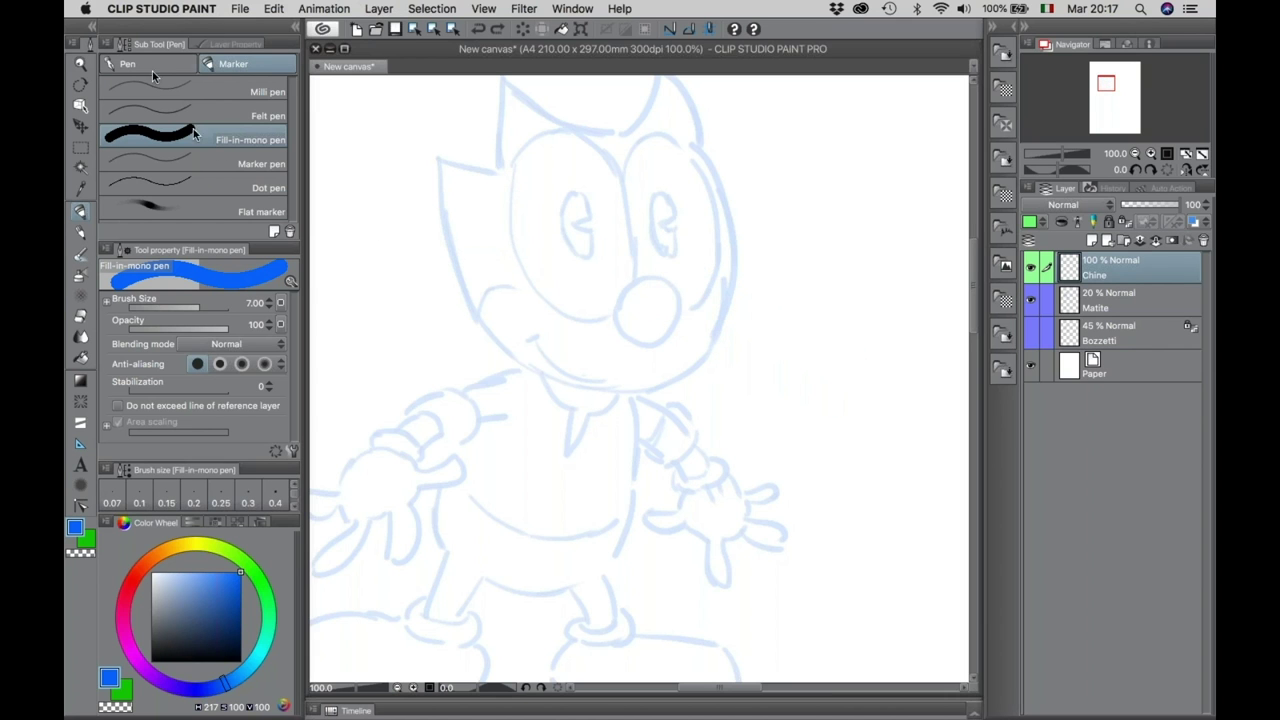
# Choose the G-pen, try it with a stroke that is undone, and set the drawing color to black.
pyautogui.click(148, 64)
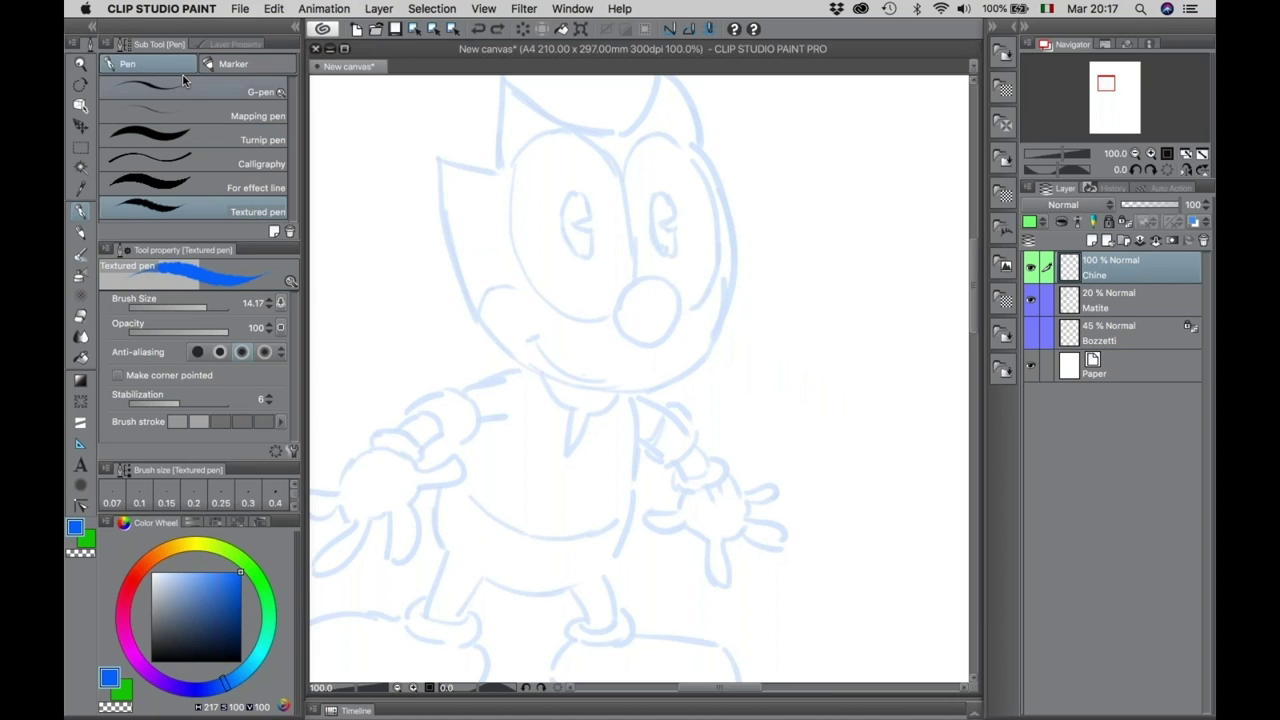
pyautogui.click(186, 89)
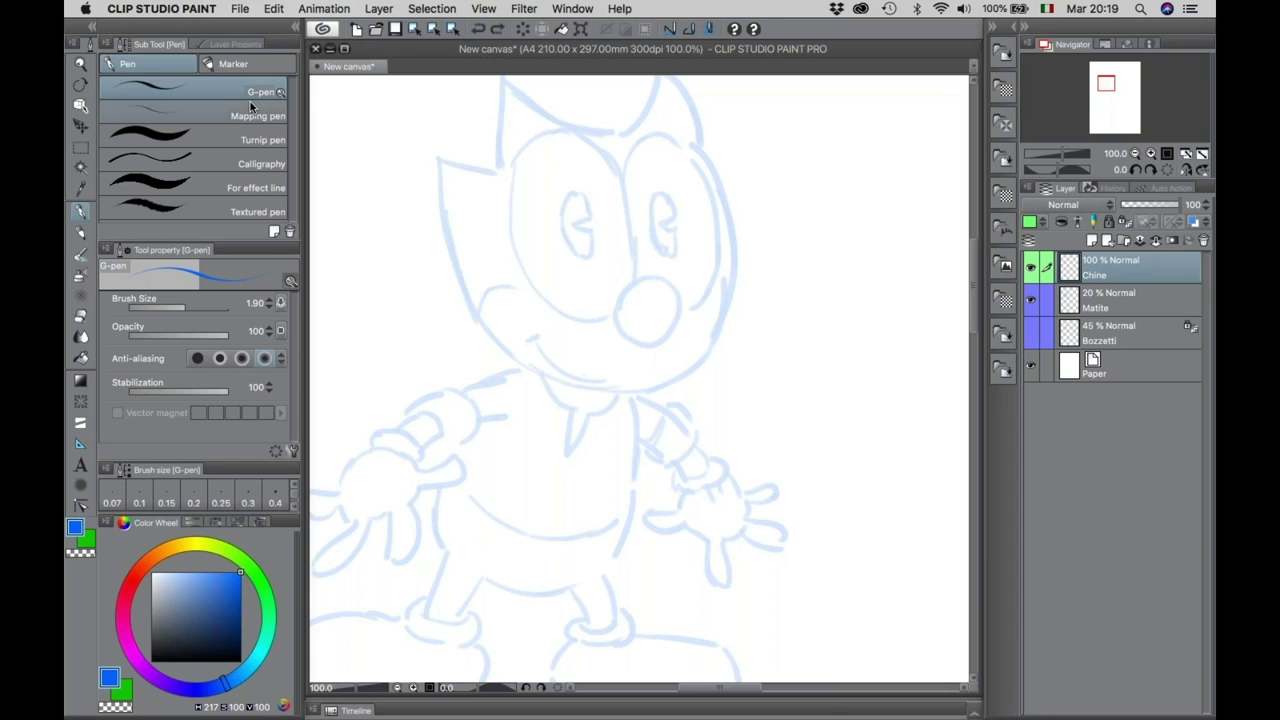
pyautogui.moveTo(440, 158)
pyautogui.mouseDown()
pyautogui.moveTo(451, 243)
pyautogui.moveTo(506, 352)
pyautogui.mouseUp()
pyautogui.press('super+z')
pyautogui.click(240, 662)
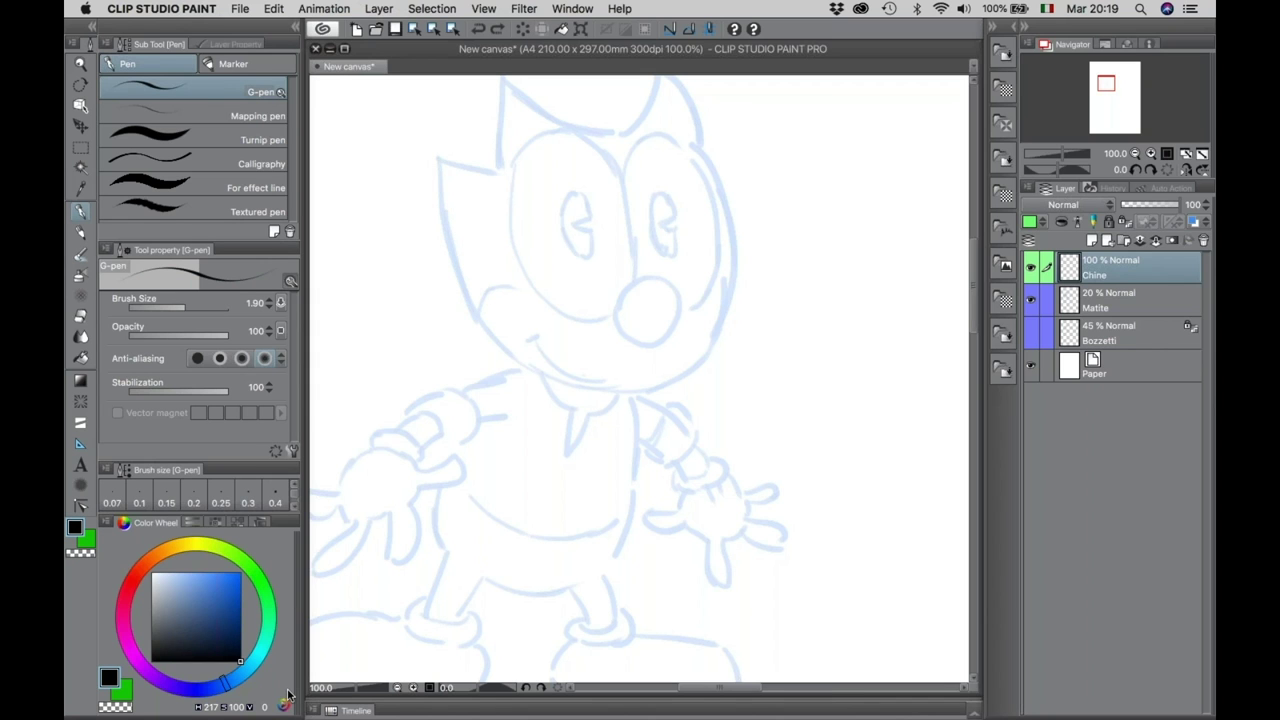
# Test the black G-pen at size 1.90 with curved strokes on the head and the blank area, undoing them.
pyautogui.moveTo(438, 158)
pyautogui.mouseDown()
pyautogui.moveTo(471, 310)
pyautogui.moveTo(509, 366)
pyautogui.moveTo(550, 383)
pyautogui.mouseUp()
pyautogui.press('super+z')
pyautogui.moveTo(614, 271); pyautogui.dragTo(408, 312)
pyautogui.moveTo(762, 130)
pyautogui.mouseDown()
pyautogui.moveTo(730, 170)
pyautogui.moveTo(688, 378)
pyautogui.moveTo(604, 481)
pyautogui.moveTo(596, 451)
pyautogui.moveTo(726, 213)
pyautogui.moveTo(796, 170)
pyautogui.moveTo(853, 166)
pyautogui.mouseUp()
pyautogui.press('super+z')
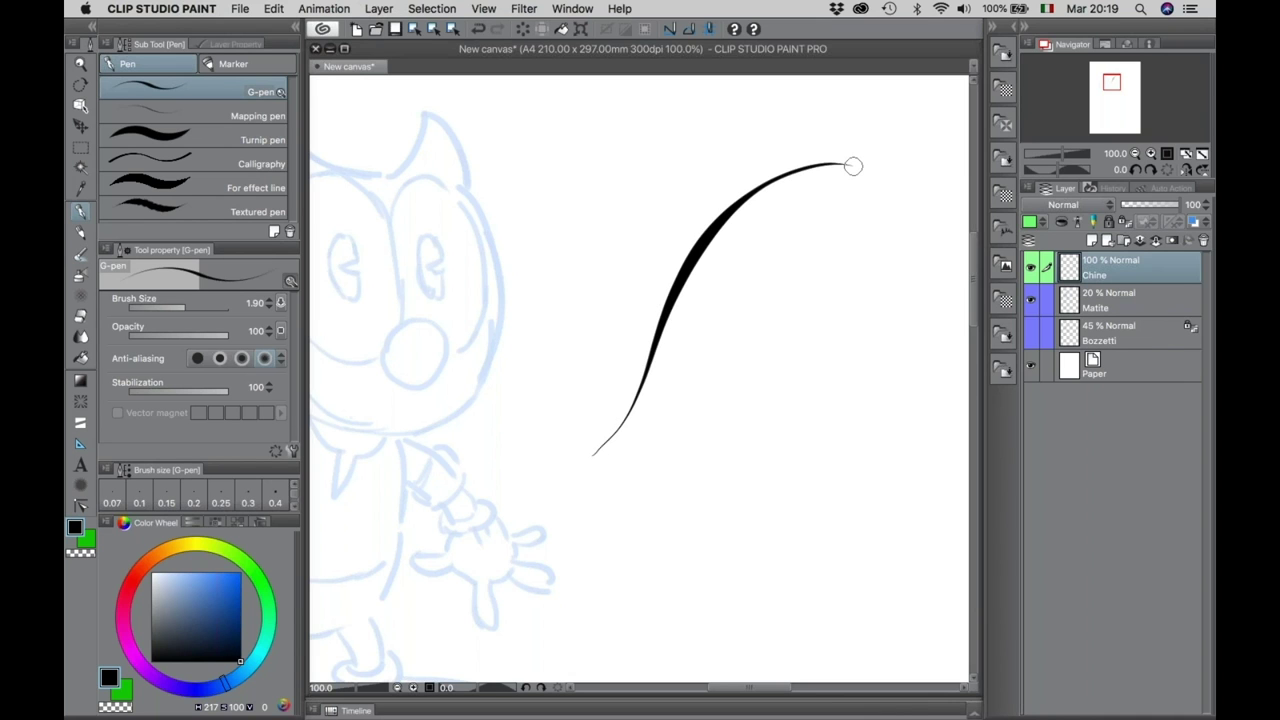
pyautogui.moveTo(705, 404)
pyautogui.mouseDown()
pyautogui.moveTo(800, 258)
pyautogui.moveTo(880, 258)
pyautogui.moveTo(884, 336)
pyautogui.mouseUp()
pyautogui.press('super+z')
pyautogui.press('super+z')
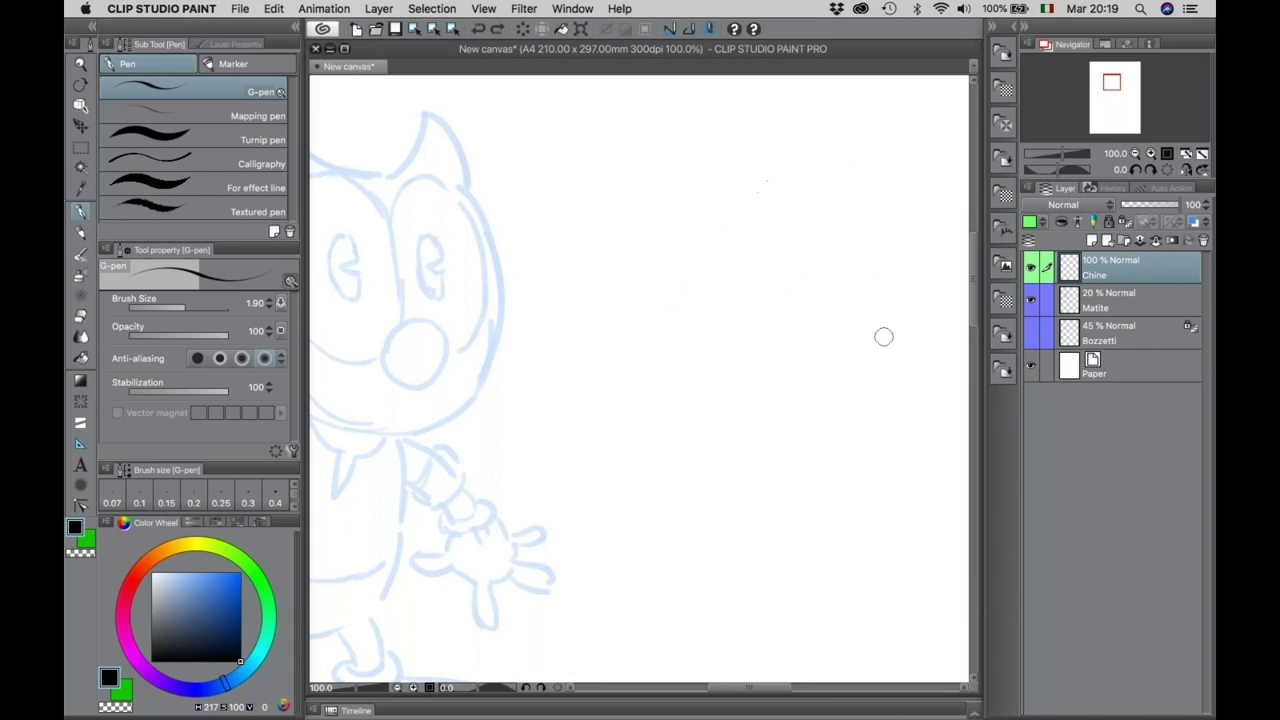
# Try inking the outer head contour and the ear above it with the G-pen, and undo the strokes.
pyautogui.moveTo(464, 186)
pyautogui.mouseDown()
pyautogui.moveTo(502, 284)
pyautogui.moveTo(483, 392)
pyautogui.moveTo(456, 418)
pyautogui.moveTo(393, 435)
pyautogui.mouseUp()
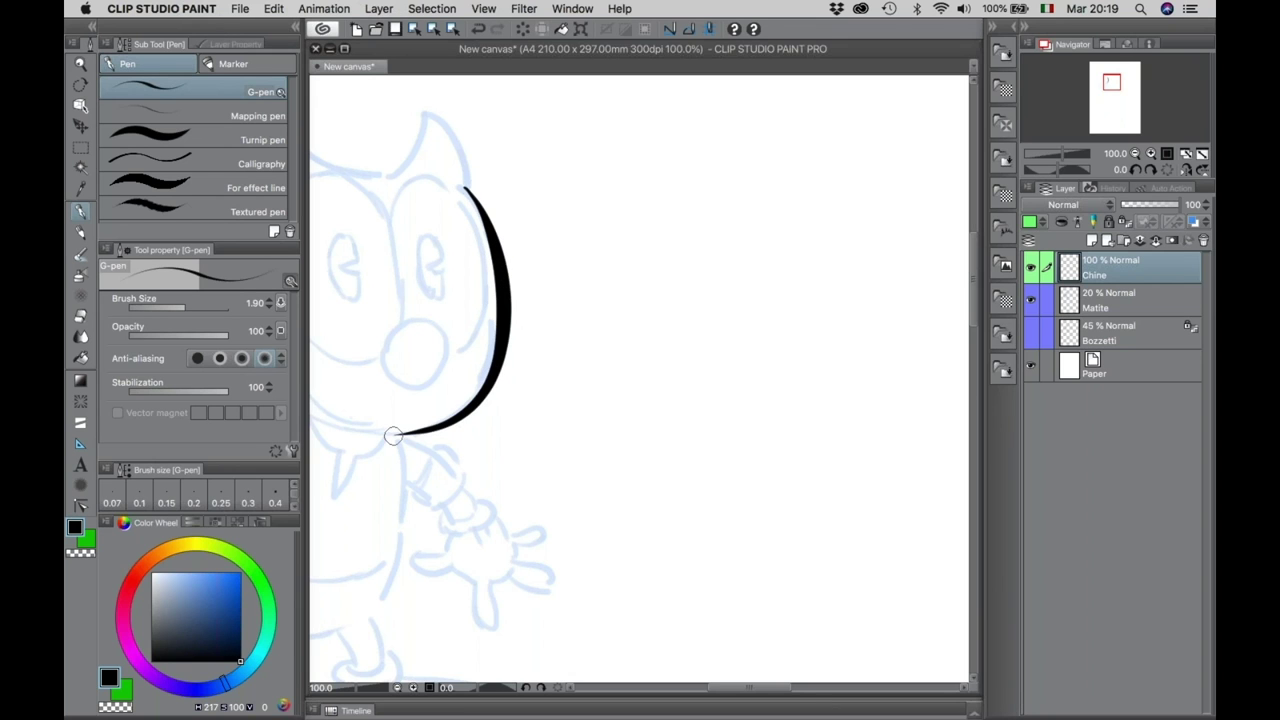
pyautogui.moveTo(400, 170)
pyautogui.mouseDown()
pyautogui.moveTo(424, 102)
pyautogui.moveTo(462, 190)
pyautogui.mouseUp()
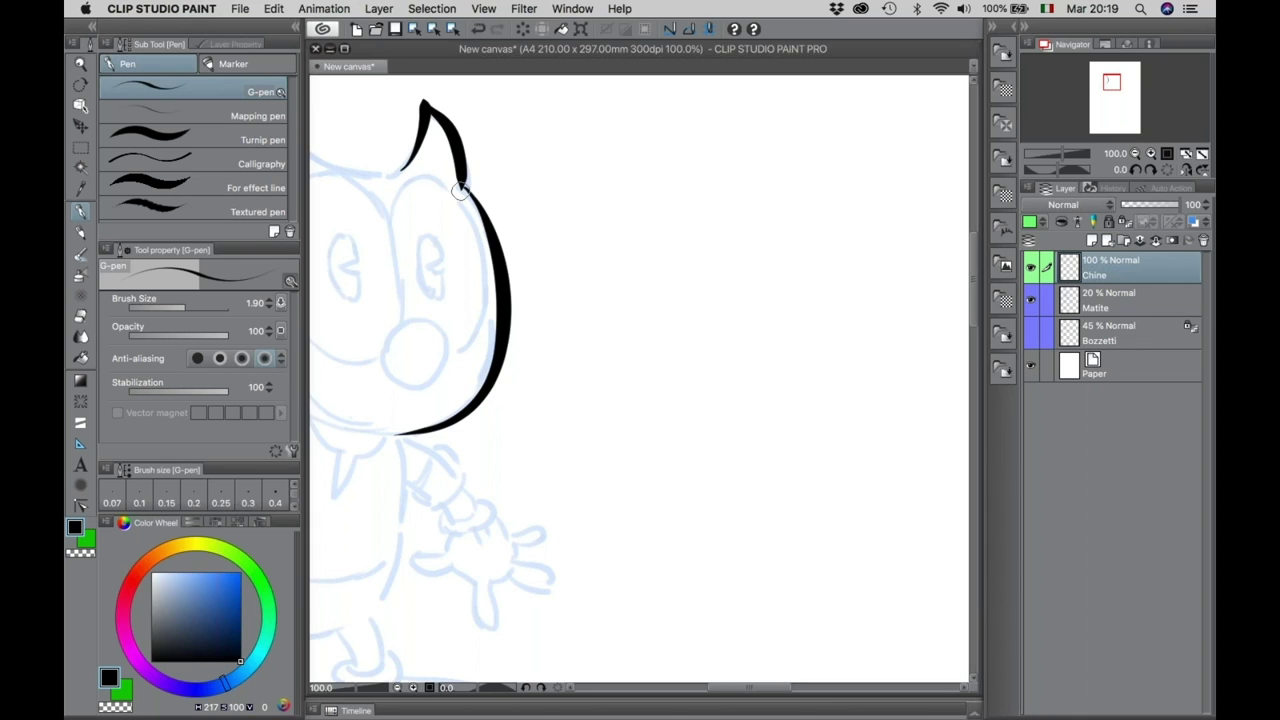
pyautogui.press('super+z')
pyautogui.press('super+z')
pyautogui.press('super+z')
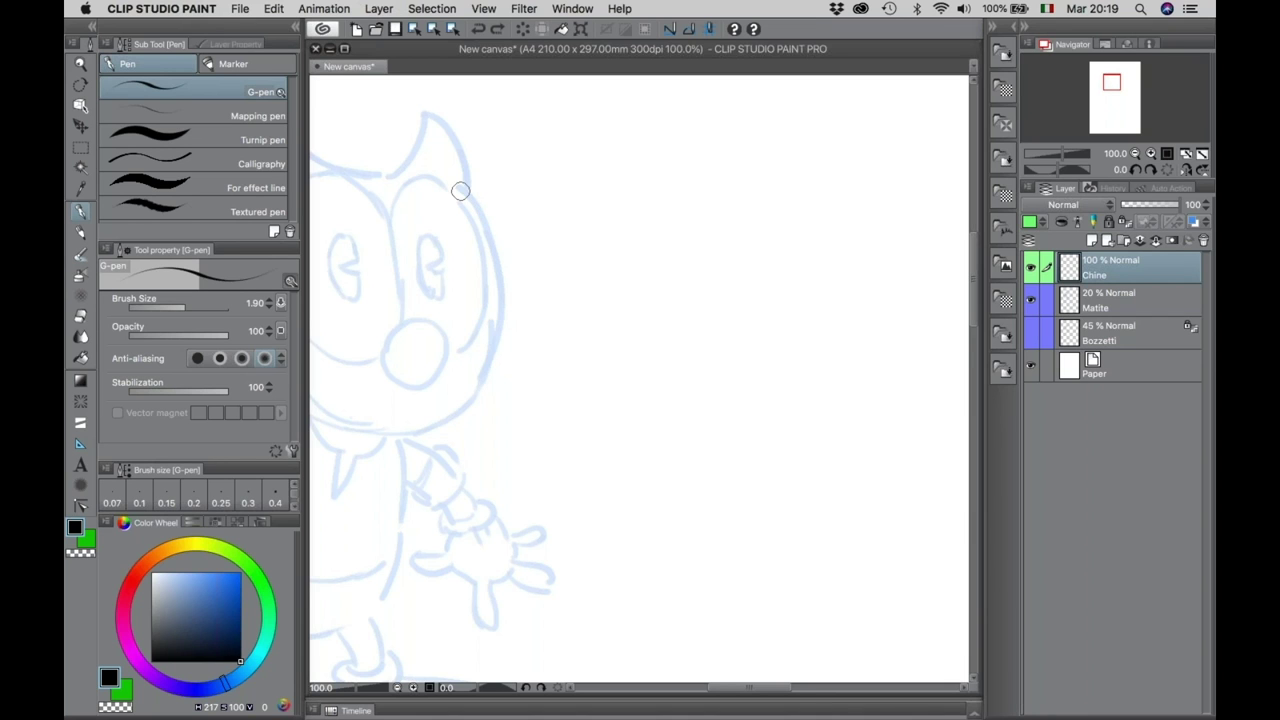
# Test pen pressure with a thick straight line, a thin one and a wavy stroke beside the character, undoing all three.
pyautogui.moveTo(596, 157); pyautogui.dragTo(596, 354)
pyautogui.moveTo(649, 160); pyautogui.dragTo(642, 376)
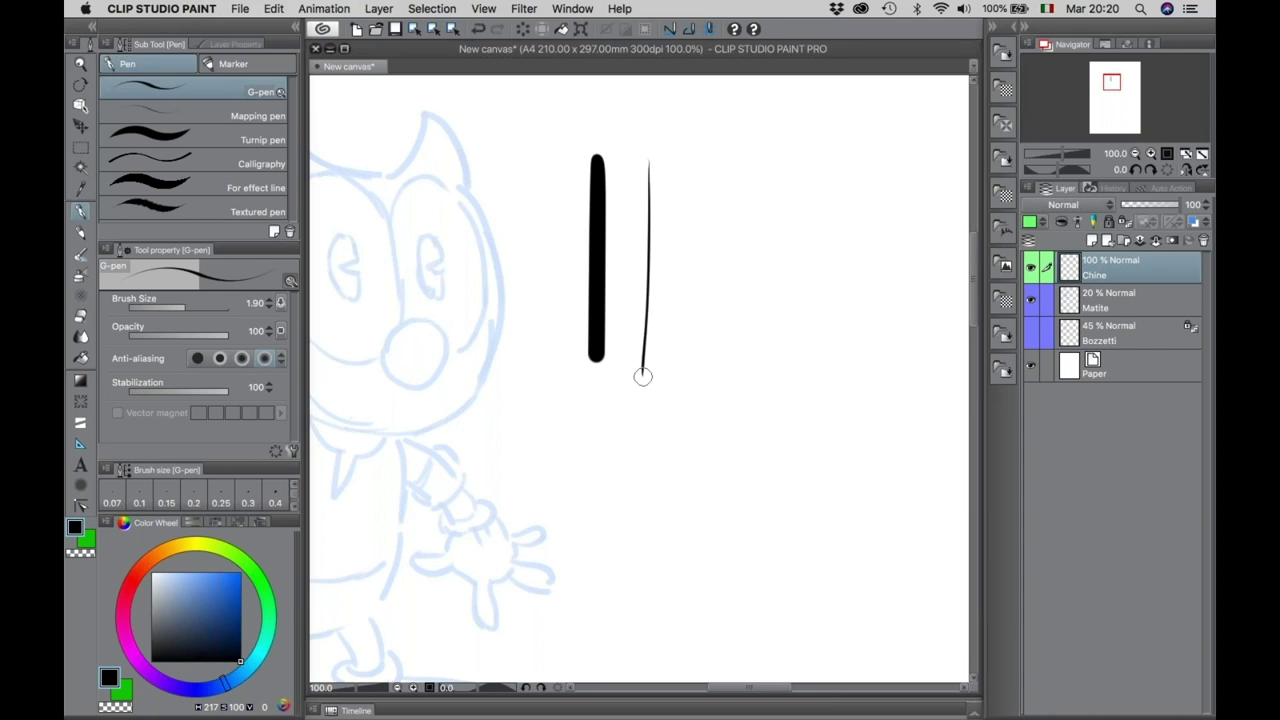
pyautogui.moveTo(754, 146)
pyautogui.mouseDown()
pyautogui.moveTo(776, 187)
pyautogui.moveTo(778, 214)
pyautogui.moveTo(734, 261)
pyautogui.moveTo(811, 301)
pyautogui.moveTo(761, 334)
pyautogui.moveTo(811, 398)
pyautogui.moveTo(773, 436)
pyautogui.moveTo(763, 420)
pyautogui.moveTo(806, 357)
pyautogui.moveTo(814, 189)
pyautogui.moveTo(867, 169)
pyautogui.moveTo(876, 331)
pyautogui.mouseUp()
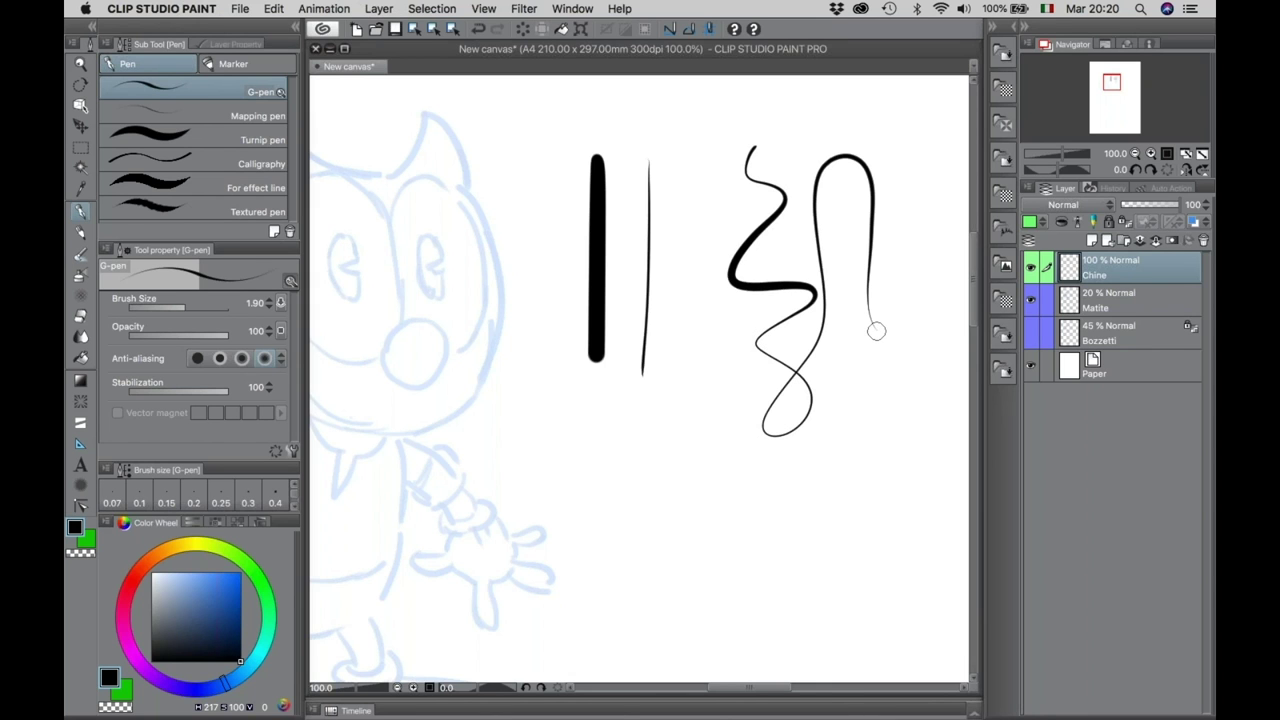
pyautogui.press('super+z')
pyautogui.press('super+z')
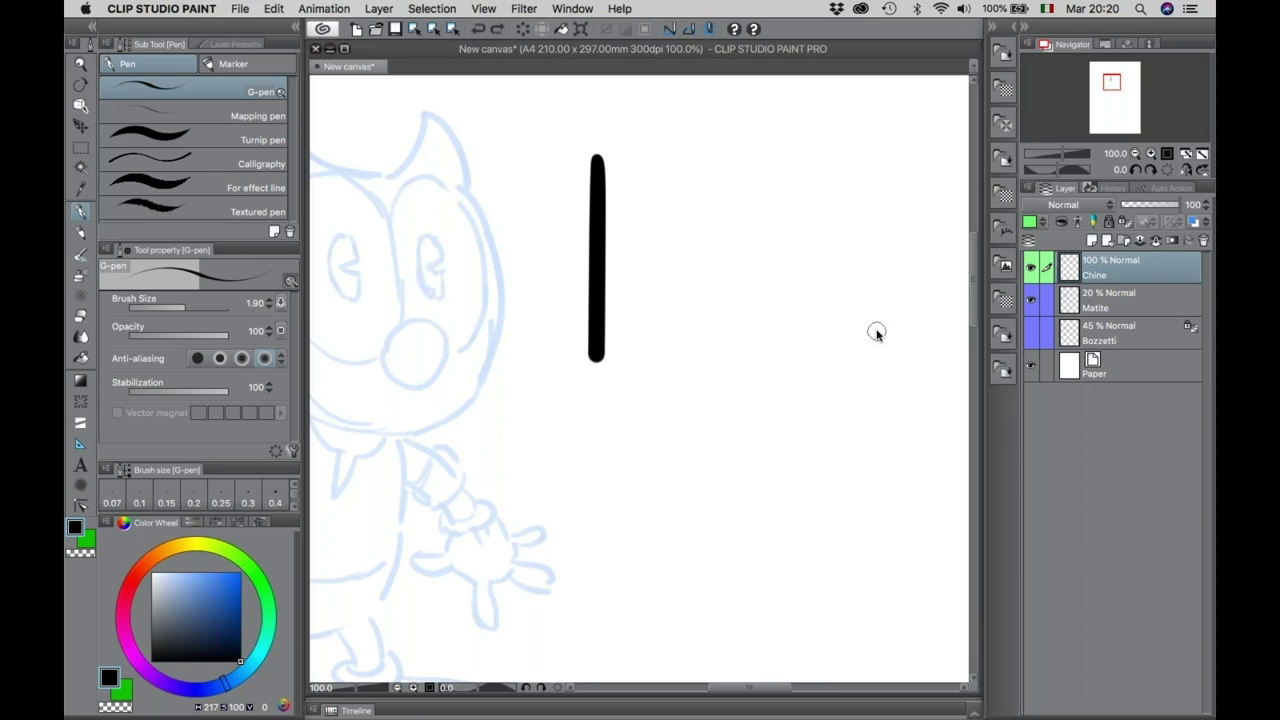
pyautogui.press('super+z')
# Set the G-pen's stabilization to 0 and draw a curved test stroke in the blank area beside the character.
pyautogui.hscroll(-5, 877, 334)
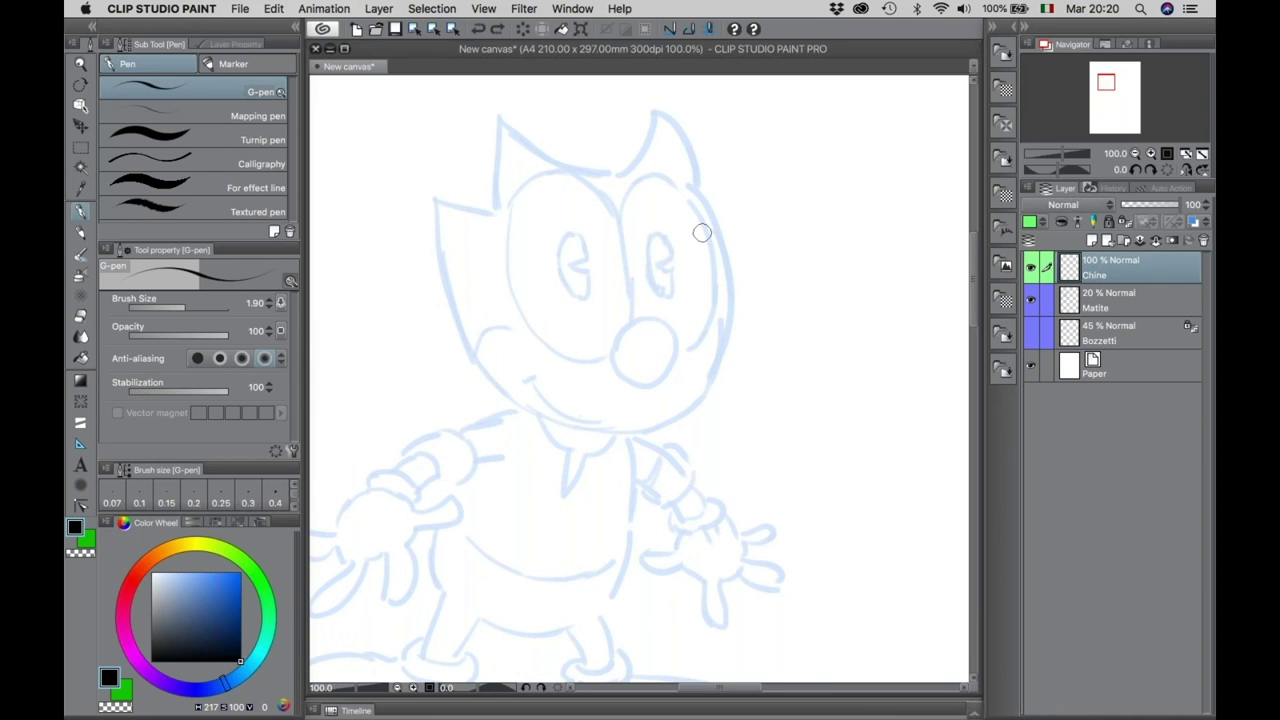
pyautogui.moveTo(214, 392); pyautogui.dragTo(130, 405)
pyautogui.hscroll(5, 497, 273)
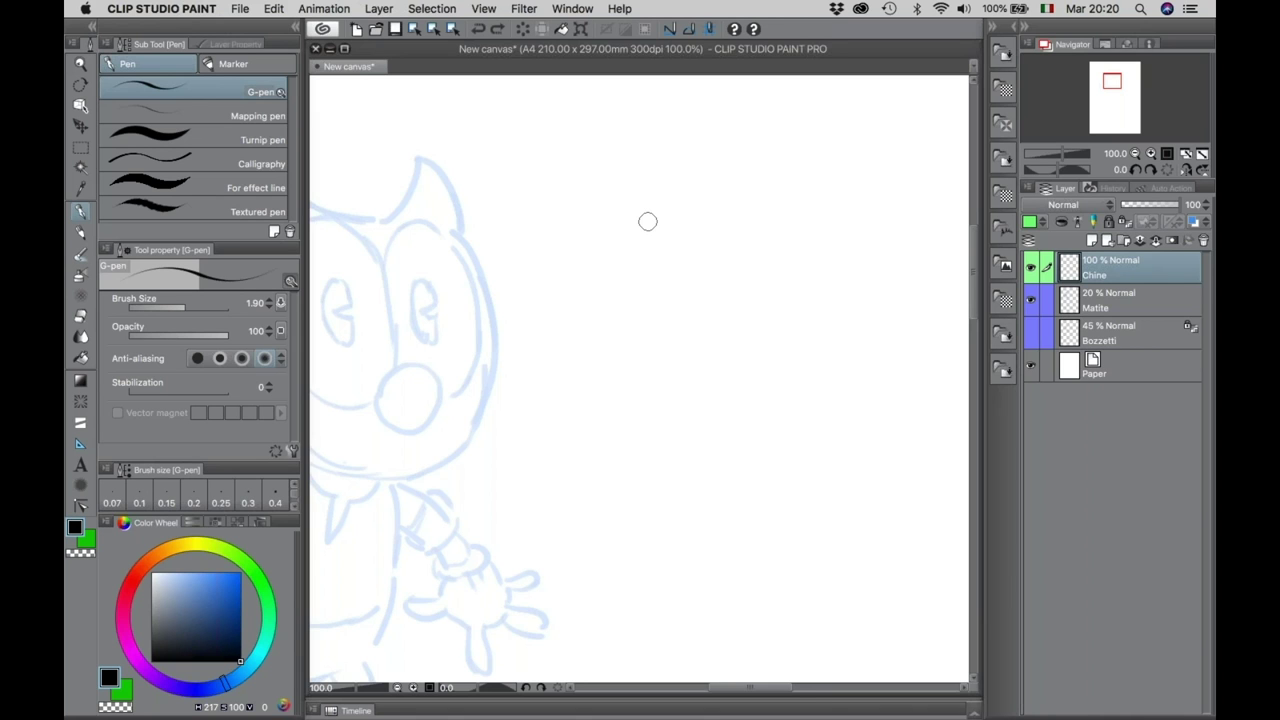
pyautogui.moveTo(520, 286); pyautogui.dragTo(480, 289)
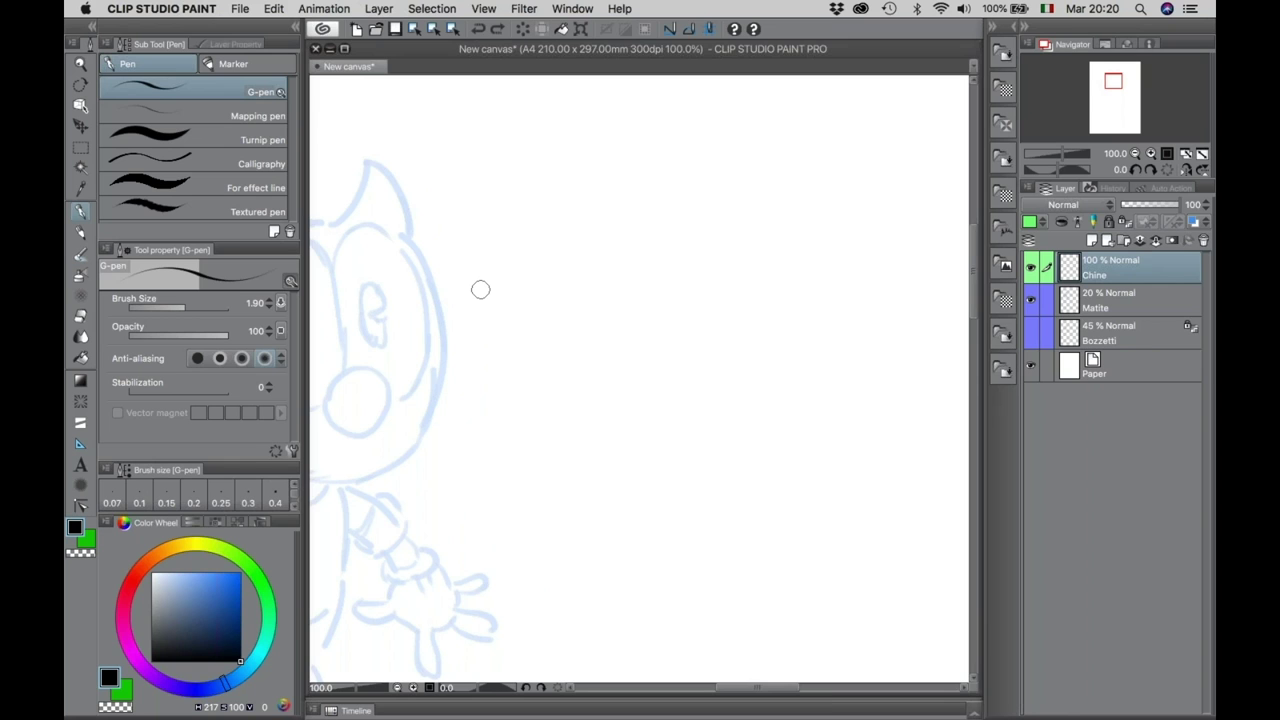
pyautogui.moveTo(572, 405)
pyautogui.mouseDown()
pyautogui.moveTo(582, 280)
pyautogui.moveTo(613, 218)
pyautogui.moveTo(708, 130)
pyautogui.mouseUp()
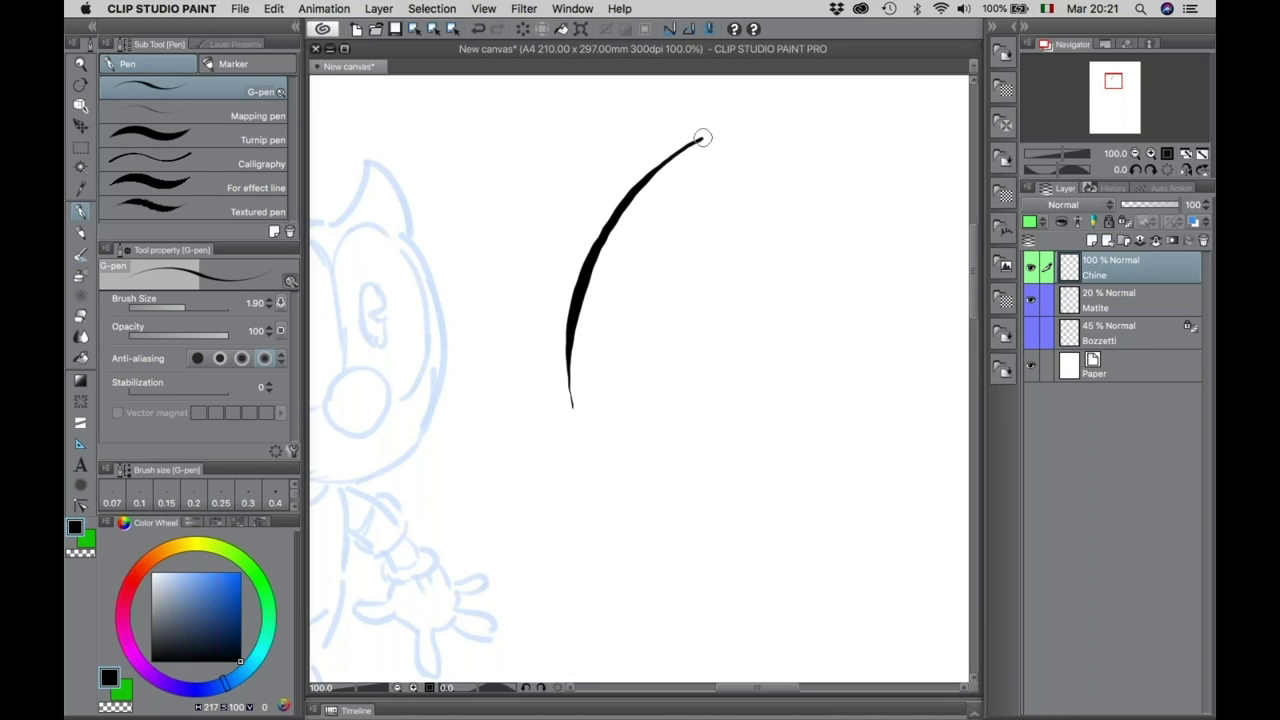
# Set the G-pen's stabilization to 100 and draw a second curved test stroke beside the first one for comparison.
pyautogui.press('super+space')
pyautogui.click(631, 251)
pyautogui.moveTo(613, 307); pyautogui.dragTo(614, 302)
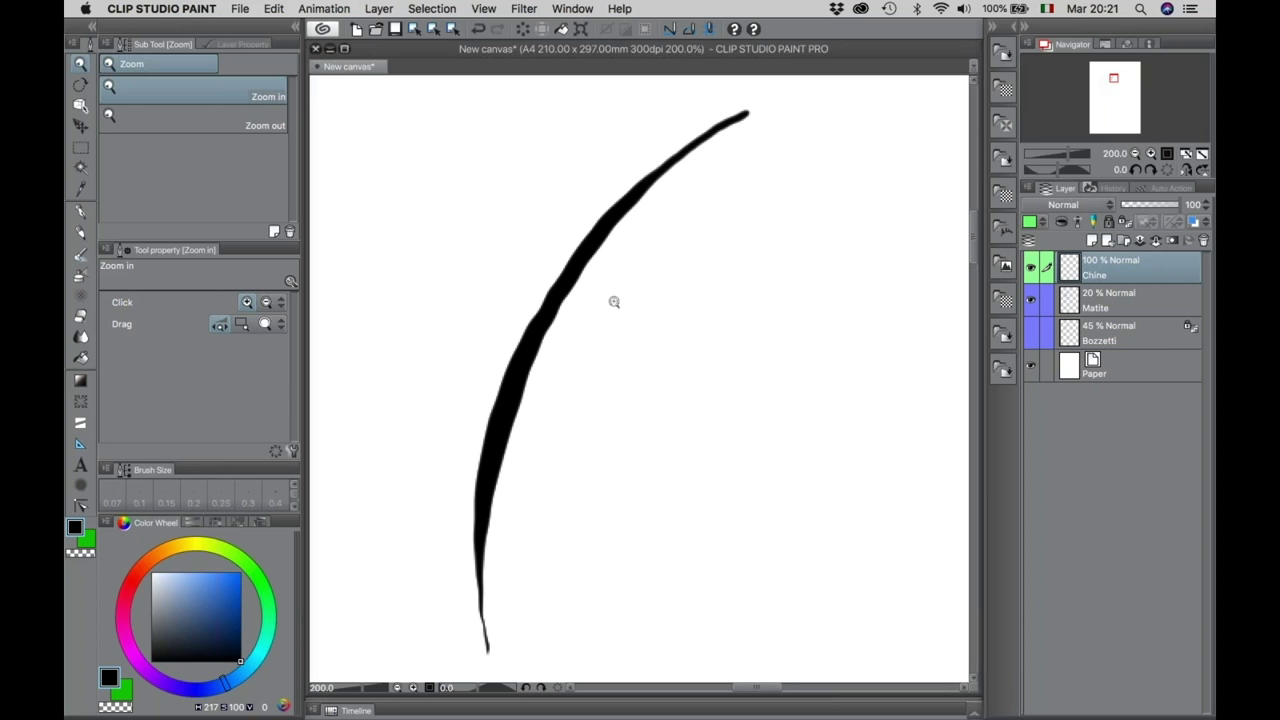
pyautogui.keyDown('alt'); pyautogui.click(614, 302); pyautogui.keyUp('alt')
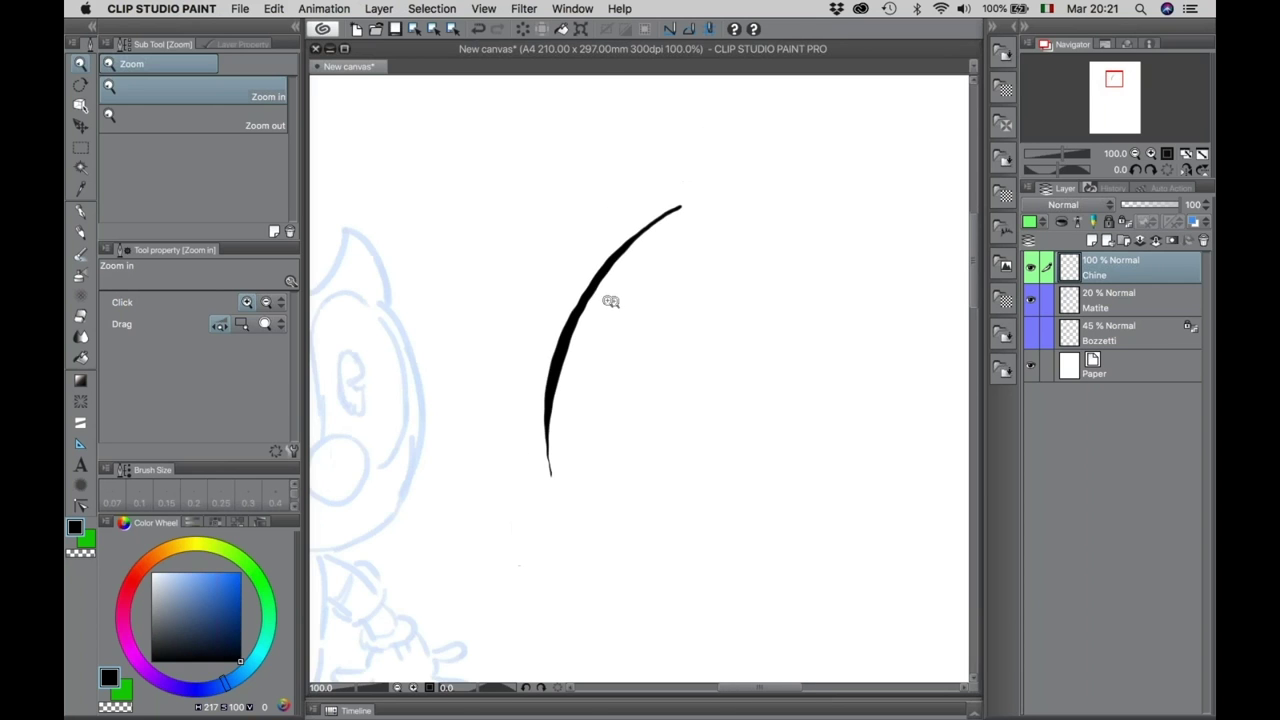
pyautogui.click(83, 213)
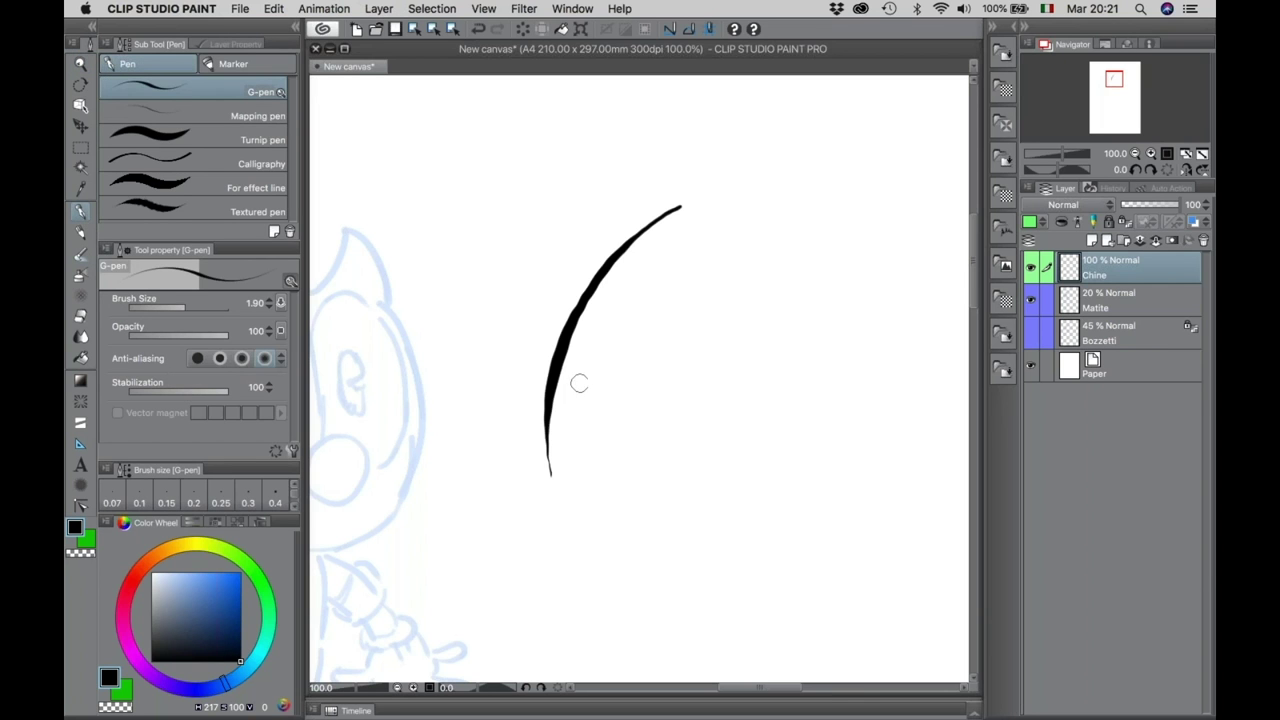
pyautogui.keyDown('ctrl'); pyautogui.click(657, 364); pyautogui.keyUp('ctrl')
pyautogui.moveTo(700, 343); pyautogui.dragTo(669, 358)
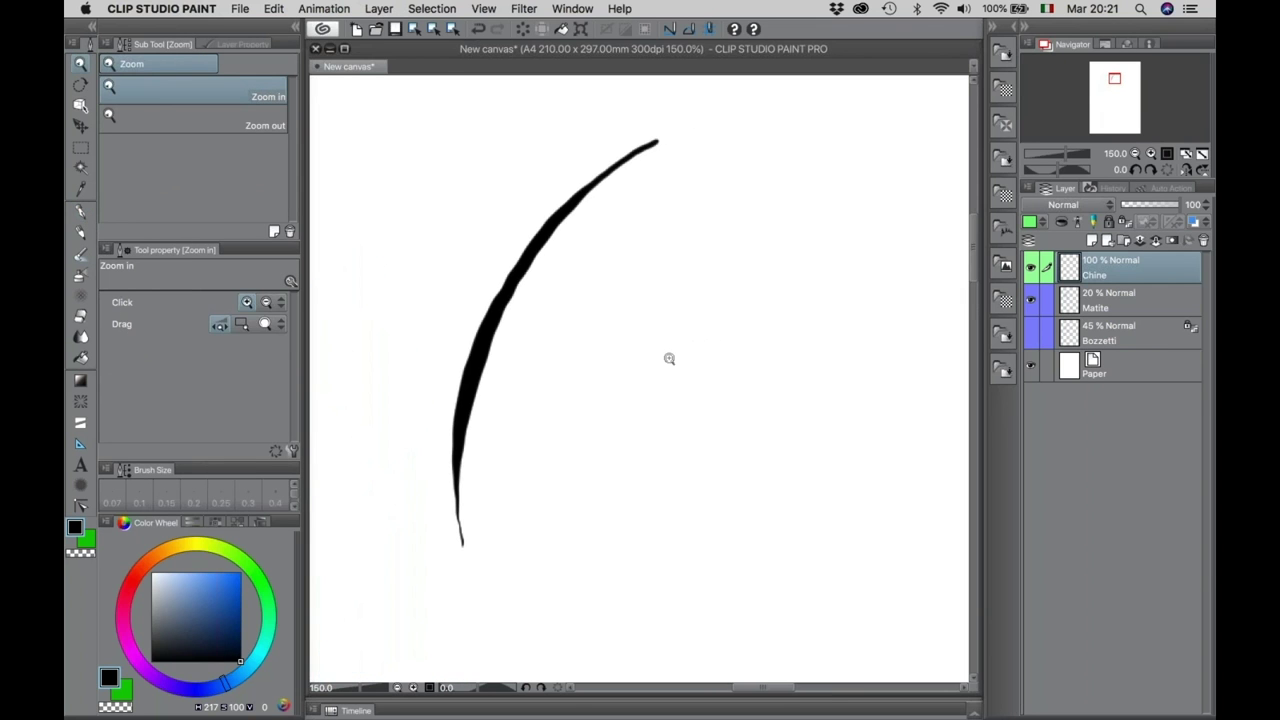
pyautogui.press('p')
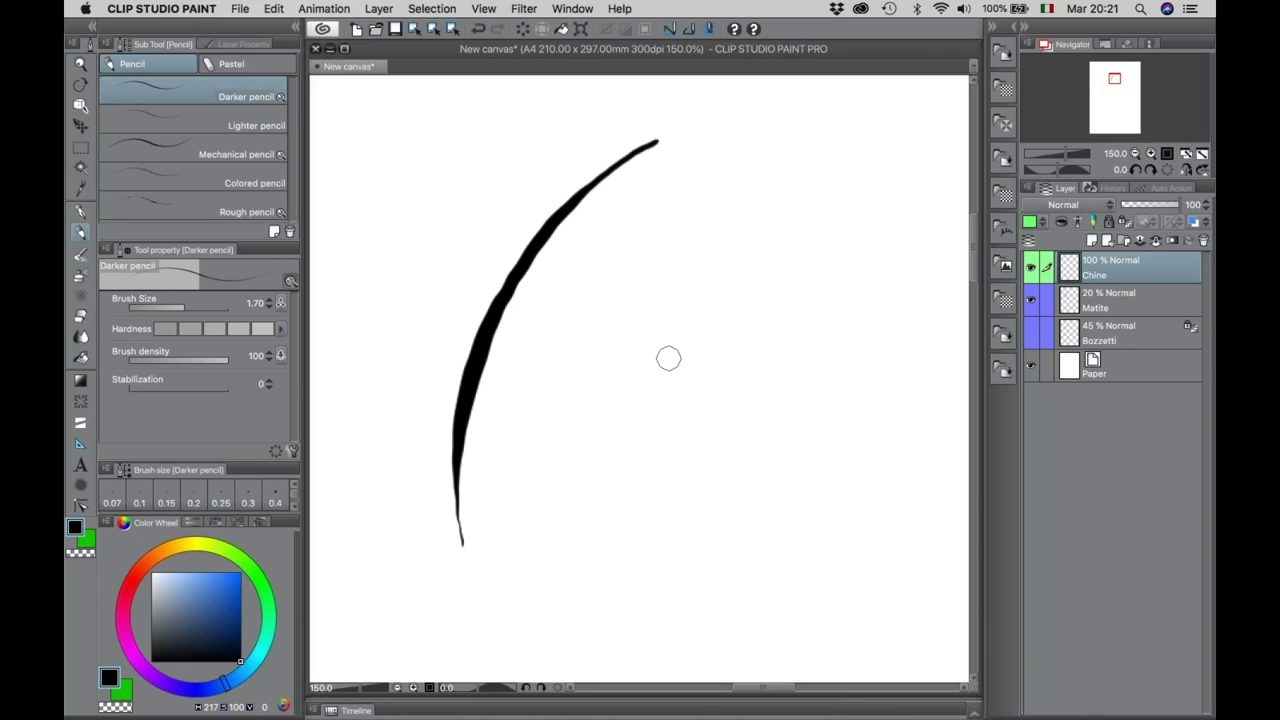
pyautogui.press('p')
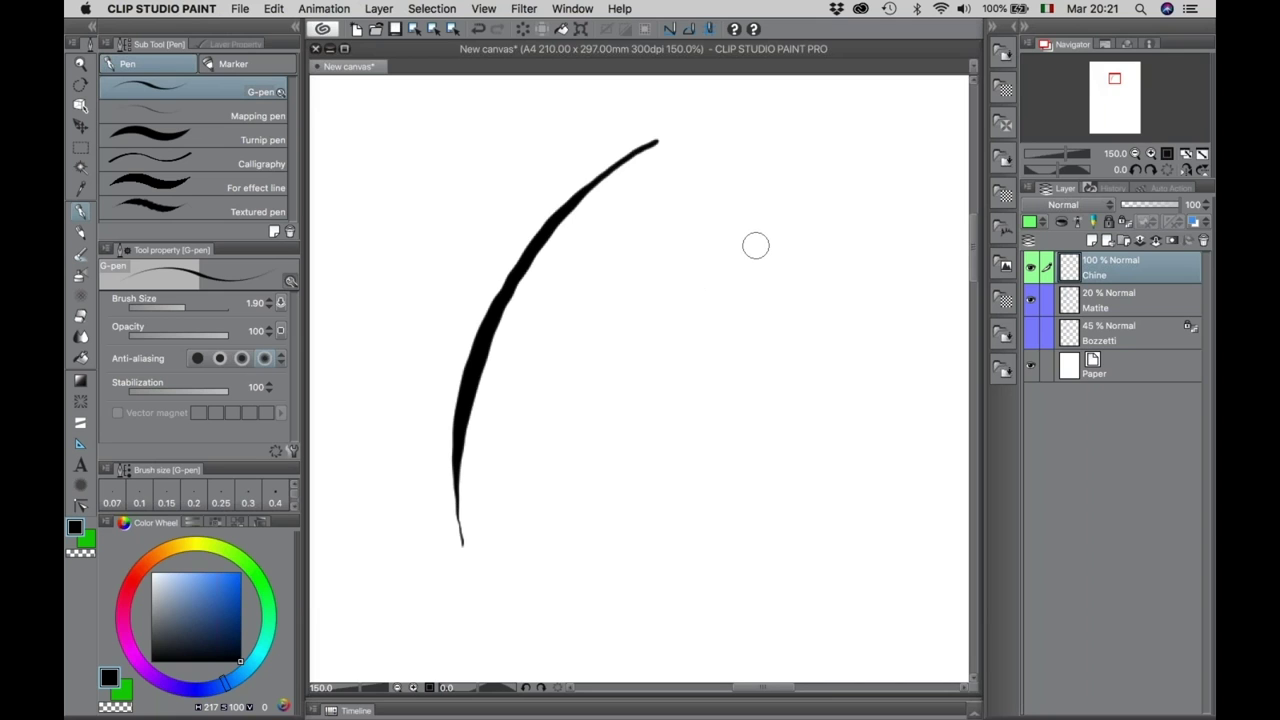
pyautogui.moveTo(761, 159)
pyautogui.mouseDown()
pyautogui.moveTo(653, 263)
pyautogui.moveTo(599, 362)
pyautogui.moveTo(563, 504)
pyautogui.moveTo(563, 614)
pyautogui.mouseUp()
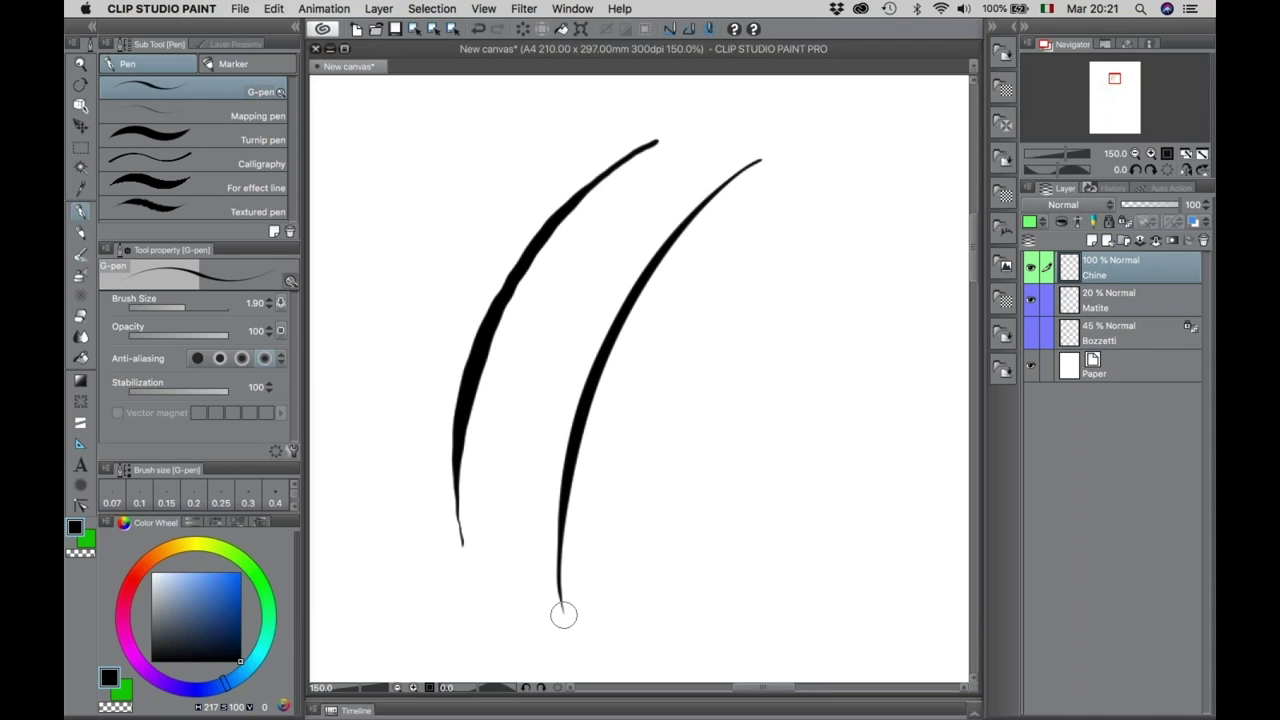
# Undo both curved test strokes in the blank area beside the character.
pyautogui.press('/')
pyautogui.keyDown('alt'); pyautogui.click(554, 310); pyautogui.keyUp('alt')
pyautogui.keyDown('alt'); pyautogui.click(554, 310); pyautogui.keyUp('alt')
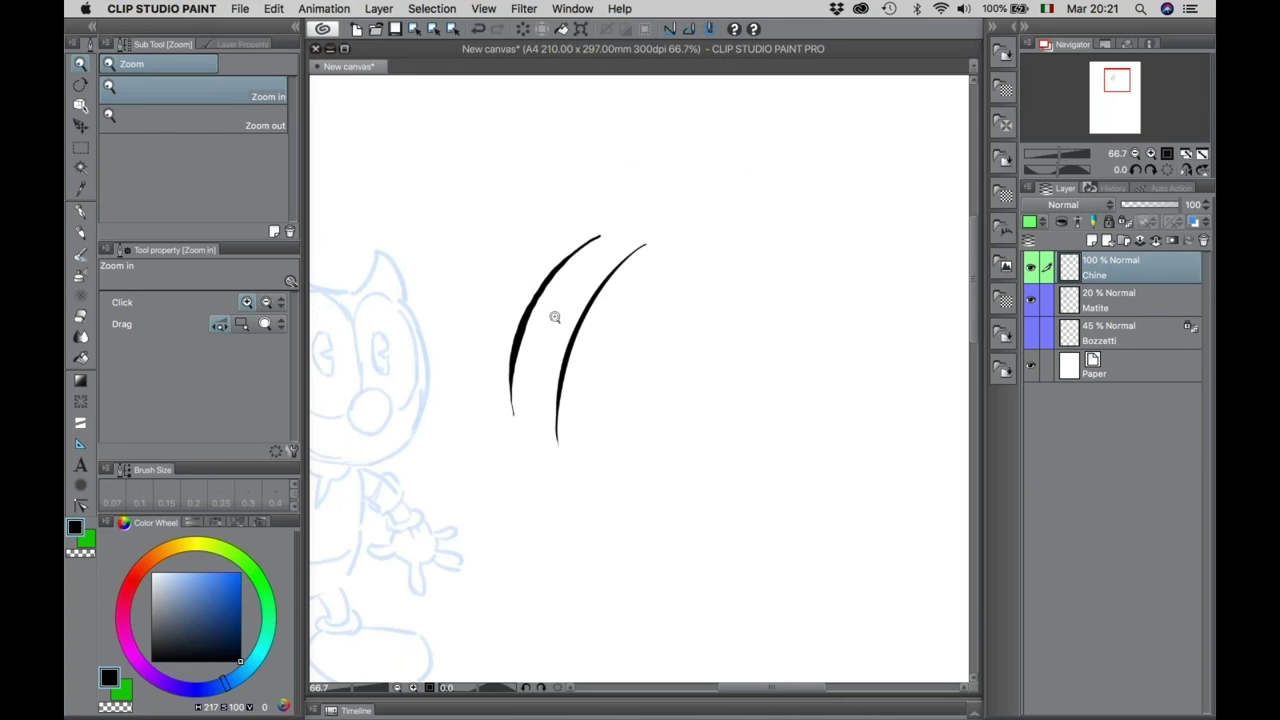
pyautogui.hscroll(-5, 610, 318)
pyautogui.press('super+z')
pyautogui.press('super+z')
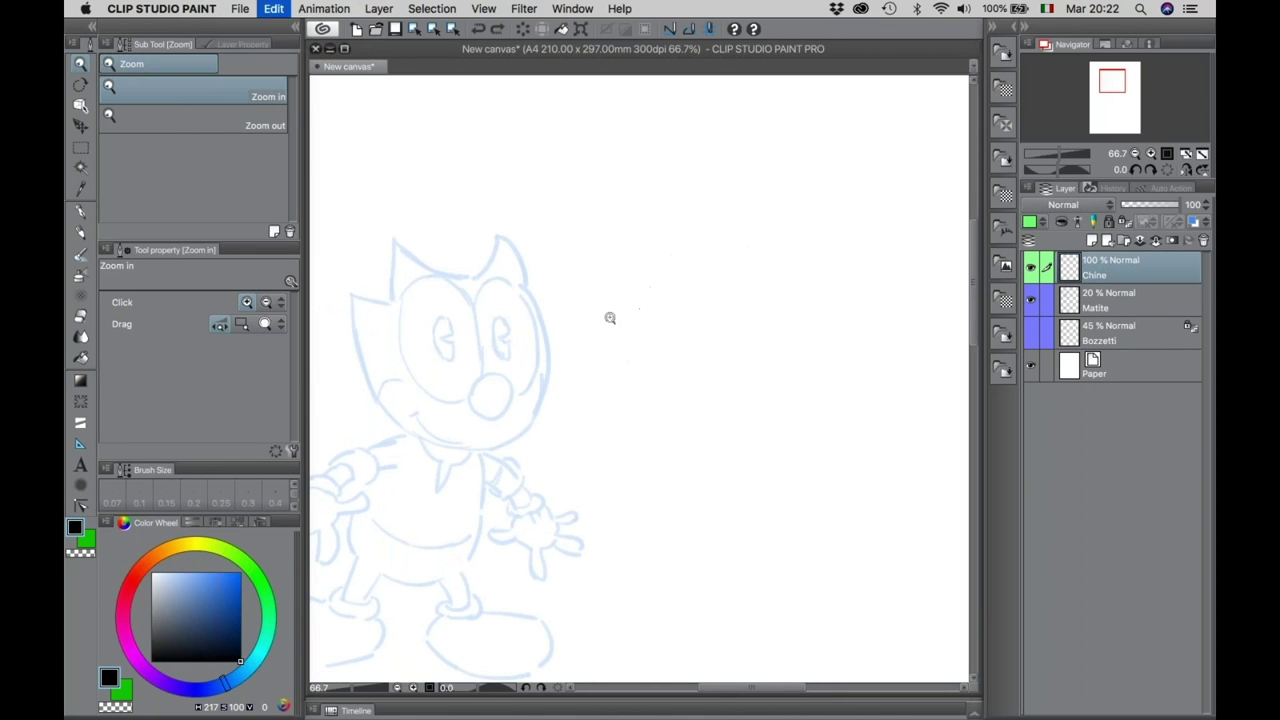
# Set the G-pen's brush size to 1.50 and ink the head outline, ears, eye contours, nose and cheek lines.
pyautogui.moveTo(609, 317)
pyautogui.mouseDown()
pyautogui.moveTo(597, 251)
pyautogui.moveTo(557, 254)
pyautogui.mouseUp()
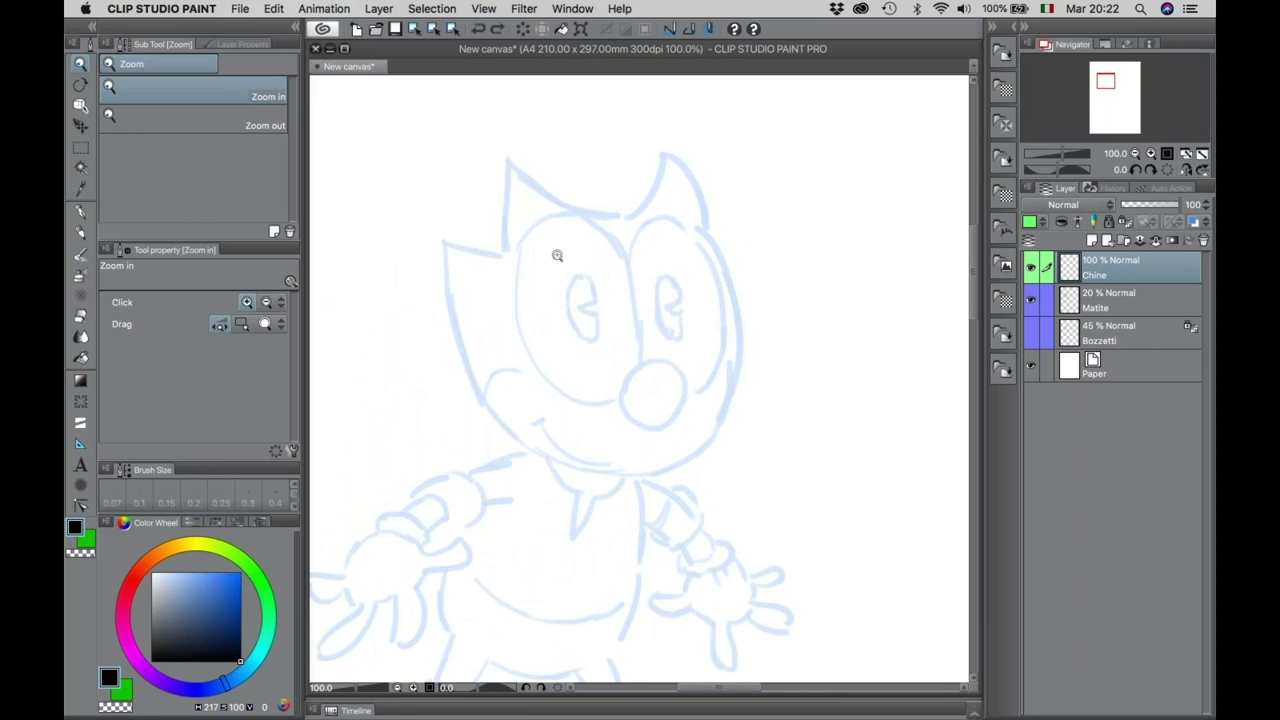
pyautogui.press('p')
pyautogui.hscroll(2, 550, 270)
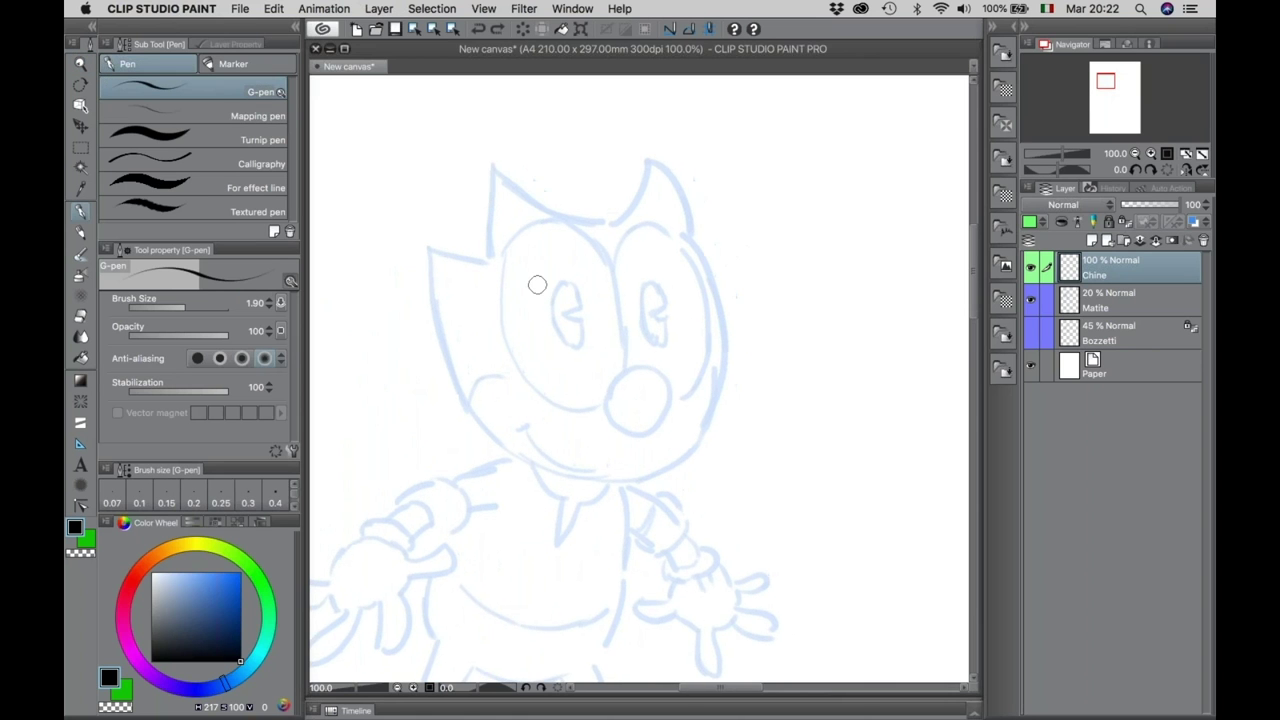
pyautogui.click(268, 307)
pyautogui.scroll(-2, 565, 255)
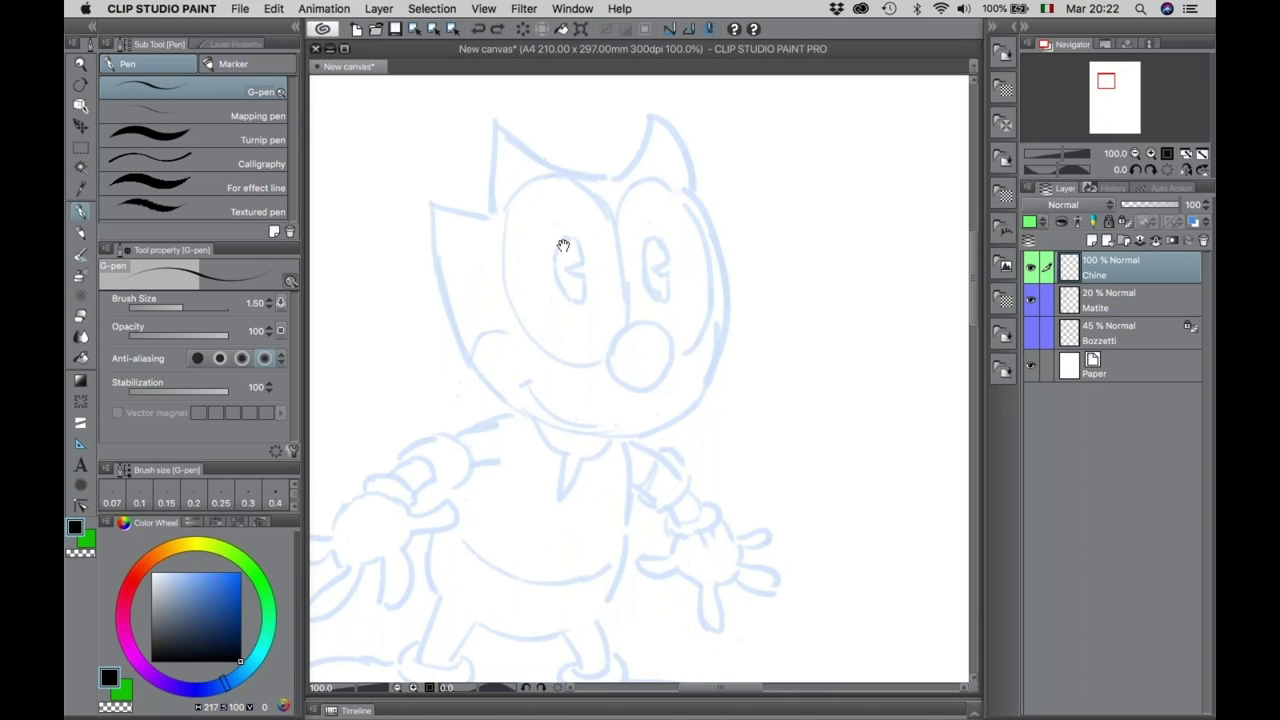
pyautogui.moveTo(496, 121)
pyautogui.mouseDown()
pyautogui.moveTo(615, 180)
pyautogui.moveTo(648, 106)
pyautogui.moveTo(688, 150)
pyautogui.moveTo(684, 196)
pyautogui.moveTo(720, 256)
pyautogui.moveTo(724, 345)
pyautogui.moveTo(676, 420)
pyautogui.moveTo(609, 437)
pyautogui.moveTo(486, 376)
pyautogui.moveTo(434, 274)
pyautogui.moveTo(427, 204)
pyautogui.moveTo(490, 214)
pyautogui.moveTo(492, 118)
pyautogui.mouseUp()
pyautogui.moveTo(626, 332)
pyautogui.mouseDown()
pyautogui.moveTo(612, 348)
pyautogui.moveTo(622, 390)
pyautogui.moveTo(672, 358)
pyautogui.moveTo(636, 331)
pyautogui.moveTo(560, 358)
pyautogui.moveTo(508, 272)
pyautogui.moveTo(556, 180)
pyautogui.moveTo(608, 222)
pyautogui.moveTo(619, 341)
pyautogui.moveTo(616, 226)
pyautogui.moveTo(645, 178)
pyautogui.moveTo(694, 216)
pyautogui.moveTo(705, 313)
pyautogui.moveTo(672, 362)
pyautogui.mouseUp()
pyautogui.moveTo(475, 362)
pyautogui.mouseDown()
pyautogui.moveTo(487, 330)
pyautogui.moveTo(528, 324)
pyautogui.mouseUp()
pyautogui.moveTo(673, 359); pyautogui.dragTo(717, 350)
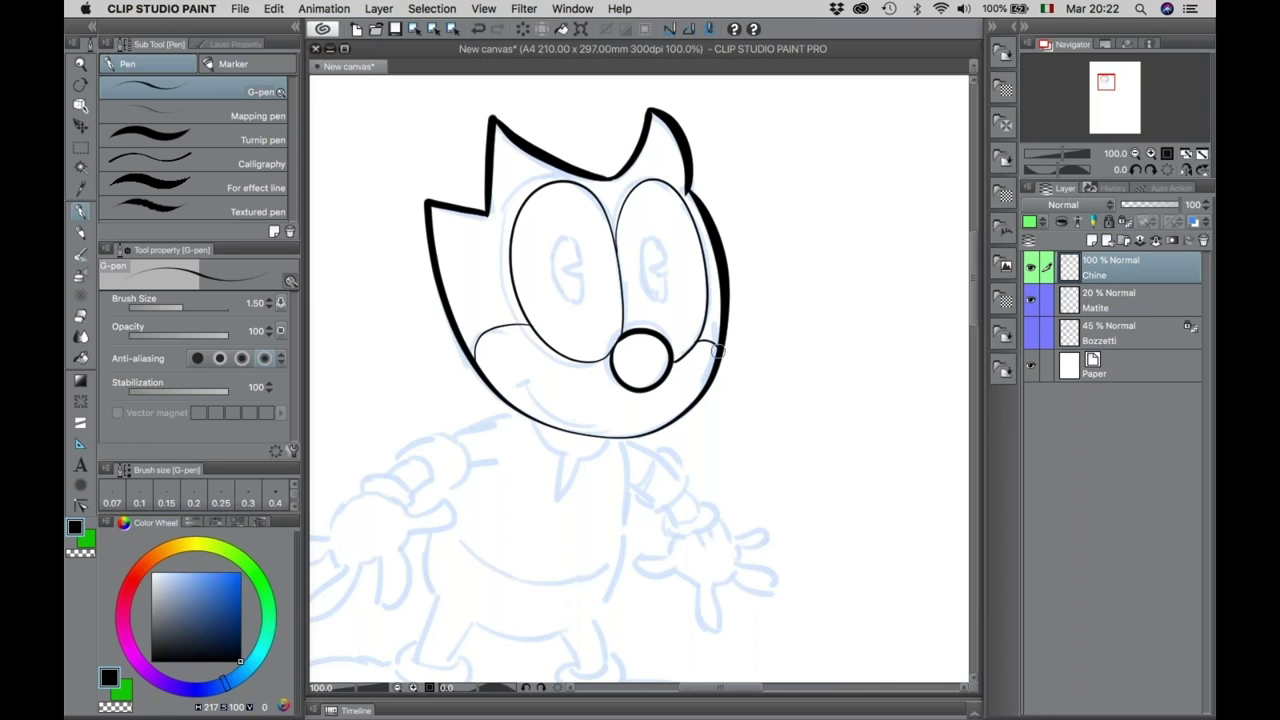
# Ink the smiling mouth line and both notched pupils inside the eyes.
pyautogui.moveTo(522, 384)
pyautogui.mouseDown()
pyautogui.moveTo(566, 424)
pyautogui.moveTo(603, 431)
pyautogui.moveTo(647, 390)
pyautogui.mouseUp()
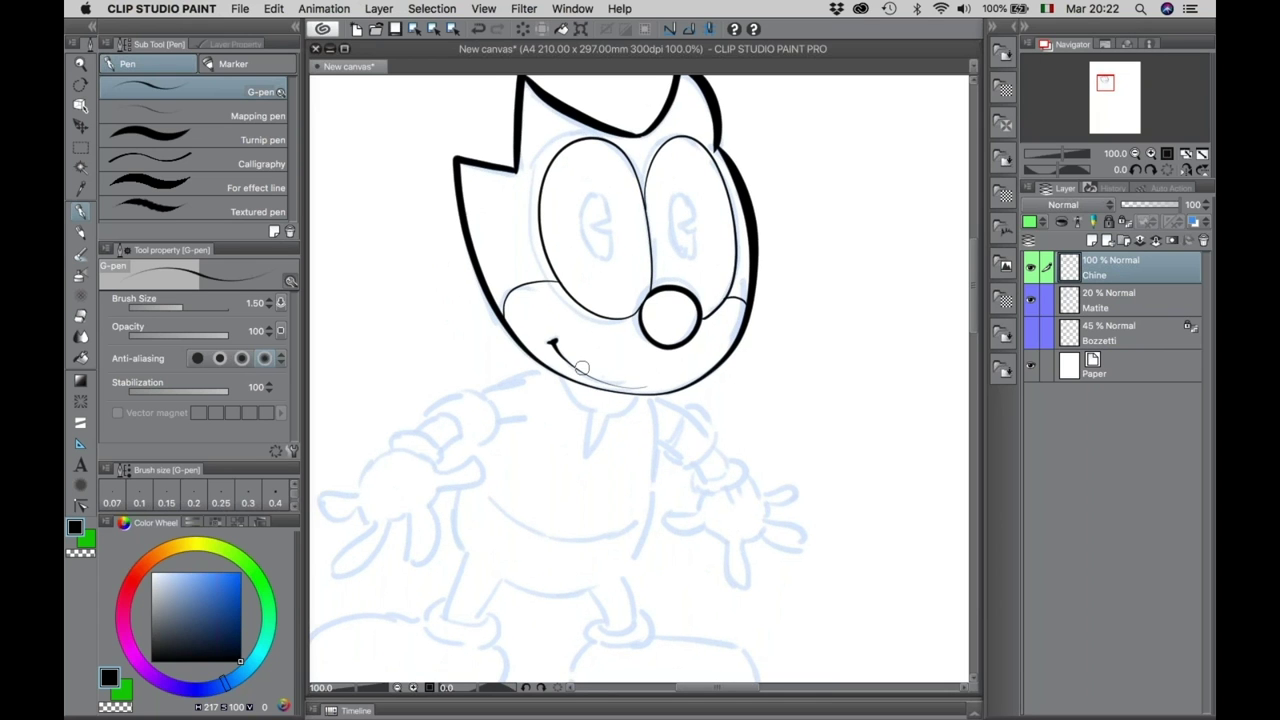
pyautogui.moveTo(598, 228)
pyautogui.mouseDown()
pyautogui.moveTo(607, 257)
pyautogui.moveTo(591, 244)
pyautogui.moveTo(584, 213)
pyautogui.moveTo(596, 190)
pyautogui.moveTo(602, 228)
pyautogui.mouseUp()
pyautogui.moveTo(688, 222)
pyautogui.mouseDown()
pyautogui.moveTo(688, 188)
pyautogui.moveTo(668, 244)
pyautogui.moveTo(700, 250)
pyautogui.moveTo(692, 228)
pyautogui.mouseUp()
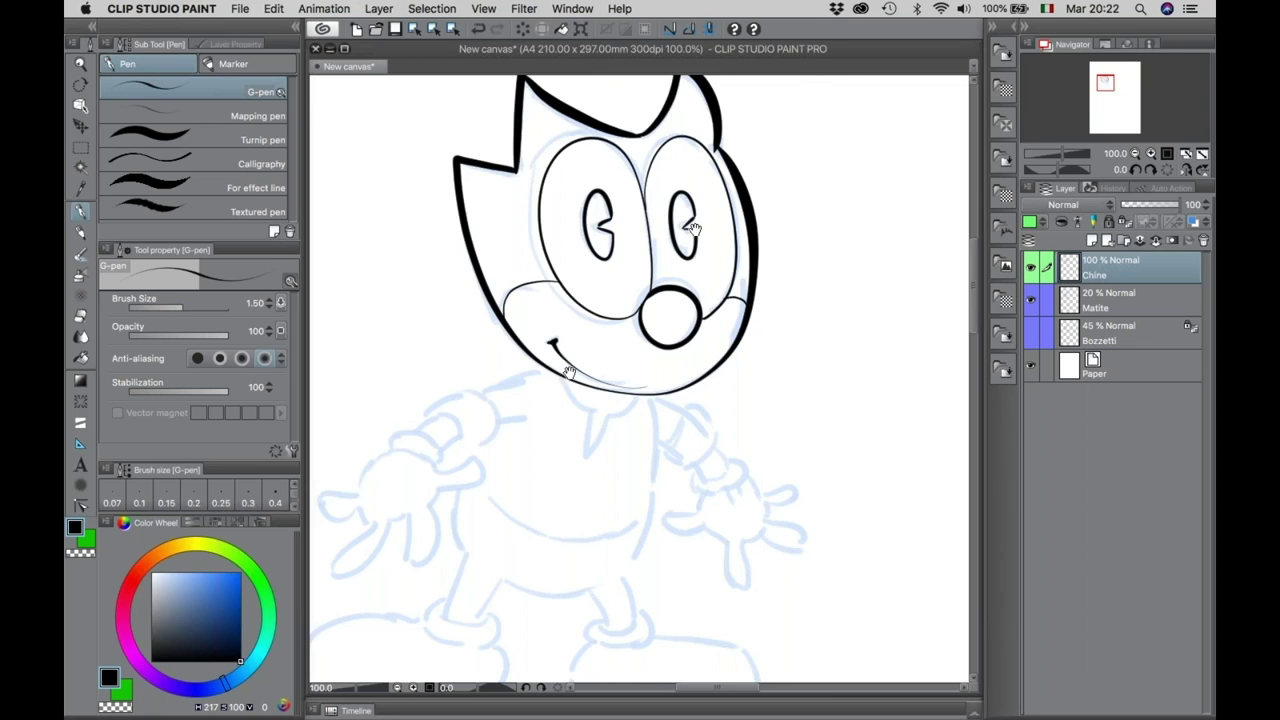
# Ink the character's arm and gloved hand on the left side of the body, including cuff, fingers and glove lines.
pyautogui.scroll(-5, 692, 228)
pyautogui.moveTo(655, 152)
pyautogui.mouseDown()
pyautogui.moveTo(594, 180)
pyautogui.moveTo(556, 180)
pyautogui.moveTo(601, 186)
pyautogui.moveTo(606, 228)
pyautogui.moveTo(552, 240)
pyautogui.moveTo(572, 224)
pyautogui.moveTo(540, 206)
pyautogui.moveTo(556, 198)
pyautogui.moveTo(570, 202)
pyautogui.moveTo(572, 231)
pyautogui.moveTo(516, 216)
pyautogui.moveTo(548, 220)
pyautogui.moveTo(556, 266)
pyautogui.moveTo(591, 249)
pyautogui.moveTo(570, 281)
pyautogui.moveTo(550, 279)
pyautogui.mouseUp()
pyautogui.moveTo(472, 283)
pyautogui.mouseDown()
pyautogui.moveTo(499, 234)
pyautogui.moveTo(530, 231)
pyautogui.moveTo(543, 246)
pyautogui.mouseUp()
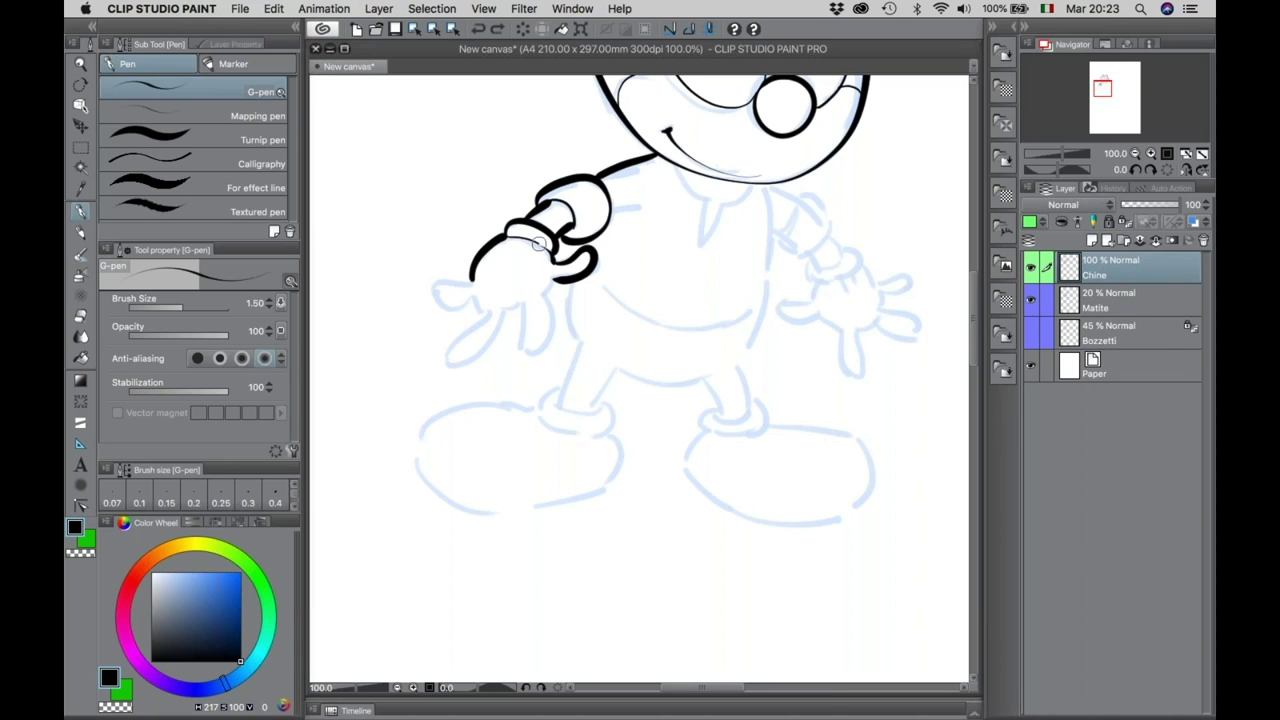
pyautogui.moveTo(510, 238)
pyautogui.mouseDown()
pyautogui.moveTo(505, 252)
pyautogui.moveTo(520, 253)
pyautogui.moveTo(548, 298)
pyautogui.moveTo(545, 336)
pyautogui.moveTo(518, 345)
pyautogui.moveTo(522, 302)
pyautogui.moveTo(472, 354)
pyautogui.moveTo(451, 340)
pyautogui.moveTo(482, 306)
pyautogui.moveTo(425, 280)
pyautogui.moveTo(478, 282)
pyautogui.mouseUp()
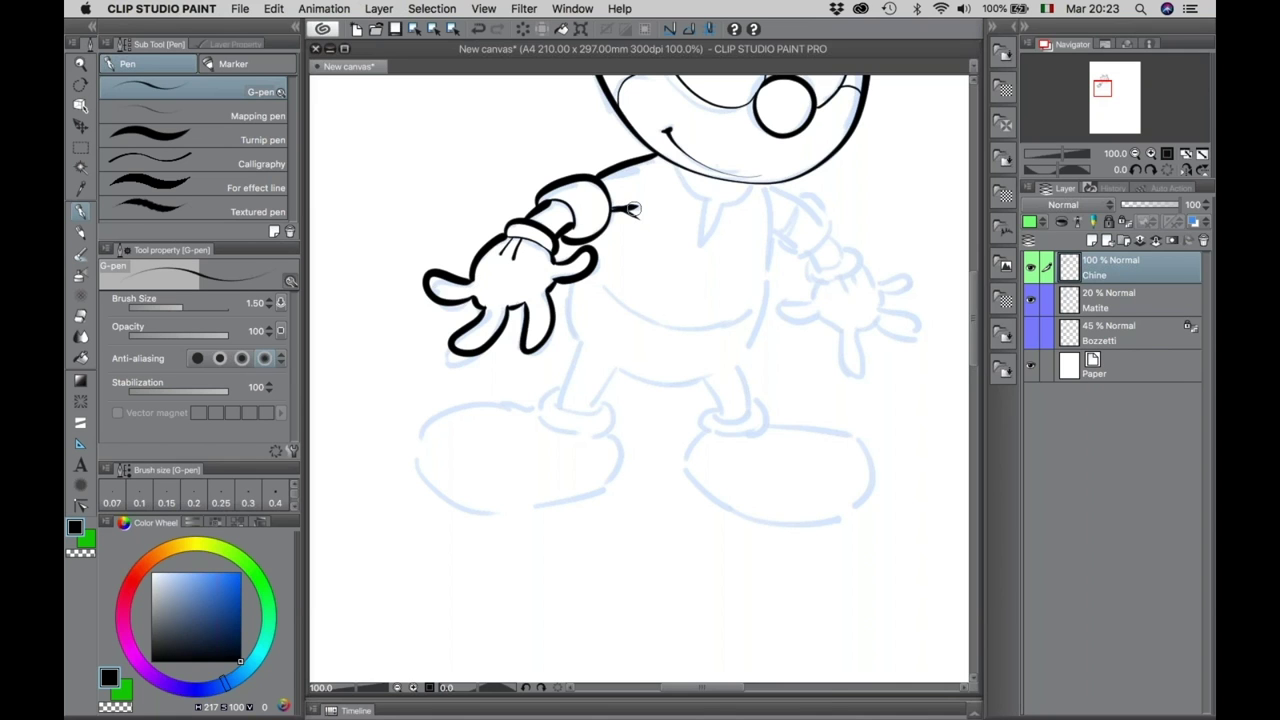
# Ink the pointed collar, the torso with its waistline, and the arm and gloved hand on the right side.
pyautogui.moveTo(582, 250)
pyautogui.mouseDown()
pyautogui.moveTo(568, 310)
pyautogui.moveTo(580, 335)
pyautogui.moveTo(685, 380)
pyautogui.moveTo(740, 353)
pyautogui.moveTo(768, 268)
pyautogui.moveTo(762, 187)
pyautogui.mouseUp()
pyautogui.moveTo(668, 160)
pyautogui.mouseDown()
pyautogui.moveTo(701, 195)
pyautogui.moveTo(697, 252)
pyautogui.moveTo(757, 183)
pyautogui.mouseUp()
pyautogui.moveTo(588, 268)
pyautogui.mouseDown()
pyautogui.moveTo(620, 304)
pyautogui.moveTo(730, 322)
pyautogui.moveTo(762, 304)
pyautogui.mouseUp()
pyautogui.moveTo(700, 340)
pyautogui.mouseDown()
pyautogui.moveTo(595, 340)
pyautogui.moveTo(515, 360)
pyautogui.mouseUp()
pyautogui.moveTo(595, 258)
pyautogui.mouseDown()
pyautogui.moveTo(611, 229)
pyautogui.moveTo(596, 215)
pyautogui.moveTo(613, 229)
pyautogui.moveTo(603, 216)
pyautogui.moveTo(625, 217)
pyautogui.moveTo(640, 255)
pyautogui.moveTo(607, 275)
pyautogui.moveTo(591, 265)
pyautogui.moveTo(601, 220)
pyautogui.moveTo(635, 288)
pyautogui.moveTo(654, 270)
pyautogui.moveTo(629, 285)
pyautogui.moveTo(640, 301)
pyautogui.moveTo(676, 276)
pyautogui.moveTo(625, 296)
pyautogui.moveTo(623, 318)
pyautogui.moveTo(592, 313)
pyautogui.moveTo(644, 345)
pyautogui.moveTo(654, 387)
pyautogui.moveTo(665, 346)
pyautogui.moveTo(721, 346)
pyautogui.moveTo(701, 332)
pyautogui.moveTo(690, 300)
pyautogui.mouseUp()
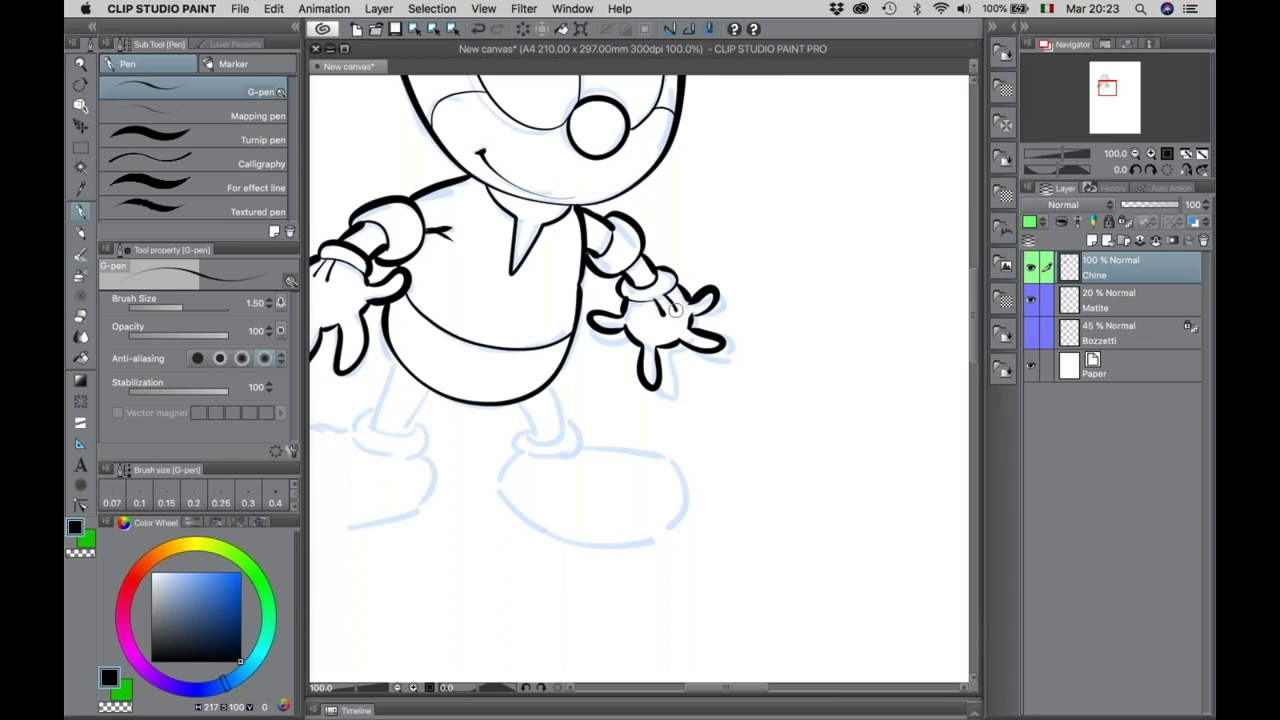
# Ink both legs with their ankle cuffs and the two large shoes, including the highlight curves on top.
pyautogui.moveTo(501, 393); pyautogui.dragTo(671, 213)
pyautogui.moveTo(566, 184)
pyautogui.mouseDown()
pyautogui.moveTo(546, 240)
pyautogui.moveTo(556, 252)
pyautogui.moveTo(573, 250)
pyautogui.moveTo(598, 208)
pyautogui.moveTo(562, 196)
pyautogui.moveTo(525, 256)
pyautogui.moveTo(593, 271)
pyautogui.moveTo(577, 238)
pyautogui.moveTo(570, 276)
pyautogui.mouseUp()
pyautogui.press('super+z')
pyautogui.moveTo(528, 244)
pyautogui.mouseDown()
pyautogui.moveTo(431, 243)
pyautogui.moveTo(396, 273)
pyautogui.moveTo(419, 340)
pyautogui.moveTo(474, 360)
pyautogui.moveTo(559, 349)
pyautogui.moveTo(589, 333)
pyautogui.moveTo(601, 305)
pyautogui.moveTo(585, 265)
pyautogui.mouseUp()
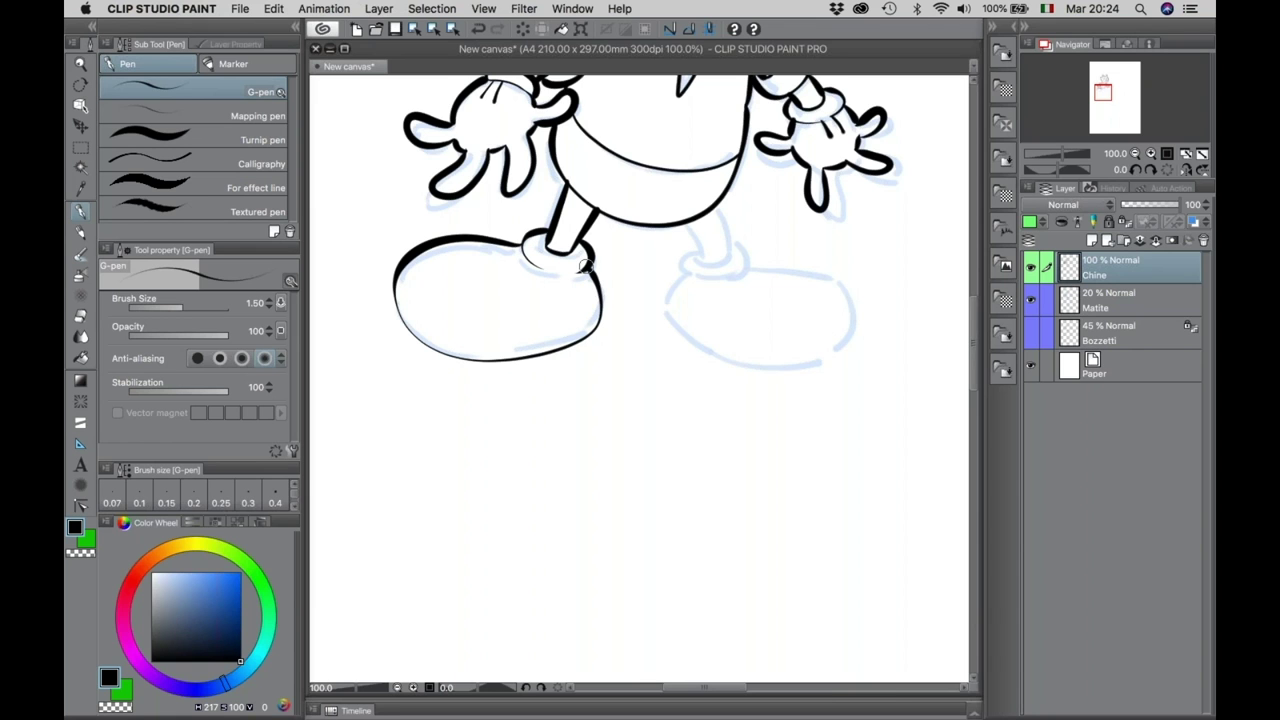
pyautogui.moveTo(686, 272)
pyautogui.mouseDown()
pyautogui.moveTo(662, 306)
pyautogui.moveTo(684, 336)
pyautogui.moveTo(786, 357)
pyautogui.moveTo(846, 341)
pyautogui.moveTo(828, 262)
pyautogui.moveTo(679, 264)
pyautogui.moveTo(695, 276)
pyautogui.moveTo(748, 262)
pyautogui.moveTo(752, 246)
pyautogui.moveTo(700, 258)
pyautogui.moveTo(734, 256)
pyautogui.moveTo(716, 202)
pyautogui.mouseUp()
pyautogui.moveTo(734, 310); pyautogui.dragTo(797, 283)
pyautogui.keyDown('alt'); pyautogui.click(543, 300); pyautogui.keyUp('alt')
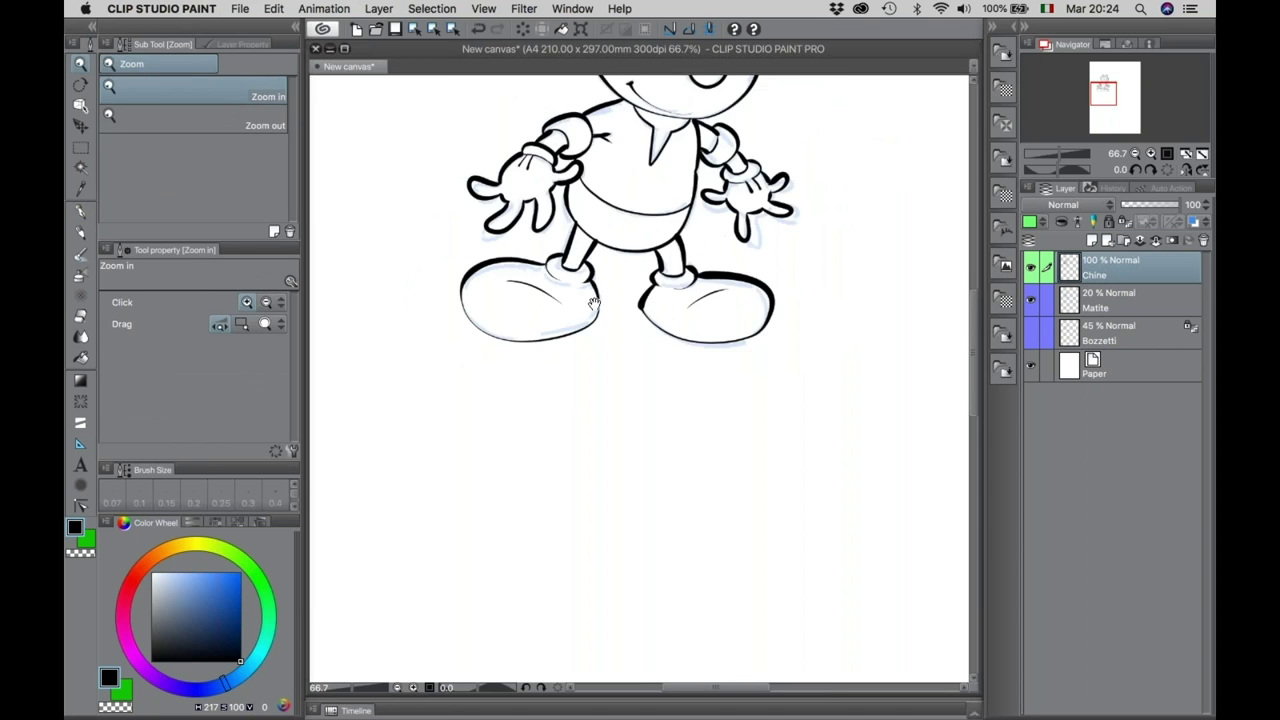
pyautogui.scroll(3, 640, 370)
pyautogui.scroll(3, 655, 372)
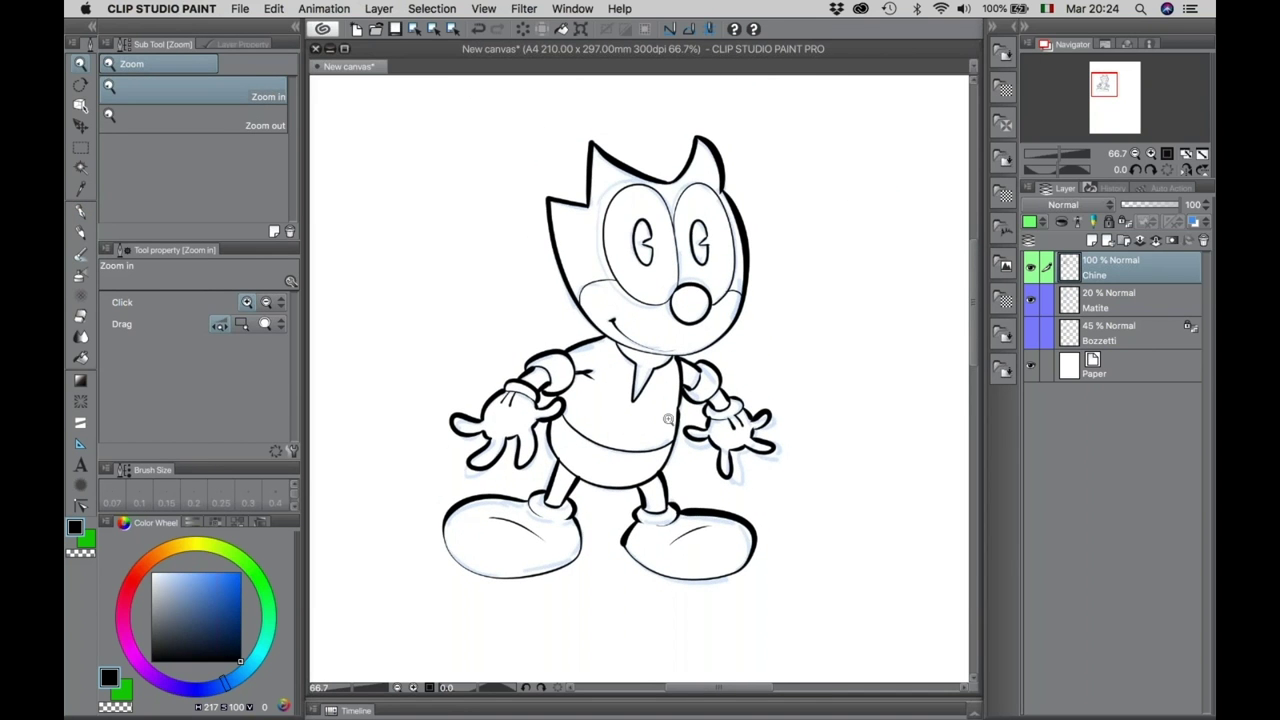
# Set the Matite layer as a draft layer and make the Chine layer active again.
pyautogui.click(1066, 307)
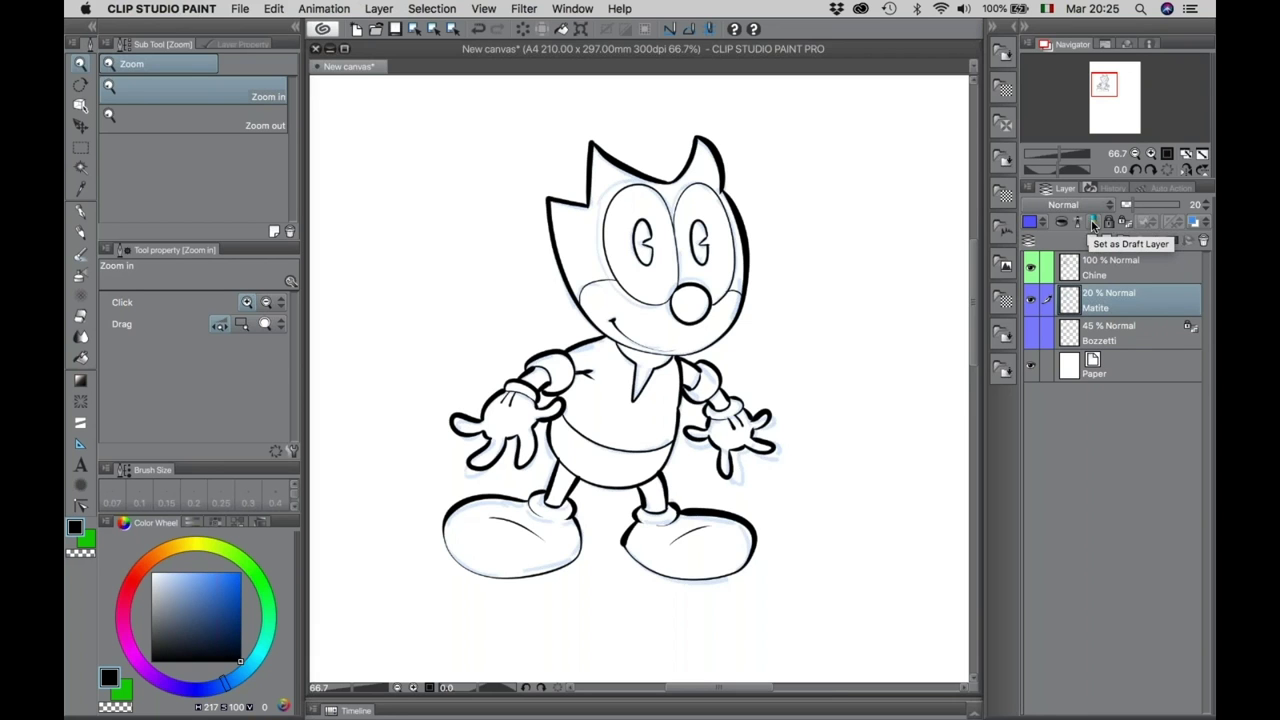
pyautogui.click(1093, 223)
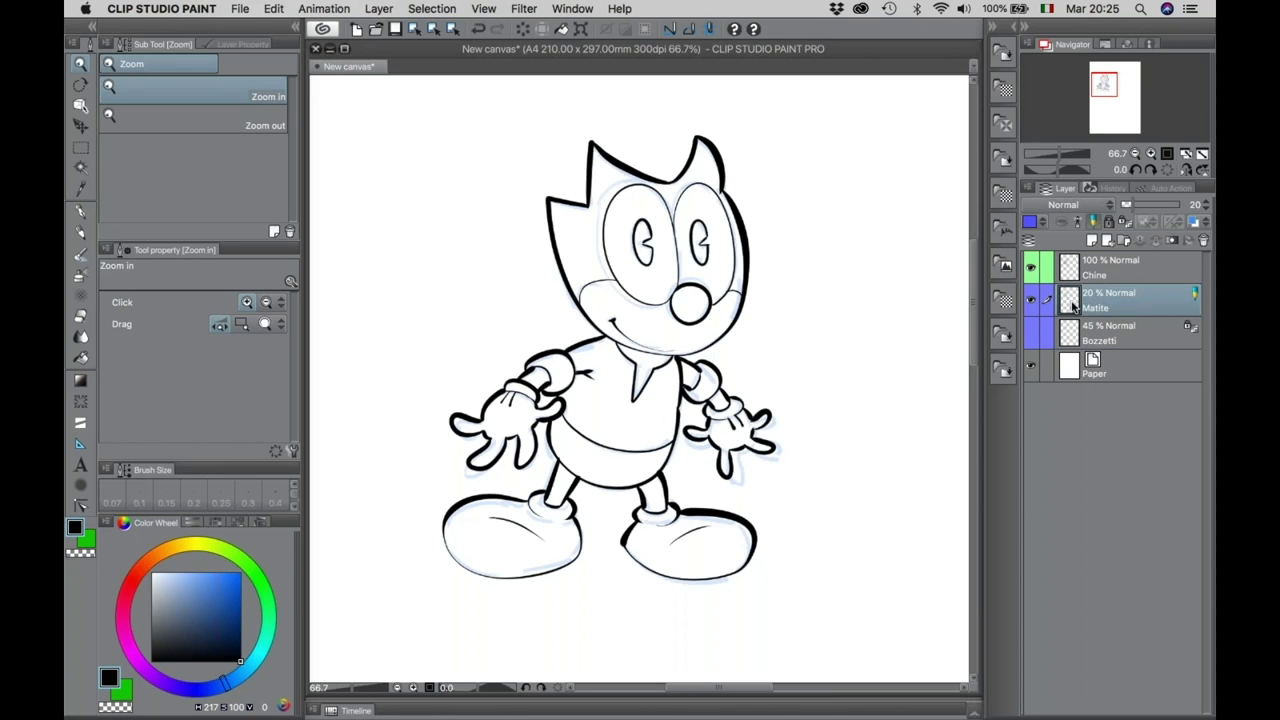
pyautogui.click(1072, 278)
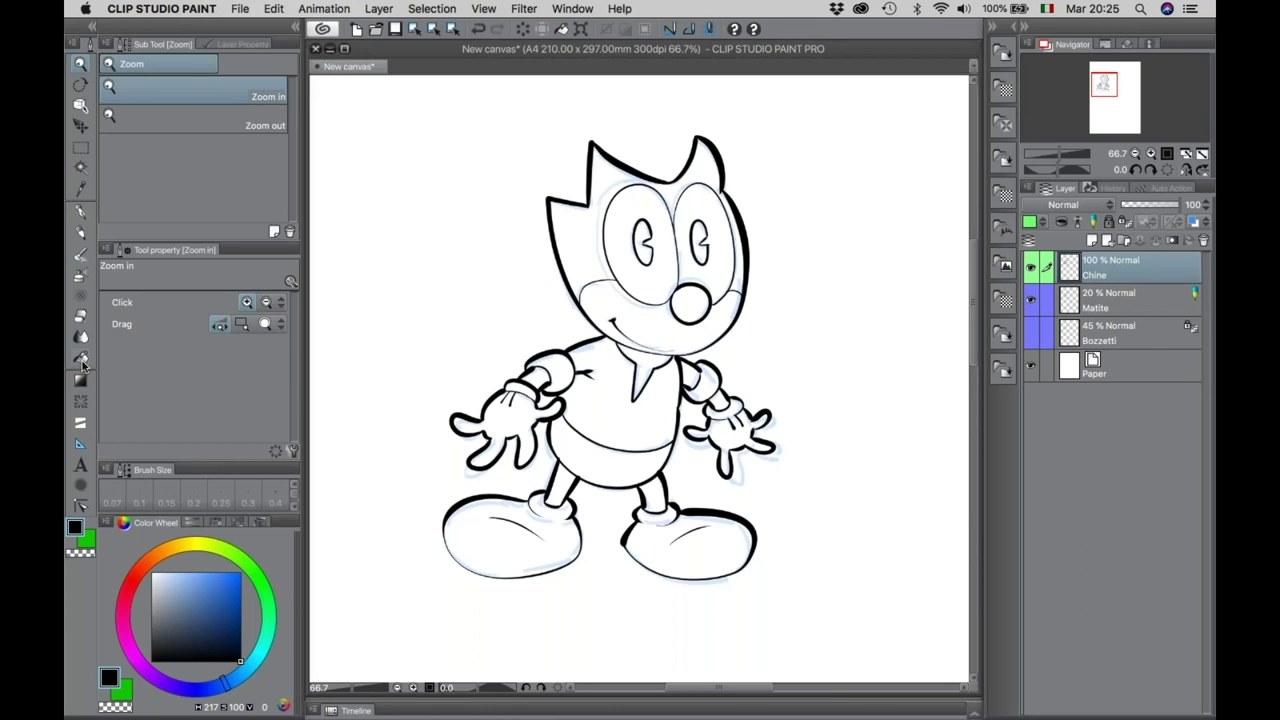
# Remove the draft layer setting from Matite and return to the Chine layer.
pyautogui.click(1070, 305)
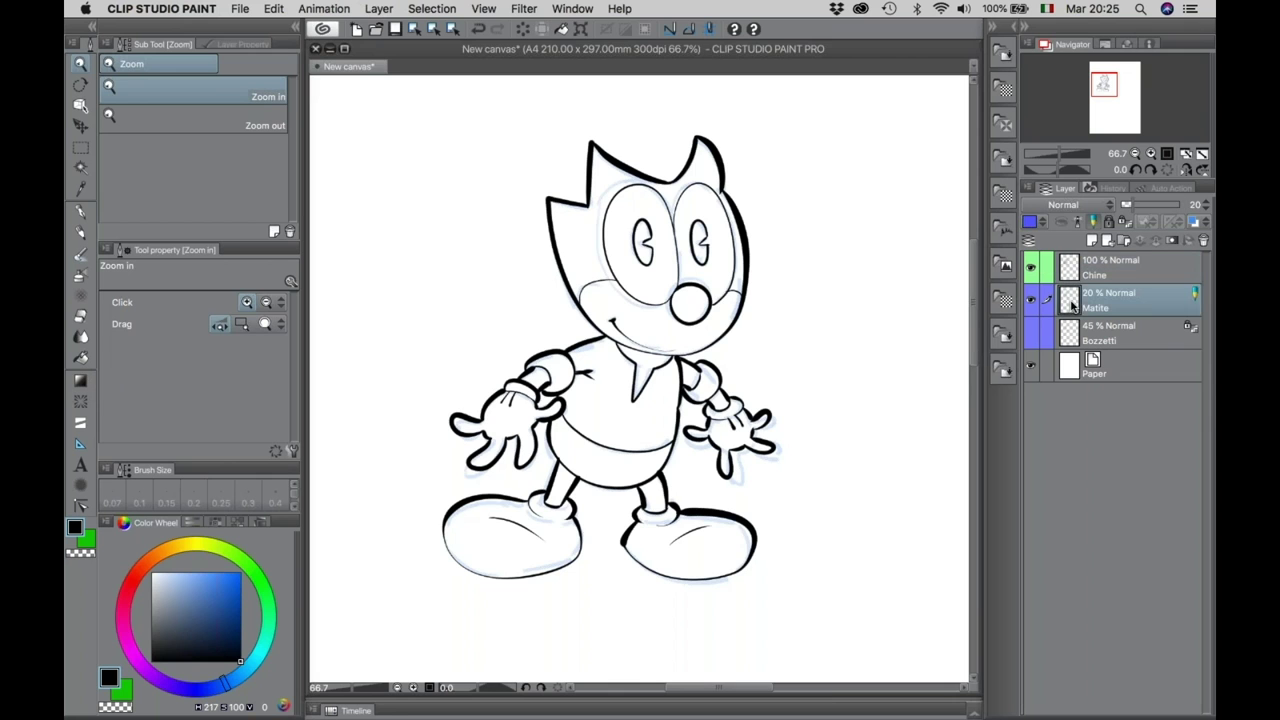
pyautogui.click(1093, 223)
pyautogui.click(1071, 278)
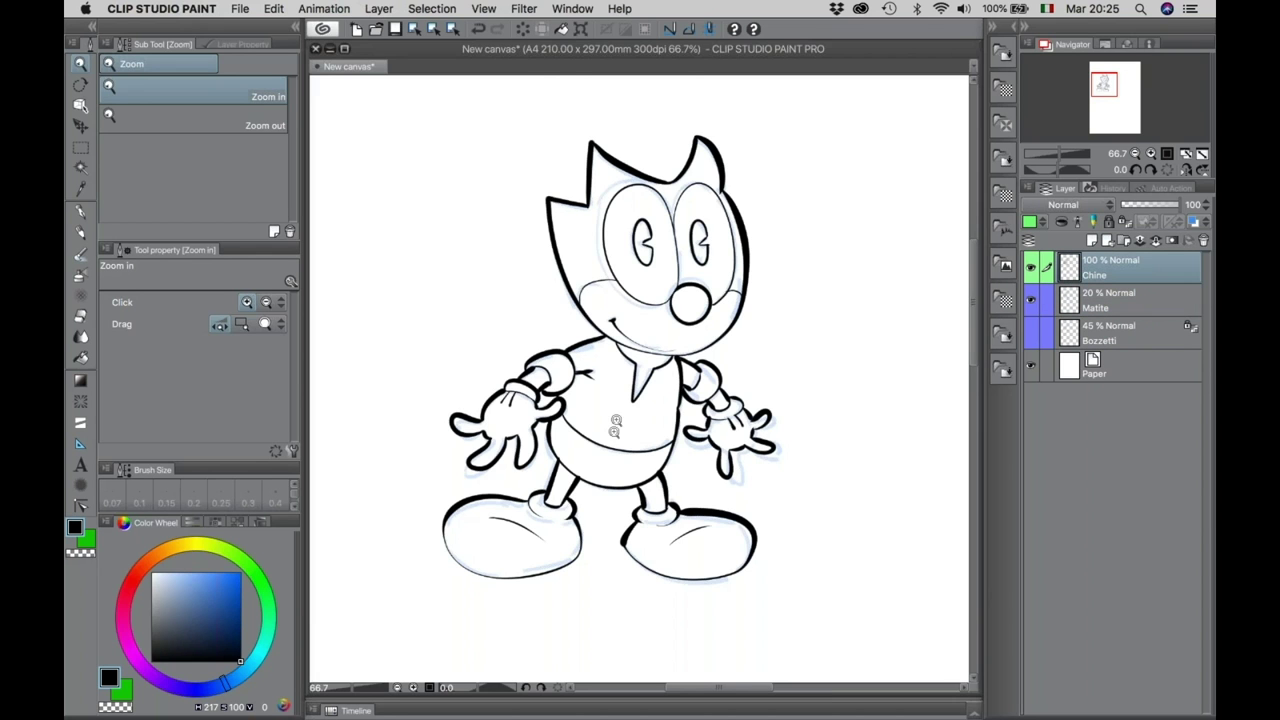
# Try filling both pupils black with the Refer other layers fill, and undo the fills.
pyautogui.click(605, 441)
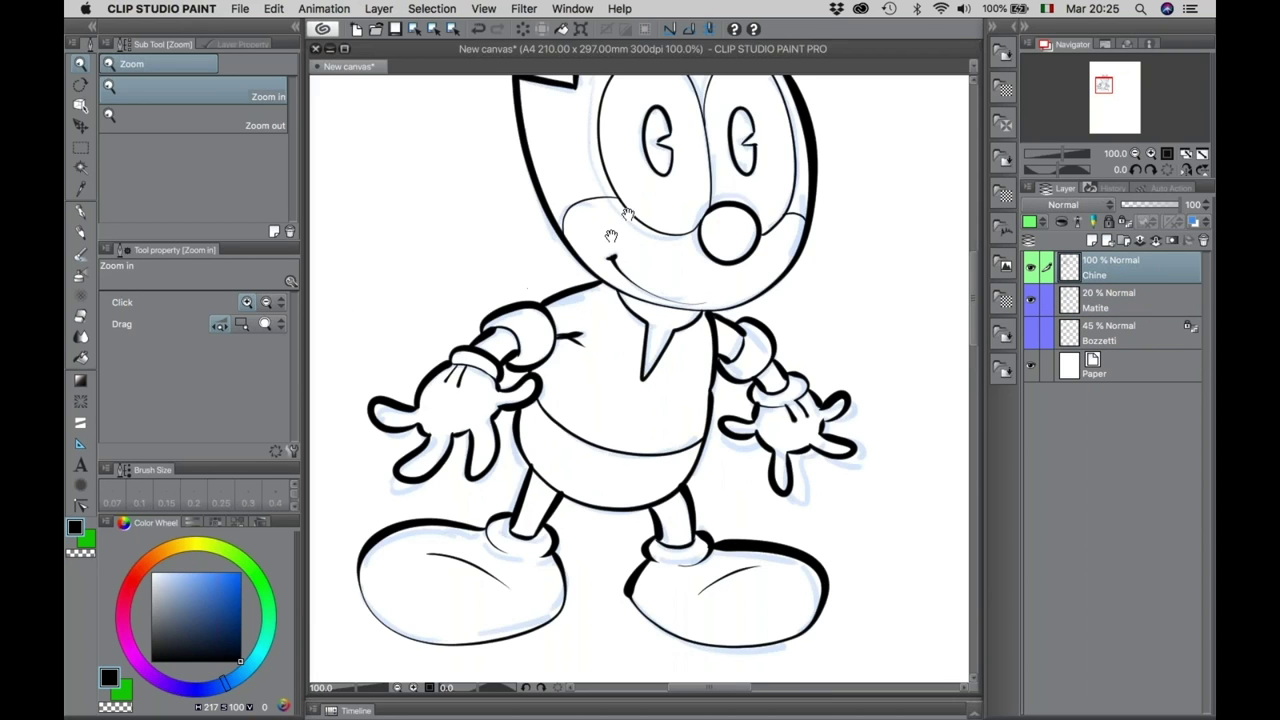
pyautogui.click(664, 156)
pyautogui.moveTo(688, 152); pyautogui.dragTo(606, 286)
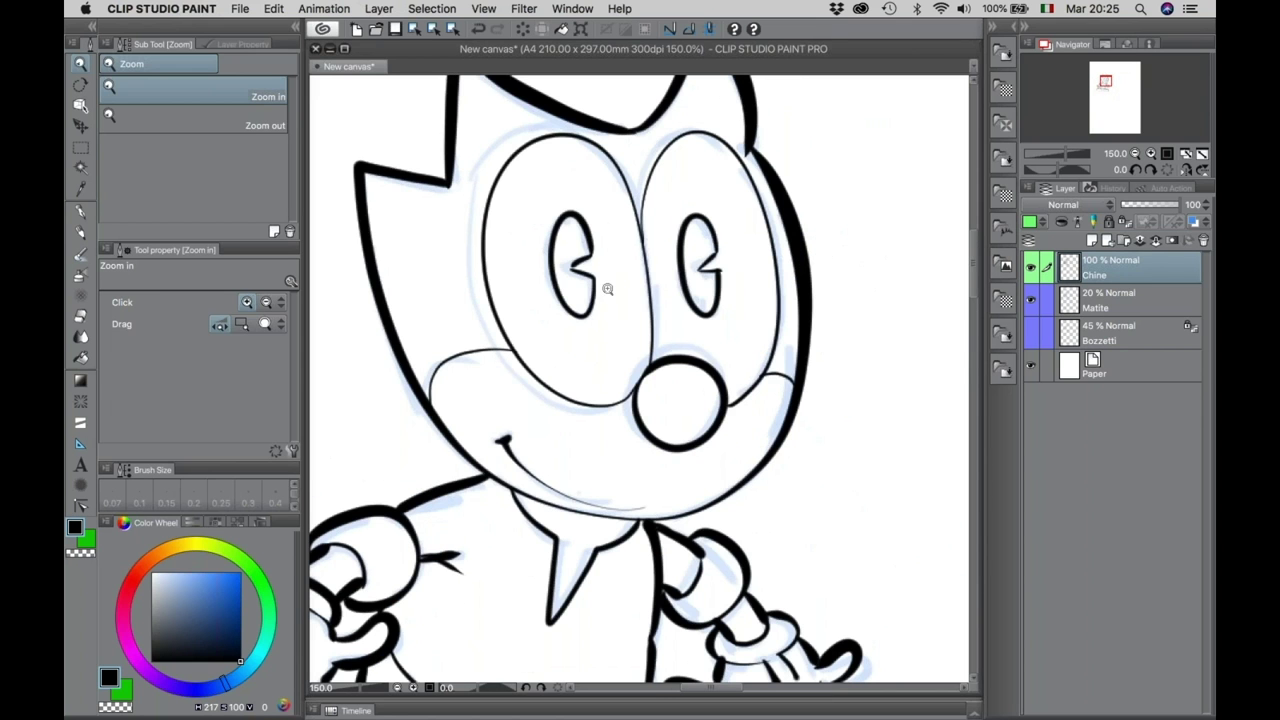
pyautogui.click(81, 356)
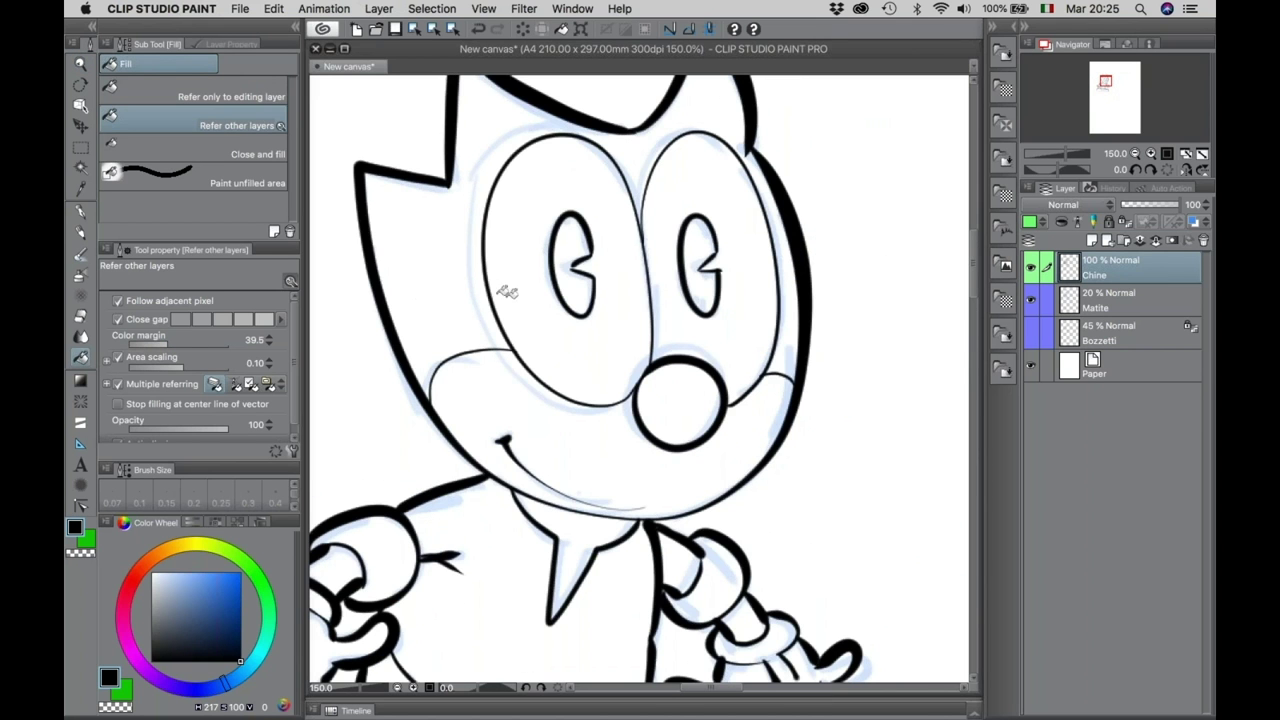
pyautogui.click(578, 287)
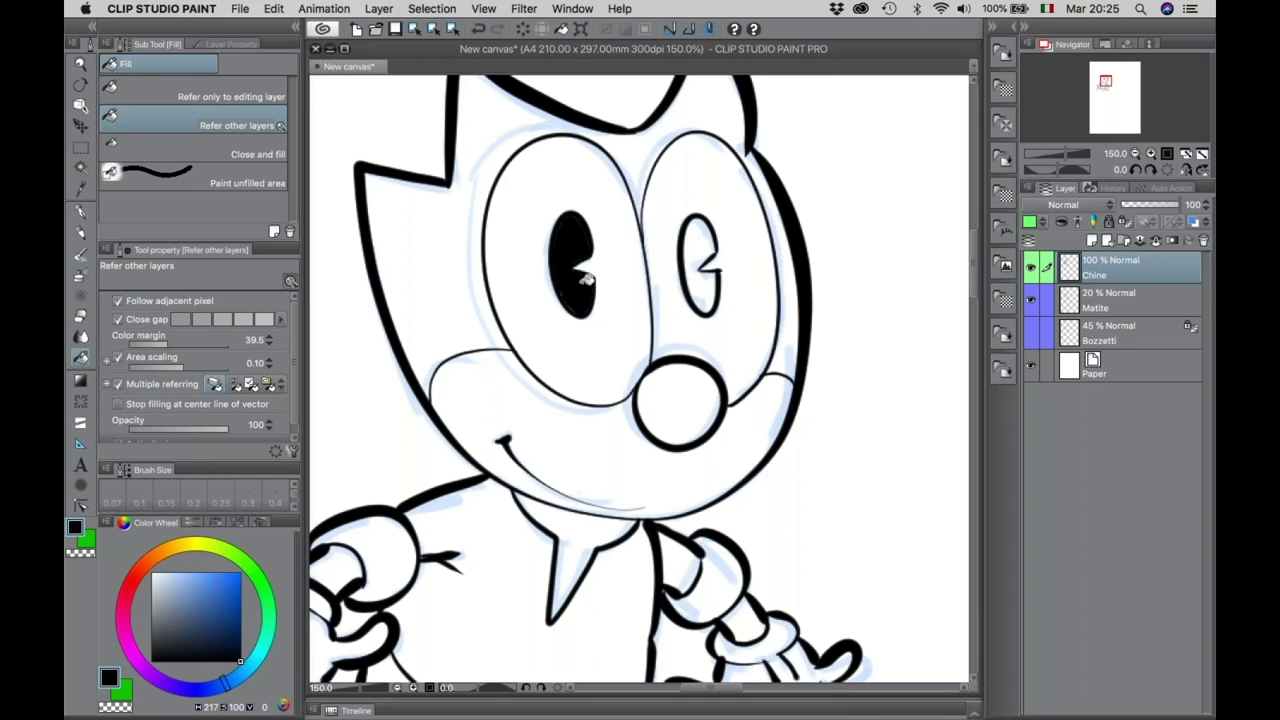
pyautogui.click(704, 247)
pyautogui.press('super+z')
pyautogui.press('super+z')
# Set the fill's color margin to 20.0, test it on the left eye's pupil and undo the fill.
pyautogui.moveTo(183, 343); pyautogui.dragTo(170, 367)
pyautogui.click(567, 284)
pyautogui.press('super+z')
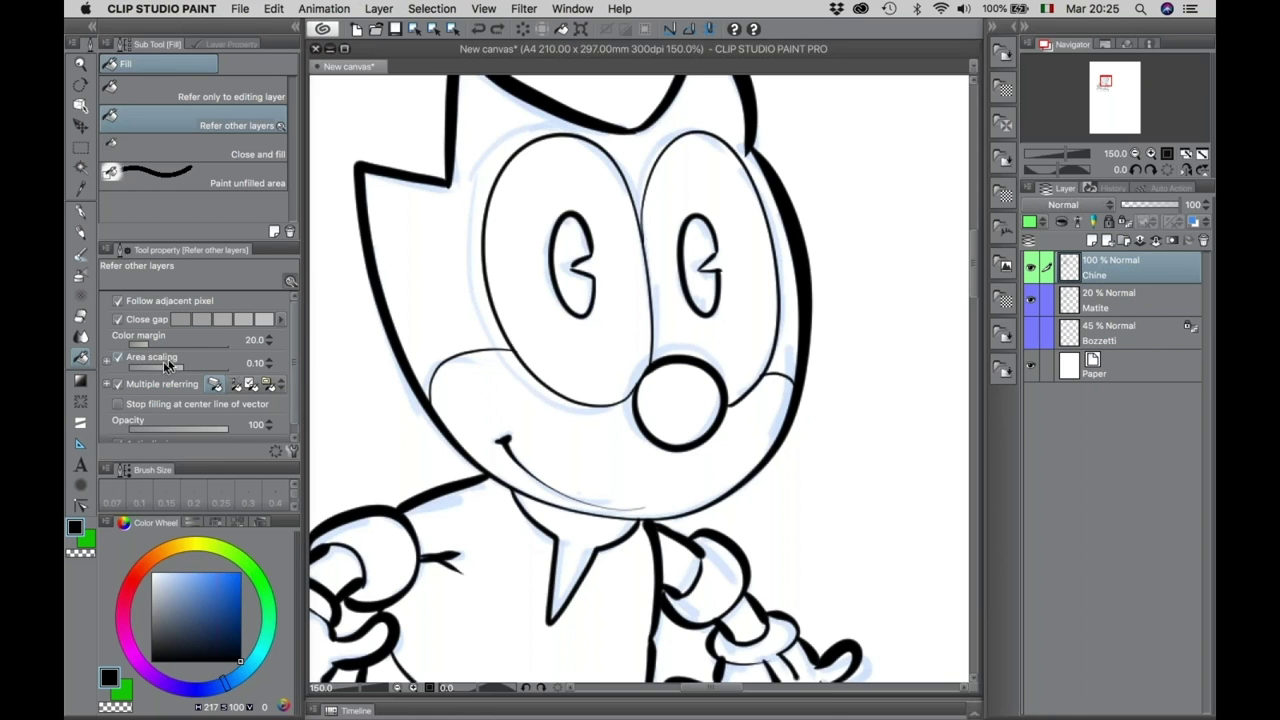
# Test a pupil fill with area scaling at -0.18, set the area scaling to 0.02, test the other pupil, and undo both fills.
pyautogui.click(575, 275)
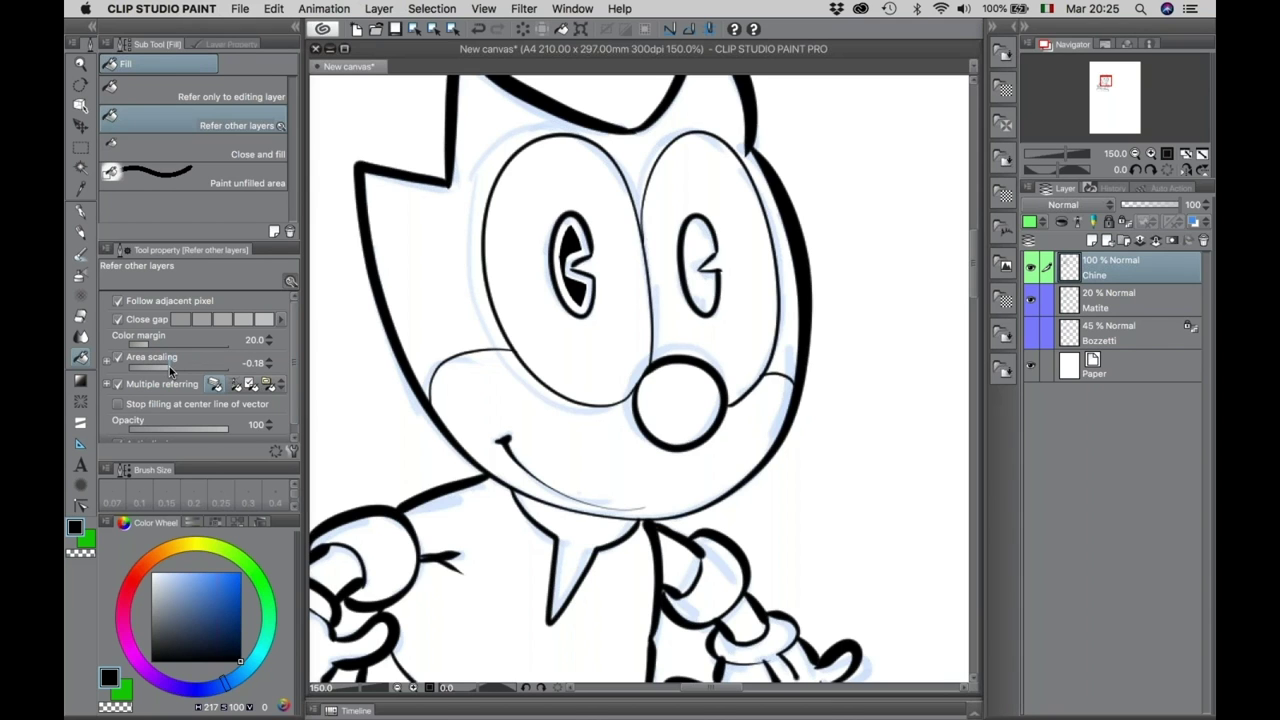
pyautogui.moveTo(173, 366); pyautogui.dragTo(187, 365)
pyautogui.press('super+z')
pyautogui.click(704, 280)
pyautogui.press('super+z')
# Raise the Matite layer's opacity to 100 with the view enlarged on the lower face and collar.
pyautogui.keyDown('alt'); pyautogui.keyDown('super'); pyautogui.click(467, 496); pyautogui.keyUp('super'); pyautogui.keyUp('alt')
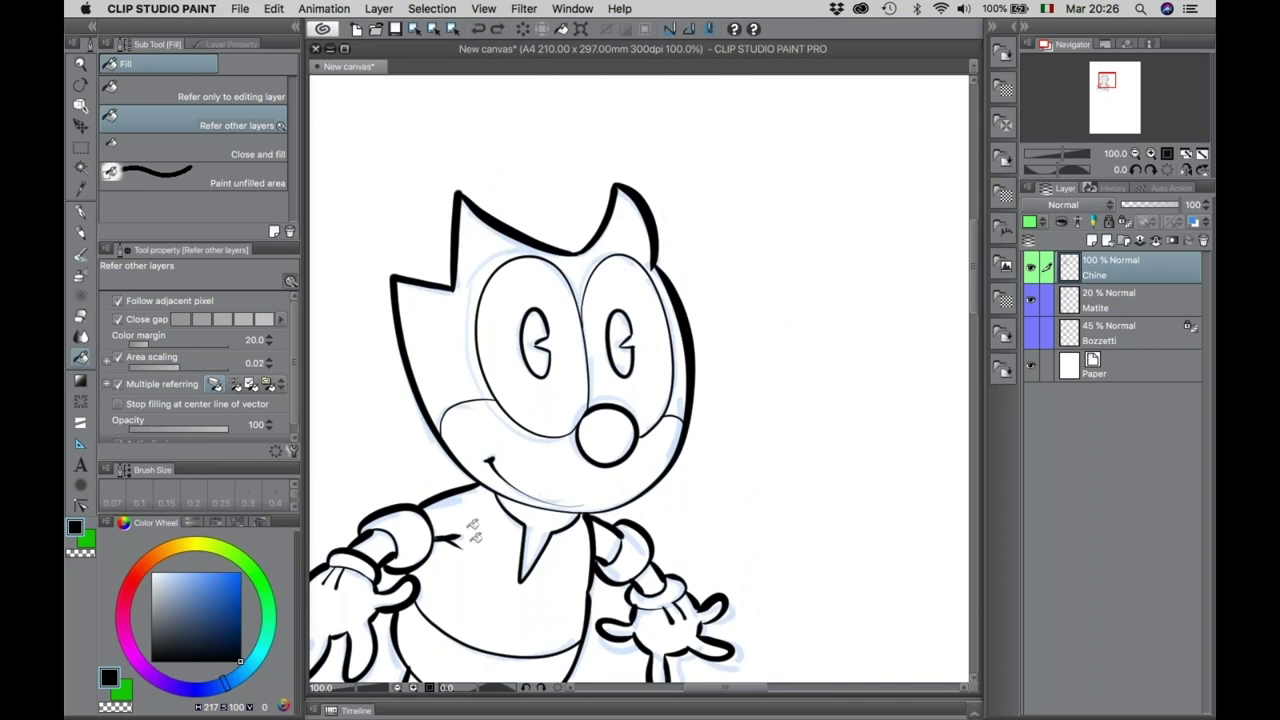
pyautogui.click(470, 544)
pyautogui.click(1092, 302)
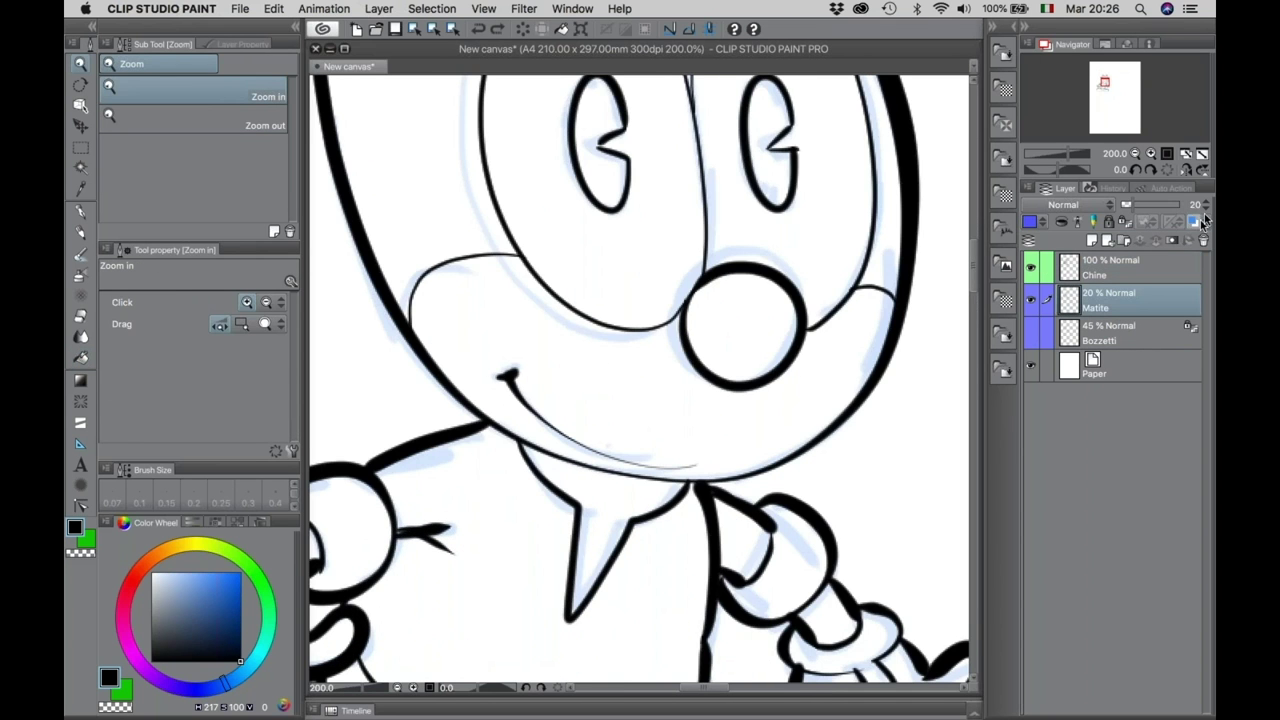
pyautogui.moveTo(1168, 215); pyautogui.dragTo(1192, 210)
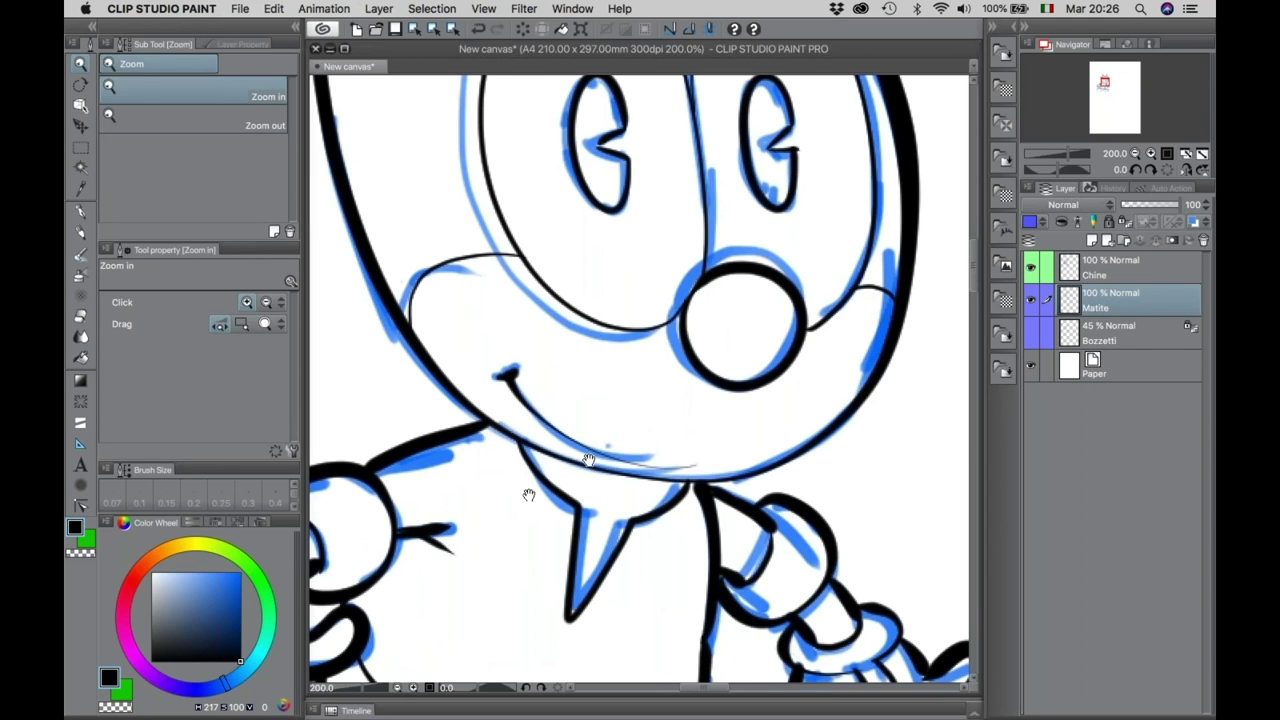
# Test a black Refer other layers fill on the character's torso on the Chine layer and undo it.
pyautogui.moveTo(529, 491); pyautogui.dragTo(721, 385)
pyautogui.click(1078, 278)
pyautogui.press('g')
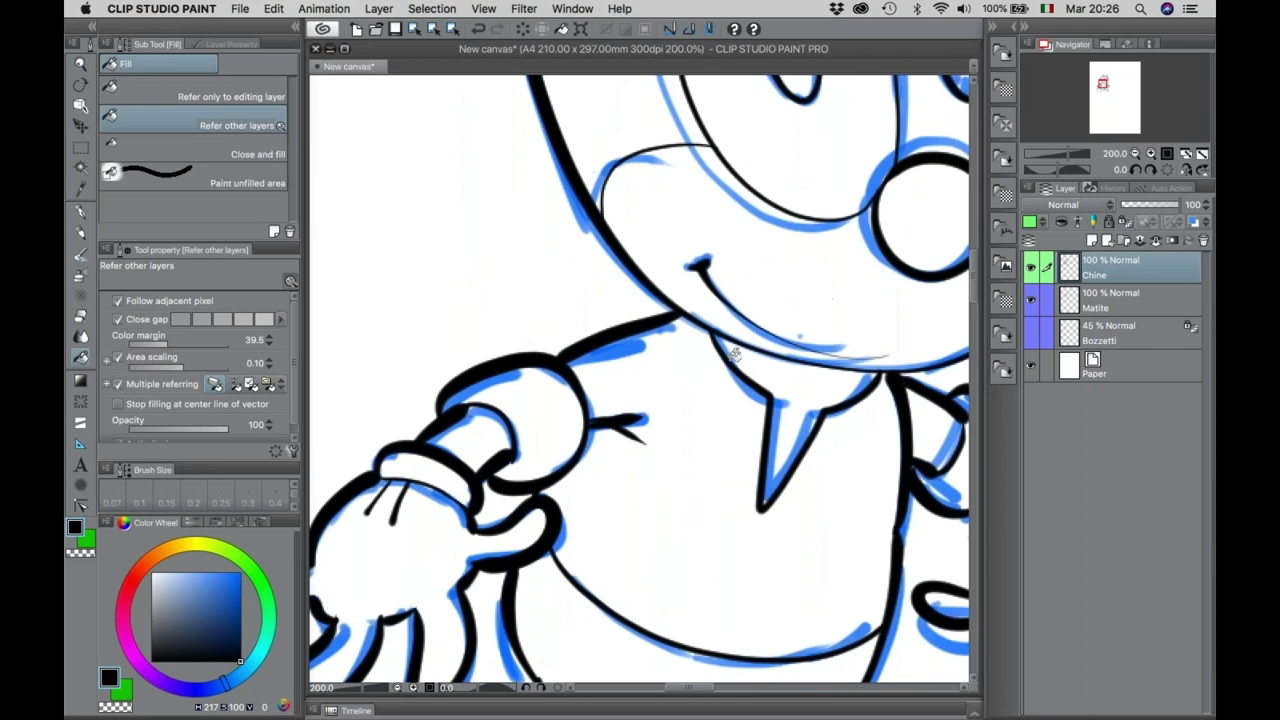
pyautogui.click(685, 406)
pyautogui.hscroll(5, 700, 420)
pyautogui.scroll(-2, 700, 420)
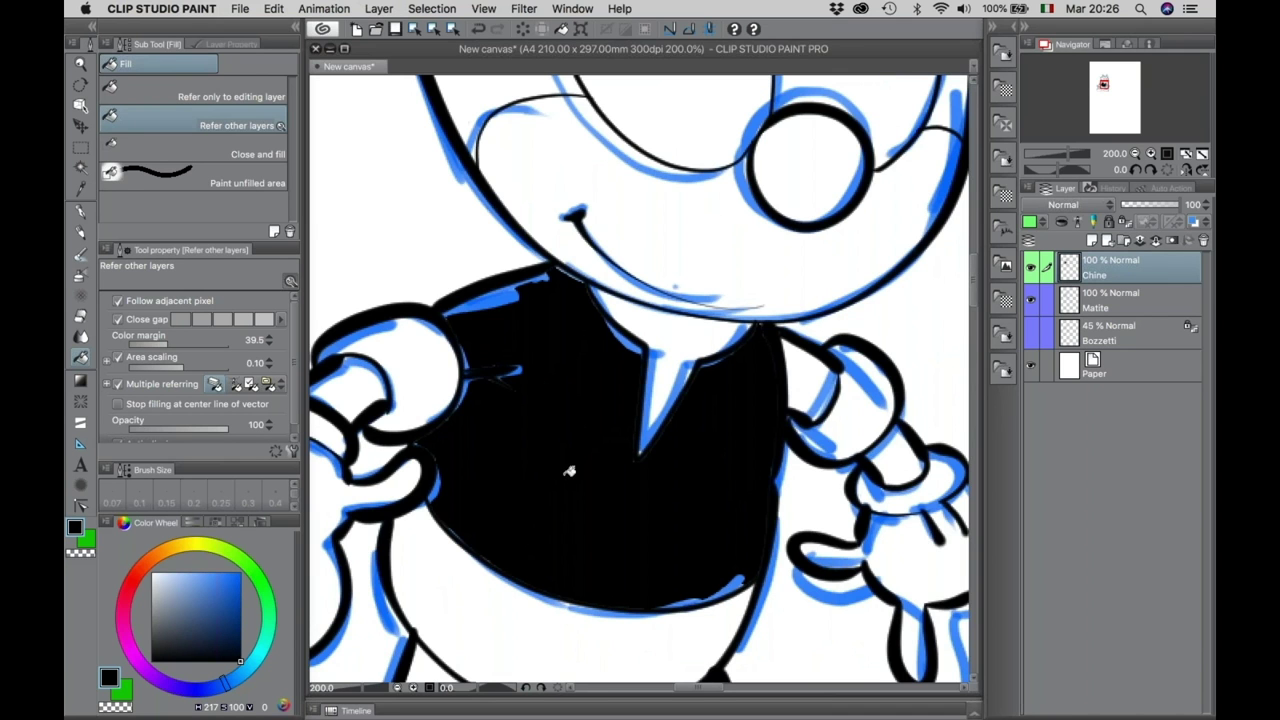
pyautogui.scroll(-5, 551, 463)
pyautogui.hscroll(-3, 551, 463)
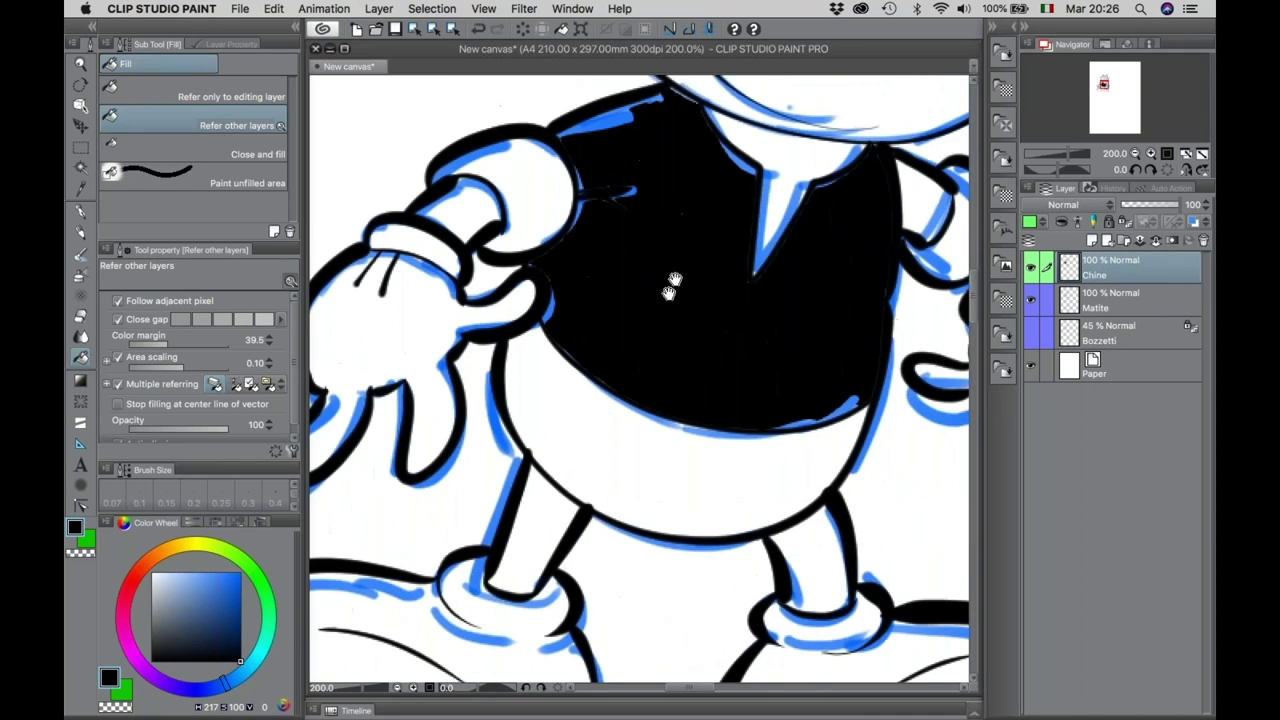
pyautogui.press('super+z')
# Fill the trunks and both legs black, and hide the Matite layer to inspect the fill edges.
pyautogui.click(622, 431)
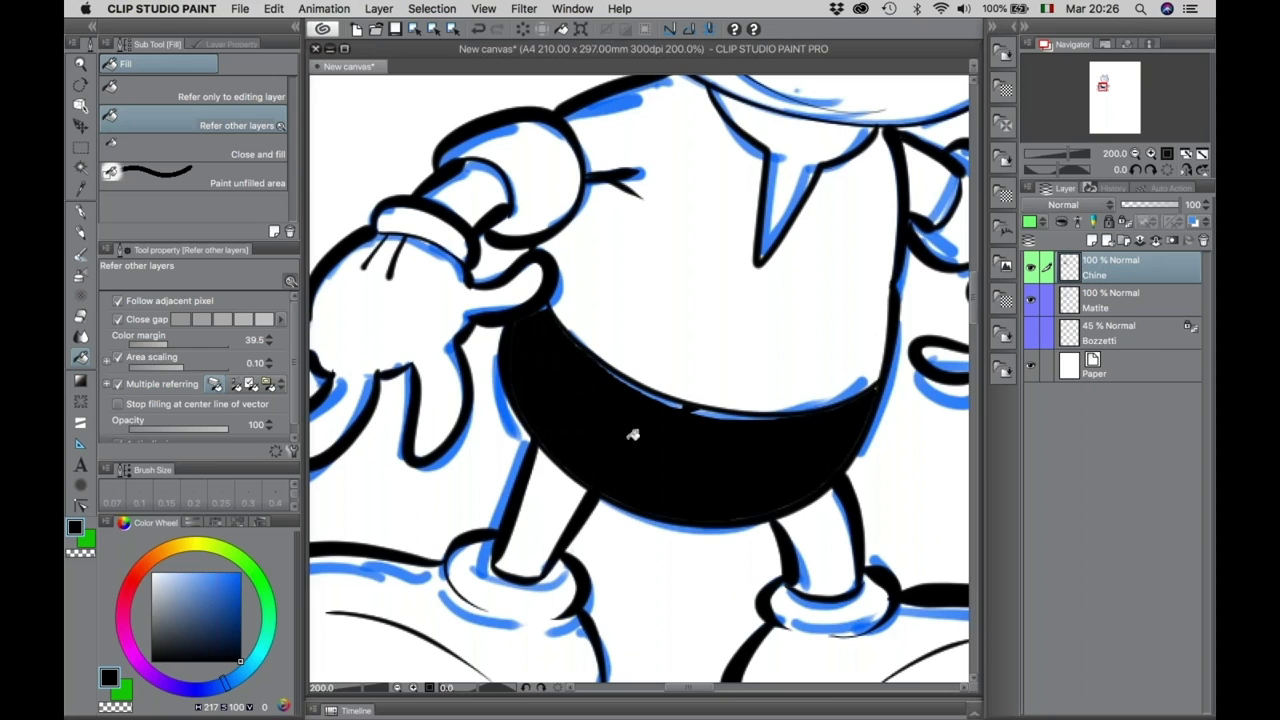
pyautogui.click(543, 486)
pyautogui.click(790, 510)
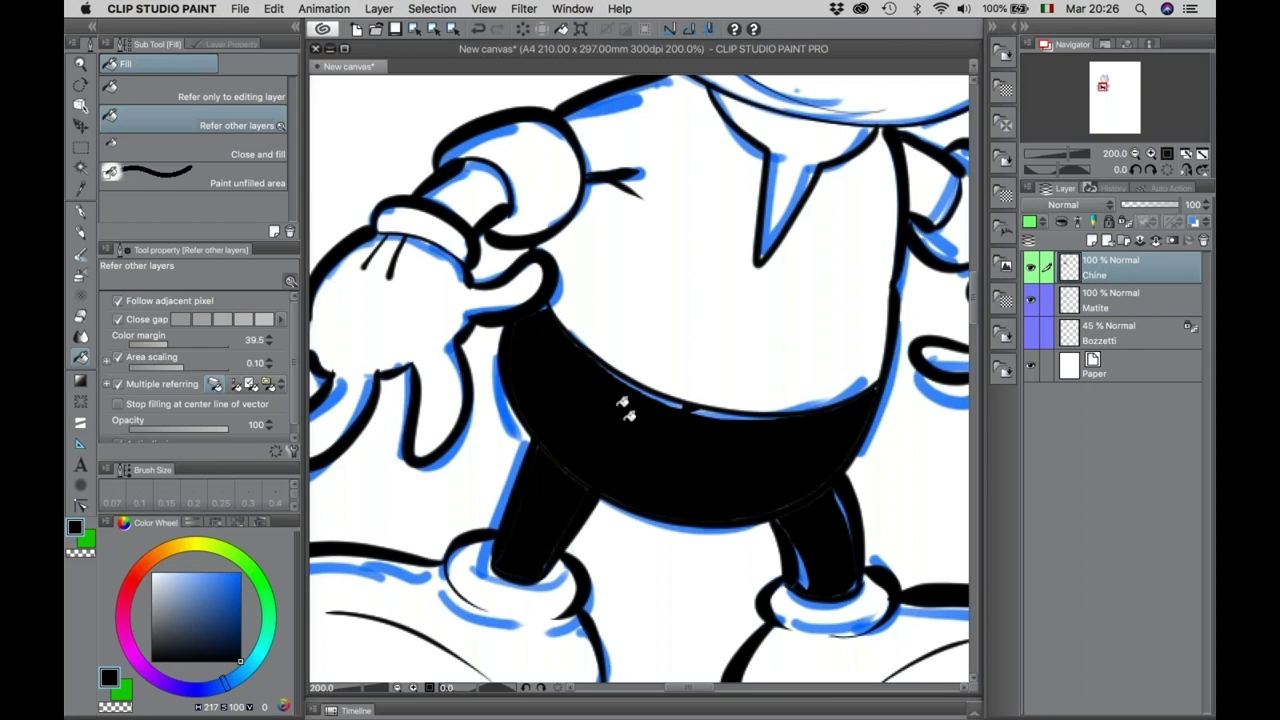
pyautogui.click(1032, 303)
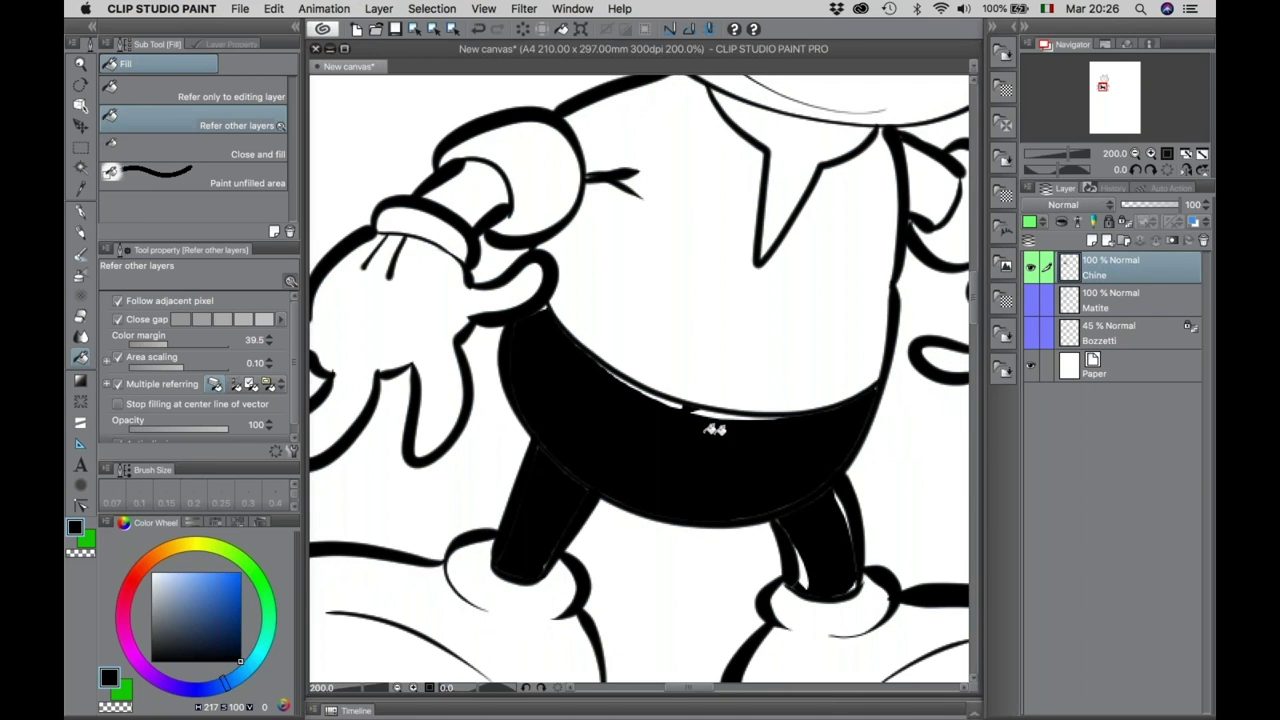
pyautogui.scroll(3, 766, 323)
pyautogui.scroll(-3, 716, 300)
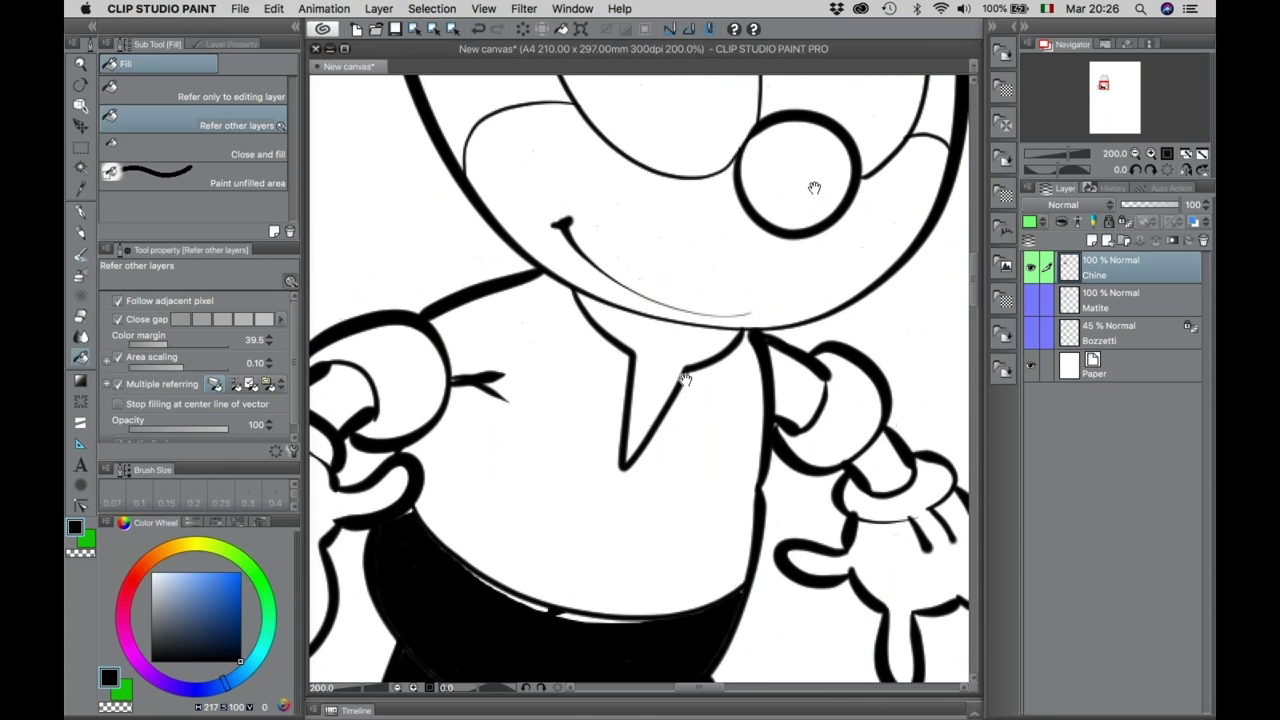
# Compare the Matite and Chine layers by toggling their visibility, and undo the test fills and the Matite opacity change.
pyautogui.click(1032, 302)
pyautogui.click(1033, 268)
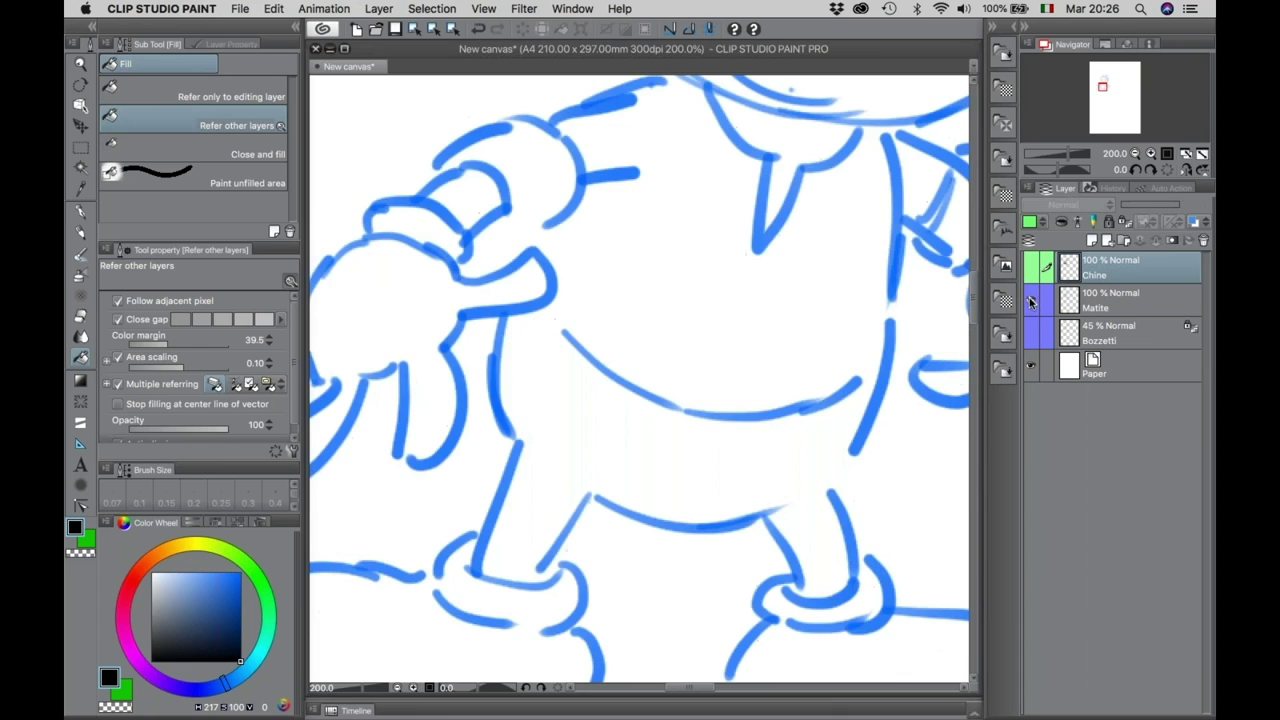
pyautogui.click(1032, 302)
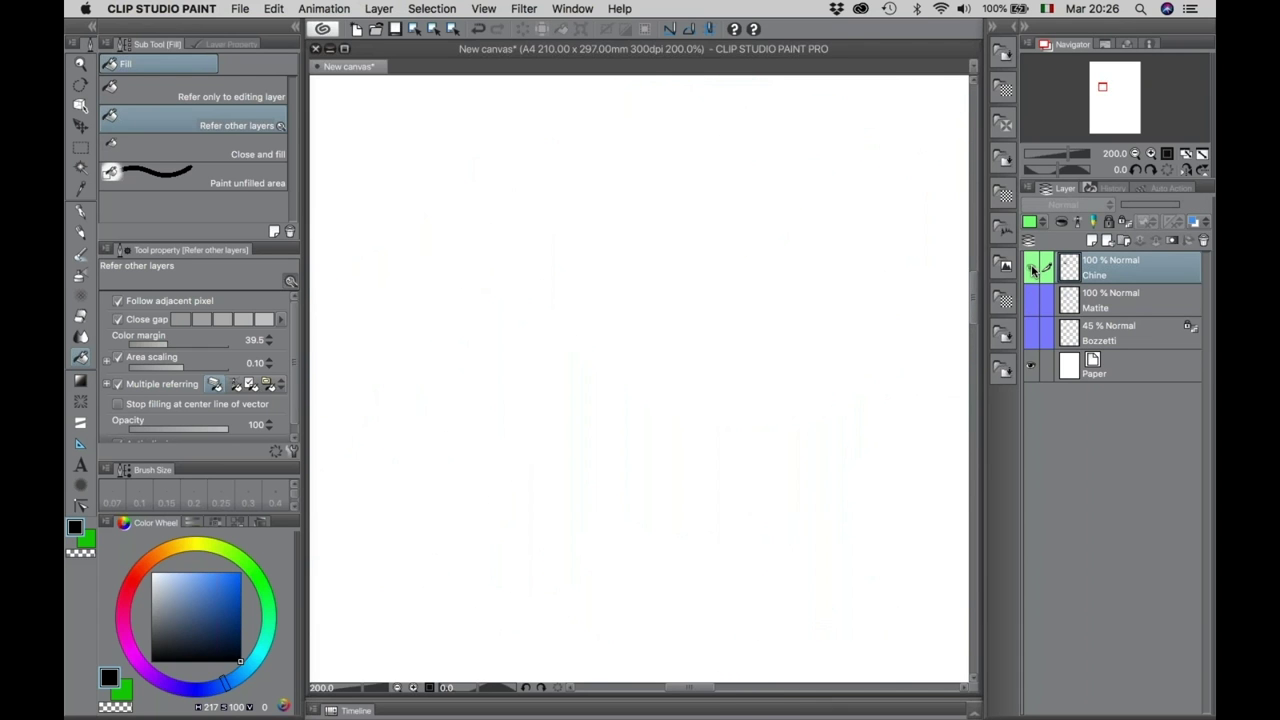
pyautogui.click(1031, 268)
pyautogui.press('super+z')
pyautogui.press('super+z')
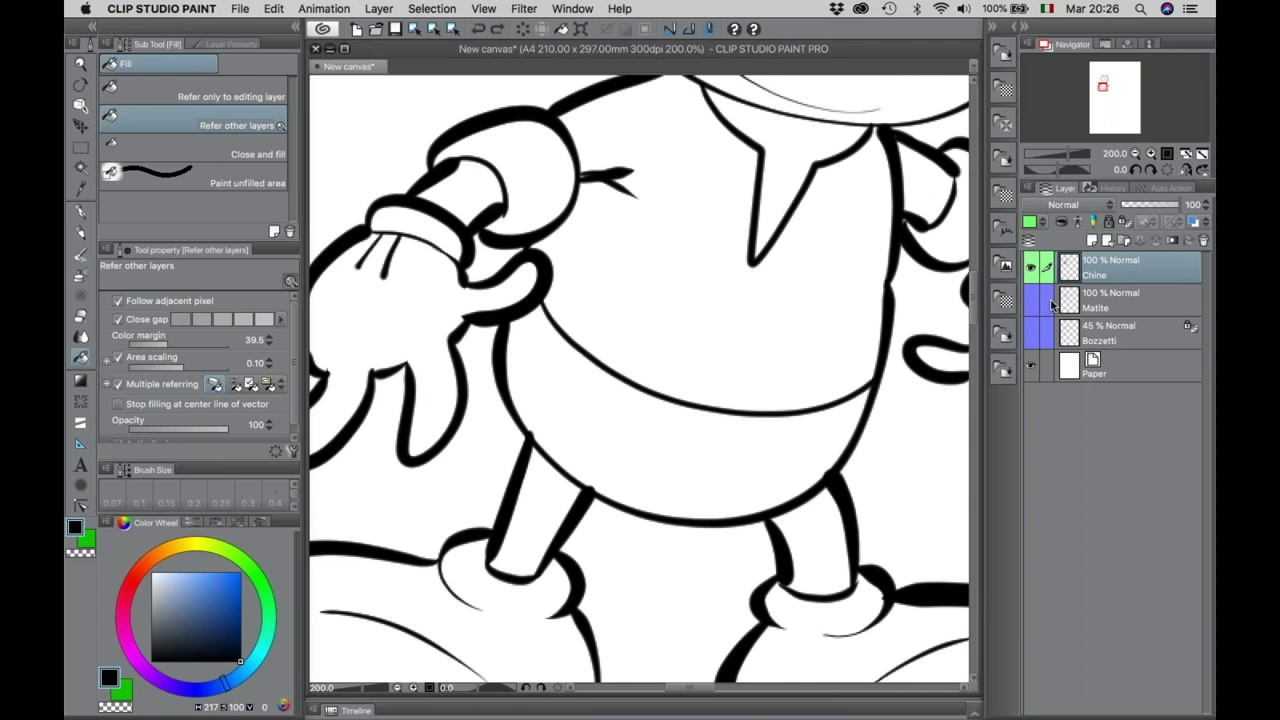
pyautogui.scroll(3, 848, 294)
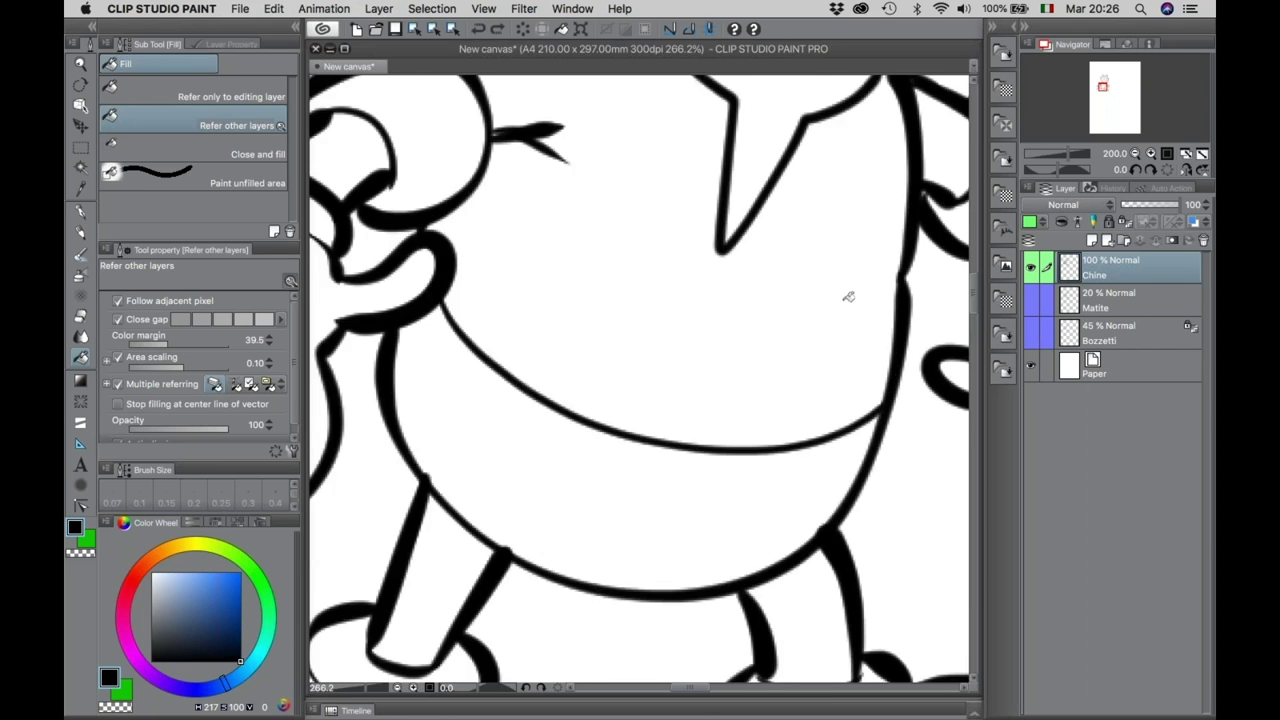
# Test black fills on the trunks and both legs with the Matite layer hidden, and undo all three.
pyautogui.click(1033, 305)
pyautogui.click(1035, 307)
pyautogui.click(717, 477)
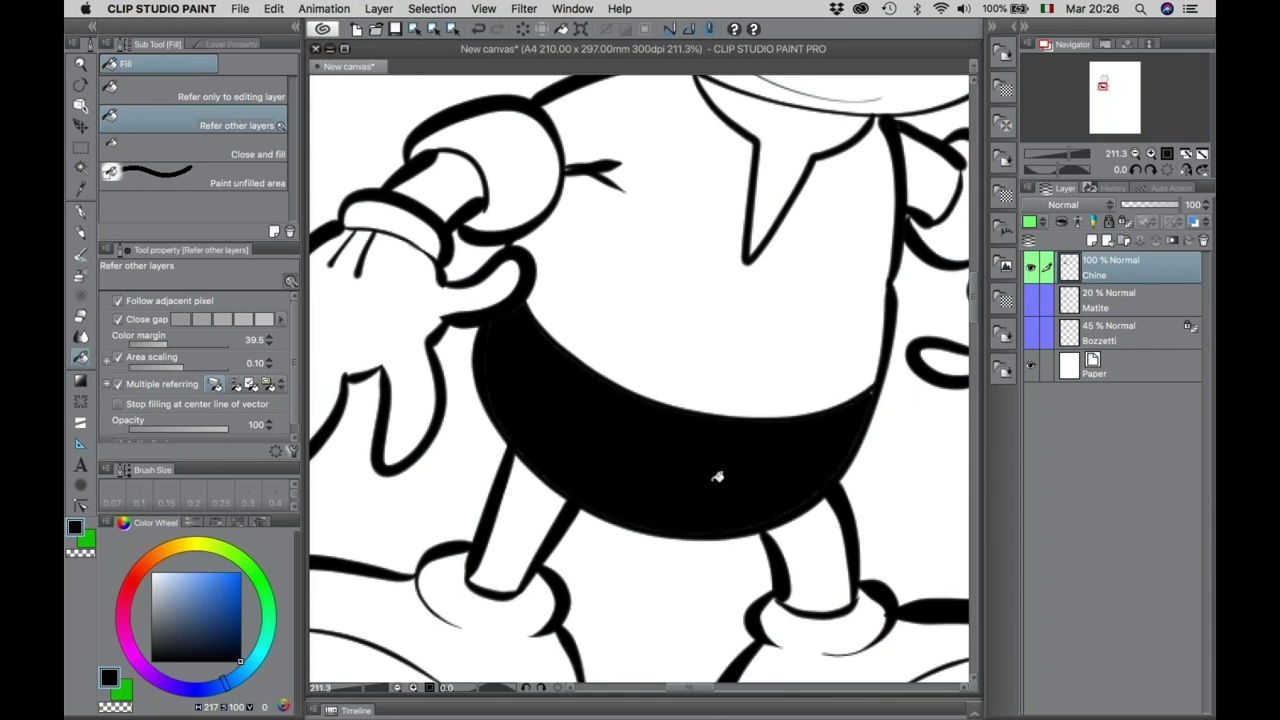
pyautogui.click(523, 506)
pyautogui.click(796, 540)
pyautogui.press('super+z')
pyautogui.press('super+z')
pyautogui.press('super+z')
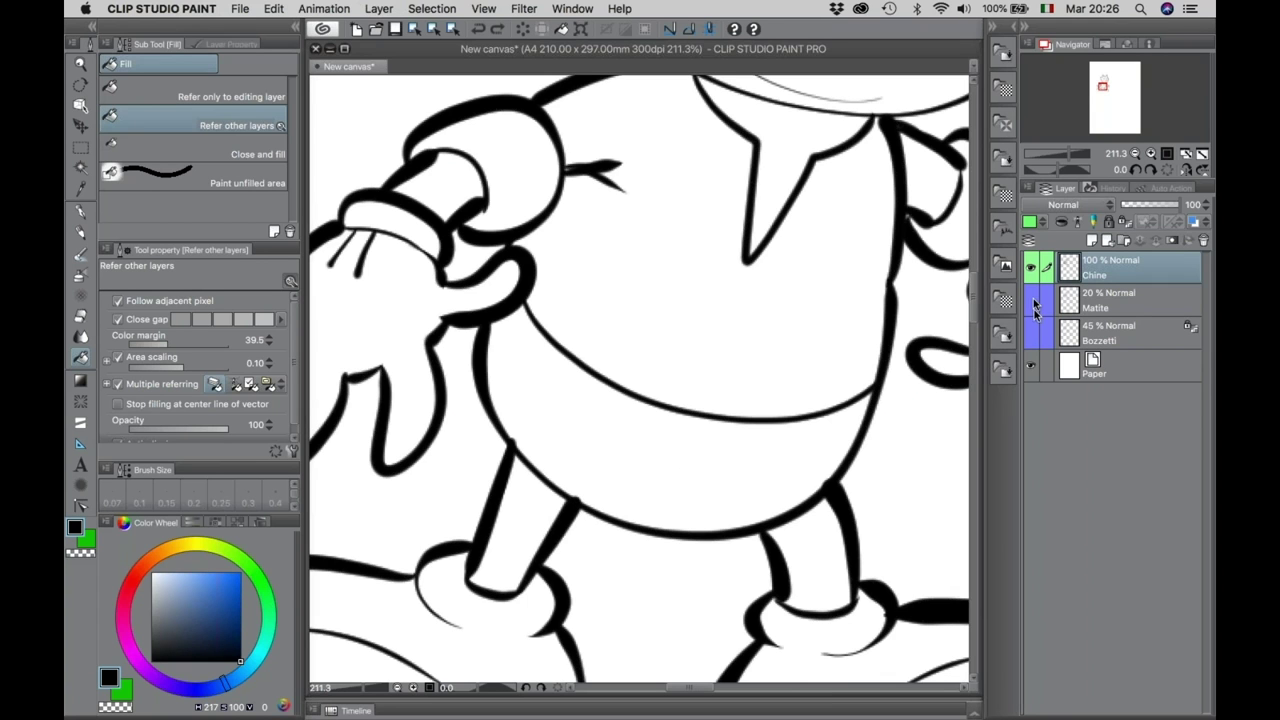
# Show the Matite layer and set it as a draft layer.
pyautogui.click(1033, 303)
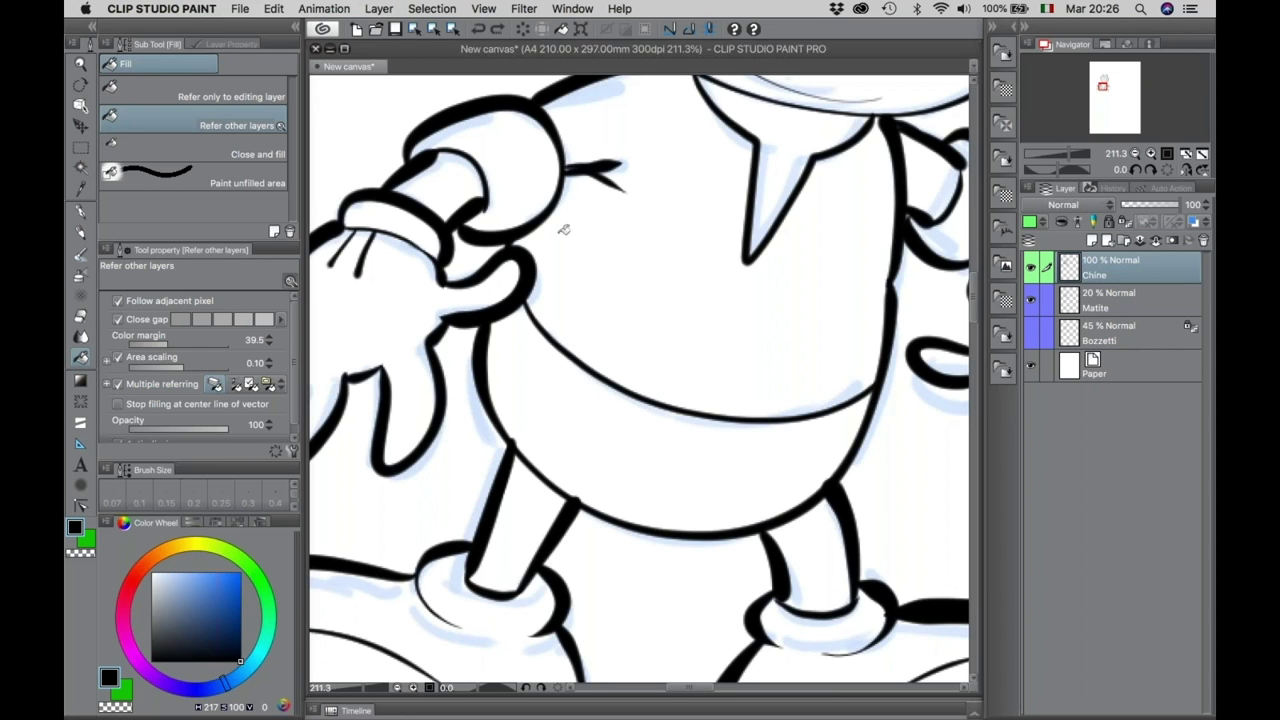
pyautogui.click(1077, 307)
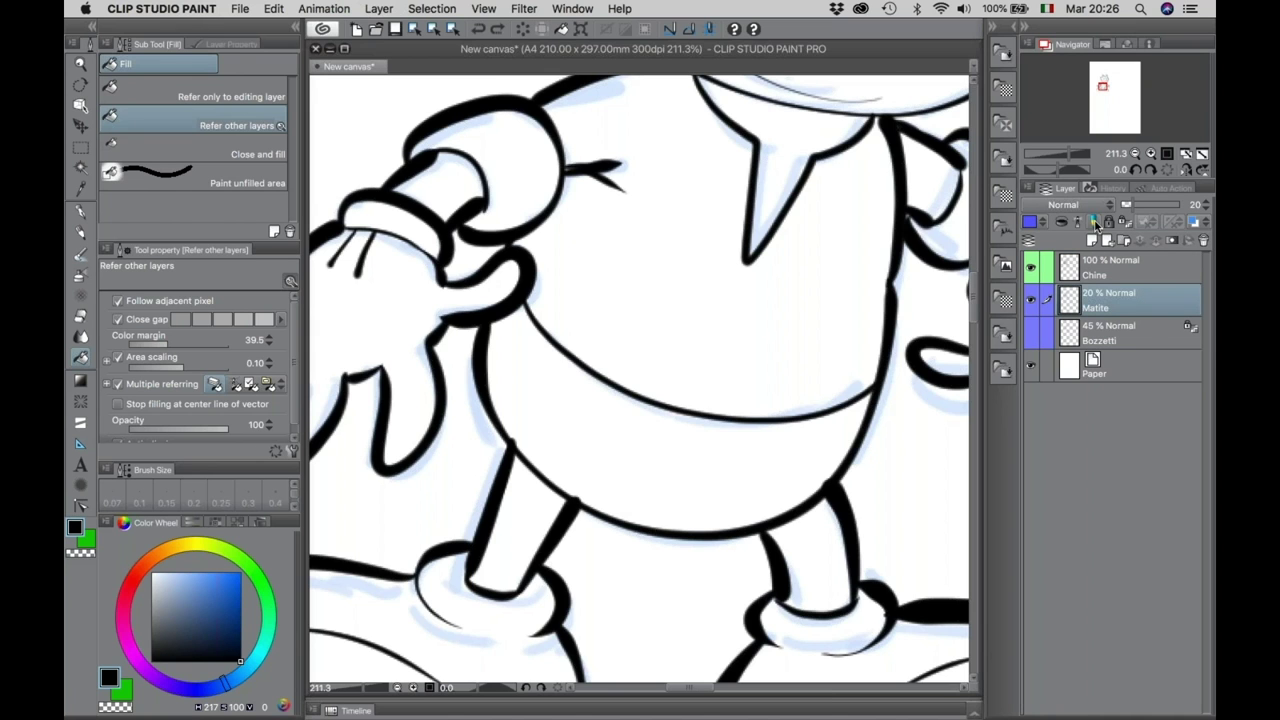
pyautogui.click(1095, 222)
# Fill the trunks and both legs black on the Chine layer with the Matite draft layer visible.
pyautogui.click(1072, 270)
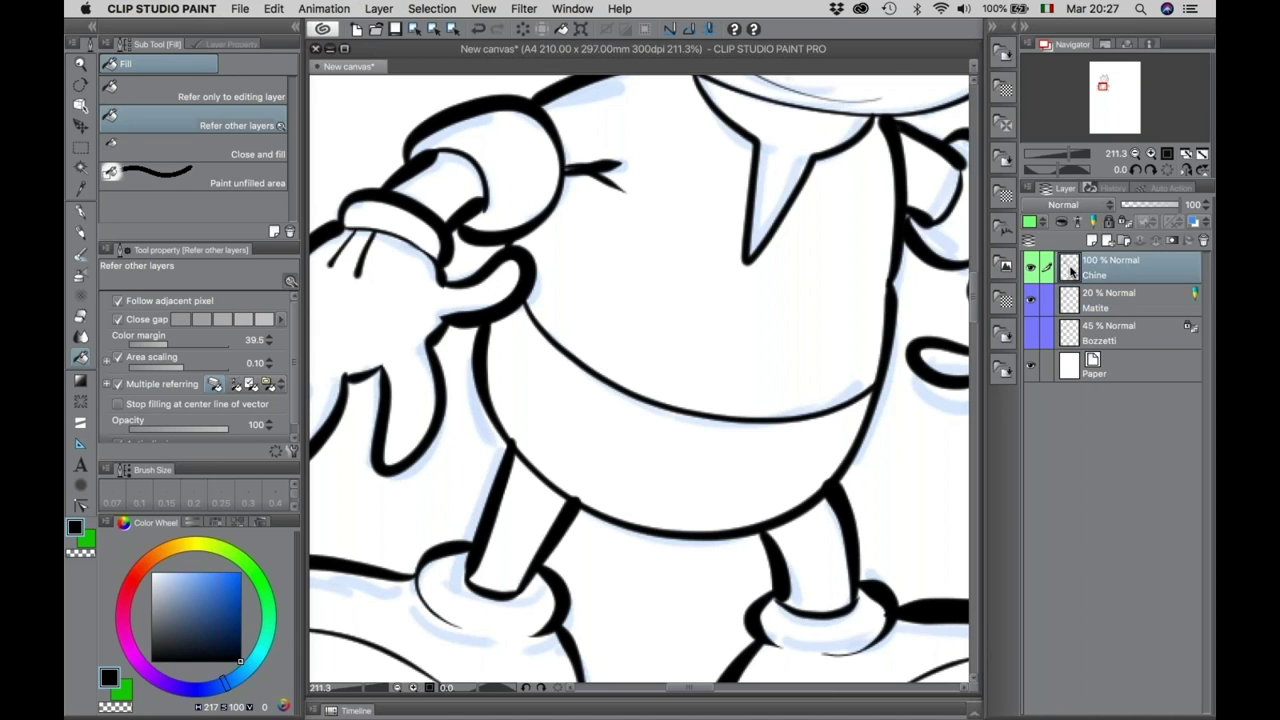
pyautogui.click(651, 466)
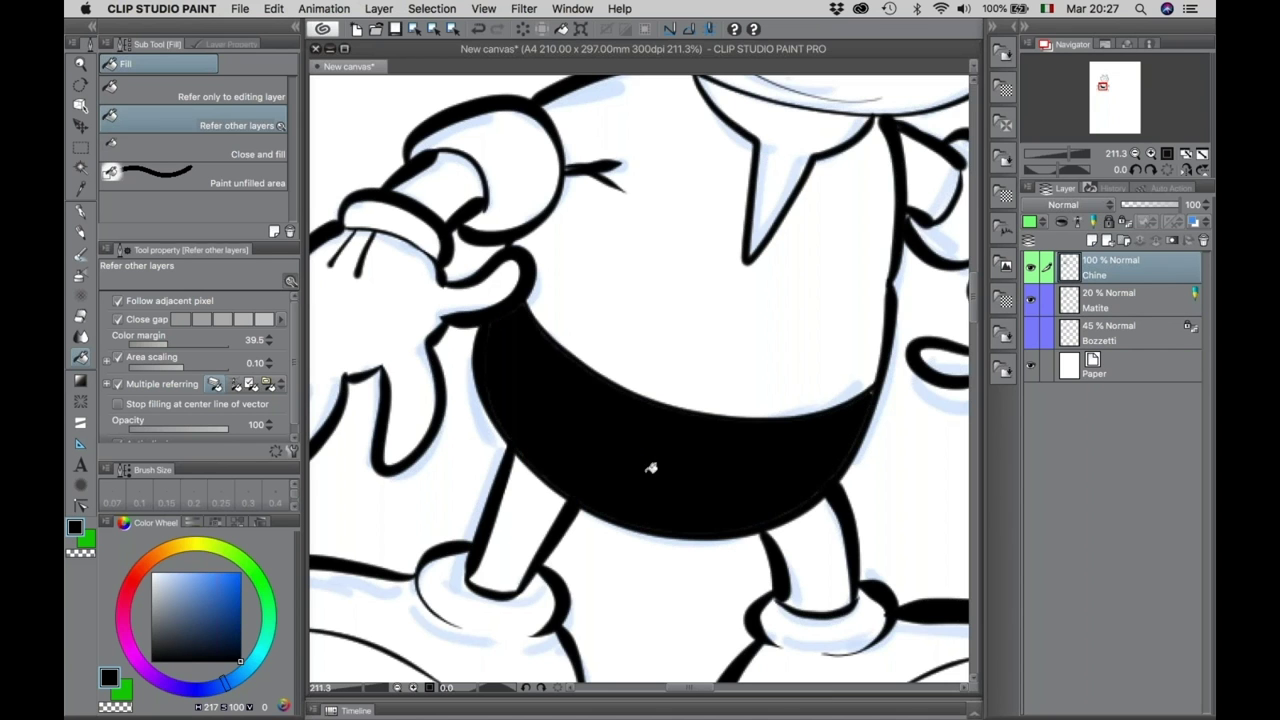
pyautogui.click(547, 504)
pyautogui.click(815, 541)
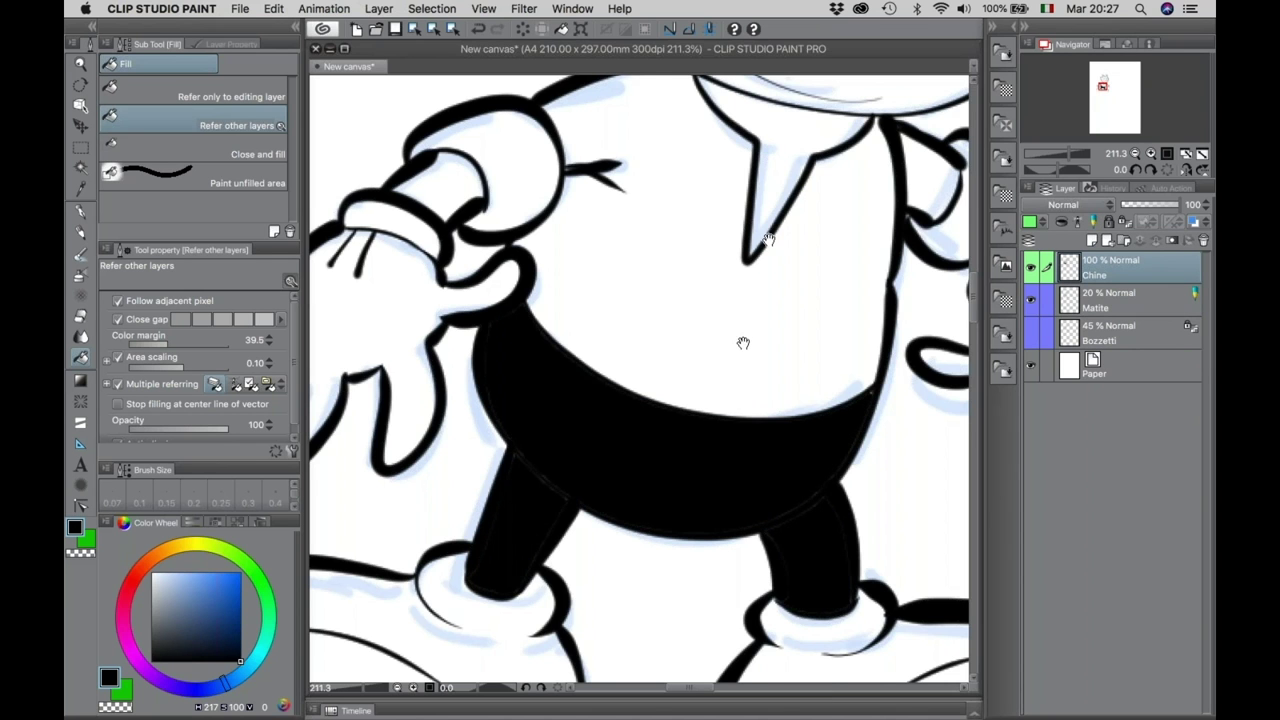
# Fill the pupils of both eyes black on the Chine layer.
pyautogui.moveTo(766, 251); pyautogui.dragTo(720, 458)
pyautogui.moveTo(786, 294); pyautogui.dragTo(638, 545)
pyautogui.click(598, 288)
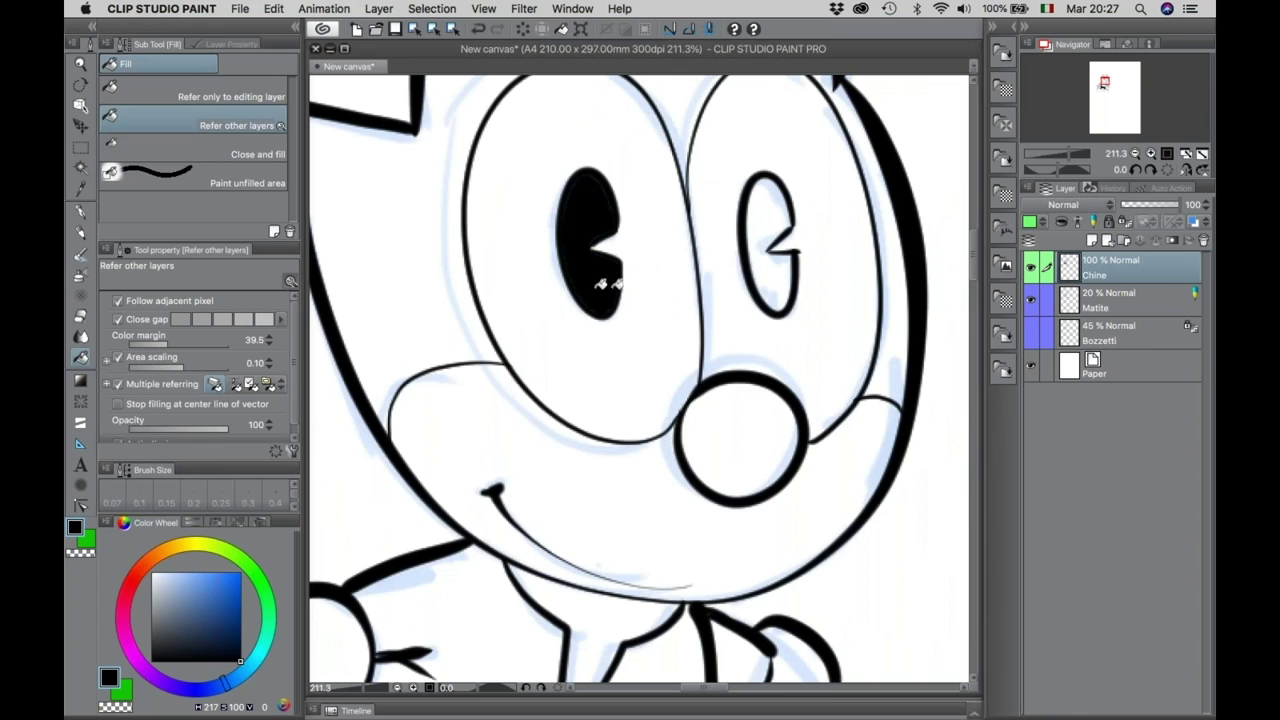
pyautogui.click(790, 275)
# Examine the filled pupils, trunks and right leg up close for gaps between the fill and the ink lines.
pyautogui.press('/')
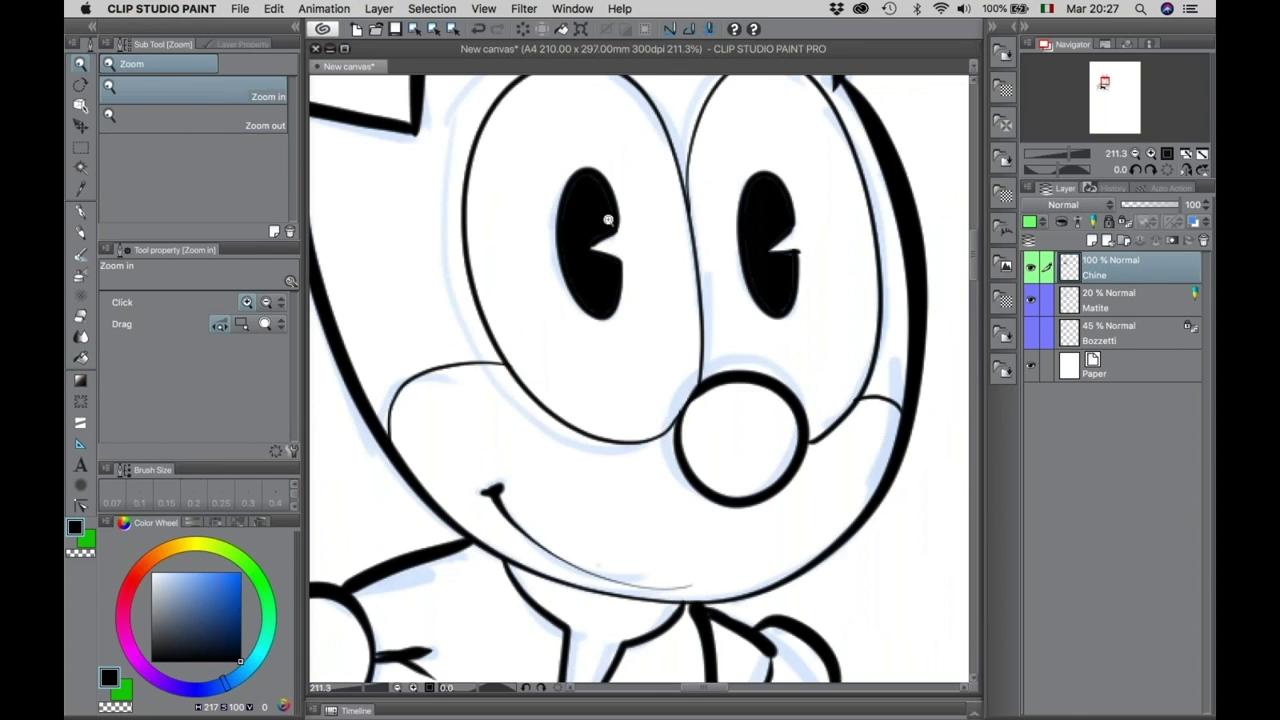
pyautogui.moveTo(588, 240); pyautogui.dragTo(608, 219)
pyautogui.scroll(-10, 608, 219)
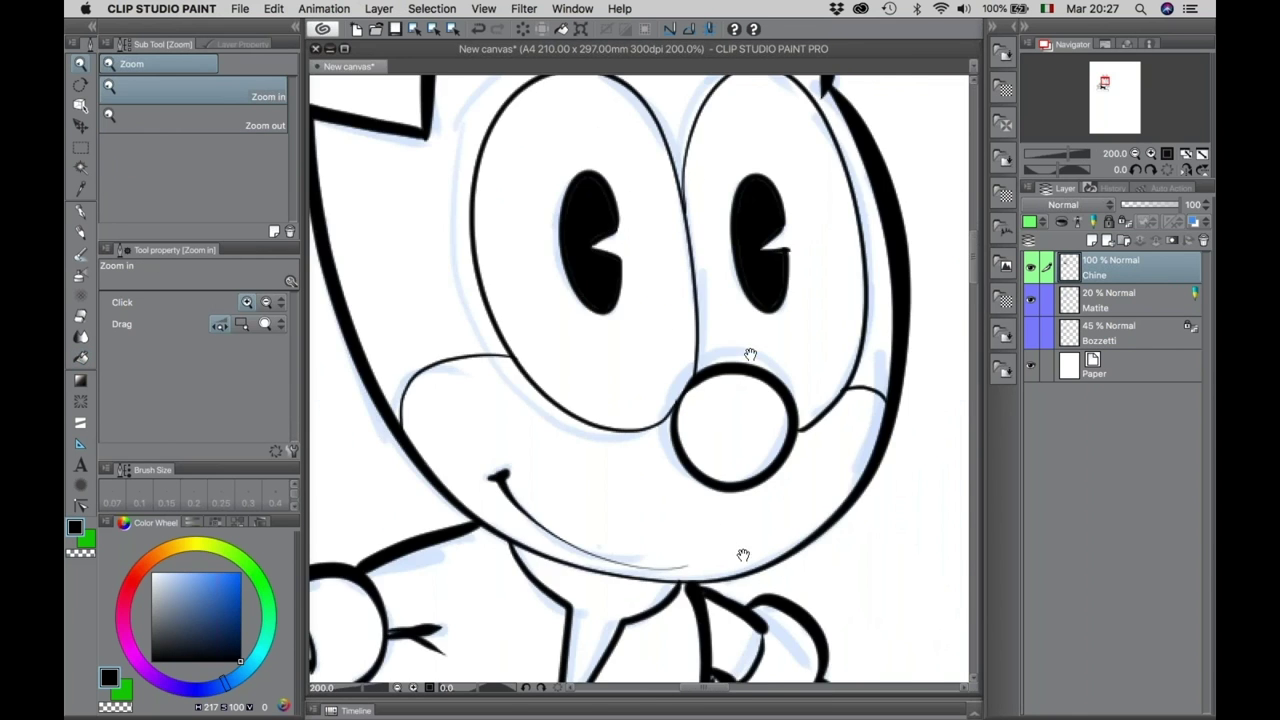
pyautogui.moveTo(720, 575); pyautogui.dragTo(703, 309)
pyautogui.moveTo(660, 436); pyautogui.dragTo(671, 316)
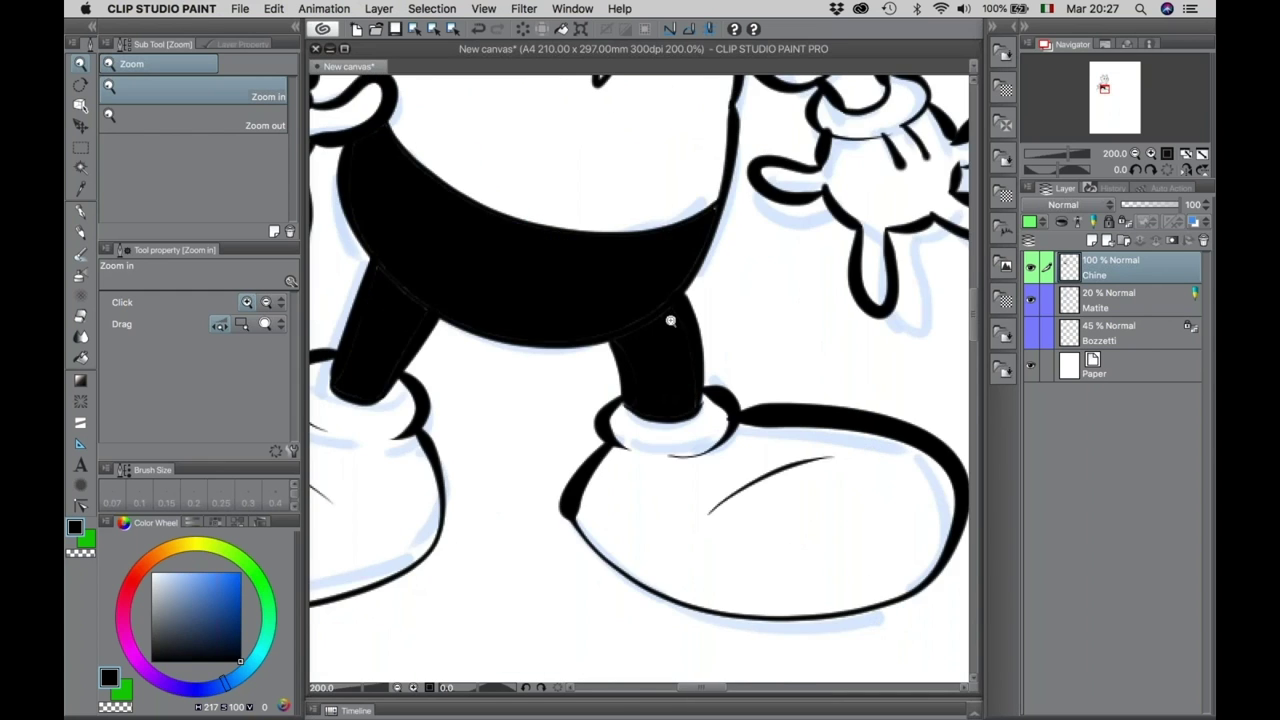
pyautogui.scroll(6, 671, 320)
pyautogui.scroll(-4, 660, 317)
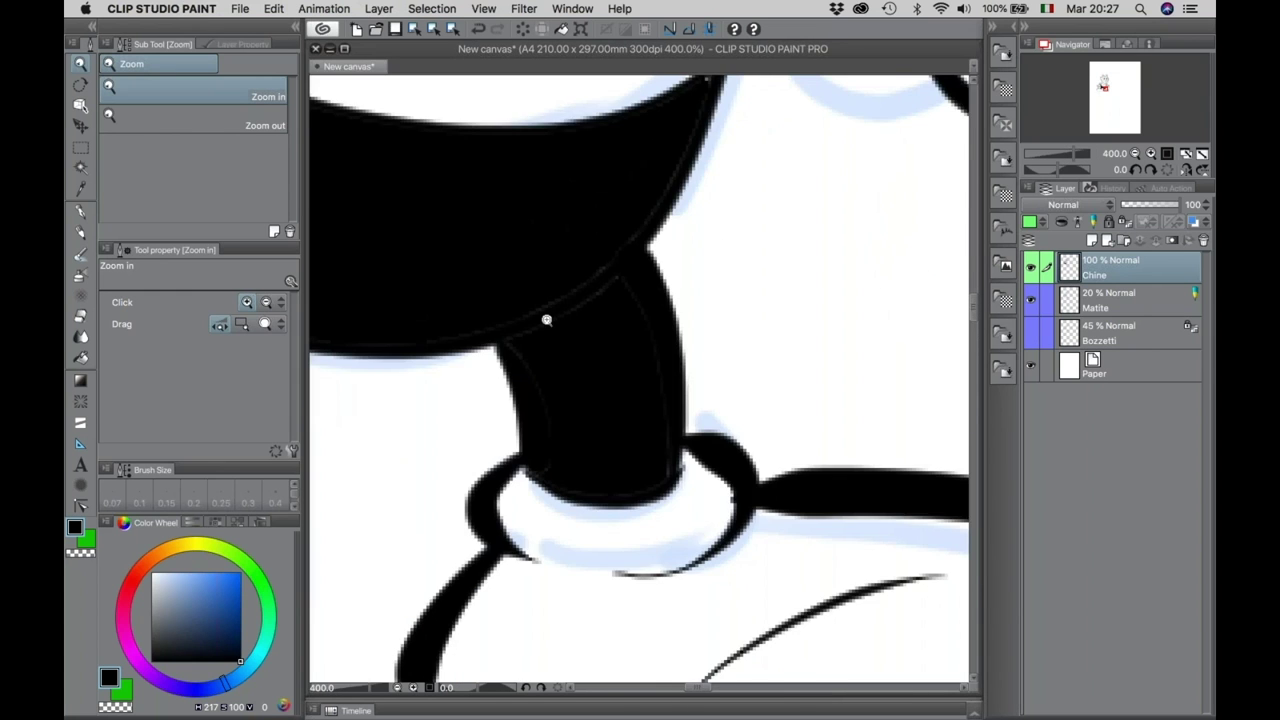
pyautogui.scroll(2, 546, 319)
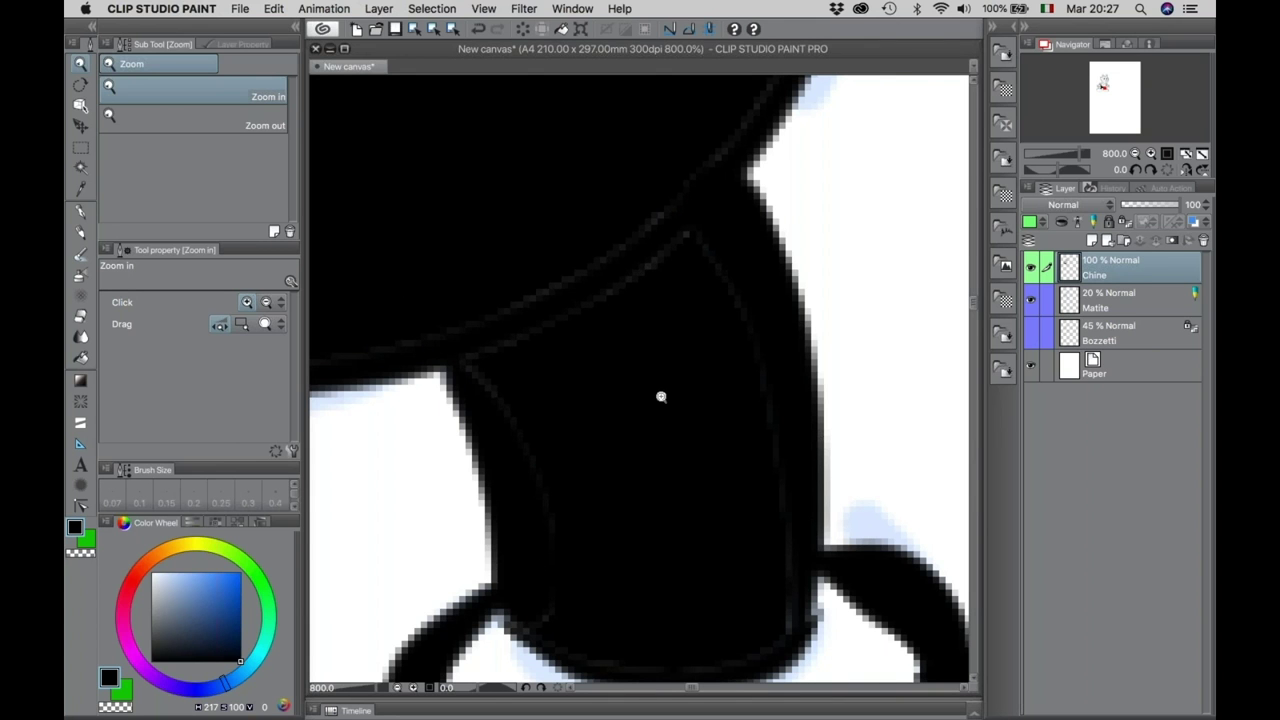
pyautogui.scroll(-2, 661, 397)
pyautogui.scroll(1, 655, 386)
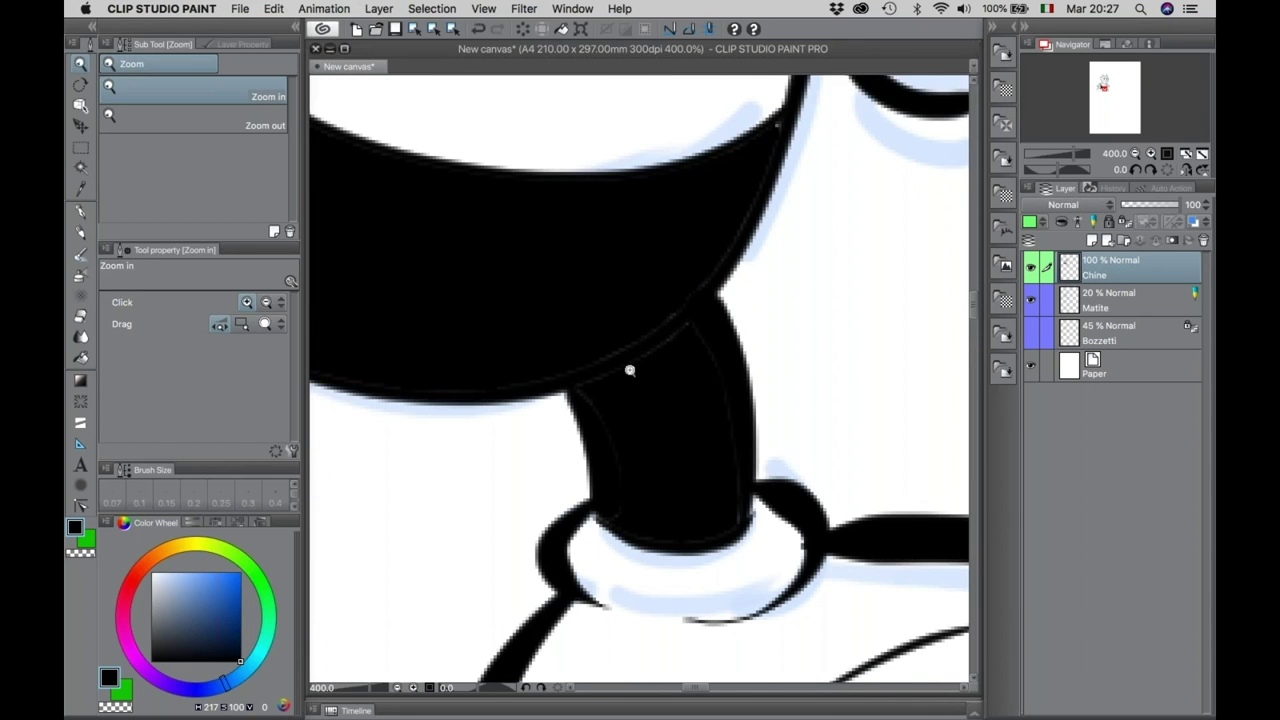
pyautogui.click(630, 370)
# Hide the Matite layer and undo the pupil, leg and trunks fills.
pyautogui.press('super+z')
pyautogui.press('super+z')
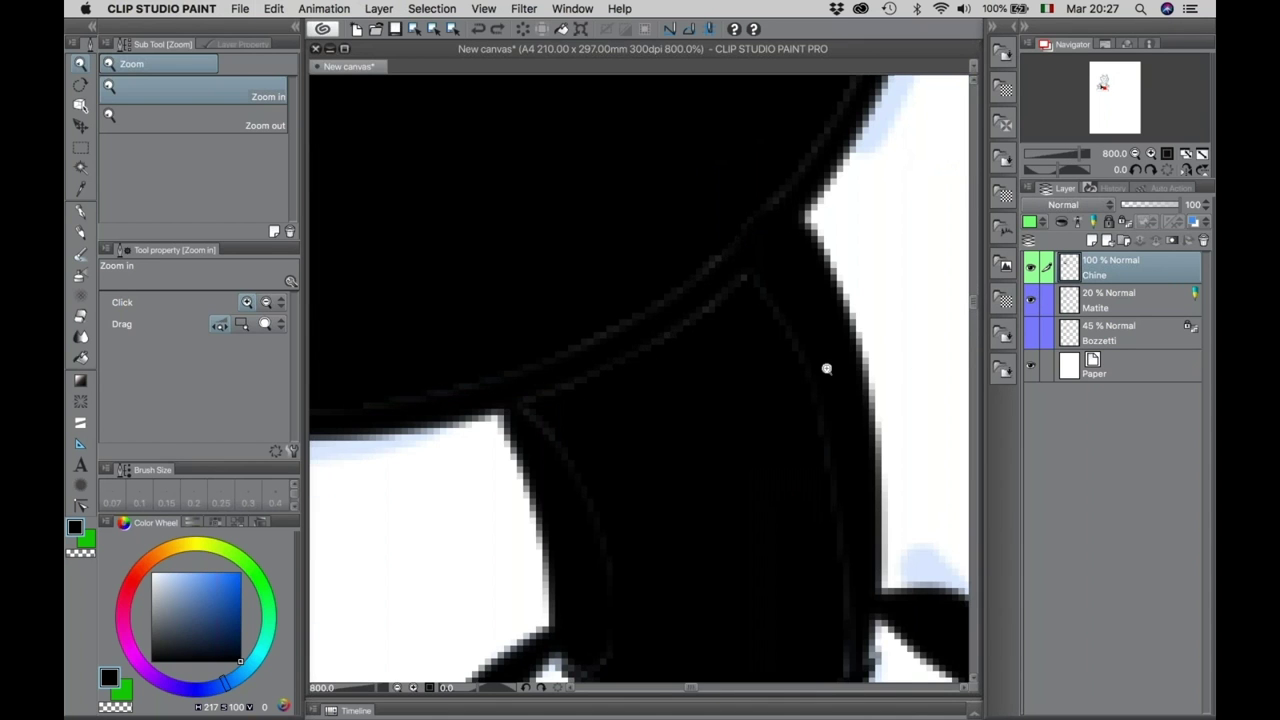
pyautogui.click(1031, 300)
pyautogui.press('super+z')
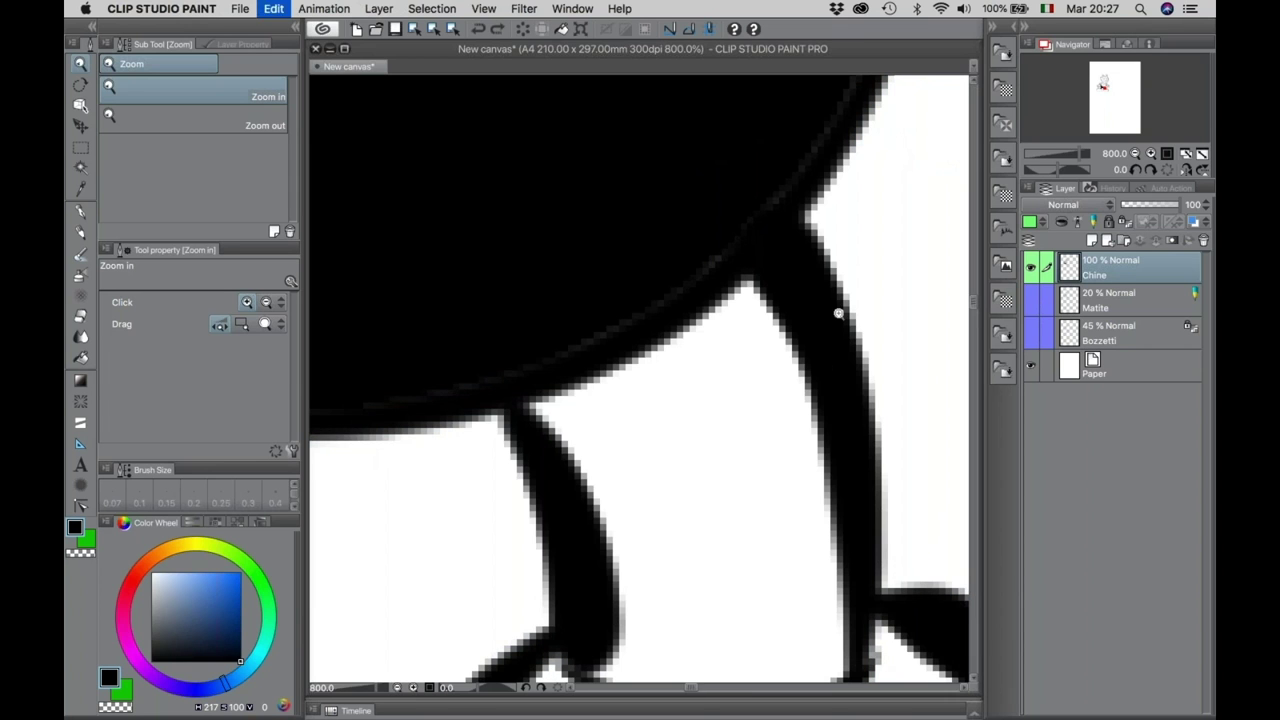
pyautogui.press('super+z')
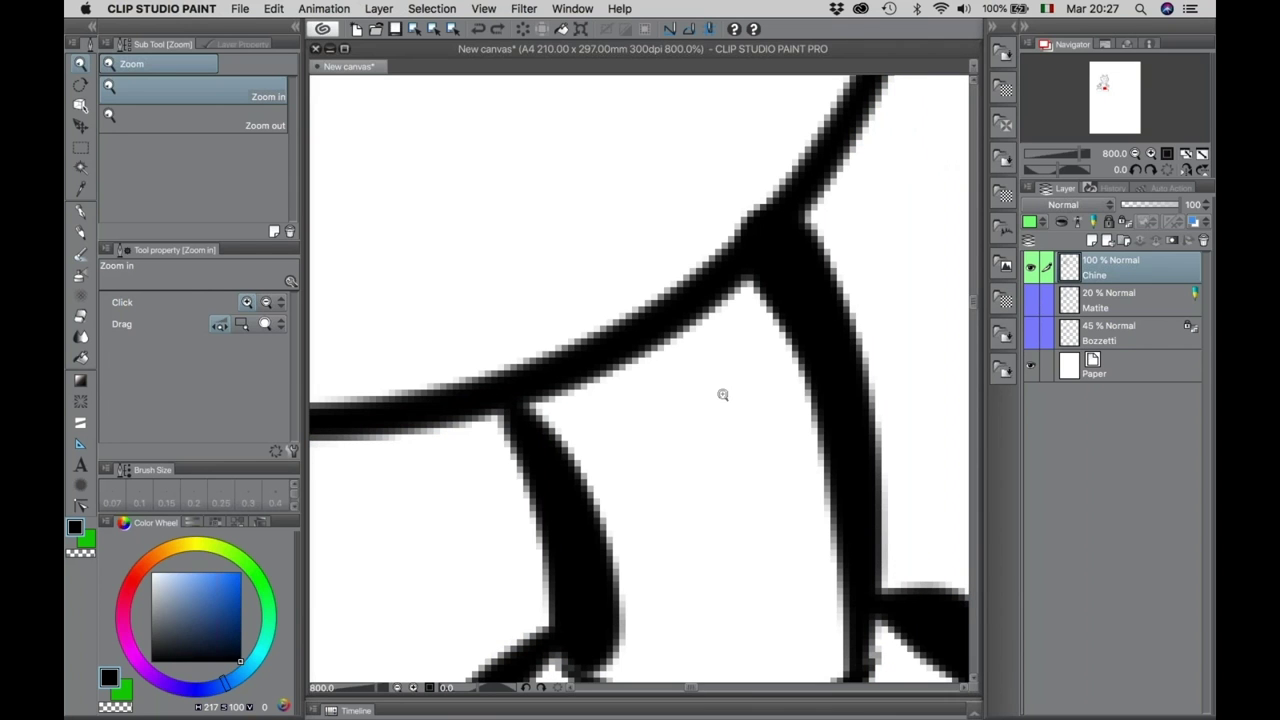
# Test a black fill on the right leg at area scaling 0.10, inspect its edge pixels and undo it.
pyautogui.press('g')
pyautogui.click(726, 400)
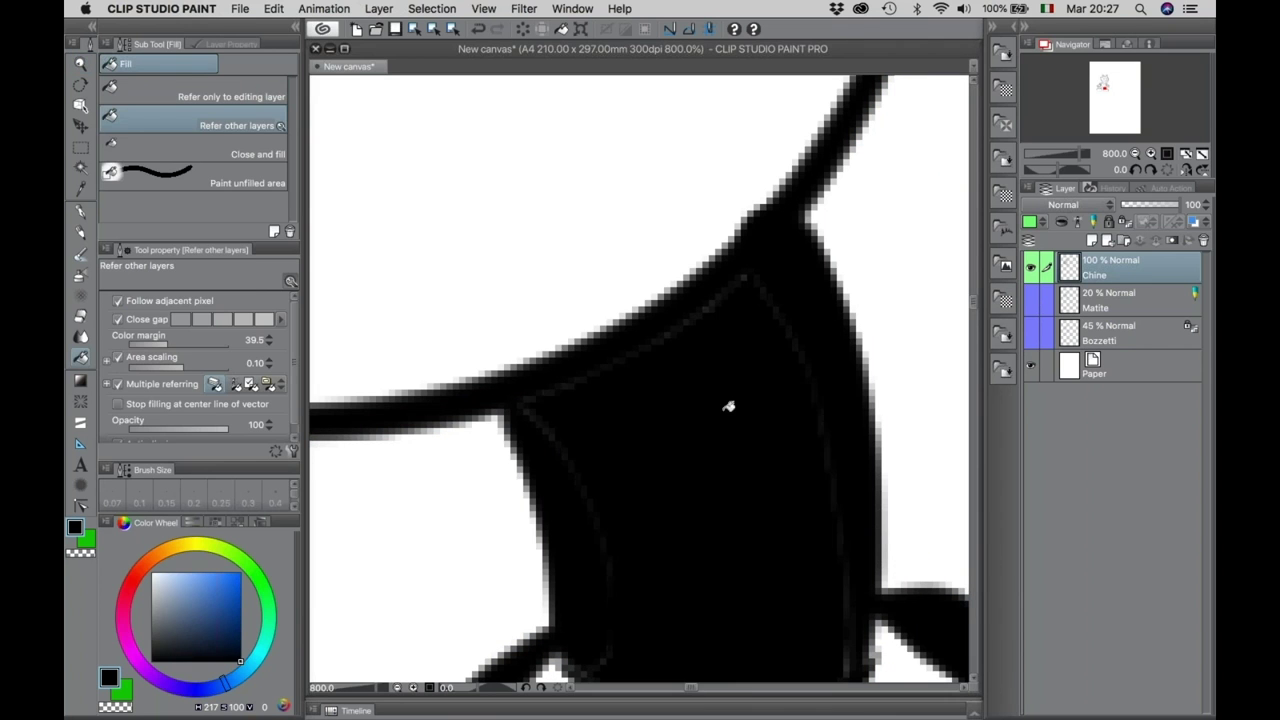
pyautogui.click(698, 352)
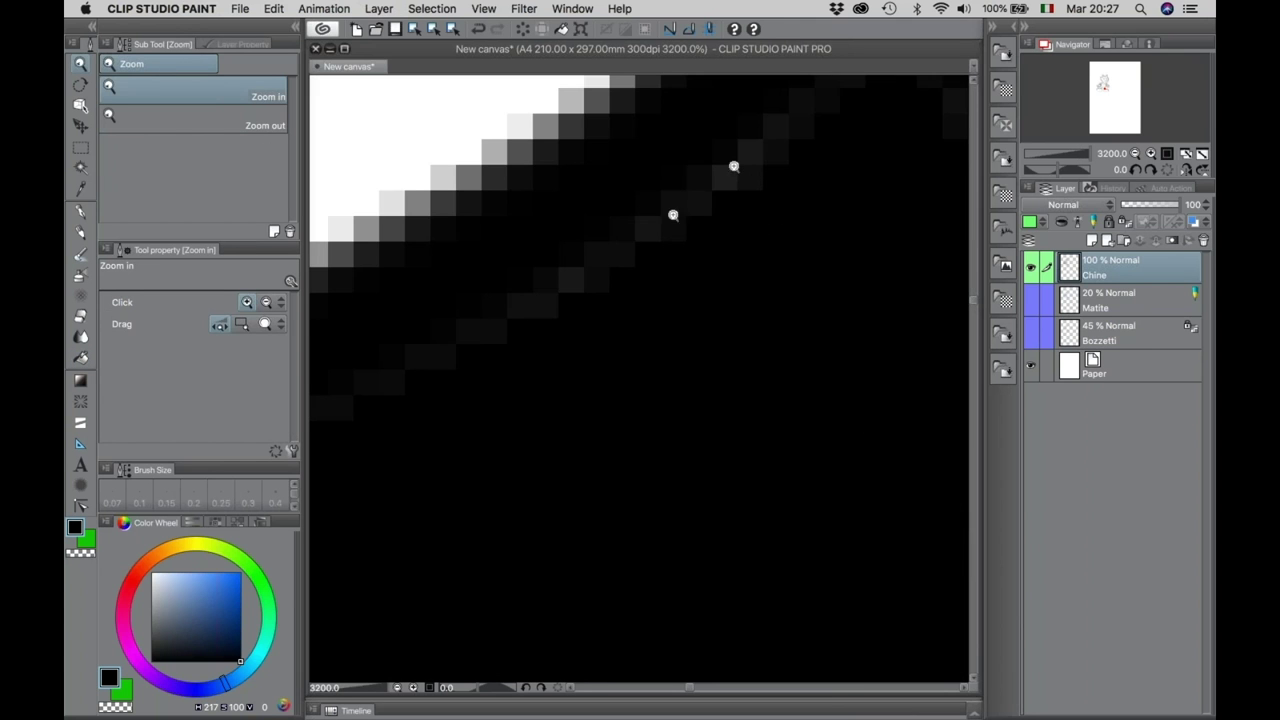
pyautogui.scroll(-5, 598, 313)
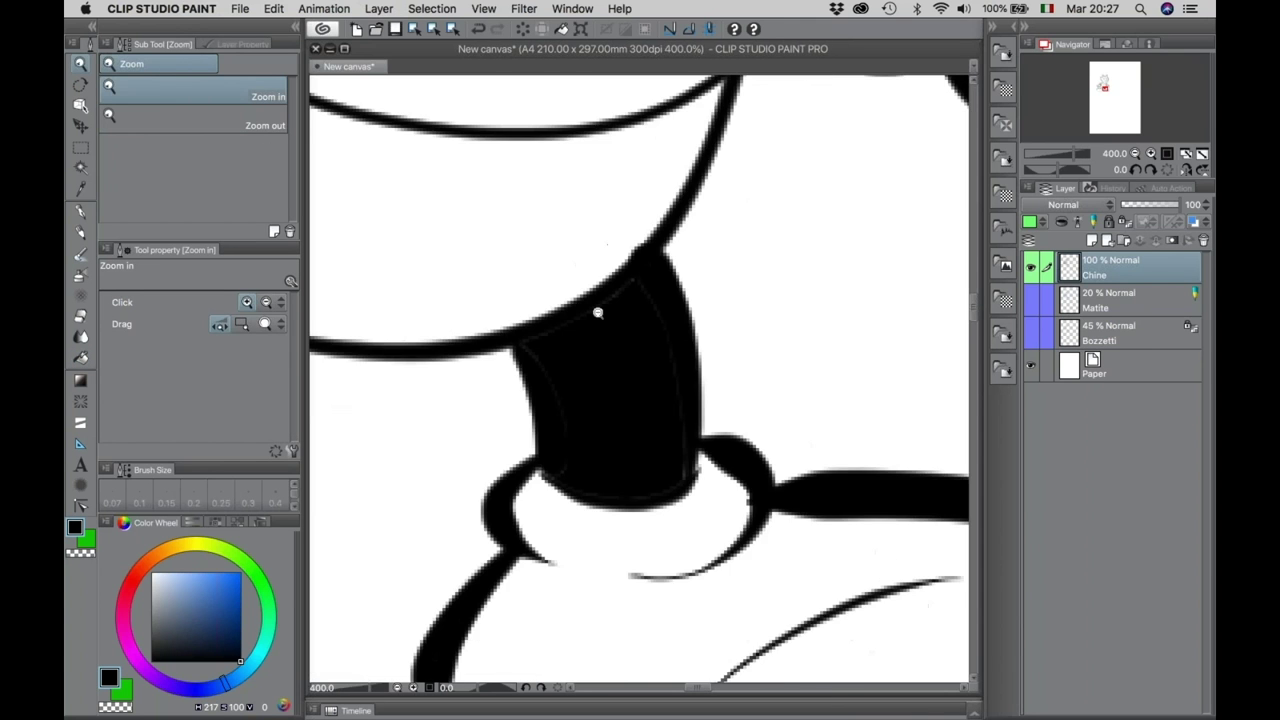
pyautogui.scroll(2, 600, 369)
pyautogui.press('g')
pyautogui.press('super+z')
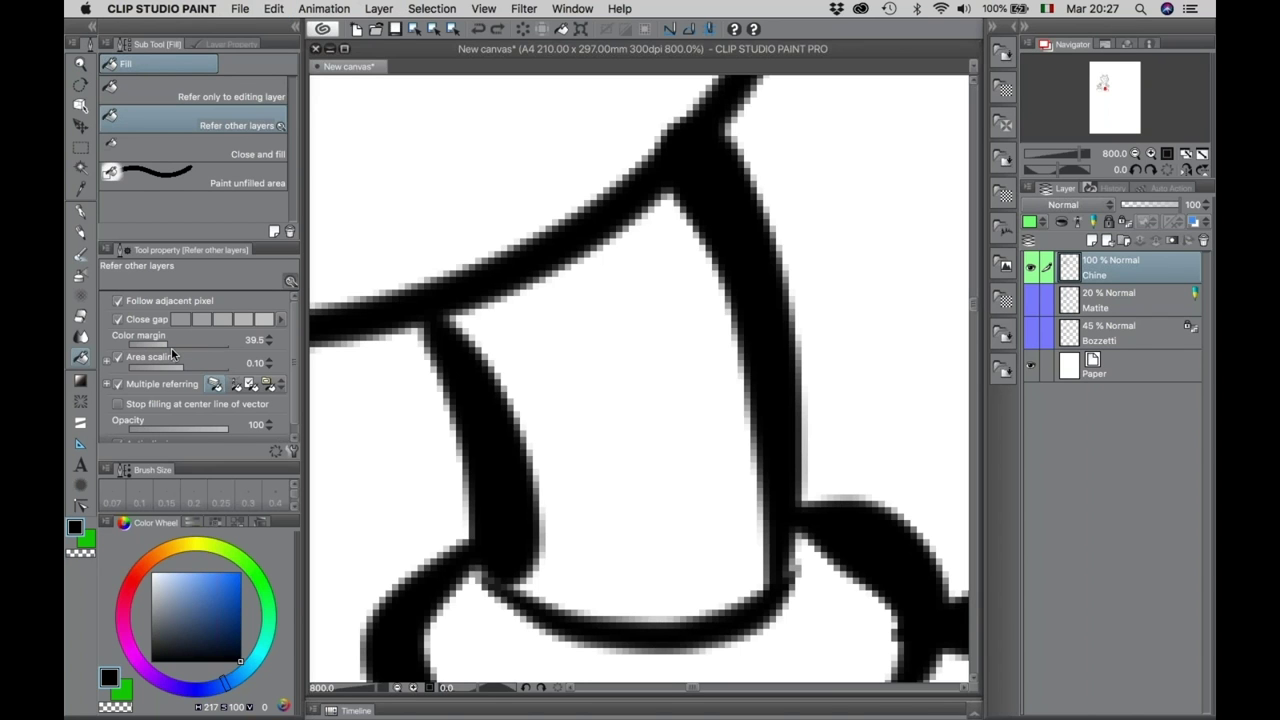
# Set the fill's area scaling to 0.26, test it on the right leg and undo the fill.
pyautogui.moveTo(187, 364); pyautogui.dragTo(191, 364)
pyautogui.click(590, 382)
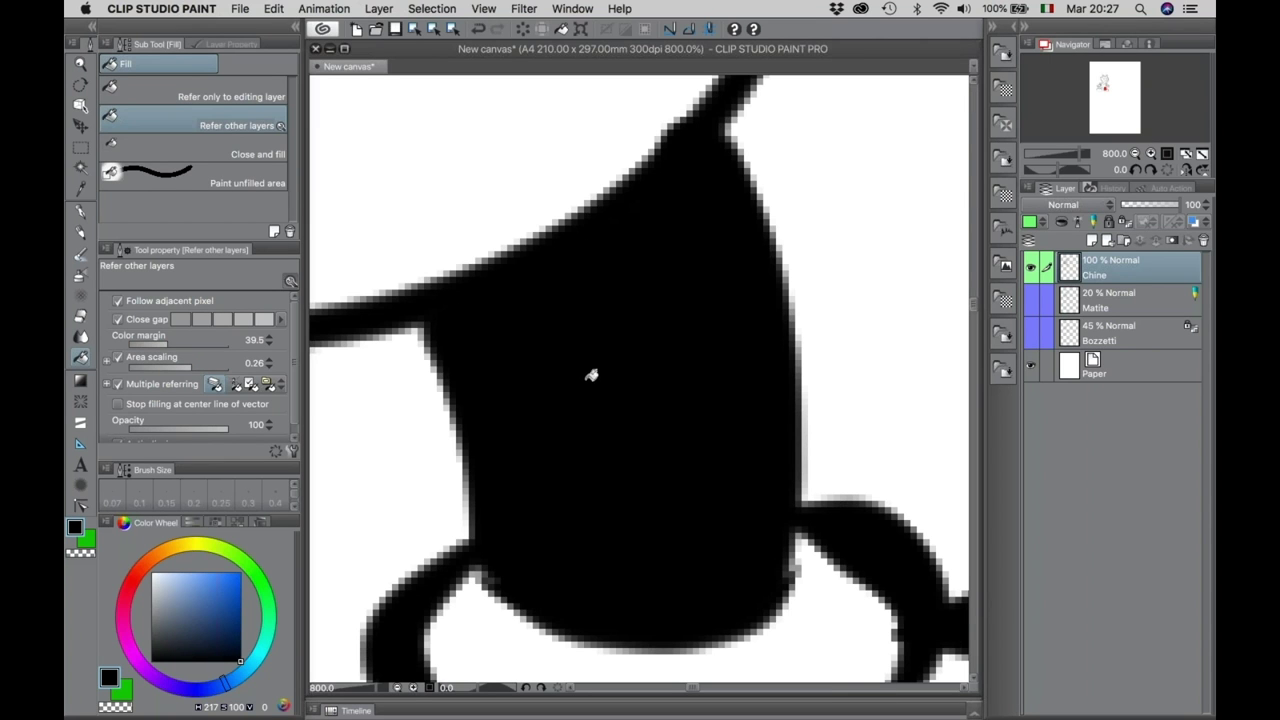
pyautogui.press('super+z')
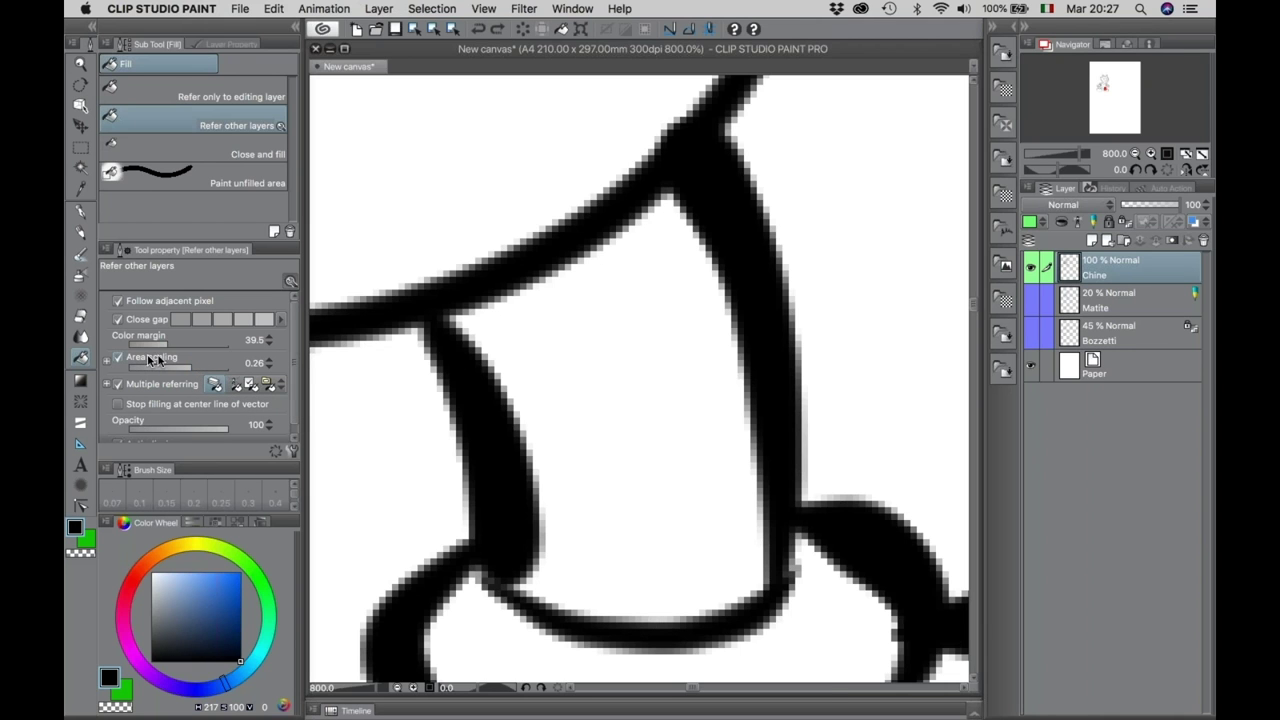
# Readjust the fill's area scaling slightly, fill the right leg black and check its edges up close.
pyautogui.moveTo(188, 365); pyautogui.dragTo(189, 365)
pyautogui.press('/')
pyautogui.click(583, 366)
pyautogui.click(578, 295)
pyautogui.click(578, 295)
pyautogui.keyDown('alt'); pyautogui.click(543, 209); pyautogui.keyUp('alt')
pyautogui.keyDown('alt'); pyautogui.click(515, 245); pyautogui.keyUp('alt')
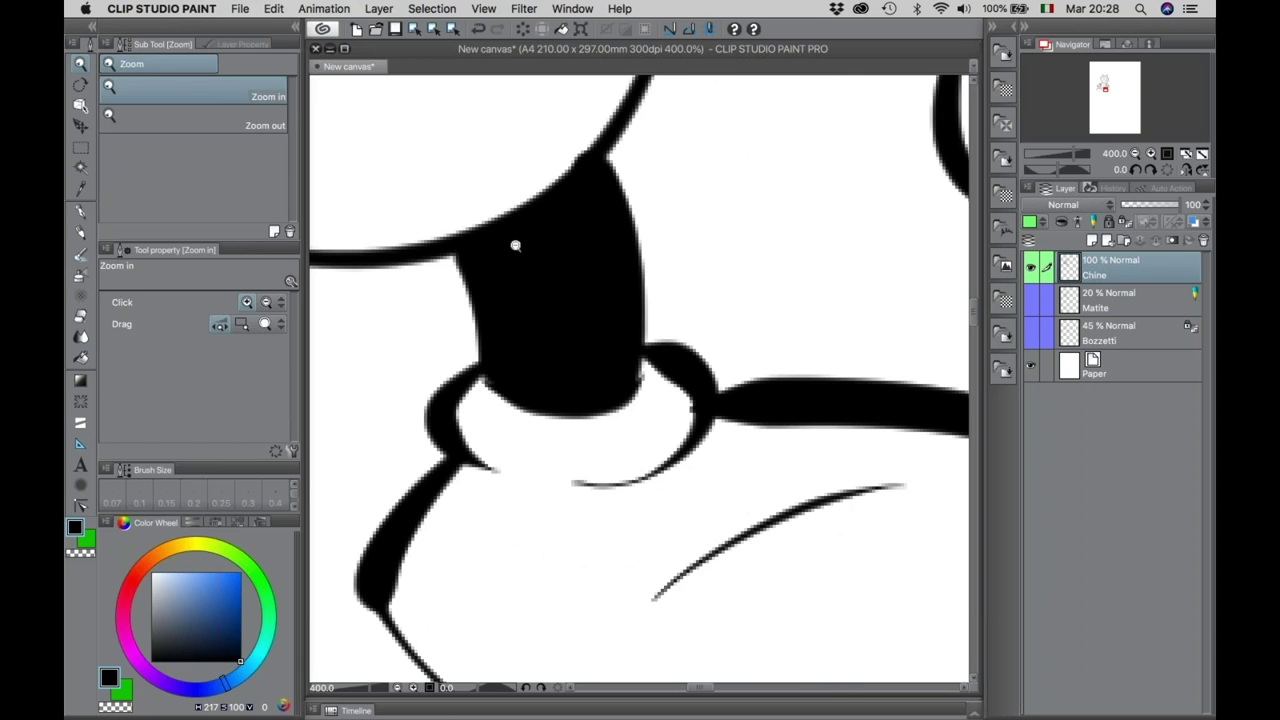
# Inspect the right leg's black fill where it meets the trunks outline up close and undo that fill.
pyautogui.click(515, 245)
pyautogui.keyDown('alt'); pyautogui.click(514, 249); pyautogui.keyUp('alt')
pyautogui.keyDown('alt'); pyautogui.click(514, 249); pyautogui.keyUp('alt')
pyautogui.keyDown('alt'); pyautogui.click(514, 221); pyautogui.keyUp('alt')
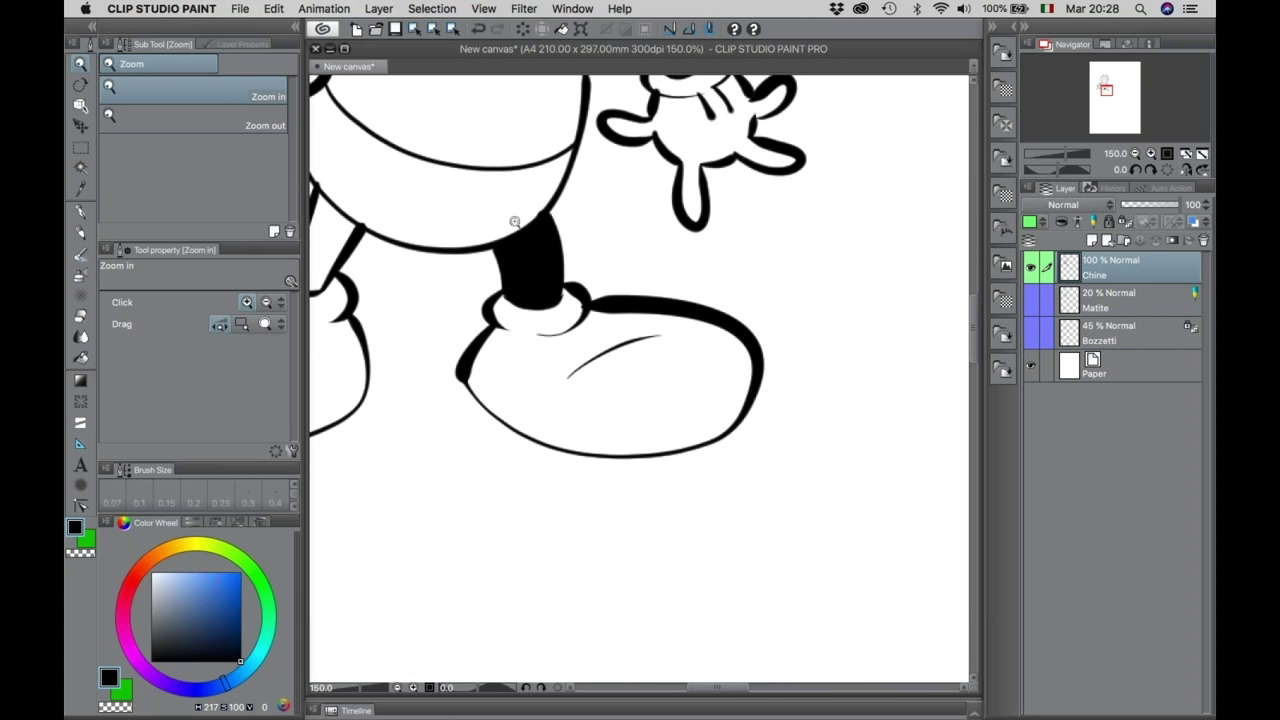
pyautogui.keyDown('alt'); pyautogui.click(514, 221); pyautogui.keyUp('alt')
pyautogui.click(514, 215)
pyautogui.click(520, 214)
pyautogui.click(590, 255)
pyautogui.click(590, 255)
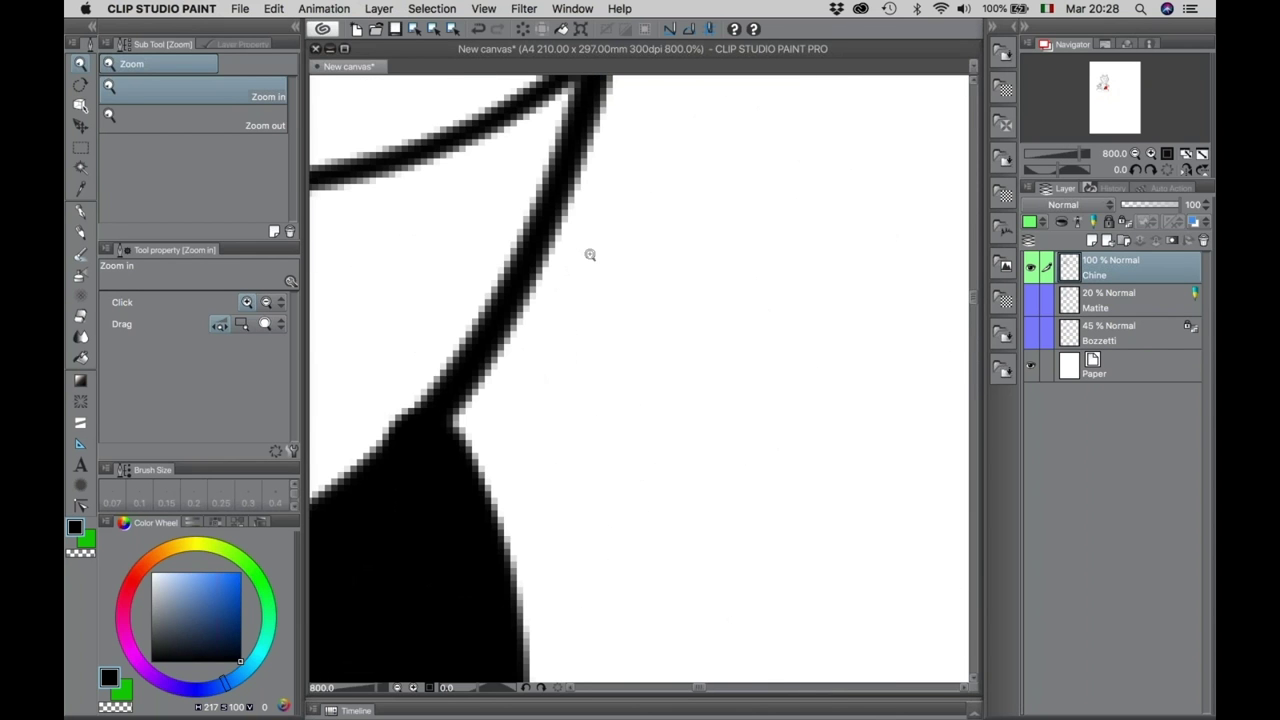
pyautogui.keyDown('alt'); pyautogui.click(590, 255); pyautogui.keyUp('alt')
pyautogui.hscroll(-5, 589, 371)
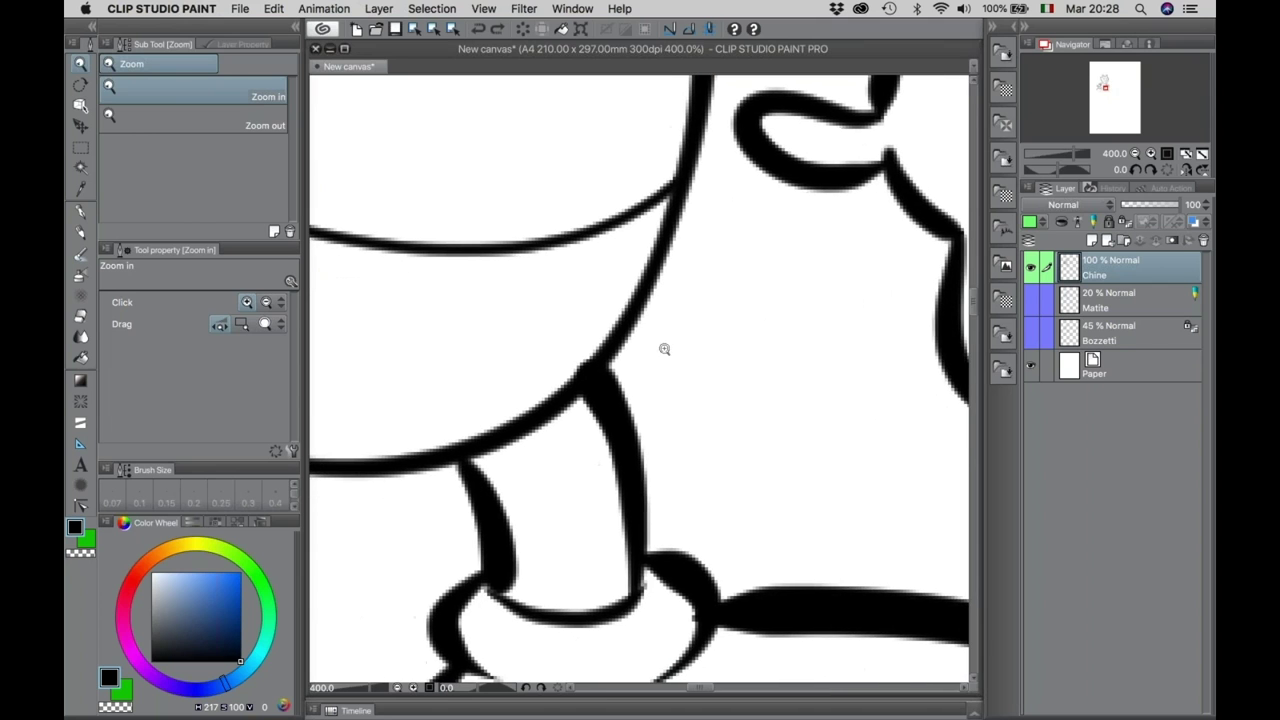
# Try erasing a short gap across the trunks' right outline with the G-pen in transparent colour, inspect it and undo it.
pyautogui.press('p')
pyautogui.click(120, 708)
pyautogui.moveTo(655, 264); pyautogui.dragTo(668, 240)
pyautogui.press('super+z')
pyautogui.press('super+y')
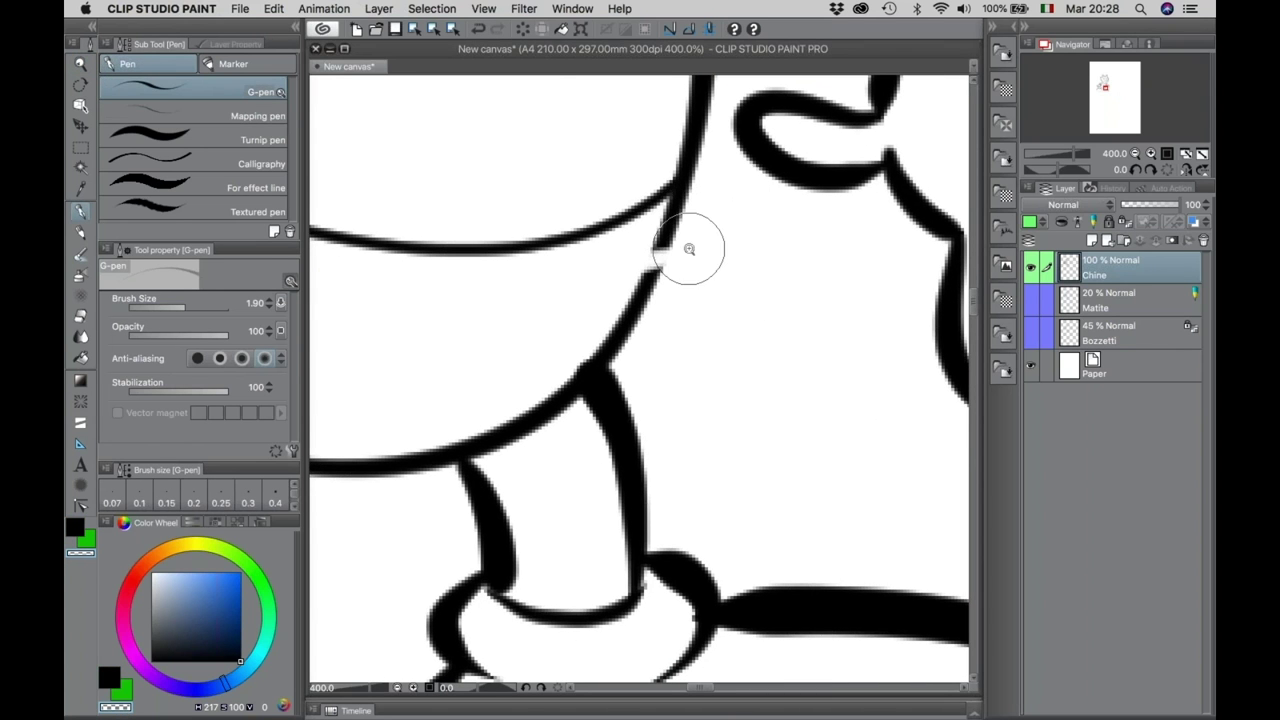
pyautogui.press('/')
pyautogui.keyDown('alt'); pyautogui.click(592, 337); pyautogui.keyUp('alt')
pyautogui.doubleClick(621, 304)
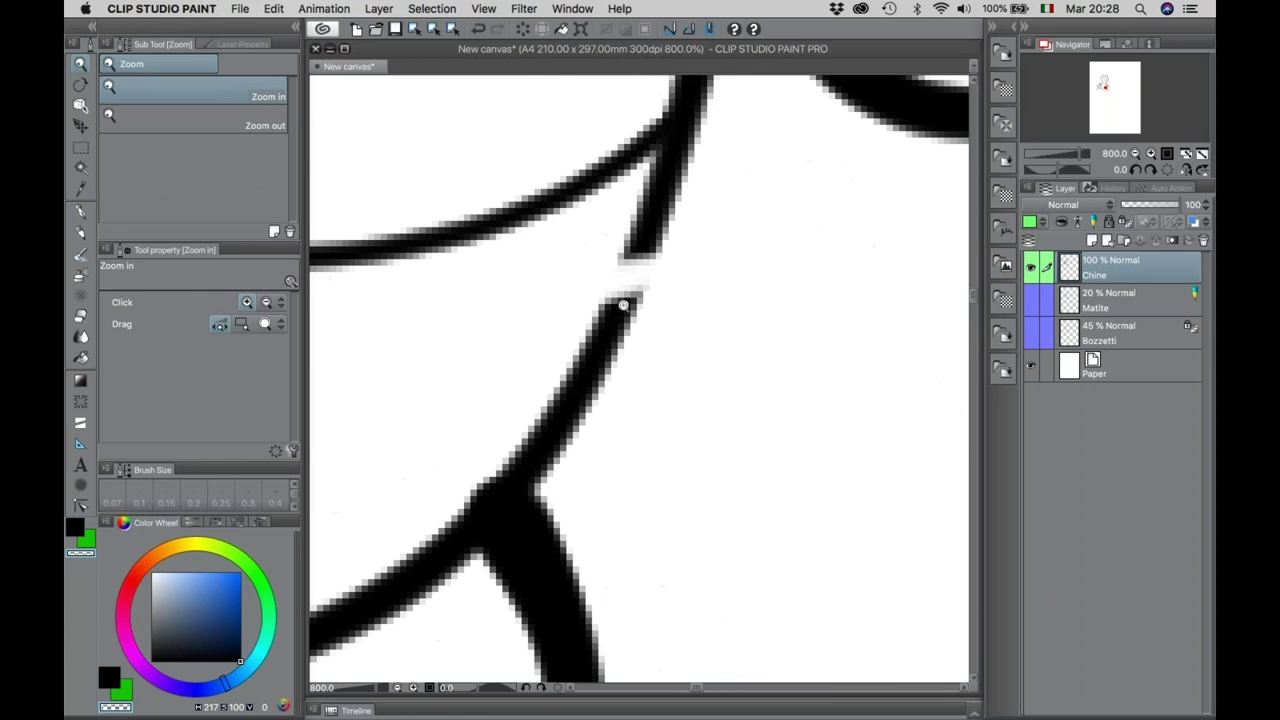
pyautogui.press('super+z')
# Erase a narrower gap across the trunks' right outline with the G-pen in transparent colour at brush size 1.90.
pyautogui.click(630, 278)
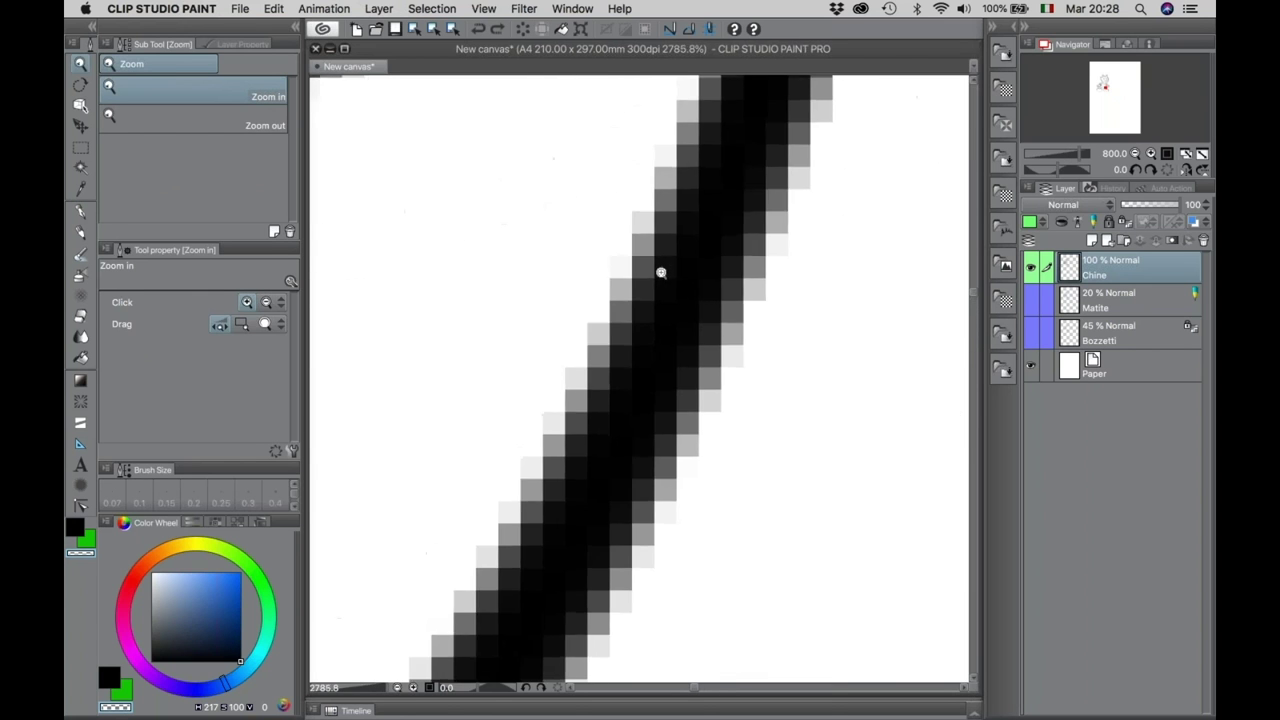
pyautogui.click(80, 212)
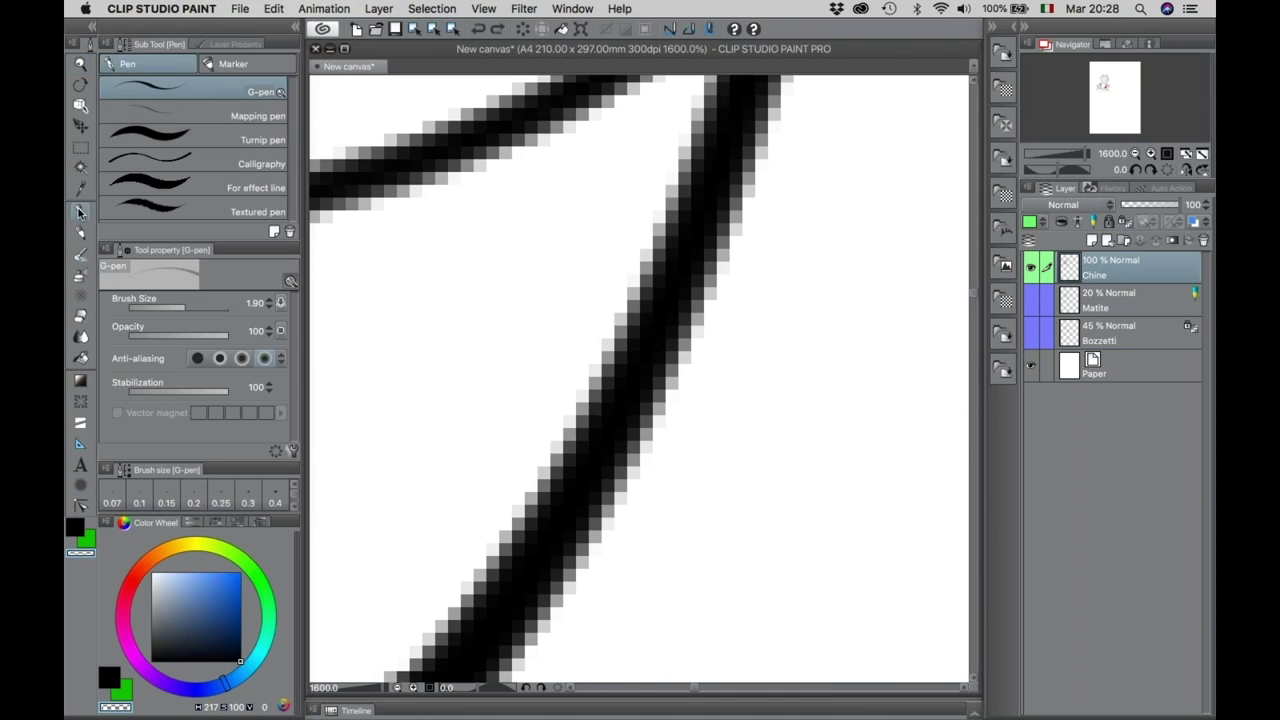
pyautogui.press('super+shift+z')
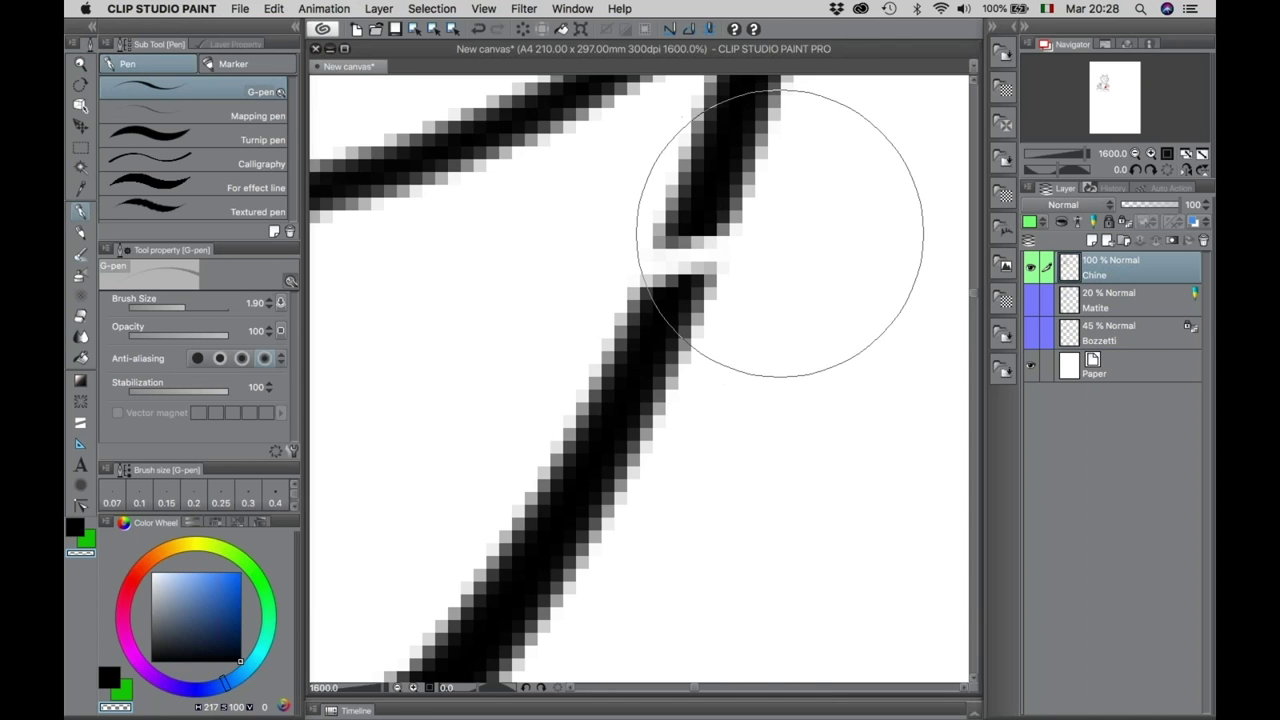
# Set the fill's Close gap to its narrowest level, select black, test the fill on the trunks and undo it.
pyautogui.press('g')
pyautogui.scroll(-10, 630, 296)
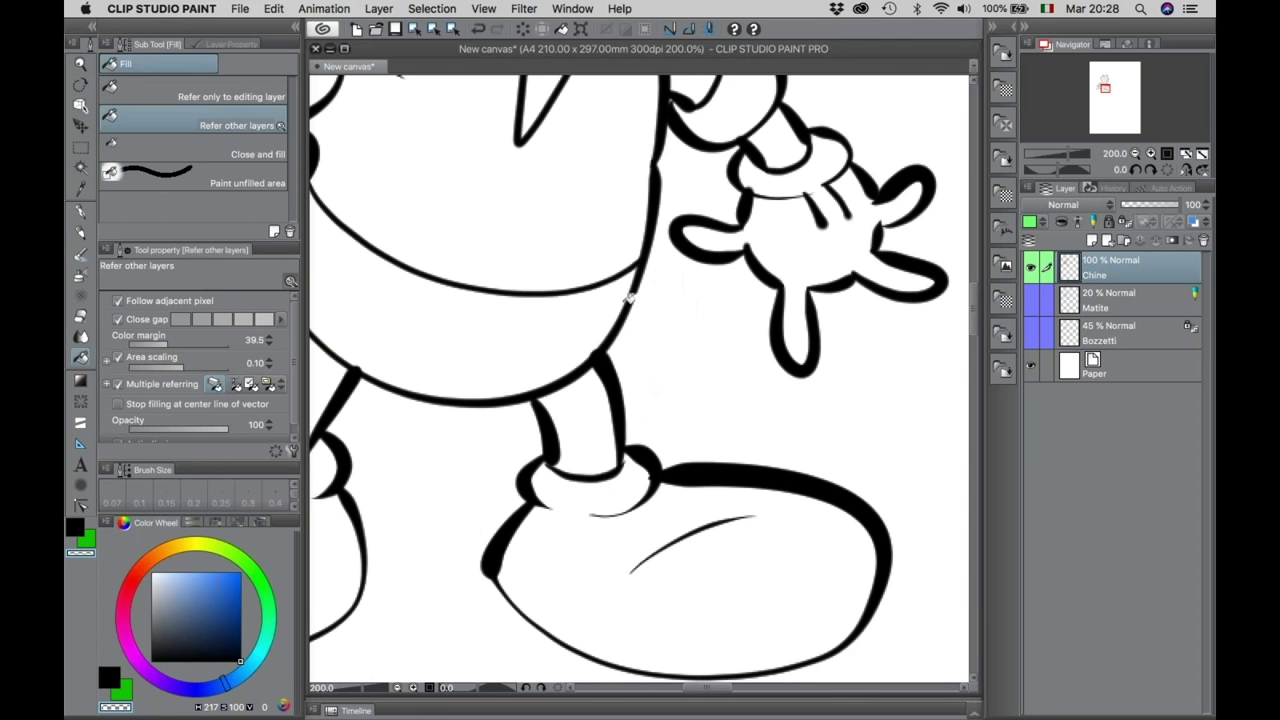
pyautogui.click(181, 320)
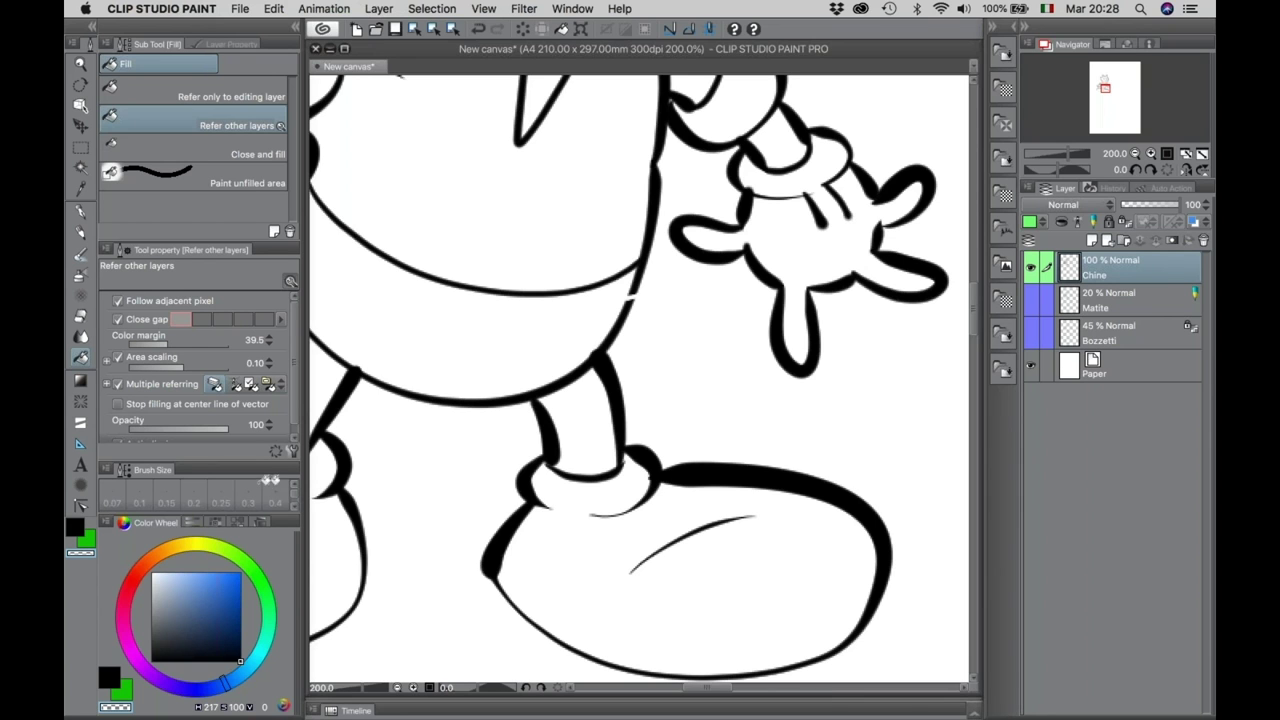
pyautogui.click(78, 527)
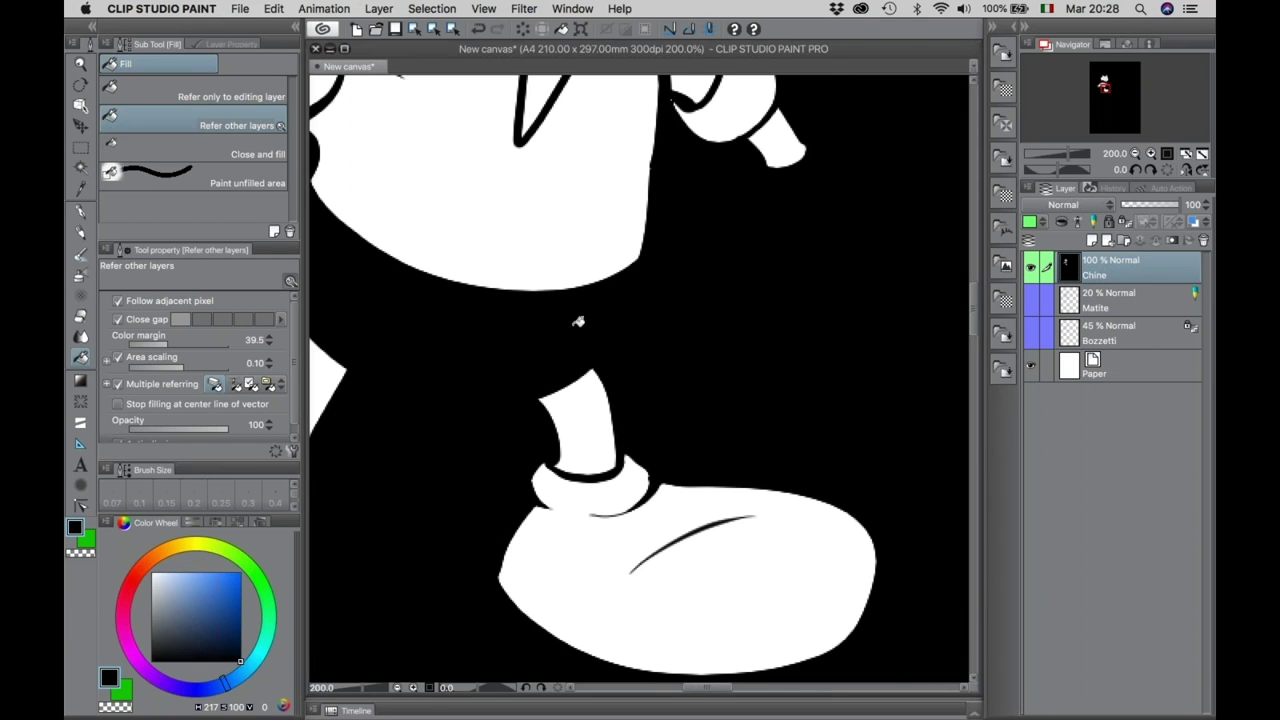
pyautogui.press('super+z')
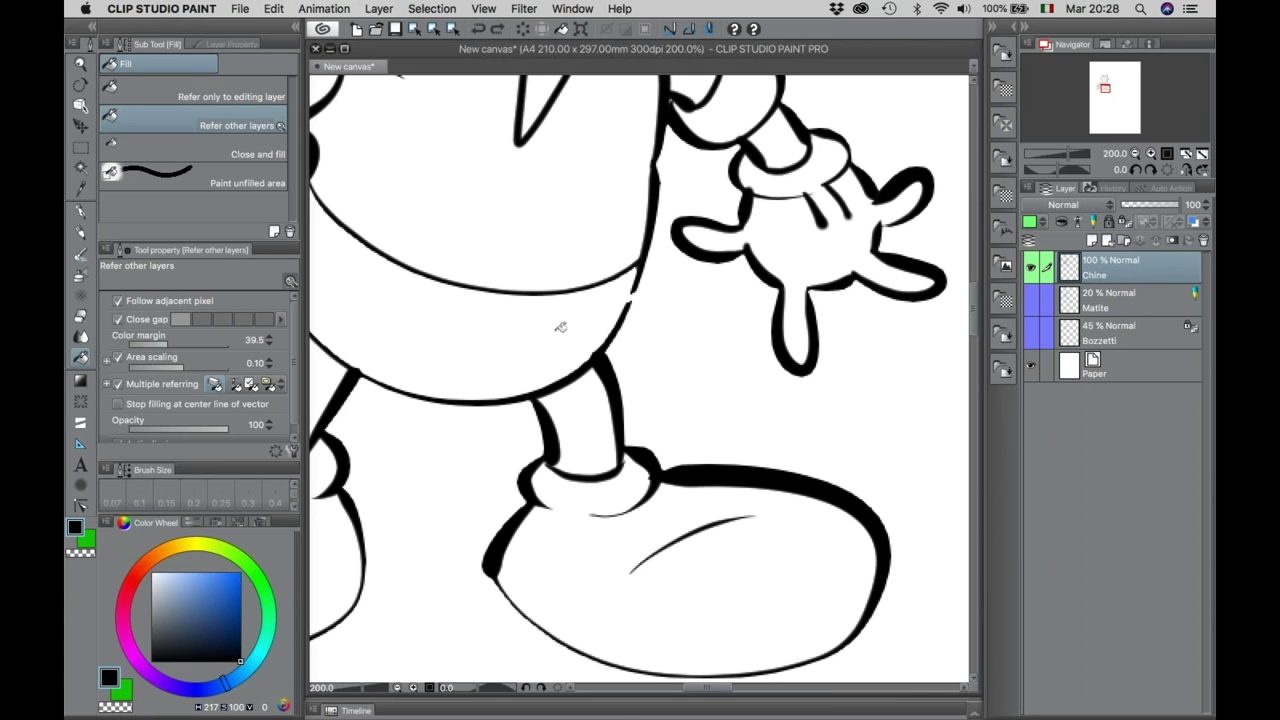
pyautogui.click(489, 341)
pyautogui.press('super+z')
# Set the fill's Close gap to its widest level, test a black fill on the trunks and undo it.
pyautogui.click(268, 319)
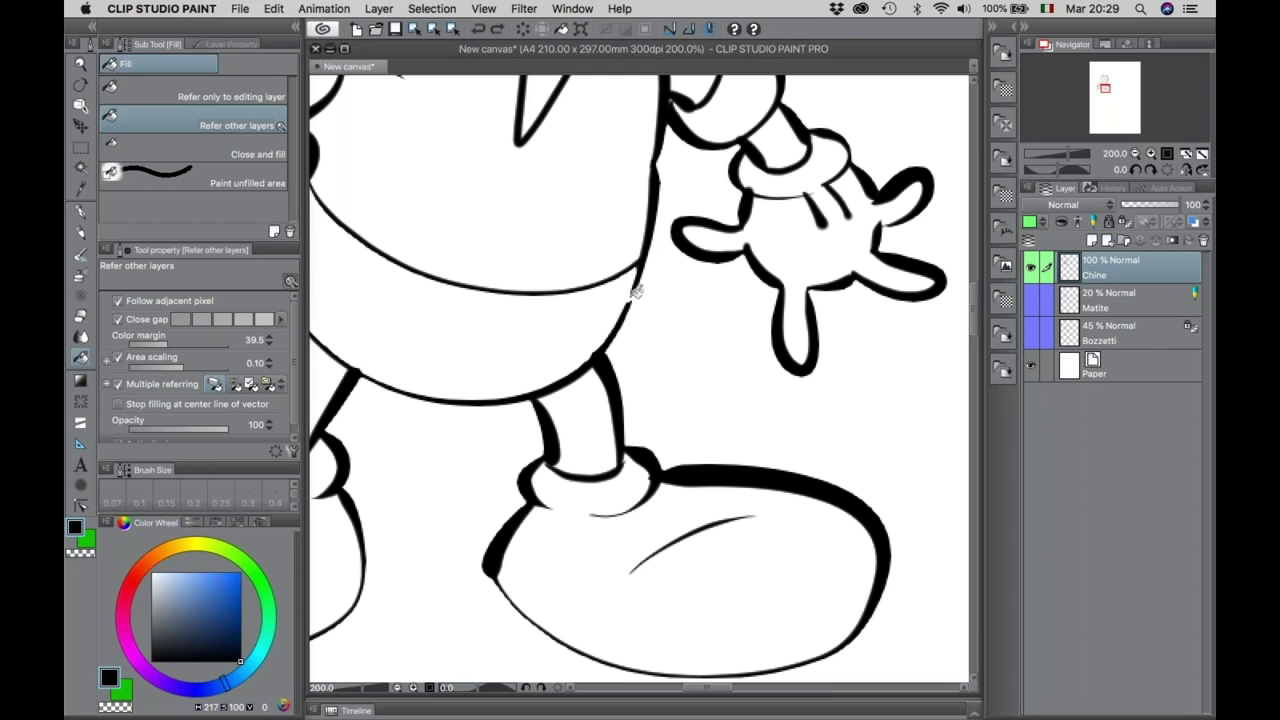
pyautogui.click(281, 320)
pyautogui.click(522, 330)
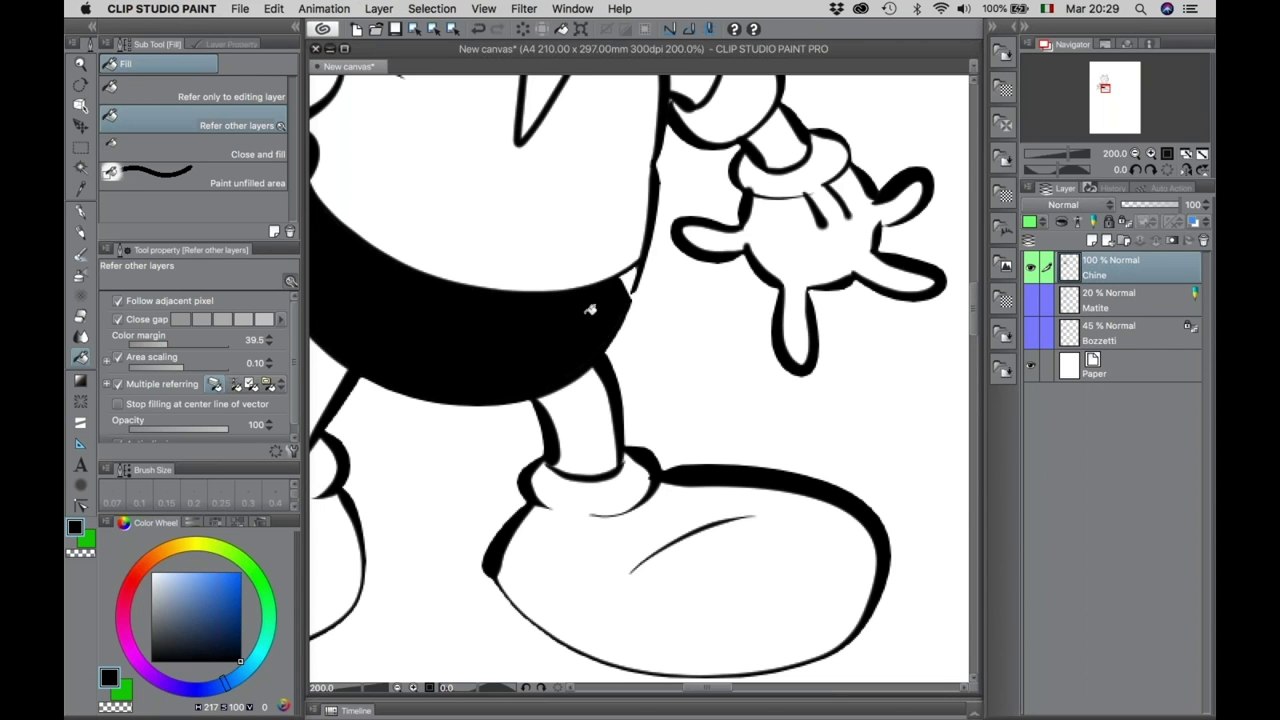
pyautogui.moveTo(574, 323); pyautogui.dragTo(729, 289)
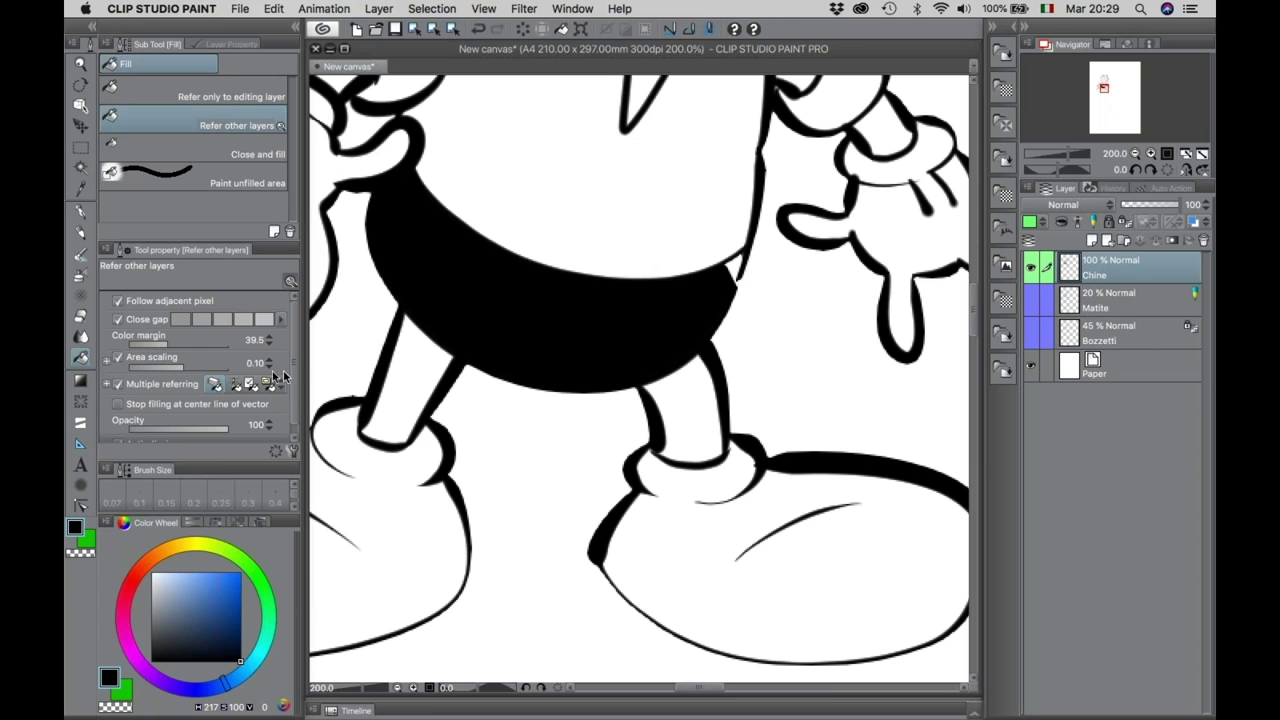
pyautogui.press('super+z')
# Lower the fill's Close gap by one level, fill the trunks black and inspect the closed gap up close.
pyautogui.click(243, 319)
pyautogui.click(608, 325)
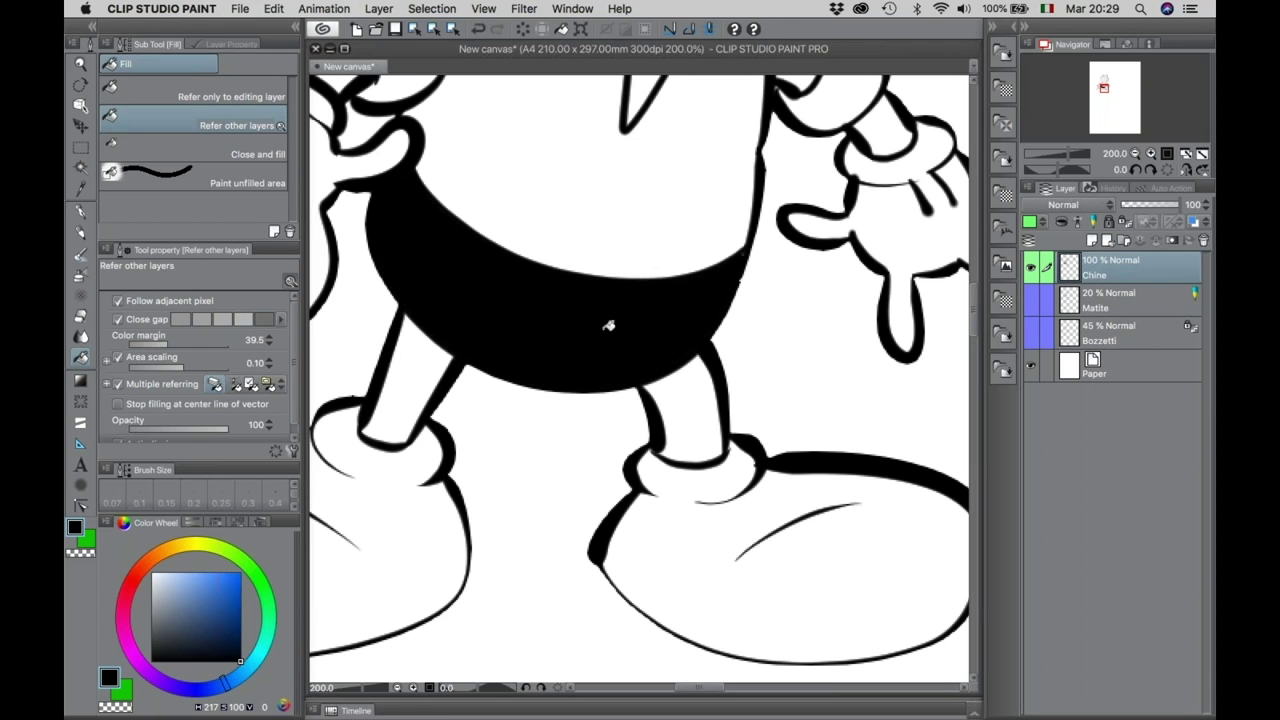
pyautogui.press('super+z')
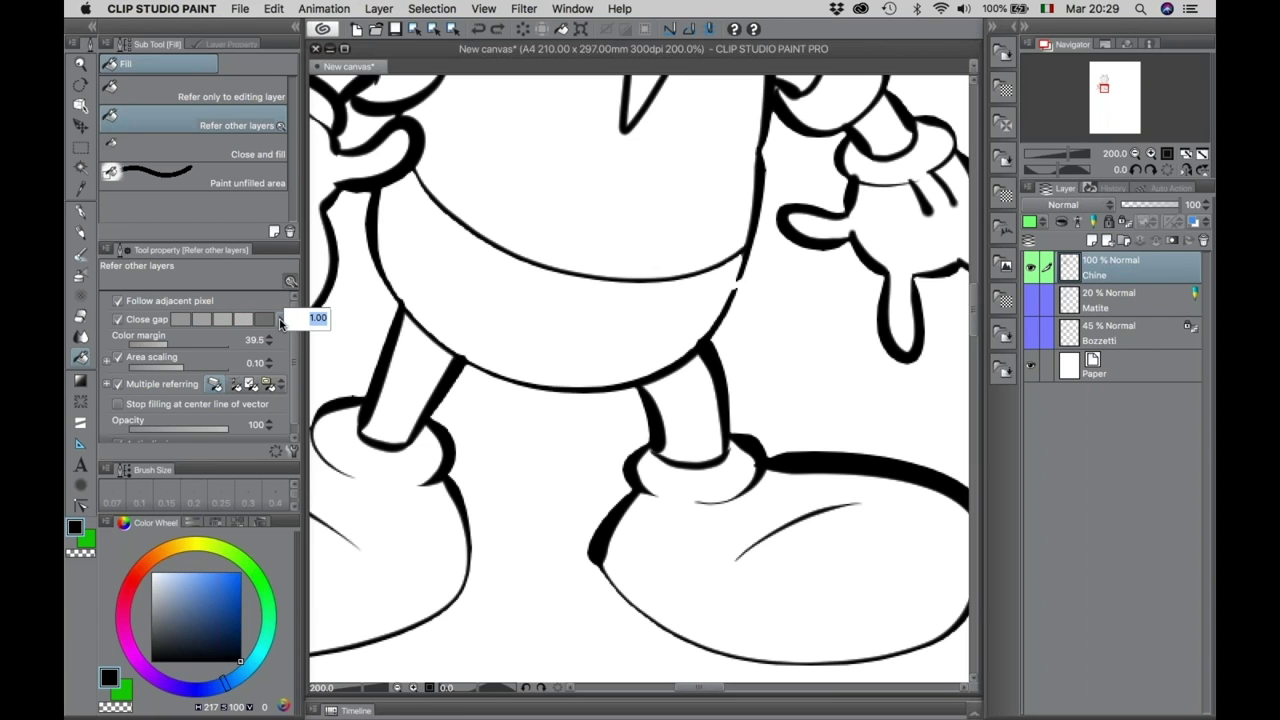
pyautogui.click(625, 329)
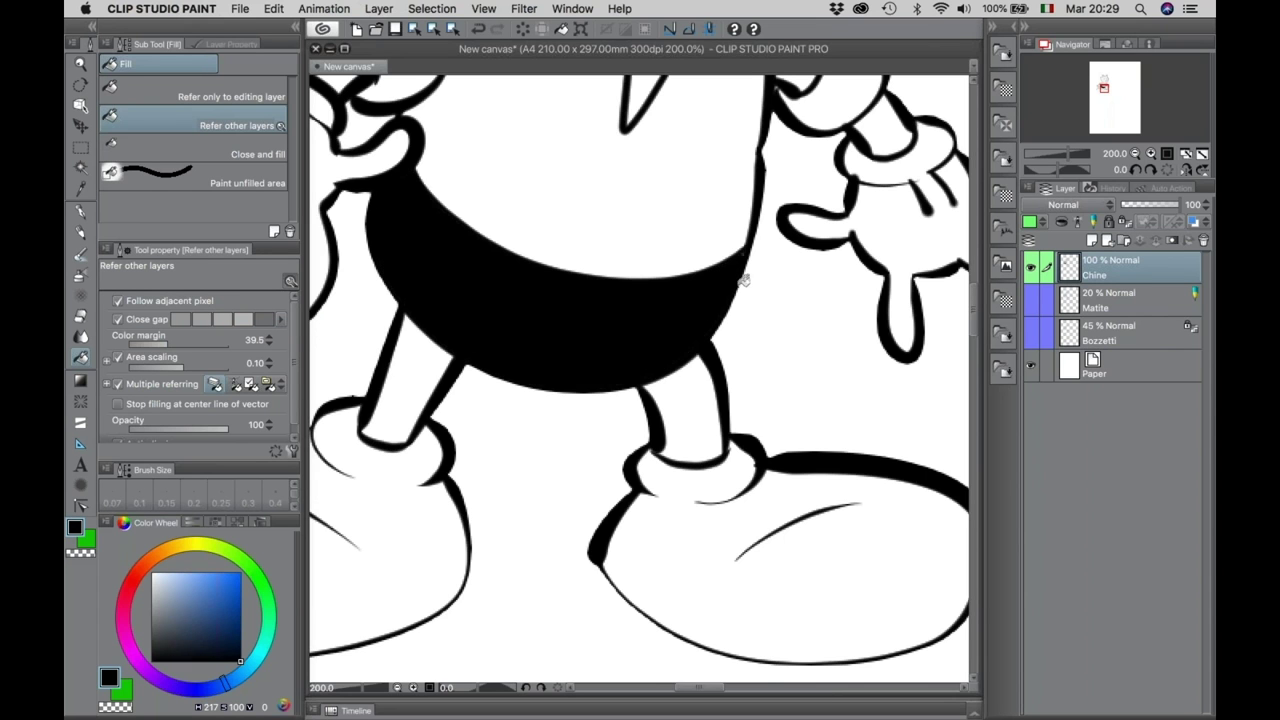
pyautogui.press('super+space')
pyautogui.click(746, 281)
pyautogui.click(750, 282)
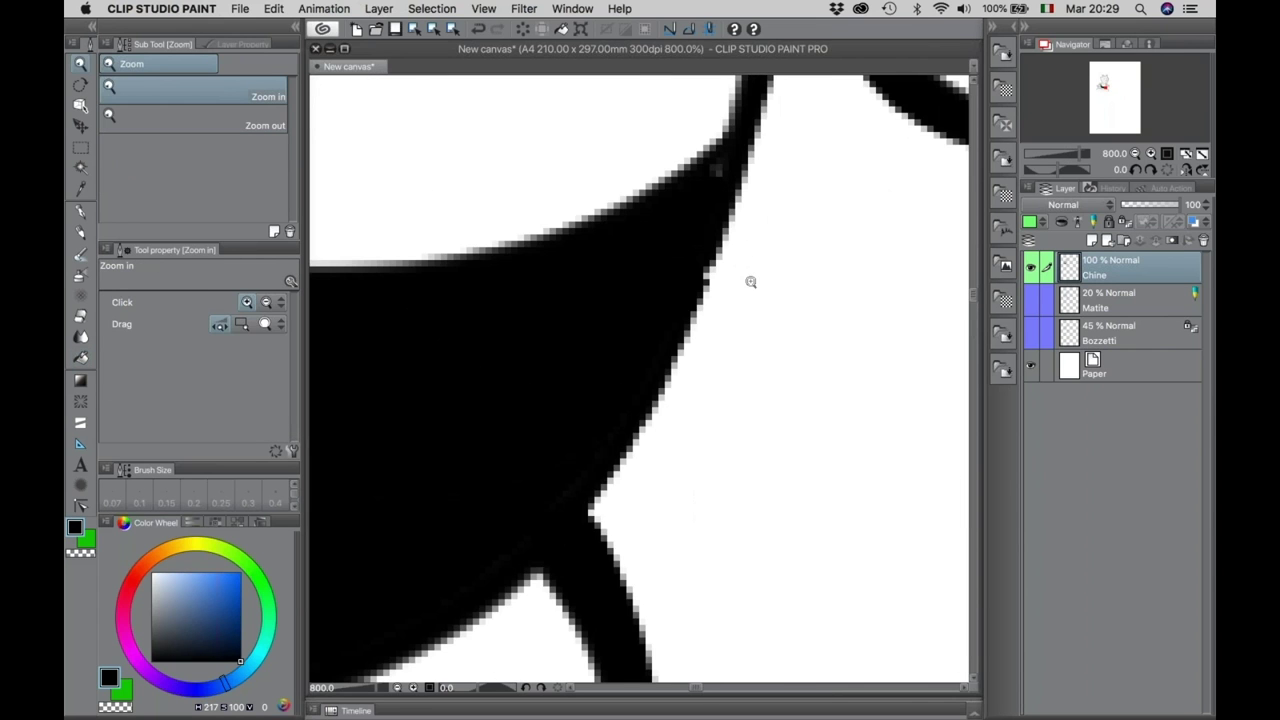
# Retouch the trunks' right edge at the closed gap with the G-pen in black at brush size 0.21.
pyautogui.press('p')
pyautogui.click(161, 307)
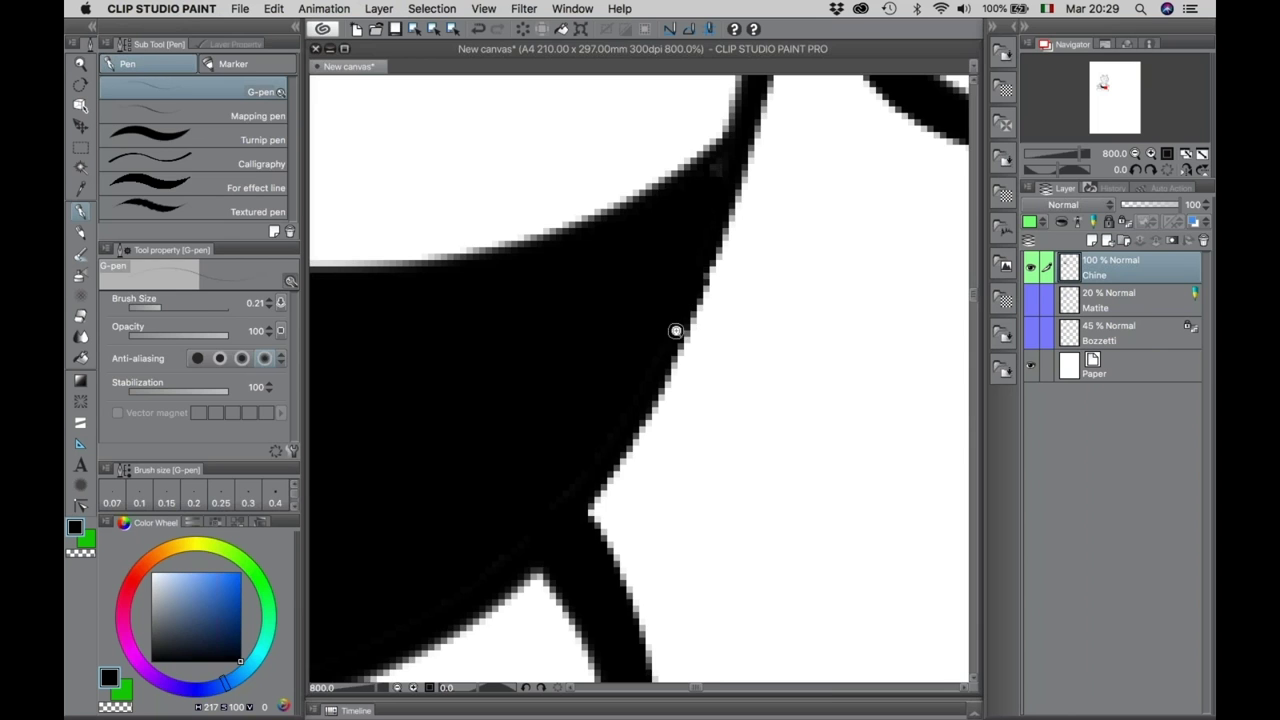
pyautogui.press('/')
pyautogui.scroll(-6, 650, 290)
pyautogui.scroll(3, 653, 291)
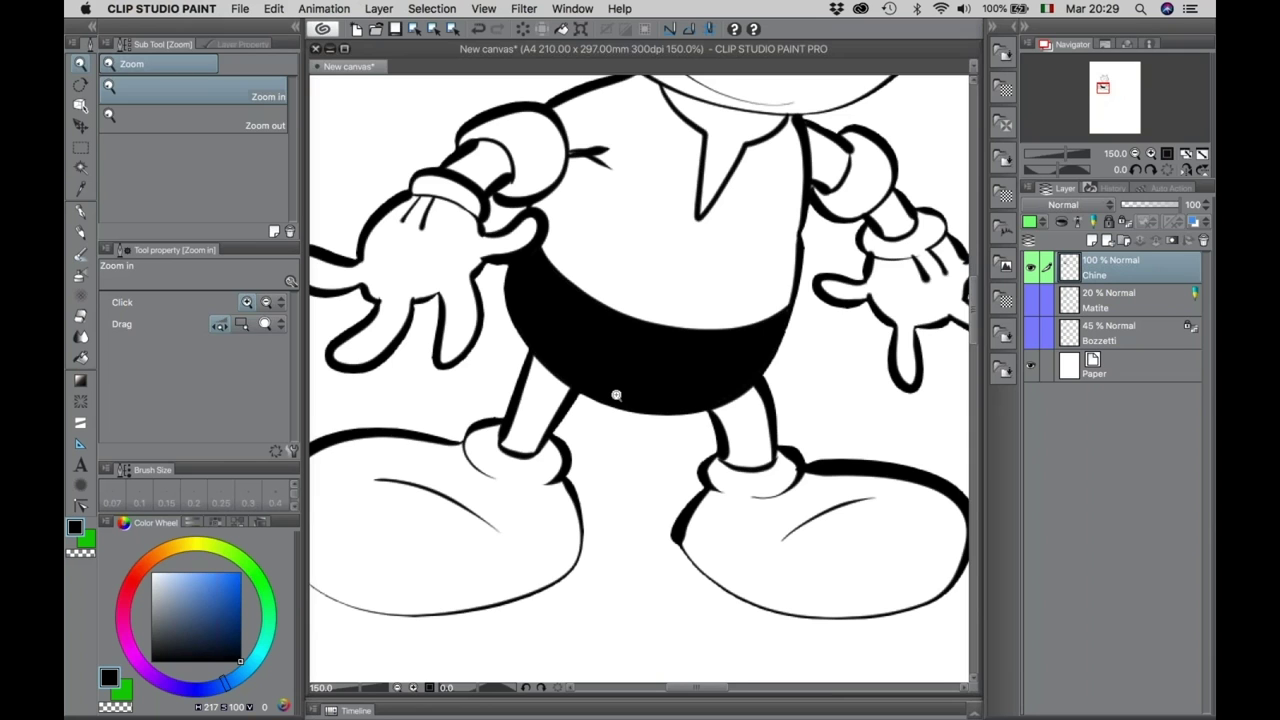
# Fill both legs and both pupils of the character with black on the Chine layer.
pyautogui.click(83, 359)
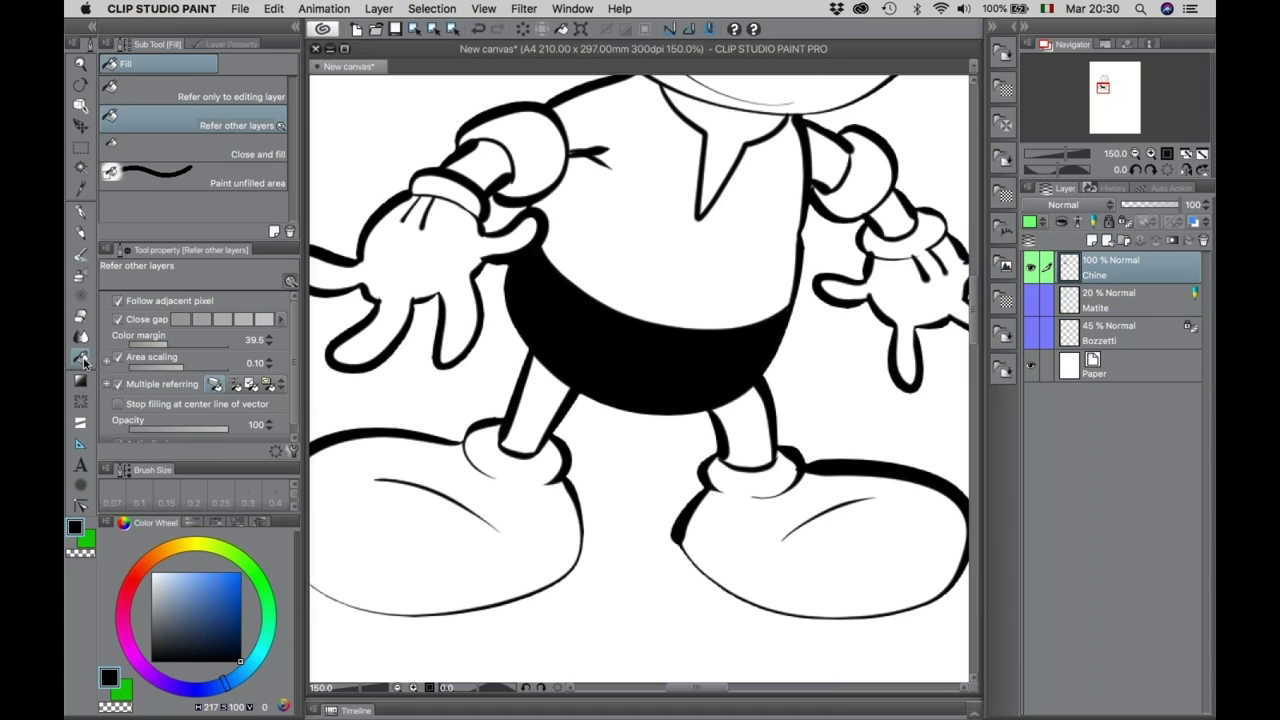
pyautogui.click(537, 400)
pyautogui.click(750, 425)
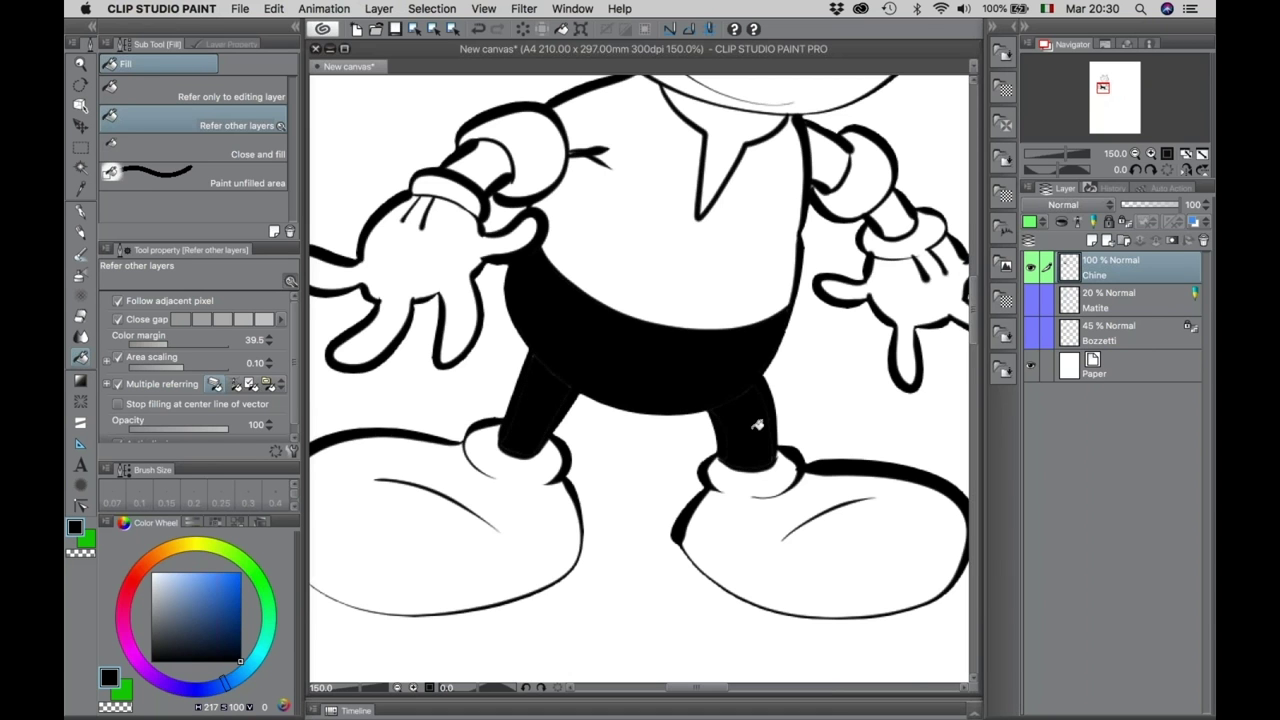
pyautogui.moveTo(659, 362); pyautogui.dragTo(600, 480)
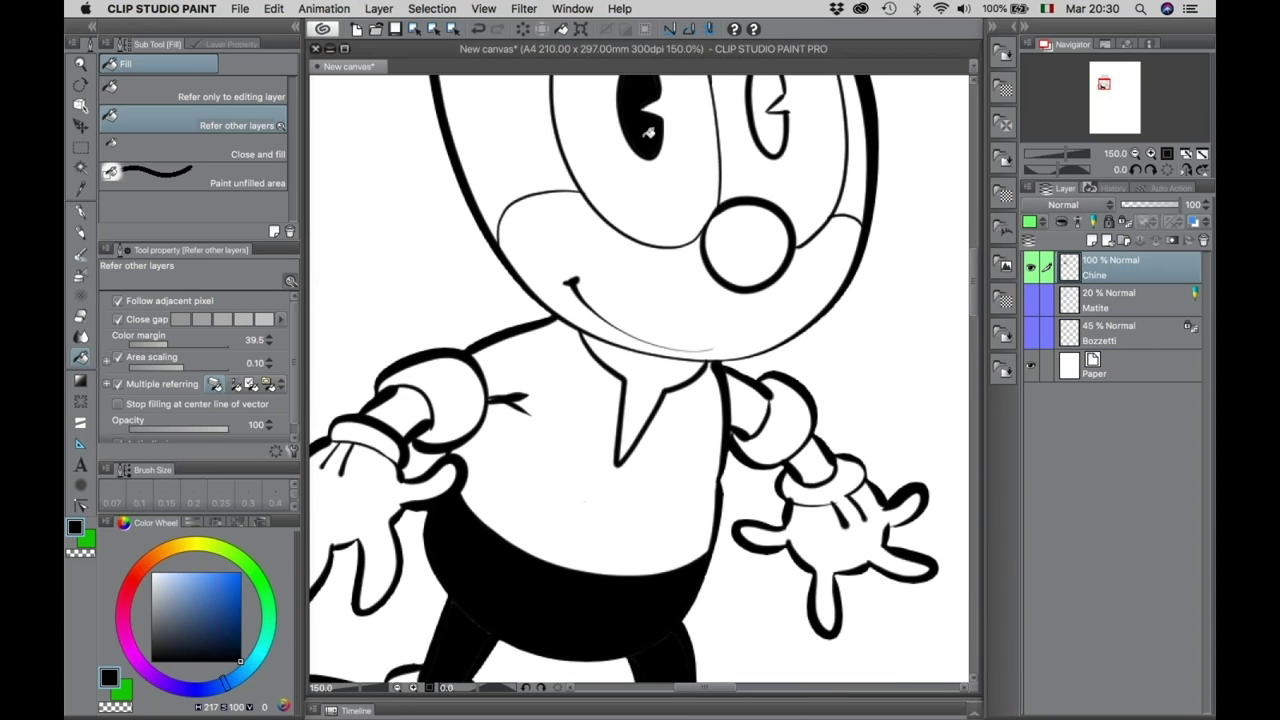
pyautogui.keyDown('alt'); pyautogui.keyDown('super'); pyautogui.click(685, 282); pyautogui.keyUp('super'); pyautogui.keyUp('alt')
pyautogui.keyDown('alt'); pyautogui.click(680, 365); pyautogui.keyUp('alt')
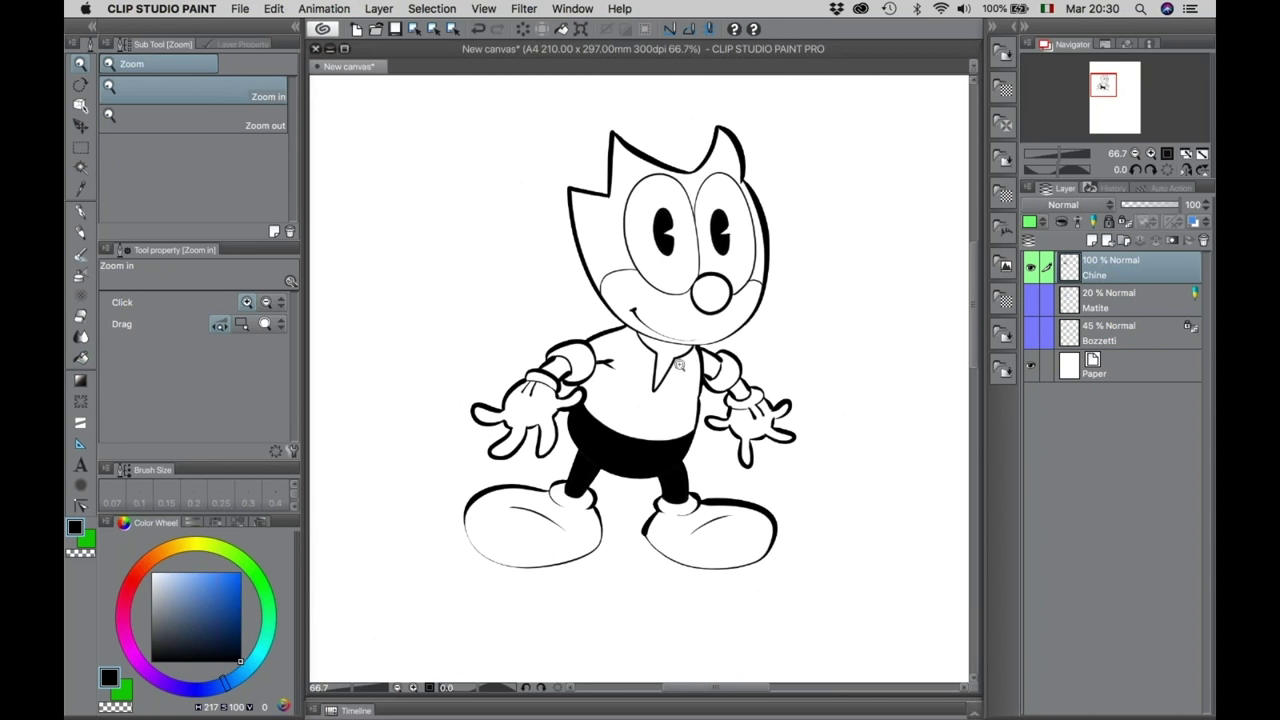
# Add a new layer directly beneath Chine, and hide and reshow the Paper layer to check the transparent background.
pyautogui.click(1091, 241)
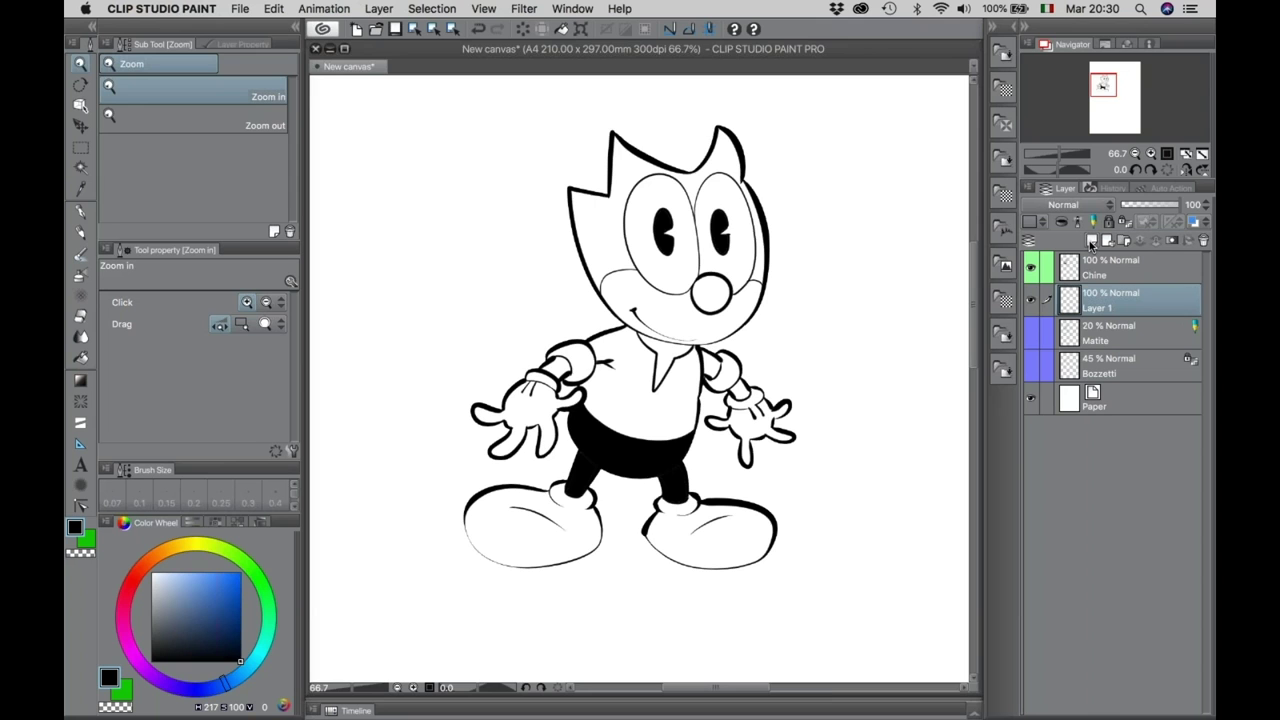
pyautogui.moveTo(1074, 298); pyautogui.dragTo(1071, 268)
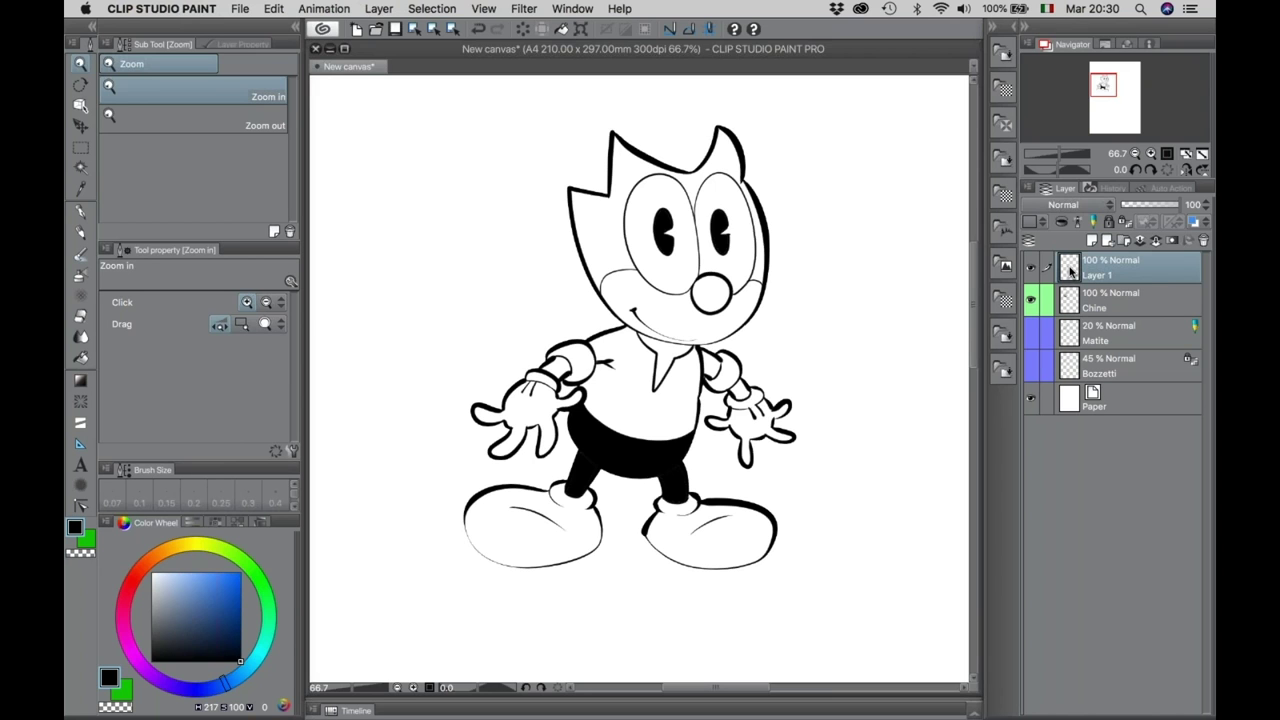
pyautogui.moveTo(1071, 270); pyautogui.dragTo(1073, 306)
pyautogui.doubleClick(1097, 310)
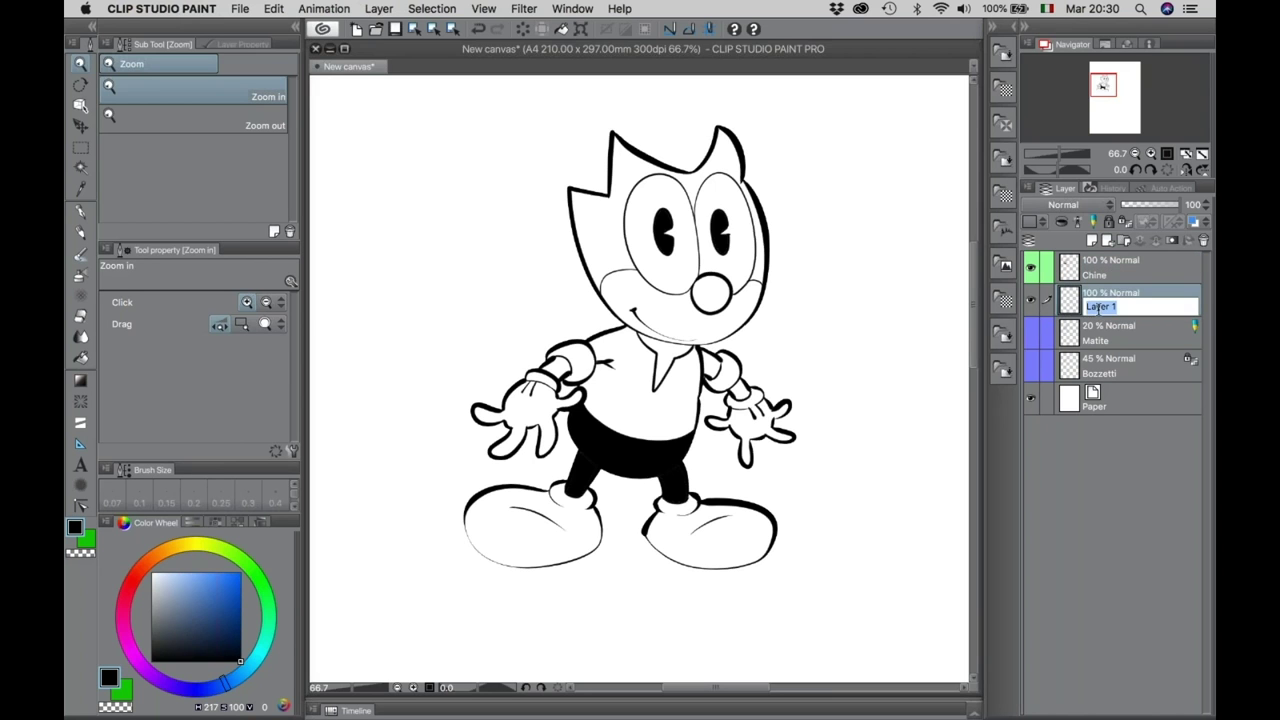
pyautogui.click(1070, 306)
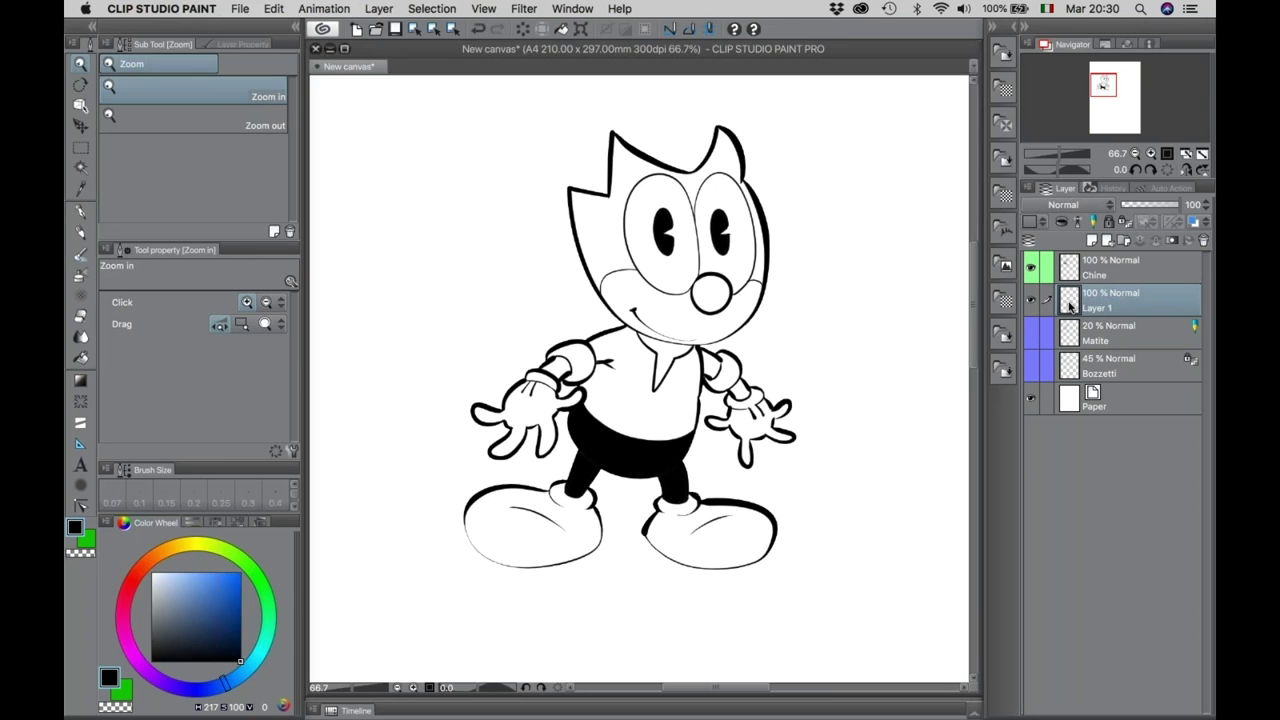
pyautogui.click(1032, 400)
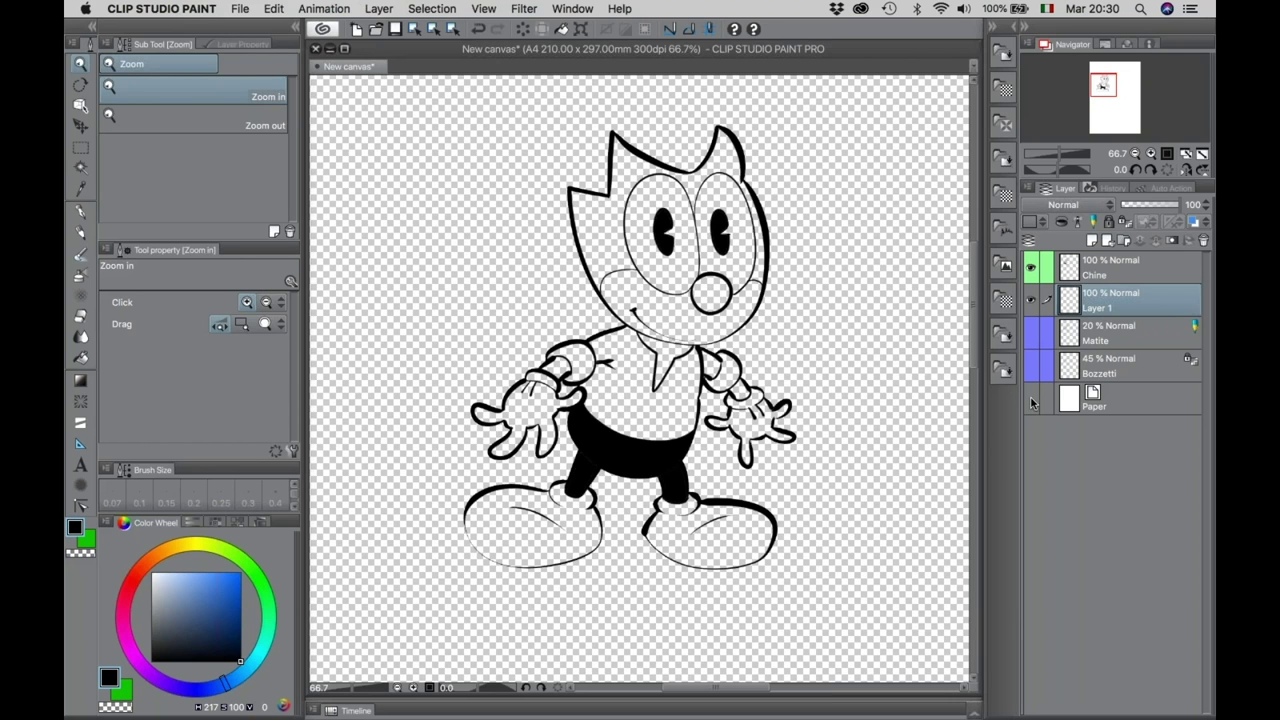
pyautogui.click(1032, 400)
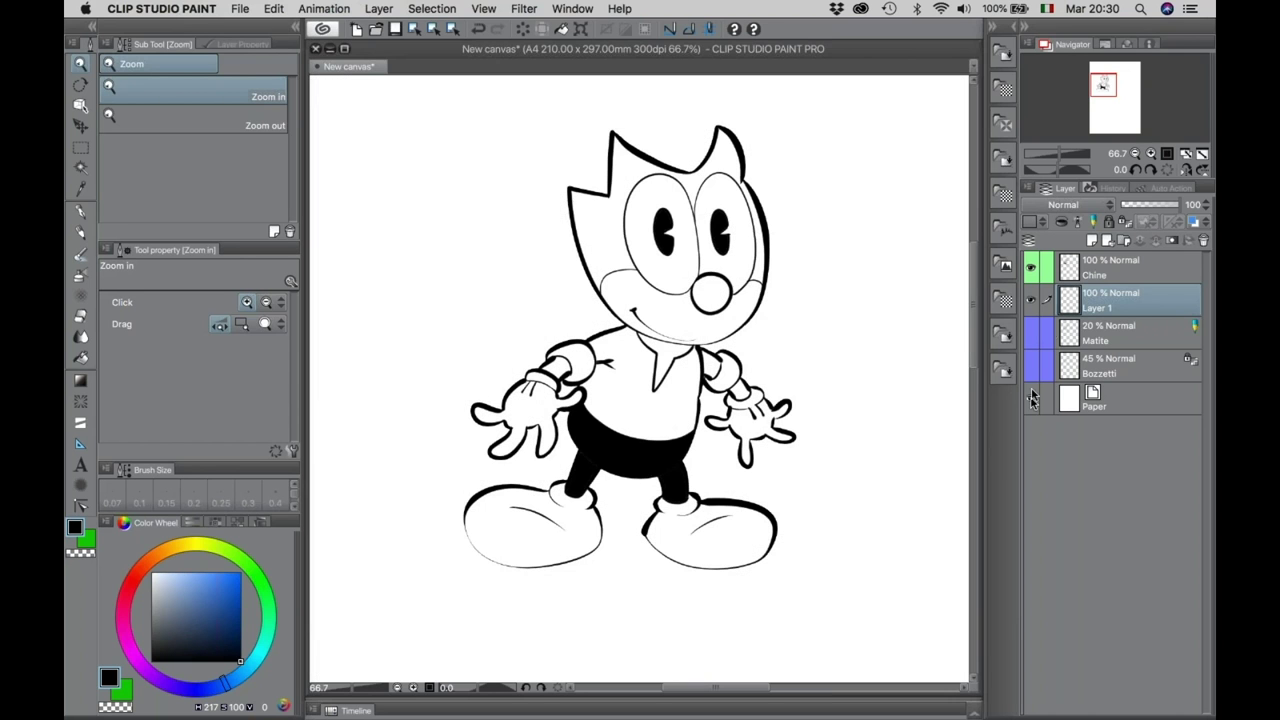
# Draw test strokes beside the character on the Chine layer with the G-pen at brush size 1.90, and undo them all.
pyautogui.click(1070, 270)
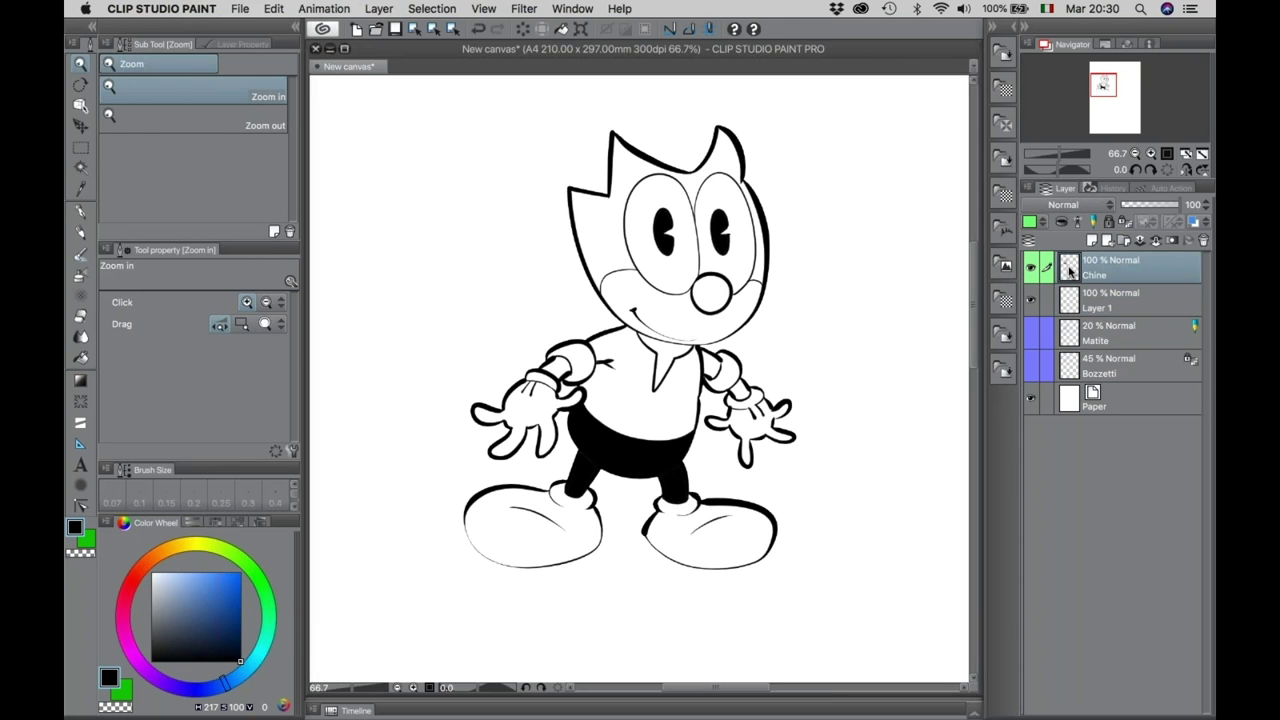
pyautogui.click(79, 213)
pyautogui.moveTo(380, 163); pyautogui.dragTo(490, 160)
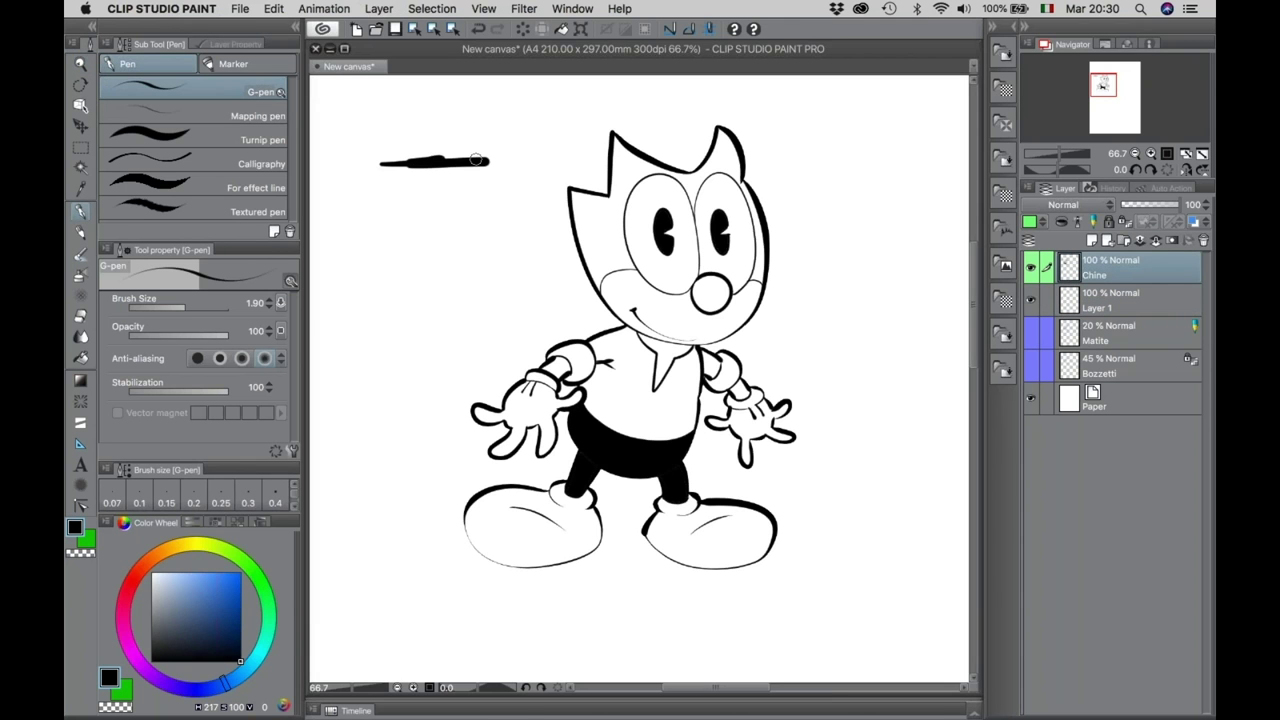
pyautogui.moveTo(380, 235); pyautogui.dragTo(486, 233)
pyautogui.moveTo(345, 205); pyautogui.dragTo(390, 207)
pyautogui.moveTo(386, 189)
pyautogui.mouseDown()
pyautogui.moveTo(385, 216)
pyautogui.moveTo(458, 210)
pyautogui.moveTo(430, 204)
pyautogui.mouseUp()
pyautogui.press('super+z')
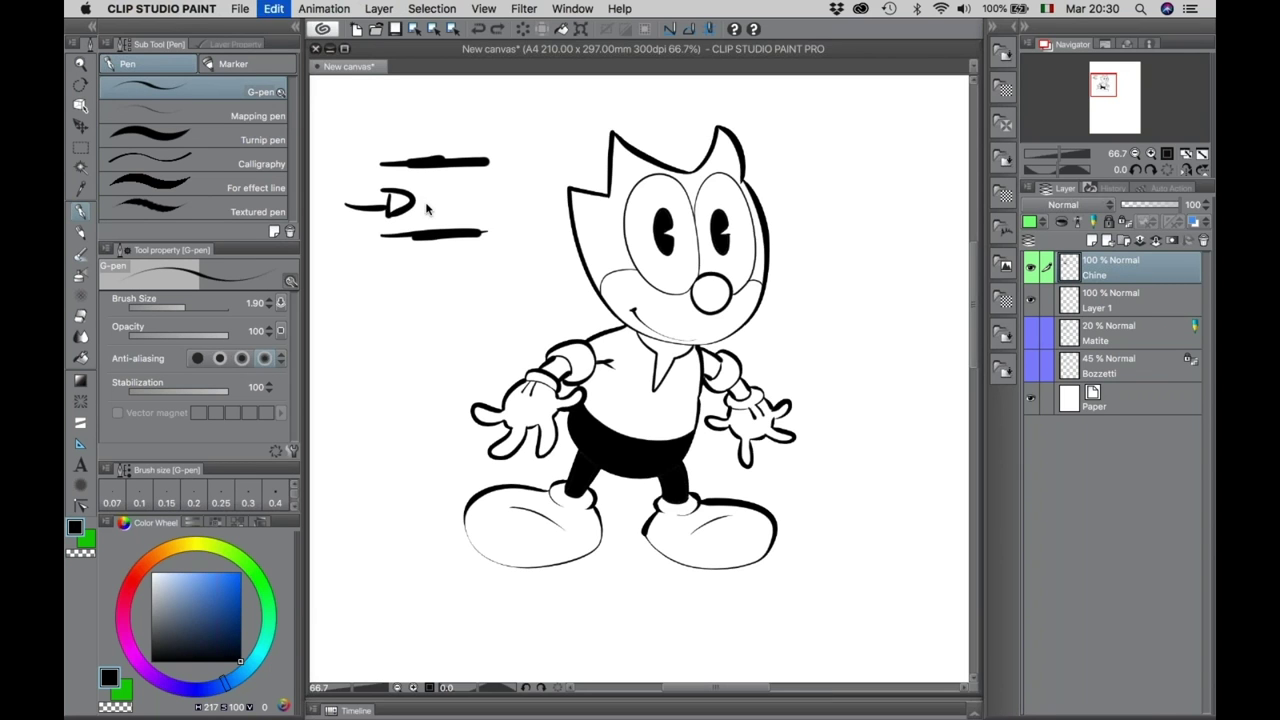
pyautogui.press('super+z')
pyautogui.press('super+z')
pyautogui.press('super+z')
pyautogui.press('super+z')
pyautogui.press('super+z')
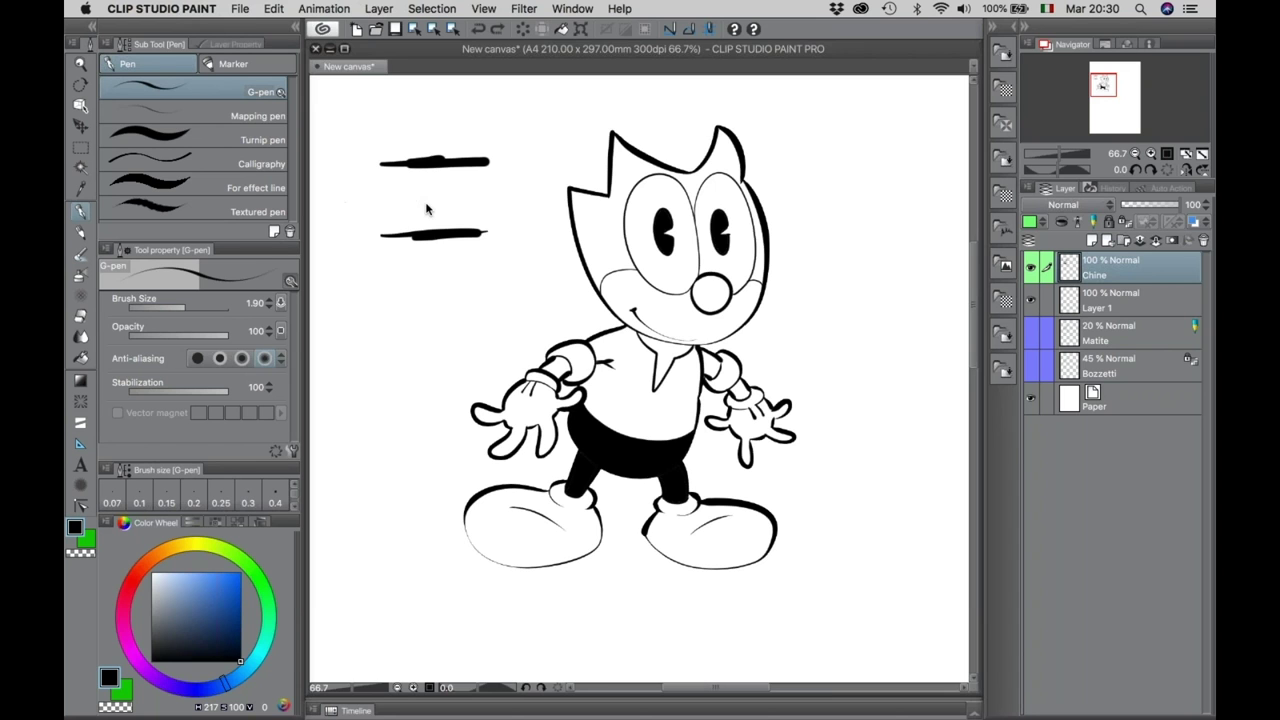
# Delete the Matite, Bozzetti and Layer 1 layers, keeping only Chine and Paper.
pyautogui.click(1075, 305)
pyautogui.click(1072, 331)
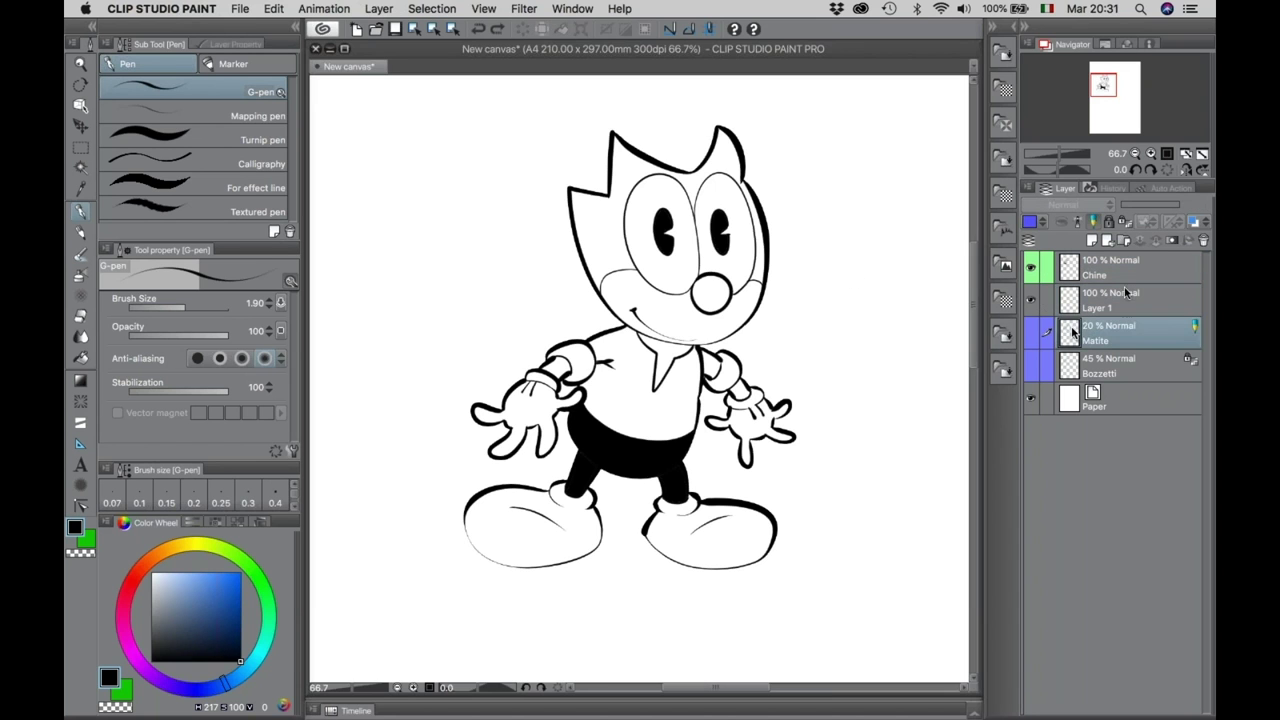
pyautogui.click(1202, 242)
pyautogui.click(1202, 242)
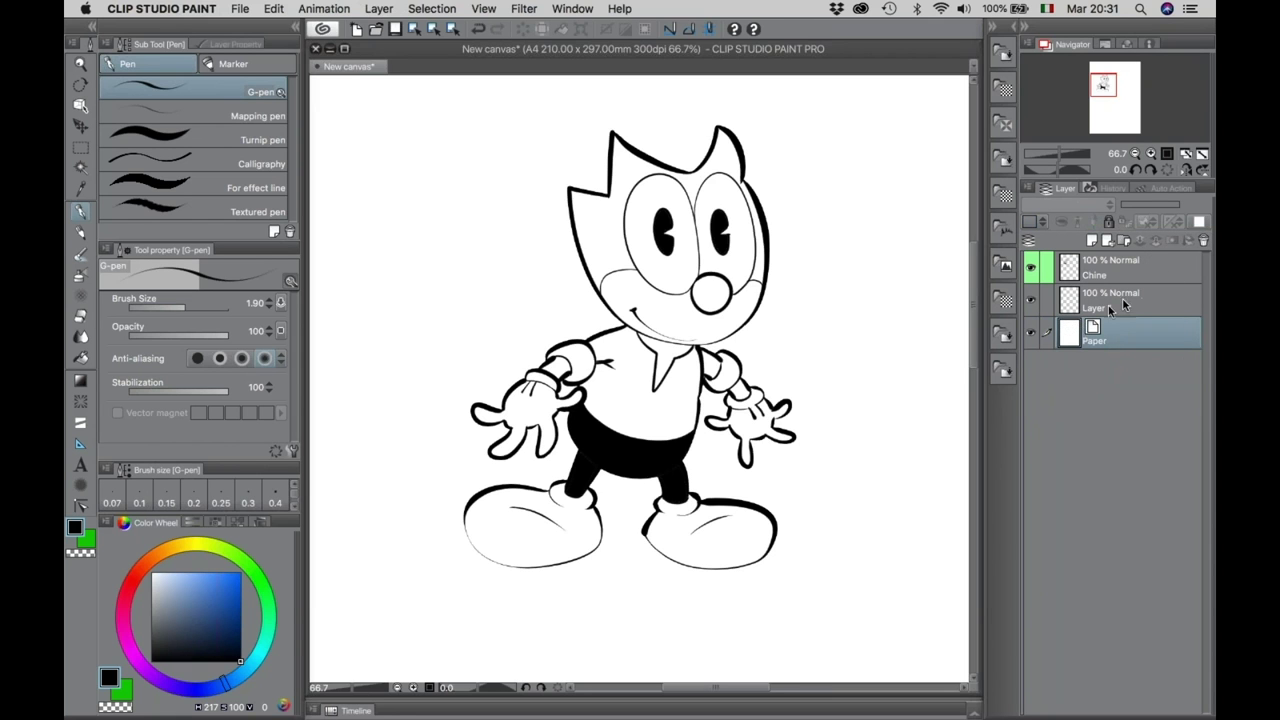
pyautogui.click(1070, 305)
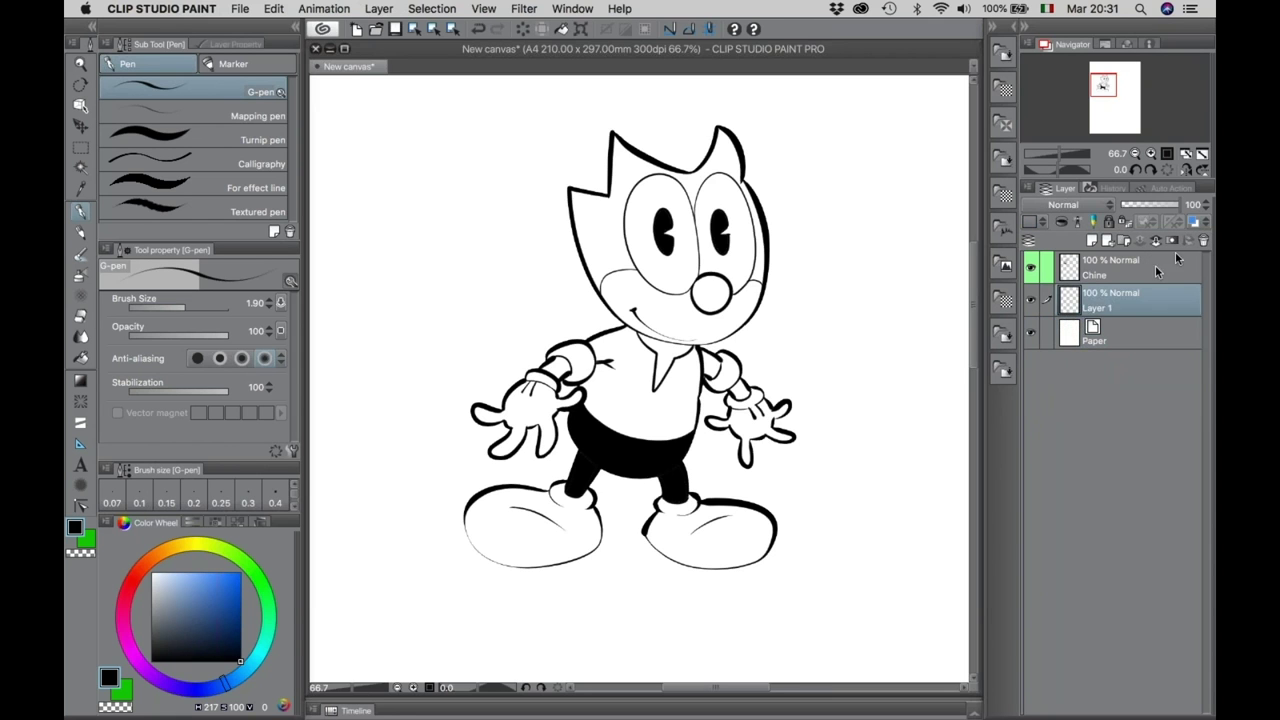
pyautogui.click(1202, 242)
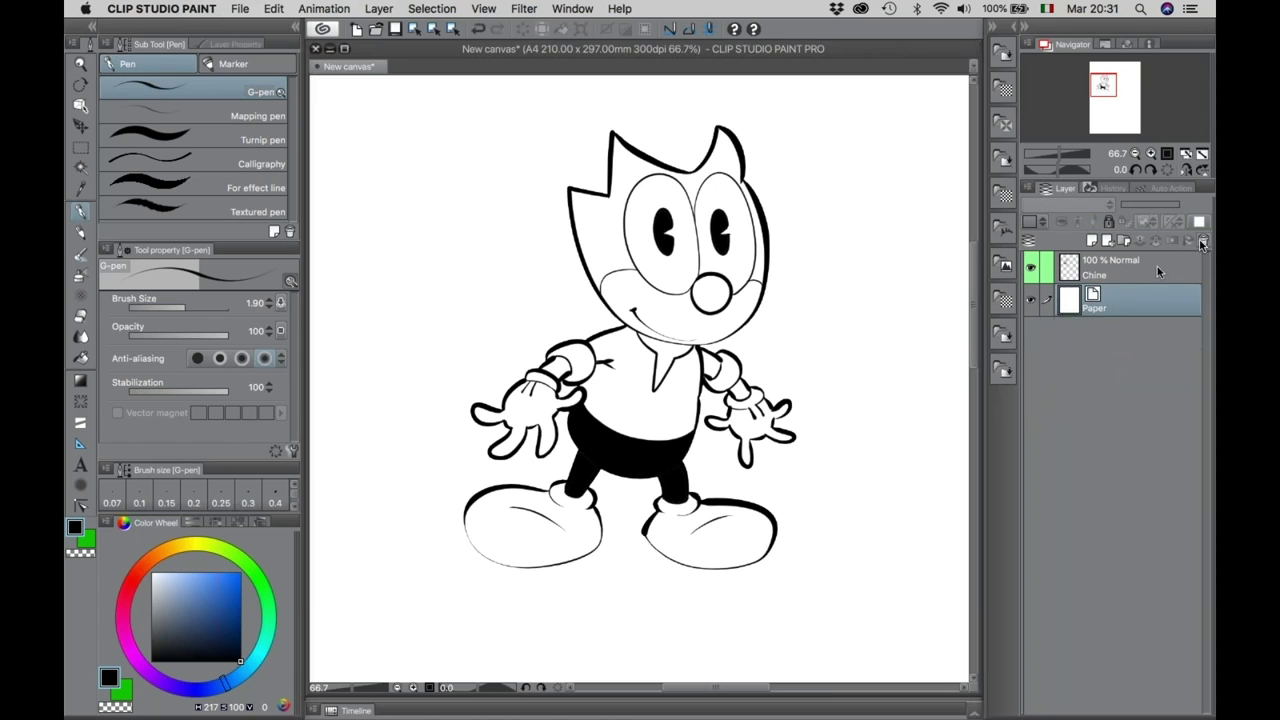
# Add a new raster layer between Chine and Paper, name it "colori base" and give it a yellow palette colour.
pyautogui.click(1070, 274)
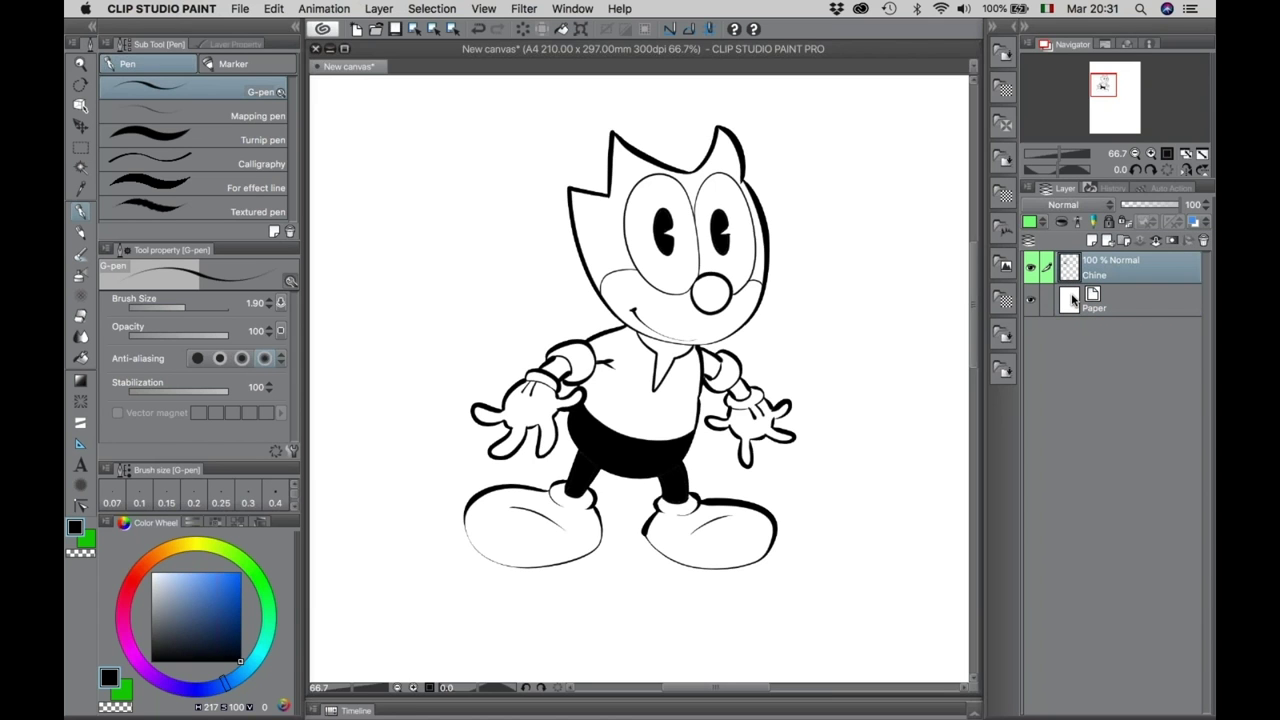
pyautogui.click(1073, 300)
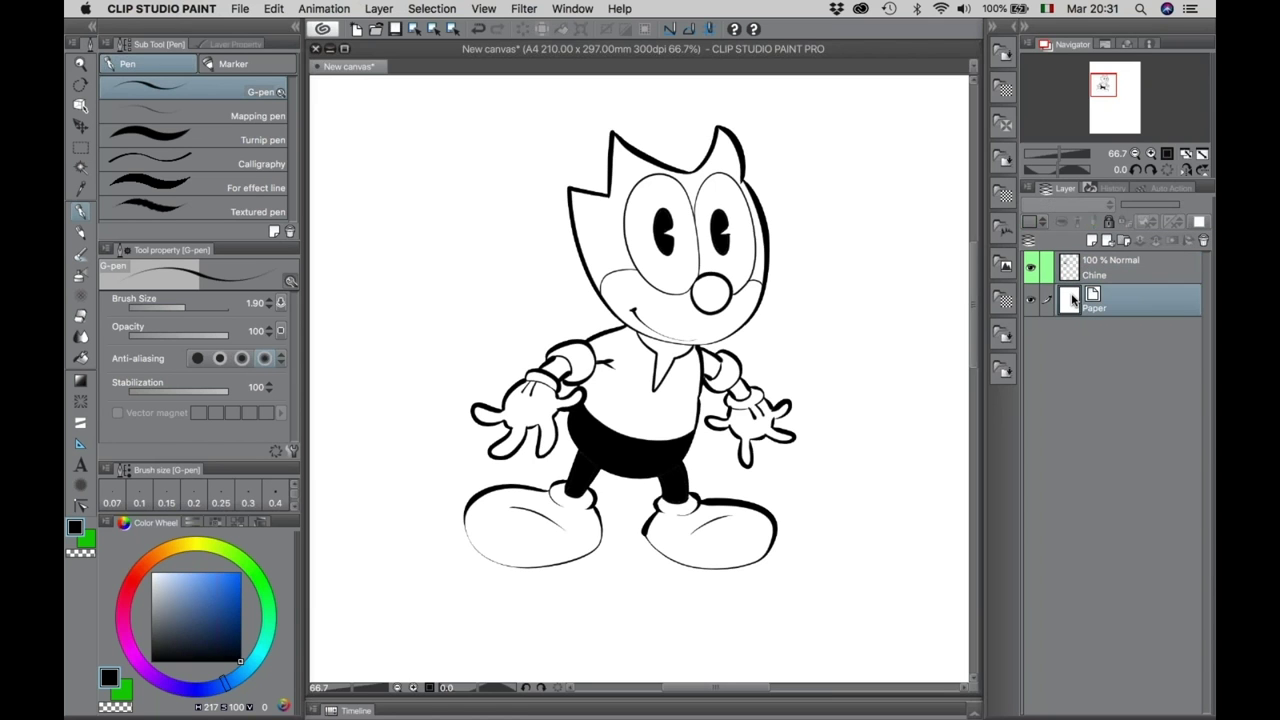
pyautogui.click(1092, 244)
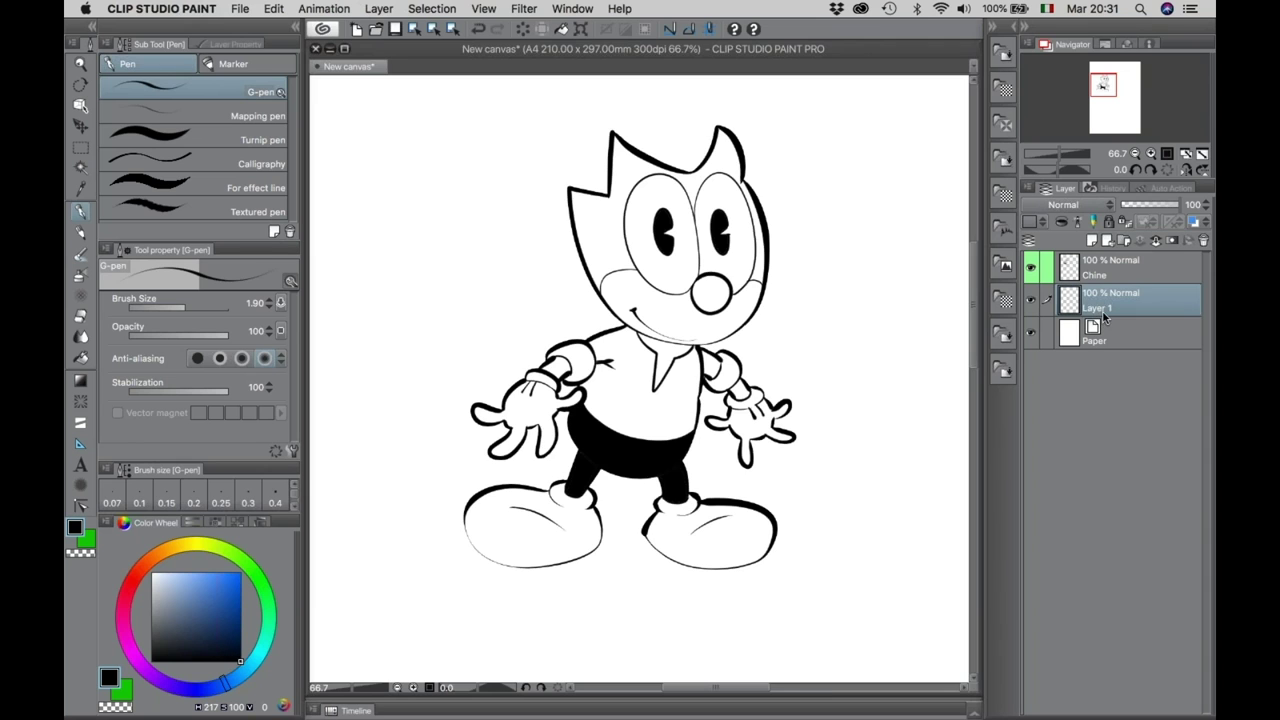
pyautogui.doubleClick(1099, 309)
pyautogui.write('colori base')
pyautogui.press('Return')
pyautogui.click(1046, 222)
pyautogui.click(1051, 292)
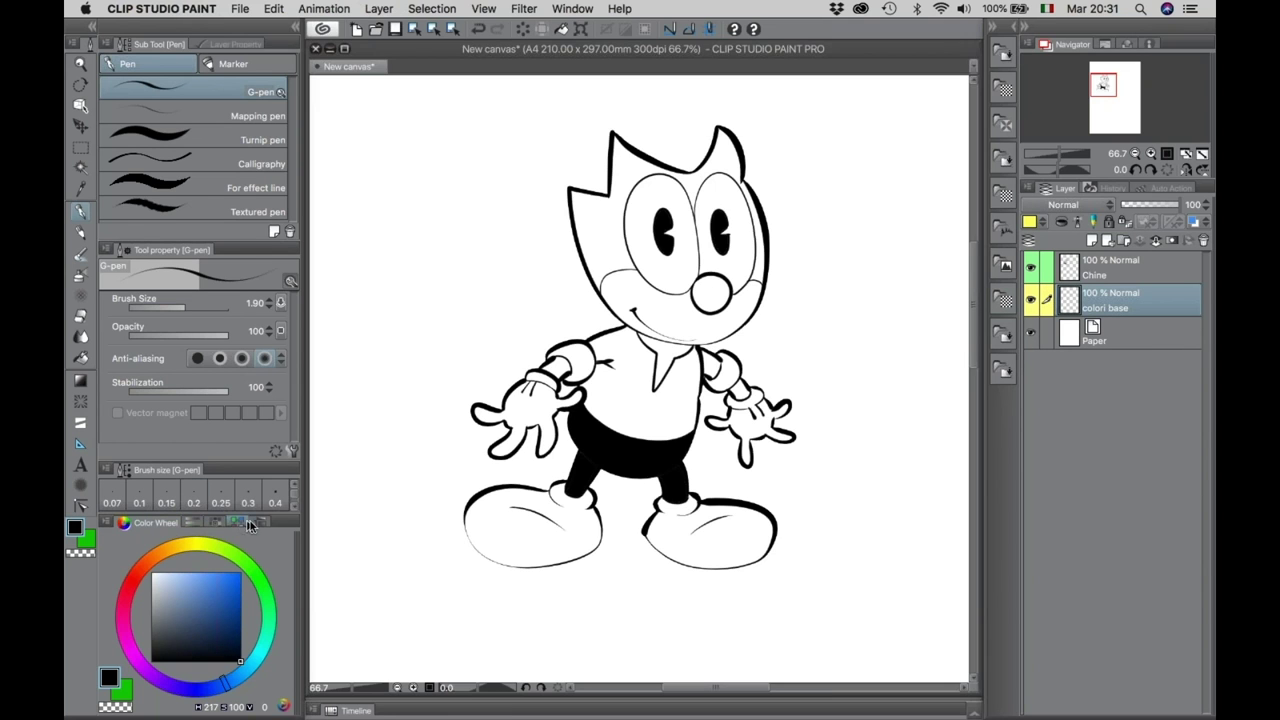
# Show the Color Set palette and fill the head, nose, forearms and neck with light red on colori base, referring to other layers.
pyautogui.click(106, 524)
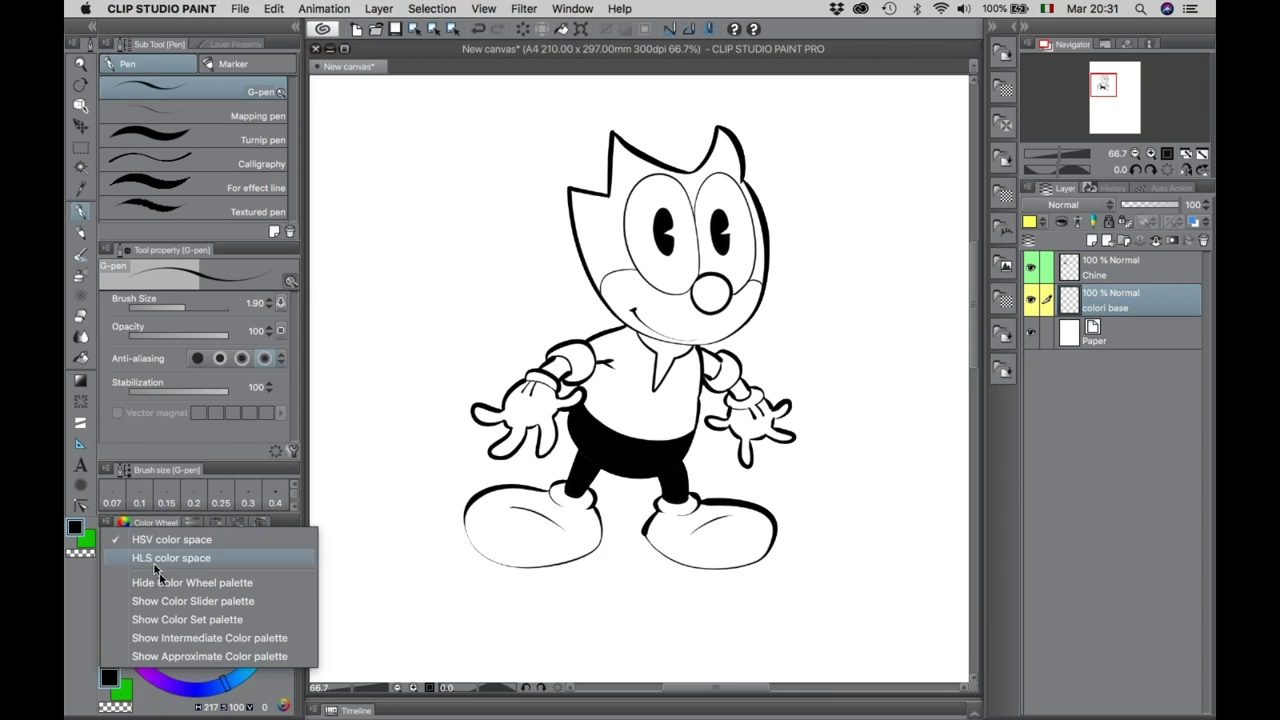
pyautogui.click(214, 620)
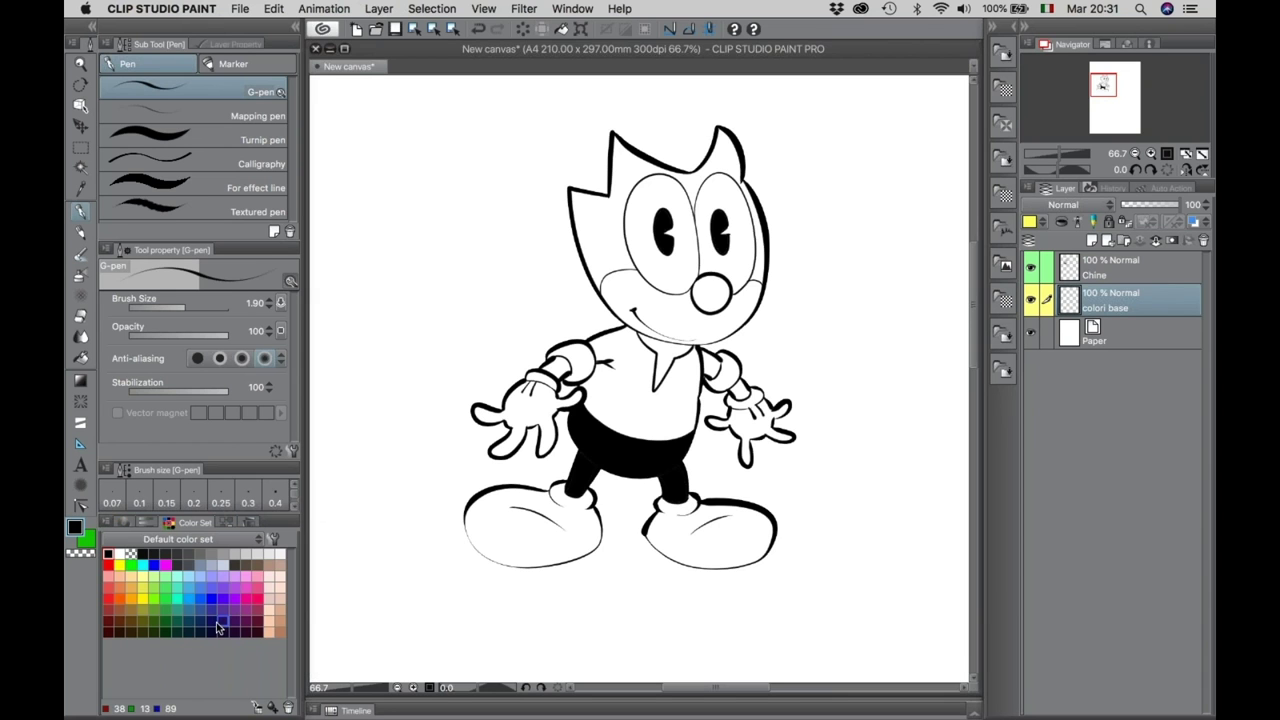
pyautogui.click(108, 586)
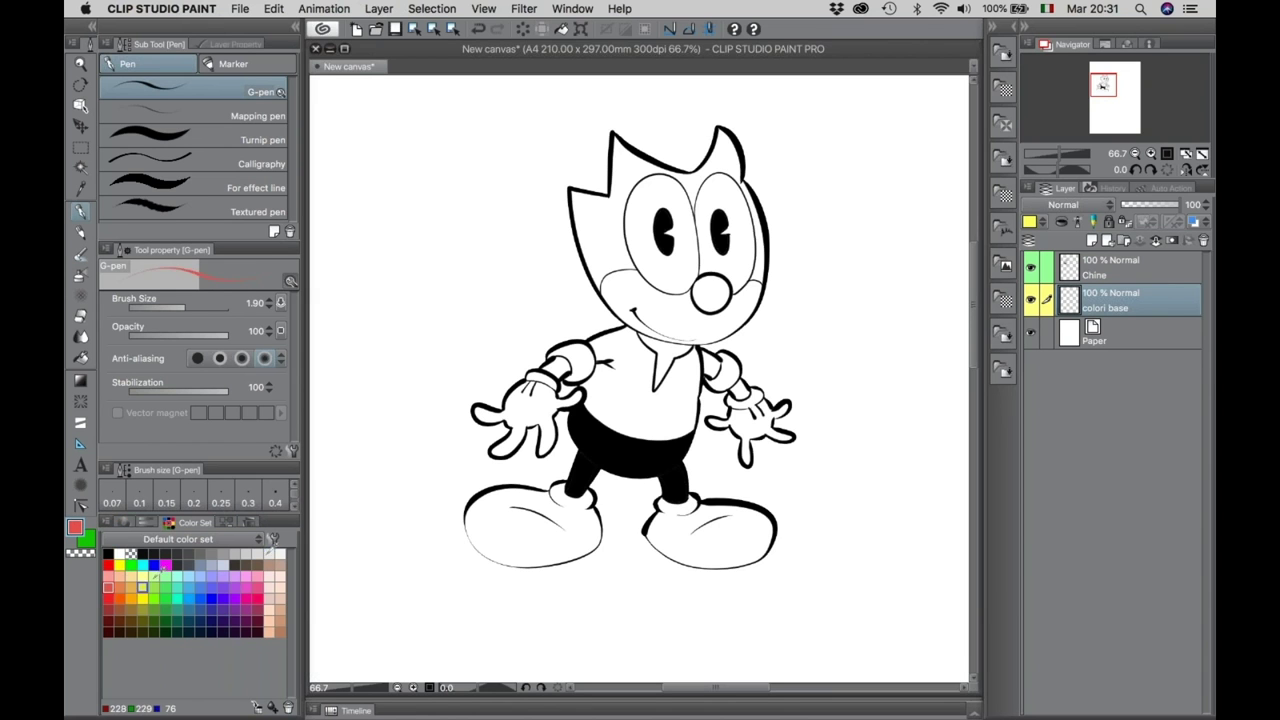
pyautogui.press('g')
pyautogui.click(604, 220)
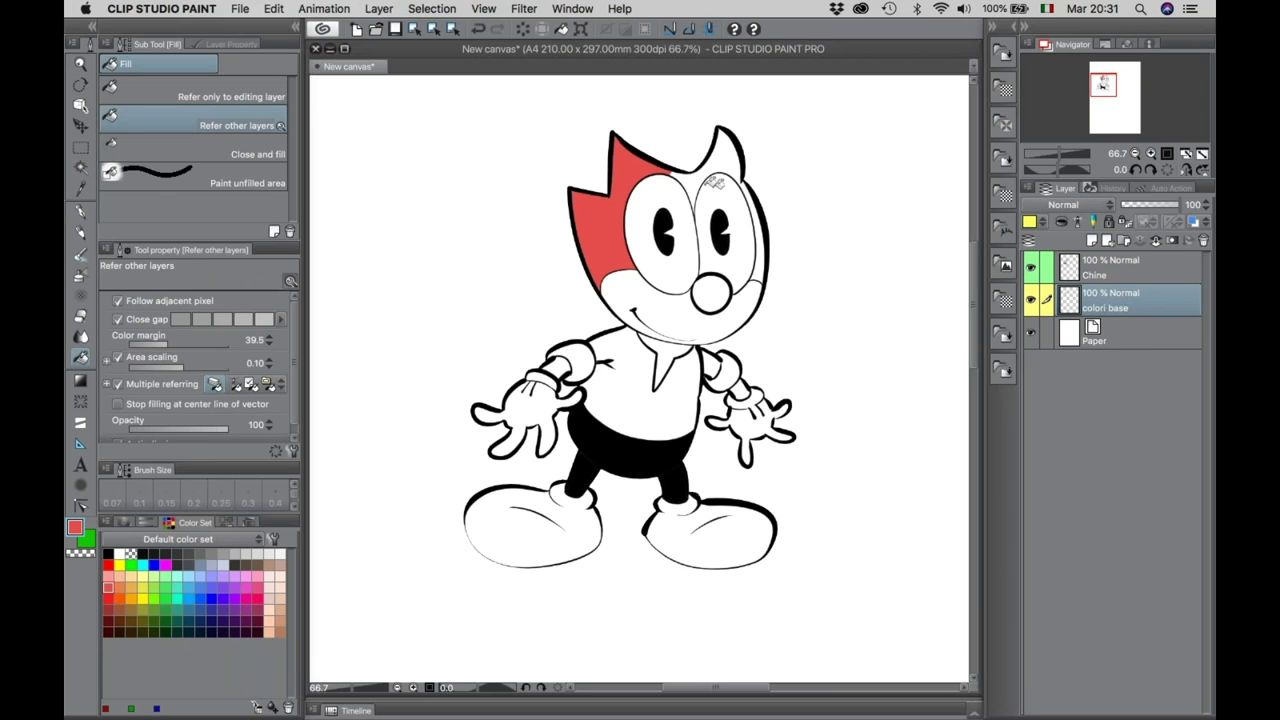
pyautogui.click(698, 179)
pyautogui.click(745, 198)
pyautogui.click(711, 292)
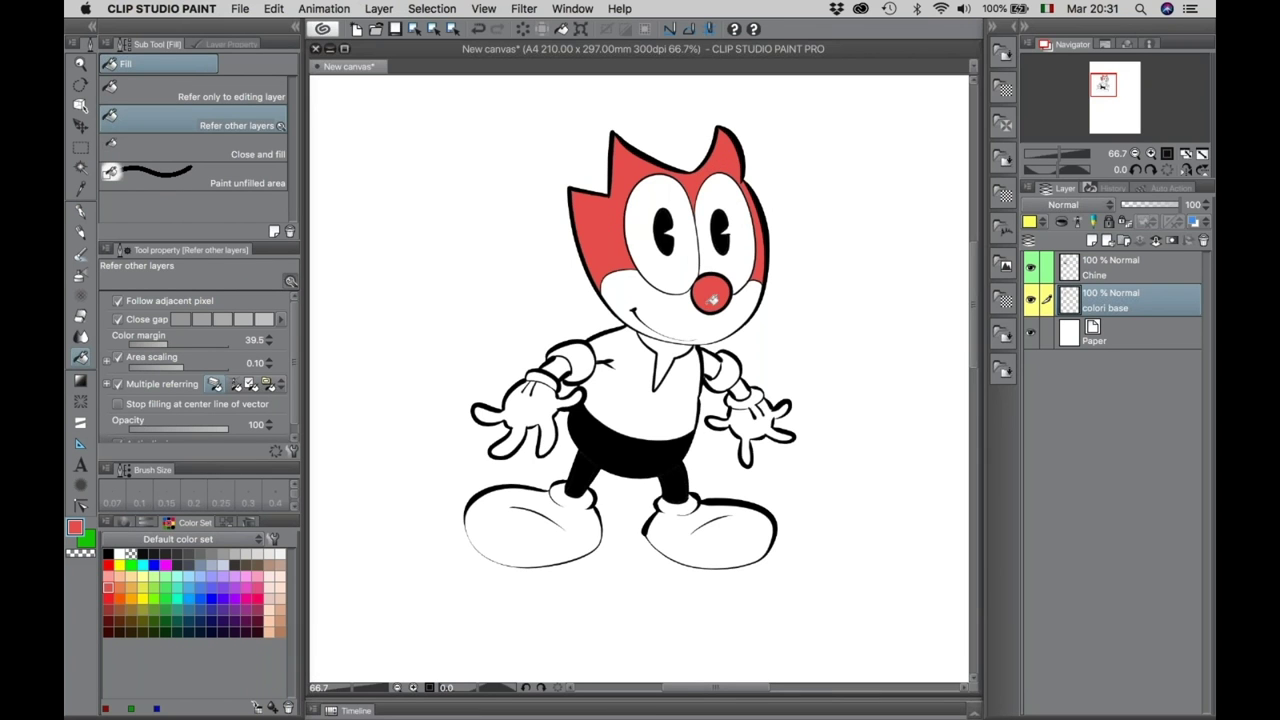
pyautogui.click(740, 388)
pyautogui.click(557, 368)
pyautogui.click(650, 352)
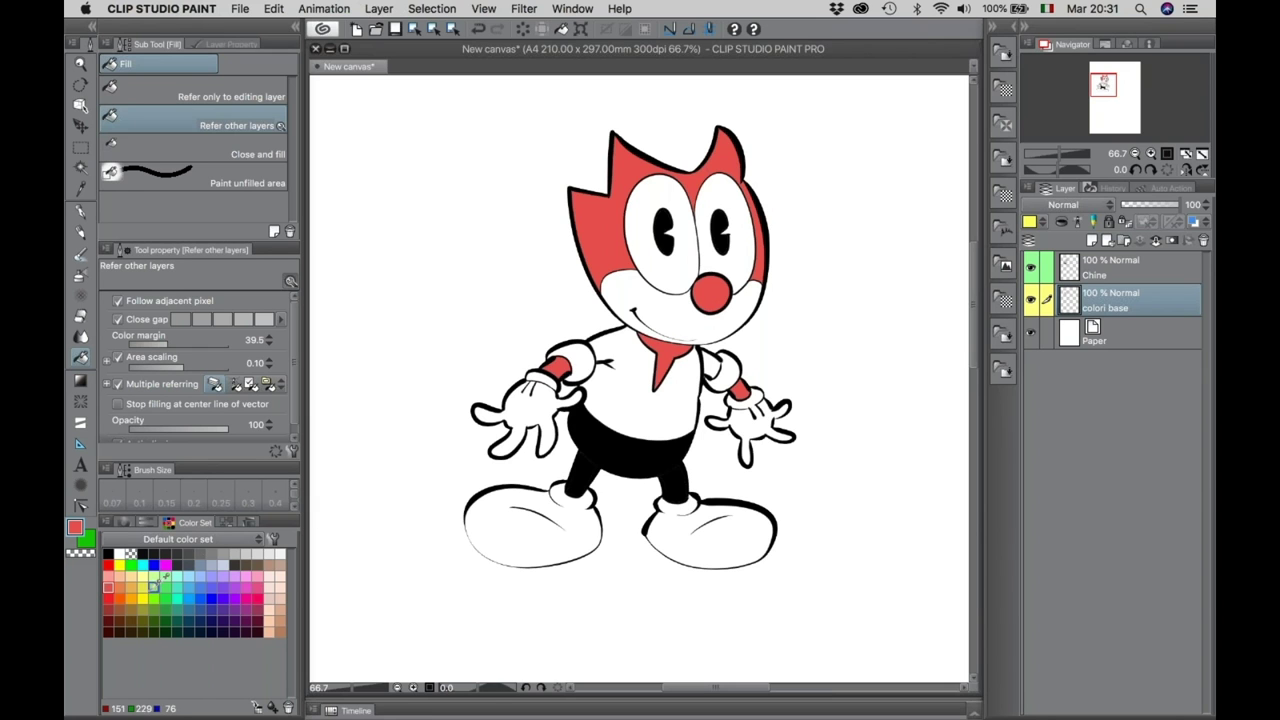
# Fill both shoes with yellow from the default color set on the colori base layer.
pyautogui.click(143, 597)
pyautogui.click(518, 499)
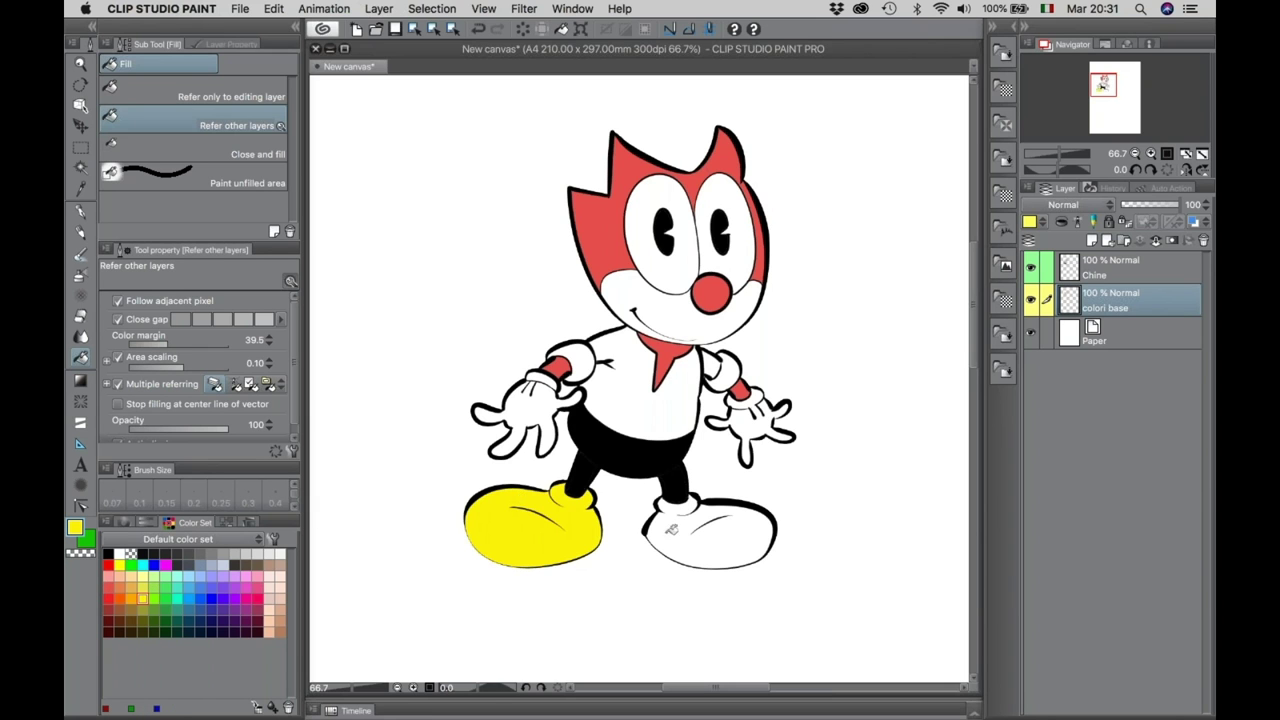
pyautogui.click(670, 528)
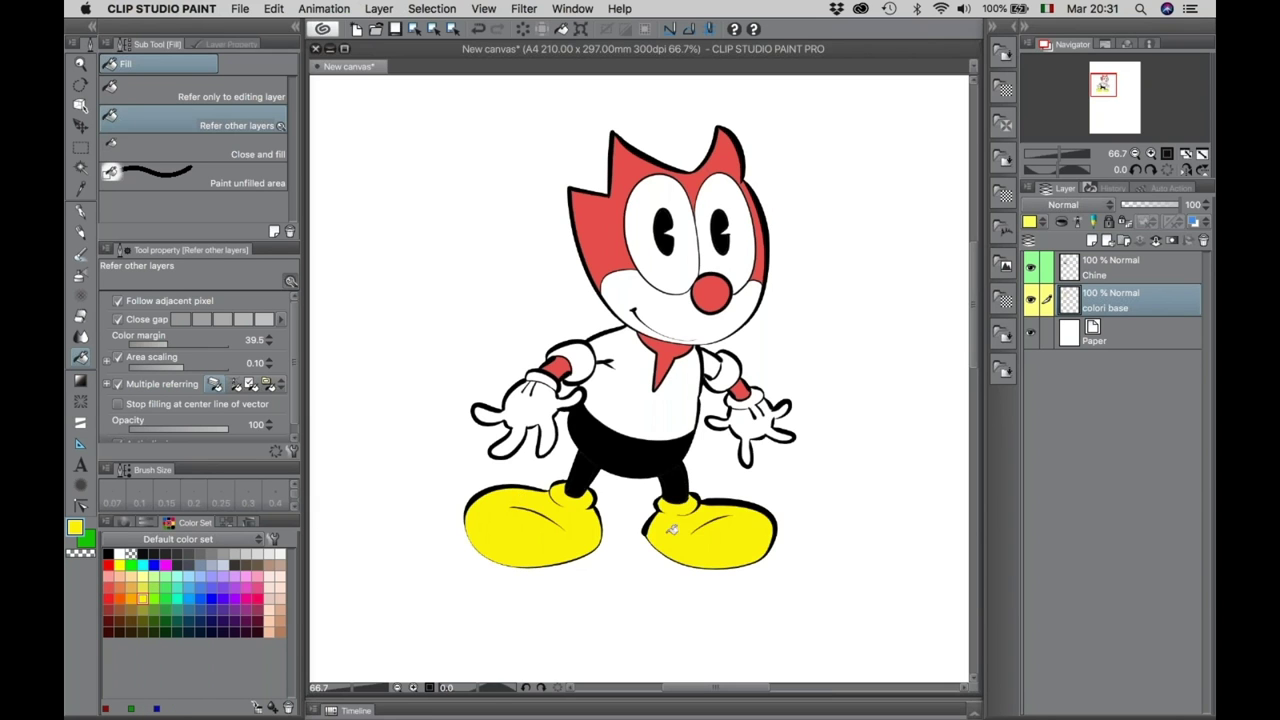
# Try two blue swatches from the color set as the fill for one sleeve, and undo each fill.
pyautogui.click(188, 586)
pyautogui.click(580, 362)
pyautogui.press('super+z')
pyautogui.click(210, 577)
pyautogui.click(584, 352)
pyautogui.press('super+z')
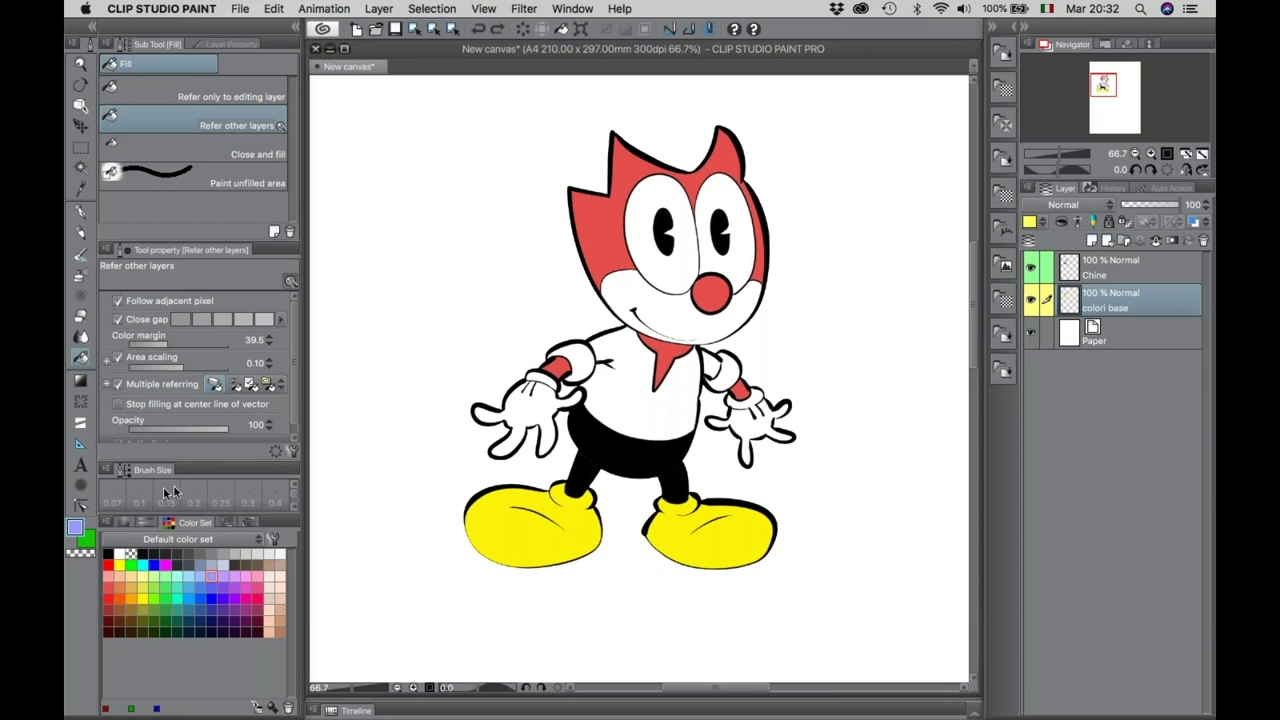
# Mix a pale blue on the color wheel (H 212, S 29, V 100) and fill both sleeves with it.
pyautogui.click(124, 522)
pyautogui.click(170, 574)
pyautogui.moveTo(196, 688); pyautogui.dragTo(232, 682)
pyautogui.click(176, 574)
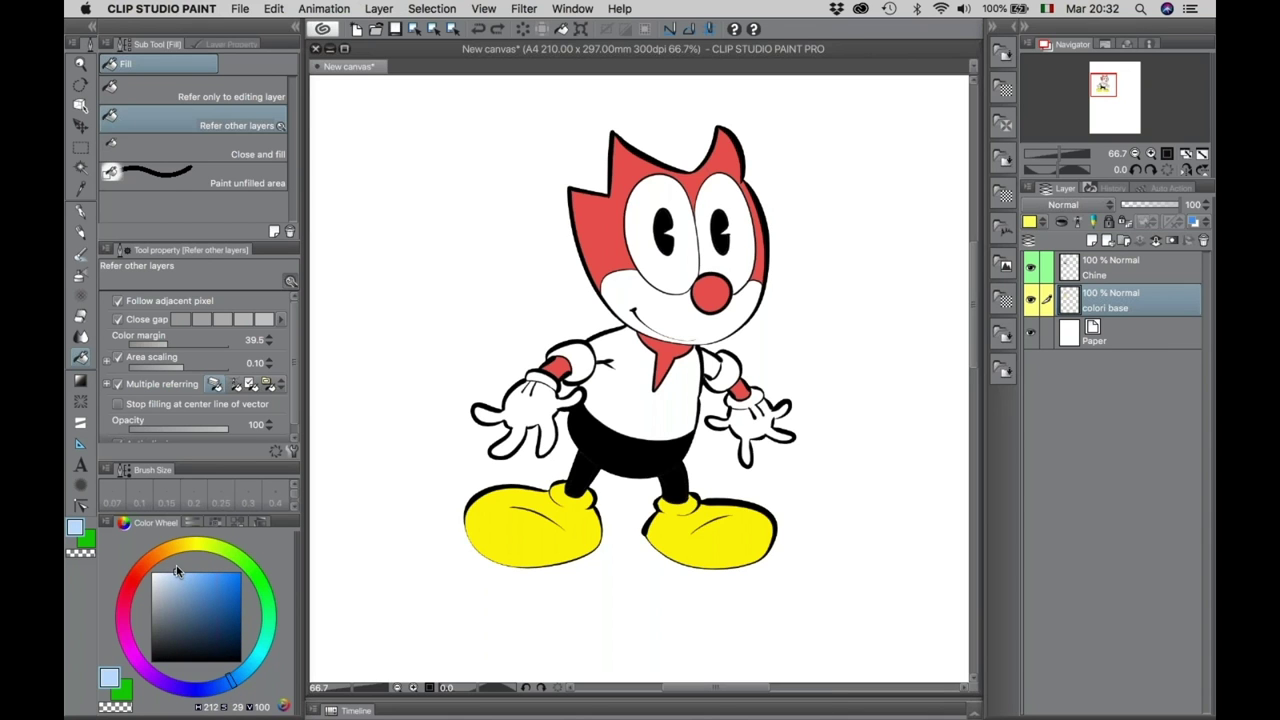
pyautogui.click(578, 352)
pyautogui.click(716, 368)
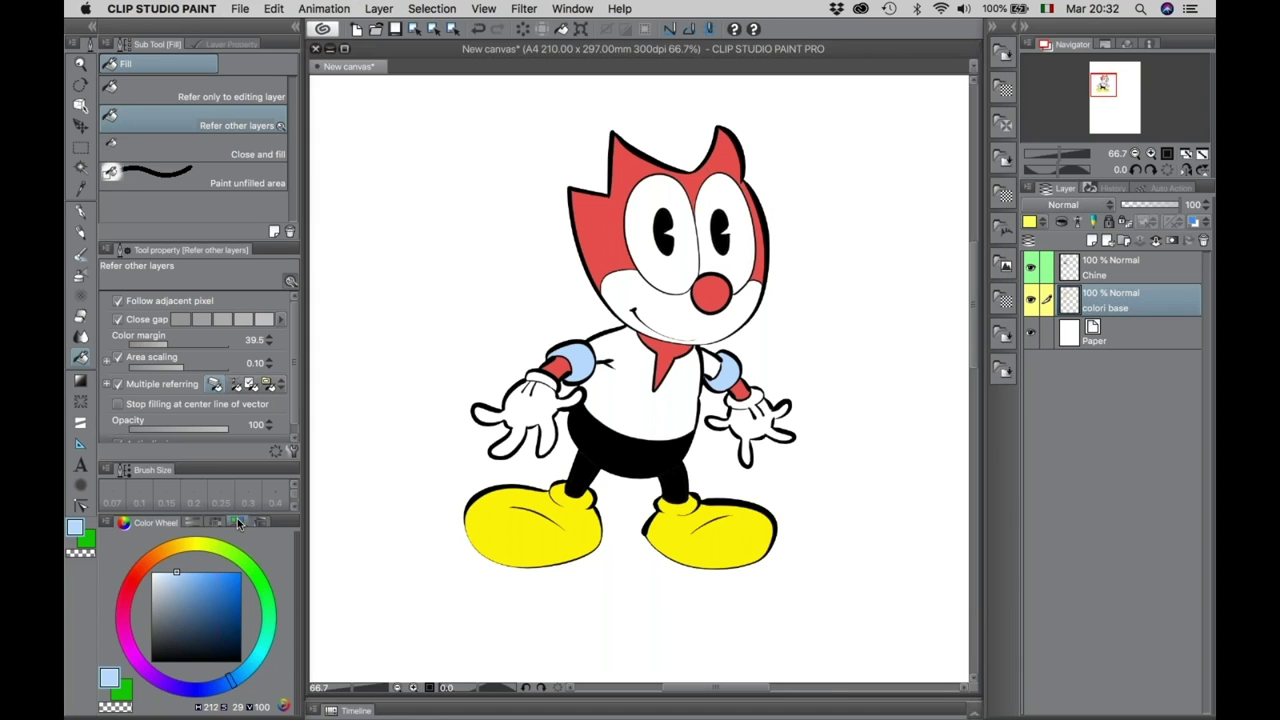
# Show the Color Set palette again and fill the character's muzzle with a pale skin tone.
pyautogui.click(106, 522)
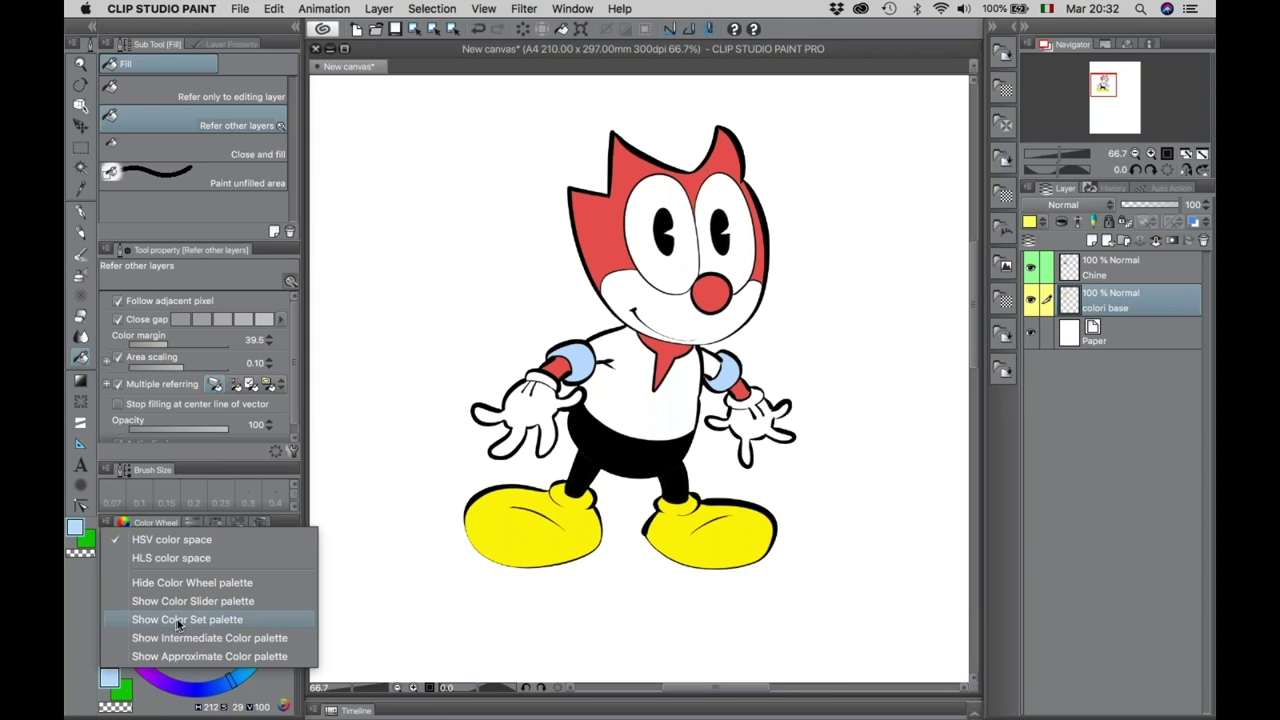
pyautogui.click(177, 619)
pyautogui.click(272, 600)
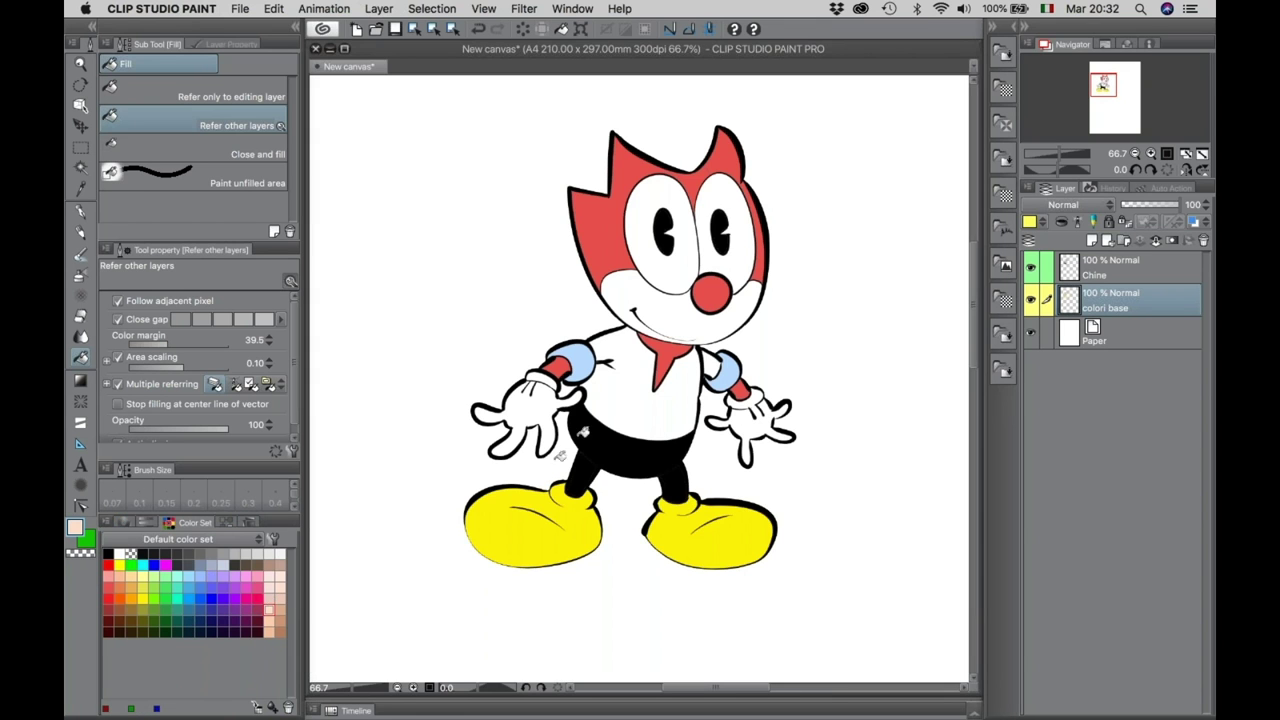
pyautogui.click(683, 318)
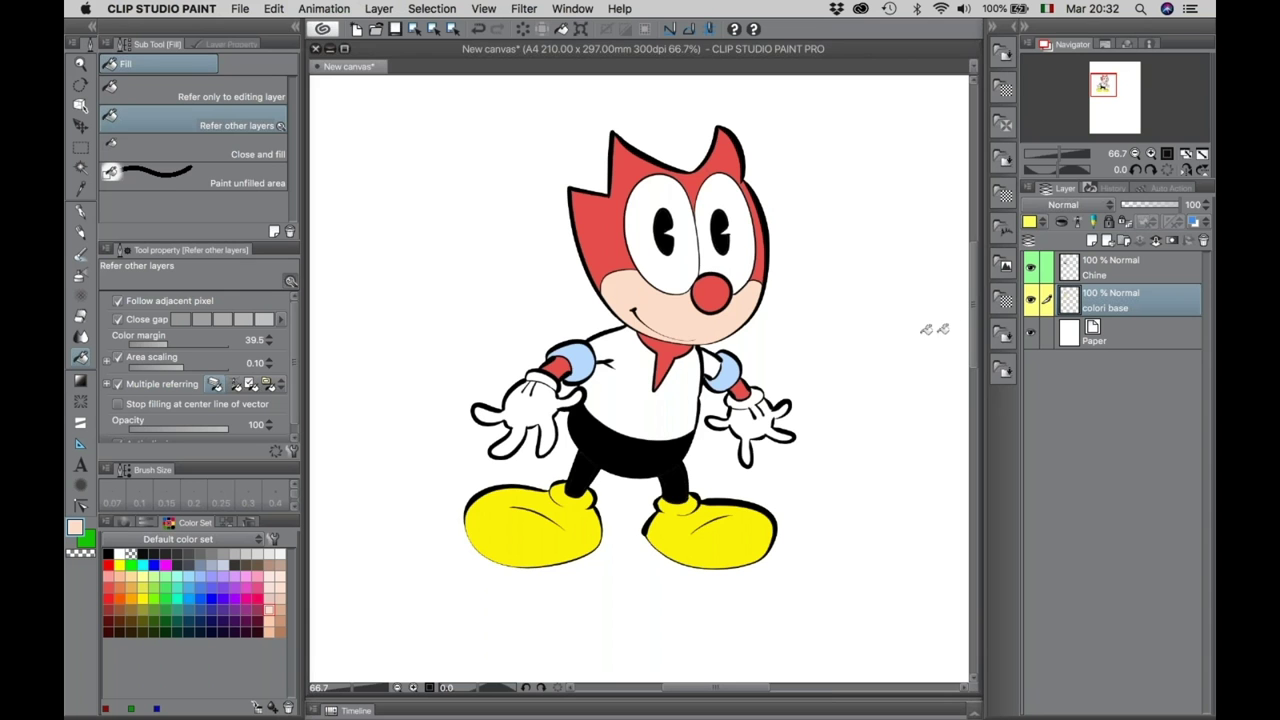
# Hide the Paper layer, and toggle Chine and colori base off and on to check which areas are still transparent.
pyautogui.click(1032, 336)
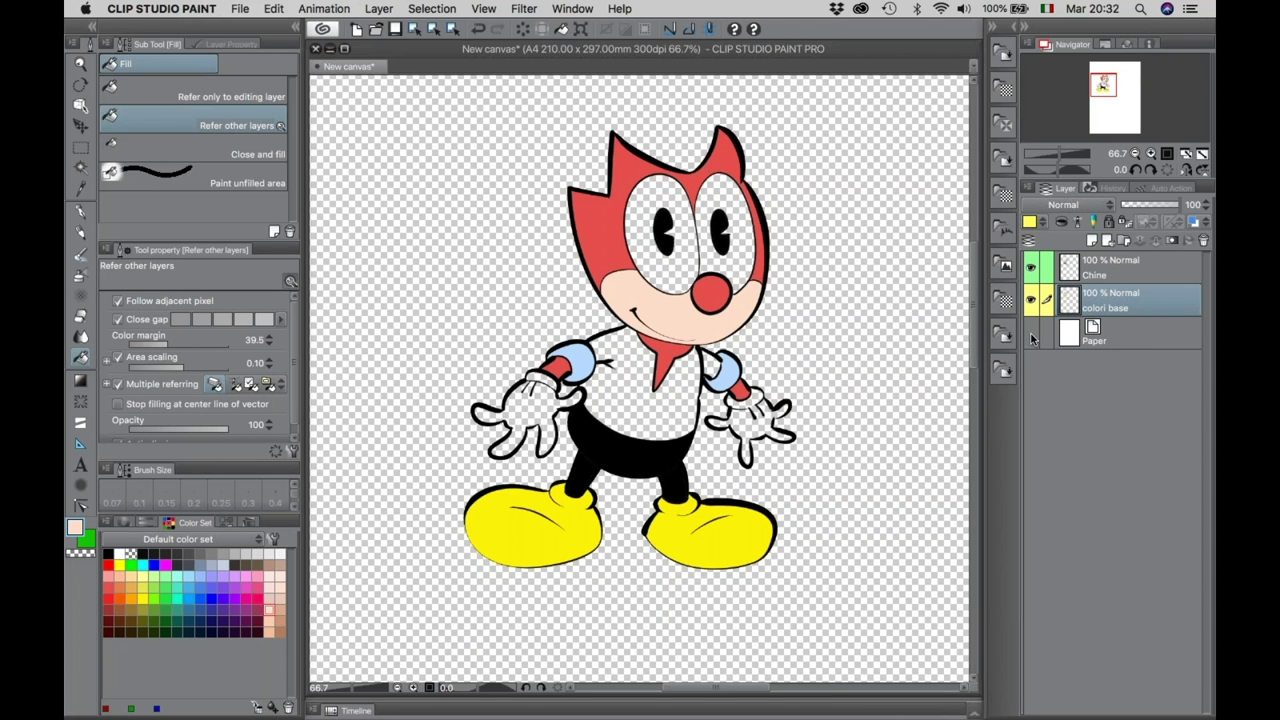
pyautogui.click(1031, 268)
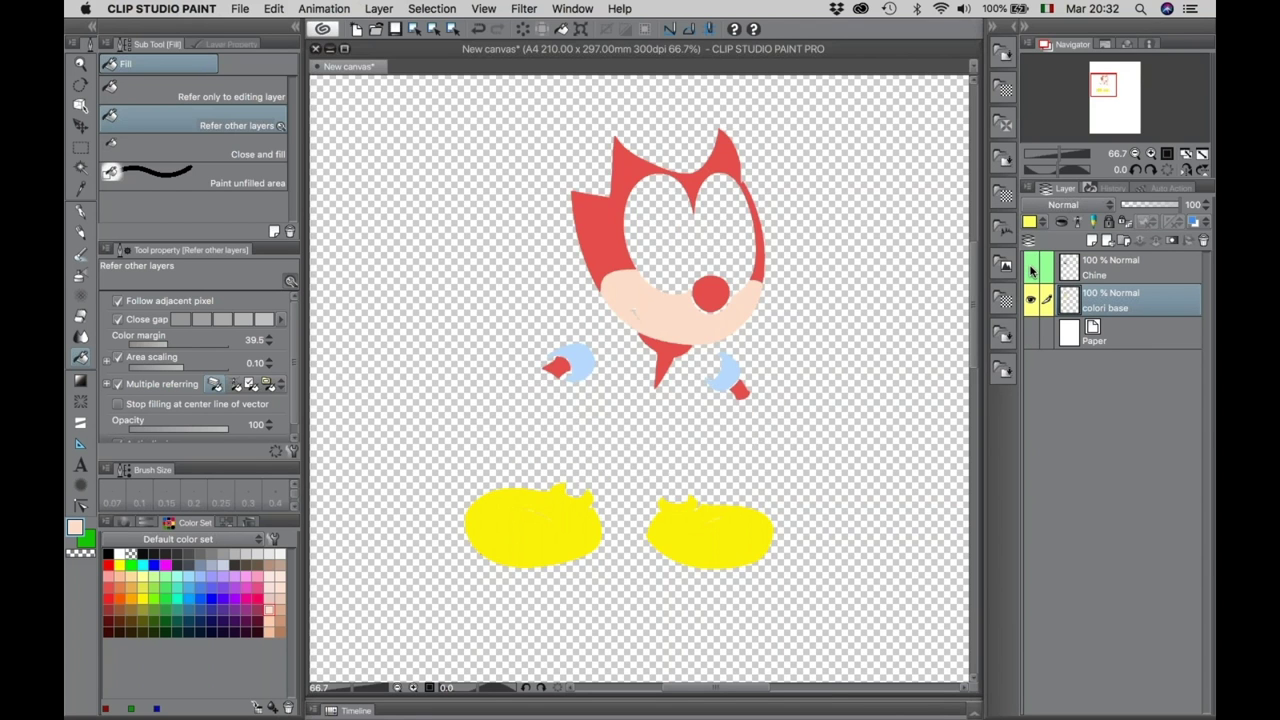
pyautogui.click(1031, 268)
pyautogui.click(1031, 300)
pyautogui.click(1031, 300)
# Reshow Paper and add a raster layer directly above it, named "da cancellare" and marked with a red palette colour.
pyautogui.click(1070, 336)
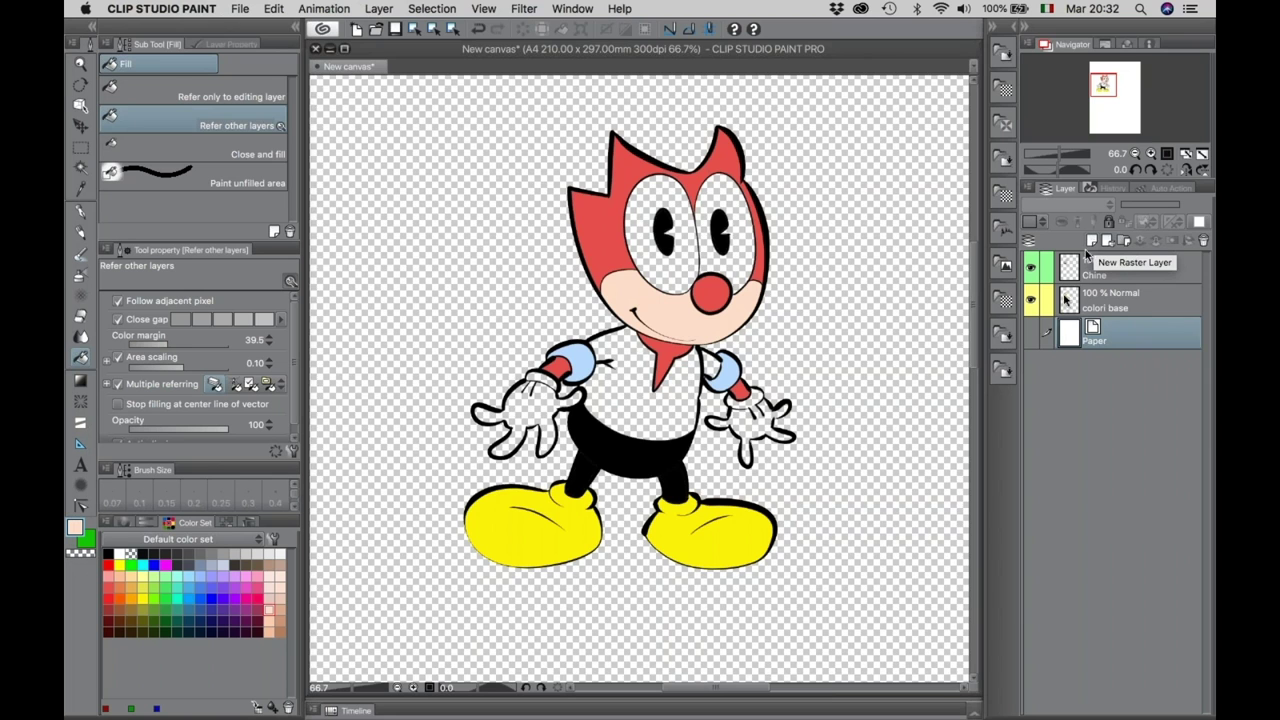
pyautogui.click(1032, 336)
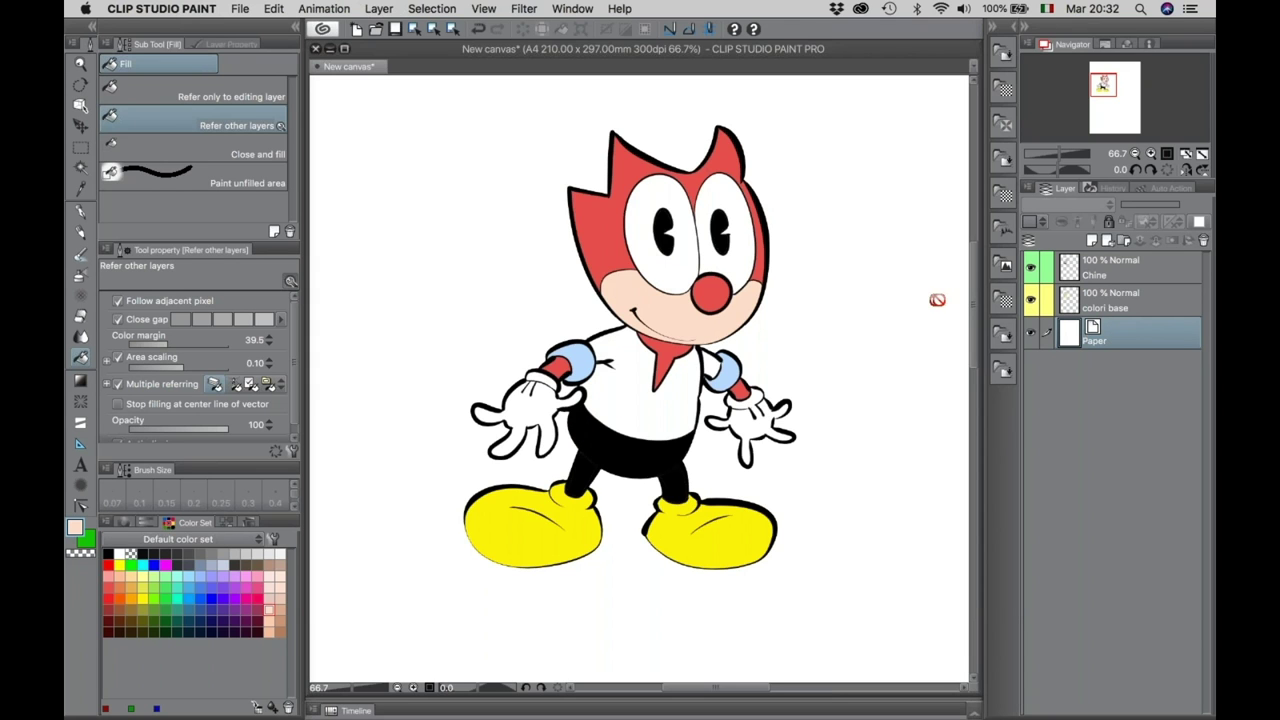
pyautogui.click(1090, 242)
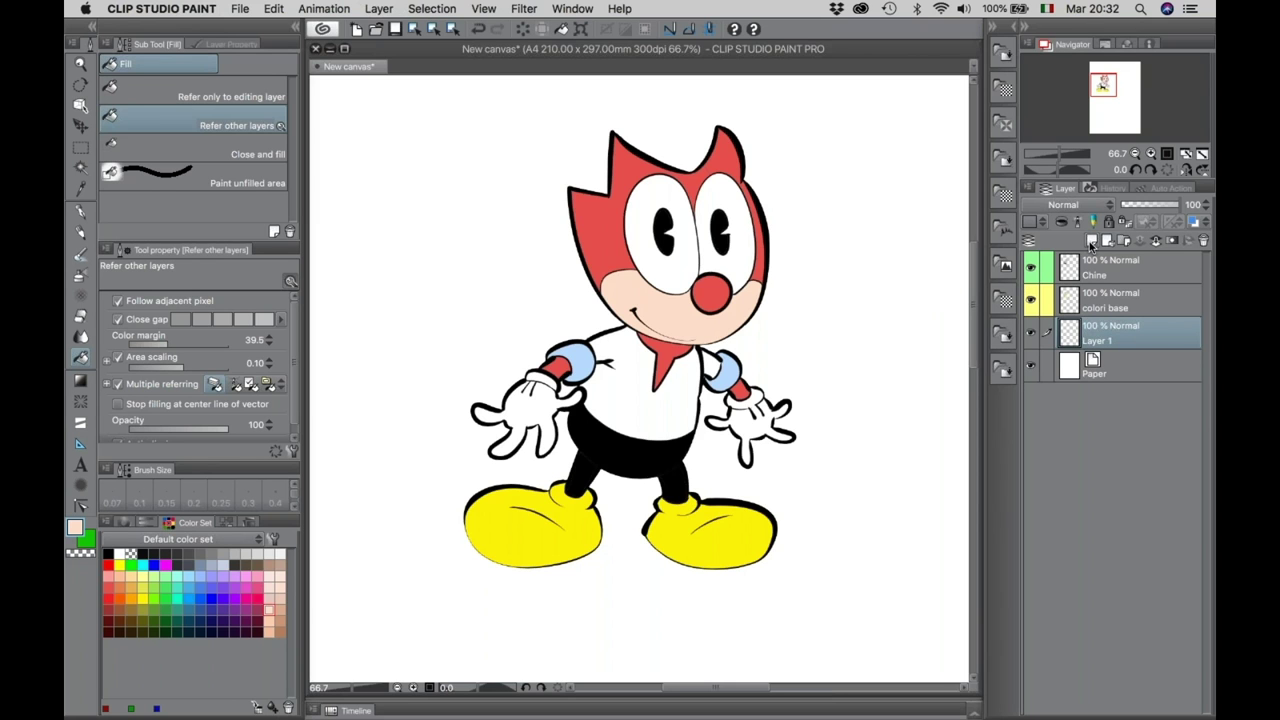
pyautogui.doubleClick(1099, 340)
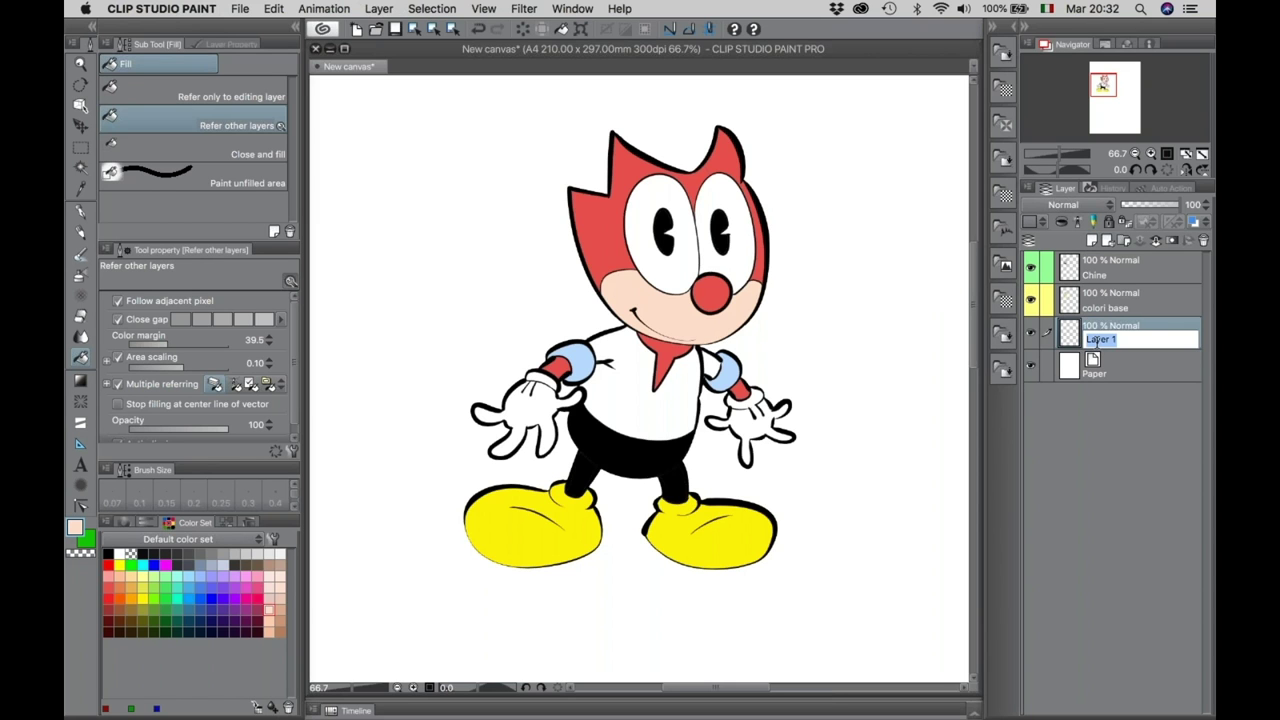
pyautogui.write('da cancellare')
pyautogui.press('Return')
pyautogui.click(1043, 226)
pyautogui.click(1055, 255)
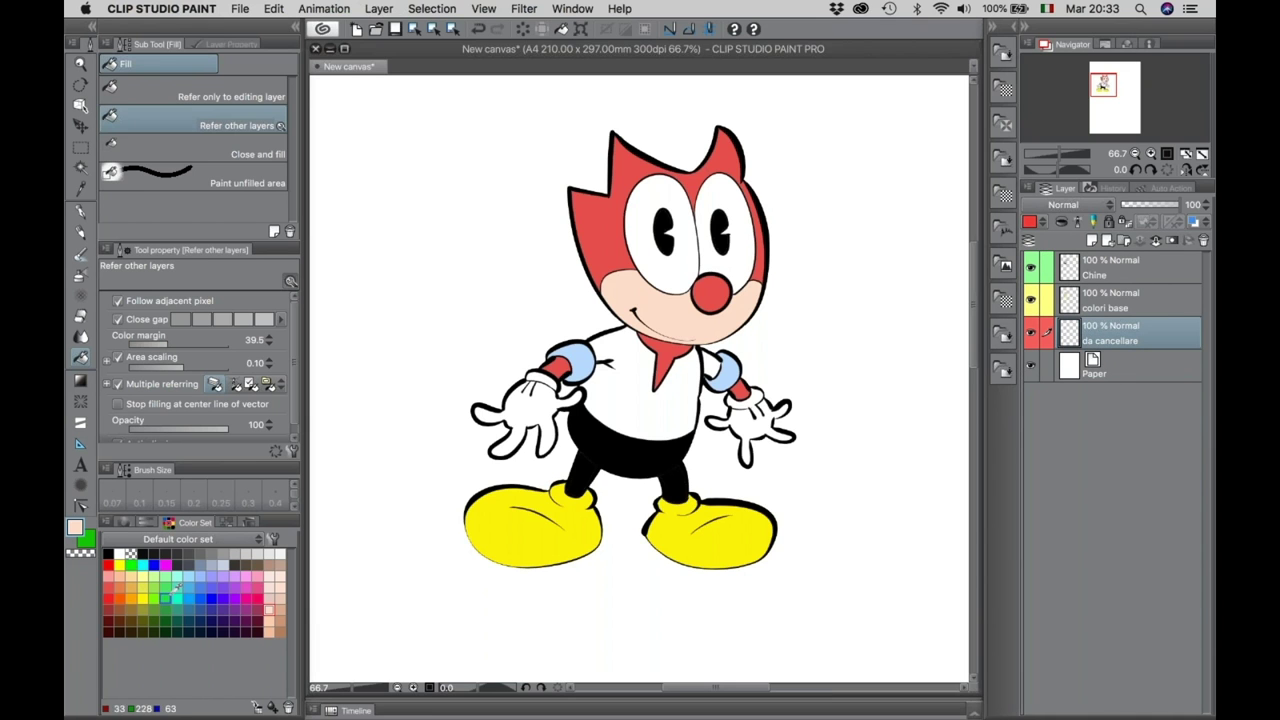
# Mix a bright red on the color wheel (H 10, S 100, V 100) and fill the whole da cancellare layer with it.
pyautogui.click(108, 565)
pyautogui.click(124, 522)
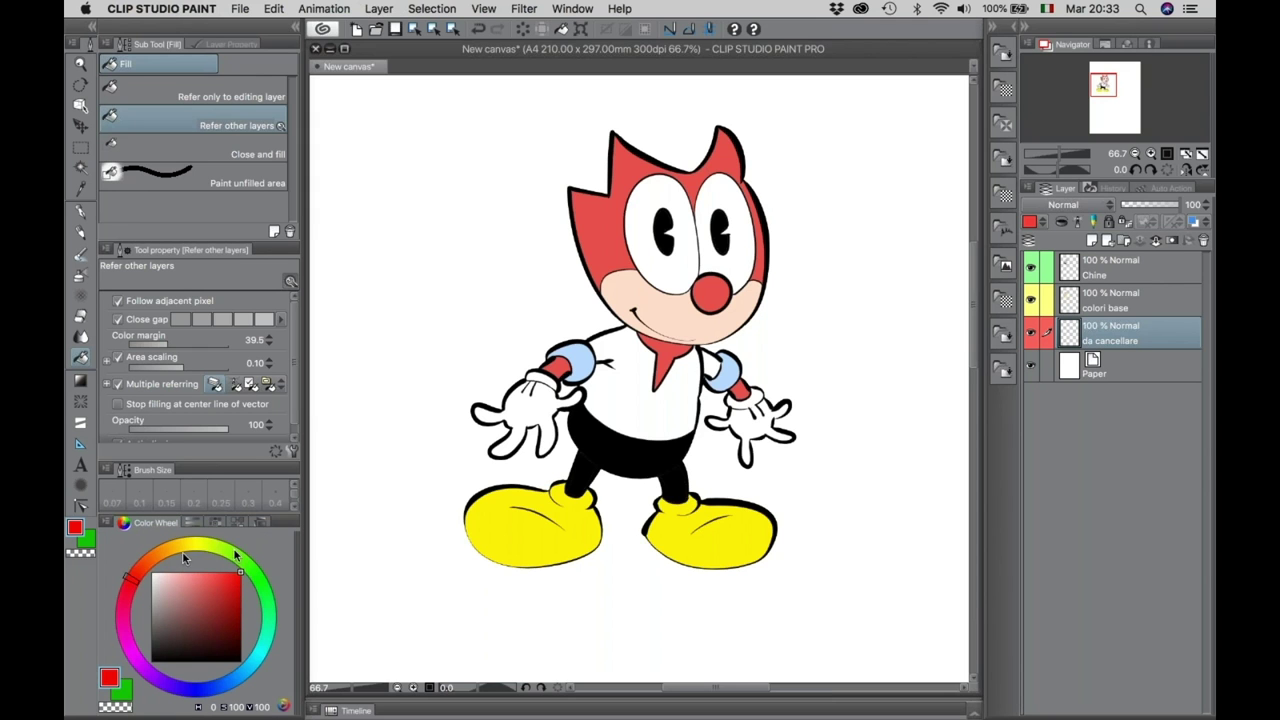
pyautogui.click(137, 568)
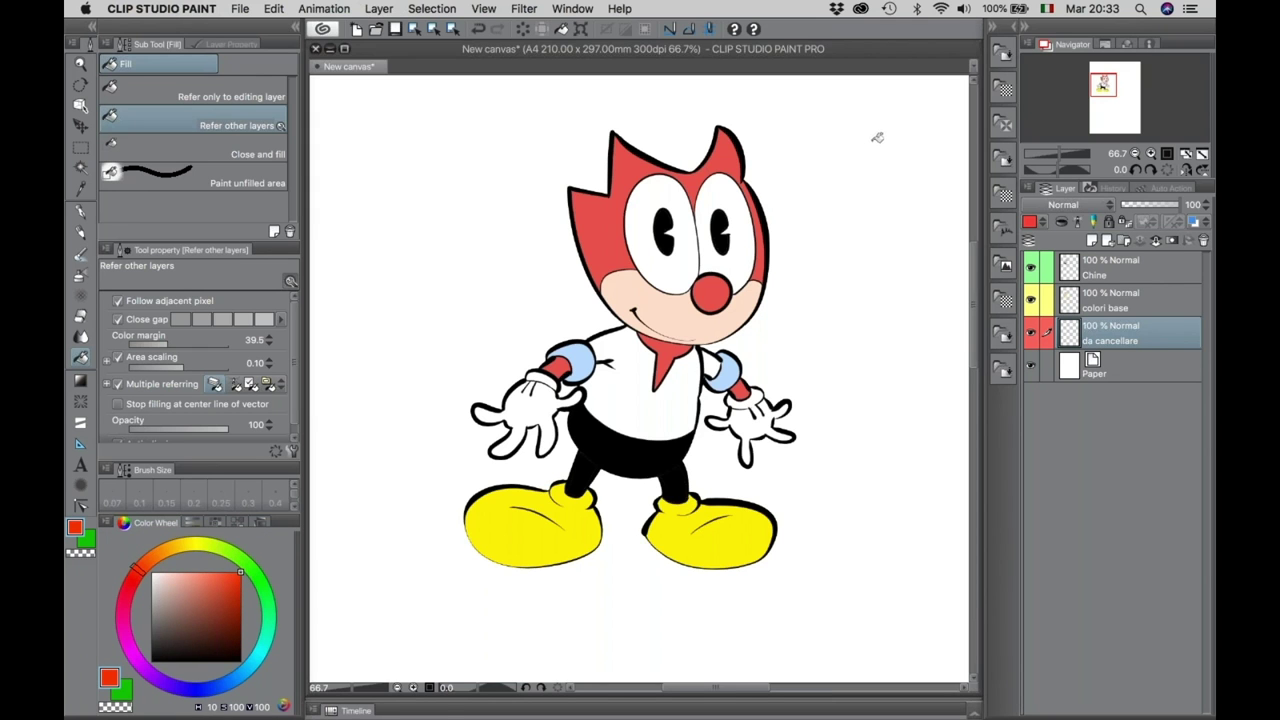
pyautogui.click(563, 30)
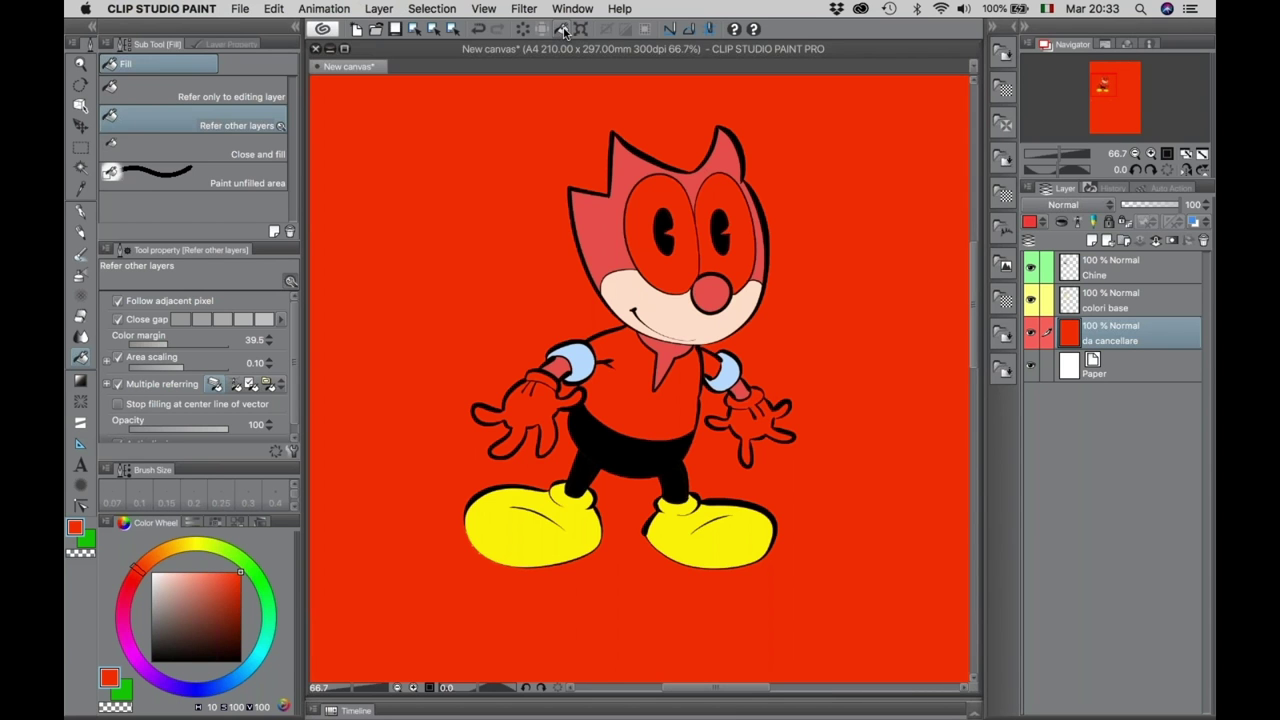
pyautogui.hotkey('ctrl', 'z')
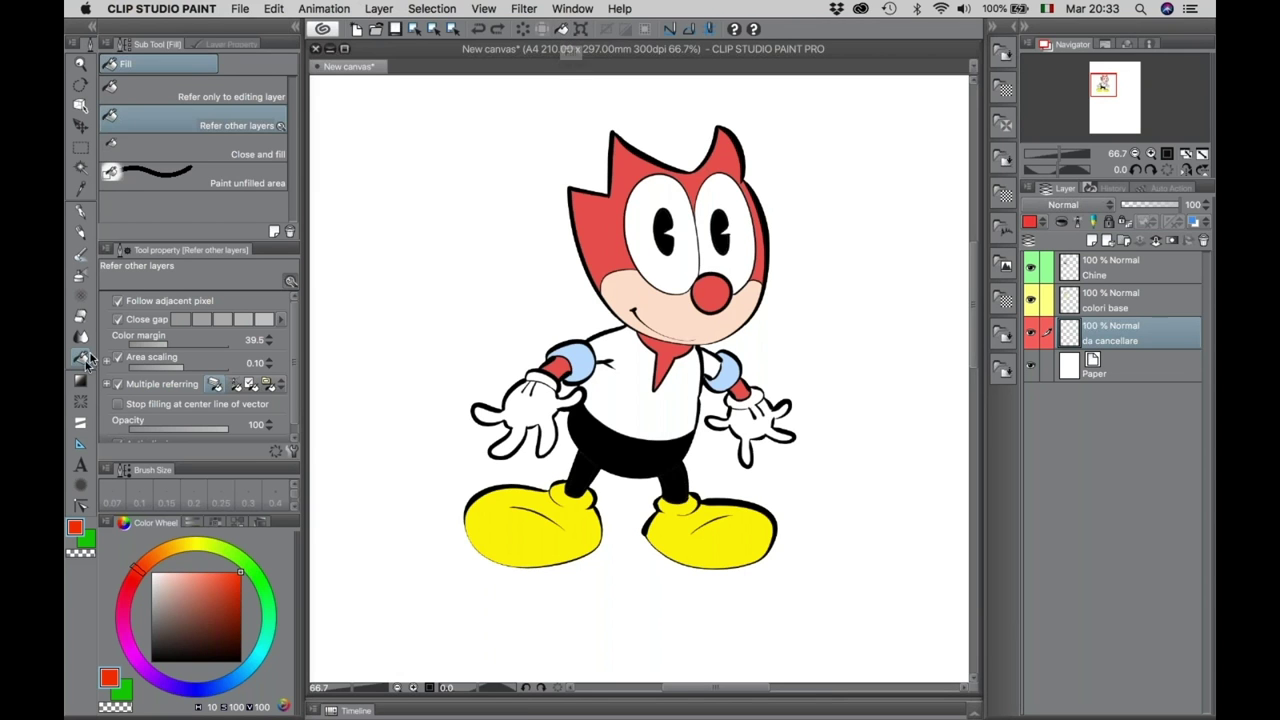
pyautogui.click(561, 30)
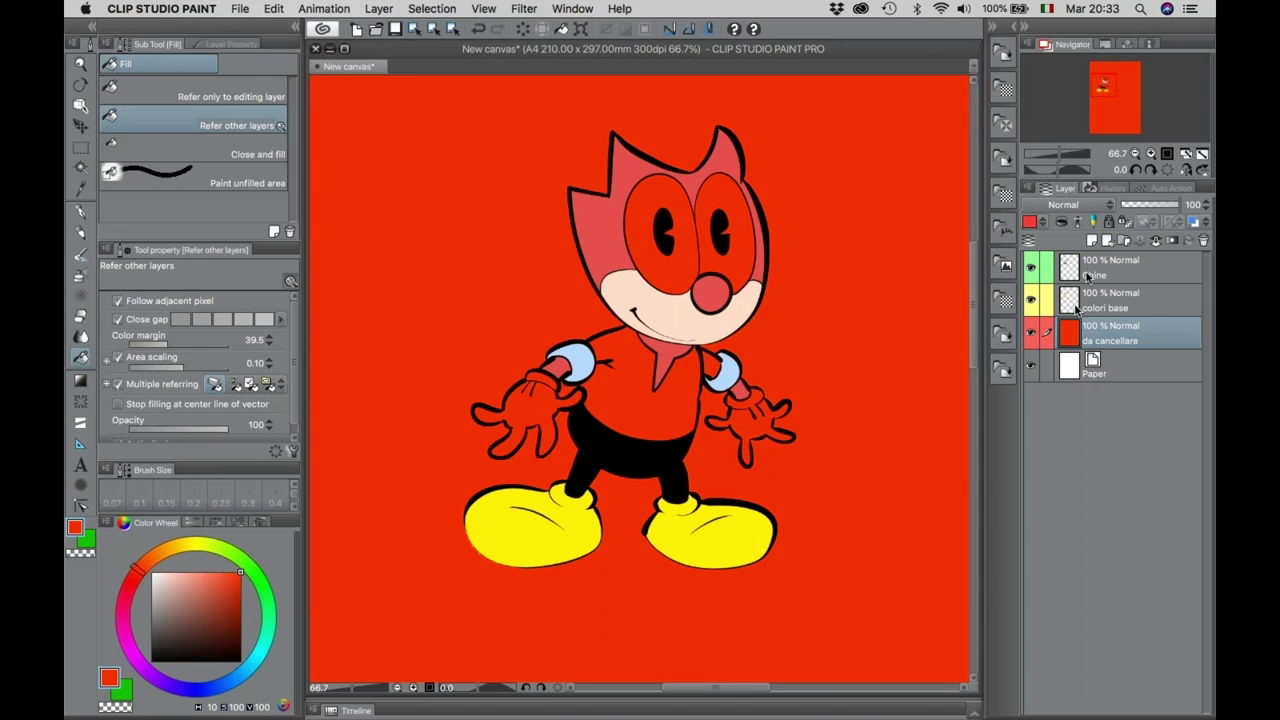
# Add a raster layer directly above da cancellare and name it "bianco".
pyautogui.click(1093, 242)
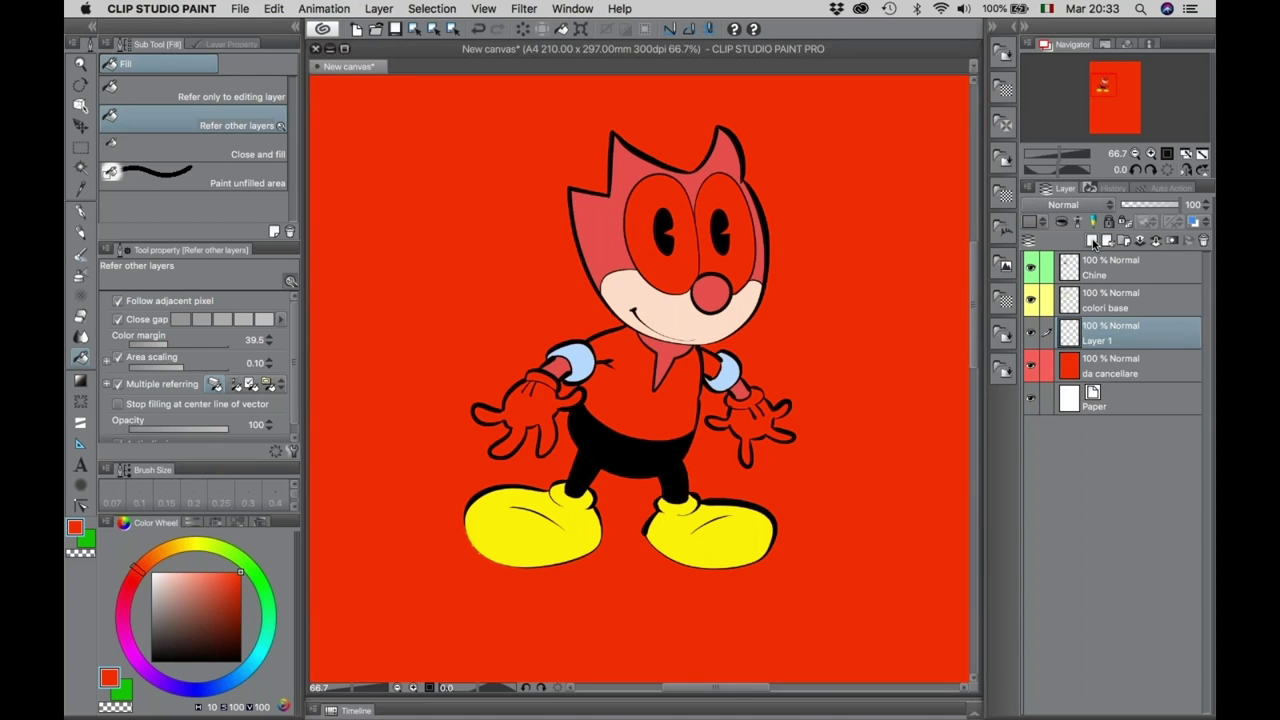
pyautogui.doubleClick(1100, 340)
pyautogui.write('bianco')
pyautogui.press('Return')
# Fill the character's eyes, gloves, shirt and the shirt's small shoulder area with pure white on the bianco layer.
pyautogui.click(151, 573)
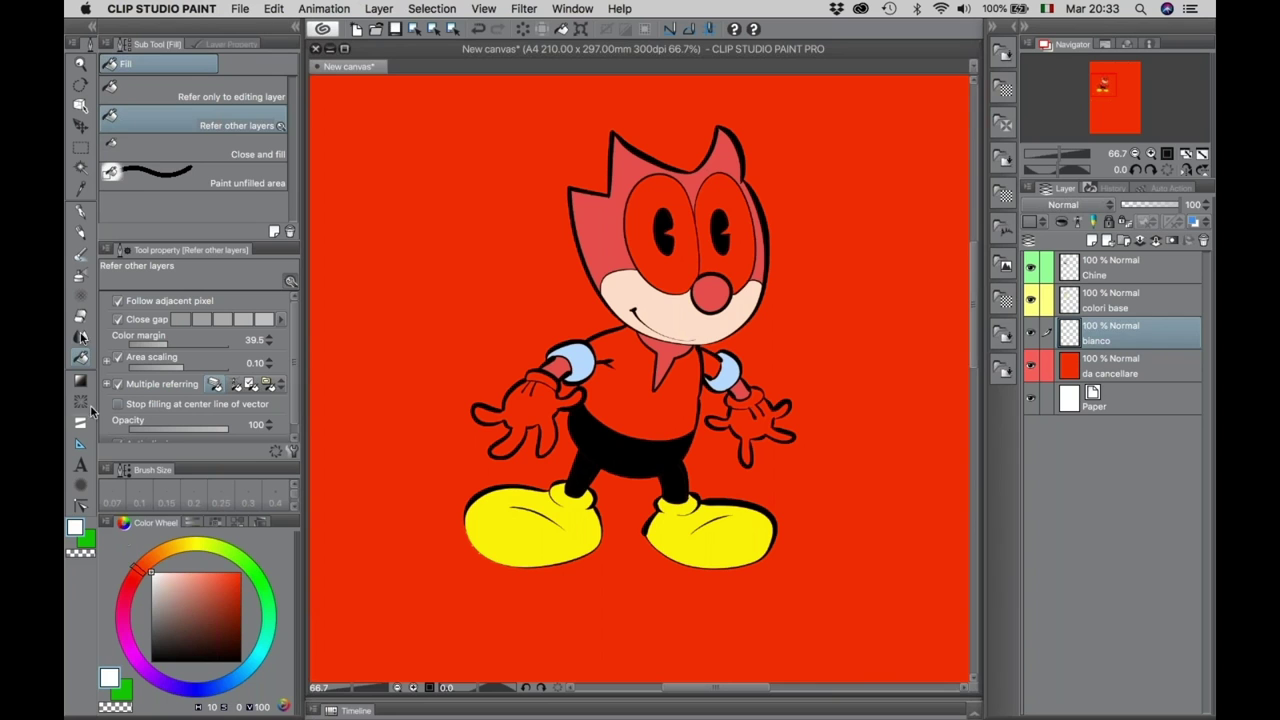
pyautogui.click(681, 265)
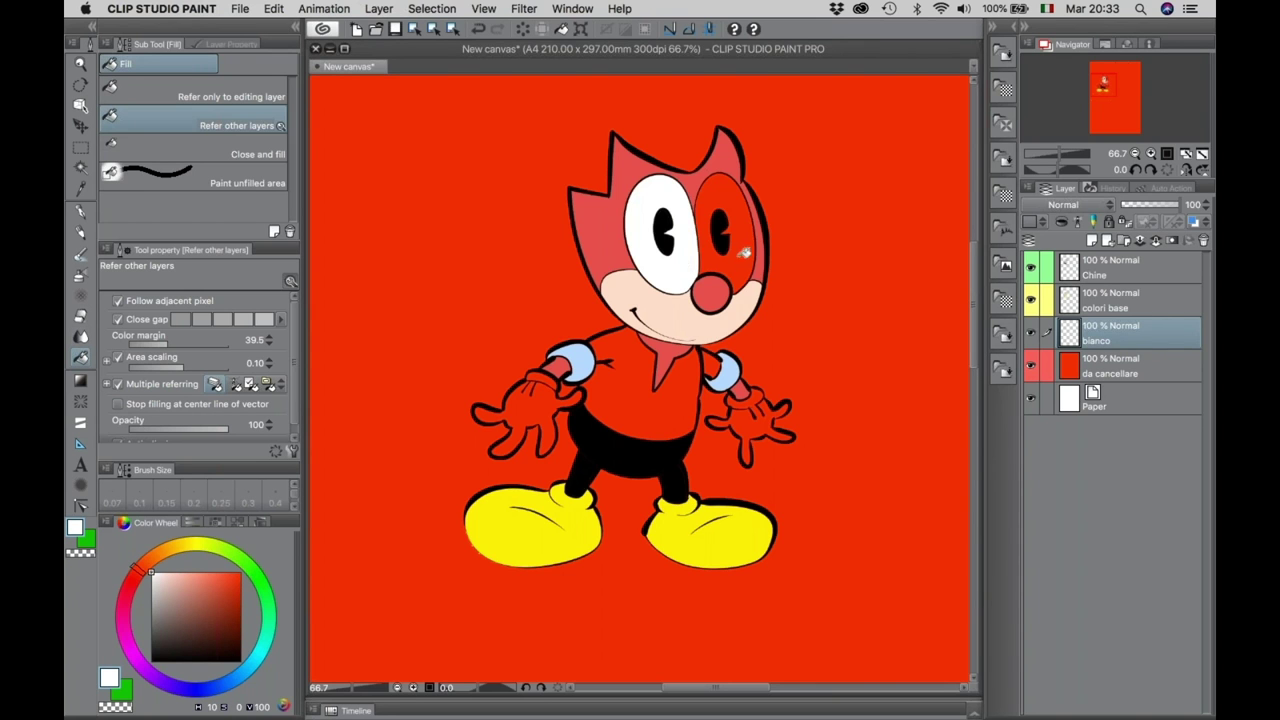
pyautogui.click(744, 253)
pyautogui.click(752, 416)
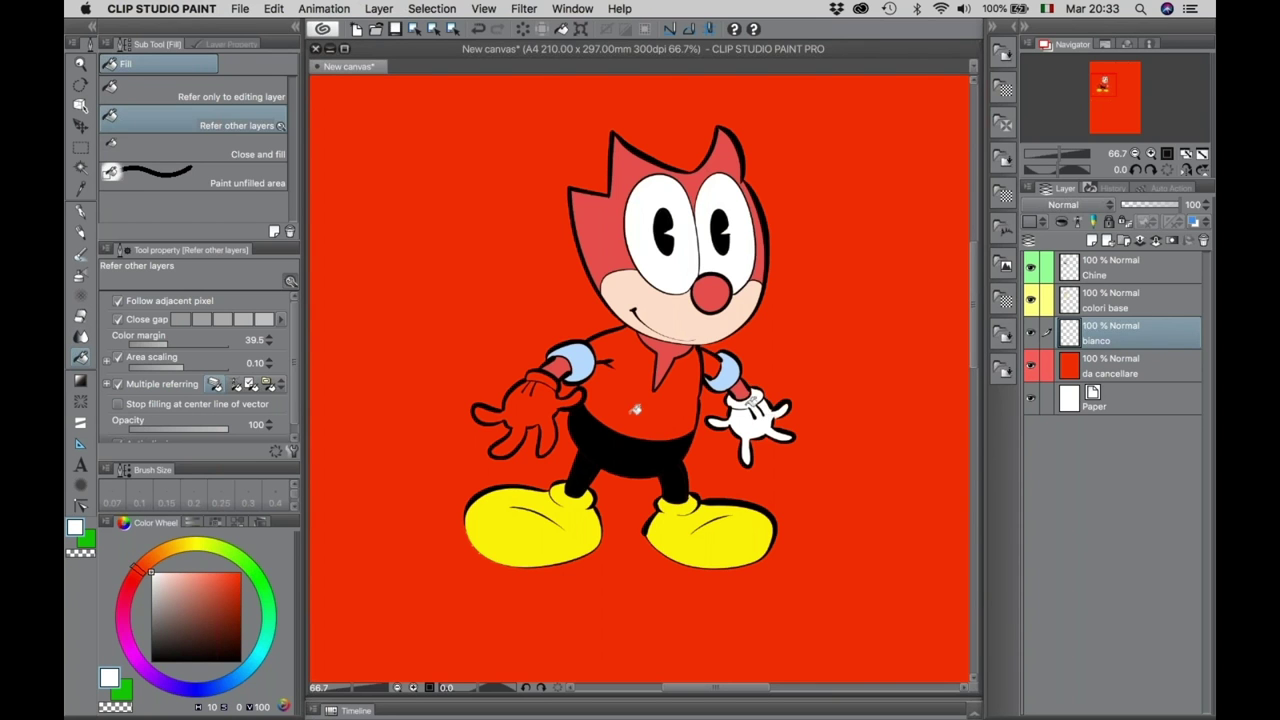
pyautogui.click(530, 410)
pyautogui.click(665, 393)
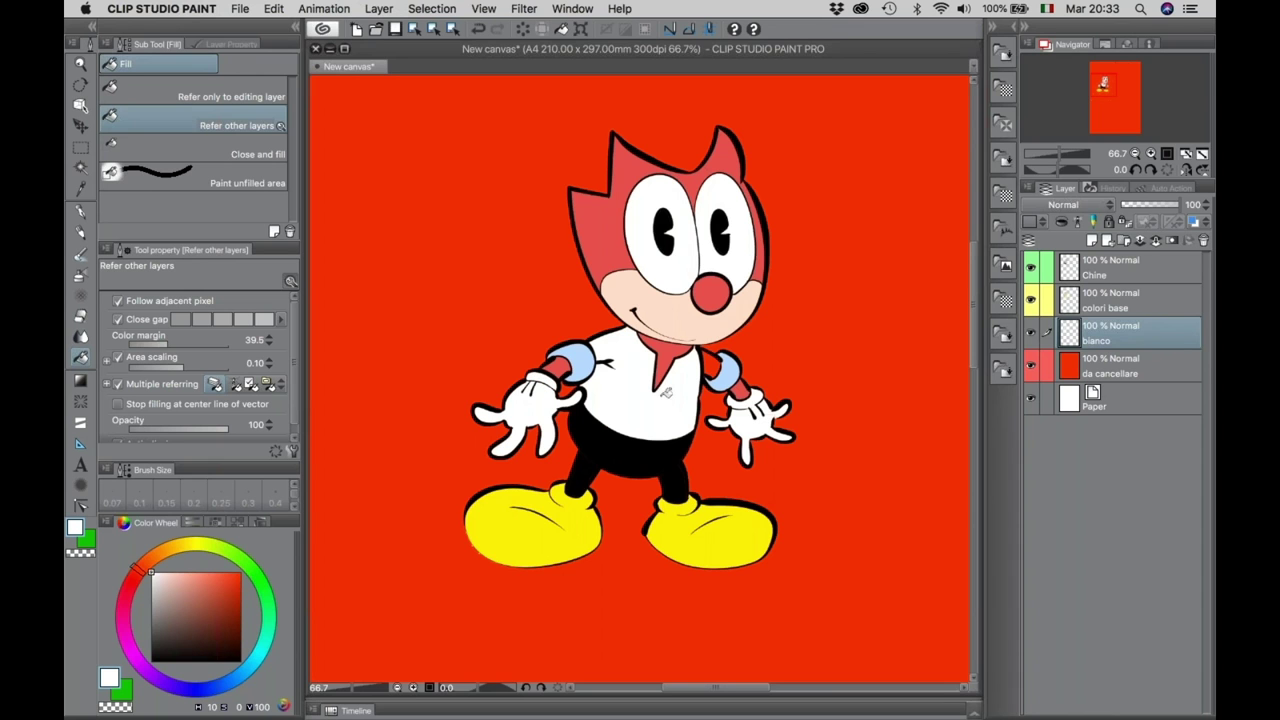
pyautogui.click(712, 364)
# Delete the da cancellare layer, and combine colori base with the bianco layer below it.
pyautogui.click(1074, 370)
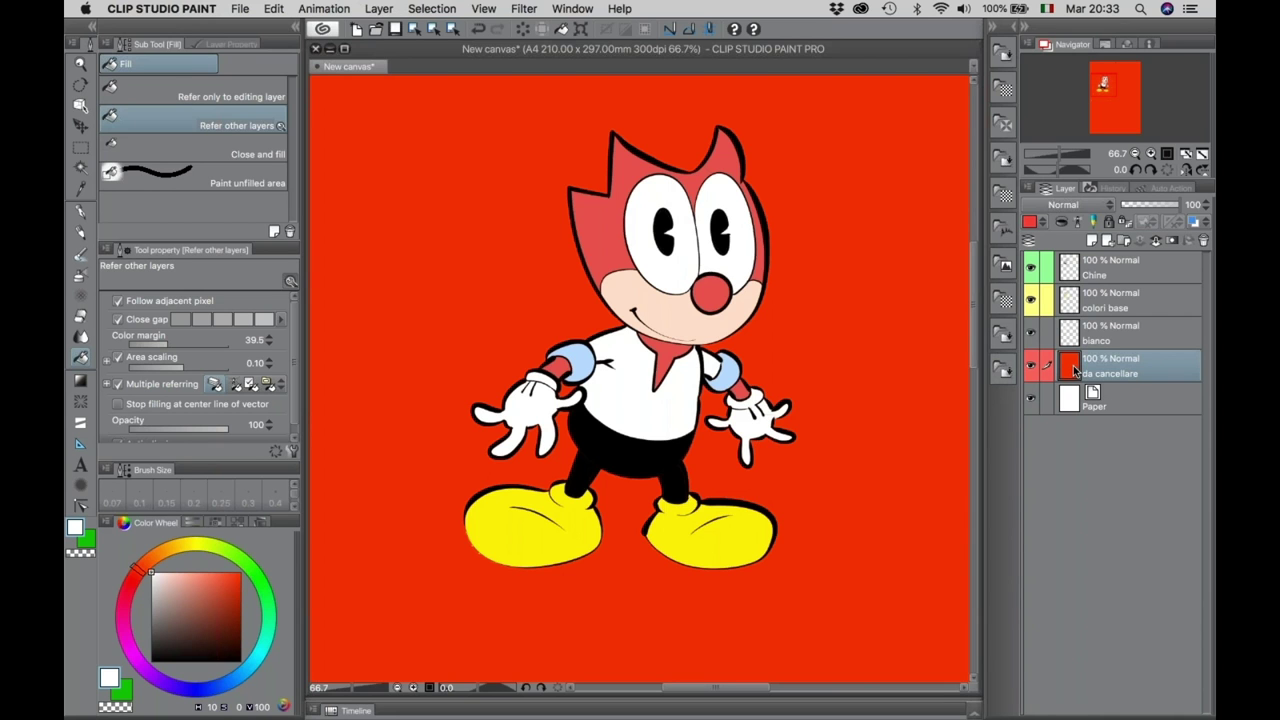
pyautogui.click(1203, 241)
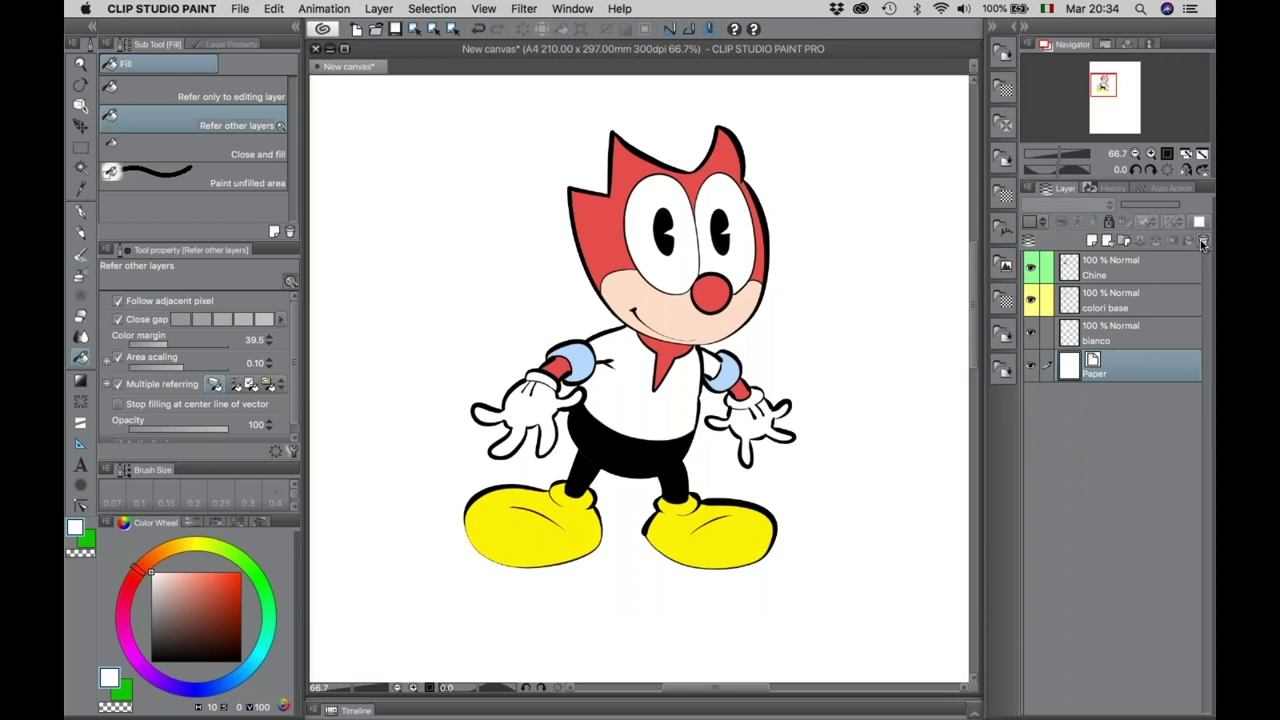
pyautogui.click(1074, 311)
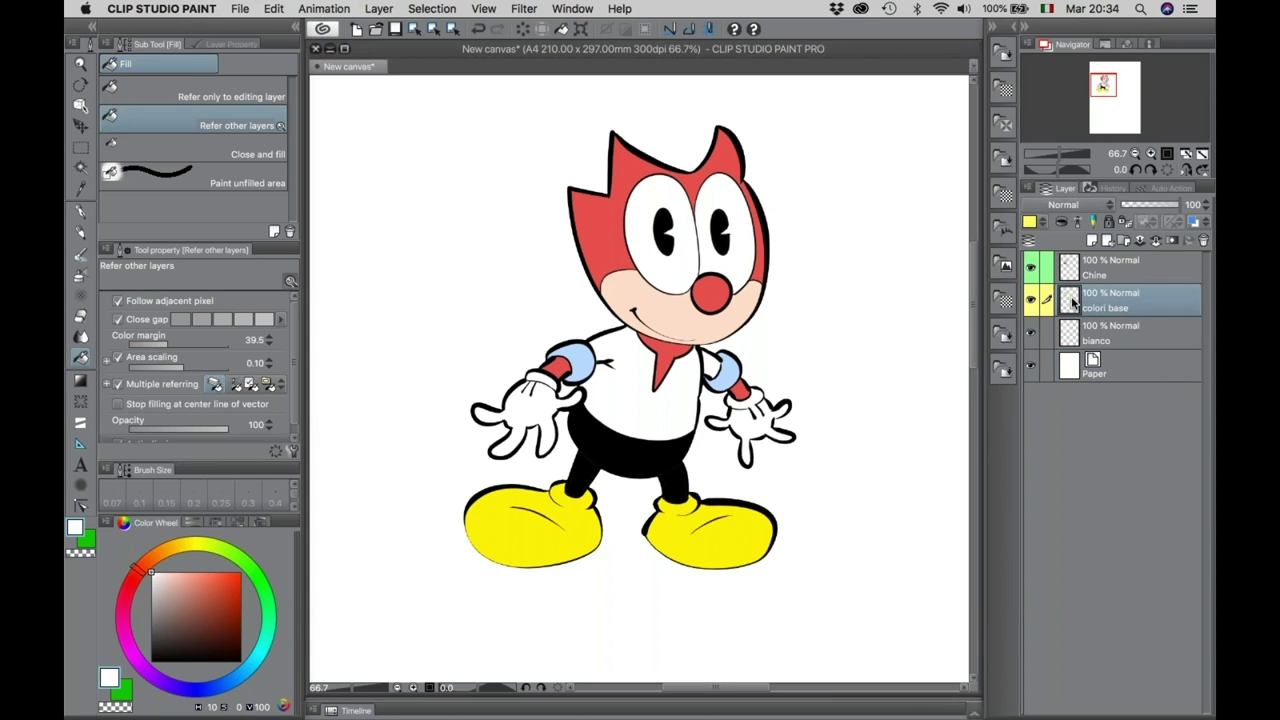
pyautogui.click(1074, 336)
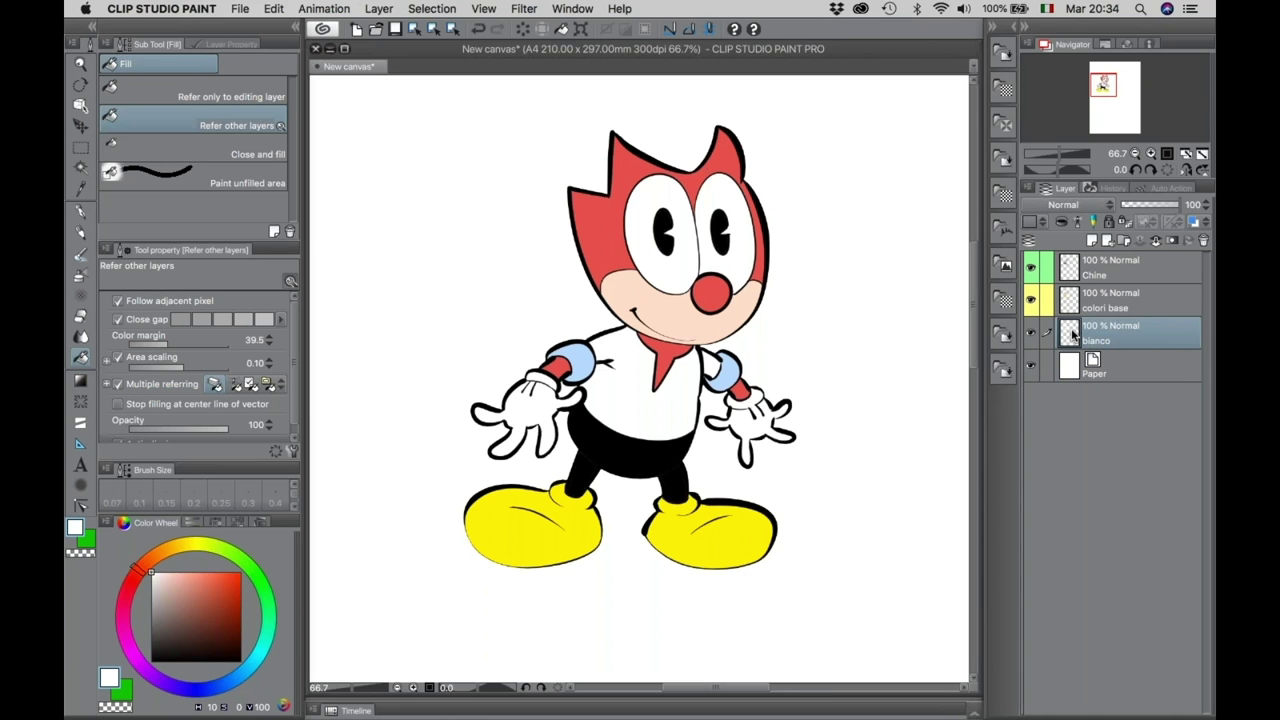
pyautogui.click(1071, 307)
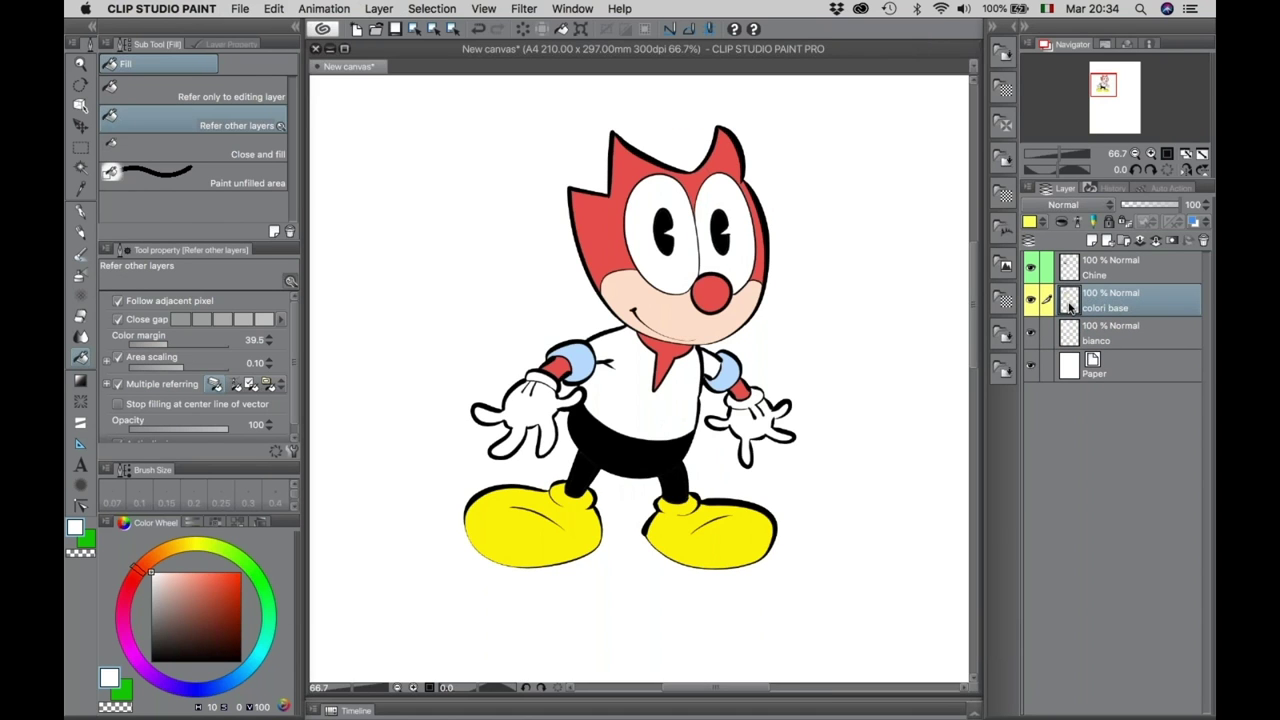
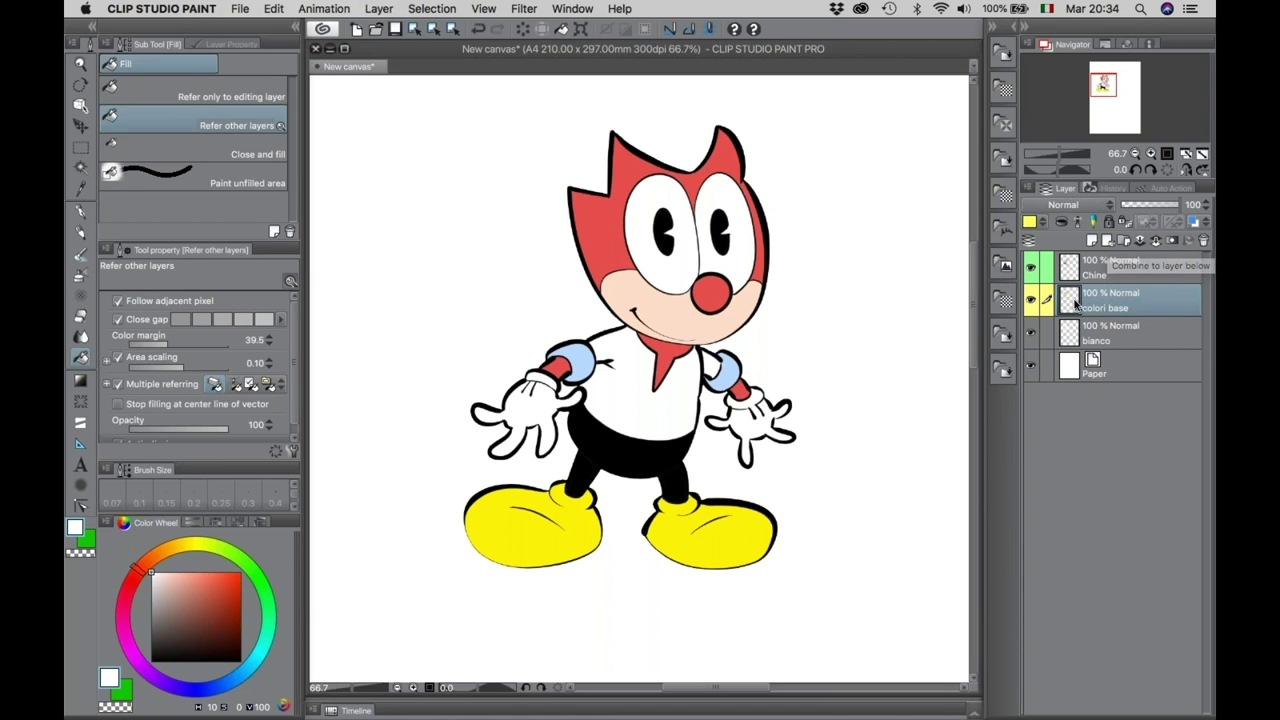
pyautogui.click(1157, 246)
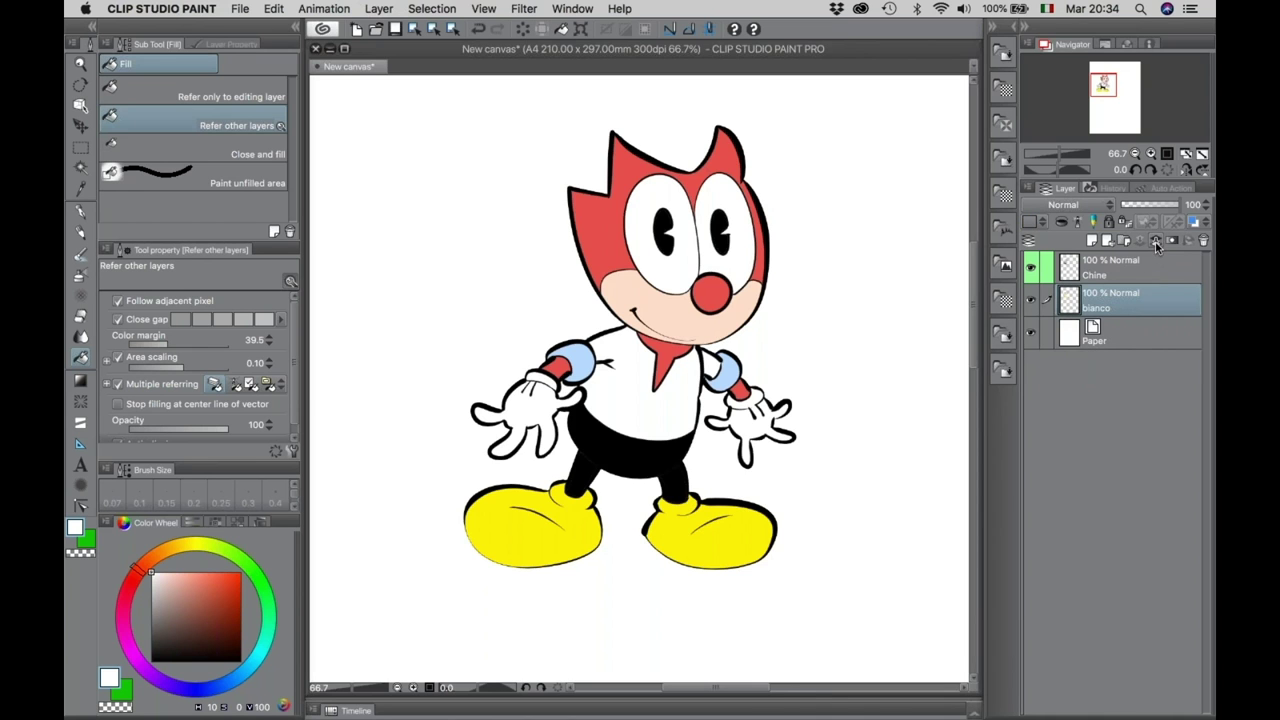
# Rename the merged color layer "Tinte piatte" and mark it with a yellow palette colour.
pyautogui.doubleClick(1097, 310)
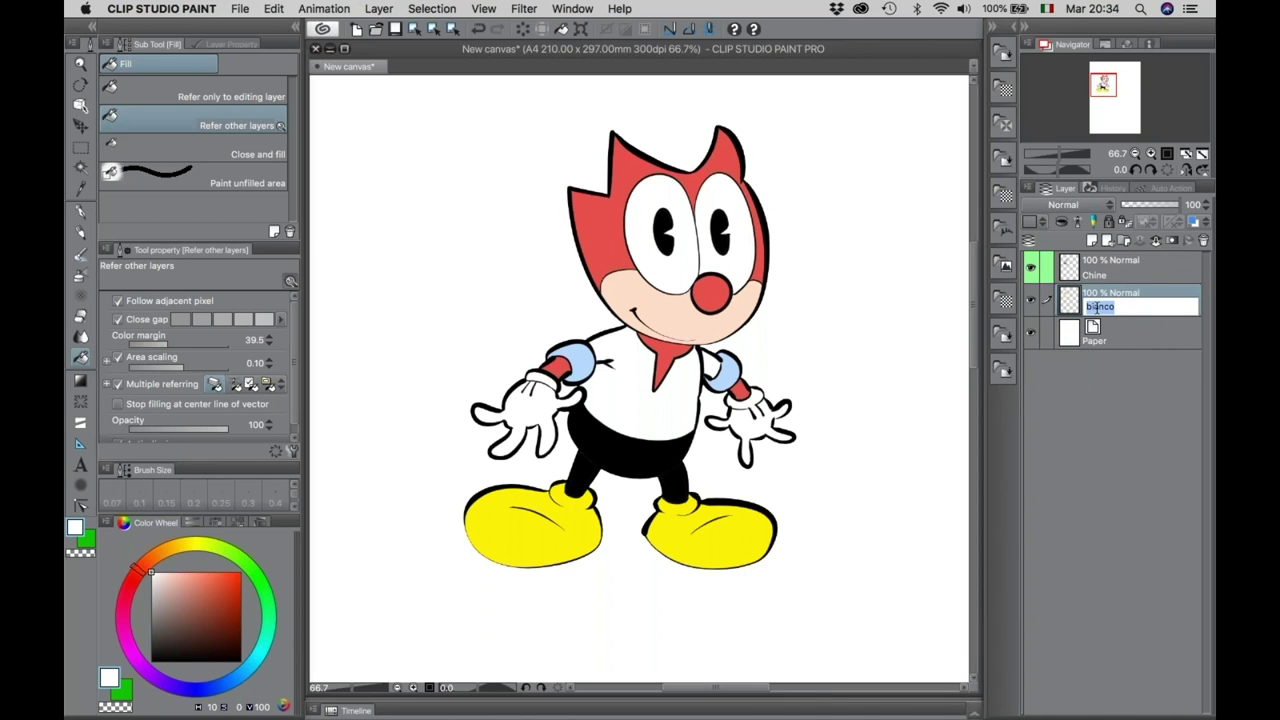
pyautogui.write('Tinte piat')
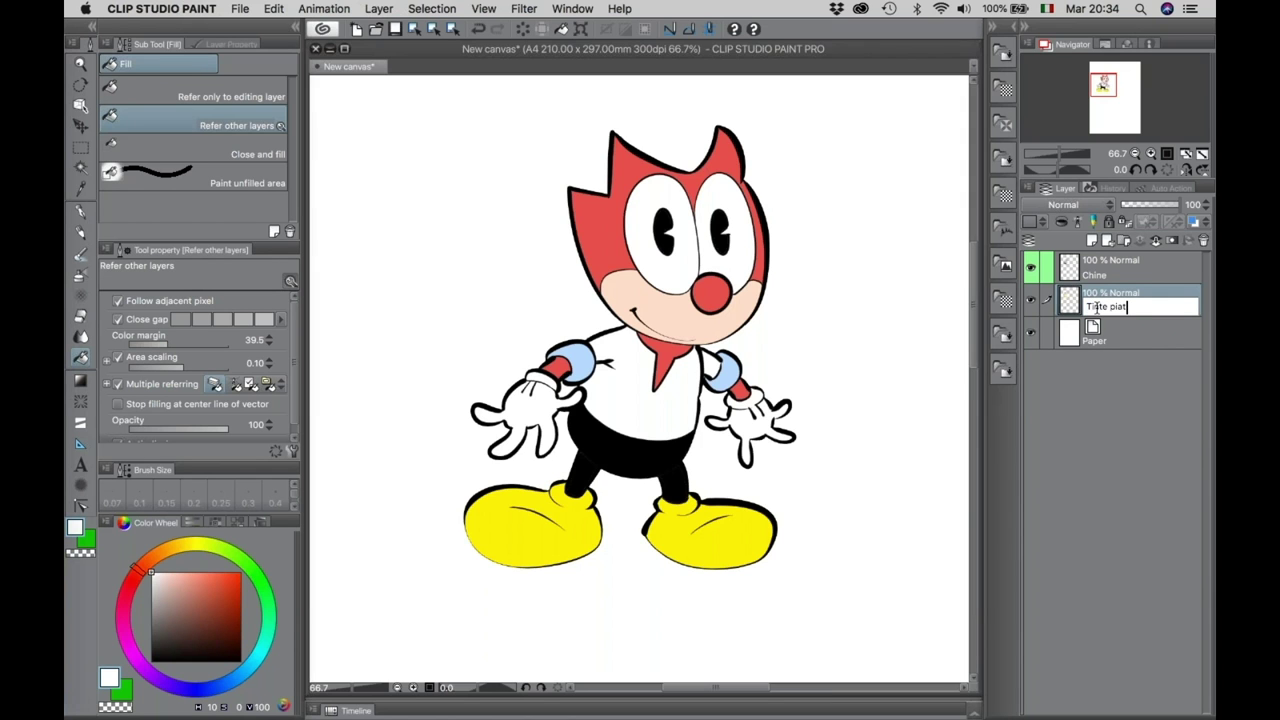
pyautogui.write('te')
pyautogui.press('Return')
pyautogui.click(1030, 221)
pyautogui.click(1036, 309)
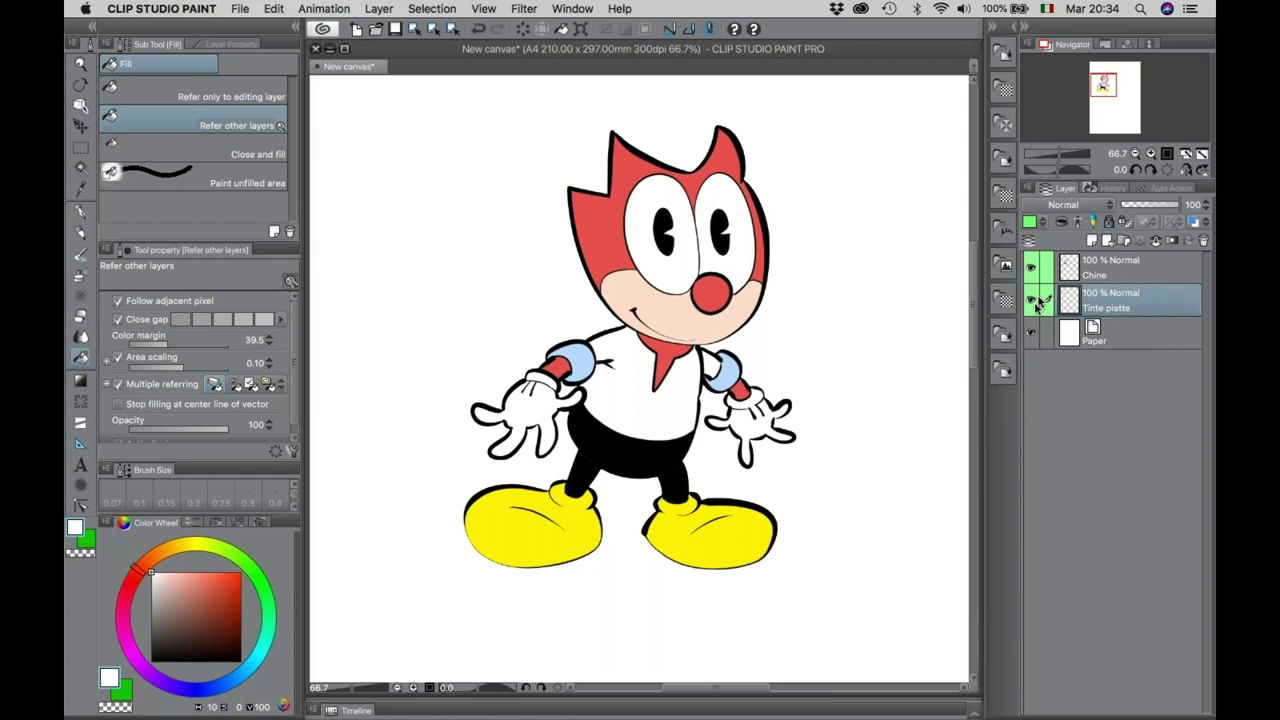
pyautogui.click(1032, 222)
pyautogui.click(1038, 294)
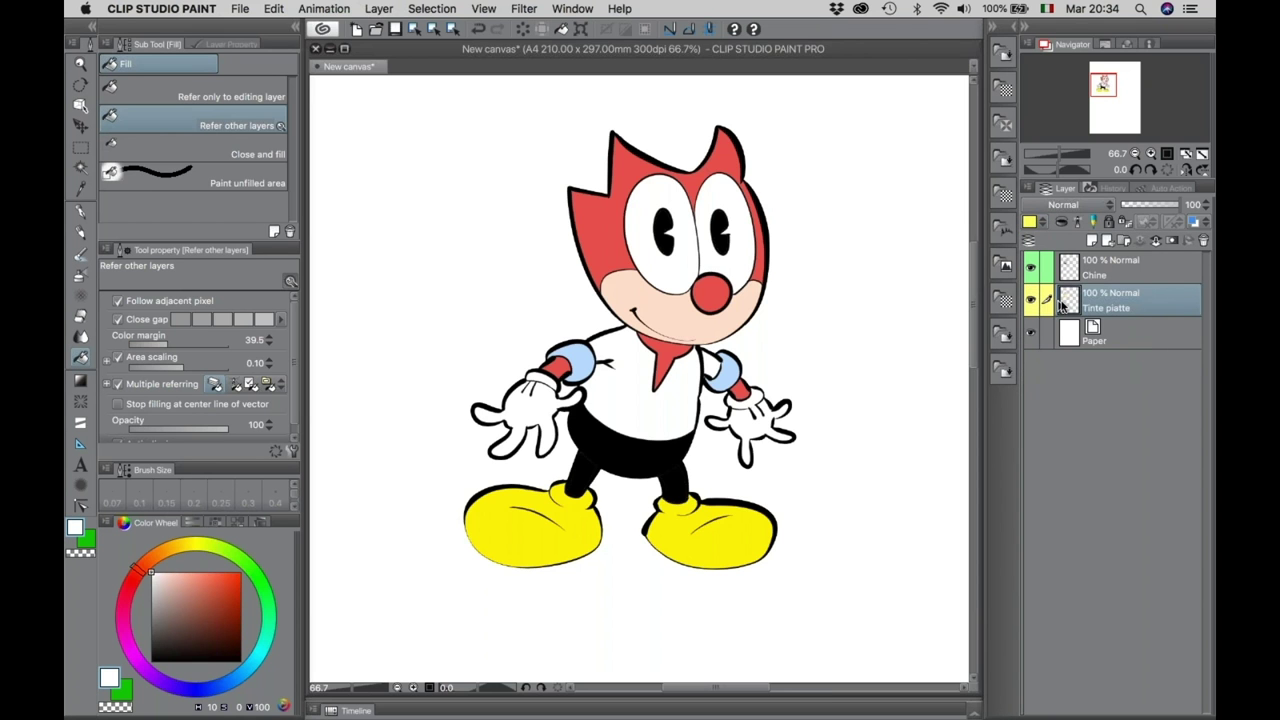
# Toggle the visibility of Tinte piatte and Paper to check that the white areas are opaque.
pyautogui.click(1031, 301)
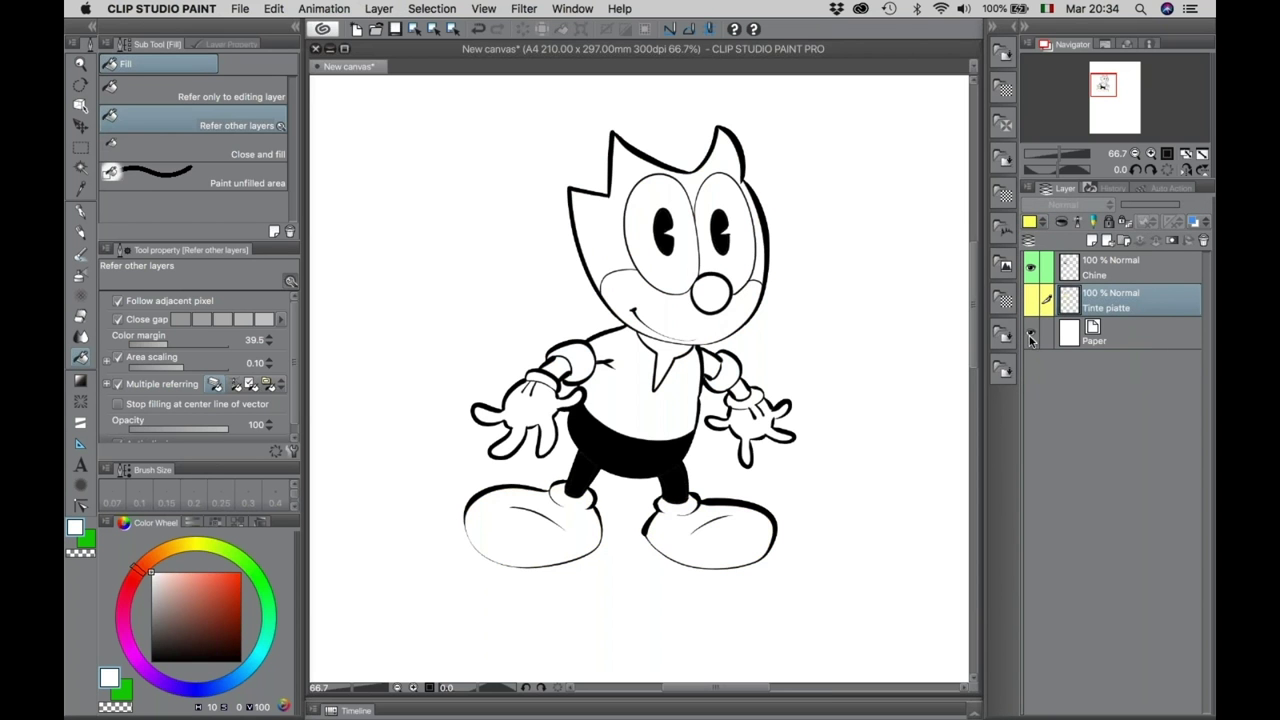
pyautogui.click(1031, 334)
pyautogui.click(1031, 300)
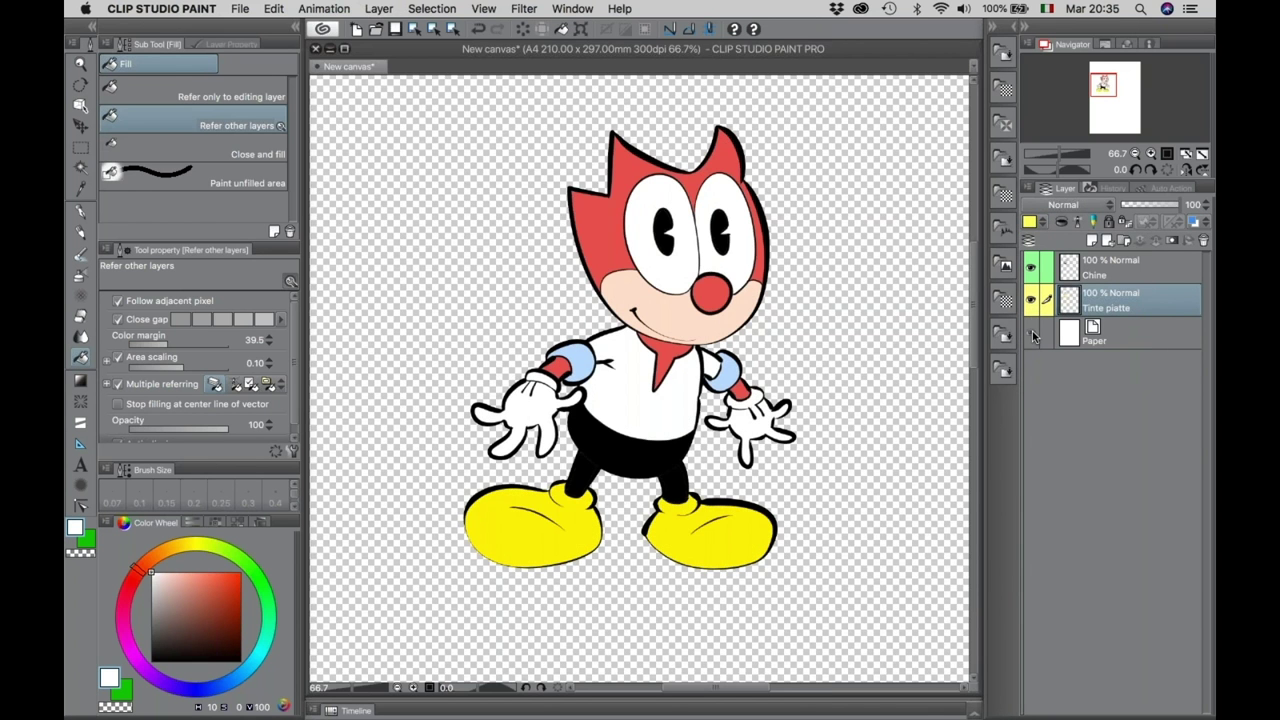
pyautogui.click(1031, 334)
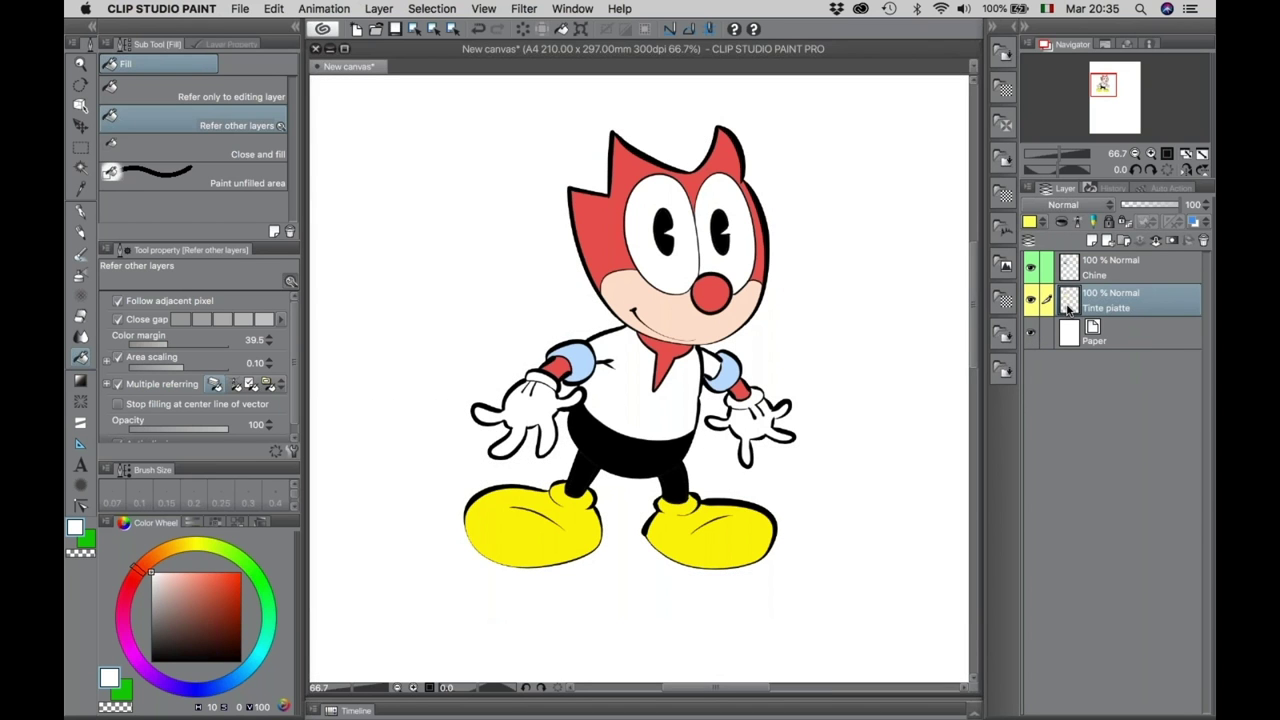
# Switch to the reference image 1.JPG in Preview, examine the dotted tones on the coloured characters up close, and return to Clip Studio Paint.
pyautogui.click(1003, 305)
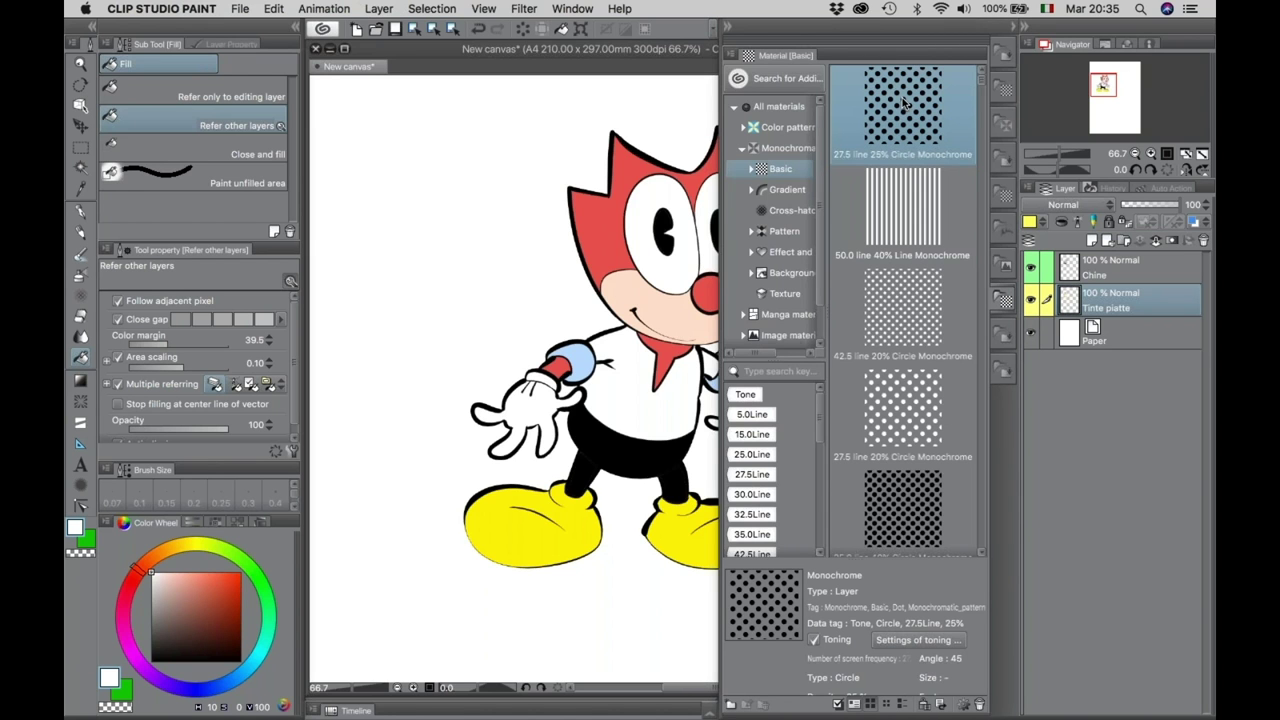
pyautogui.click(998, 305)
pyautogui.hotkey('ctrl', 'Up')
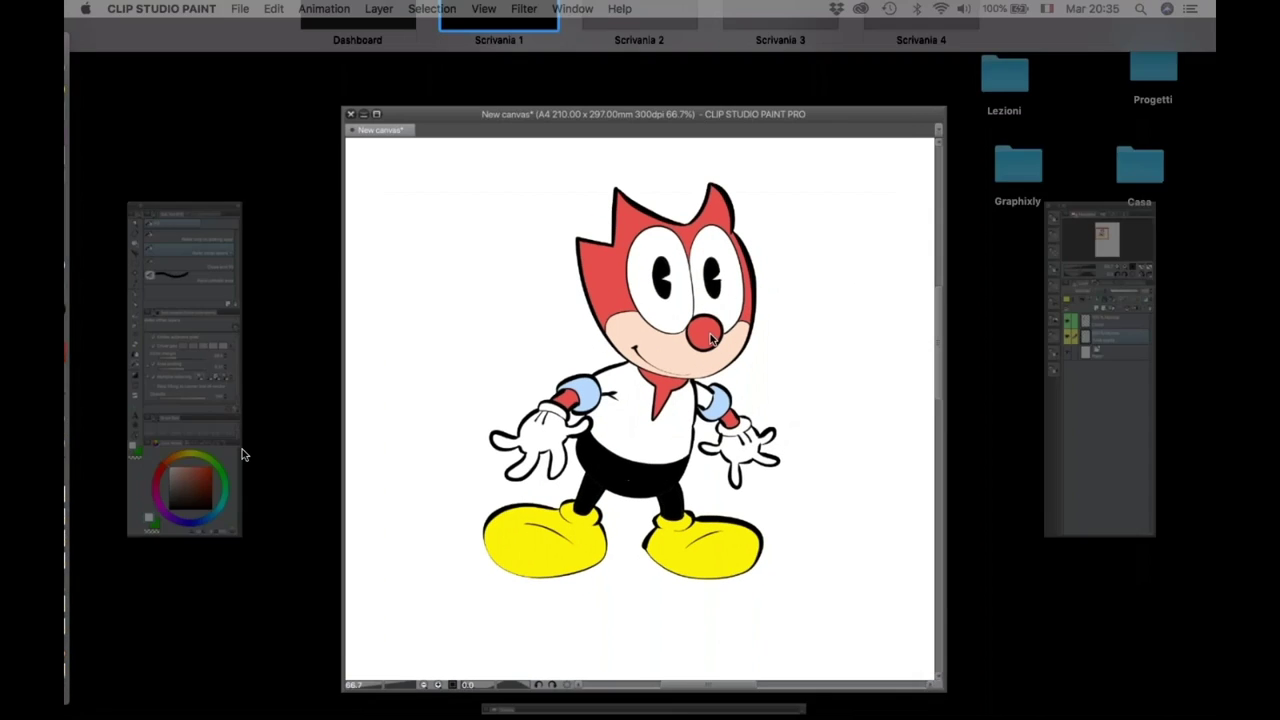
pyautogui.click(710, 340)
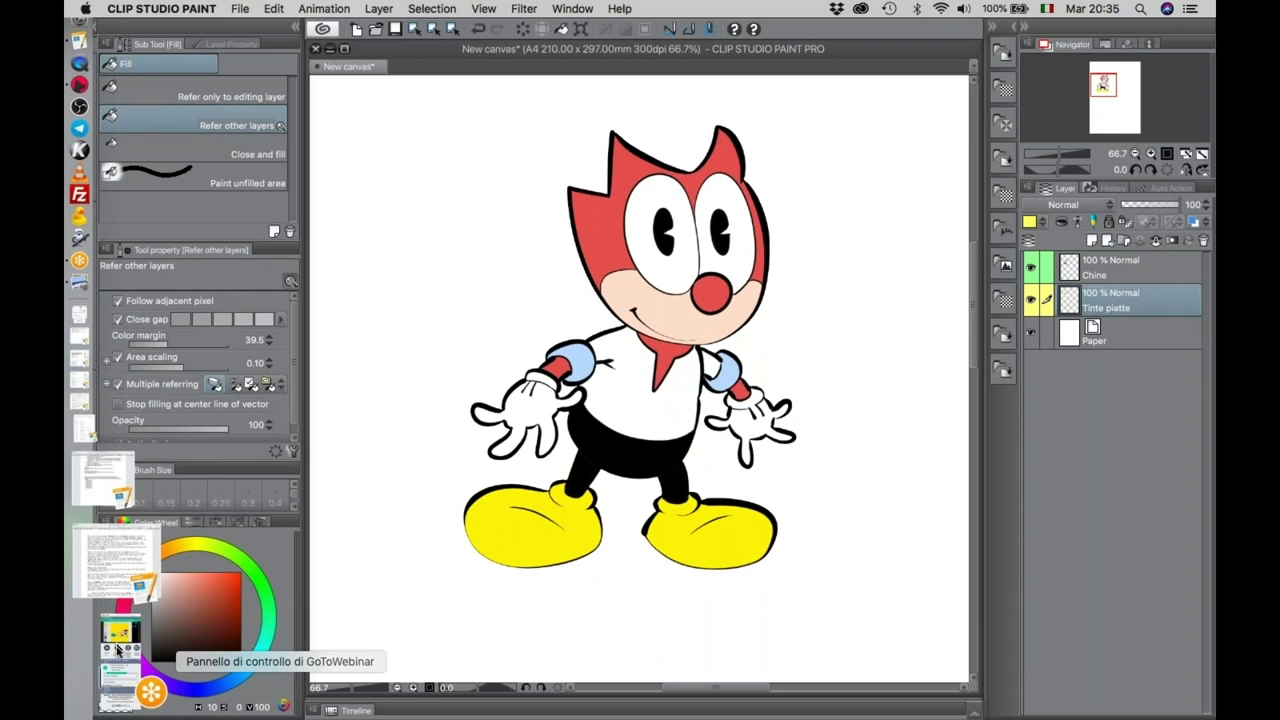
pyautogui.click(118, 676)
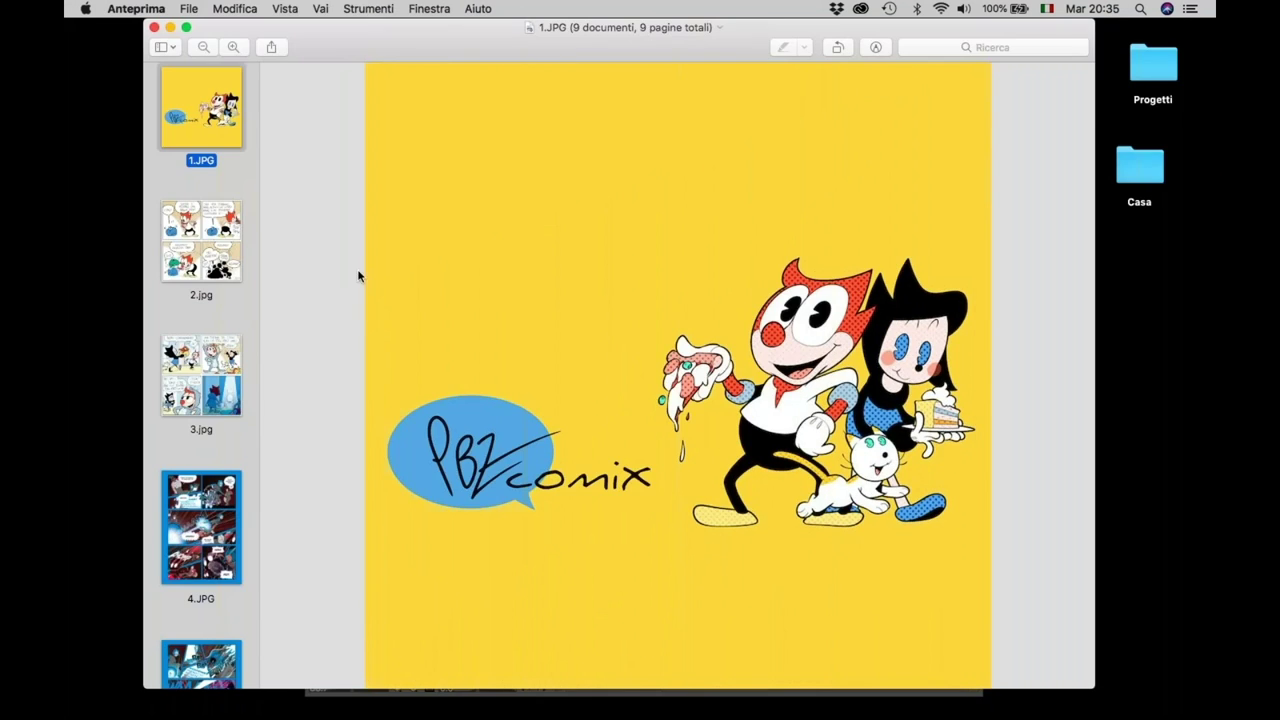
pyautogui.scroll(5, 763, 289)
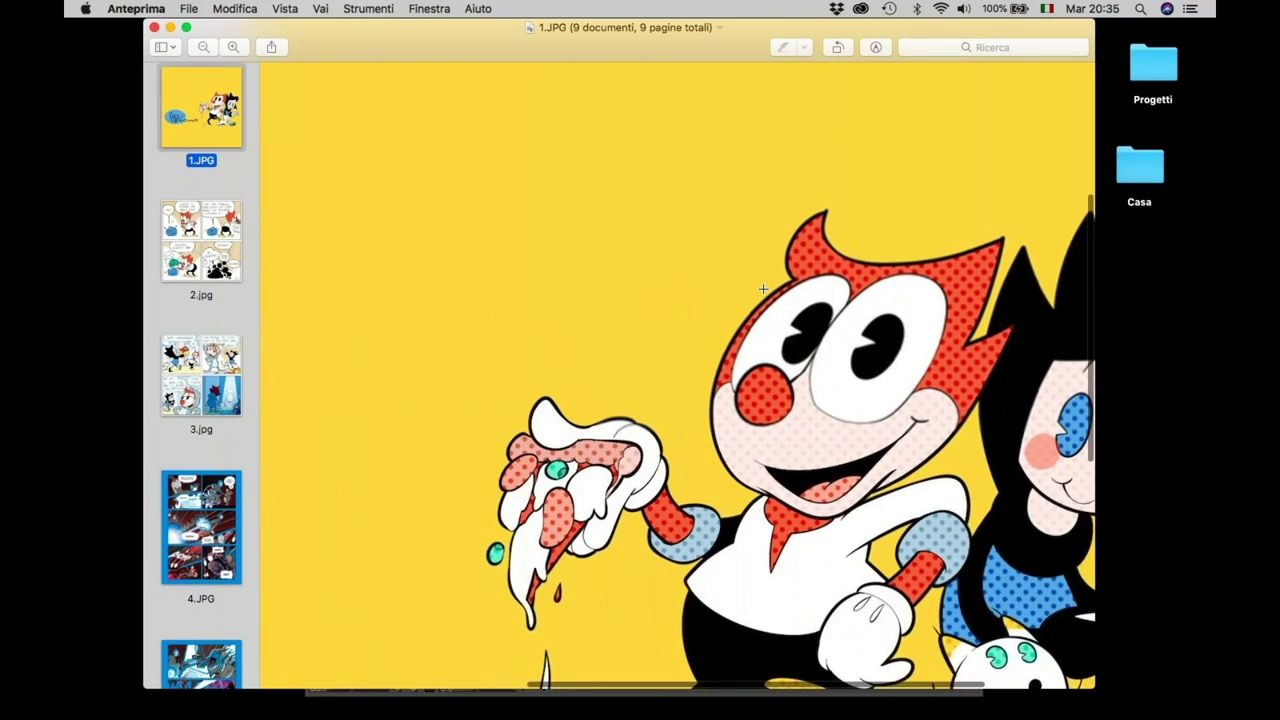
pyautogui.scroll(-2, 763, 289)
pyautogui.scroll(2, 750, 298)
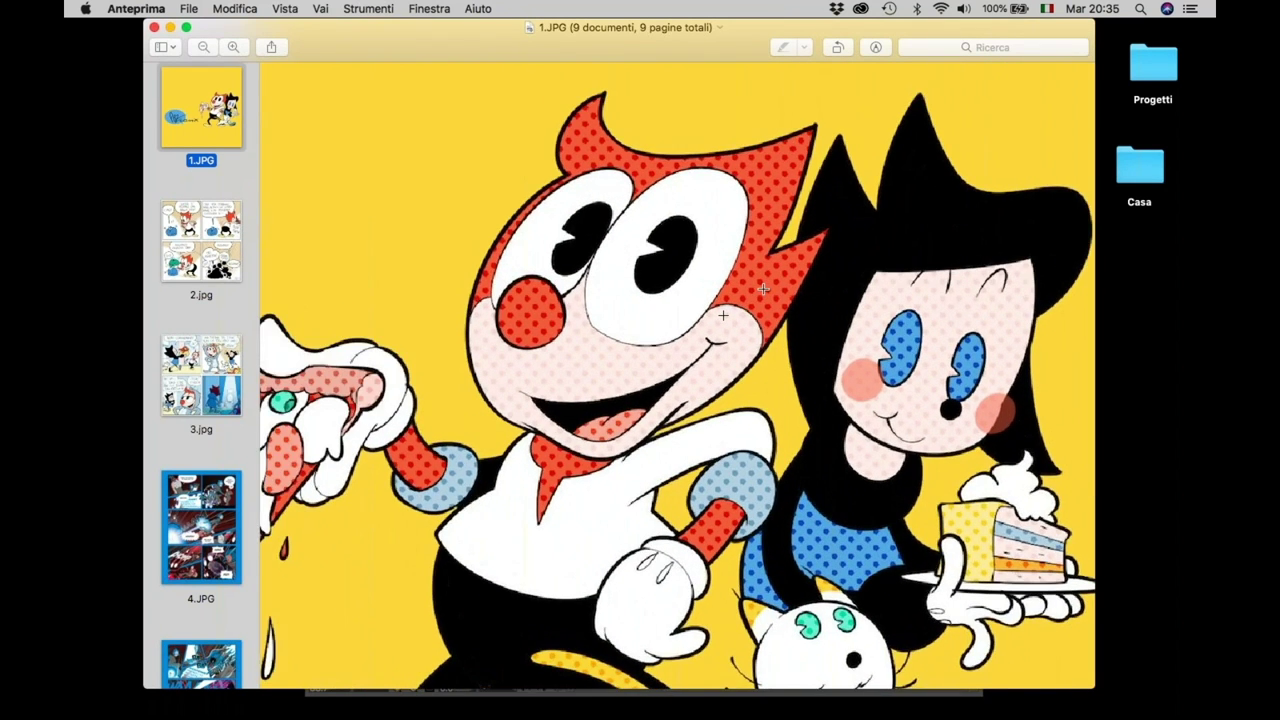
pyautogui.scroll(-2, 740, 305)
pyautogui.scroll(2, 722, 316)
pyautogui.scroll(-3, 722, 316)
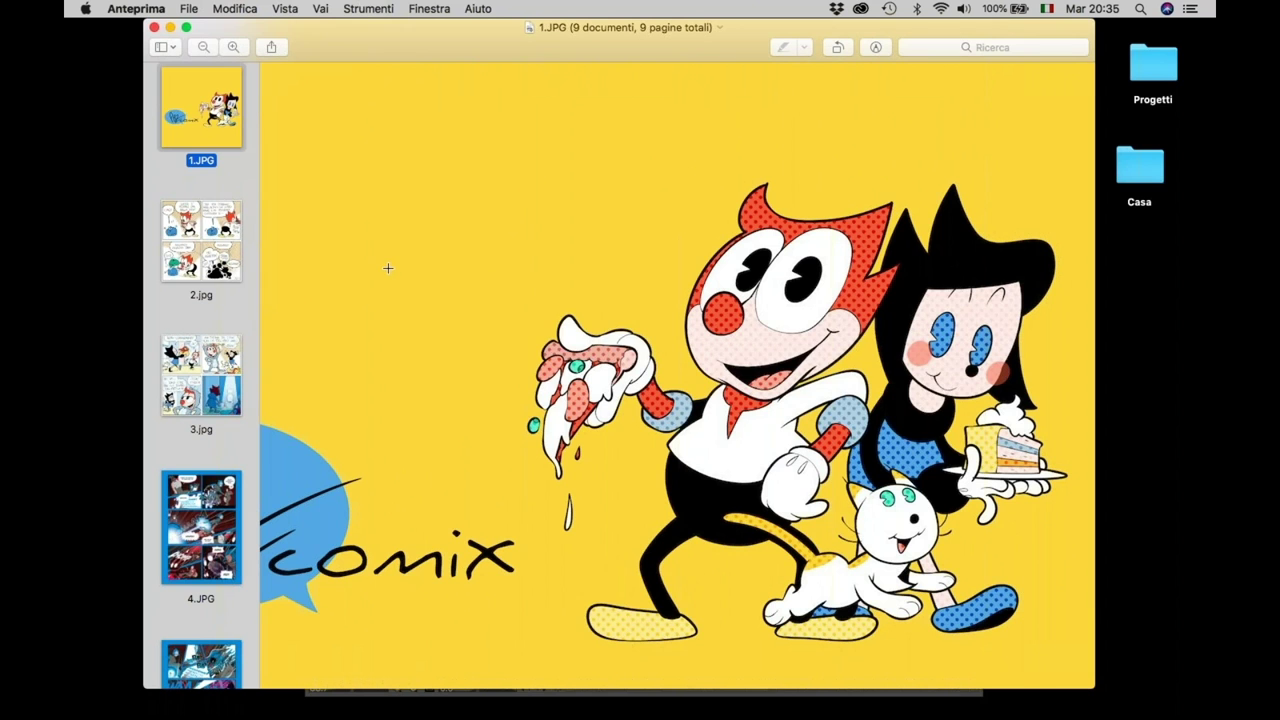
pyautogui.press('super+Tab')
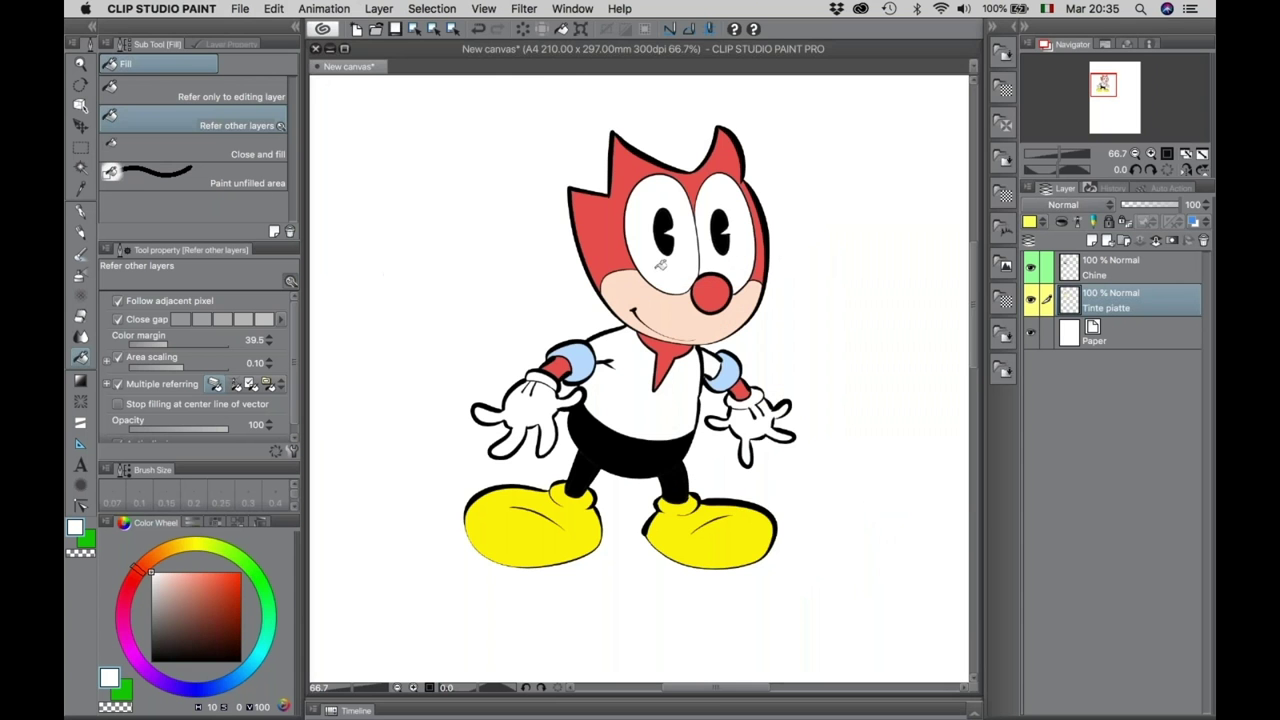
# Open the Material palette at the Basic monochrome tones.
pyautogui.click(1005, 310)
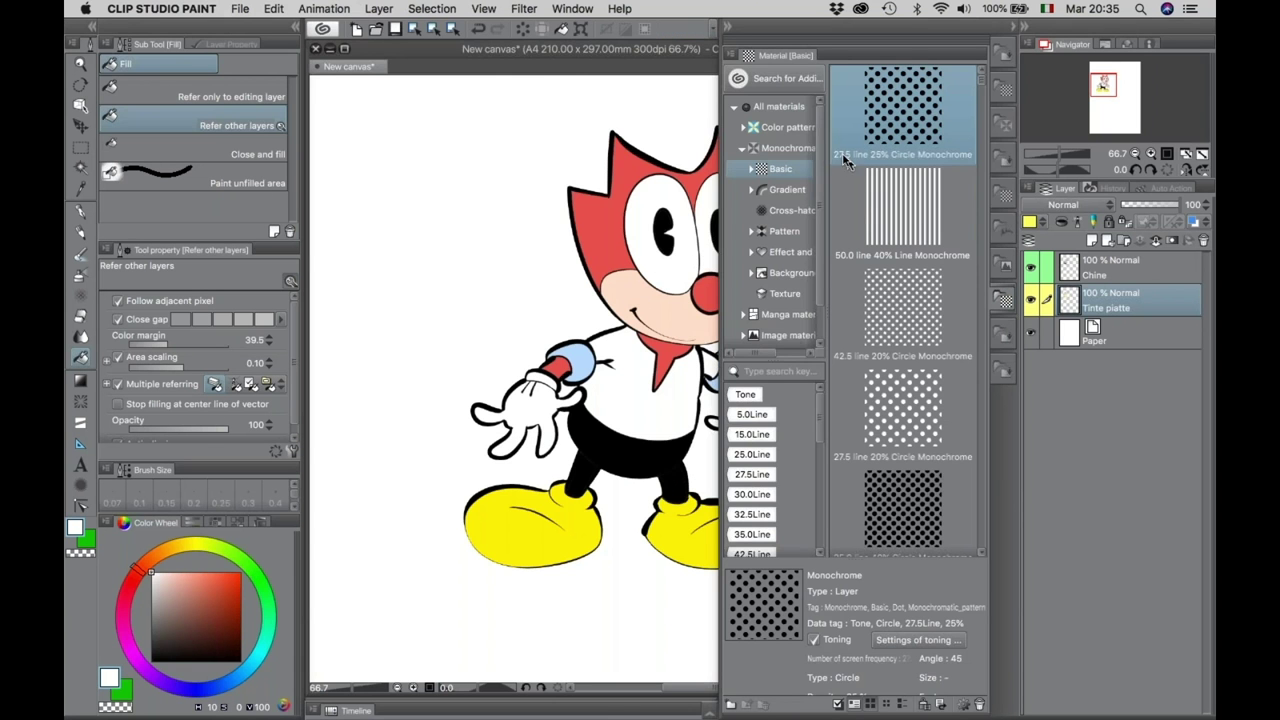
pyautogui.click(1004, 311)
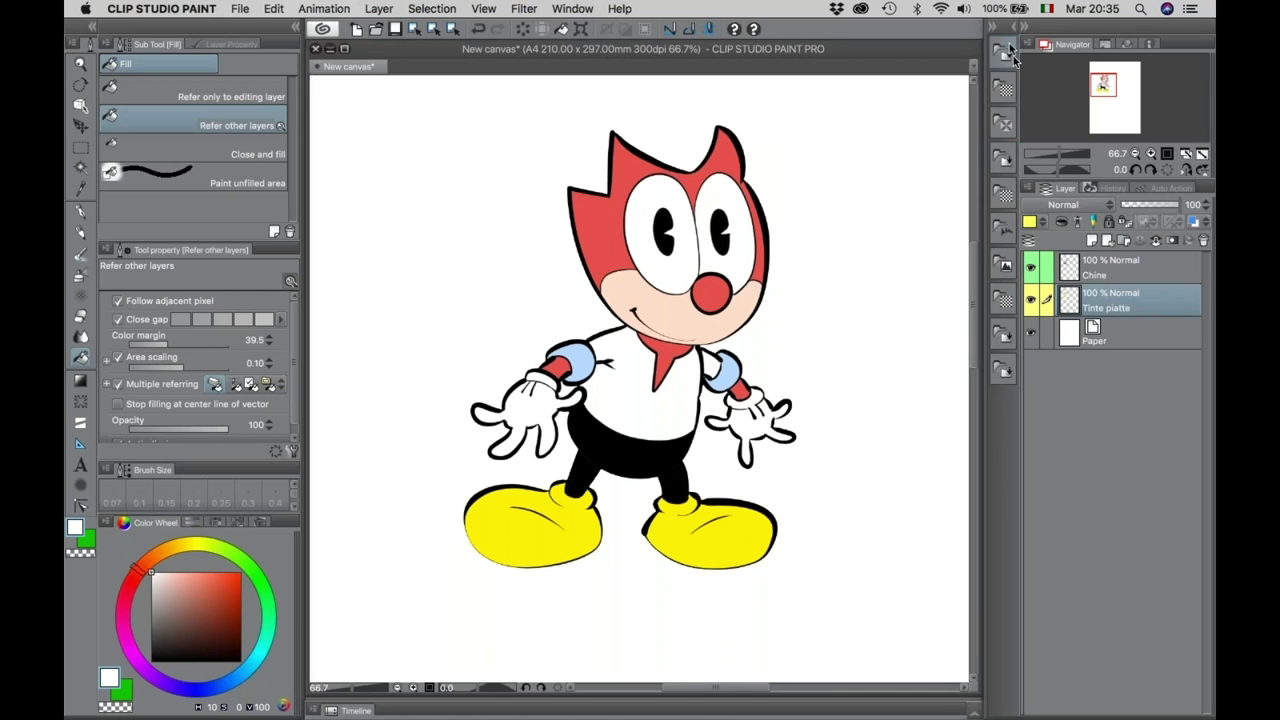
pyautogui.click(1003, 299)
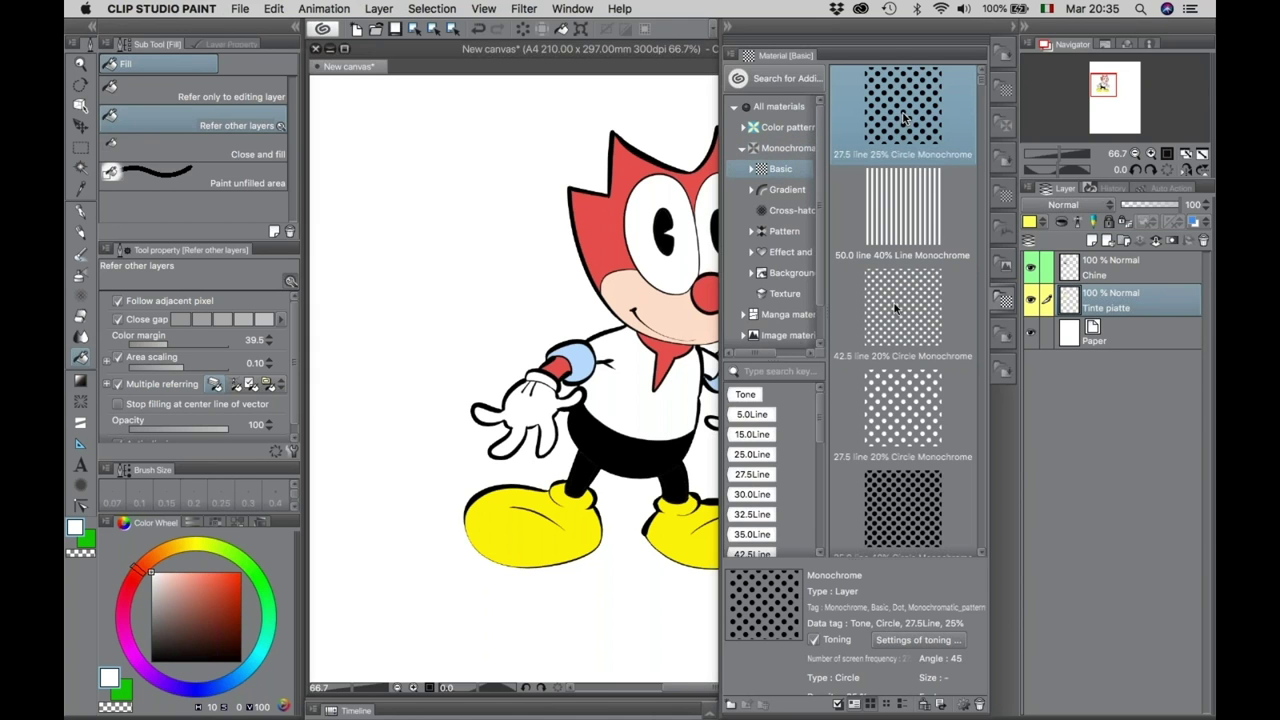
# Place the 27.5 line 25% Circle Monochrome tone over the drawing and clip it to the Tinte piatte layer.
pyautogui.scroll(-5, 896, 364)
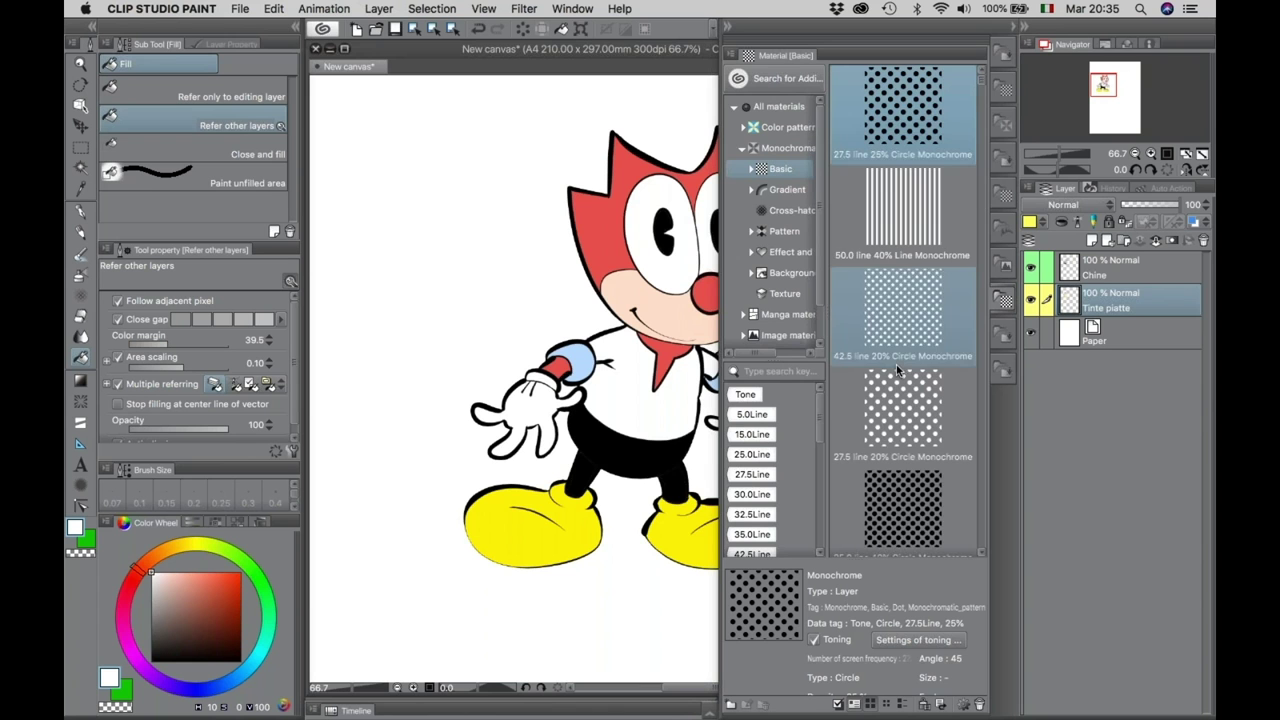
pyautogui.moveTo(908, 95); pyautogui.dragTo(600, 253)
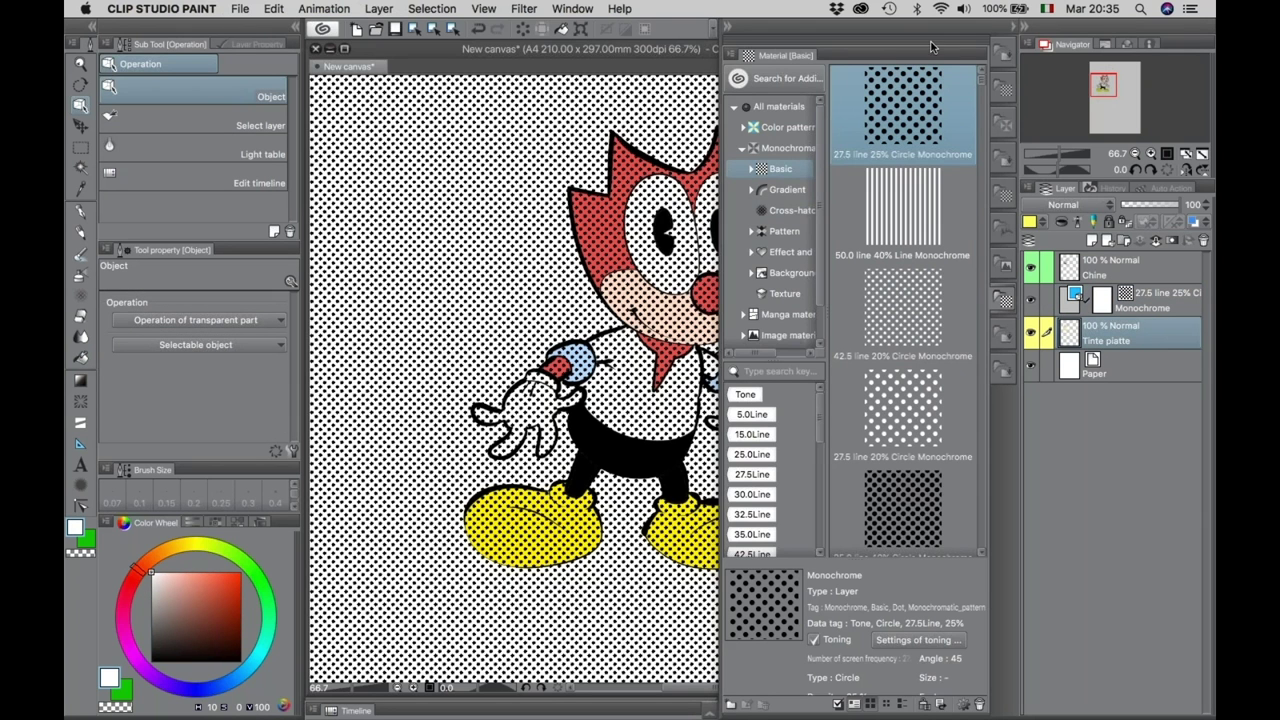
pyautogui.click(1012, 30)
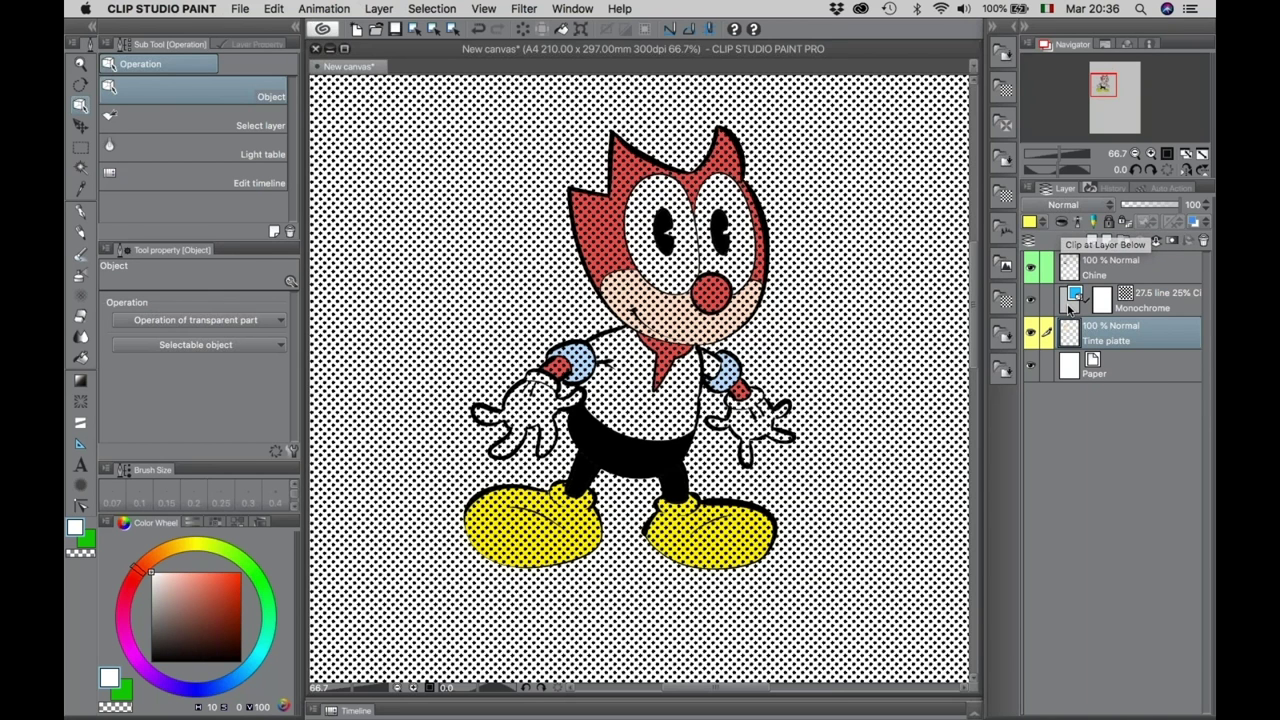
pyautogui.click(1069, 308)
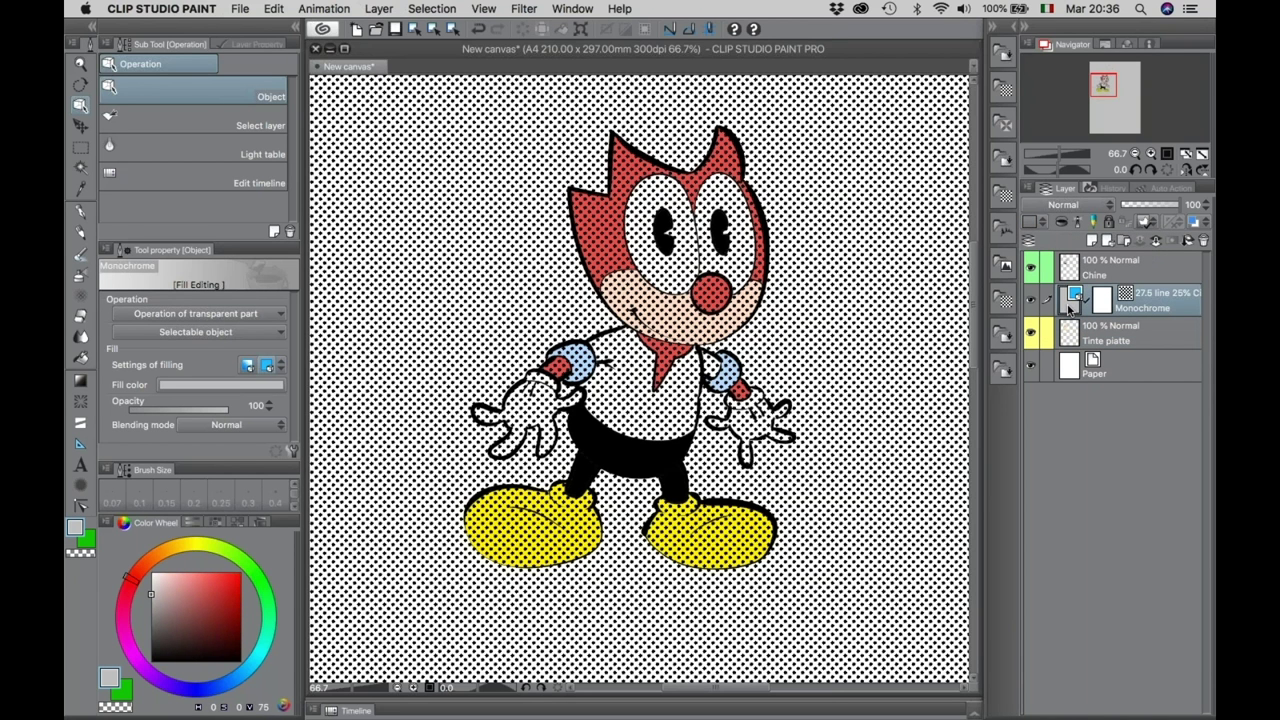
pyautogui.click(1061, 222)
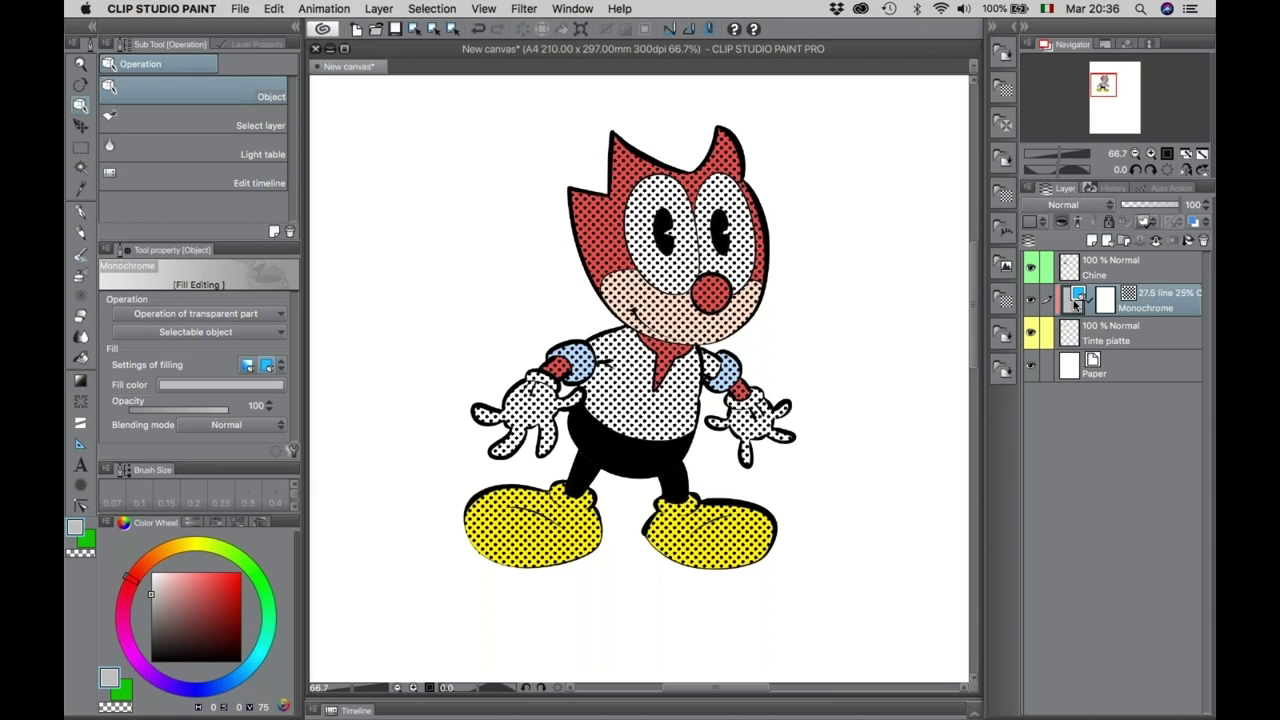
# Select the Monochrome tone layer and show its layer properties.
pyautogui.click(1068, 364)
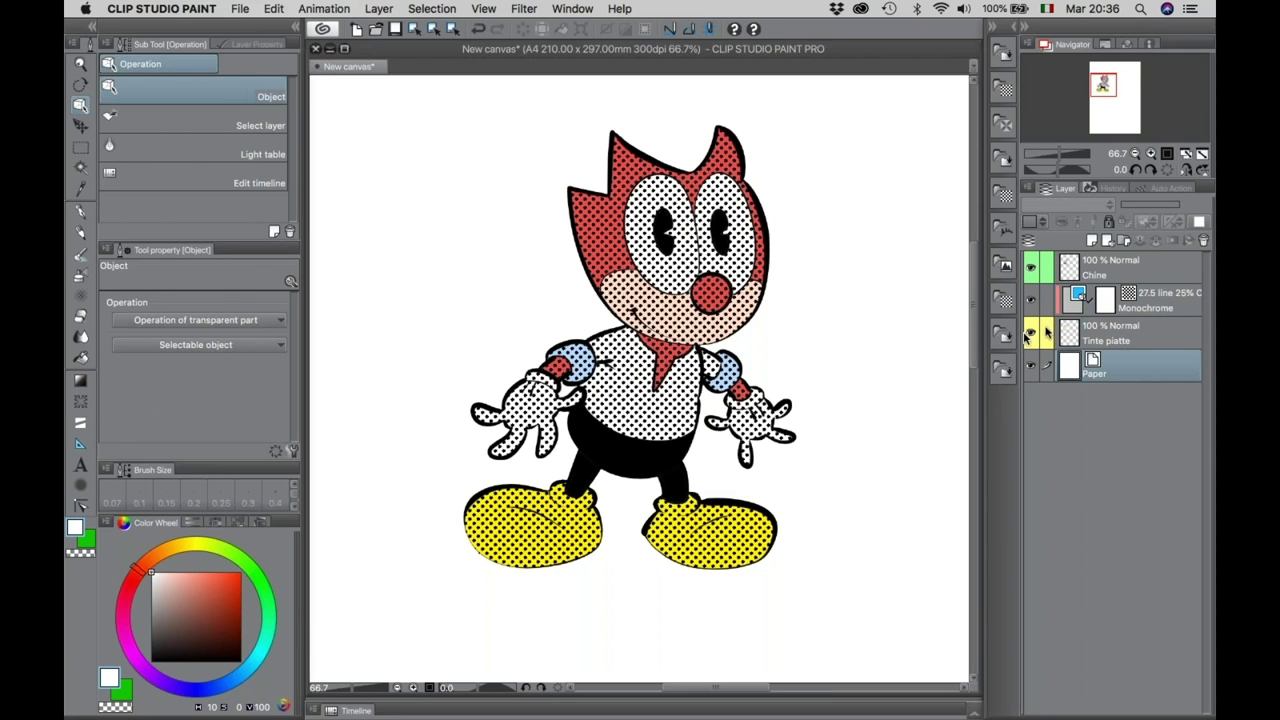
pyautogui.click(1071, 306)
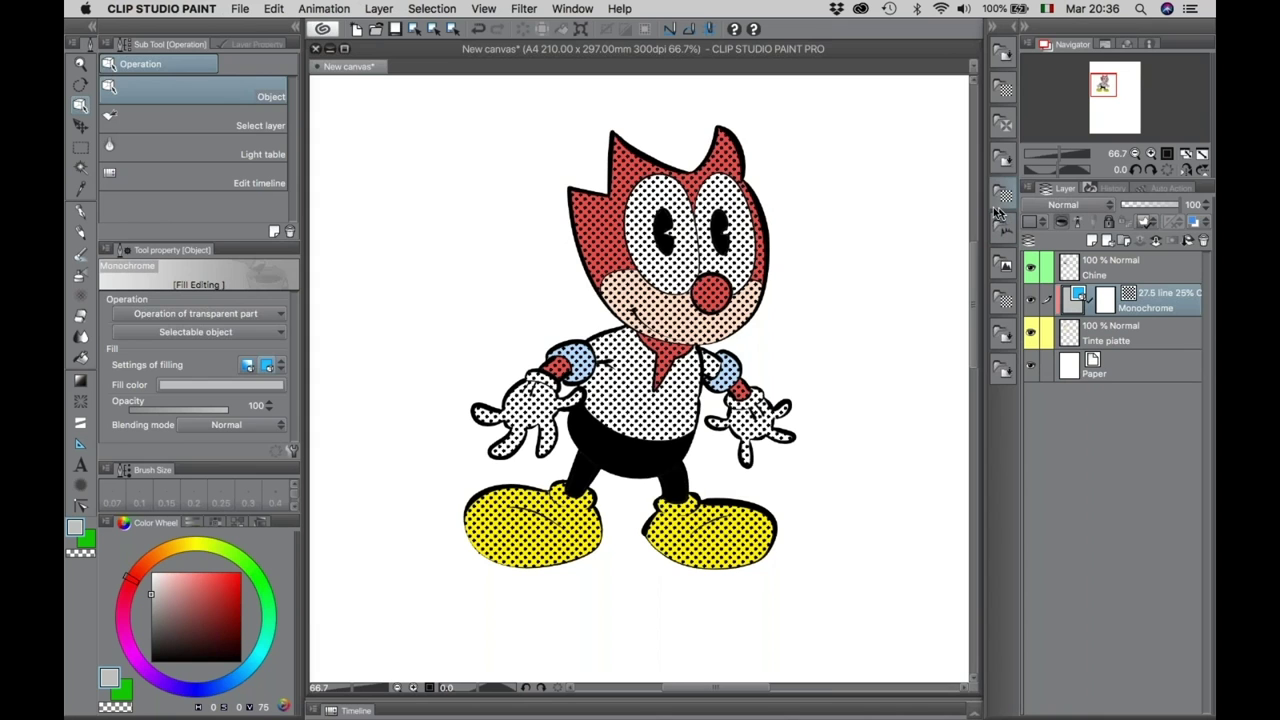
pyautogui.click(246, 45)
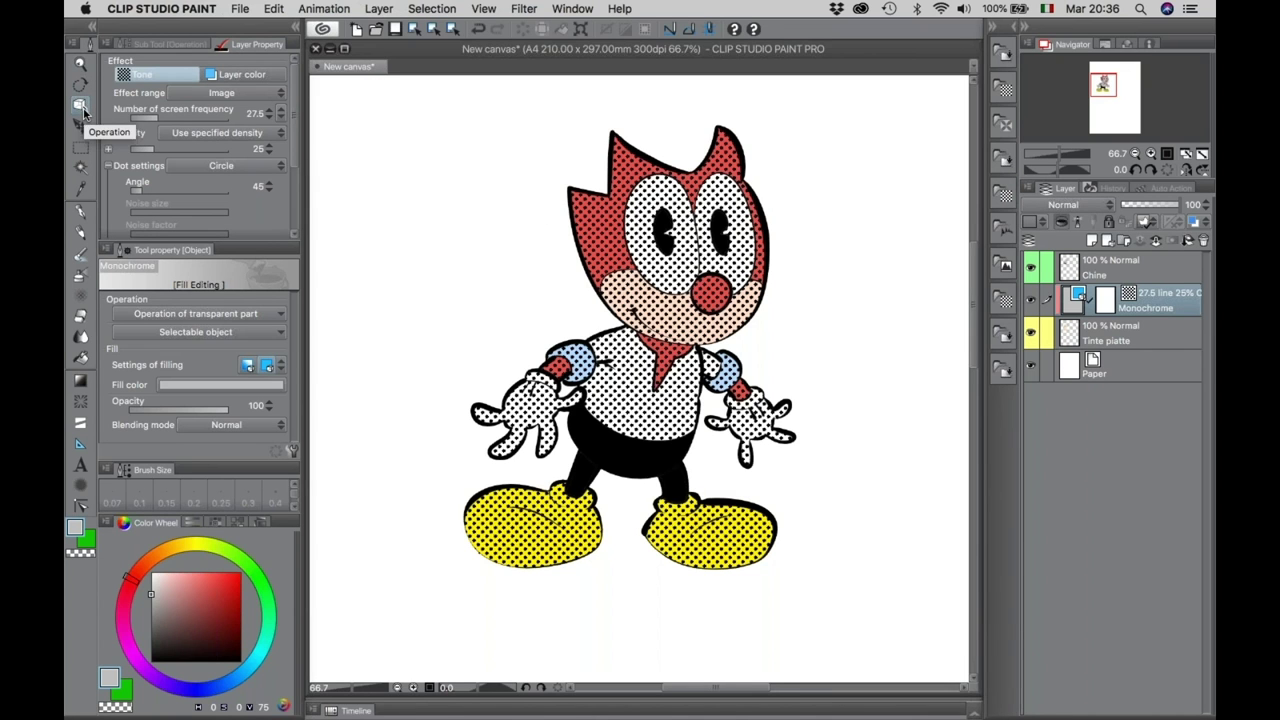
pyautogui.click(145, 46)
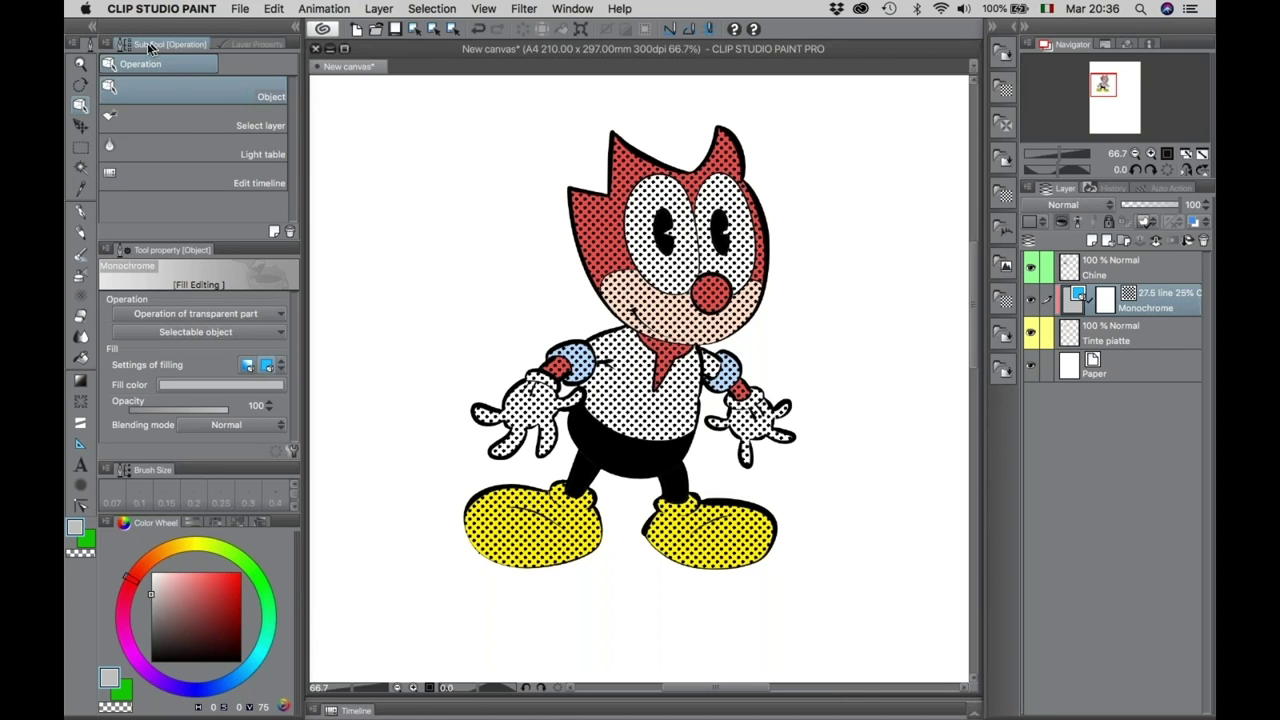
pyautogui.click(243, 45)
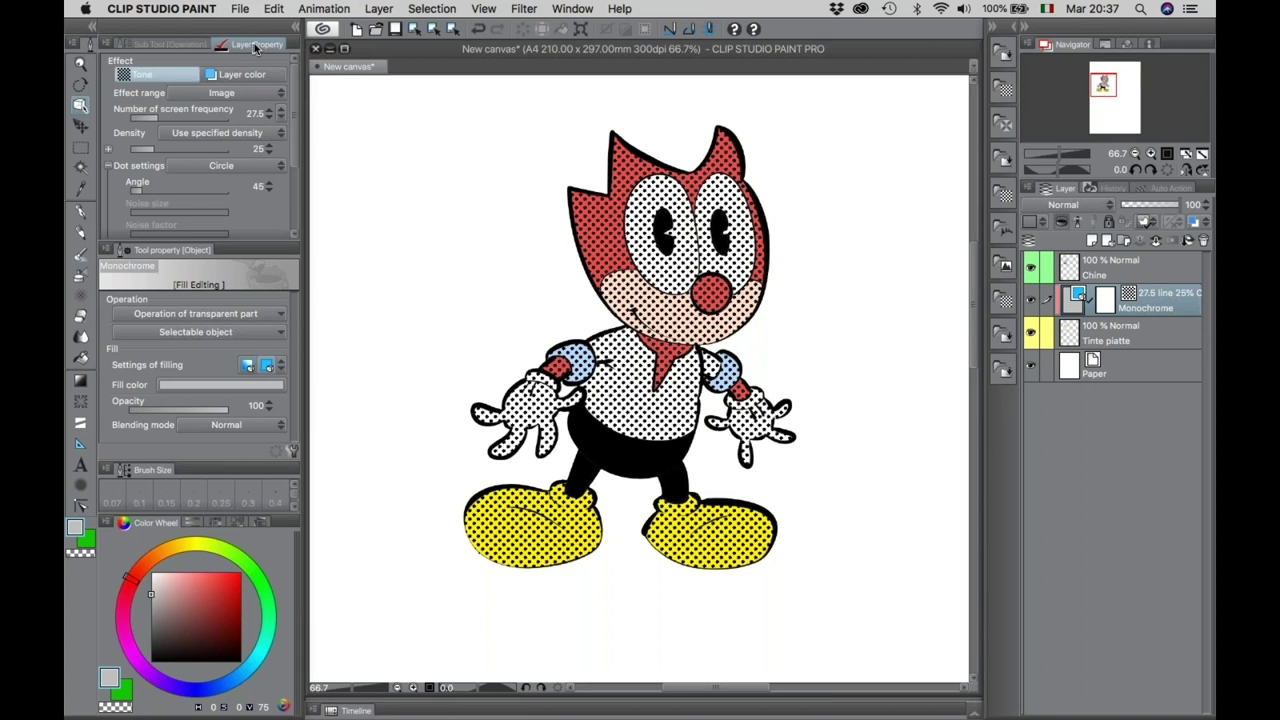
pyautogui.click(525, 8)
pyautogui.moveTo(452, 8)
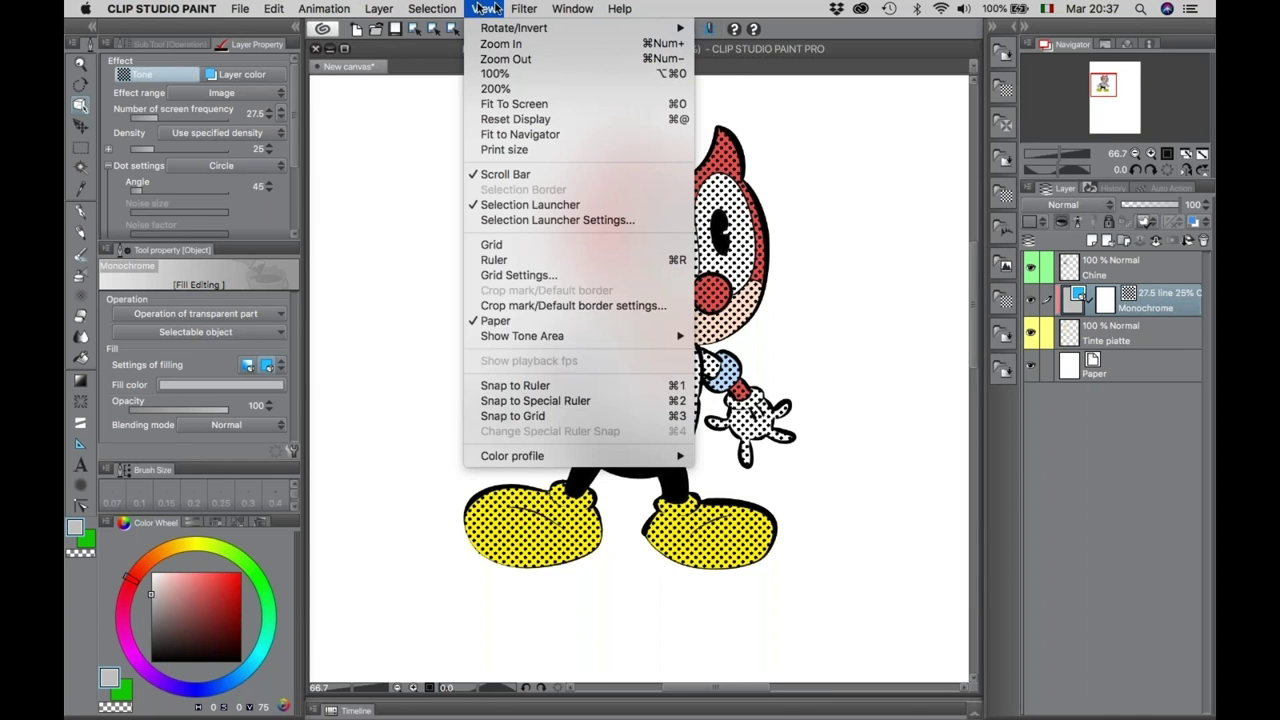
pyautogui.moveTo(559, 9)
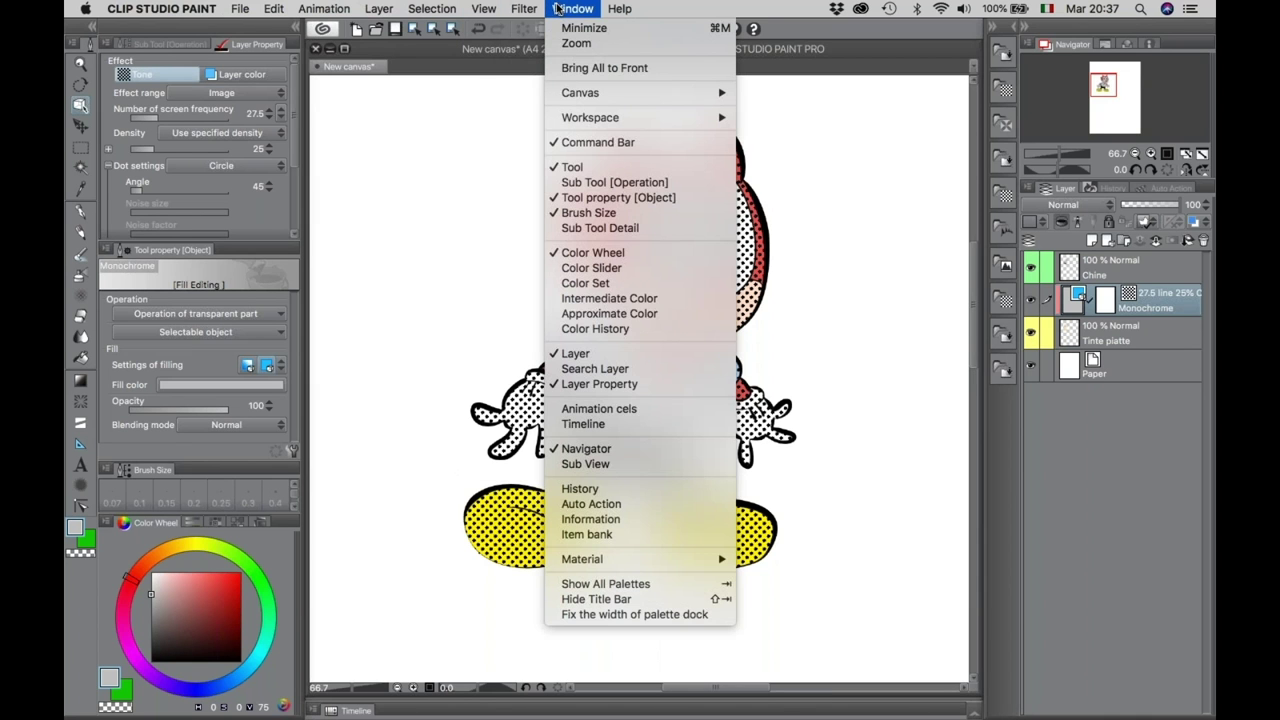
pyautogui.click(598, 384)
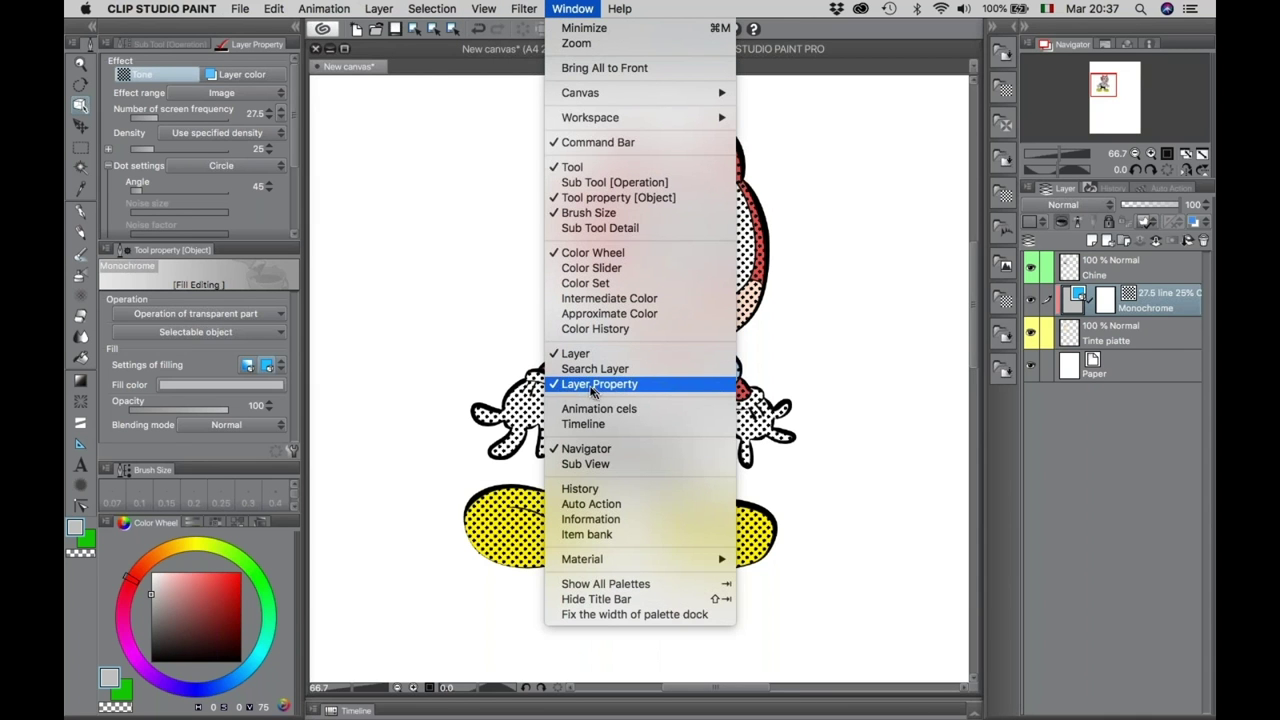
# Set the tone layer's screen frequency to 23.0 and its density to 20.
pyautogui.click(254, 62)
pyautogui.click(270, 118)
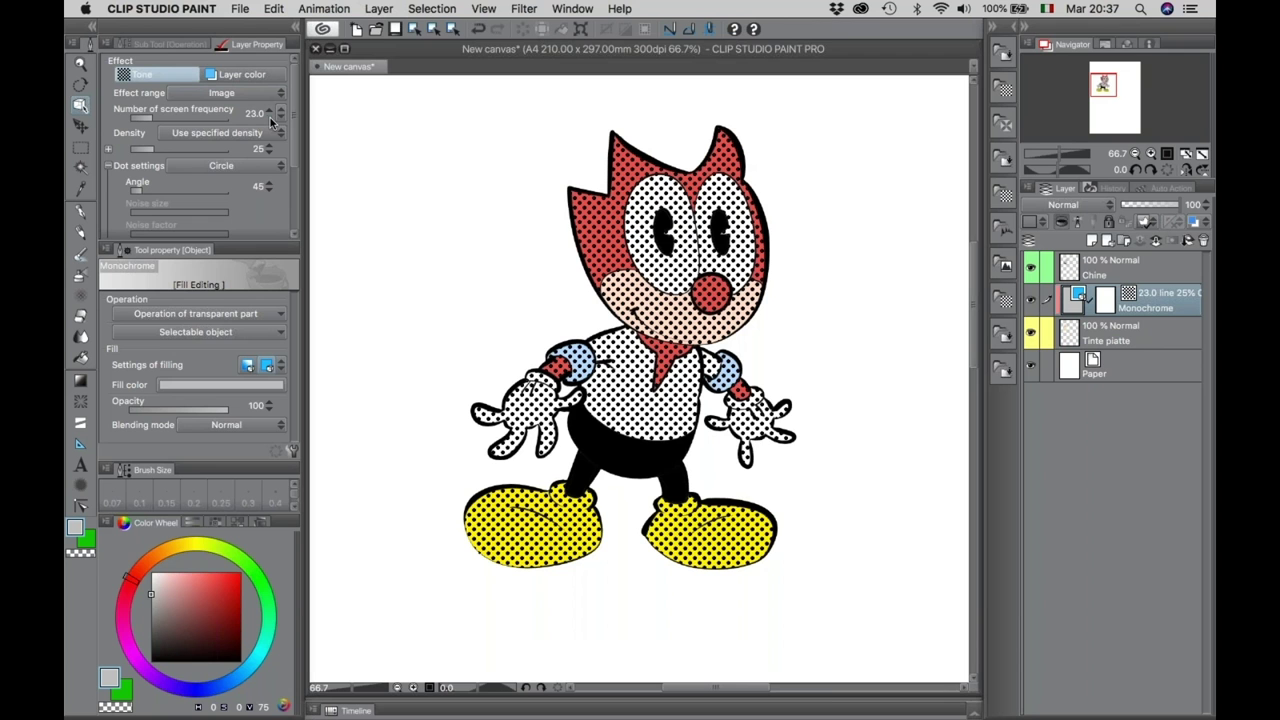
pyautogui.click(268, 151)
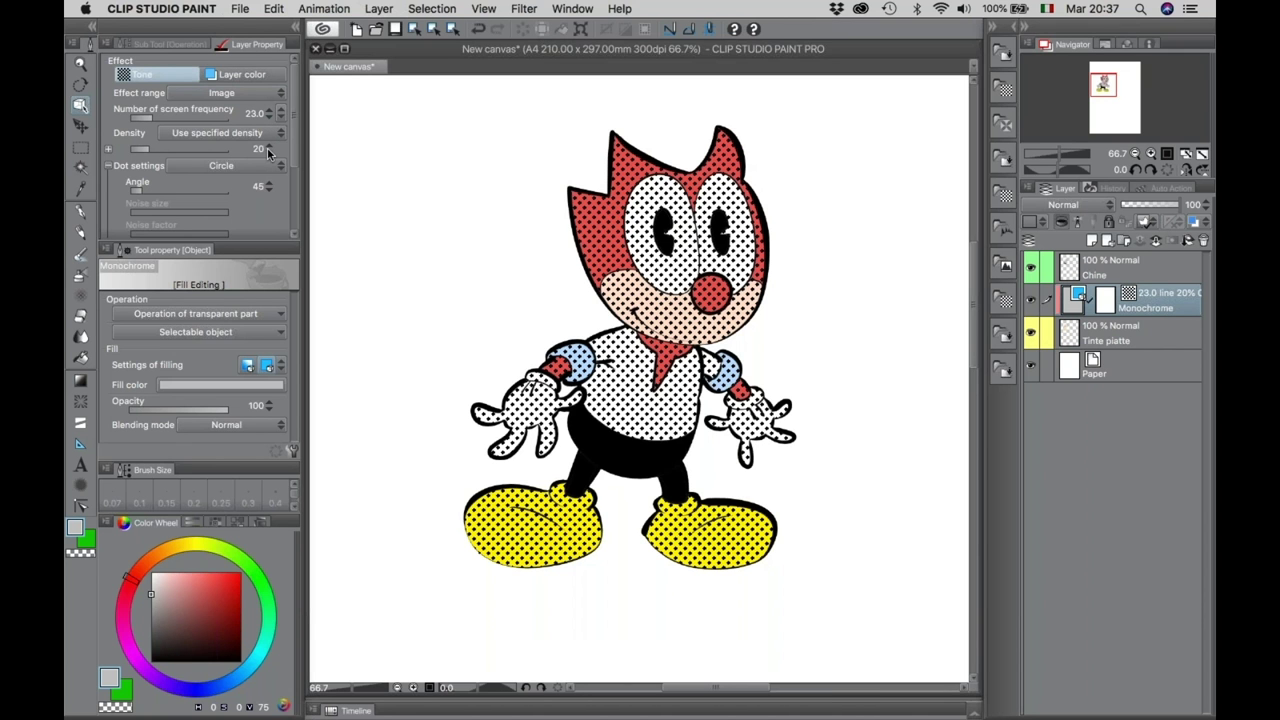
pyautogui.click(268, 151)
pyautogui.click(268, 148)
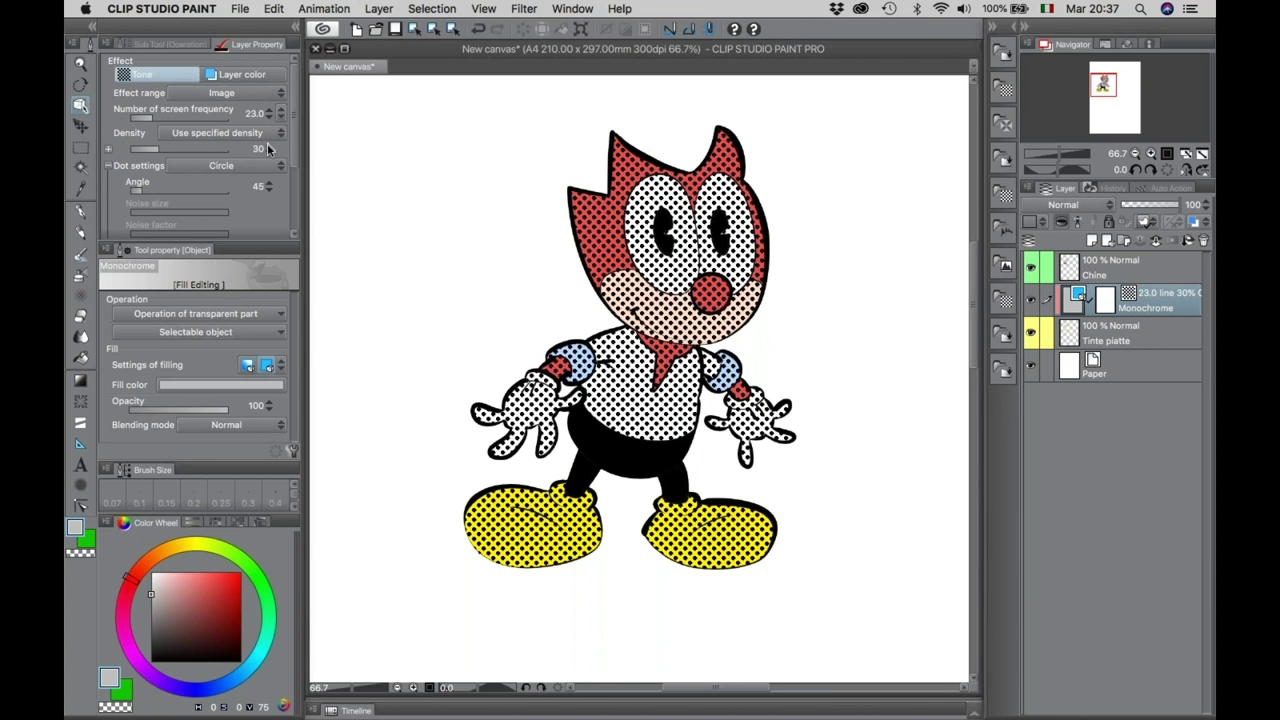
pyautogui.click(268, 151)
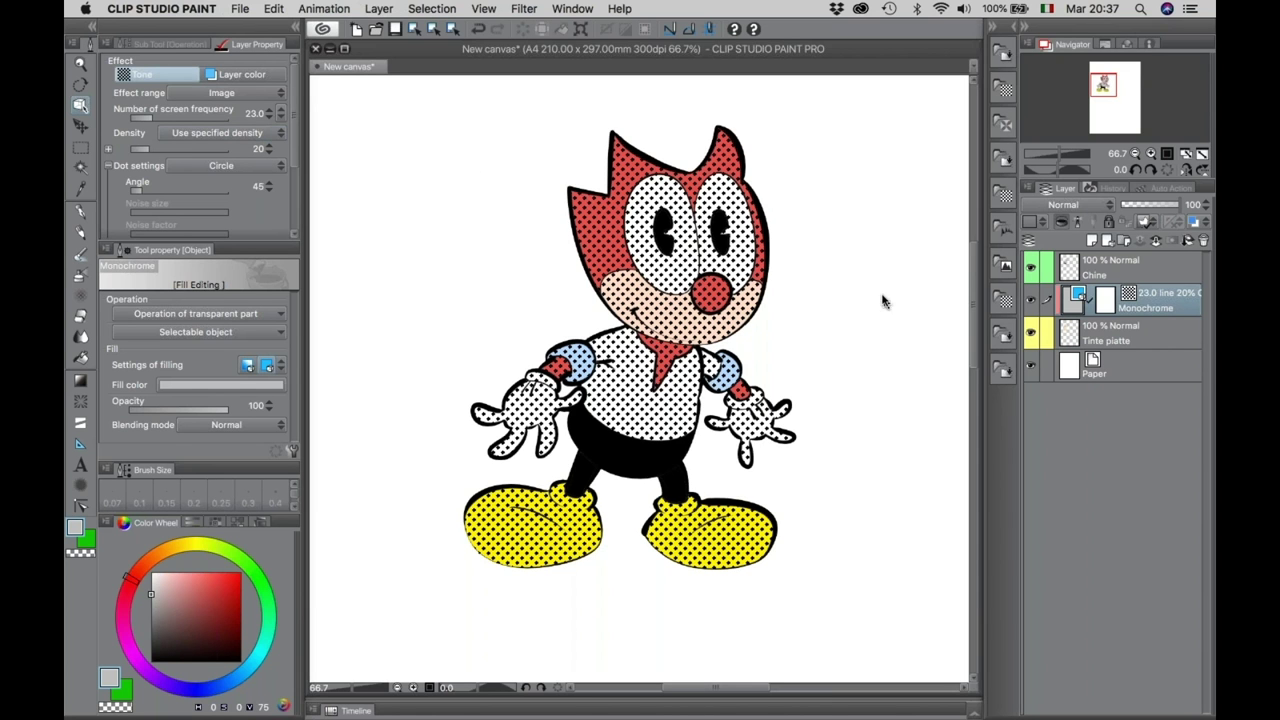
# Change the Monochrome tone layer's blending mode to Overlay.
pyautogui.click(1065, 207)
pyautogui.click(1065, 210)
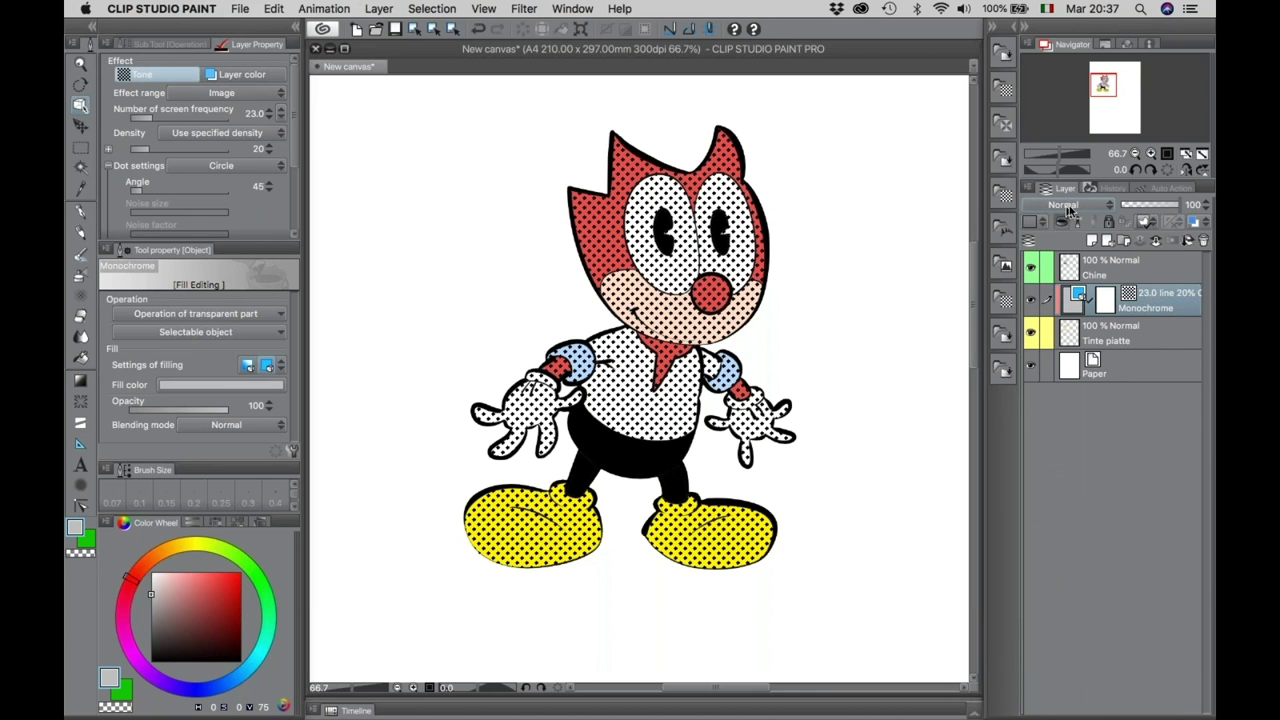
pyautogui.click(1066, 207)
pyautogui.click(1067, 208)
pyautogui.click(1068, 208)
pyautogui.click(1070, 210)
pyautogui.click(1070, 208)
pyautogui.click(1070, 208)
pyautogui.click(1070, 208)
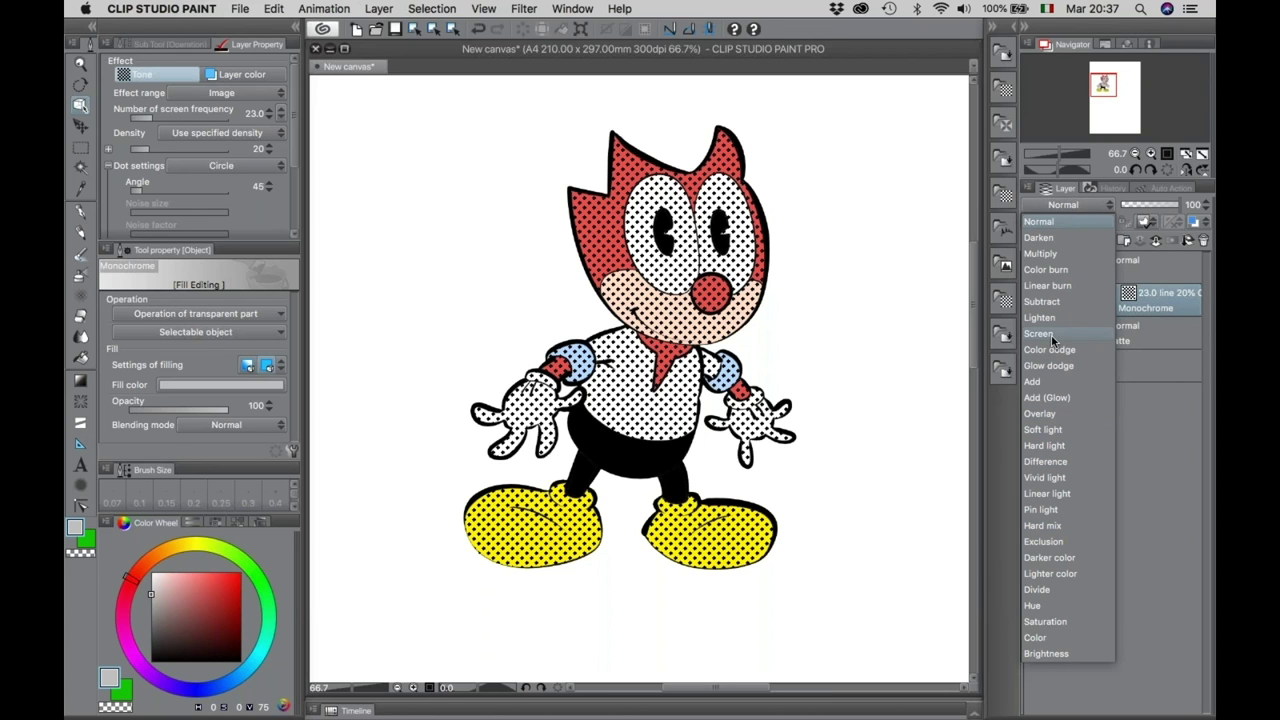
pyautogui.click(1040, 413)
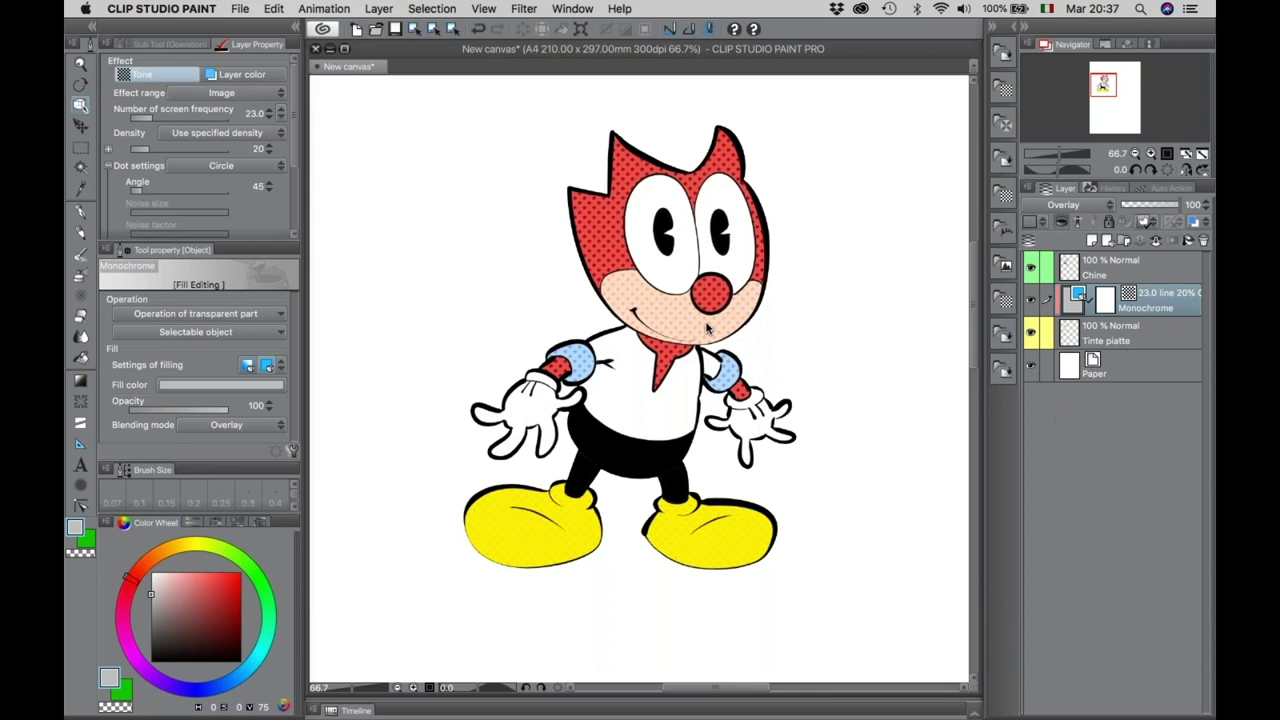
# Examine the dot pattern up close on the character's face, arms and shoes, and return to the full figure.
pyautogui.hotkey('ctrl', 'space')
pyautogui.click(658, 320)
pyautogui.click(671, 209)
pyautogui.scroll(3, 588, 319)
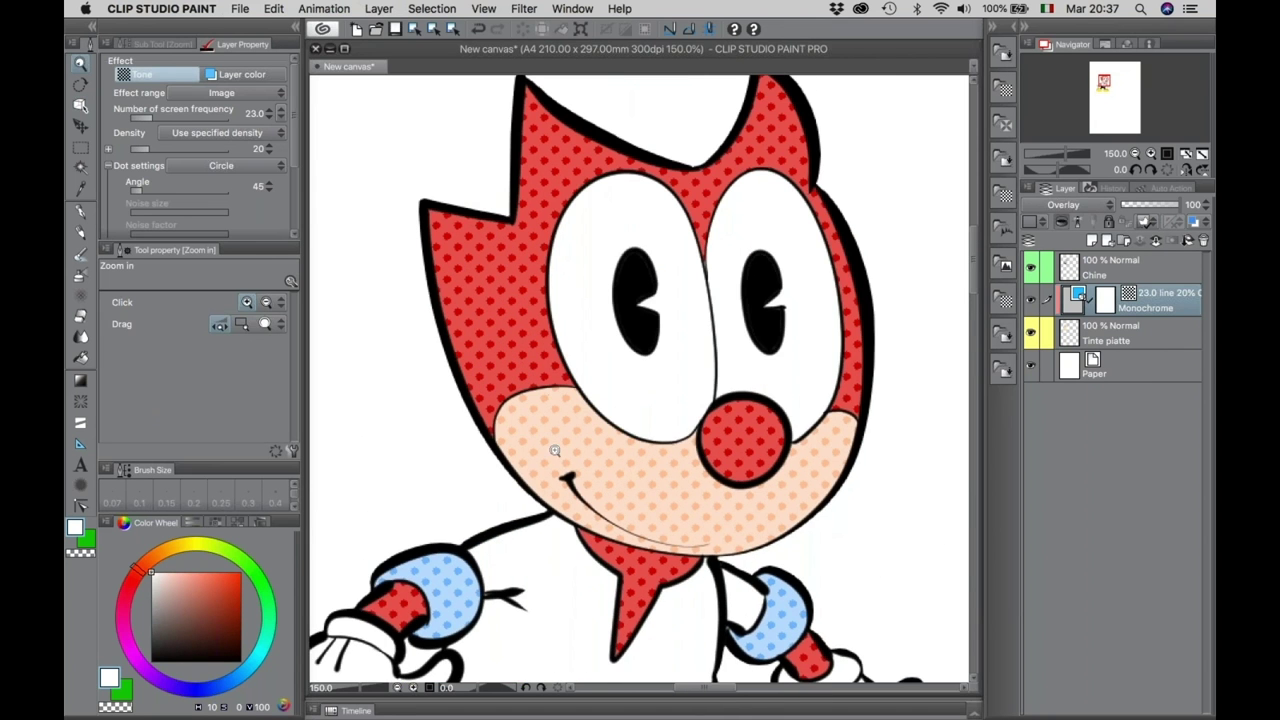
pyautogui.scroll(-5, 555, 446)
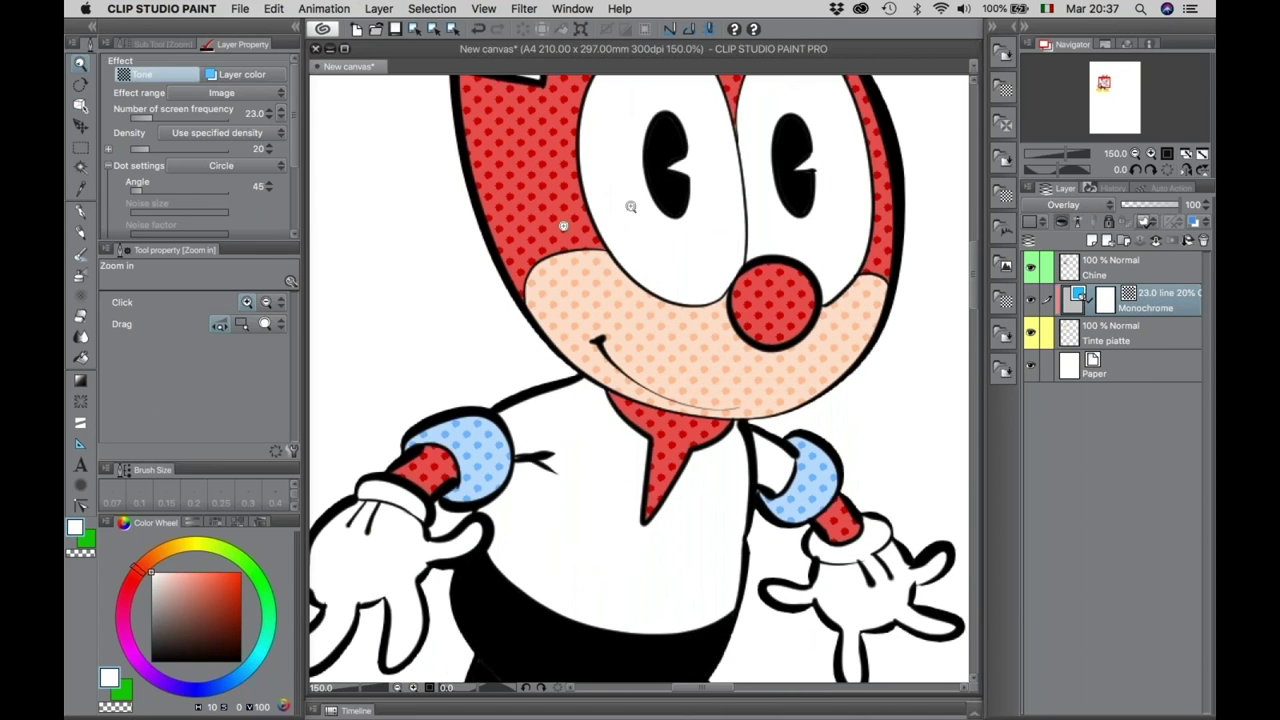
pyautogui.moveTo(590, 357); pyautogui.dragTo(565, 385)
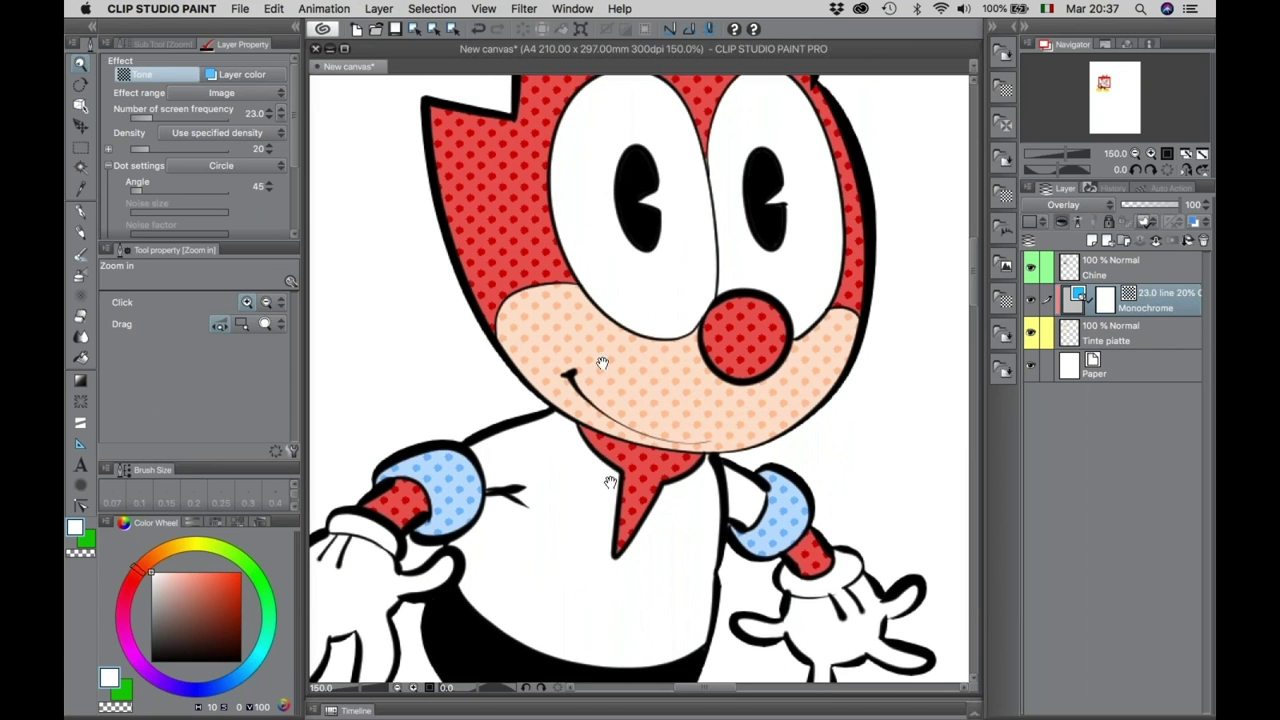
pyautogui.scroll(-5, 620, 347)
pyautogui.scroll(-6, 502, 461)
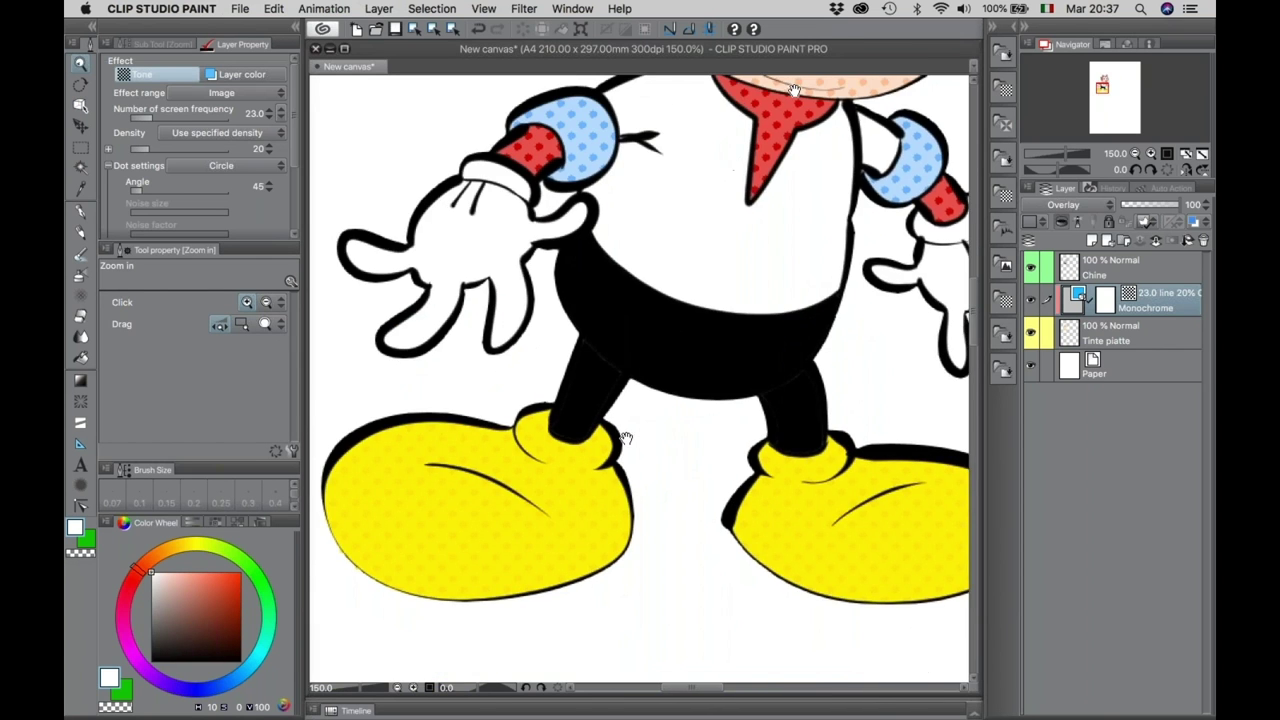
pyautogui.scroll(12, 631, 255)
pyautogui.keyDown('alt'); pyautogui.click(598, 404); pyautogui.keyUp('alt')
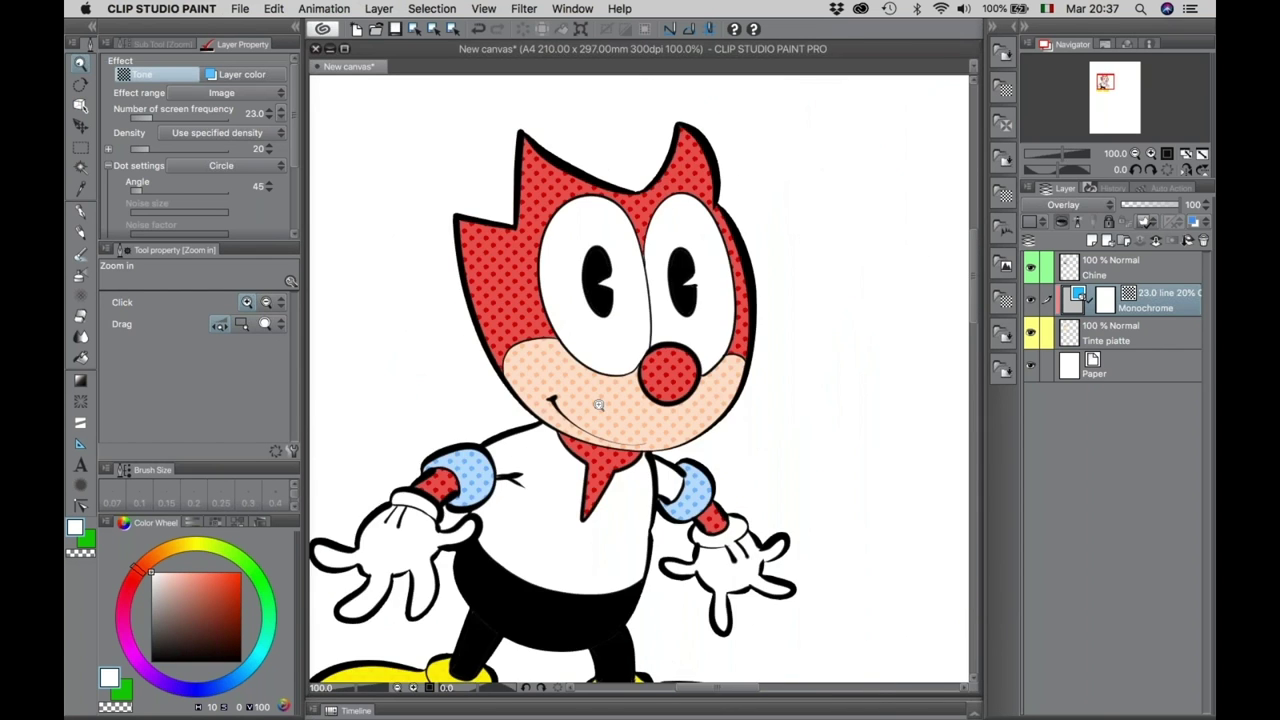
pyautogui.keyDown('alt'); pyautogui.click(598, 404); pyautogui.keyUp('alt')
pyautogui.moveTo(598, 404); pyautogui.dragTo(653, 321)
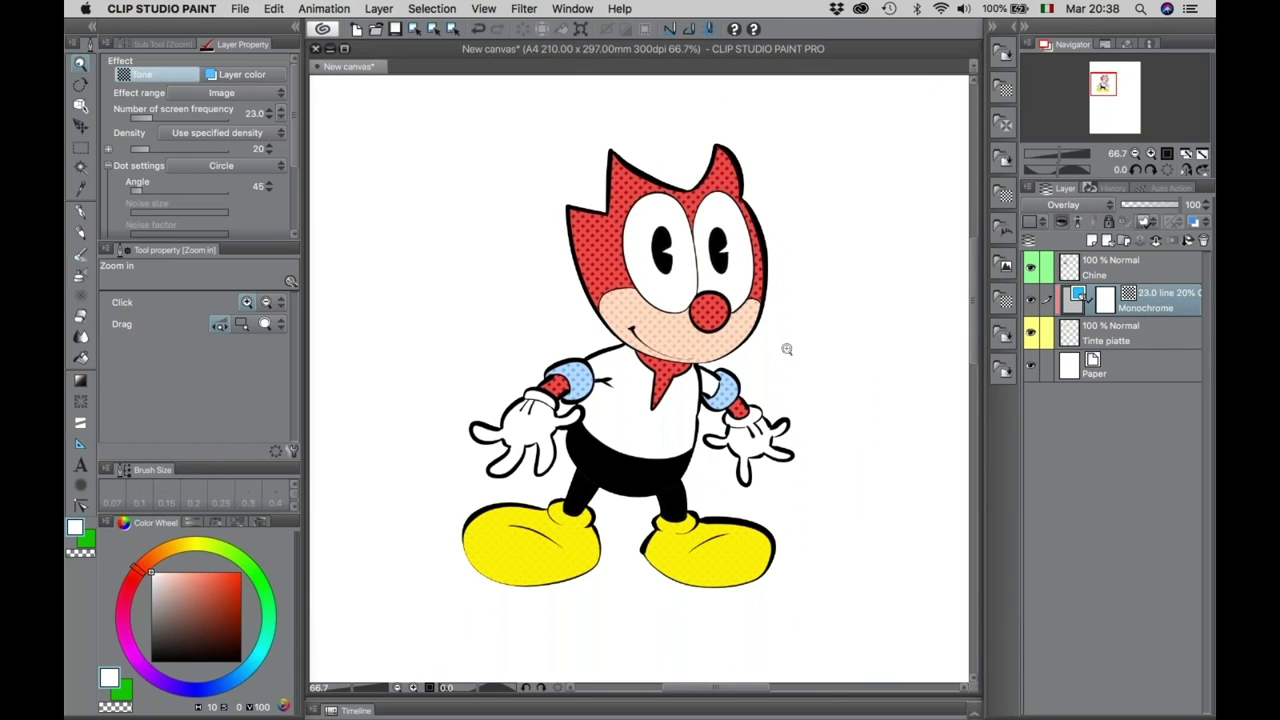
# Add a new raster layer directly above the Paper layer.
pyautogui.click(1080, 333)
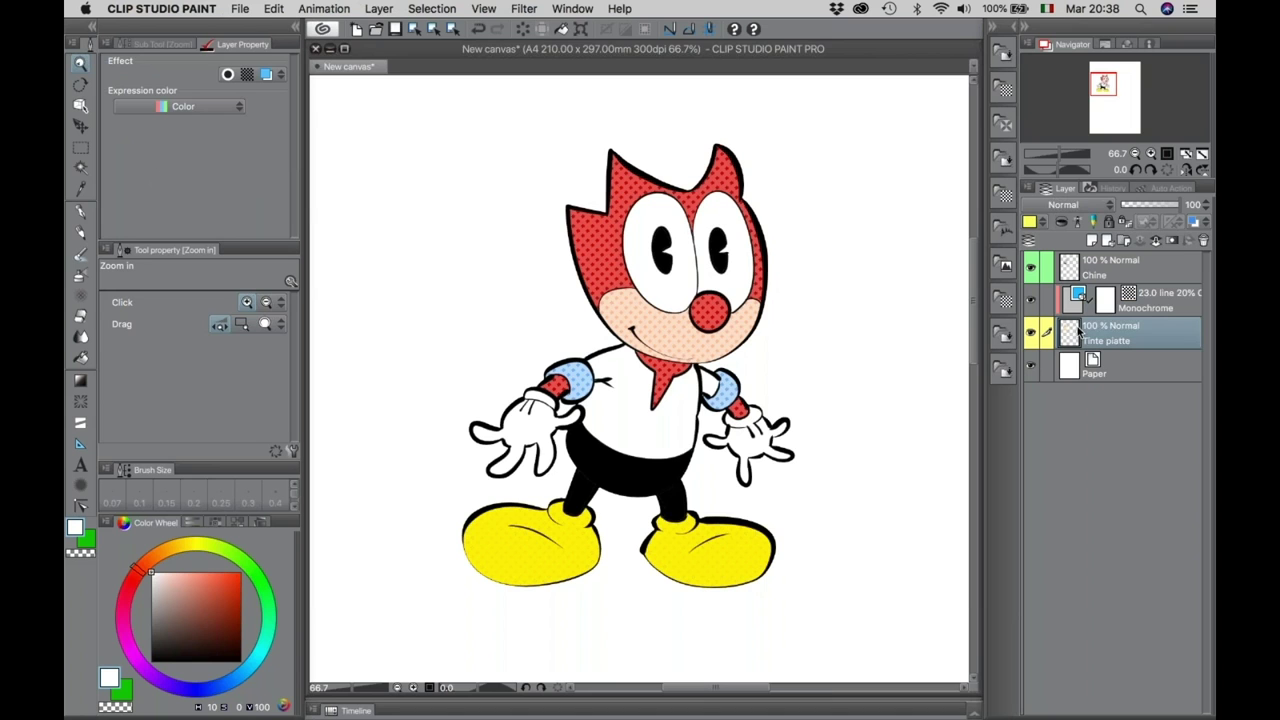
pyautogui.click(1068, 370)
pyautogui.click(1091, 241)
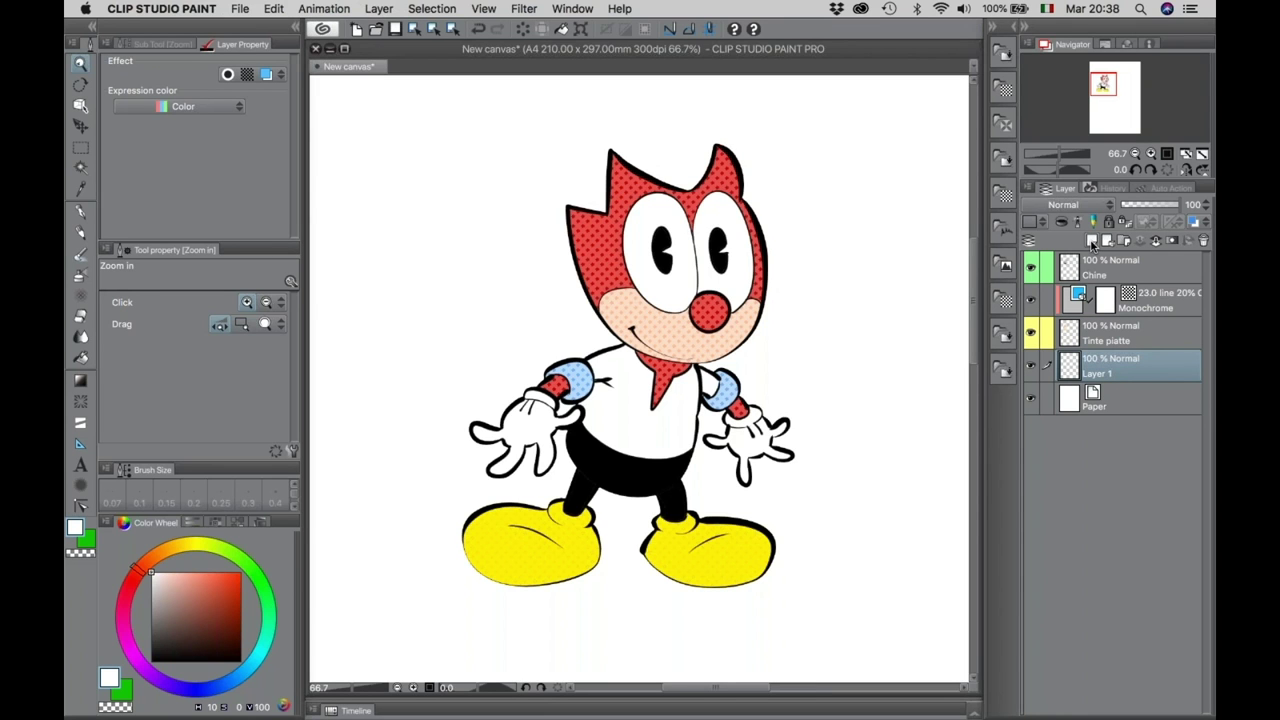
# Choose the Sparkle B brush from the Effect decoration brushes and set the drawing colour to bright yellow.
pyautogui.click(81, 298)
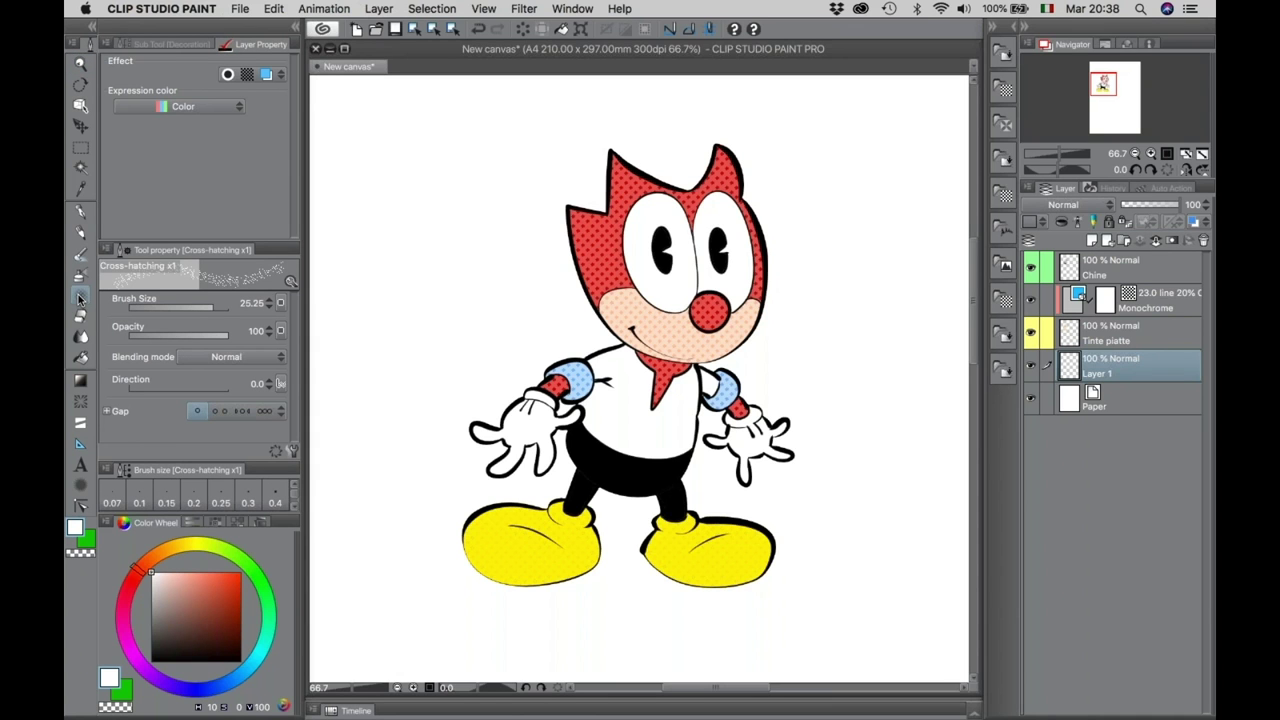
pyautogui.click(182, 43)
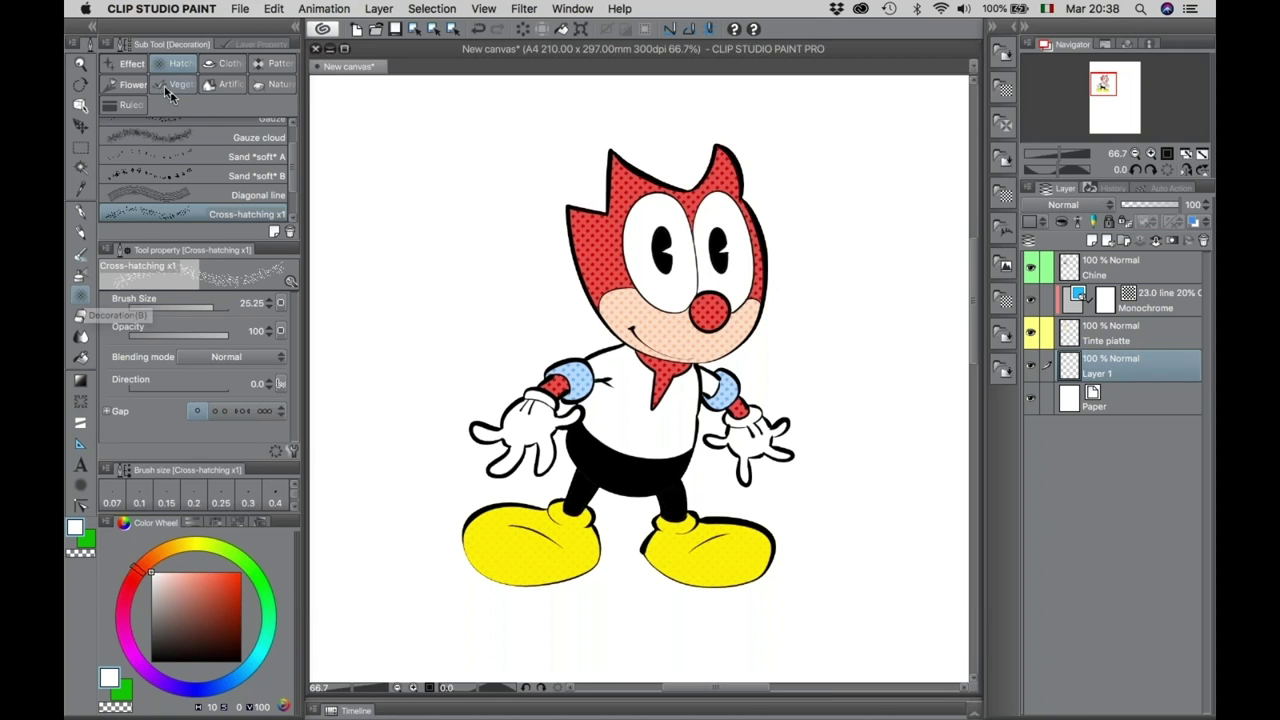
pyautogui.click(132, 65)
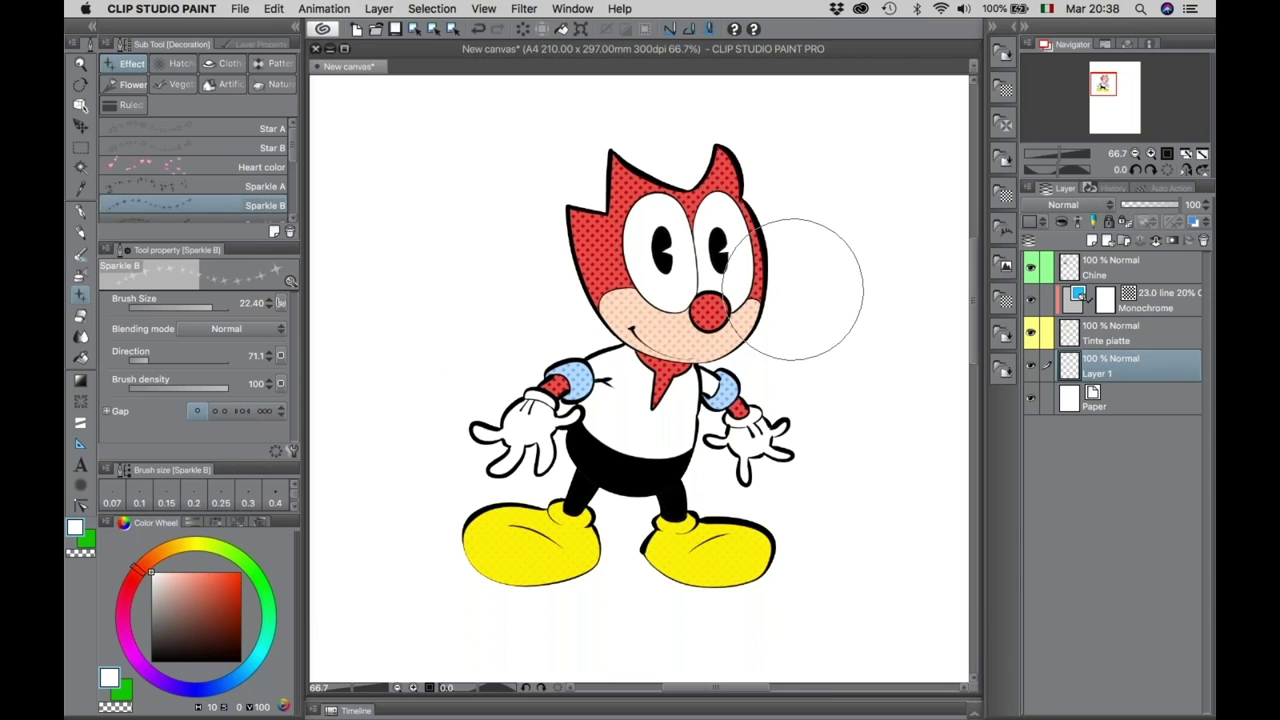
pyautogui.moveTo(238, 660); pyautogui.dragTo(265, 673)
pyautogui.click(233, 572)
pyautogui.click(190, 545)
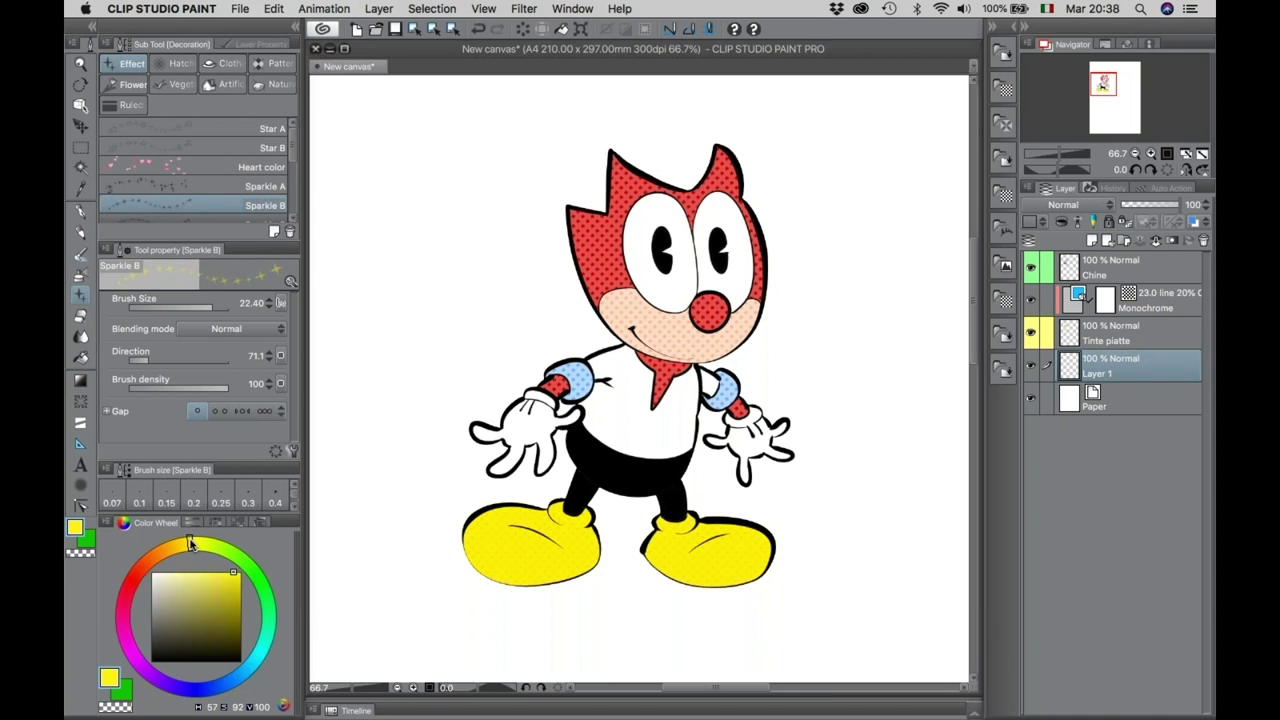
# Try out yellow Sparkle B and Heart color strokes around the character, and undo them.
pyautogui.moveTo(434, 214)
pyautogui.mouseDown()
pyautogui.moveTo(477, 284)
pyautogui.moveTo(699, 290)
pyautogui.moveTo(852, 225)
pyautogui.moveTo(870, 343)
pyautogui.moveTo(867, 147)
pyautogui.moveTo(823, 110)
pyautogui.moveTo(566, 362)
pyautogui.moveTo(449, 343)
pyautogui.mouseUp()
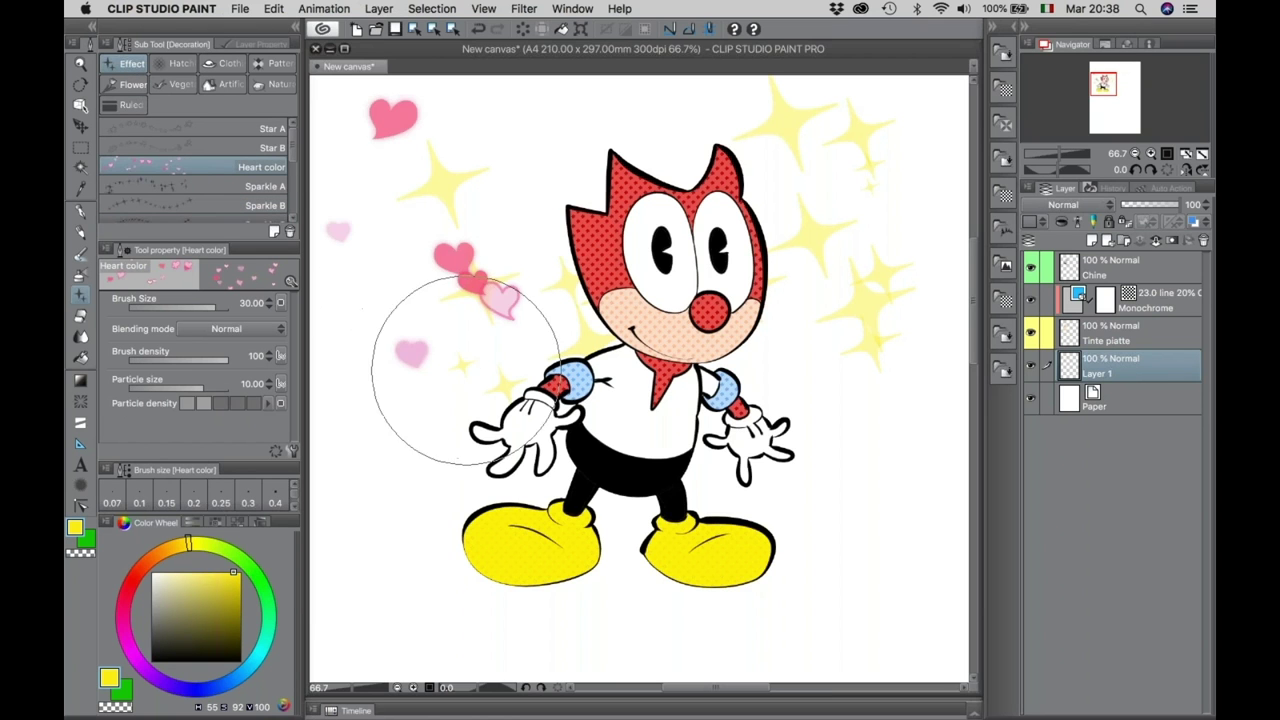
pyautogui.moveTo(457, 400); pyautogui.dragTo(470, 330)
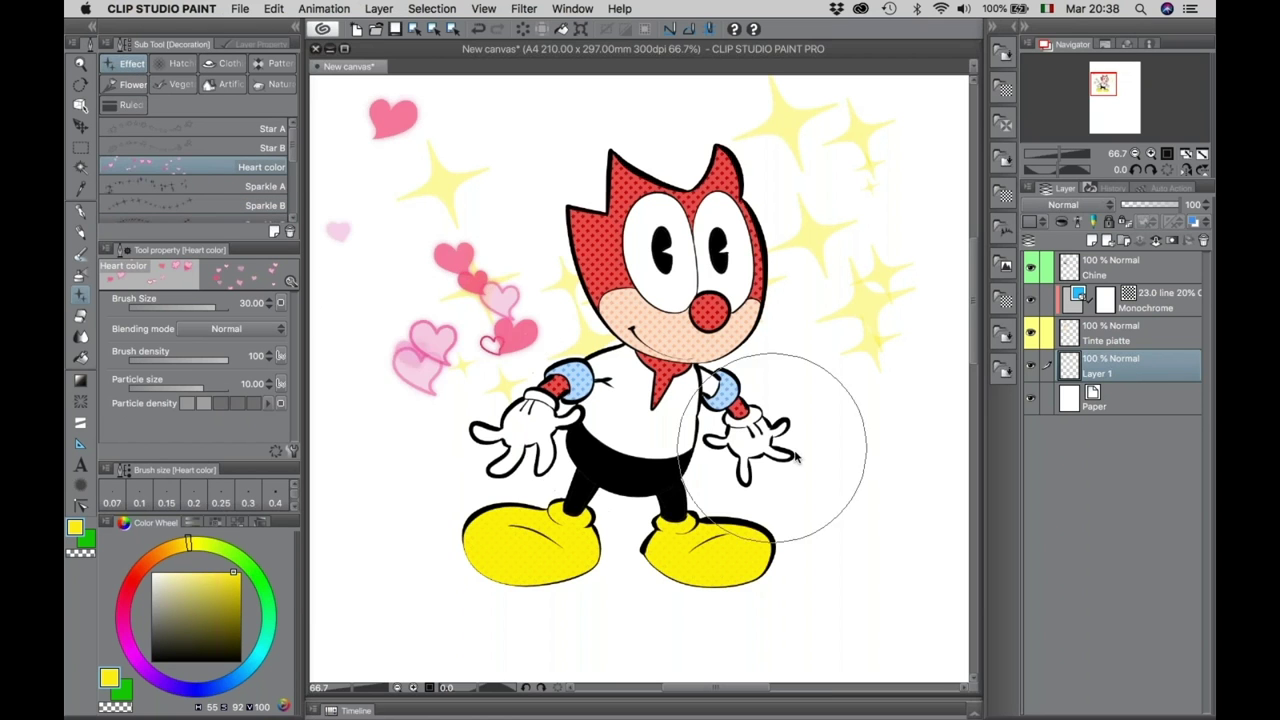
pyautogui.hotkey('ctrl', 'z')
pyautogui.hotkey('ctrl', 'z')
# Try out yellow Glitter circle cross strokes around the character's head, and clear them.
pyautogui.scroll(-3, 293, 200)
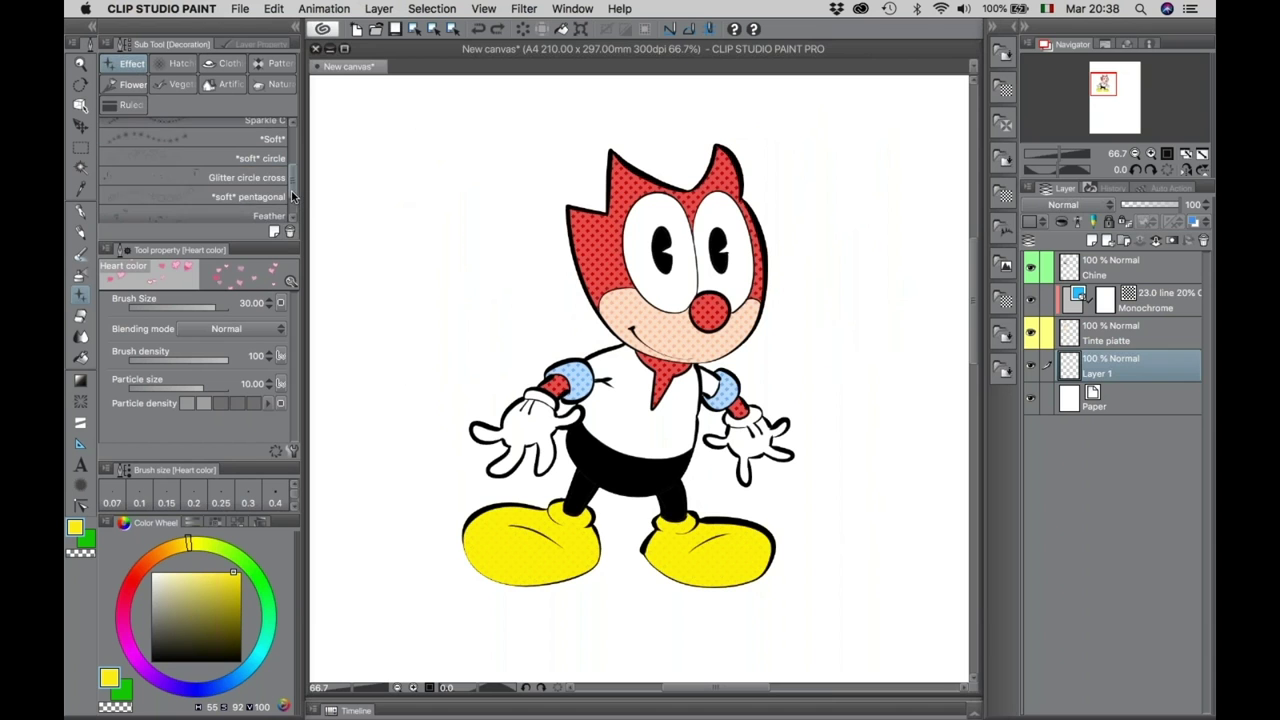
pyautogui.click(176, 177)
pyautogui.click(480, 335)
pyautogui.click(850, 235)
pyautogui.moveTo(529, 200); pyautogui.dragTo(829, 400)
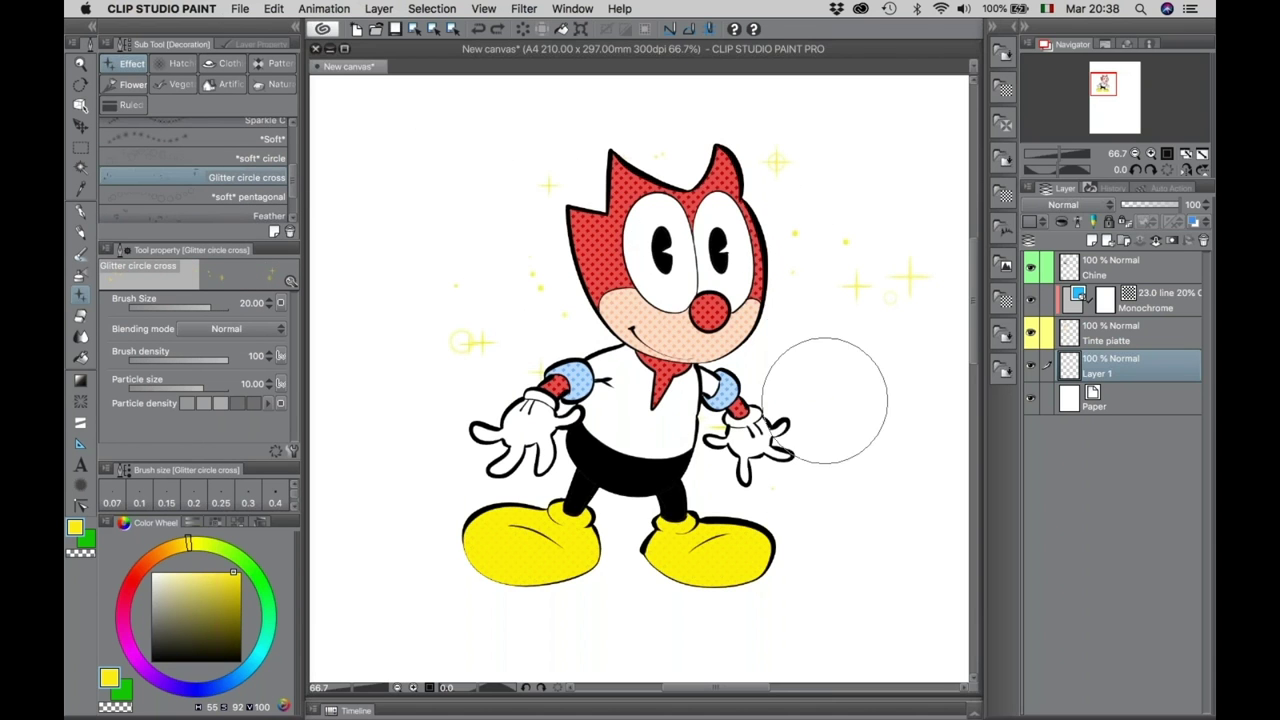
pyautogui.press('Delete')
# Try a yellow Musical note brush stroke beside the character's head, and clear it.
pyautogui.scroll(-1, 291, 196)
pyautogui.click(258, 207)
pyautogui.moveTo(529, 271)
pyautogui.mouseDown()
pyautogui.moveTo(500, 300)
pyautogui.moveTo(465, 147)
pyautogui.mouseUp()
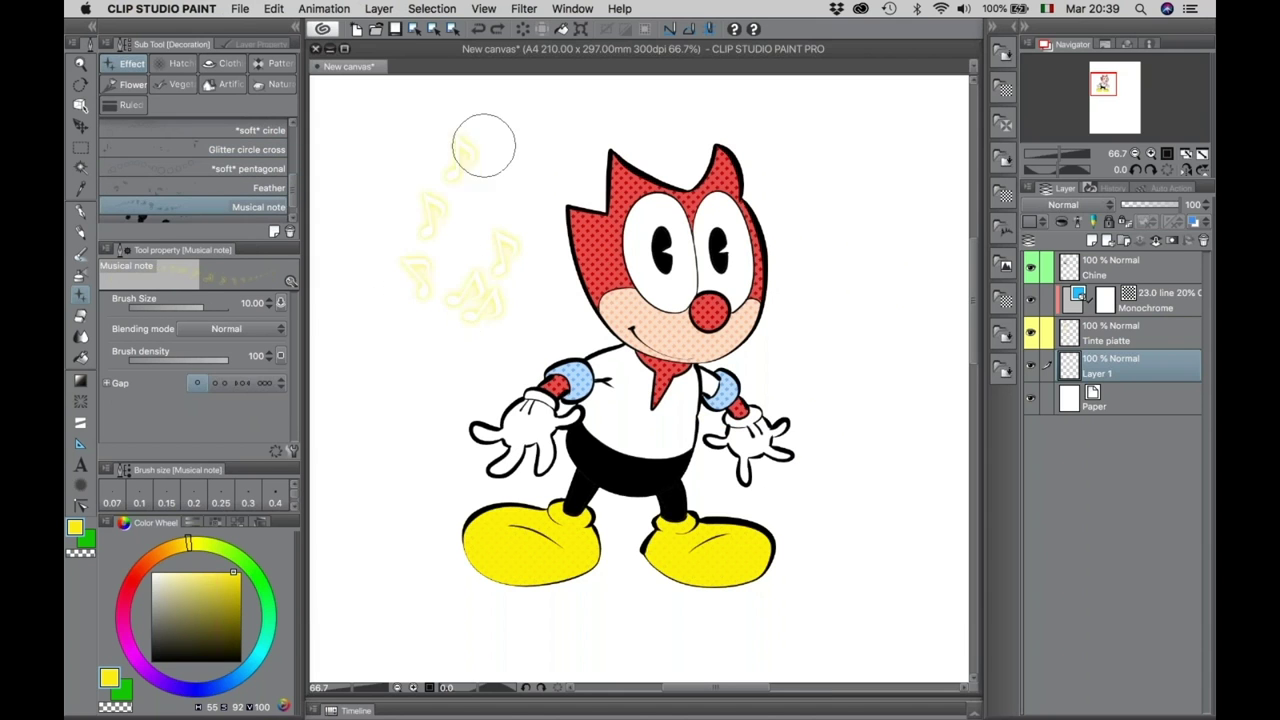
pyautogui.press('Delete')
# Stamp single yellow musical notes on both sides of the character's head, and undo them all.
pyautogui.click(830, 214)
pyautogui.click(825, 268)
pyautogui.click(543, 163)
pyautogui.click(503, 233)
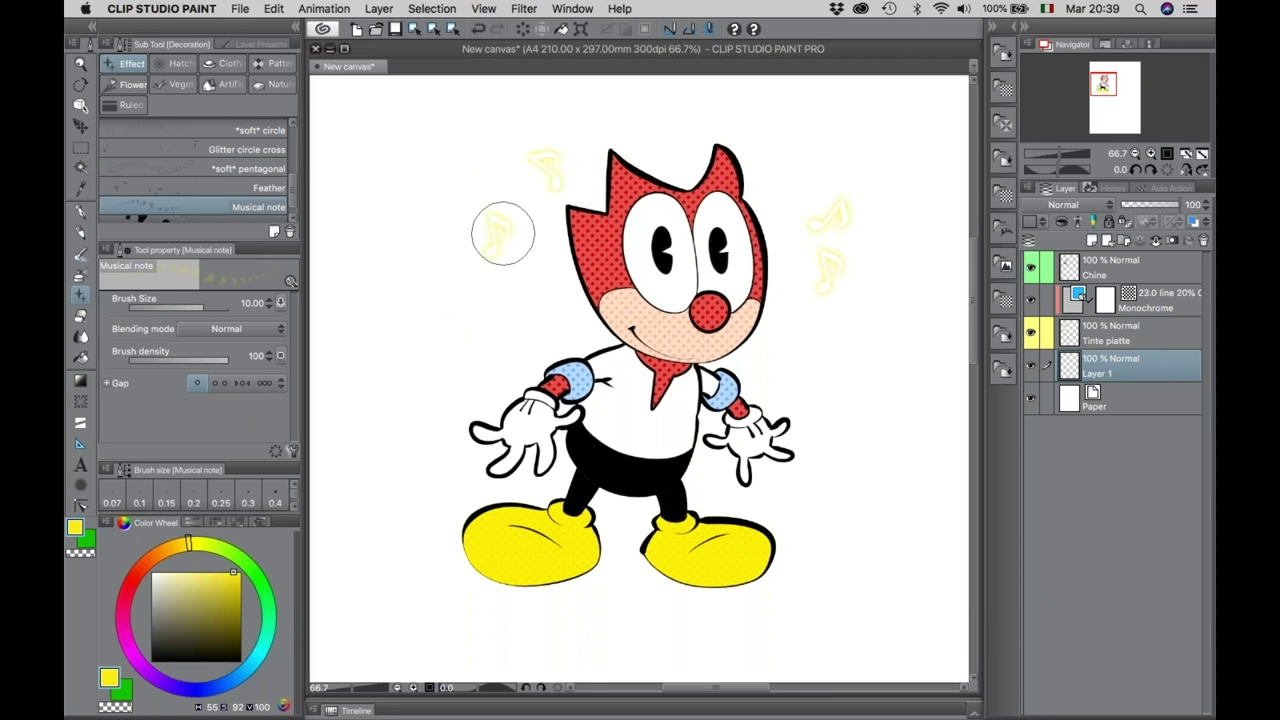
pyautogui.click(530, 240)
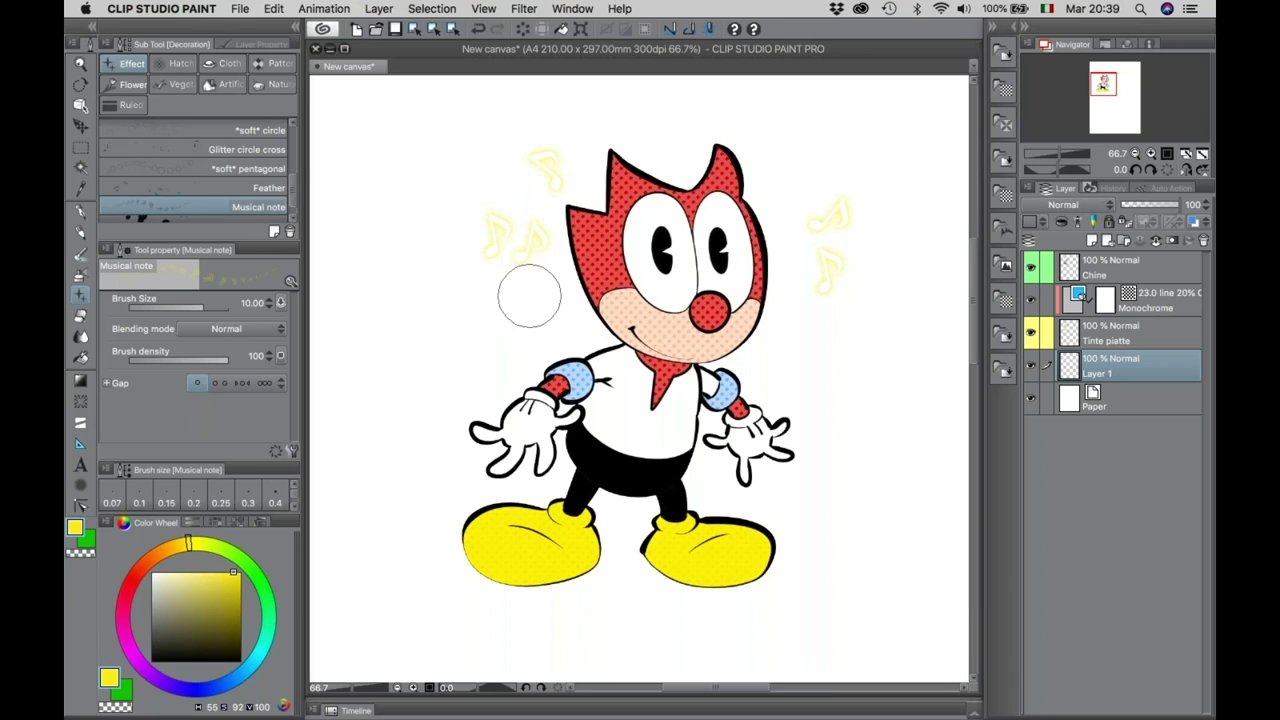
pyautogui.press('super+z')
pyautogui.press('super+z')
pyautogui.press('super+z')
pyautogui.press('super+z')
pyautogui.press('super+z')
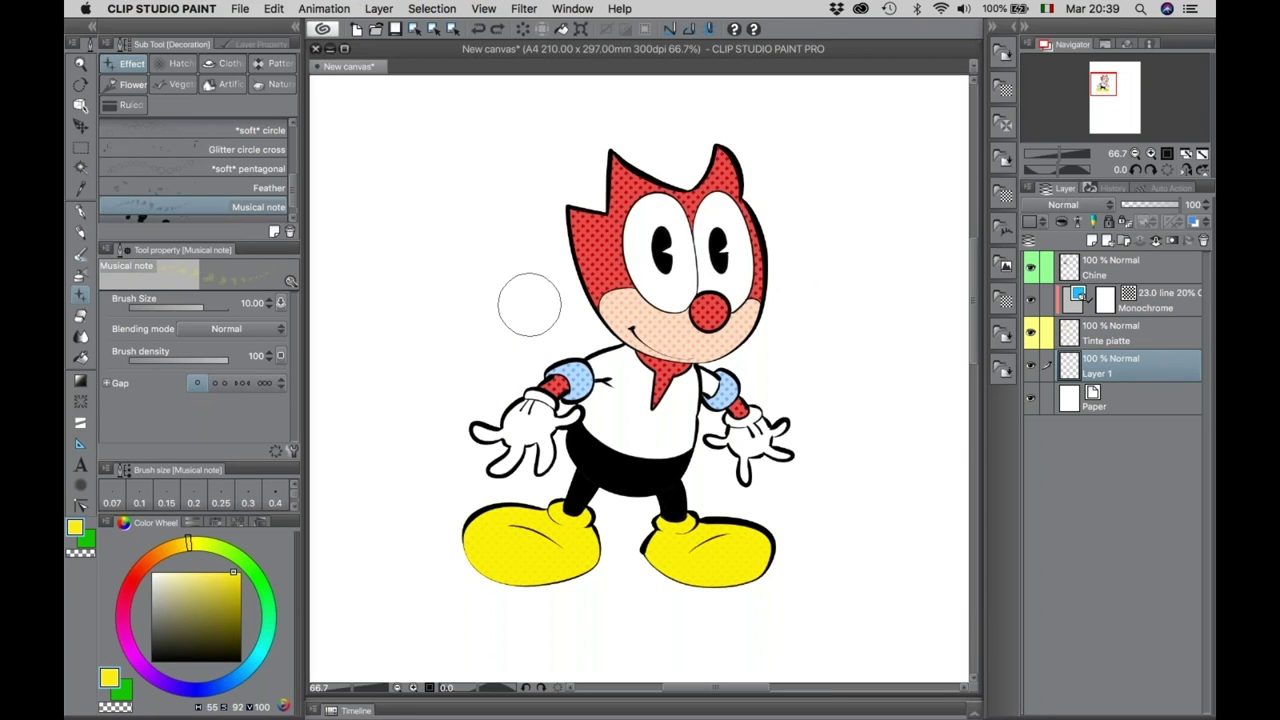
# Try out horizontal yellow lines with the Bumpy ruled-line brush beside the character's head, and undo them.
pyautogui.click(132, 105)
pyautogui.click(197, 168)
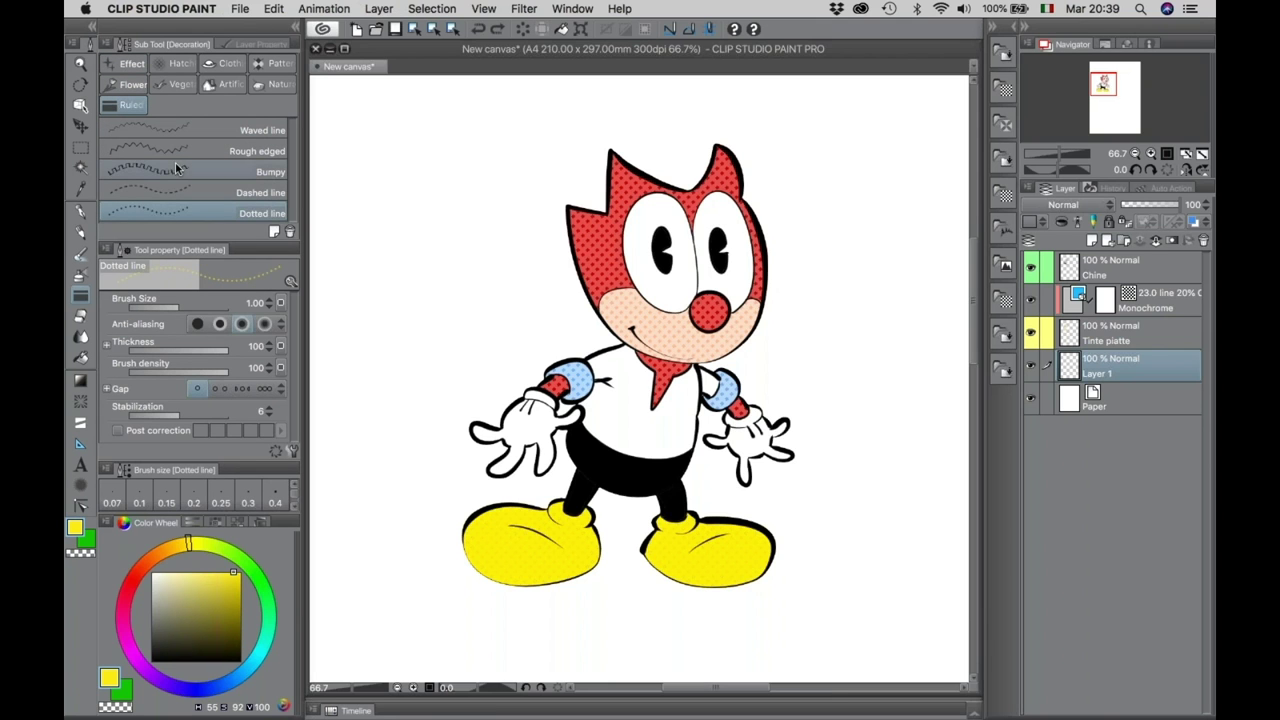
pyautogui.moveTo(368, 228)
pyautogui.mouseDown()
pyautogui.moveTo(557, 233)
pyautogui.moveTo(427, 229)
pyautogui.moveTo(565, 231)
pyautogui.mouseUp()
pyautogui.press('super+z')
pyautogui.moveTo(340, 230); pyautogui.dragTo(547, 235)
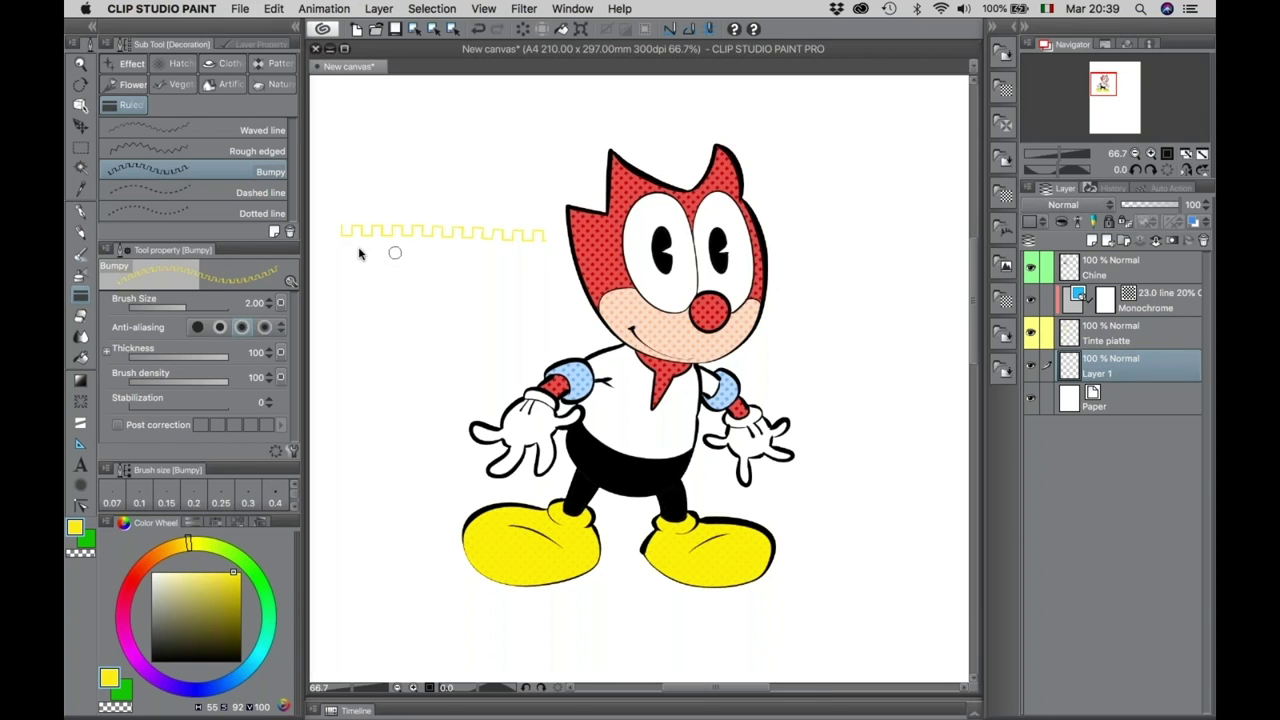
pyautogui.moveTo(340, 220); pyautogui.dragTo(551, 222)
pyautogui.press('super+z')
pyautogui.press('super+z')
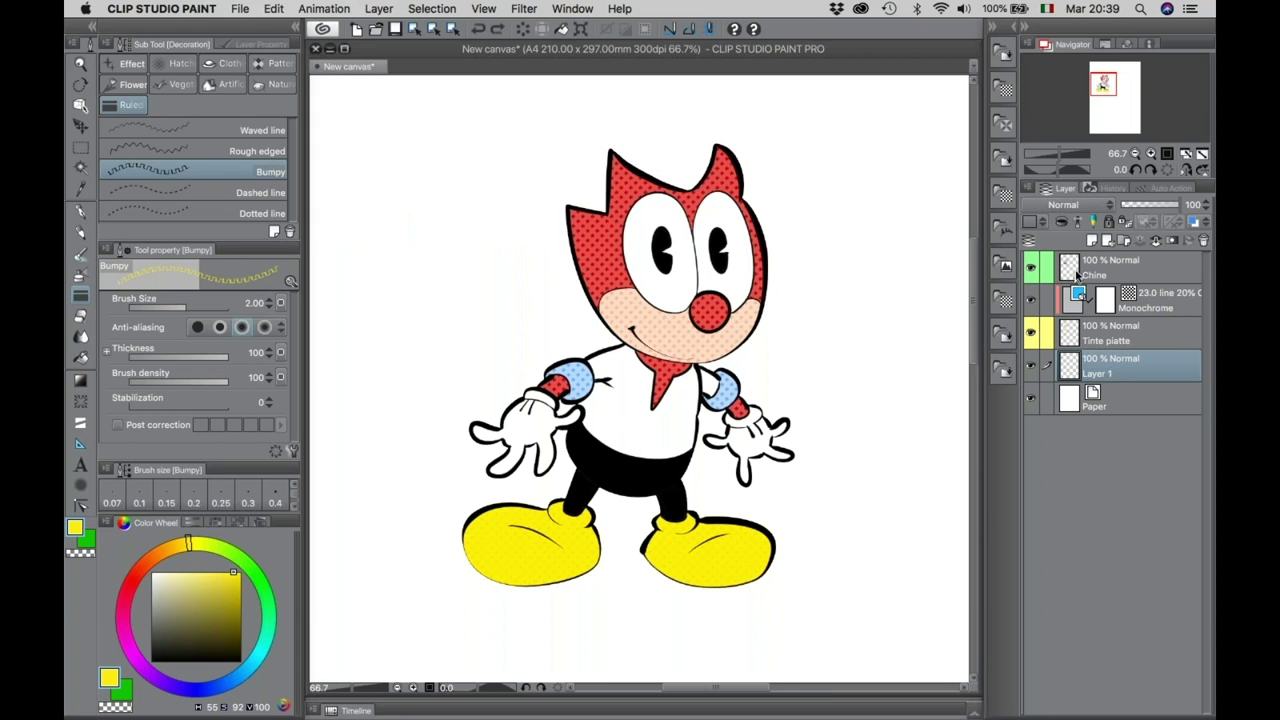
# Add a raster layer above the Chine layer, try a yellow Bumpy line across the shirt, and undo the line.
pyautogui.click(1077, 275)
pyautogui.press('super+shift+n')
pyautogui.moveTo(600, 401)
pyautogui.mouseDown()
pyautogui.moveTo(658, 434)
pyautogui.moveTo(700, 430)
pyautogui.mouseUp()
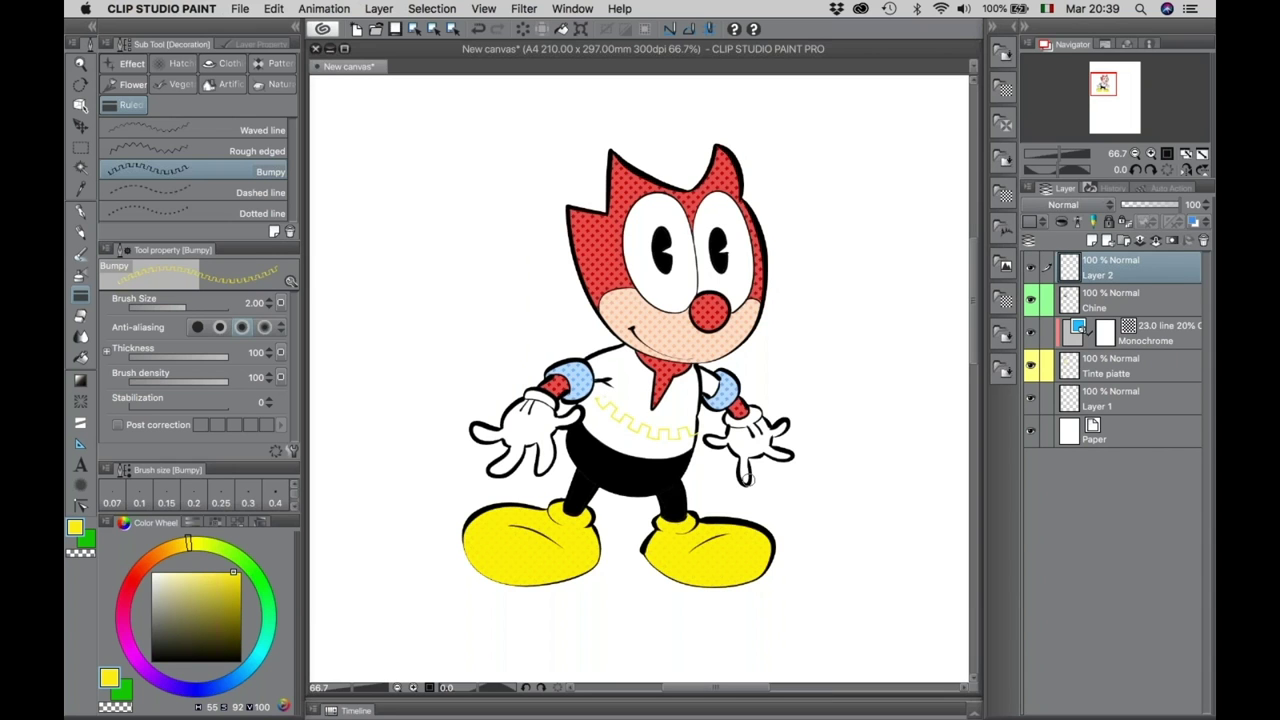
pyautogui.press('super+z')
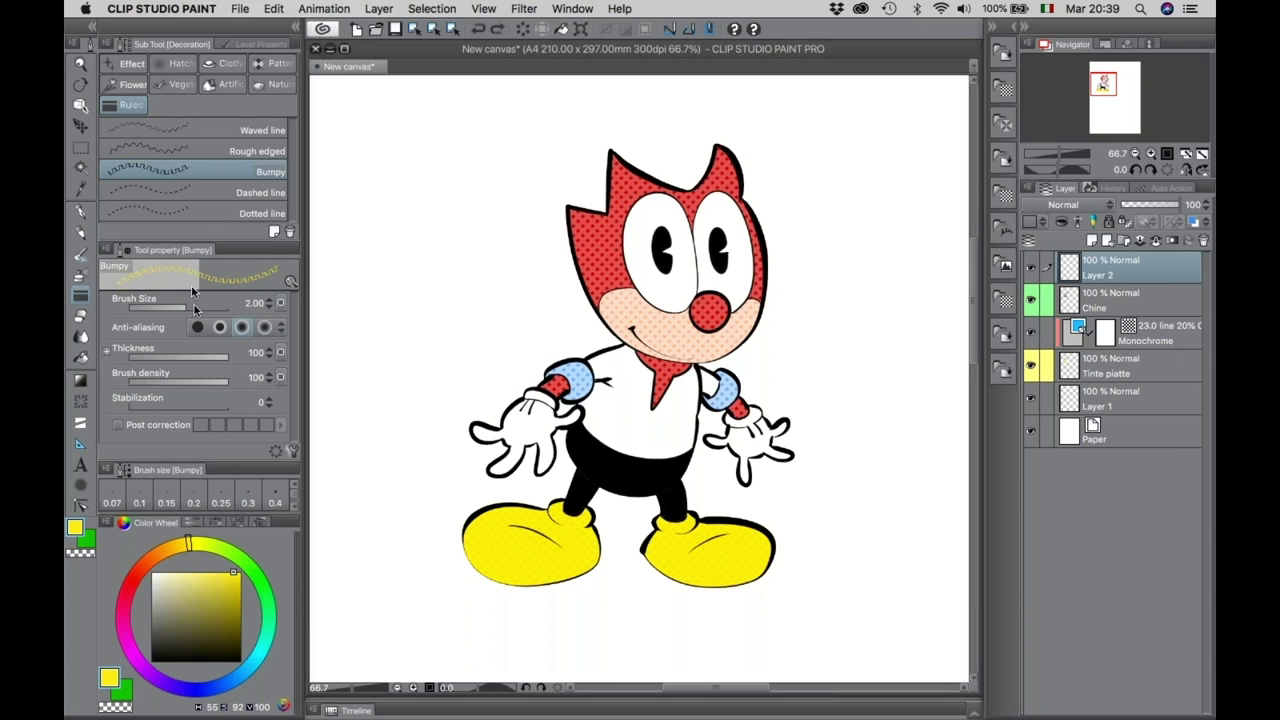
# Choose the Cross-hatching x1 brush from the hatching group, select Layer 1 and set the drawing colour to black.
pyautogui.click(178, 63)
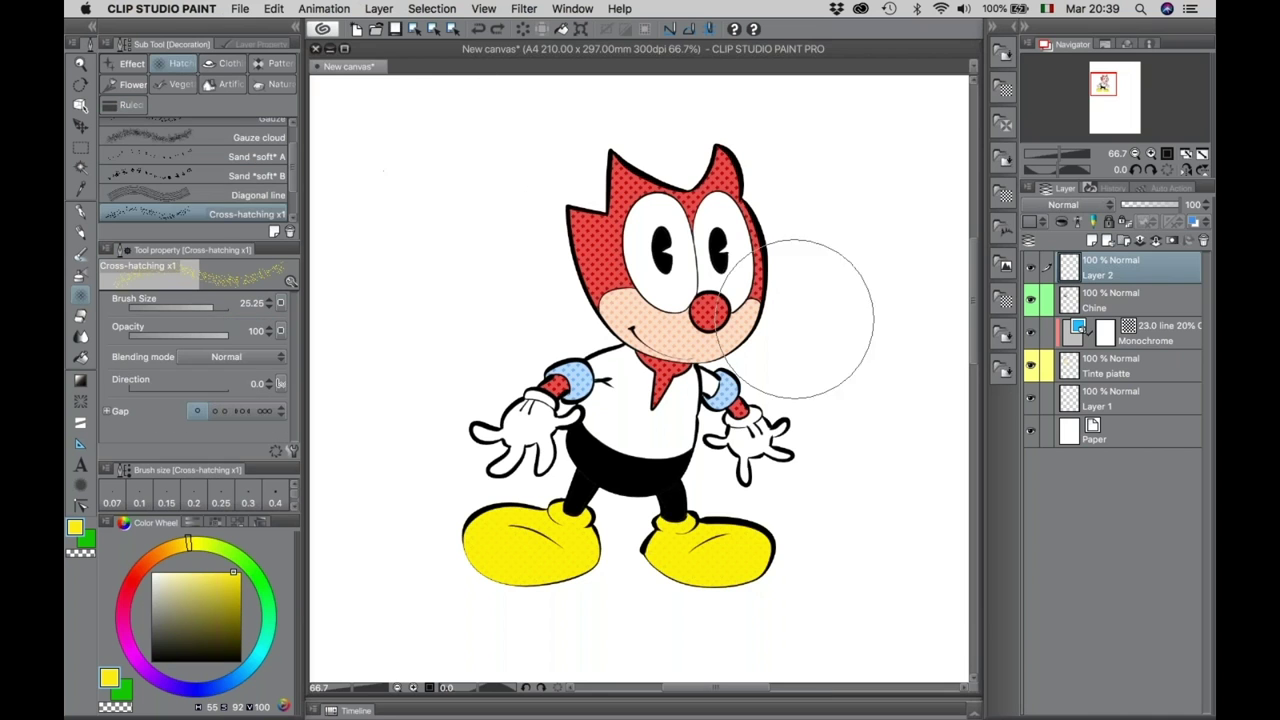
pyautogui.click(1110, 398)
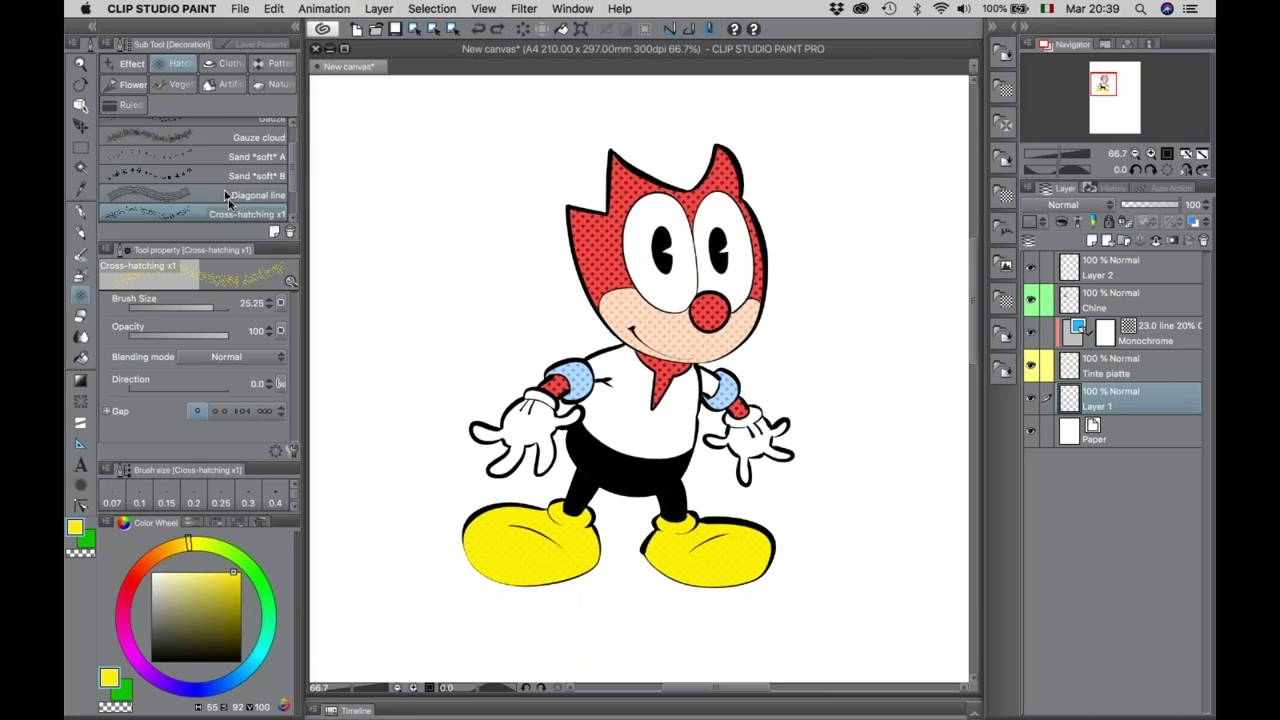
pyautogui.moveTo(440, 245)
pyautogui.mouseDown()
pyautogui.moveTo(546, 296)
pyautogui.moveTo(545, 237)
pyautogui.moveTo(519, 219)
pyautogui.moveTo(528, 279)
pyautogui.moveTo(468, 280)
pyautogui.moveTo(771, 318)
pyautogui.moveTo(716, 344)
pyautogui.moveTo(747, 265)
pyautogui.mouseUp()
pyautogui.press('super+z')
pyautogui.moveTo(195, 620); pyautogui.dragTo(288, 693)
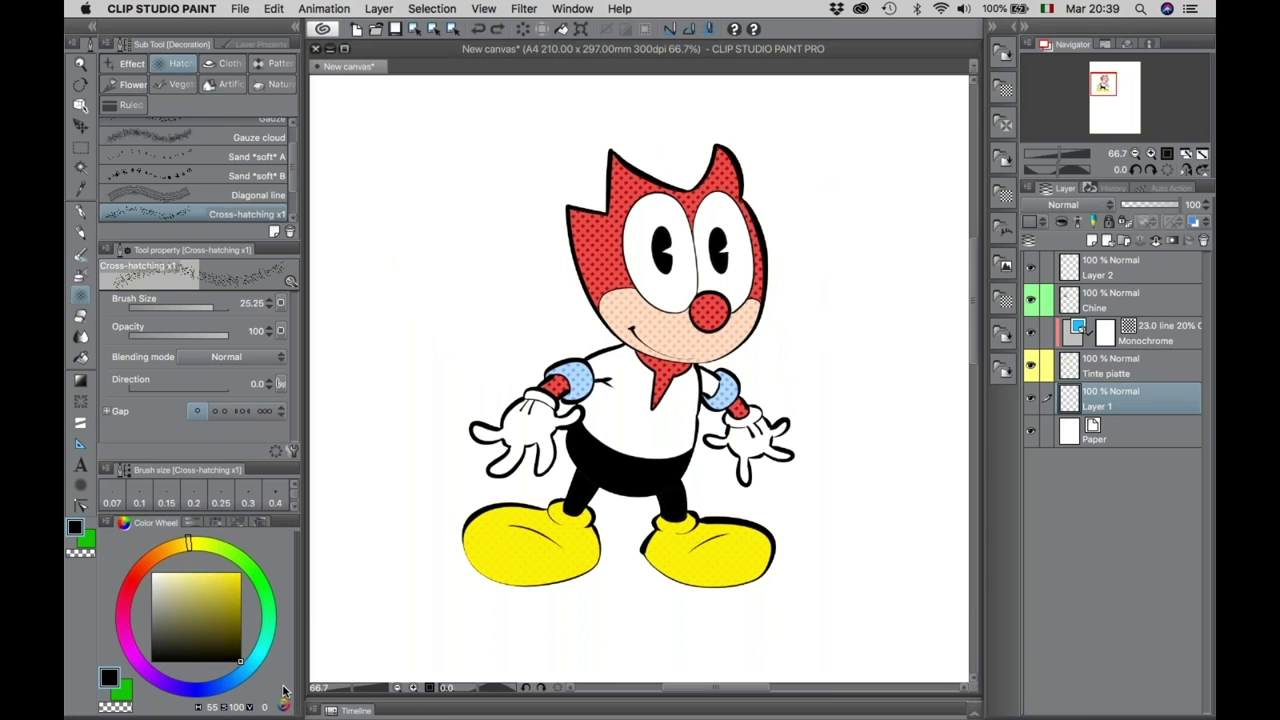
# Fill the area behind the character's head with dense black Cross-hatching x1 strokes on Layer 1.
pyautogui.moveTo(457, 394)
pyautogui.mouseDown()
pyautogui.moveTo(460, 226)
pyautogui.moveTo(506, 134)
pyautogui.moveTo(684, 196)
pyautogui.moveTo(463, 120)
pyautogui.moveTo(854, 214)
pyautogui.moveTo(877, 286)
pyautogui.moveTo(761, 145)
pyautogui.moveTo(460, 170)
pyautogui.moveTo(560, 180)
pyautogui.moveTo(410, 185)
pyautogui.moveTo(900, 185)
pyautogui.moveTo(560, 130)
pyautogui.moveTo(900, 280)
pyautogui.moveTo(930, 200)
pyautogui.moveTo(640, 110)
pyautogui.moveTo(350, 180)
pyautogui.moveTo(330, 320)
pyautogui.moveTo(420, 200)
pyautogui.moveTo(318, 280)
pyautogui.mouseUp()
pyautogui.moveTo(315, 185)
pyautogui.mouseDown()
pyautogui.moveTo(480, 110)
pyautogui.moveTo(760, 120)
pyautogui.moveTo(630, 190)
pyautogui.moveTo(730, 225)
pyautogui.mouseUp()
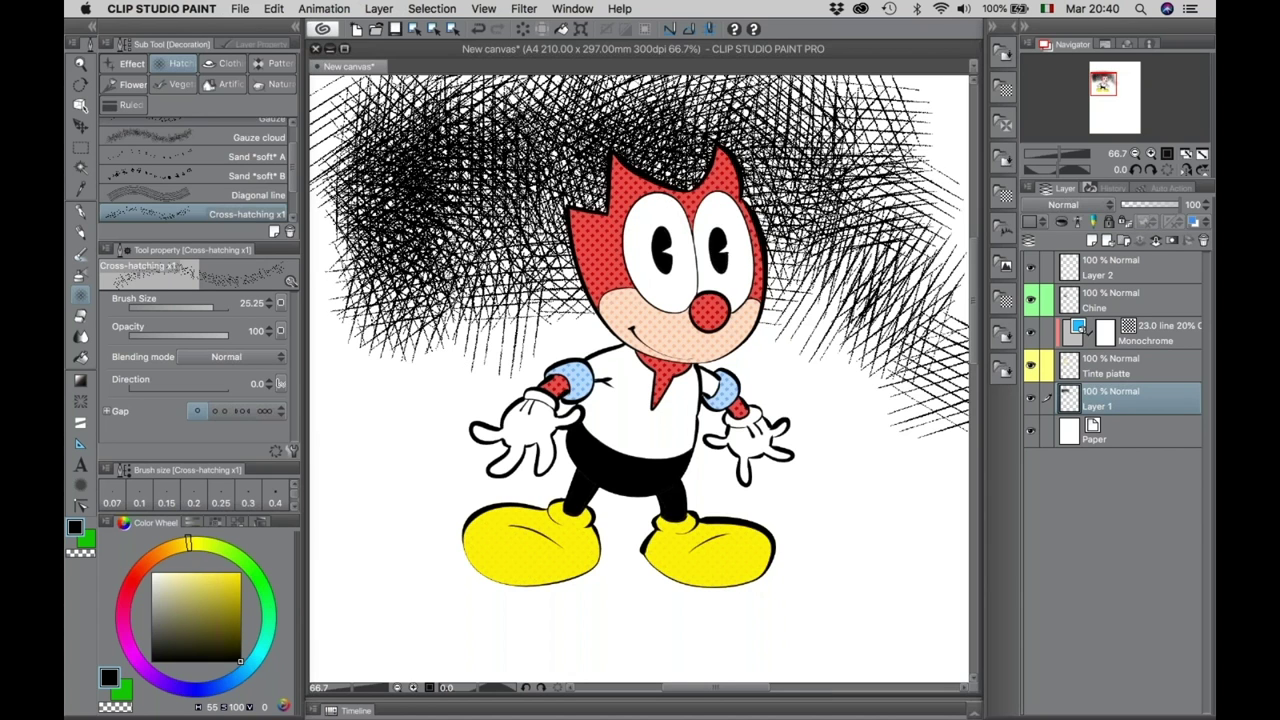
# Switch to Preview and browse the sample comic pages from 4.JPG onward, settling on 6.JPG.
pyautogui.hotkey('ctrl', 'Up')
pyautogui.click(620, 435)
pyautogui.click(210, 508)
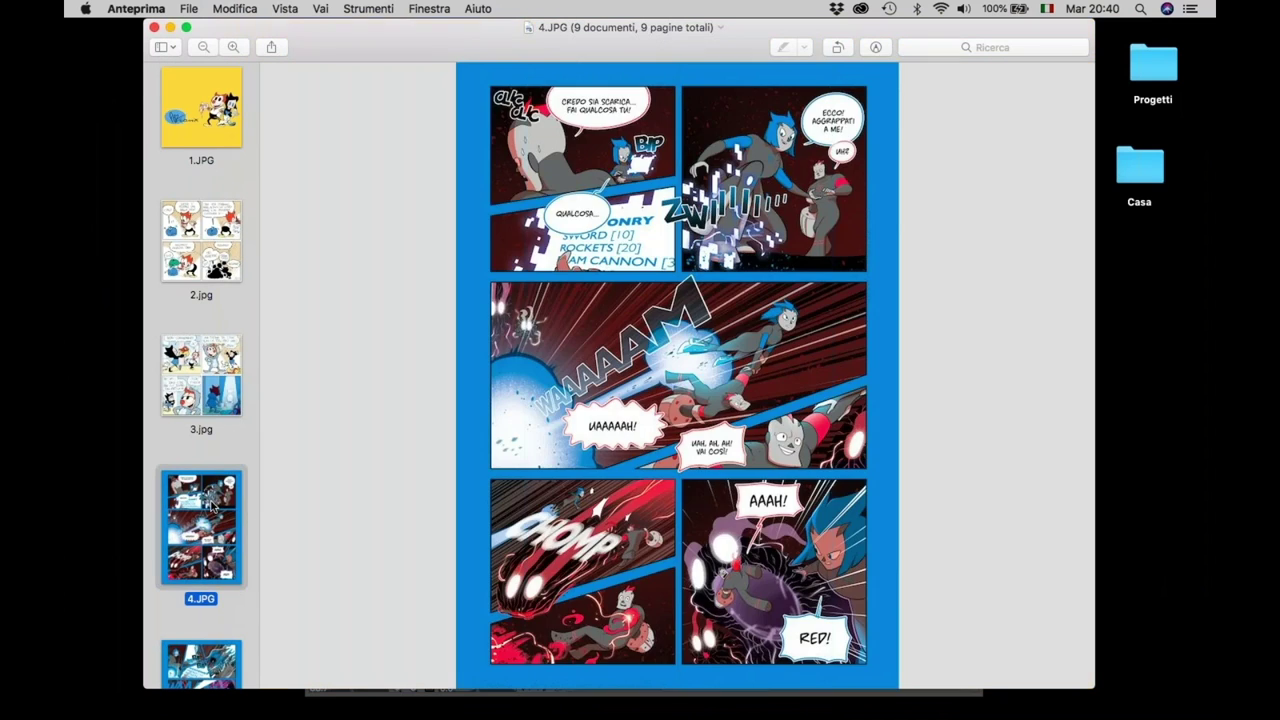
pyautogui.press('Down')
pyautogui.press('Down')
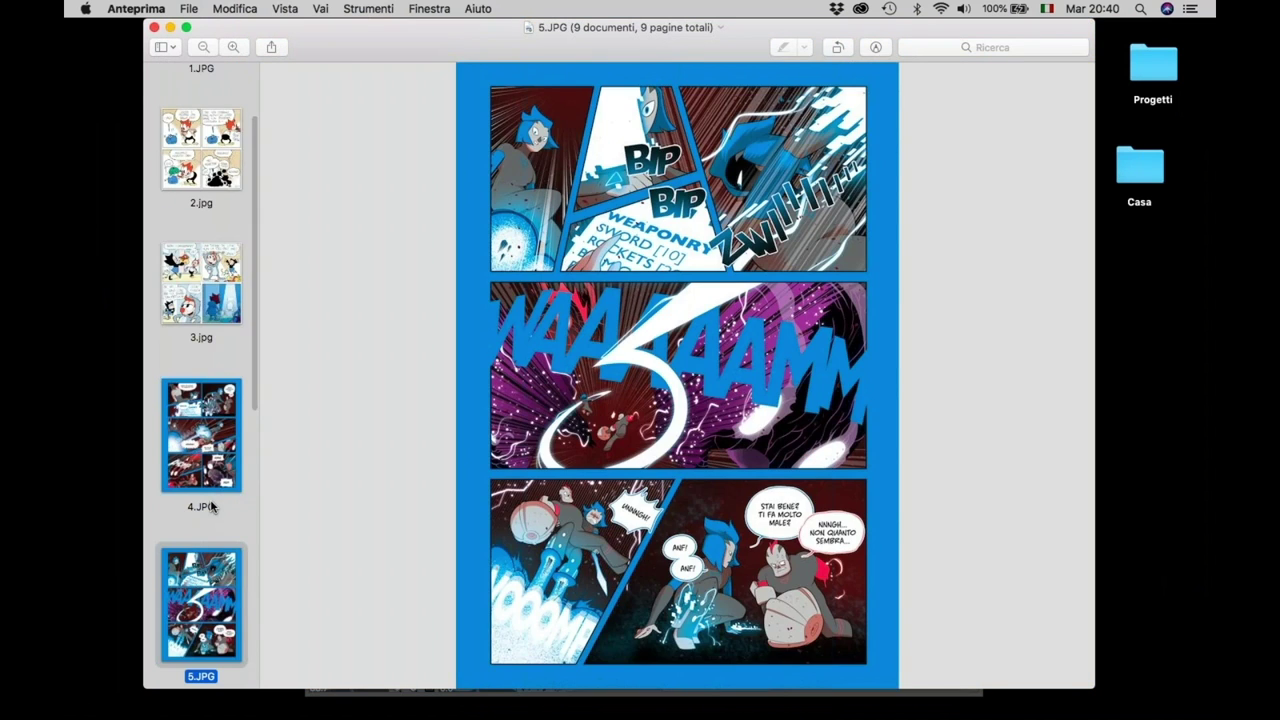
pyautogui.press('Down')
pyautogui.press('Up')
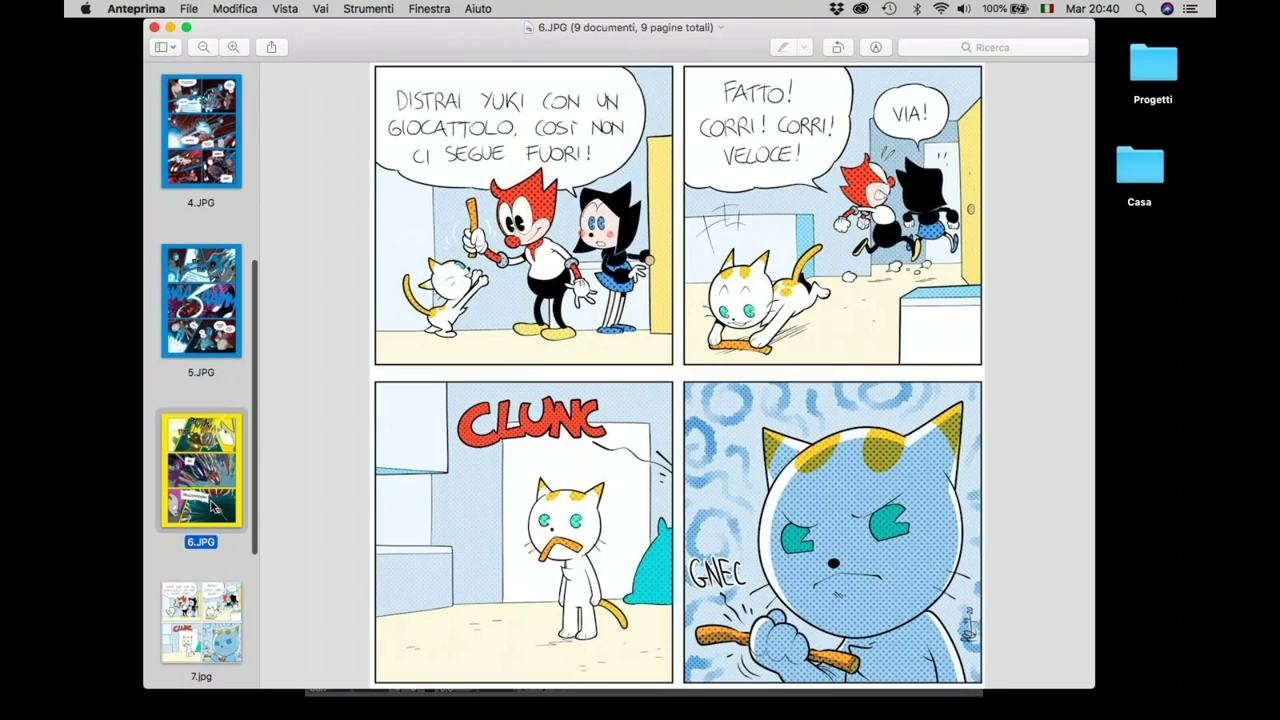
pyautogui.press('Down')
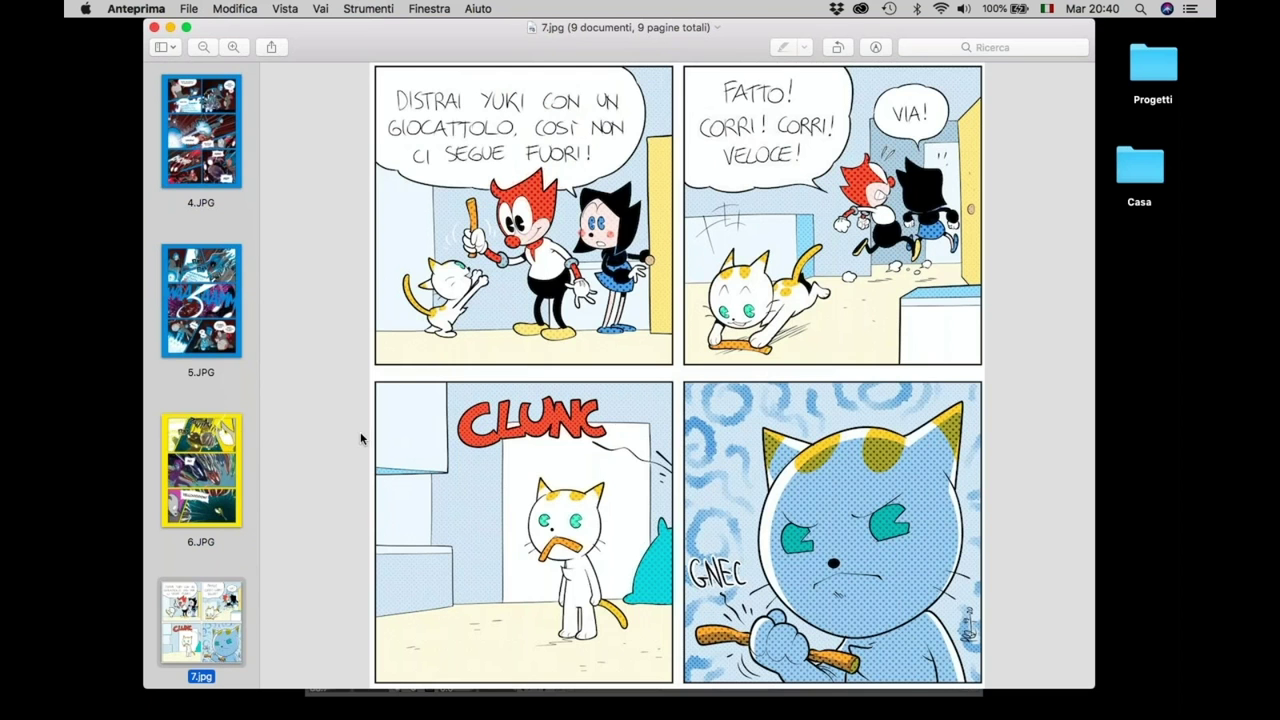
pyautogui.press('Down')
pyautogui.press('Up')
pyautogui.press('Up')
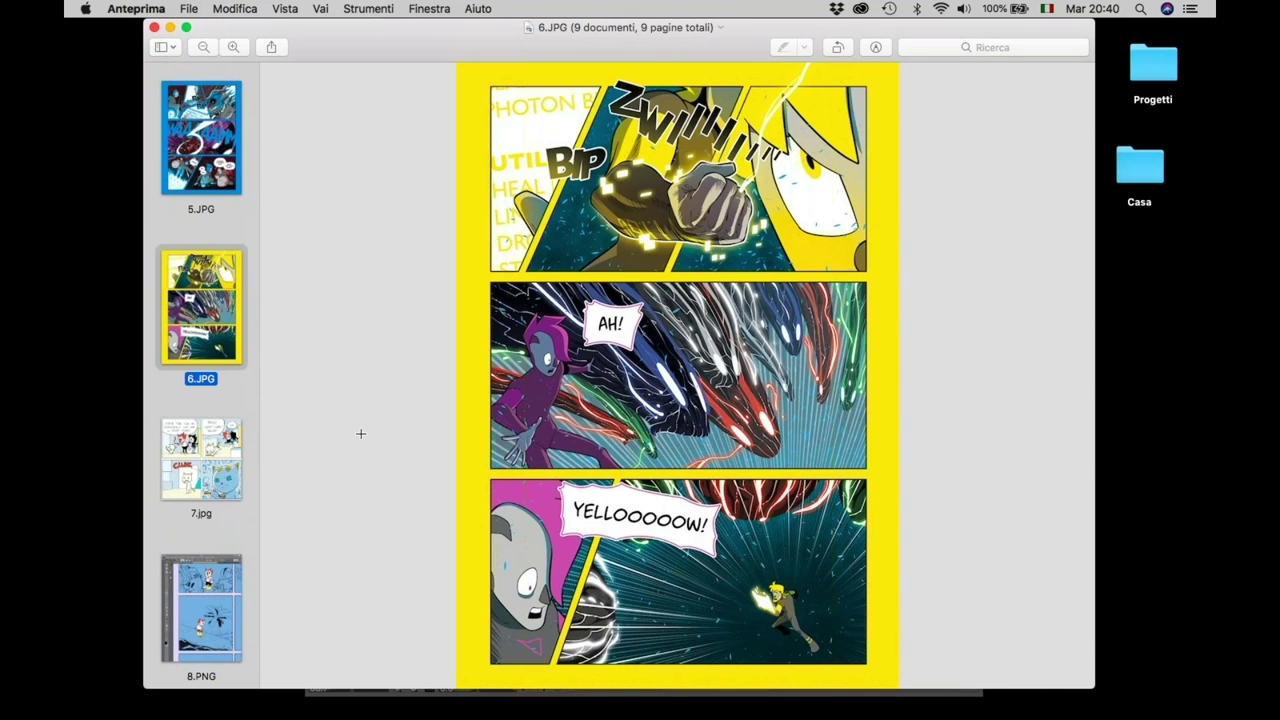
pyautogui.press('Up')
pyautogui.press('Down')
# Examine the background texture beside the glowing fist in the first panel of 6.JPG up close.
pyautogui.scroll(5, 578, 232)
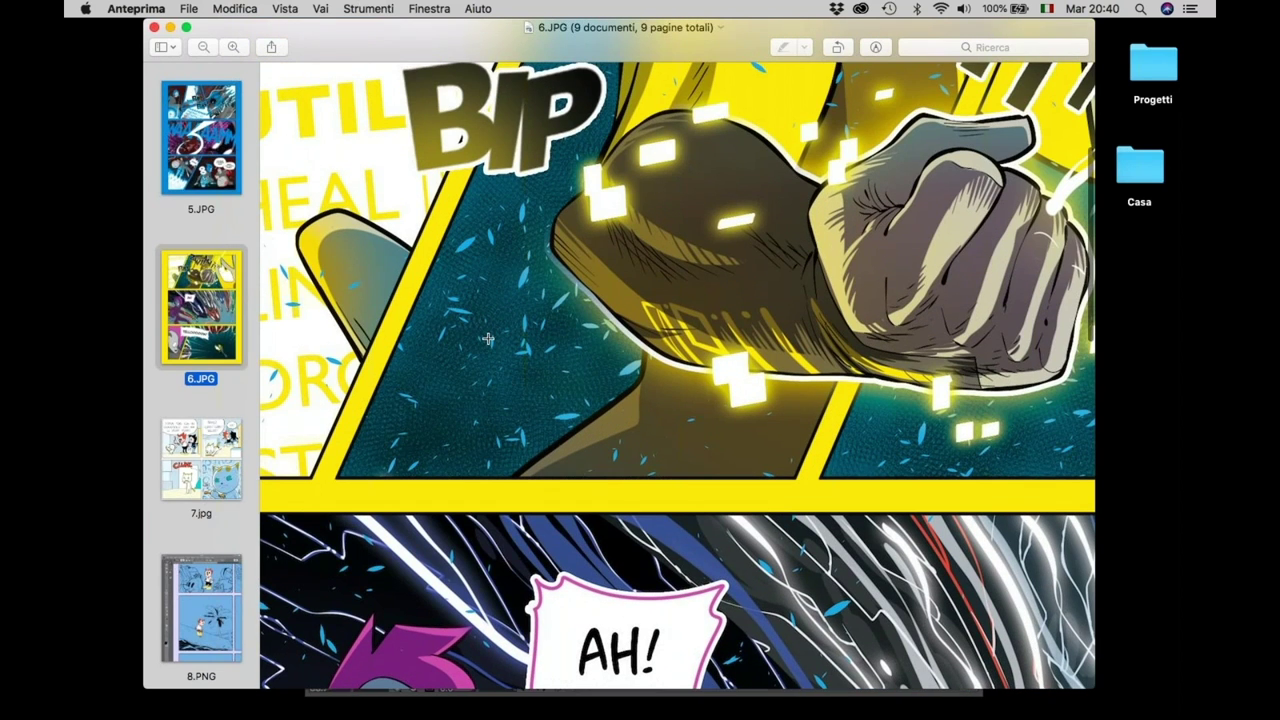
pyautogui.scroll(3, 488, 339)
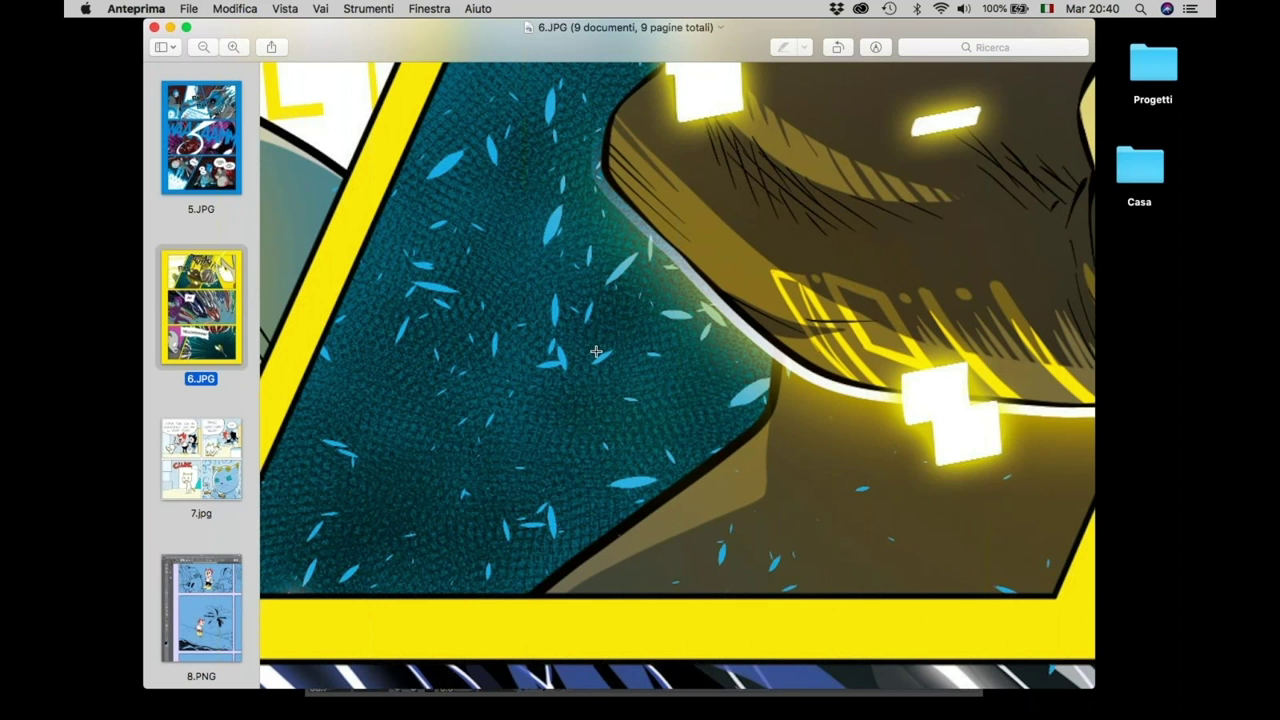
pyautogui.scroll(-3, 596, 352)
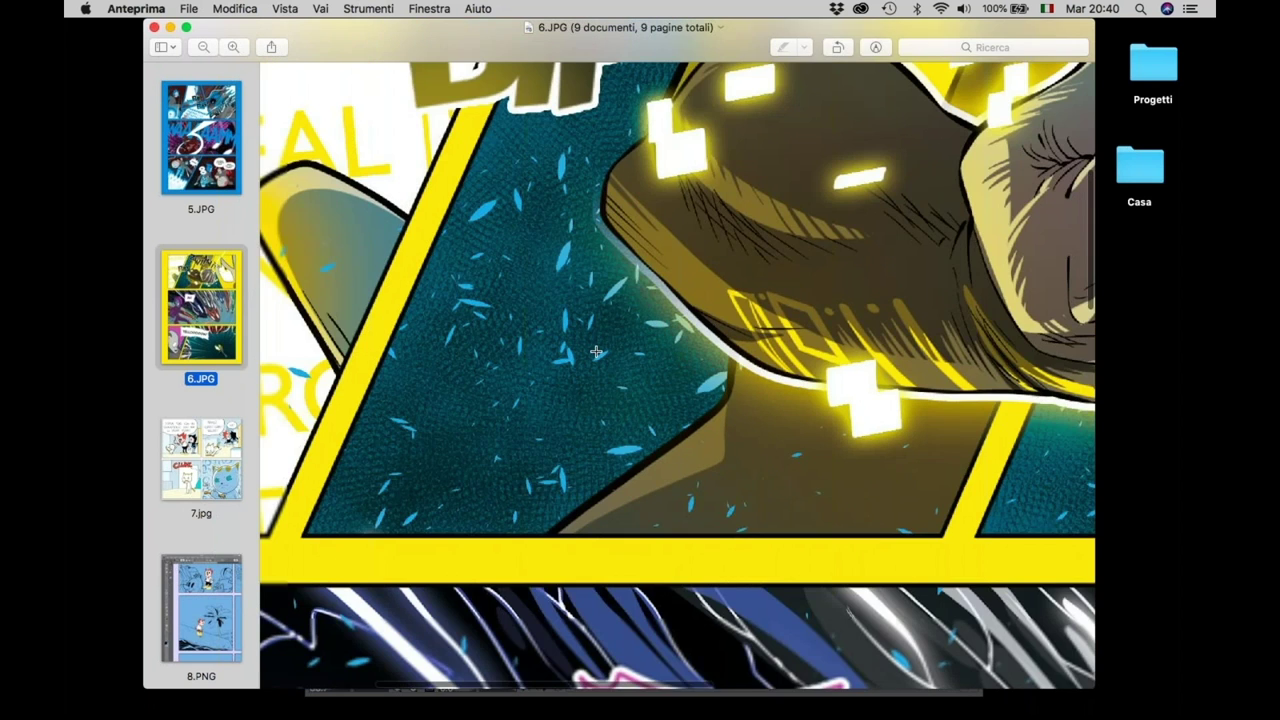
# Return to Clip Studio Paint and undo all the black cross-hatching behind the character.
pyautogui.press('super+Tab')
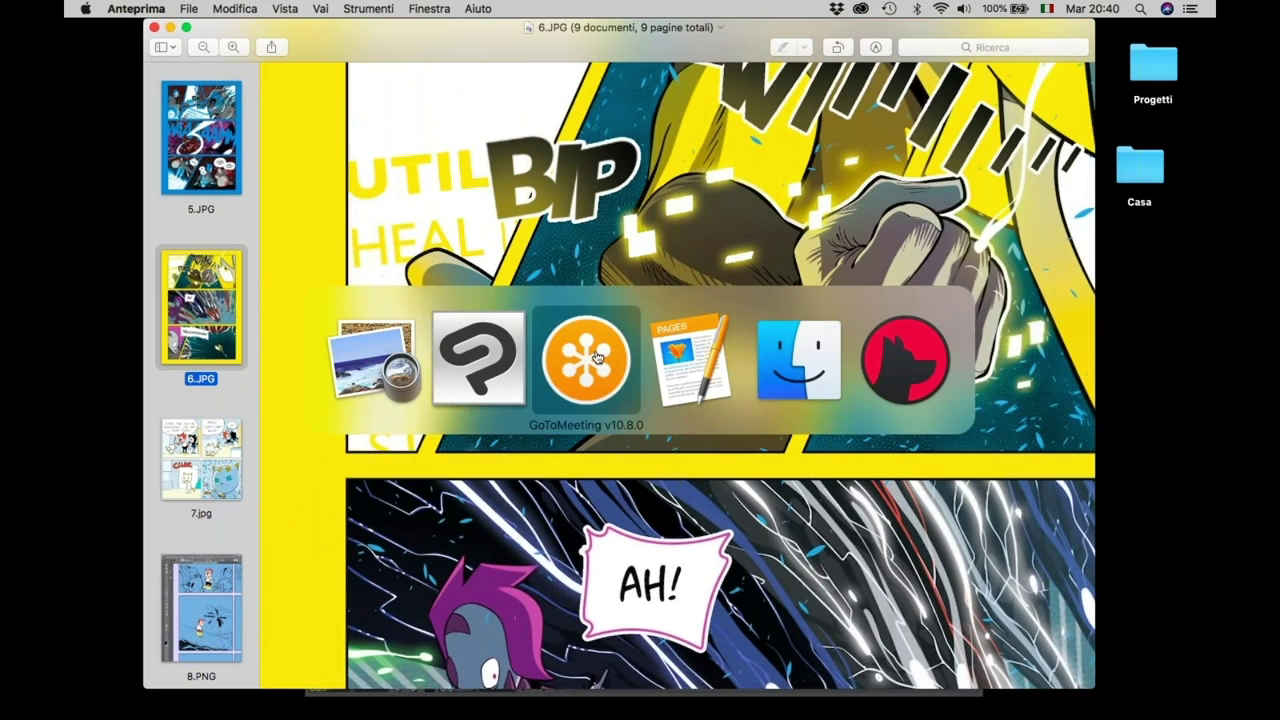
pyautogui.press('super+Tab')
pyautogui.press('super+Tab')
pyautogui.press('super+Tab')
pyautogui.press('super+Tab')
pyautogui.press('super+Tab')
pyautogui.press('super+Tab')
pyautogui.press('super+Tab')
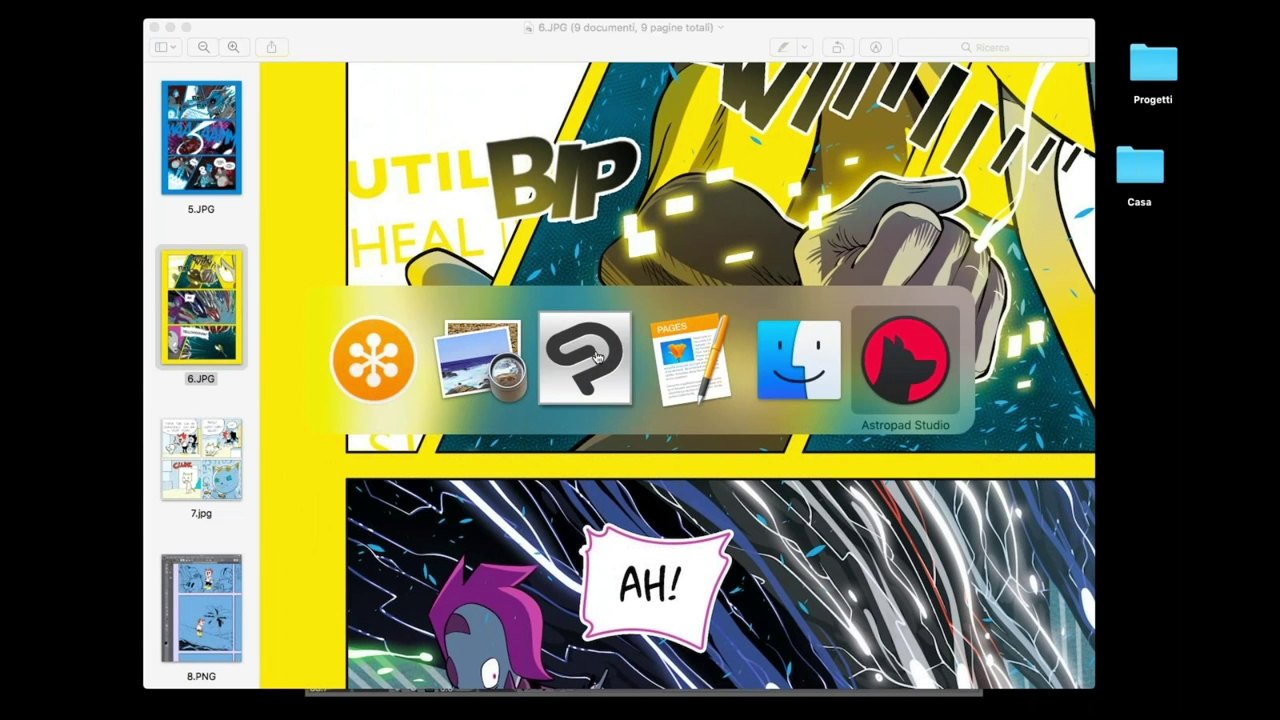
pyautogui.press('super+z')
pyautogui.press('super+z')
pyautogui.press('super+z')
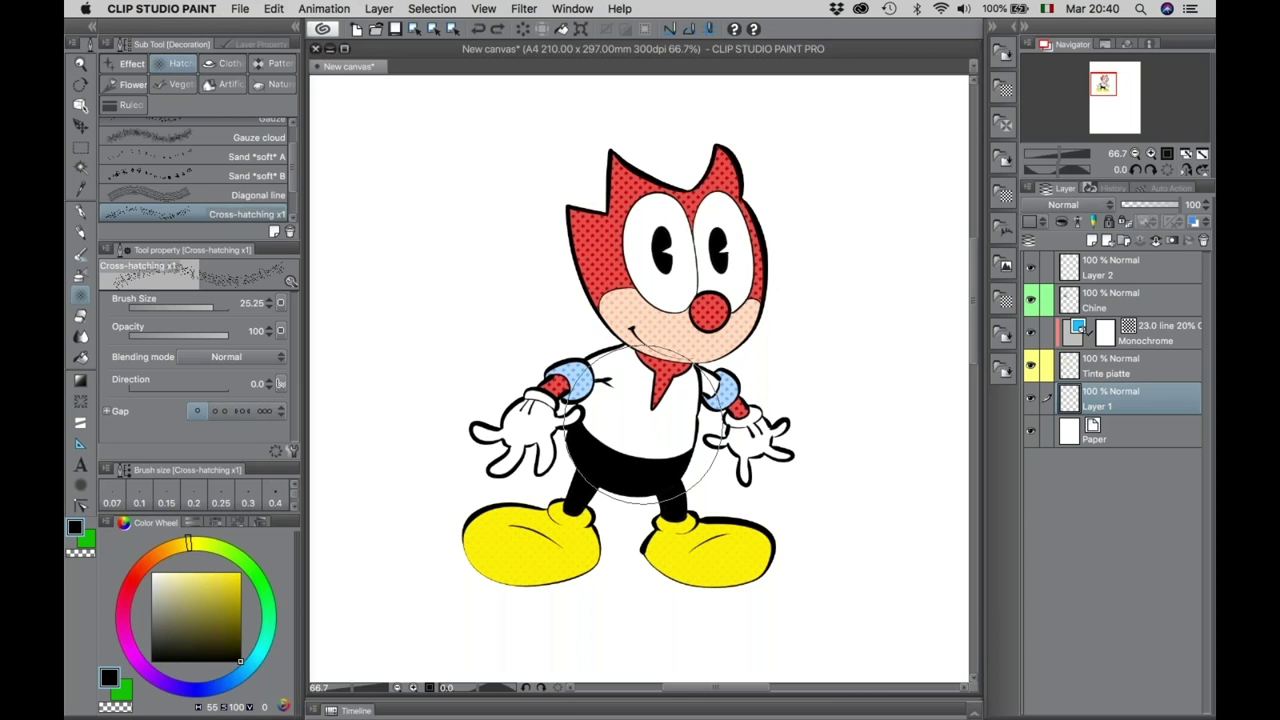
pyautogui.press('super+z')
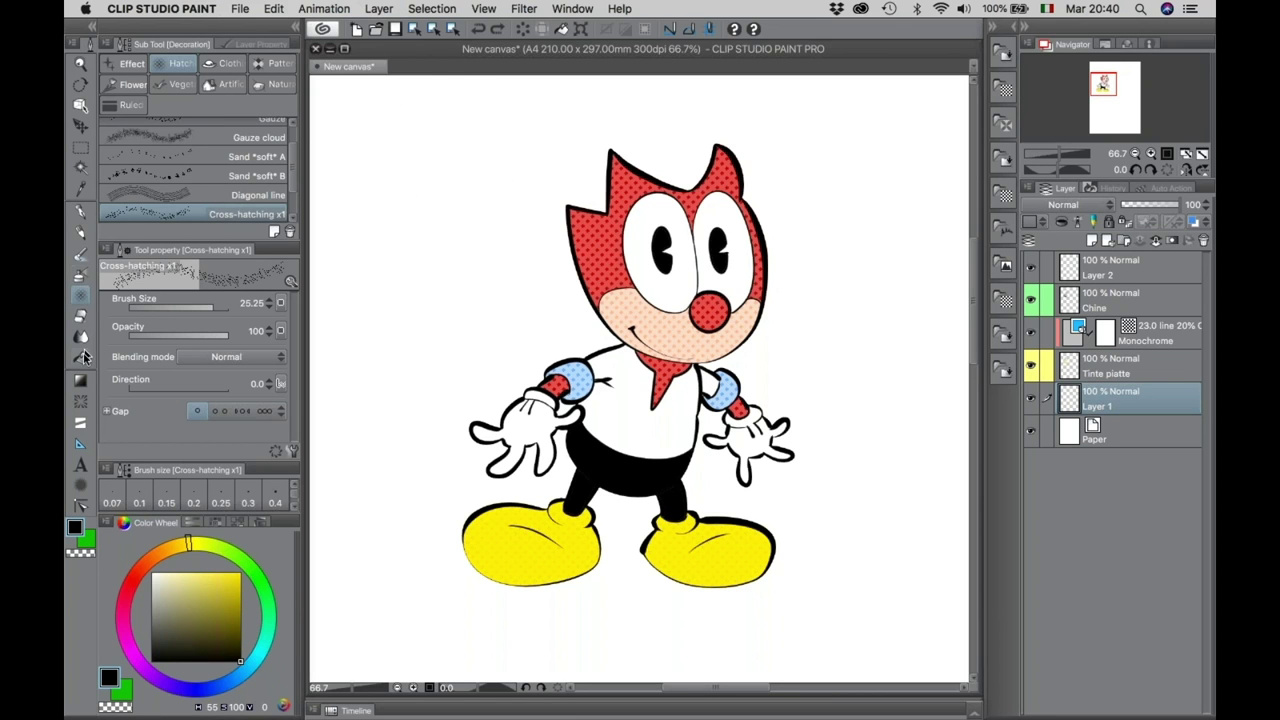
# Activate the Figure tool with the Dense saturated line sub tool.
pyautogui.click(82, 403)
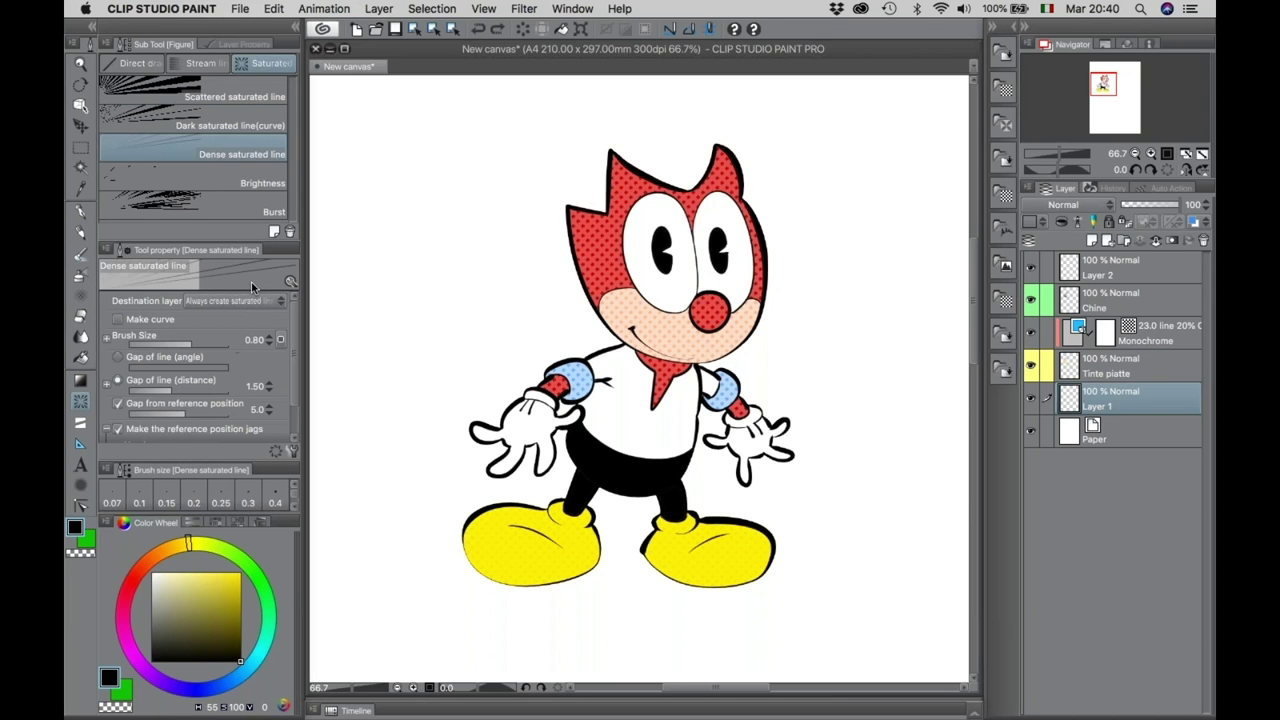
# Switch to Preview and examine the radiating speed lines in the middle and last panels of 6.JPG.
pyautogui.press('Tab')
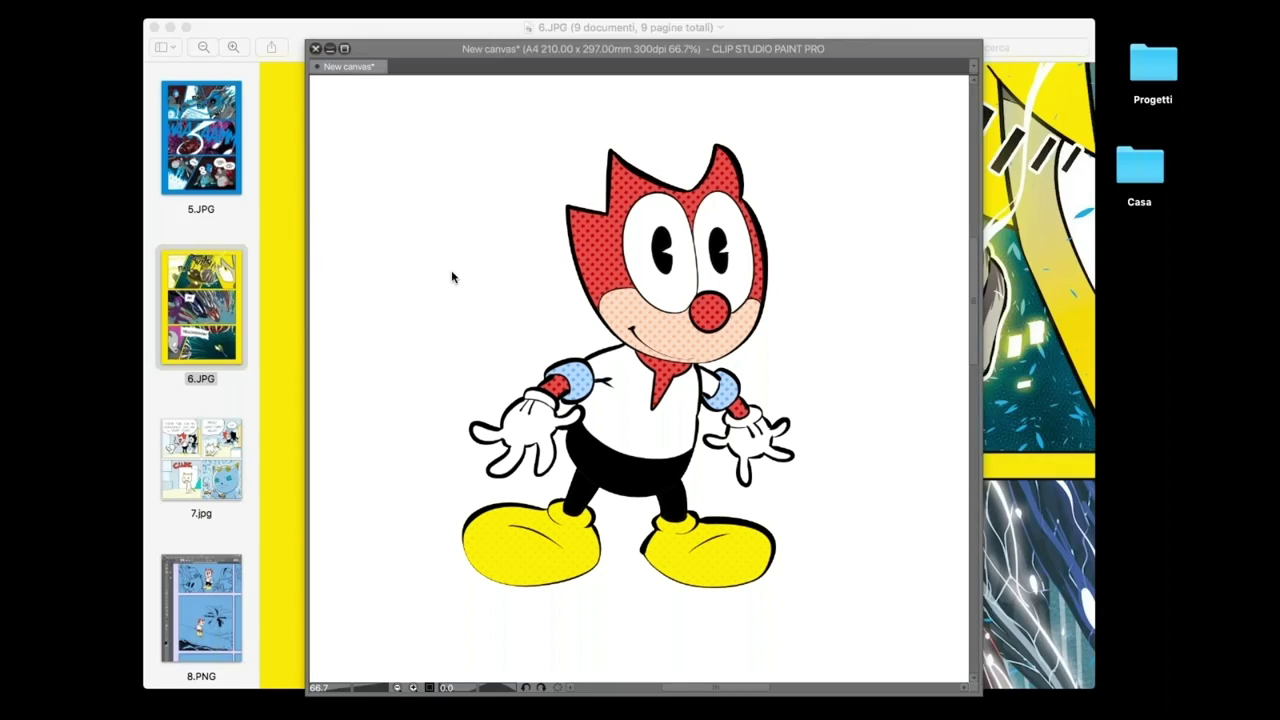
pyautogui.press('Tab')
pyautogui.press('Tab')
pyautogui.click(1006, 309)
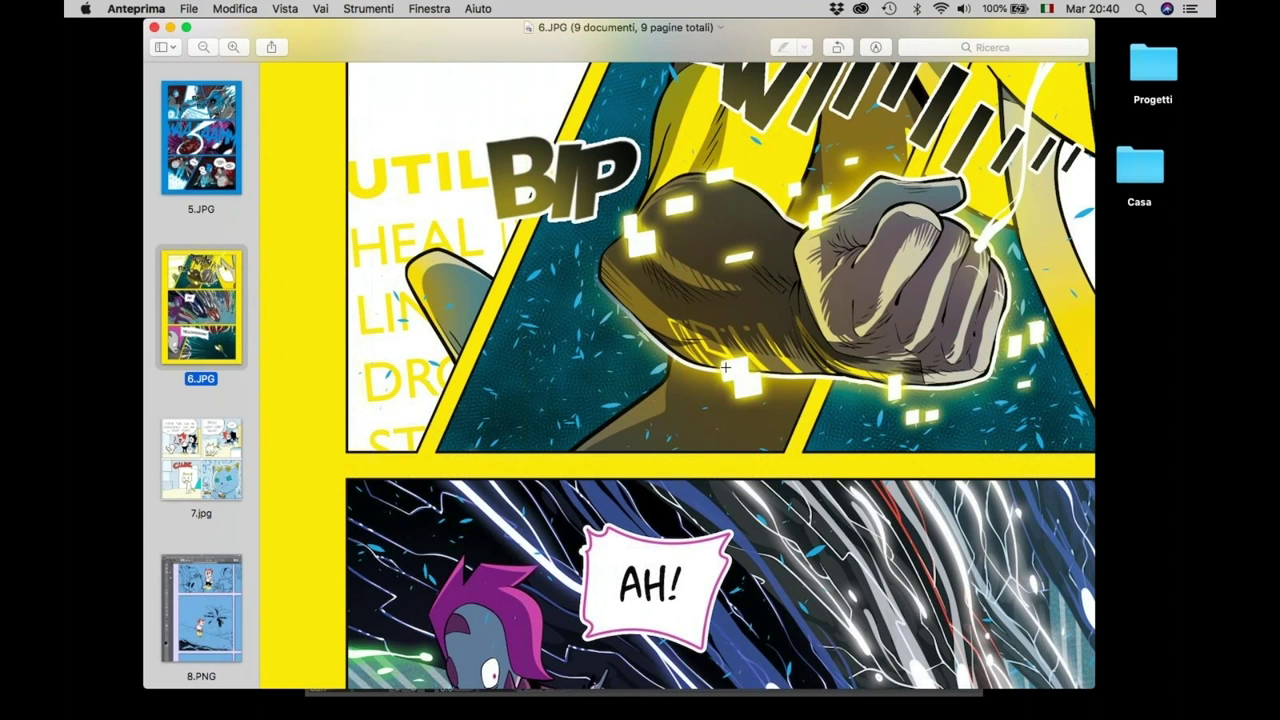
pyautogui.hscroll(2, 726, 367)
pyautogui.scroll(-10, 726, 367)
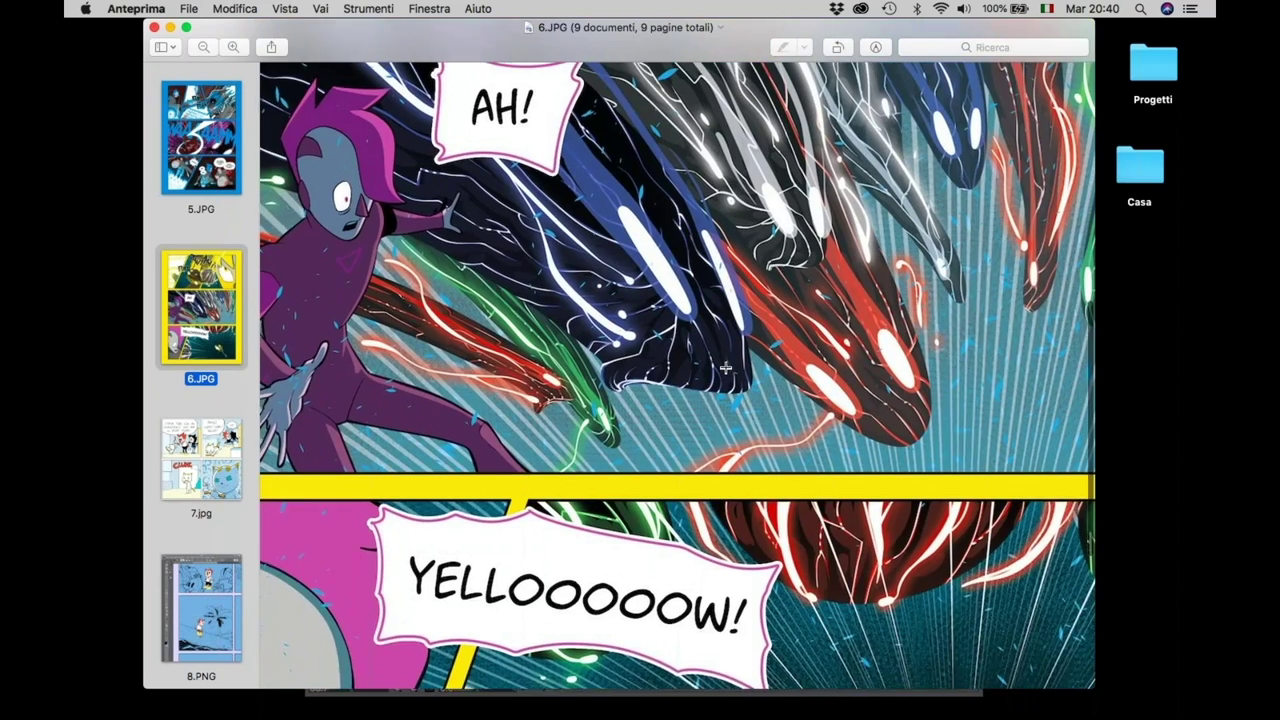
pyautogui.hscroll(2, 726, 367)
pyautogui.scroll(-5, 800, 450)
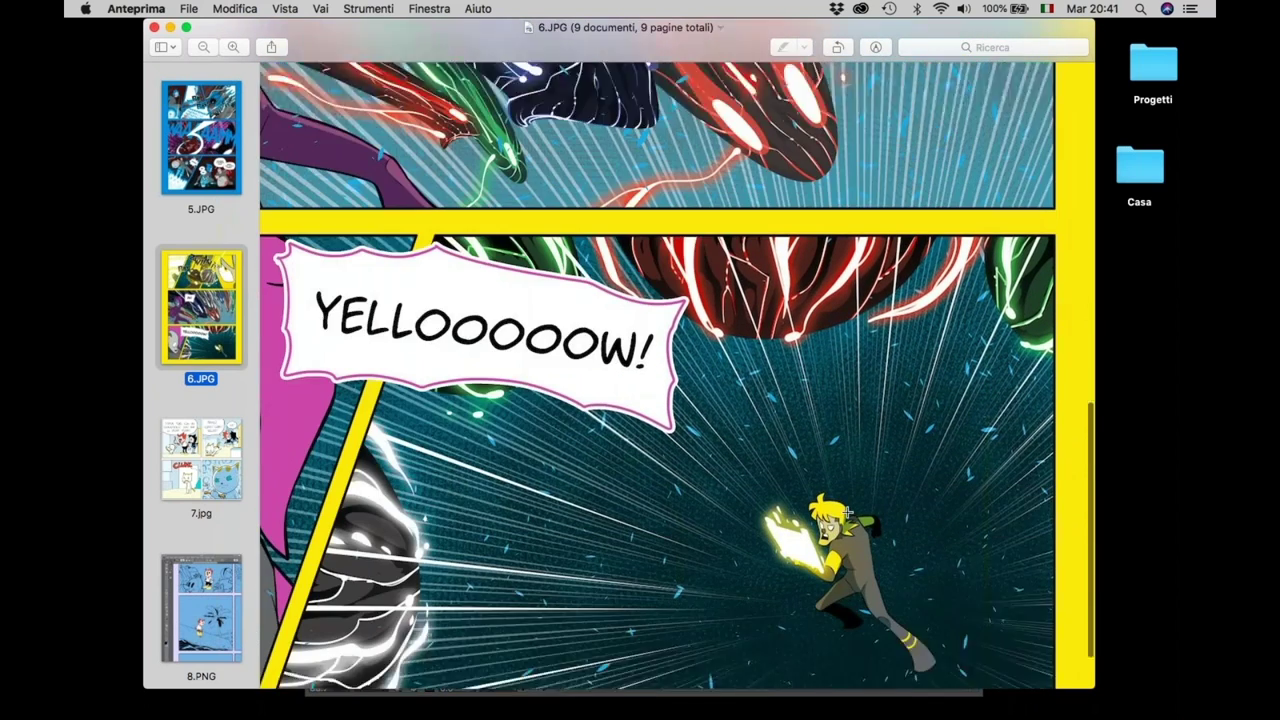
pyautogui.scroll(-3, 847, 512)
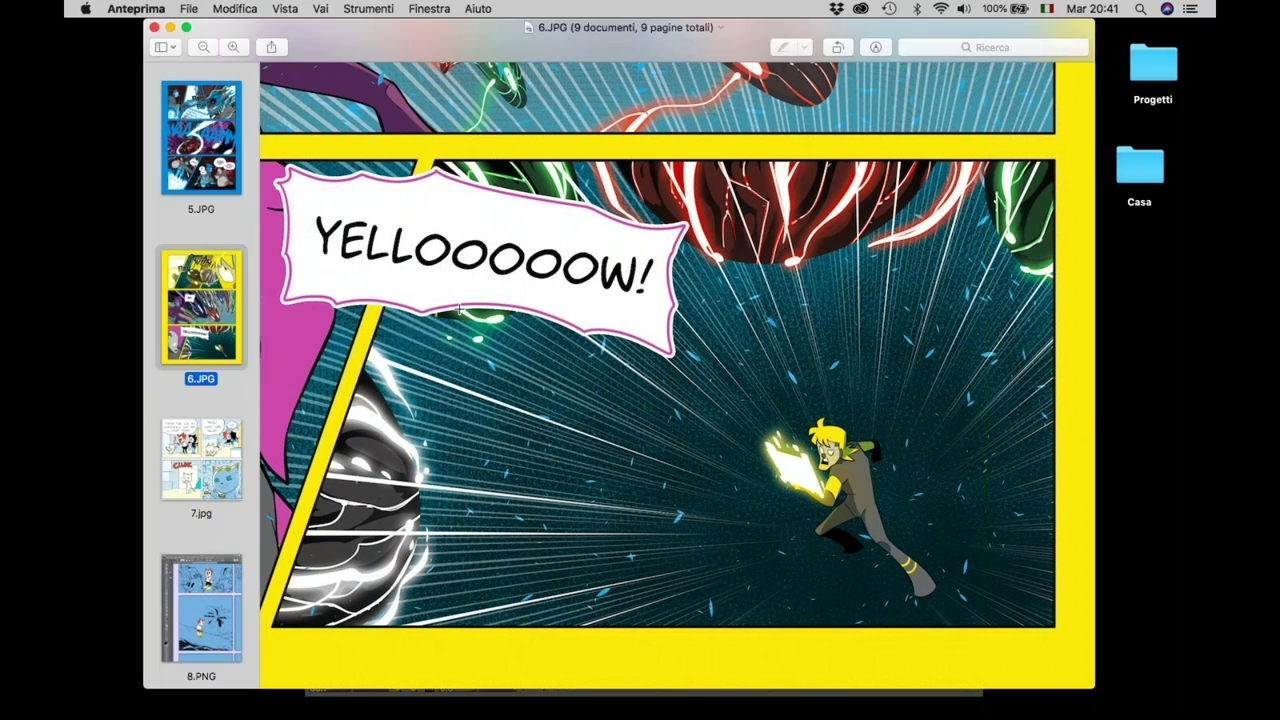
# Return to Clip Studio Paint and draw black dense saturated lines radiating outward behind the character, centred near its face.
pyautogui.press('super+Tab')
pyautogui.press('super+Tab')
pyautogui.press('super+Tab')
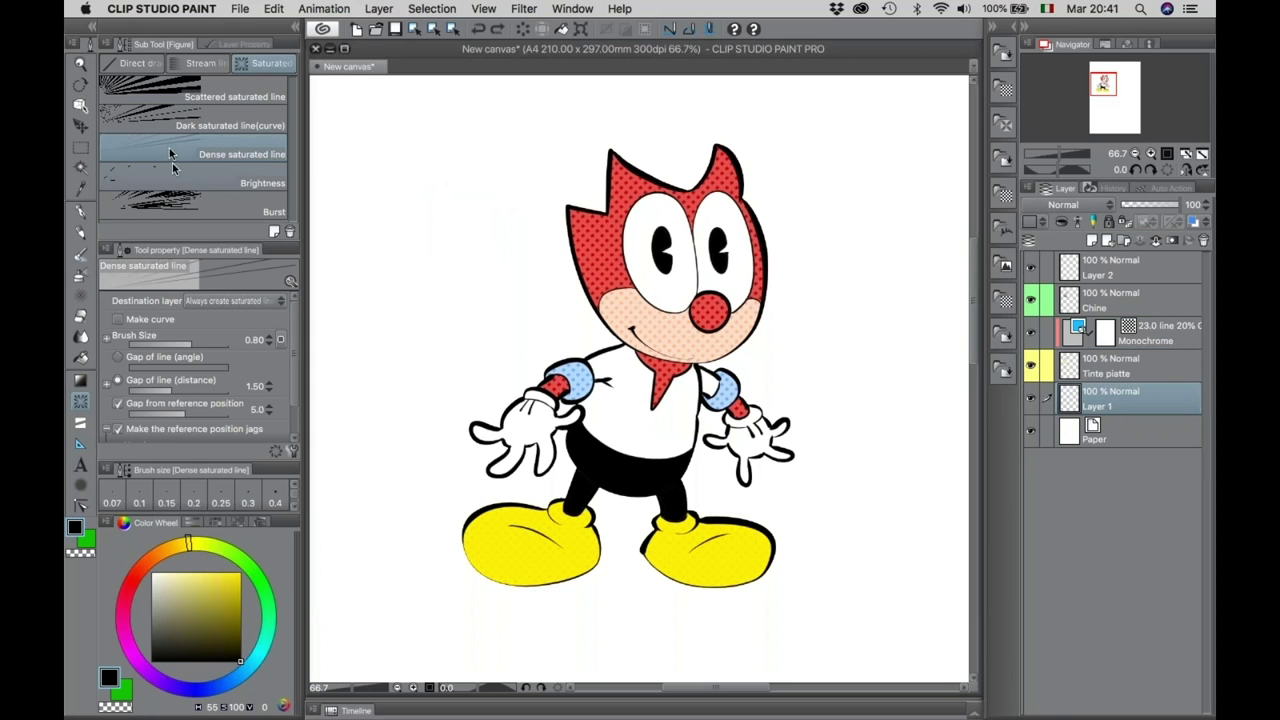
pyautogui.moveTo(641, 335); pyautogui.dragTo(703, 271)
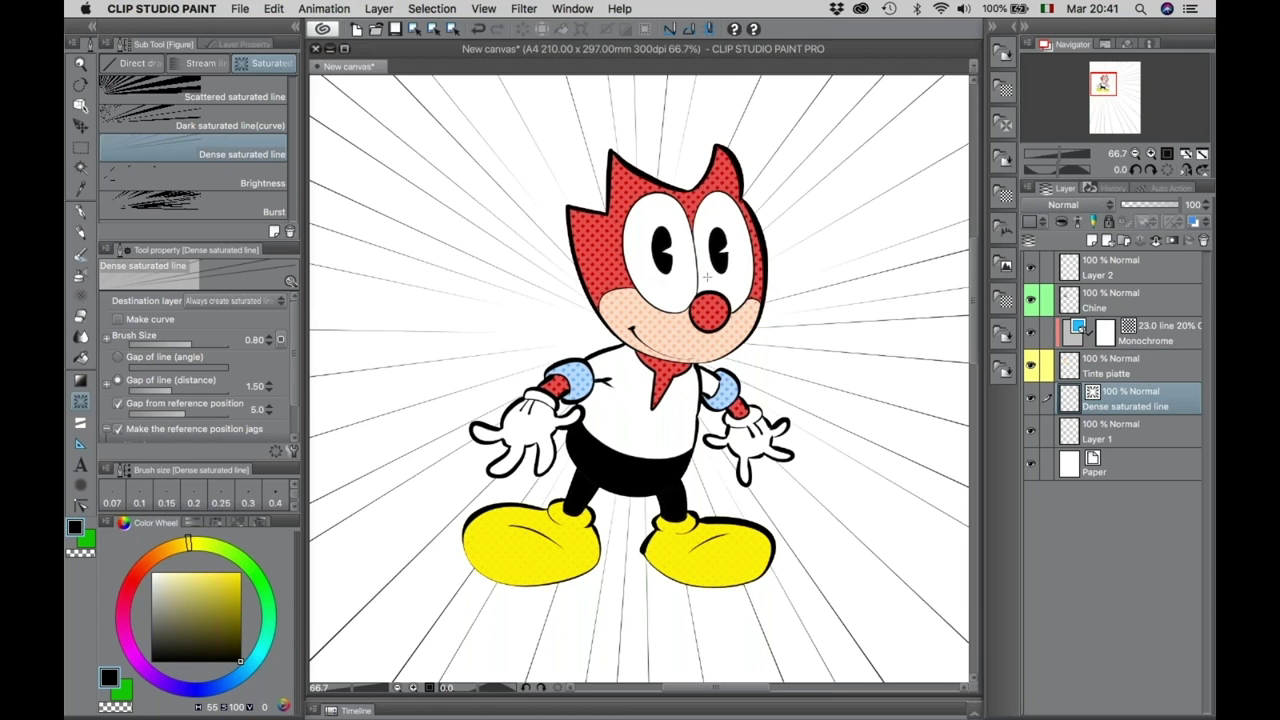
# Undo the radiating lines and redraw dense saturated lines behind the character from a circular reference around its head and chest.
pyautogui.press('super+z')
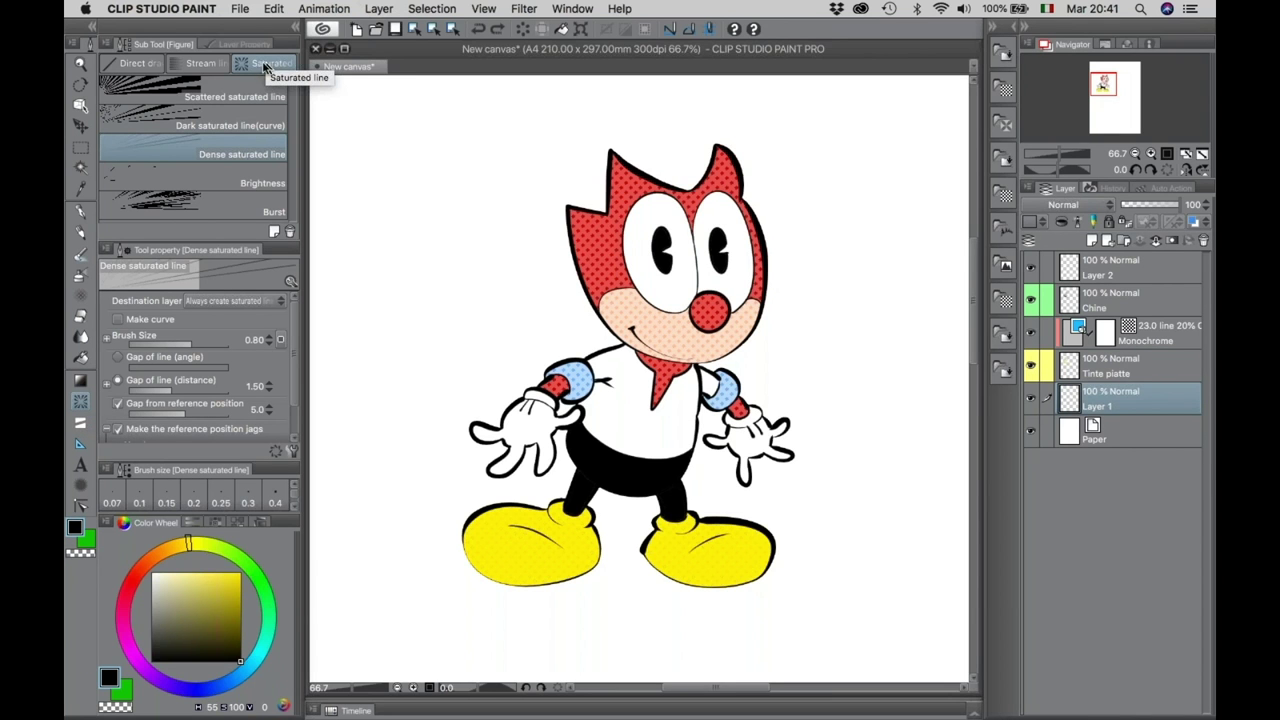
pyautogui.click(208, 62)
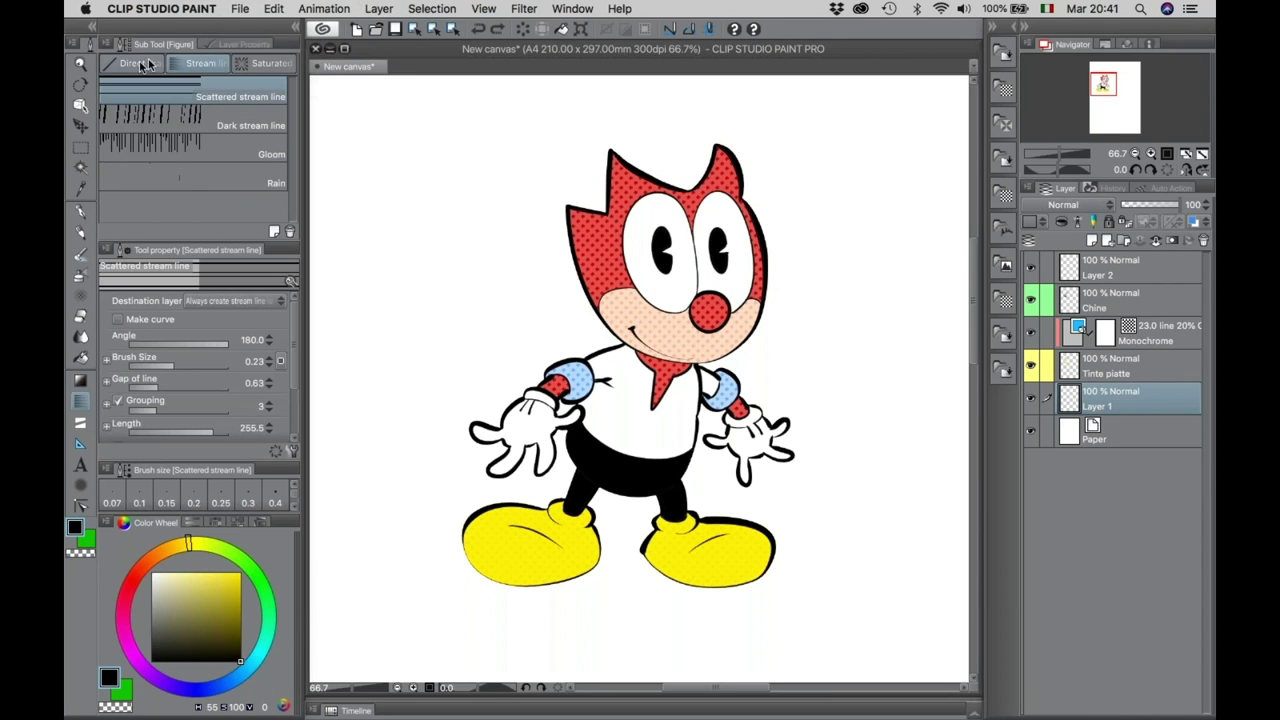
pyautogui.click(144, 62)
pyautogui.click(265, 62)
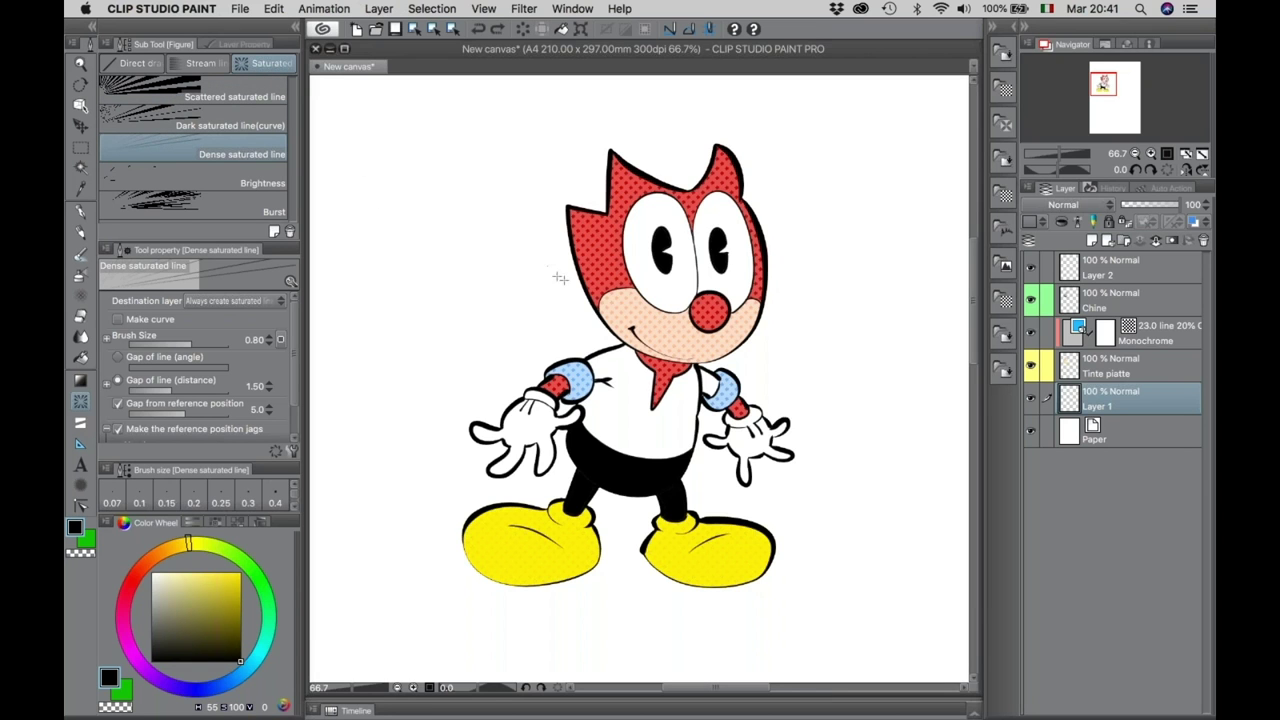
pyautogui.moveTo(632, 333); pyautogui.dragTo(752, 215)
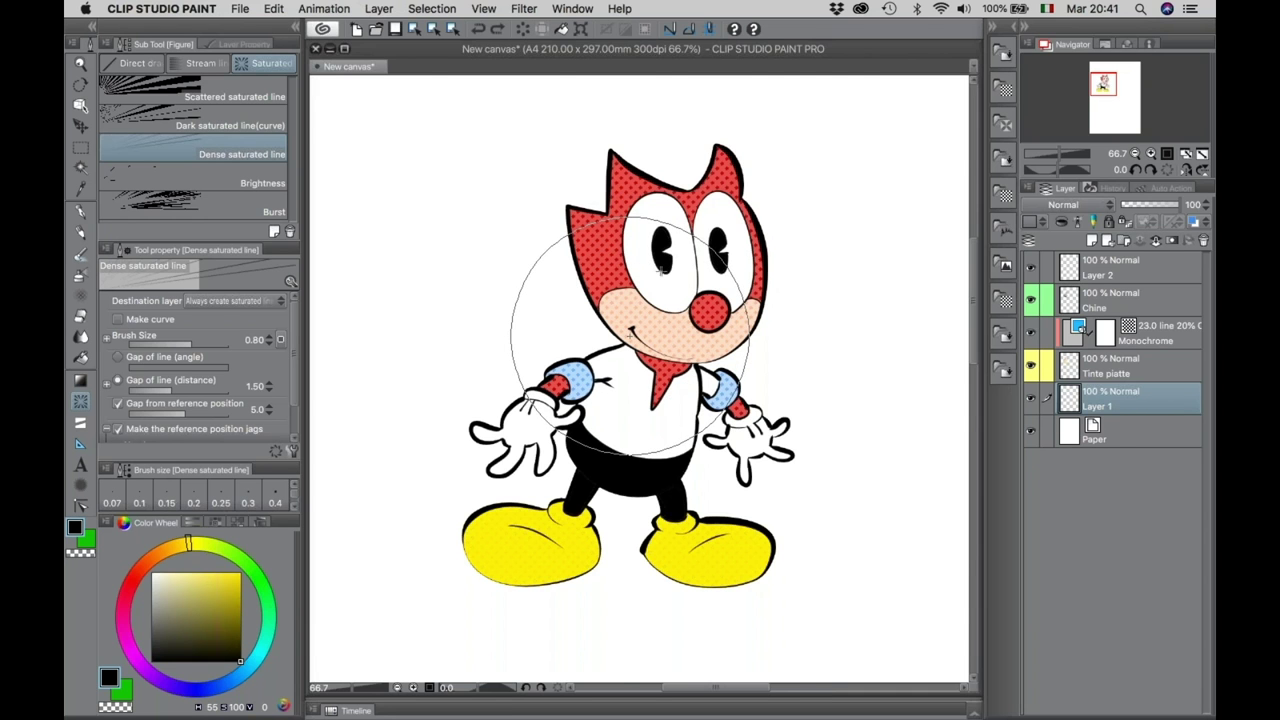
pyautogui.moveTo(661, 269); pyautogui.dragTo(661, 268)
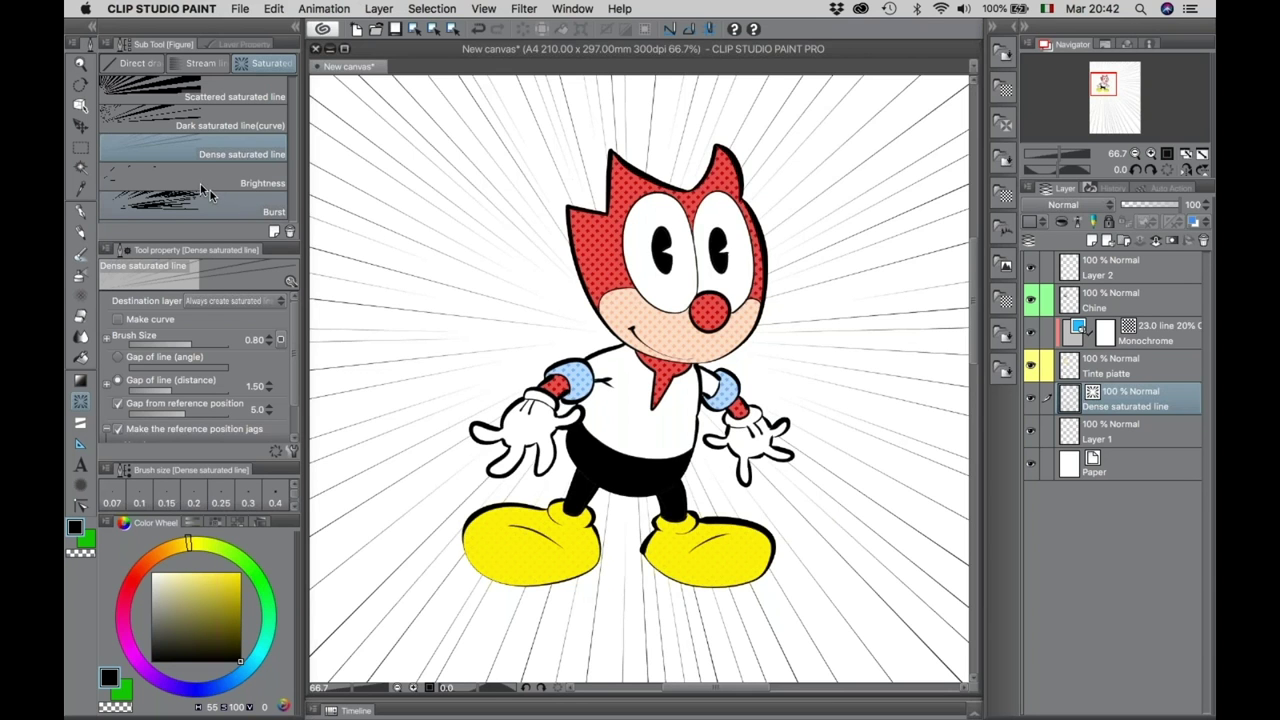
# Move the dense saturated line layer so the rays are centred behind the character's face.
pyautogui.click(82, 127)
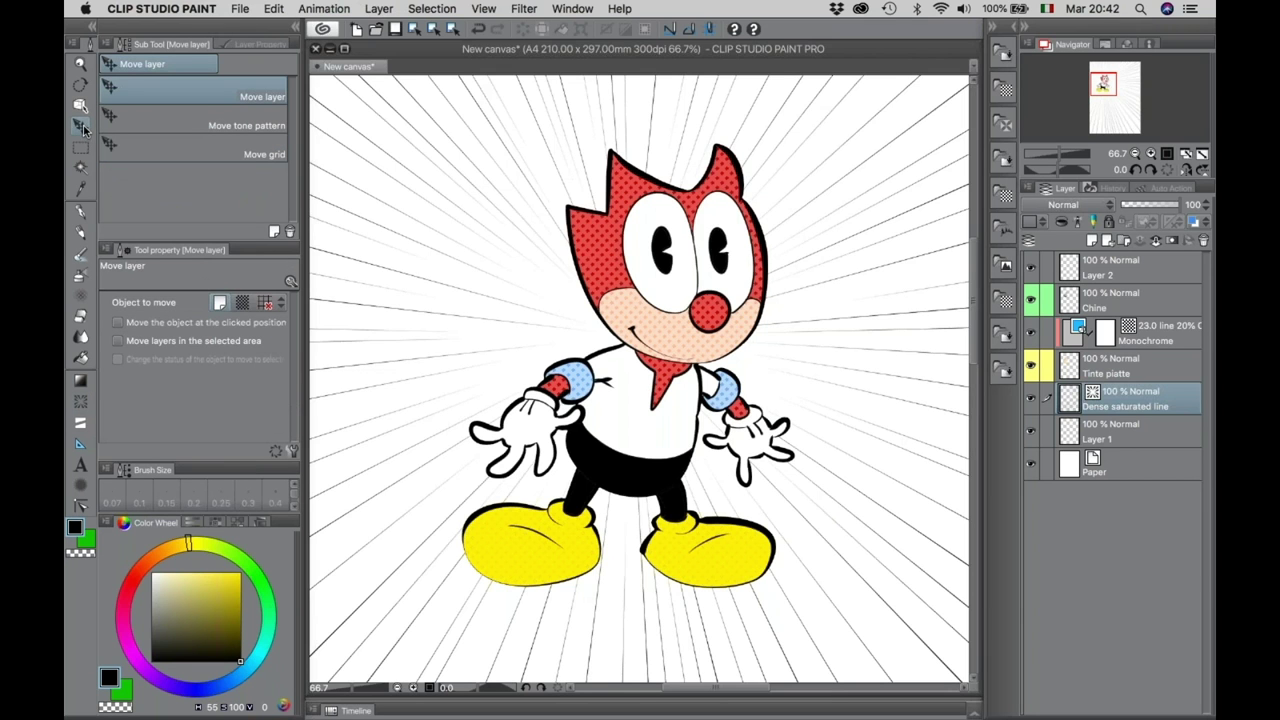
pyautogui.moveTo(466, 240); pyautogui.dragTo(511, 197)
pyautogui.moveTo(511, 196); pyautogui.dragTo(508, 196)
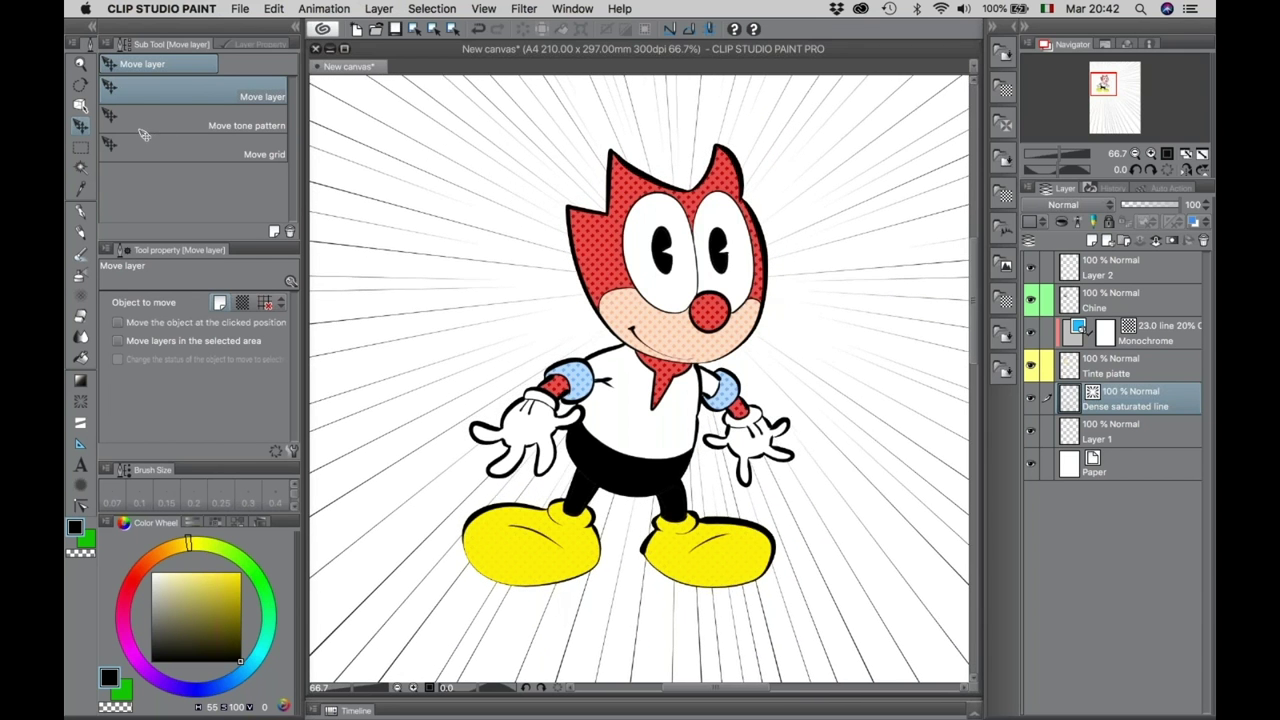
# Edit the dense saturated lines as an object, setting the reference position jags to number 110 and height 4.9, and the gap from reference position to 1.0.
pyautogui.click(81, 105)
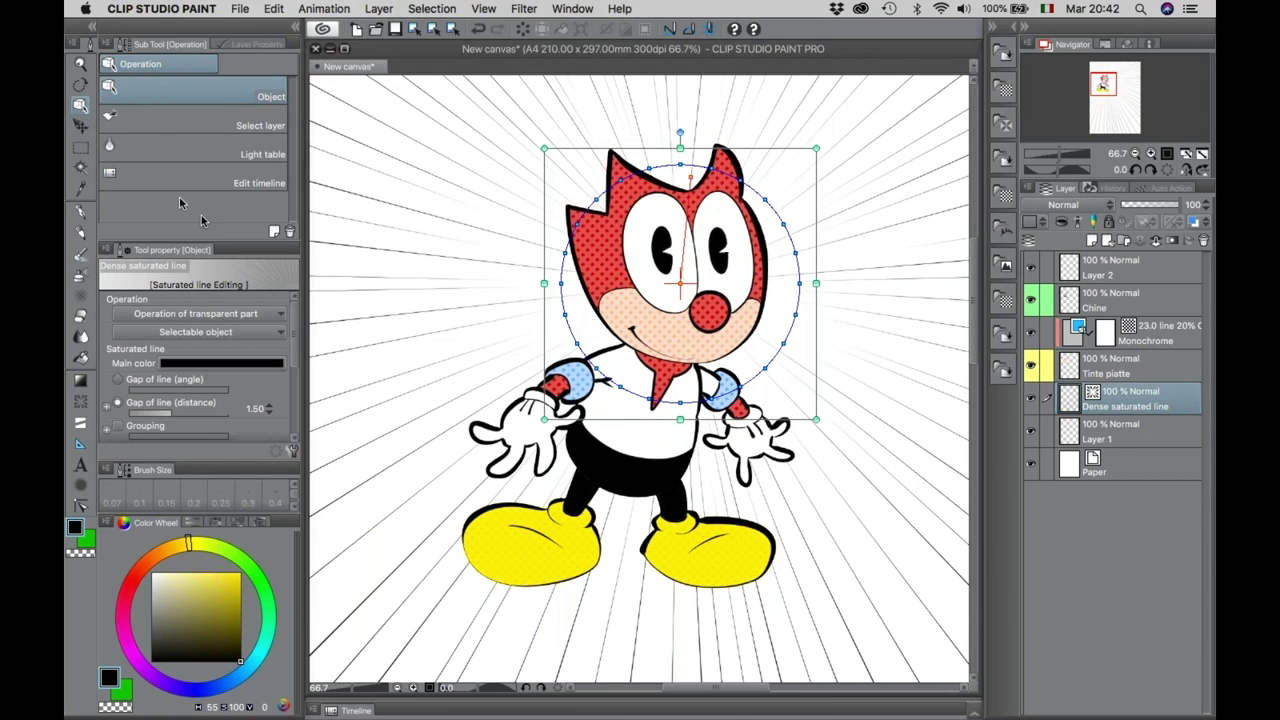
pyautogui.moveTo(296, 338); pyautogui.dragTo(296, 383)
pyautogui.click(172, 378)
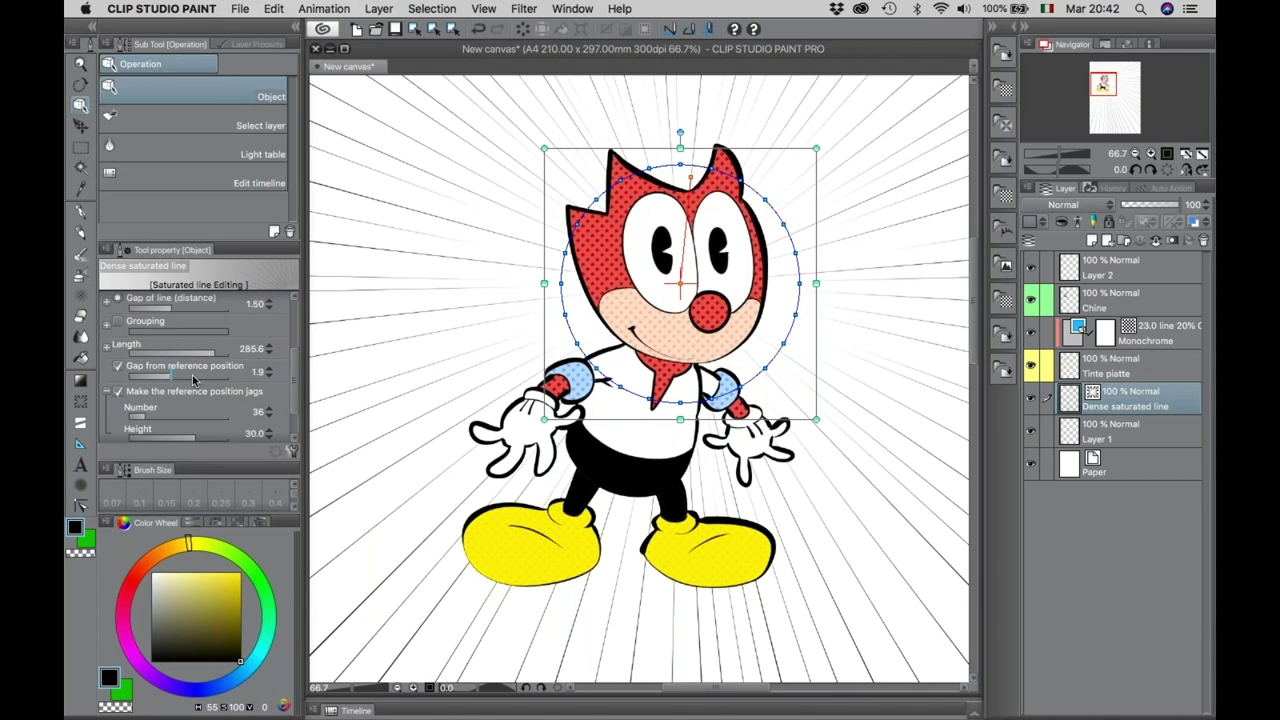
pyautogui.click(194, 378)
pyautogui.click(166, 418)
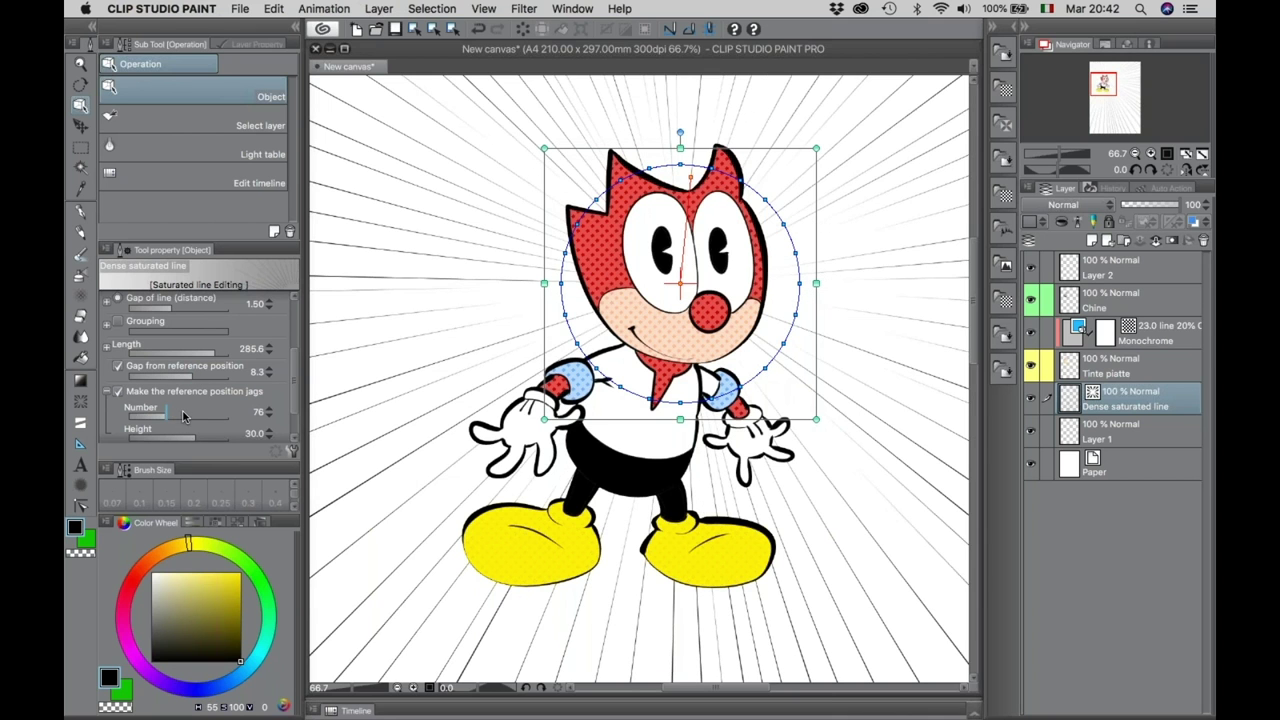
pyautogui.click(183, 416)
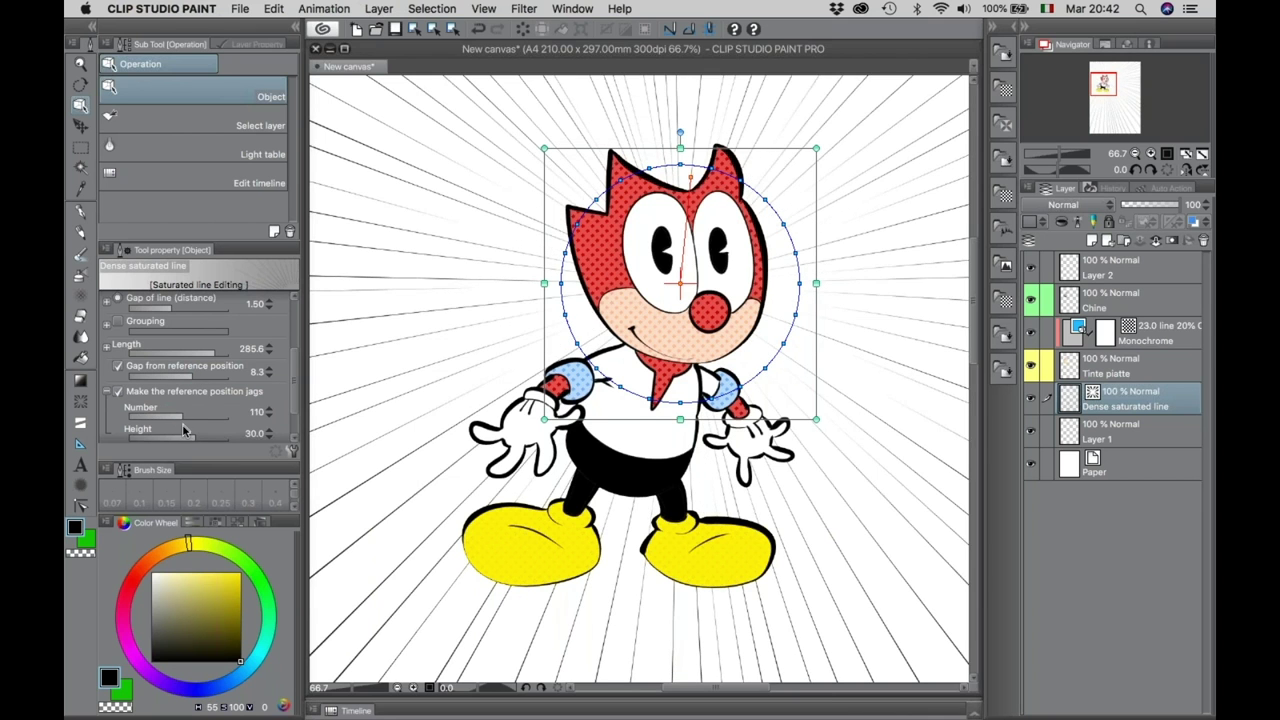
pyautogui.click(175, 436)
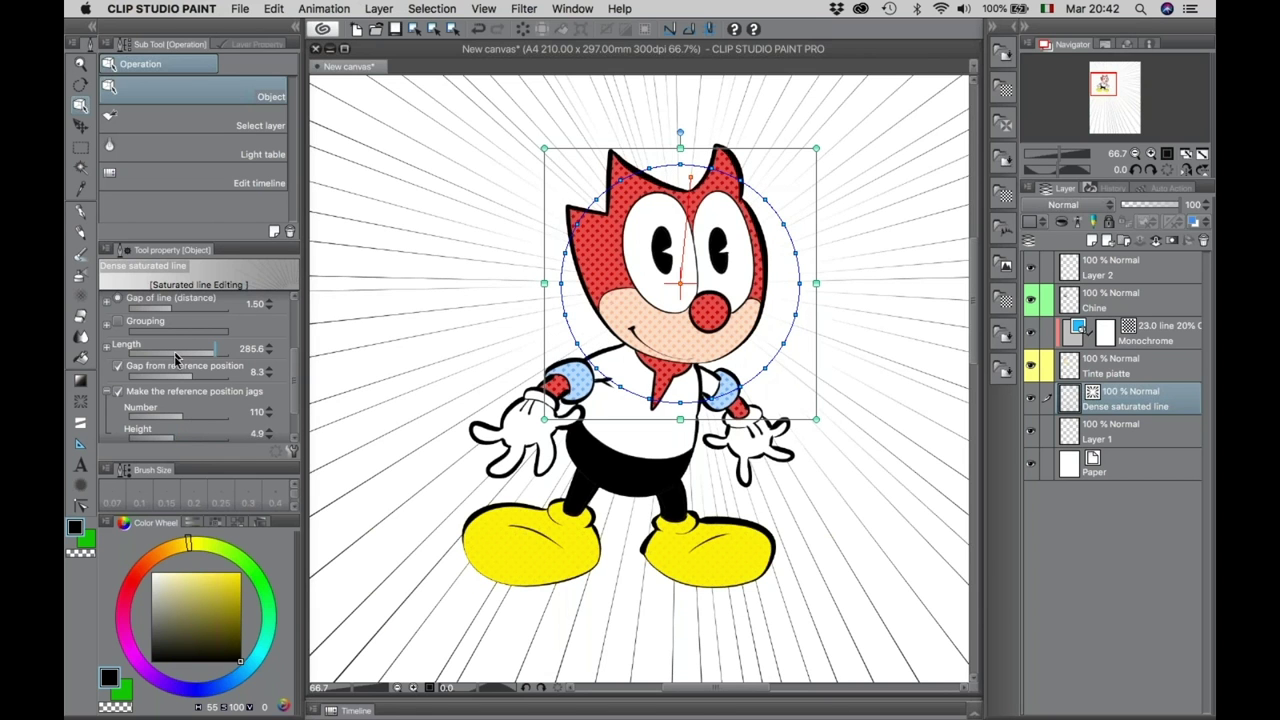
pyautogui.click(140, 377)
pyautogui.moveTo(148, 375); pyautogui.dragTo(163, 377)
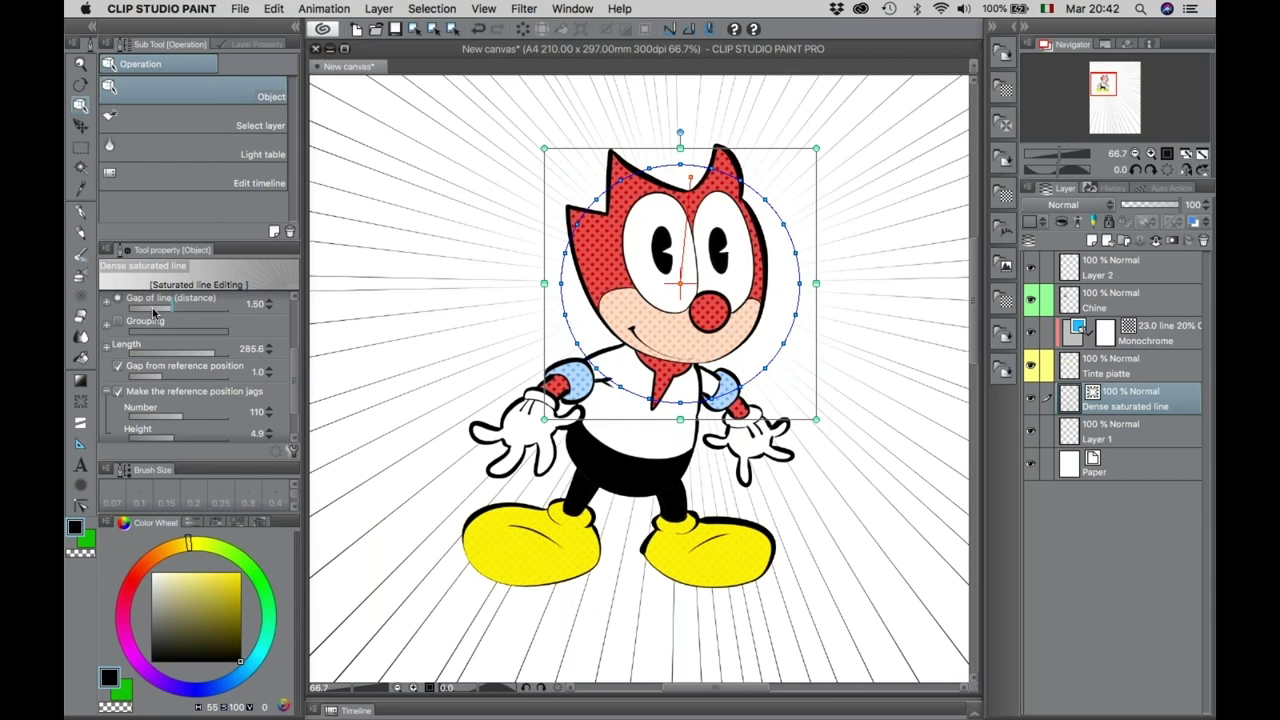
# Enable Grouping at 2 for the dense saturated lines and set their gap of line (distance) to 0.52.
pyautogui.moveTo(153, 313); pyautogui.dragTo(165, 313)
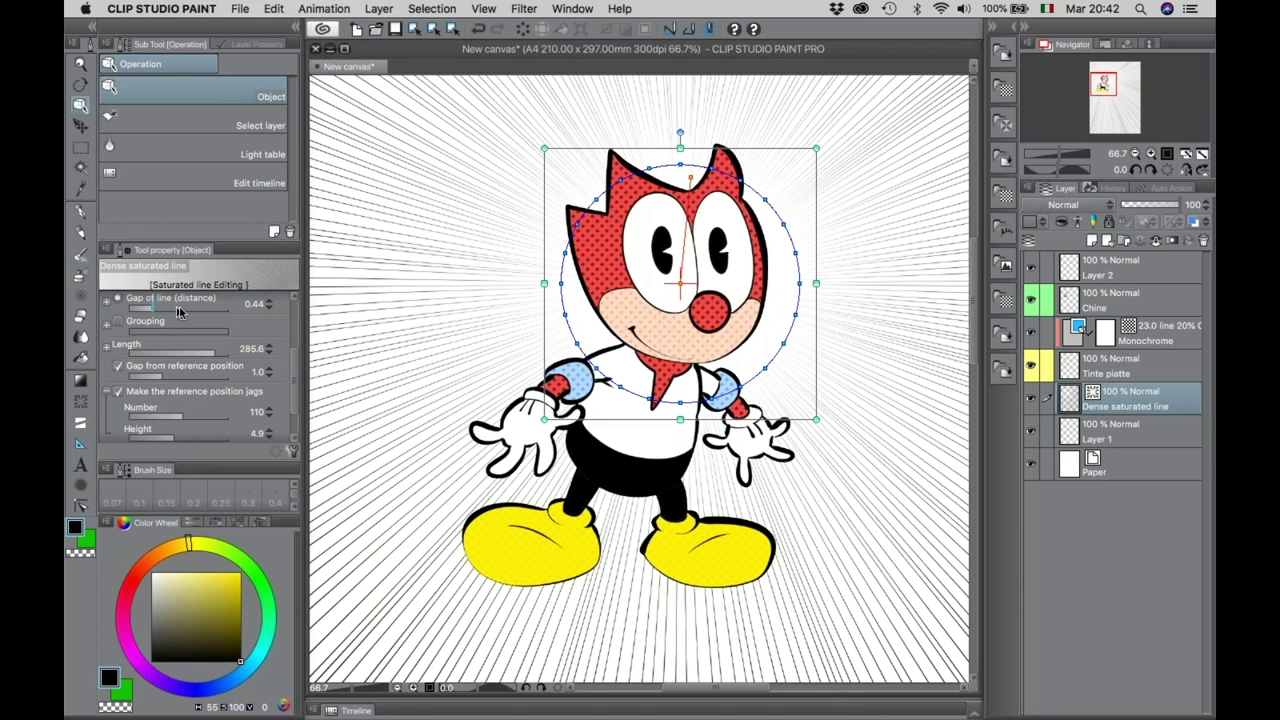
pyautogui.click(194, 309)
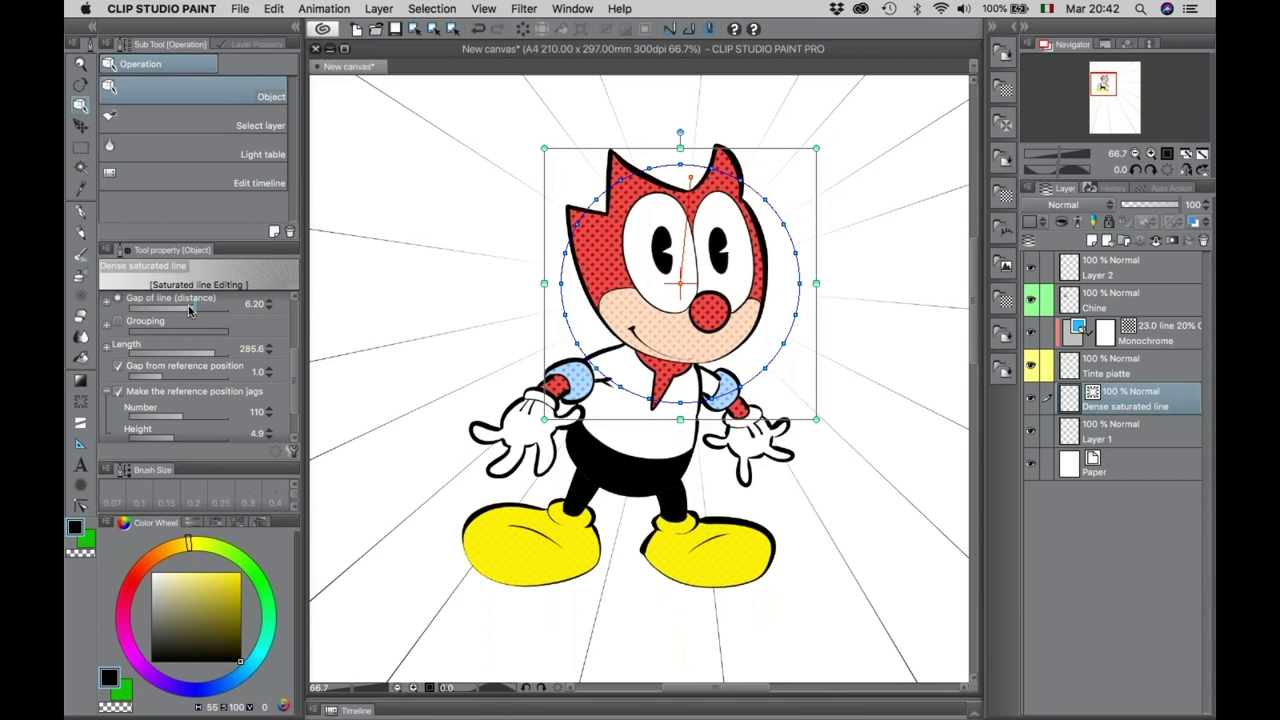
pyautogui.moveTo(185, 311); pyautogui.dragTo(159, 332)
pyautogui.click(118, 322)
pyautogui.click(153, 334)
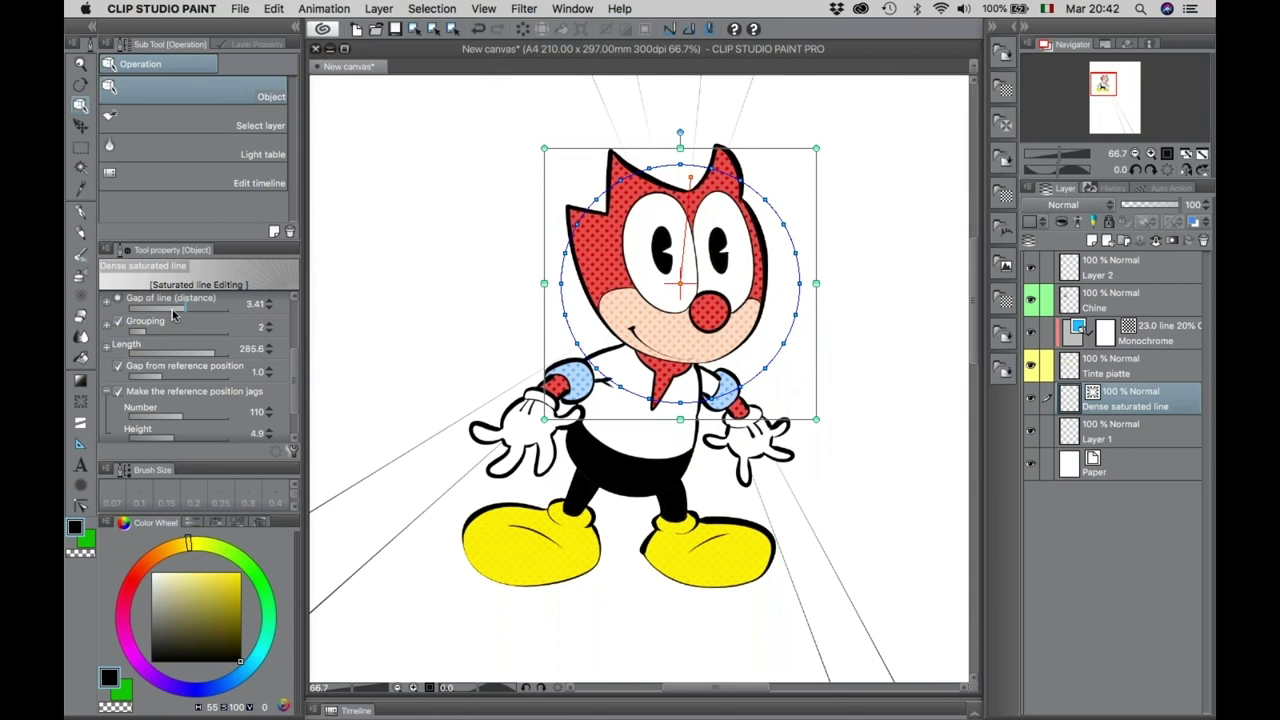
pyautogui.click(167, 312)
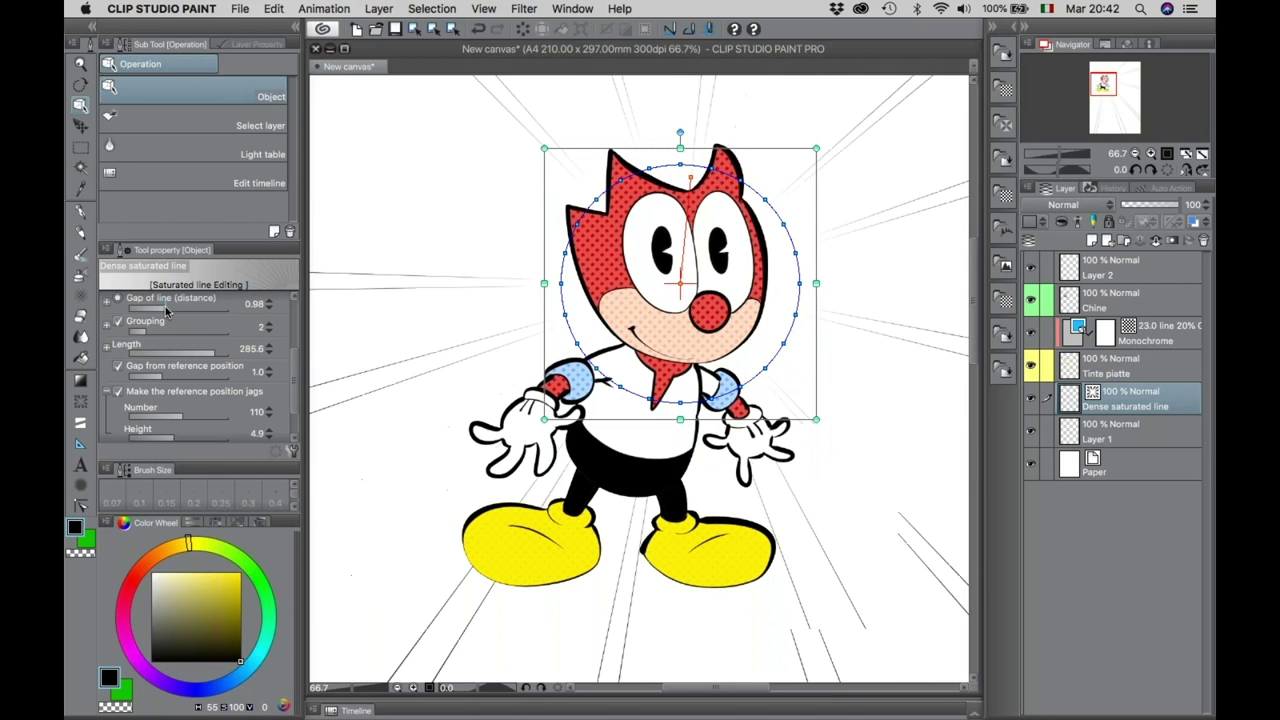
pyautogui.click(156, 311)
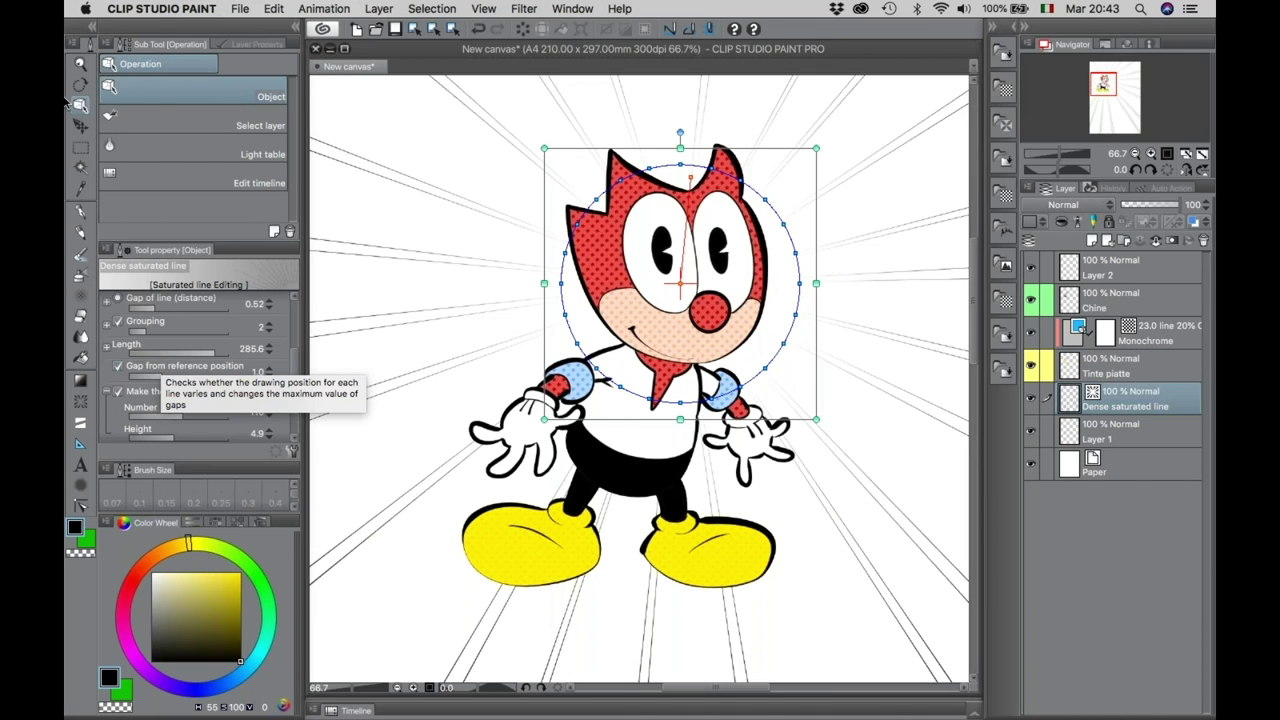
# Hide the Dense saturated line layer and draw scattered stream lines behind the character from a closed curved outline.
pyautogui.click(78, 406)
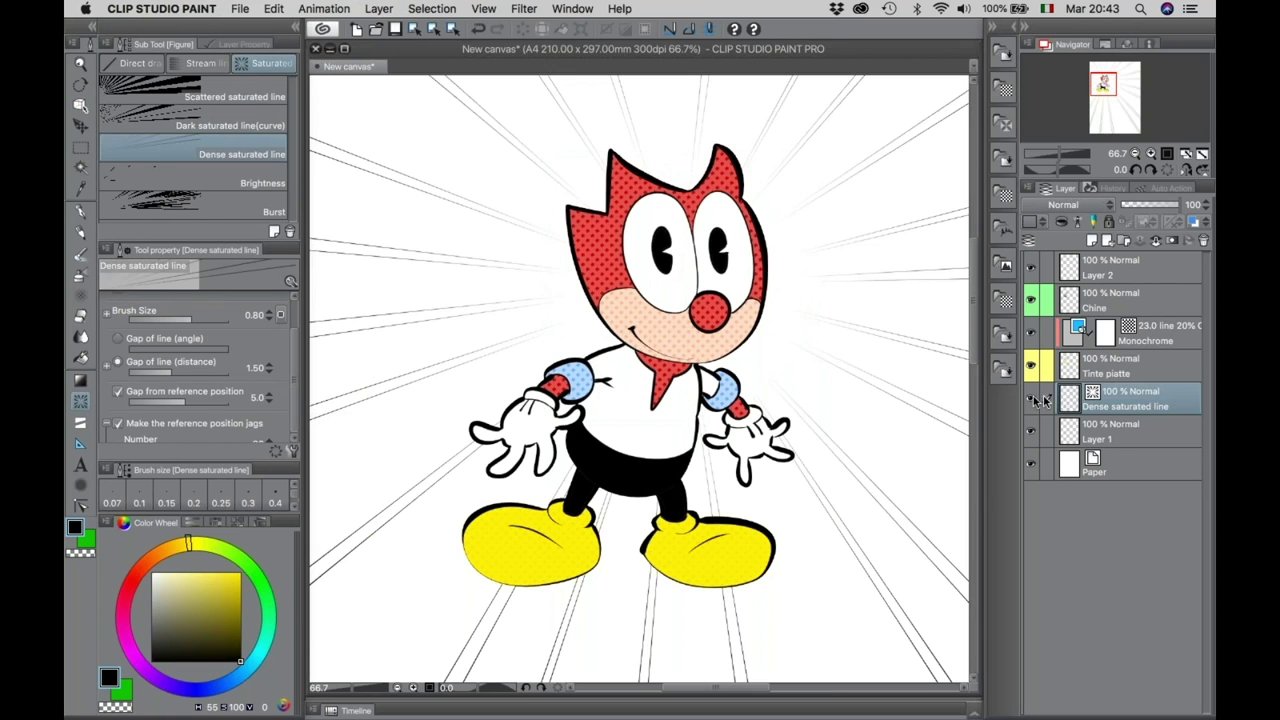
pyautogui.click(1031, 398)
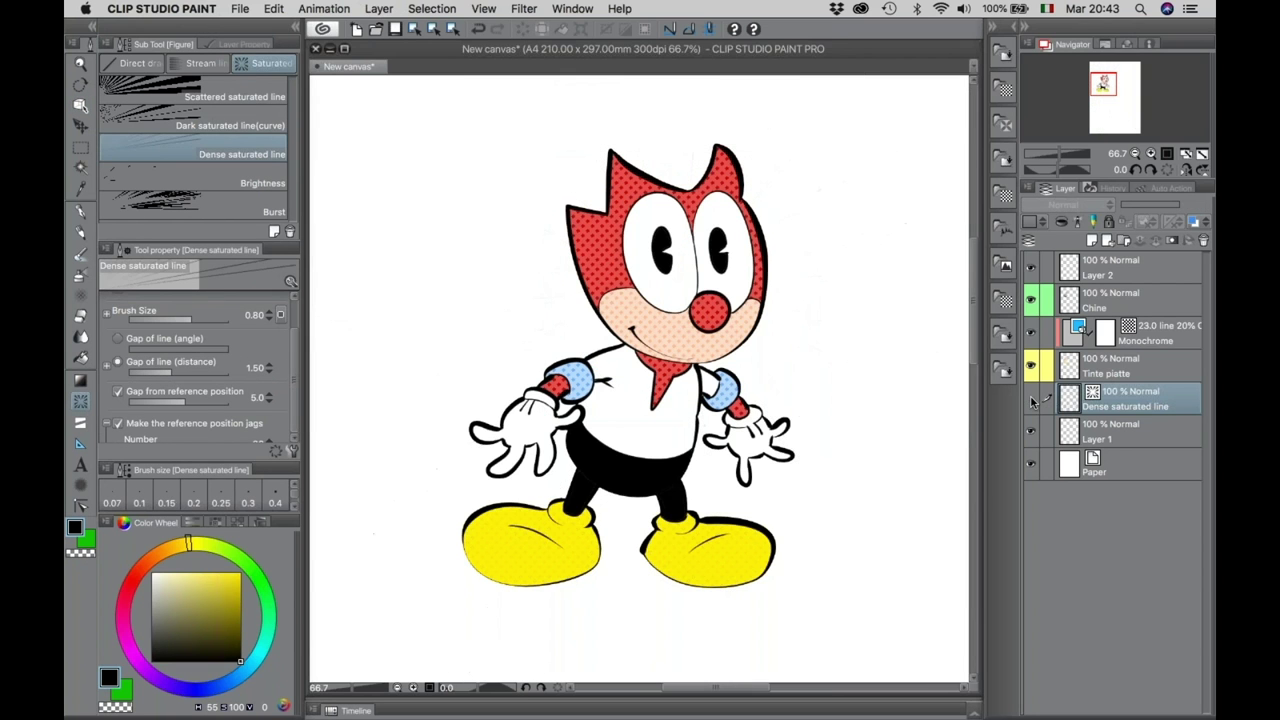
pyautogui.click(206, 63)
pyautogui.click(390, 266)
pyautogui.click(690, 450)
pyautogui.click(781, 234)
pyautogui.click(443, 137)
pyautogui.doubleClick(388, 266)
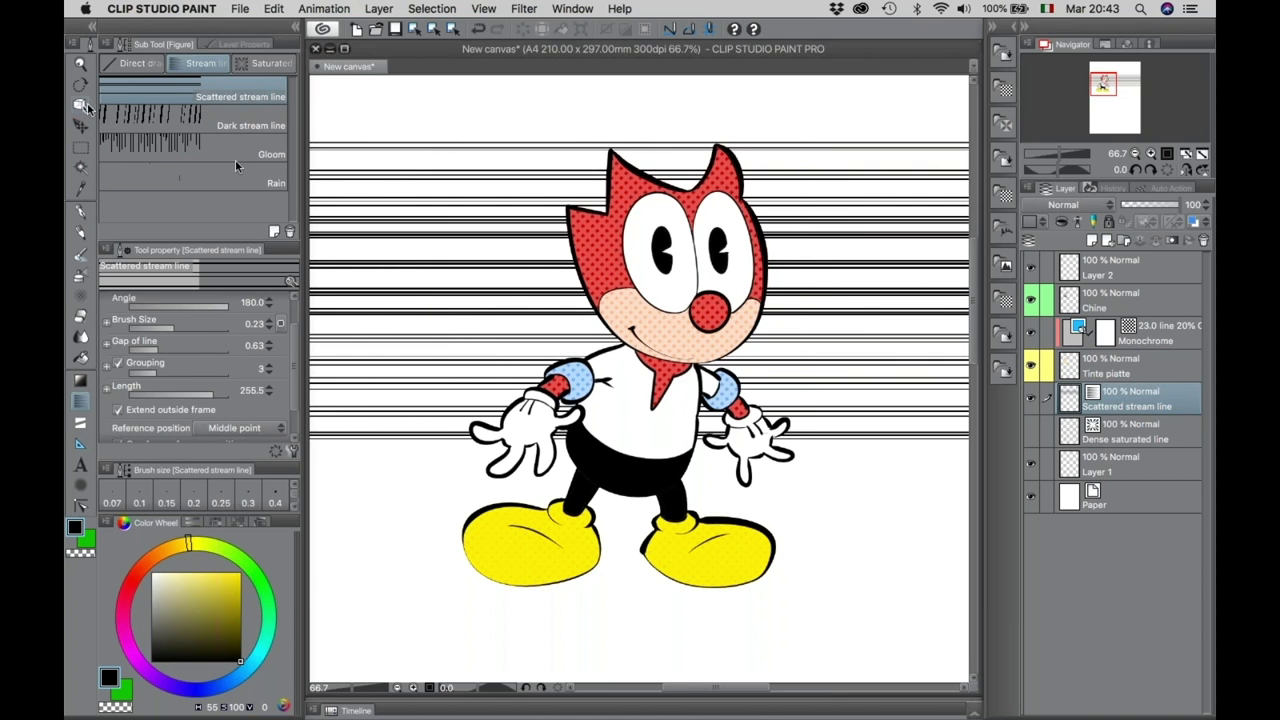
# Edit the scattered stream lines as an object, setting the gap of line to 0.77 and Grouping to 5.
pyautogui.click(80, 104)
pyautogui.click(172, 373)
pyautogui.click(168, 393)
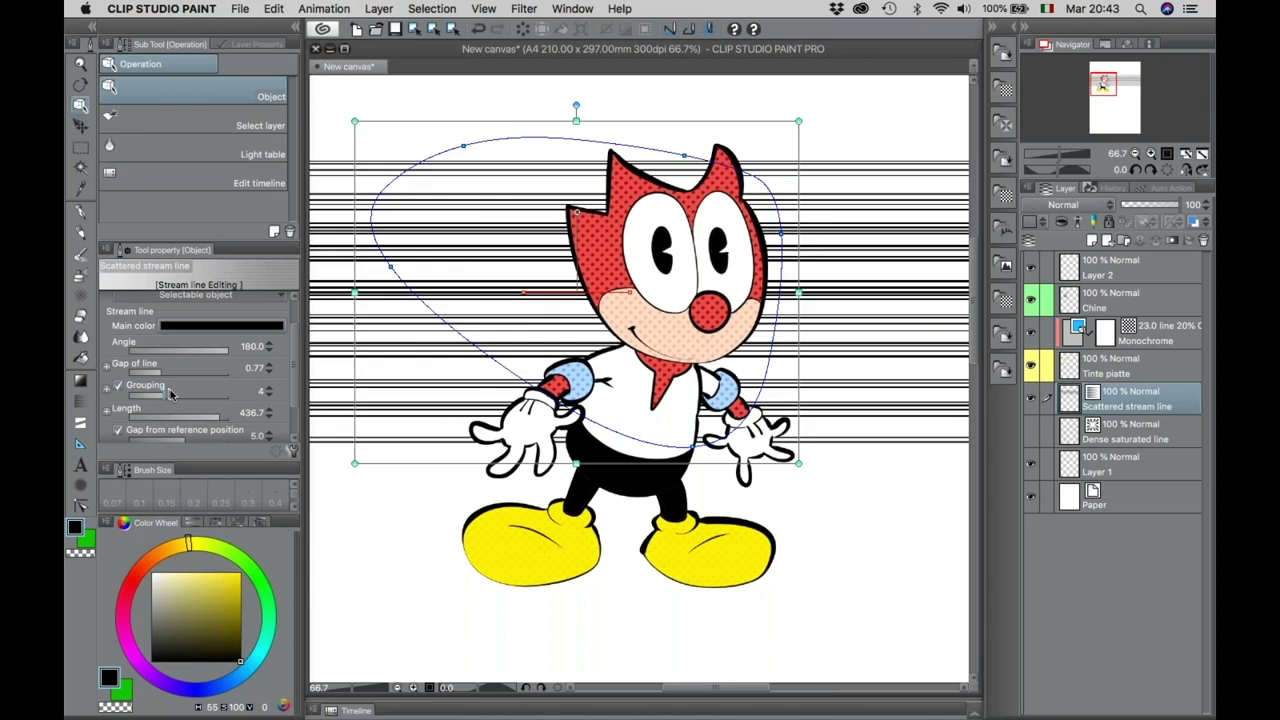
pyautogui.click(172, 393)
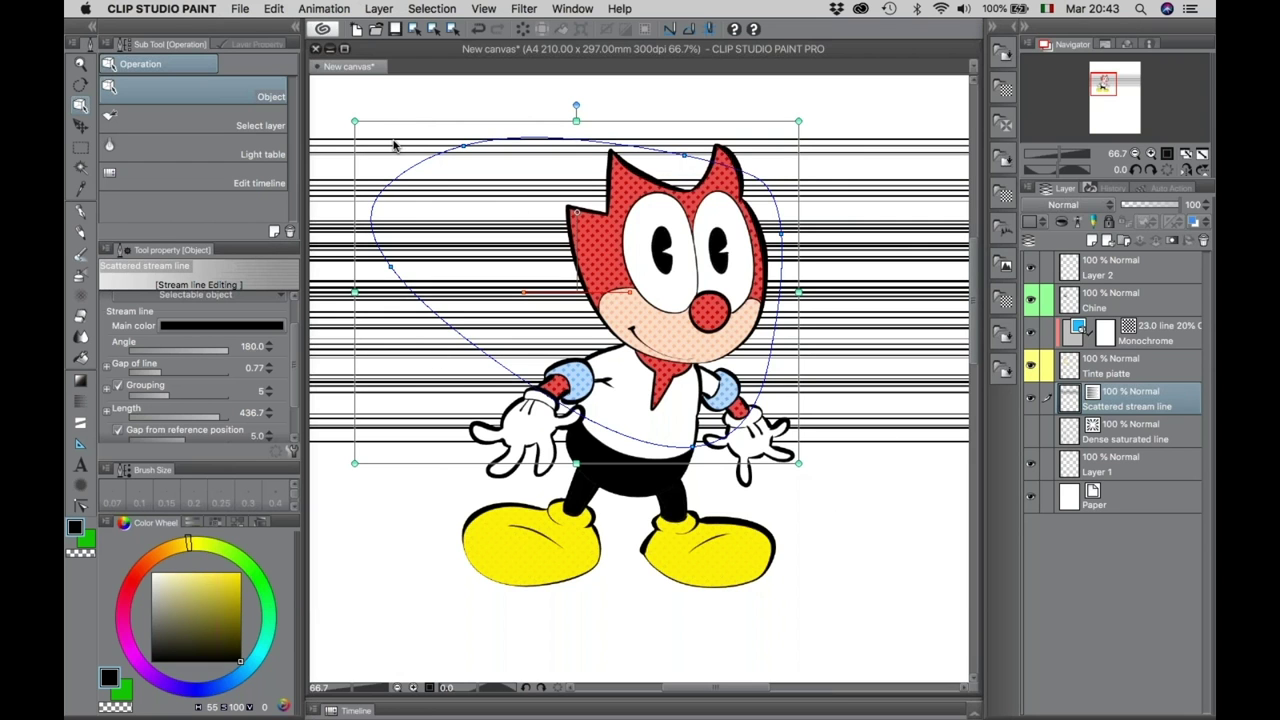
# Create a new A4 colour canvas of 210 × 297 mm at 300 dpi.
pyautogui.click(244, 9)
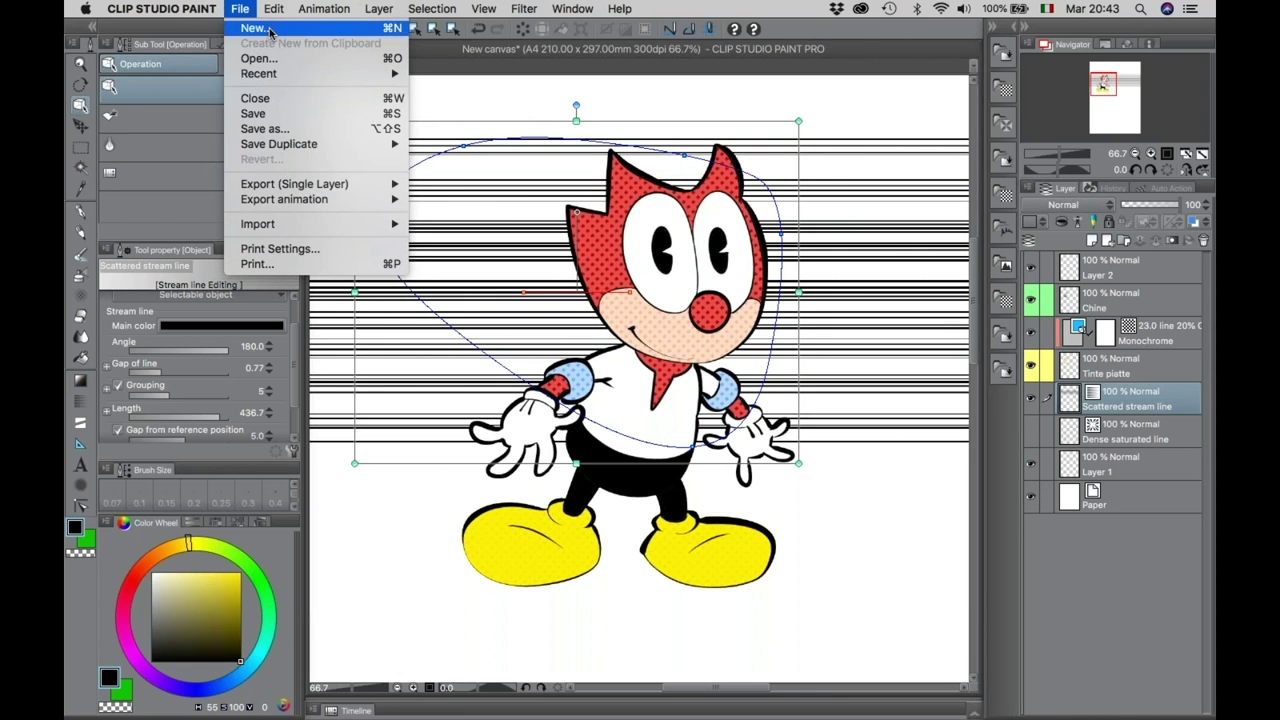
pyautogui.click(268, 29)
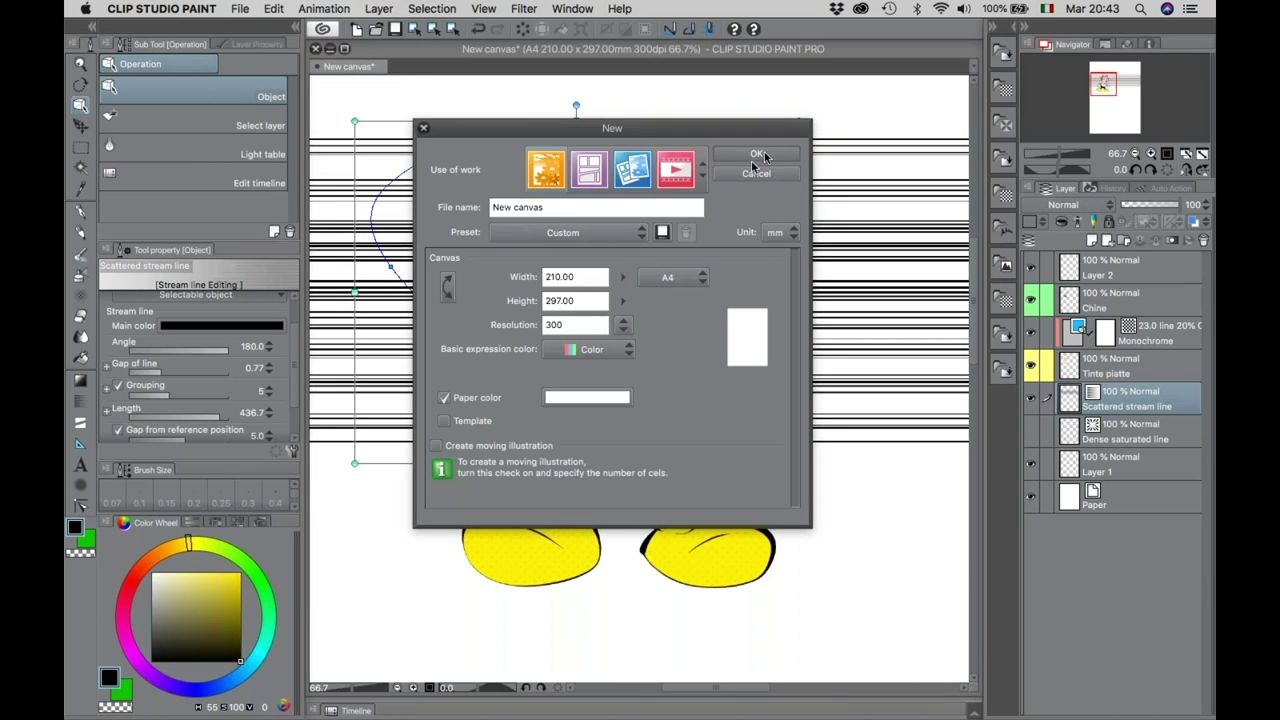
pyautogui.click(766, 156)
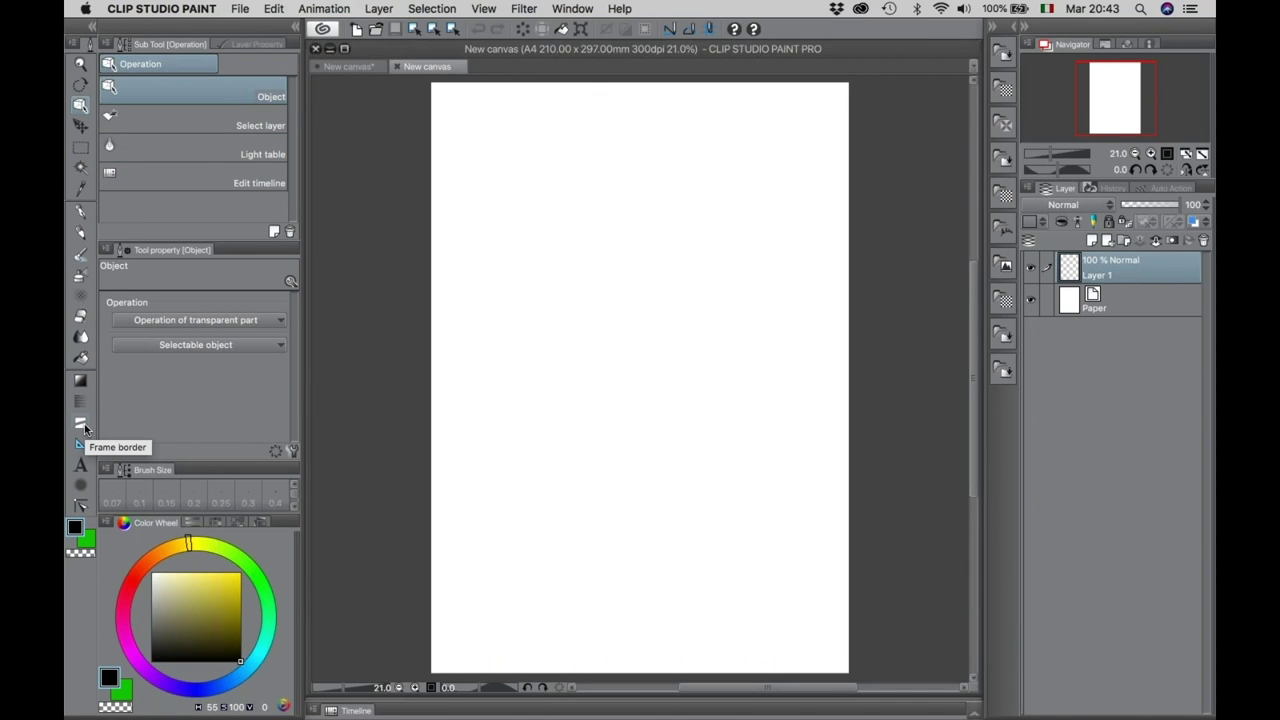
# Sketch a rough rectangular border just inside the page edges with the Darker pencil at size 1.70.
pyautogui.click(81, 233)
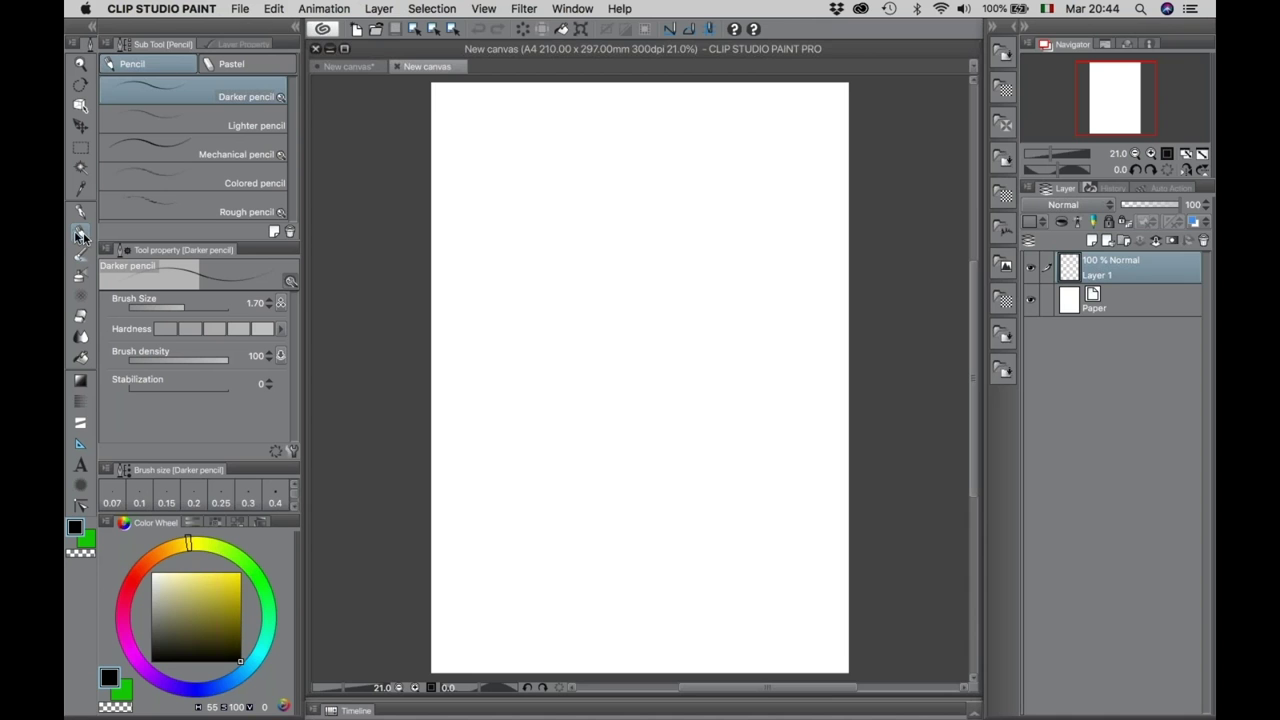
pyautogui.click(77, 237)
pyautogui.moveTo(455, 110); pyautogui.dragTo(459, 355)
pyautogui.moveTo(448, 148)
pyautogui.mouseDown()
pyautogui.moveTo(457, 635)
pyautogui.moveTo(806, 644)
pyautogui.mouseUp()
pyautogui.moveTo(812, 113); pyautogui.dragTo(807, 508)
pyautogui.moveTo(810, 234); pyautogui.dragTo(818, 630)
pyautogui.moveTo(820, 432); pyautogui.dragTo(818, 625)
pyautogui.moveTo(454, 112); pyautogui.dragTo(788, 113)
pyautogui.moveTo(587, 123)
pyautogui.mouseDown()
pyautogui.moveTo(841, 106)
pyautogui.moveTo(821, 125)
pyautogui.moveTo(808, 432)
pyautogui.moveTo(822, 574)
pyautogui.mouseUp()
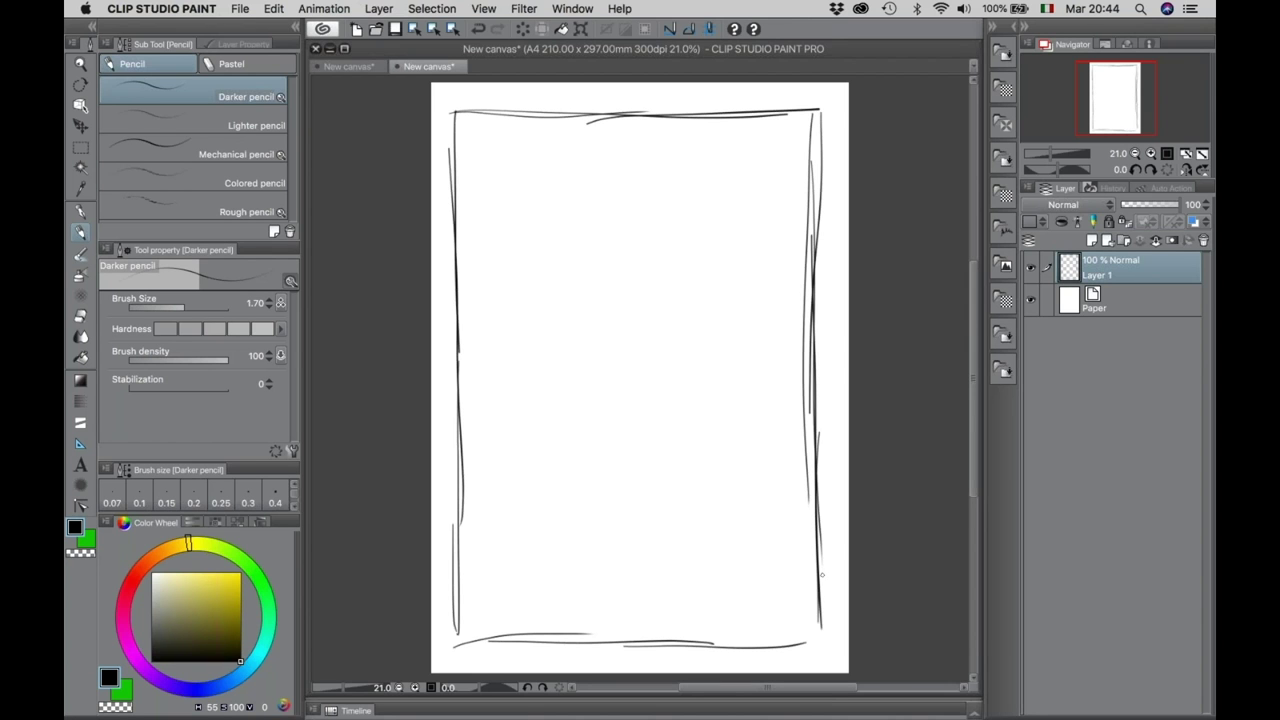
# Sketch dividing lines that split the page into one tall upper panel and two panels side by side beneath it.
pyautogui.moveTo(460, 426); pyautogui.dragTo(826, 433)
pyautogui.moveTo(638, 434); pyautogui.dragTo(638, 616)
pyautogui.moveTo(643, 438); pyautogui.dragTo(646, 620)
# Sketch a larger character figure in the lower-left comic panel and a small figure in the lower-right one.
pyautogui.moveTo(544, 490)
pyautogui.mouseDown()
pyautogui.moveTo(572, 540)
pyautogui.moveTo(522, 590)
pyautogui.mouseUp()
pyautogui.moveTo(549, 556)
pyautogui.mouseDown()
pyautogui.moveTo(555, 618)
pyautogui.moveTo(502, 608)
pyautogui.mouseUp()
pyautogui.moveTo(500, 606); pyautogui.dragTo(546, 630)
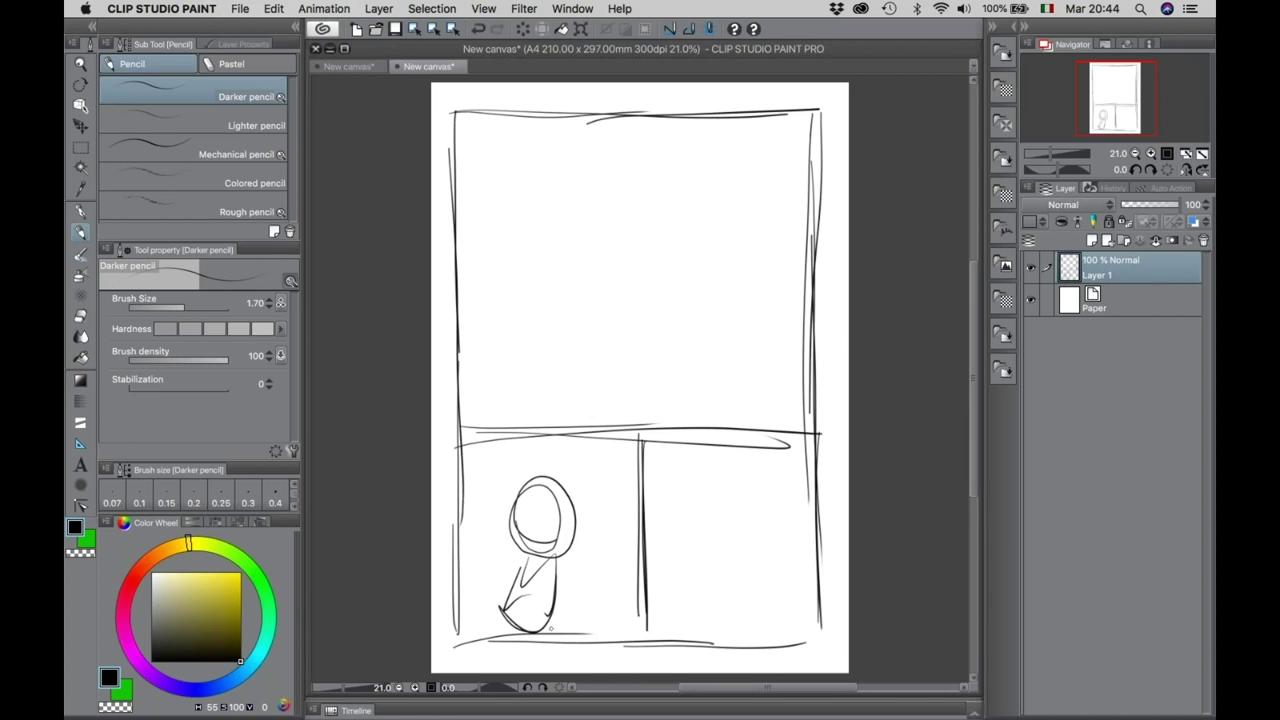
pyautogui.moveTo(709, 543); pyautogui.dragTo(722, 560)
pyautogui.moveTo(721, 562)
pyautogui.mouseDown()
pyautogui.moveTo(722, 600)
pyautogui.moveTo(736, 604)
pyautogui.mouseUp()
# Sketch a rough skyline of tall buildings with pointed corner tops above a ground line in the upper comic panel.
pyautogui.moveTo(462, 204); pyautogui.dragTo(556, 199)
pyautogui.moveTo(514, 182); pyautogui.dragTo(520, 378)
pyautogui.moveTo(556, 204); pyautogui.dragTo(566, 385)
pyautogui.moveTo(462, 392); pyautogui.dragTo(692, 378)
pyautogui.moveTo(514, 377); pyautogui.dragTo(710, 371)
pyautogui.moveTo(568, 264)
pyautogui.mouseDown()
pyautogui.moveTo(576, 368)
pyautogui.moveTo(603, 250)
pyautogui.moveTo(601, 358)
pyautogui.mouseUp()
pyautogui.moveTo(598, 248)
pyautogui.mouseDown()
pyautogui.moveTo(602, 358)
pyautogui.moveTo(625, 268)
pyautogui.moveTo(628, 380)
pyautogui.mouseUp()
pyautogui.moveTo(508, 212); pyautogui.dragTo(734, 302)
pyautogui.moveTo(658, 188); pyautogui.dragTo(806, 272)
pyautogui.moveTo(680, 296); pyautogui.dragTo(684, 352)
pyautogui.moveTo(676, 296); pyautogui.dragTo(720, 292)
pyautogui.moveTo(706, 288)
pyautogui.mouseDown()
pyautogui.moveTo(707, 350)
pyautogui.moveTo(722, 348)
pyautogui.mouseUp()
pyautogui.moveTo(712, 350); pyautogui.dragTo(708, 366)
pyautogui.moveTo(748, 198); pyautogui.dragTo(754, 374)
pyautogui.moveTo(746, 198)
pyautogui.mouseDown()
pyautogui.moveTo(776, 170)
pyautogui.moveTo(814, 196)
pyautogui.moveTo(780, 378)
pyautogui.mouseUp()
pyautogui.moveTo(782, 206); pyautogui.dragTo(782, 362)
pyautogui.moveTo(750, 232); pyautogui.dragTo(752, 350)
pyautogui.moveTo(635, 232)
pyautogui.mouseDown()
pyautogui.moveTo(638, 364)
pyautogui.moveTo(656, 198)
pyautogui.moveTo(658, 368)
pyautogui.mouseUp()
pyautogui.moveTo(656, 200)
pyautogui.mouseDown()
pyautogui.moveTo(656, 366)
pyautogui.moveTo(679, 224)
pyautogui.moveTo(683, 355)
pyautogui.mouseUp()
pyautogui.moveTo(684, 222); pyautogui.dragTo(686, 378)
pyautogui.moveTo(634, 224); pyautogui.dragTo(636, 320)
pyautogui.moveTo(594, 190)
pyautogui.mouseDown()
pyautogui.moveTo(596, 258)
pyautogui.moveTo(614, 162)
pyautogui.mouseUp()
pyautogui.moveTo(614, 162)
pyautogui.mouseDown()
pyautogui.moveTo(643, 196)
pyautogui.moveTo(635, 181)
pyautogui.moveTo(615, 258)
pyautogui.mouseUp()
pyautogui.moveTo(632, 180); pyautogui.dragTo(634, 260)
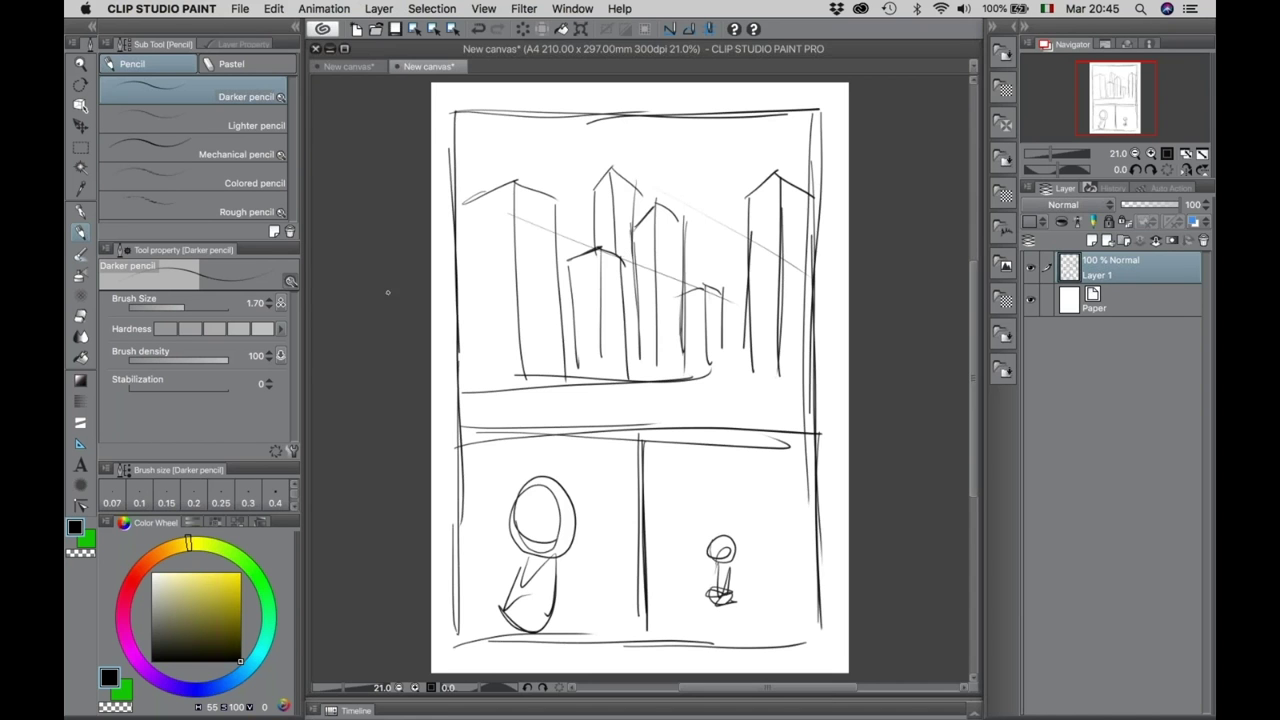
# Lower the sketch layer's opacity to 31% and draw a rectangle frame as a new folder along the sketched page border.
pyautogui.click(79, 425)
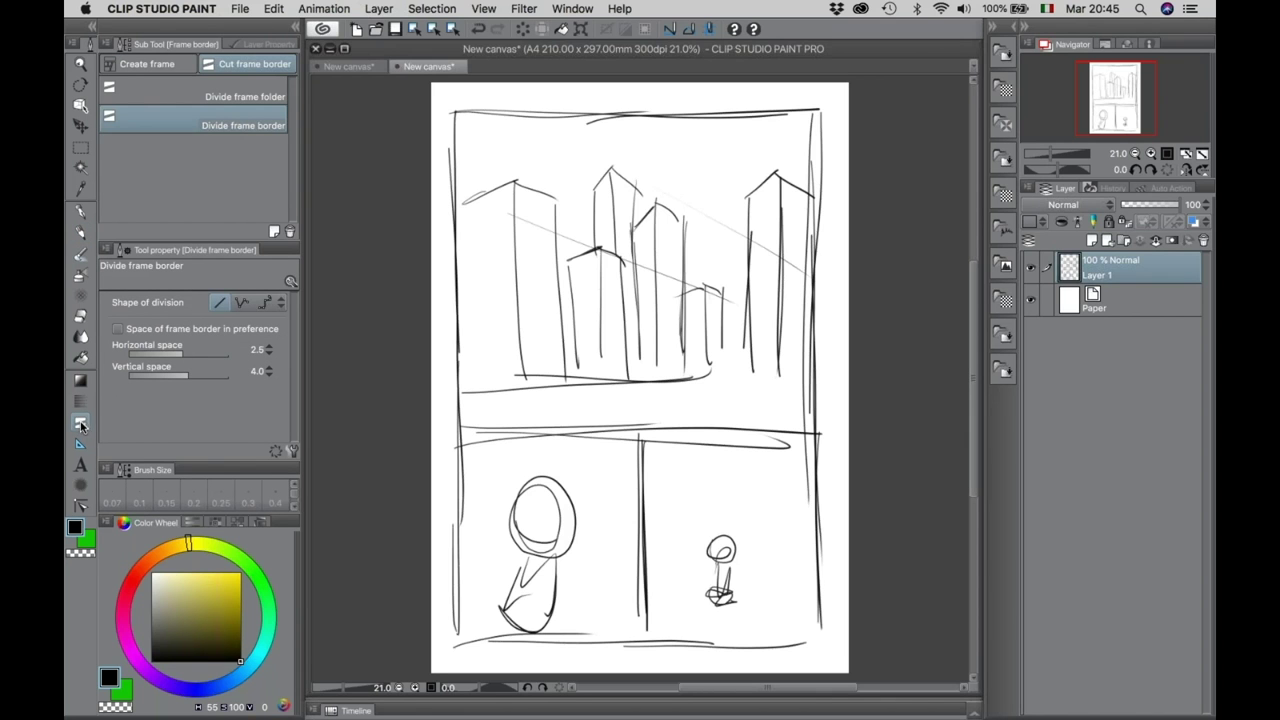
pyautogui.click(140, 66)
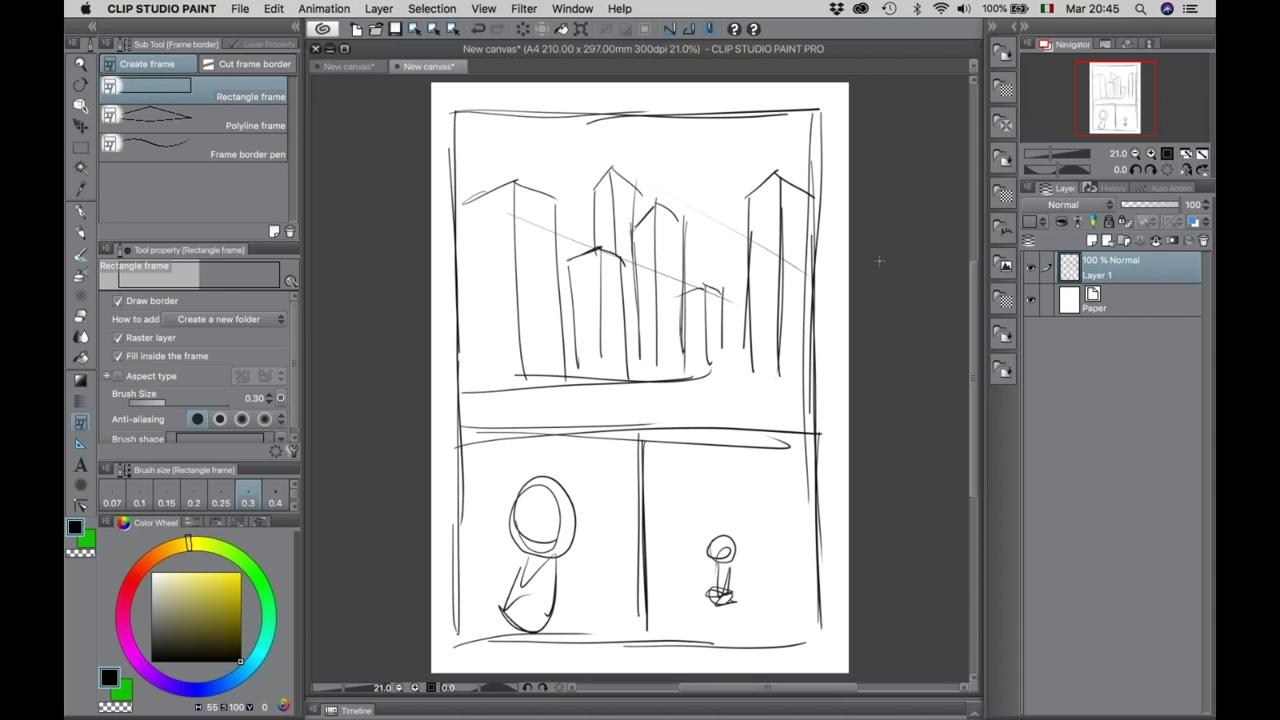
pyautogui.moveTo(1175, 205); pyautogui.dragTo(1139, 205)
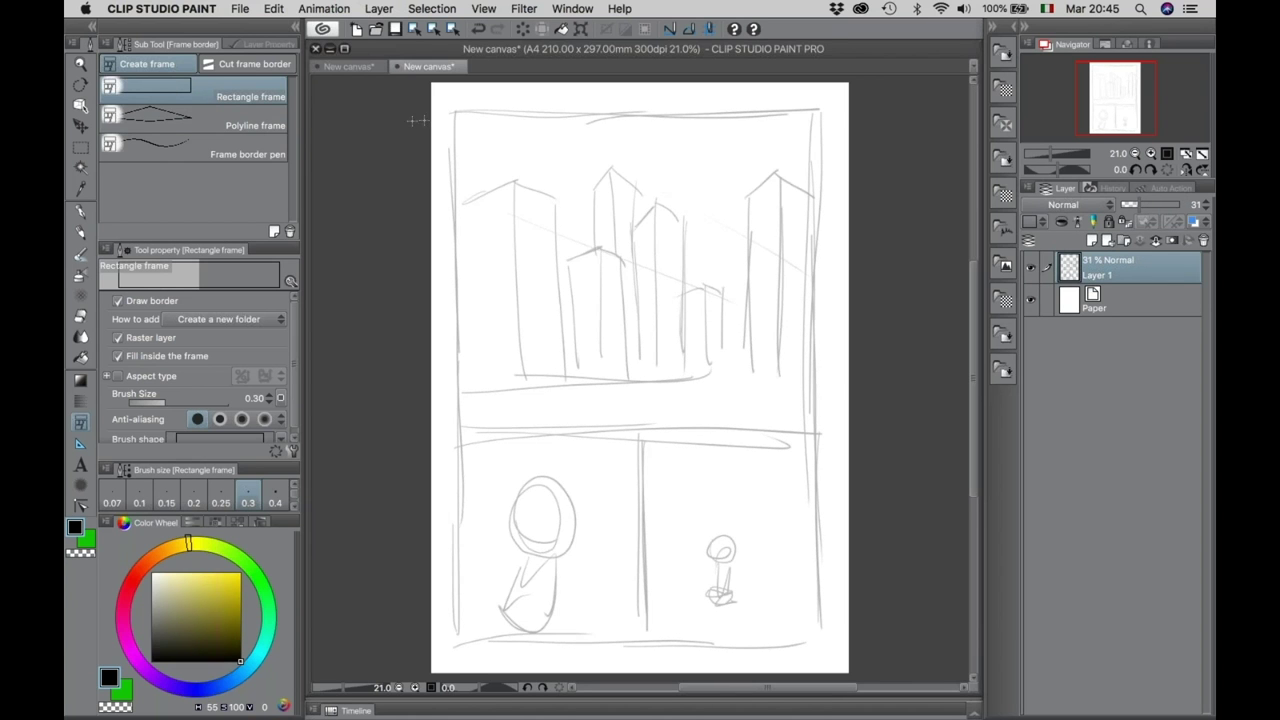
pyautogui.moveTo(458, 113); pyautogui.dragTo(821, 648)
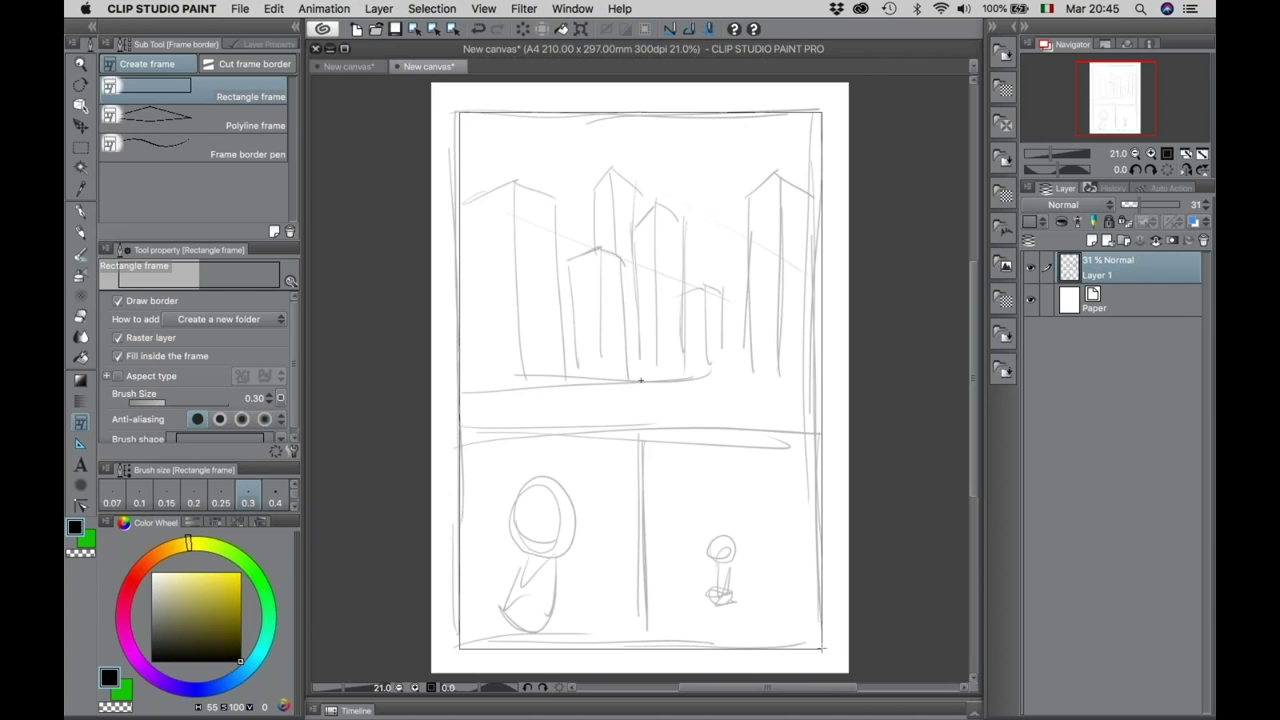
pyautogui.moveTo(821, 648); pyautogui.dragTo(821, 648)
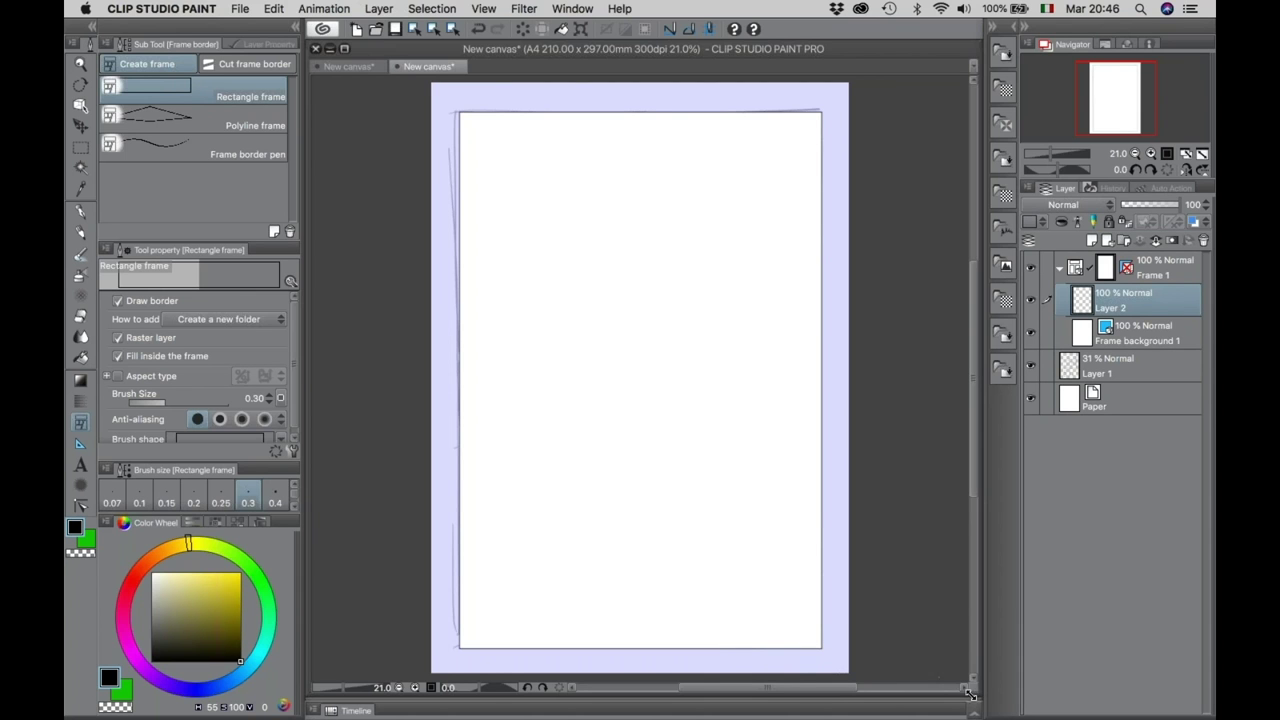
# Hide the Frame 1 folder and mark the sketch layer, Layer 1, with a blue palette color.
pyautogui.click(1060, 269)
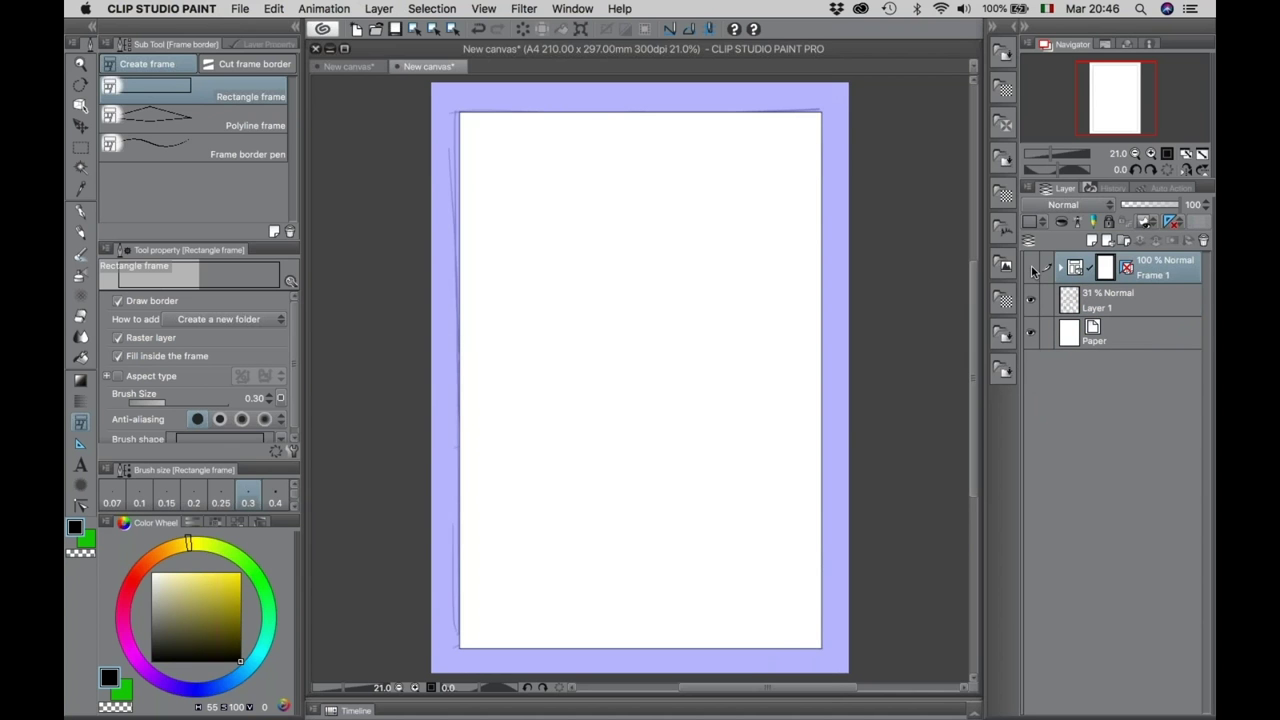
pyautogui.click(1031, 268)
pyautogui.click(1072, 314)
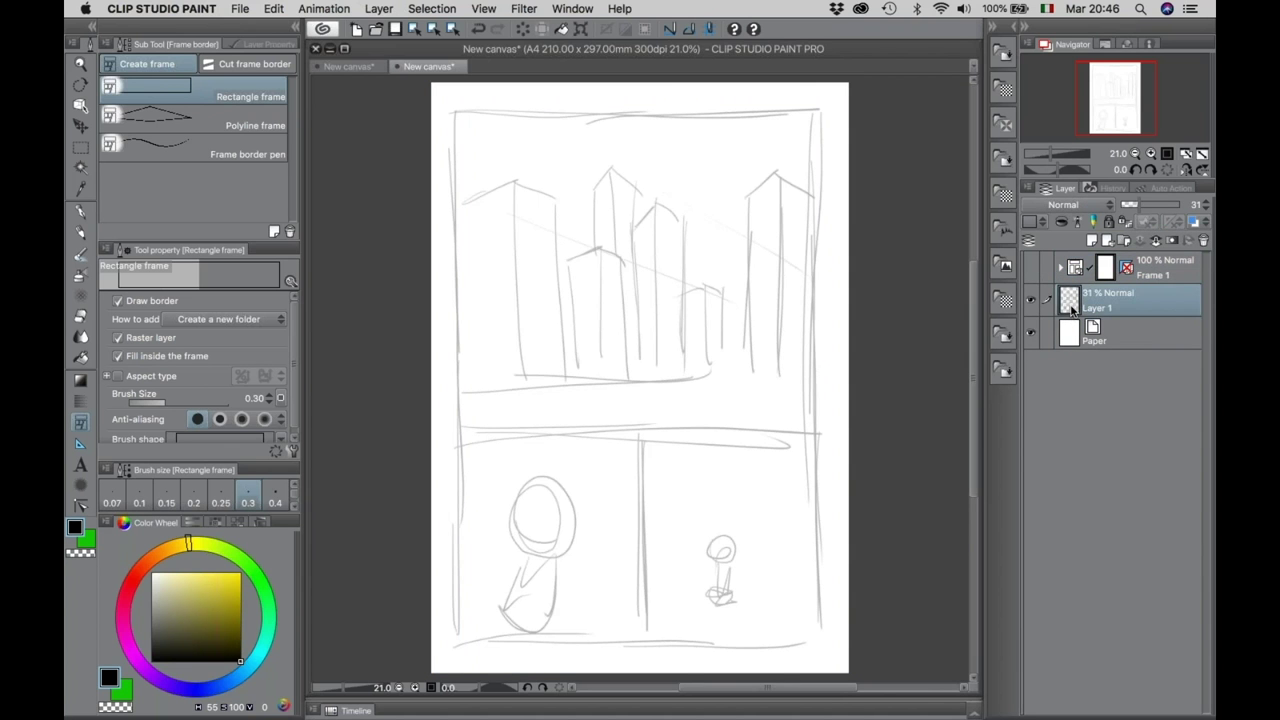
pyautogui.click(1030, 221)
pyautogui.click(1048, 327)
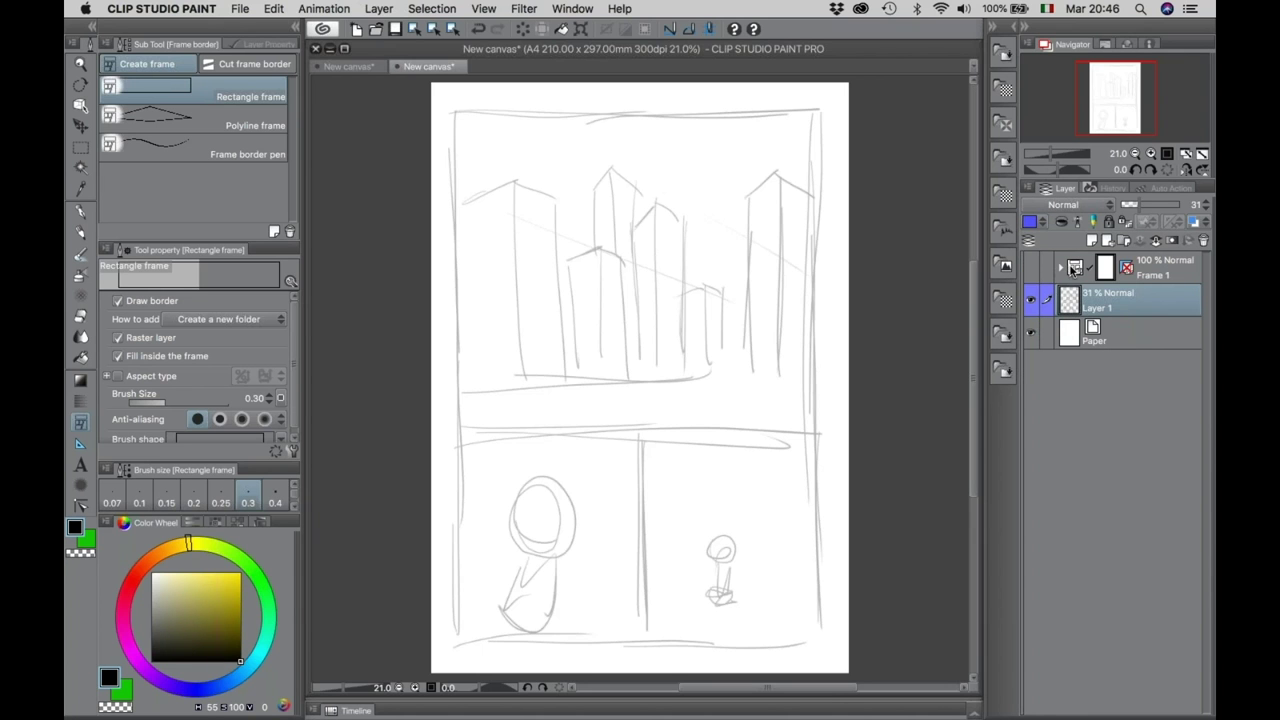
# Show the Frame 1 folder again and delete the empty Layer 2 inside it.
pyautogui.click(1040, 268)
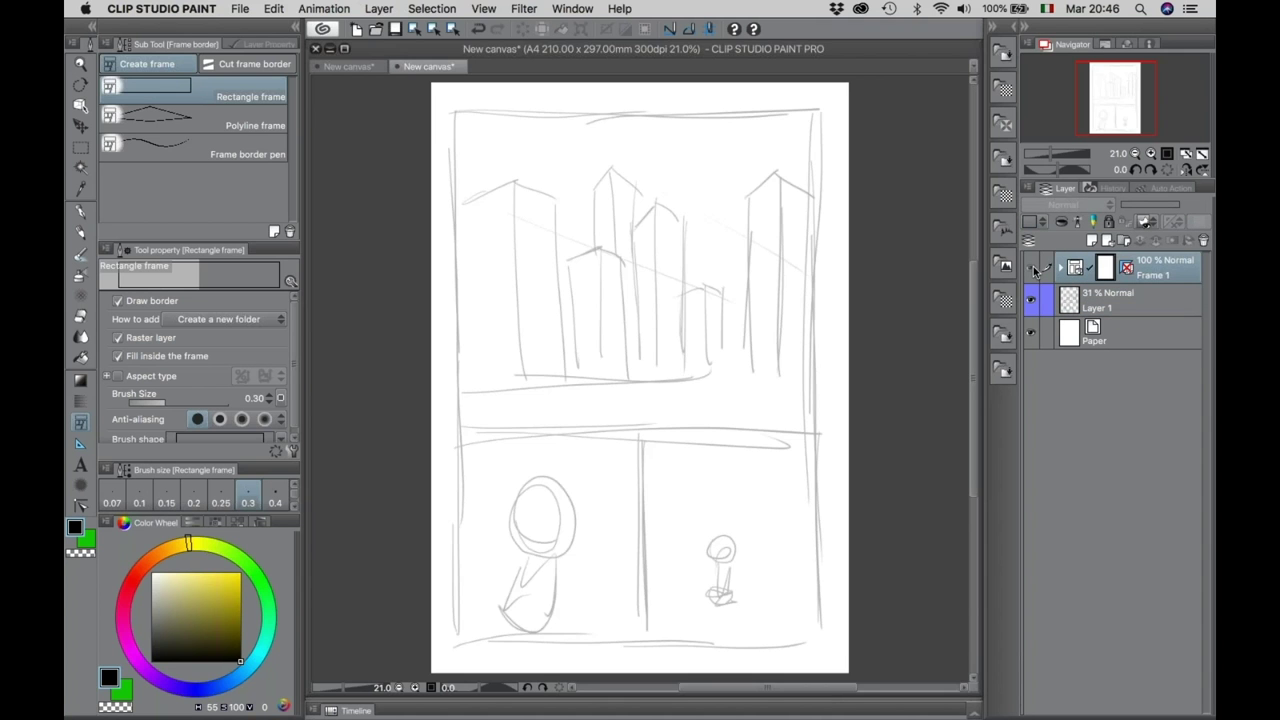
pyautogui.click(1033, 267)
pyautogui.click(1060, 268)
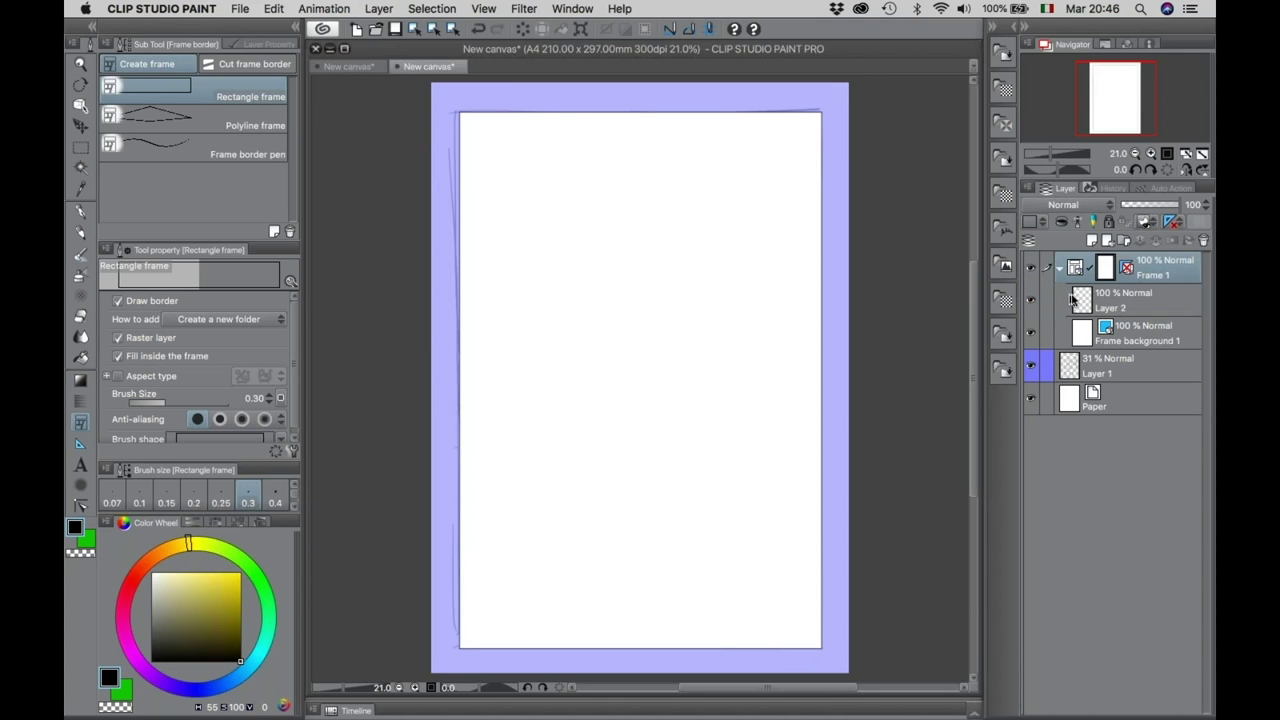
pyautogui.click(1080, 300)
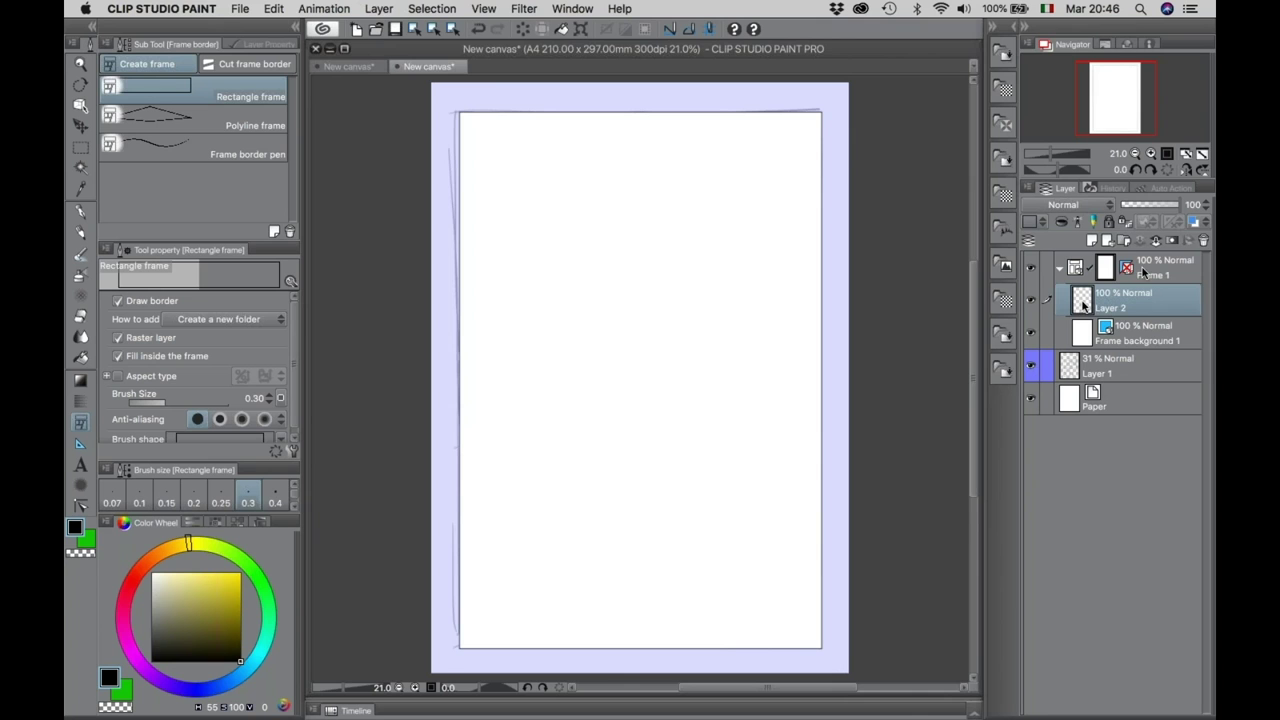
pyautogui.click(1205, 244)
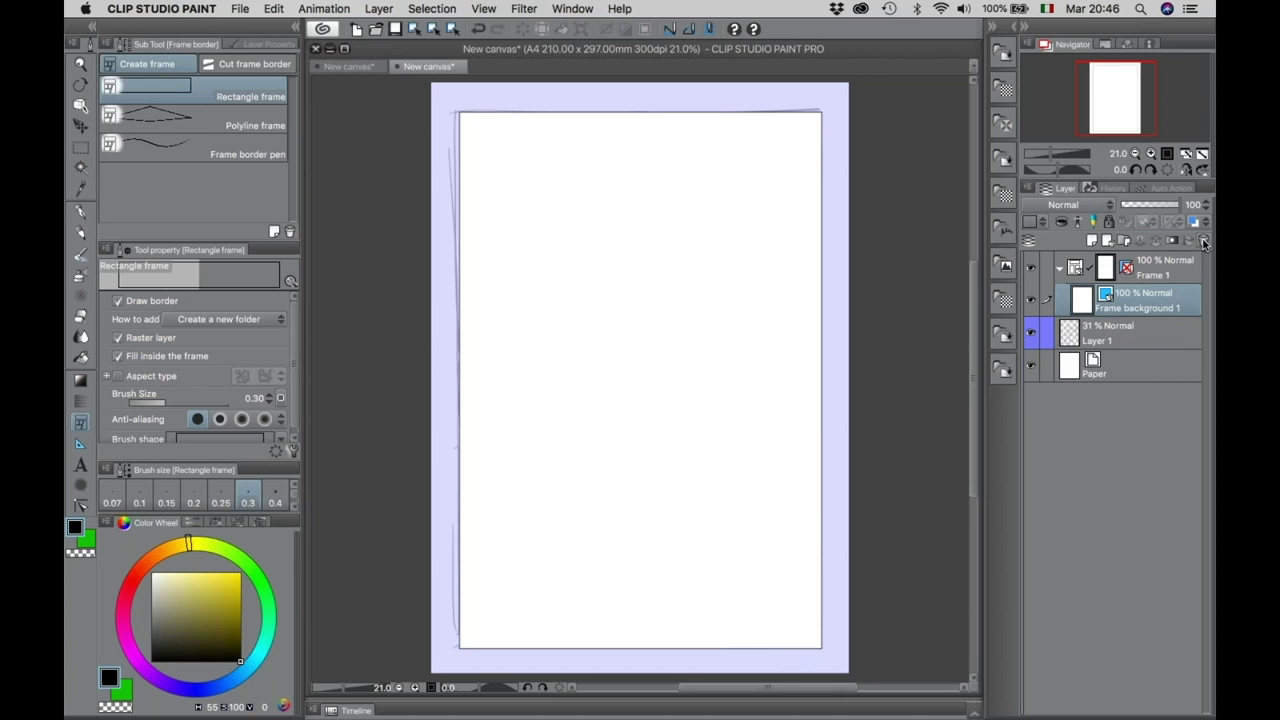
# Move Layer 1 into the Frame 1 folder above the frame background and check the page with the Paper layer hidden and shown.
pyautogui.click(1068, 338)
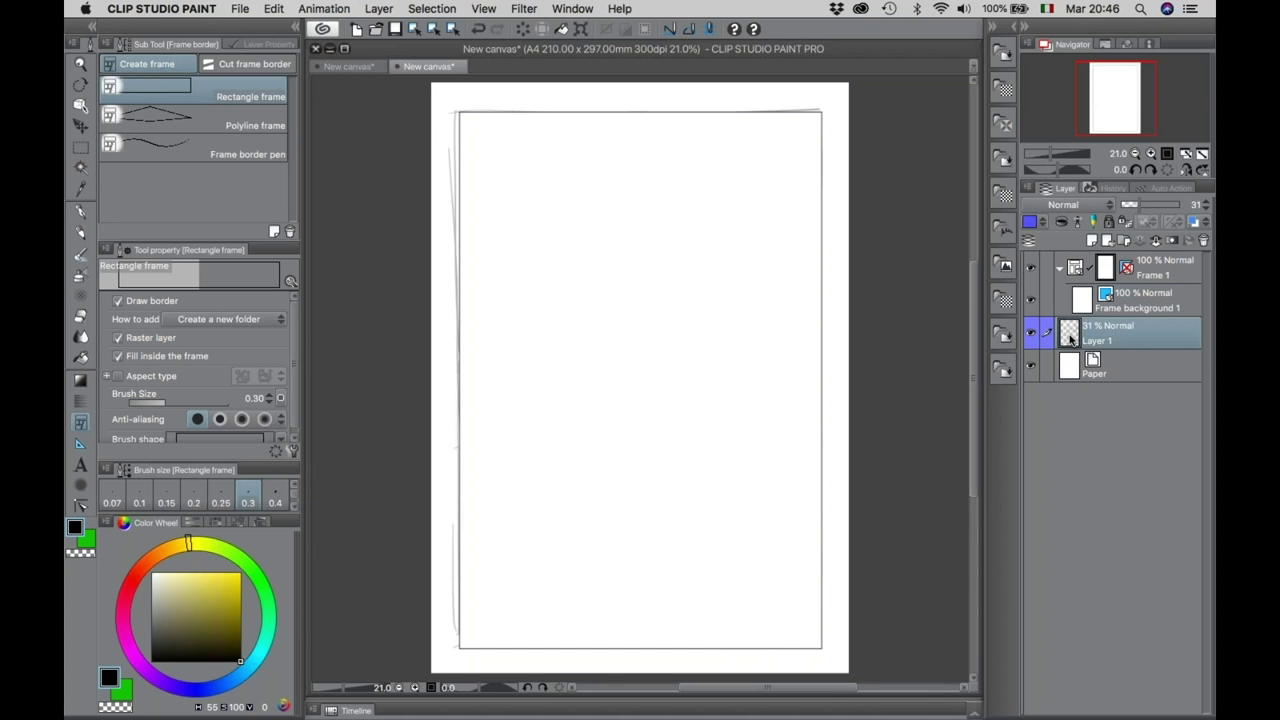
pyautogui.moveTo(1072, 340); pyautogui.dragTo(1080, 300)
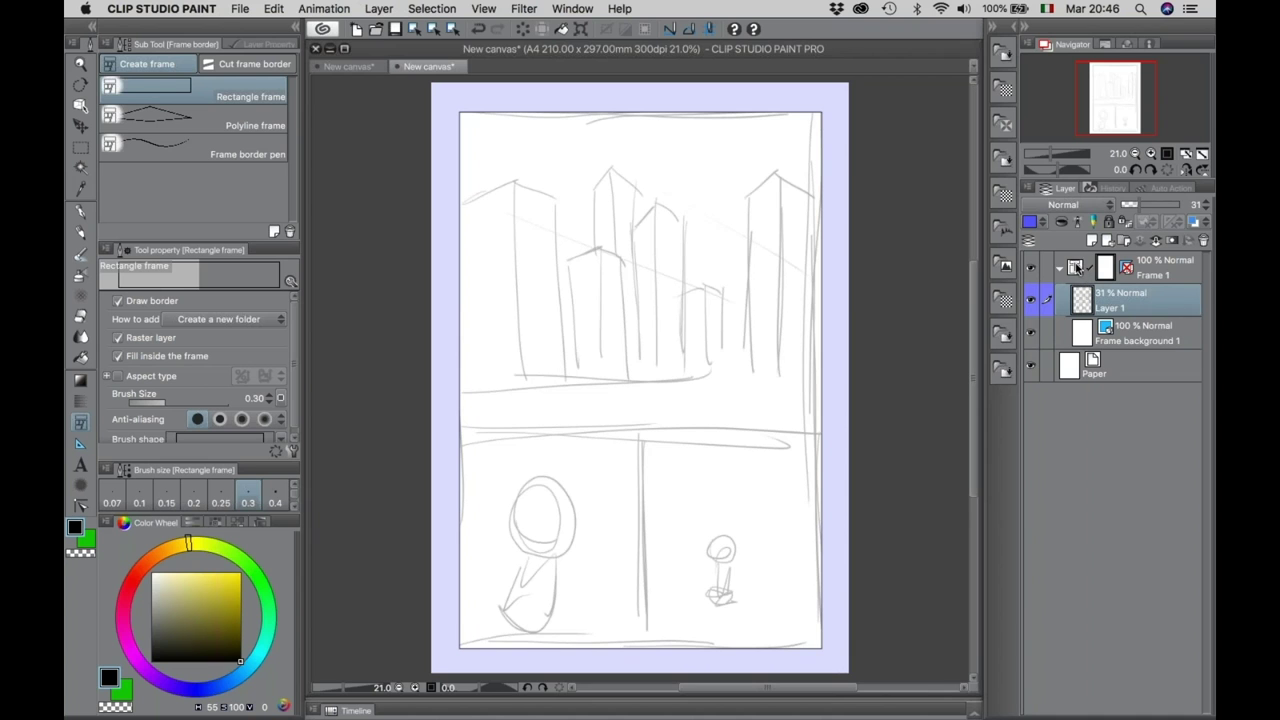
pyautogui.click(1032, 366)
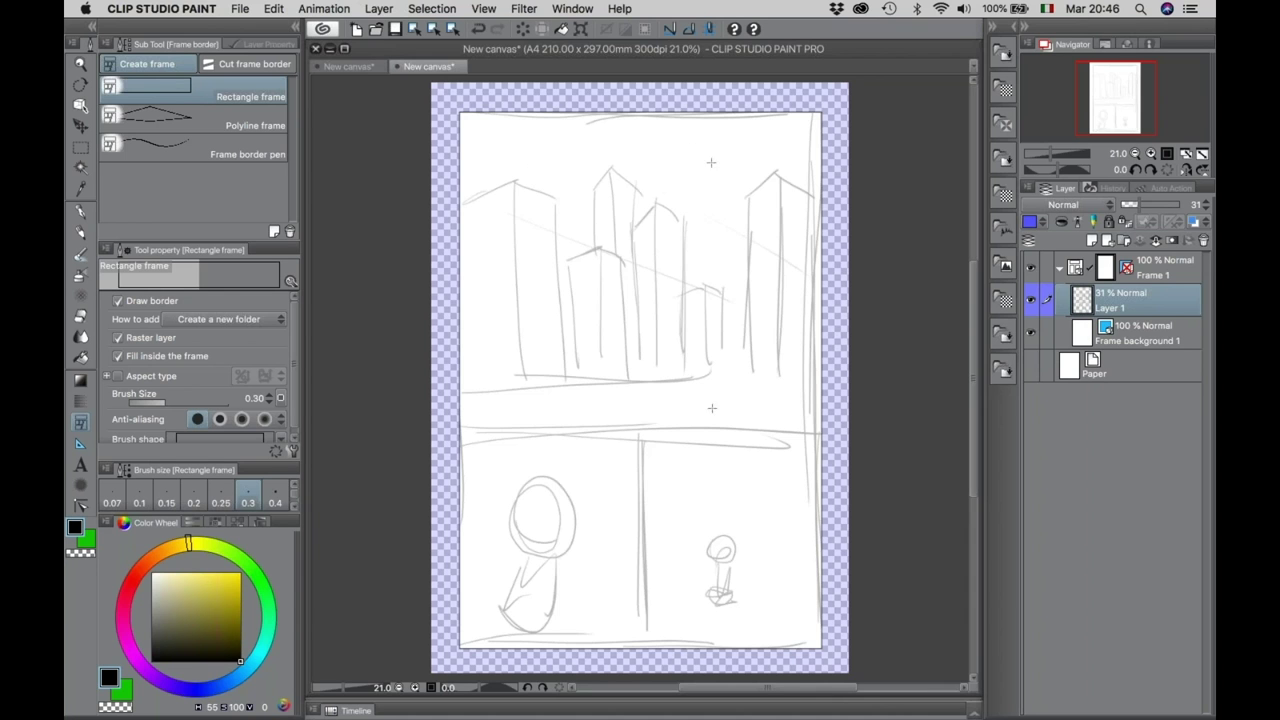
pyautogui.click(1032, 366)
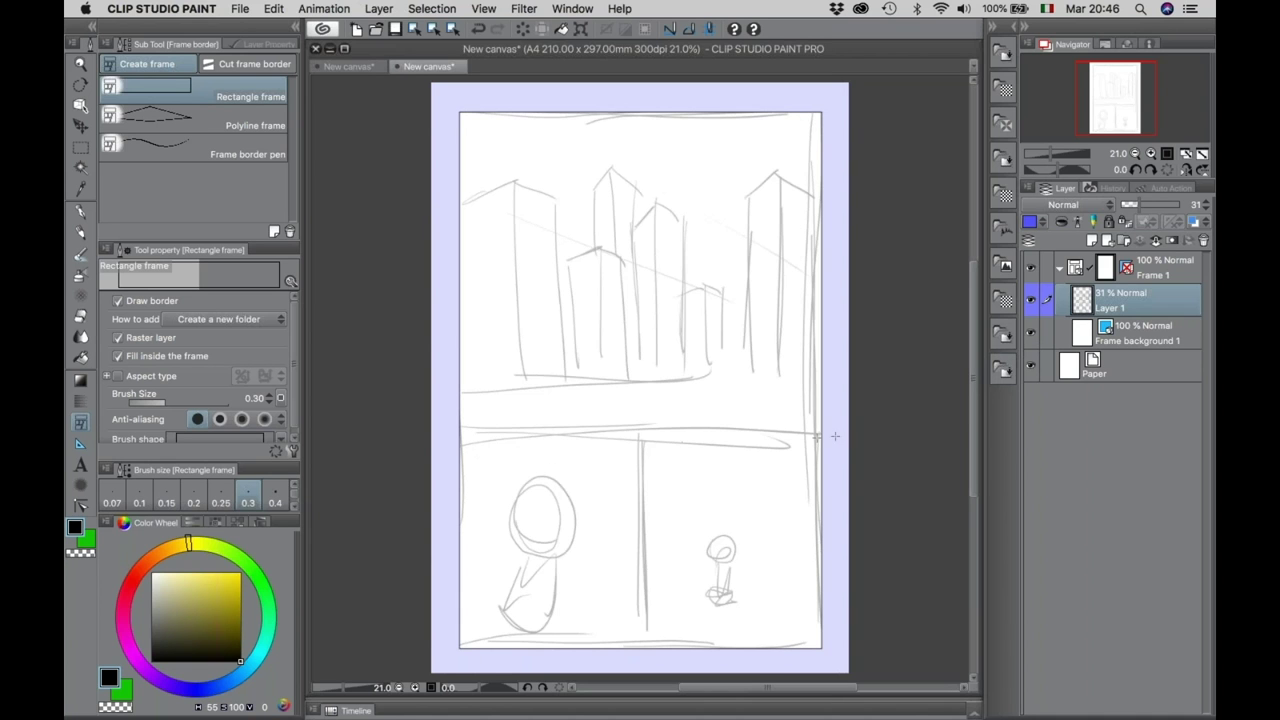
# Try dividing the Frame 1 border horizontally along the sketched line beneath the skyline, inspect the gutter, and undo the cut.
pyautogui.click(1070, 268)
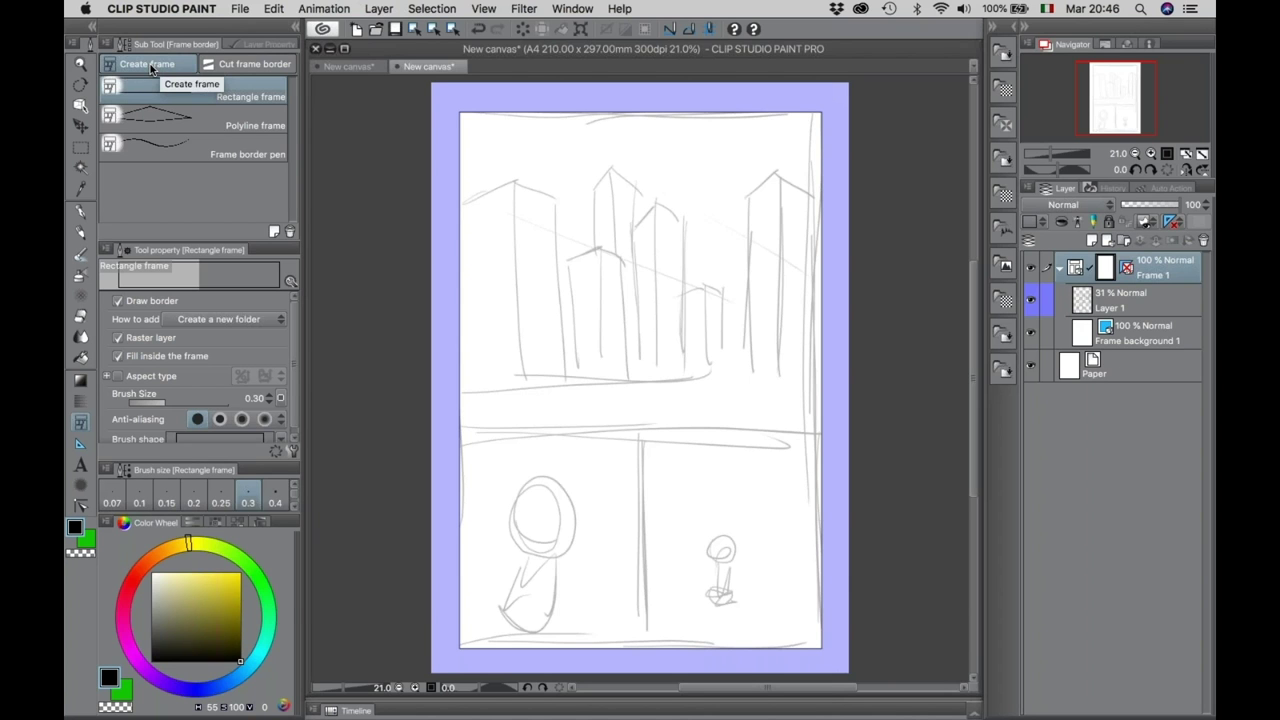
pyautogui.click(243, 66)
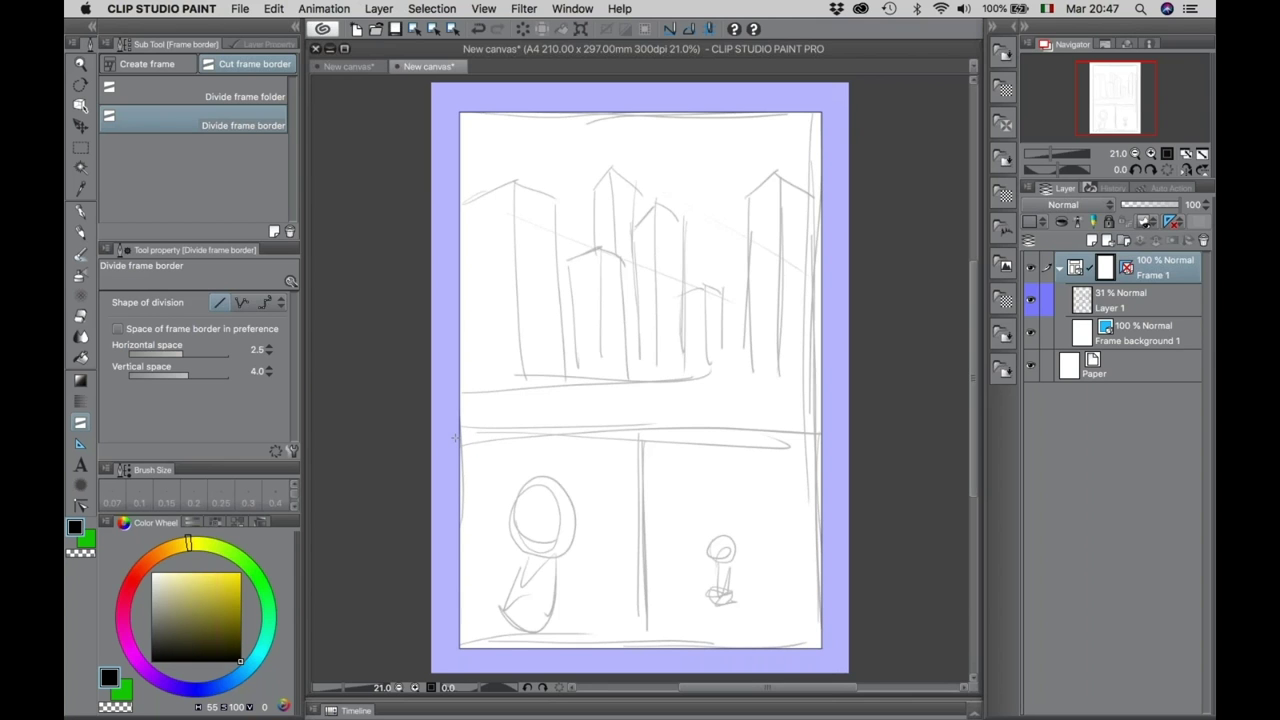
pyautogui.moveTo(455, 438); pyautogui.dragTo(619, 439)
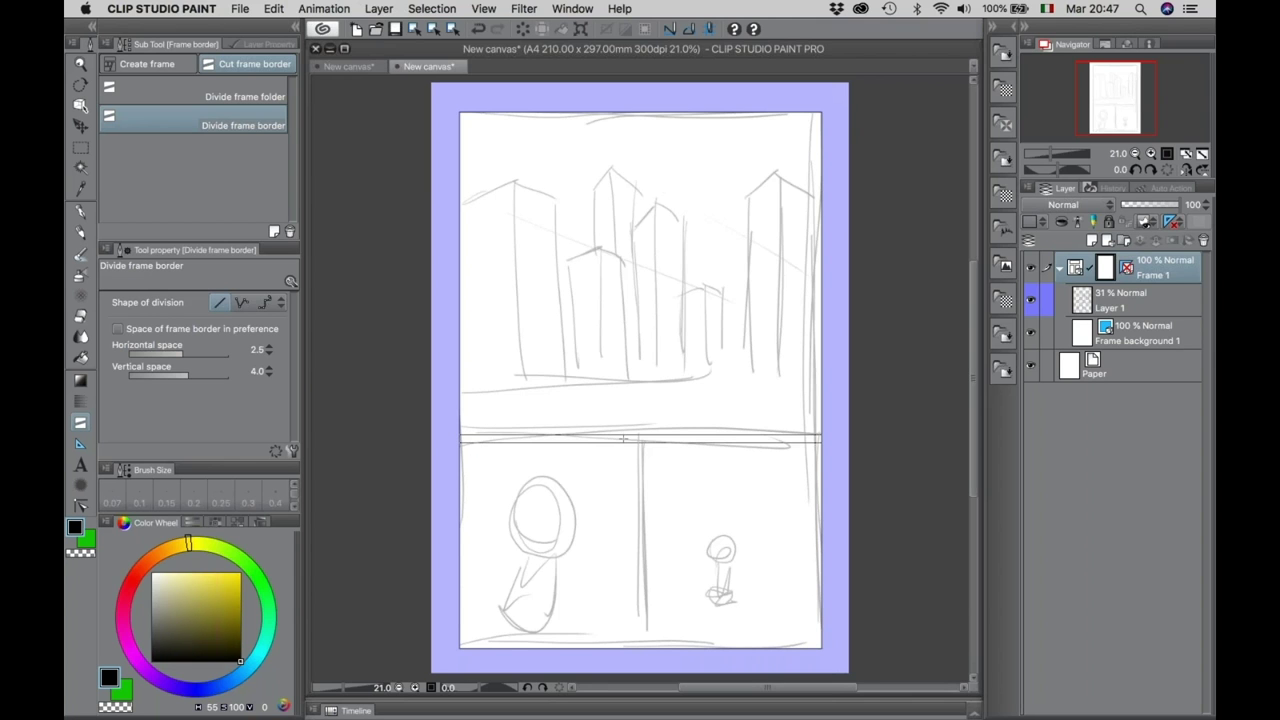
pyautogui.moveTo(701, 441); pyautogui.dragTo(836, 440)
pyautogui.press('/')
pyautogui.click(609, 432)
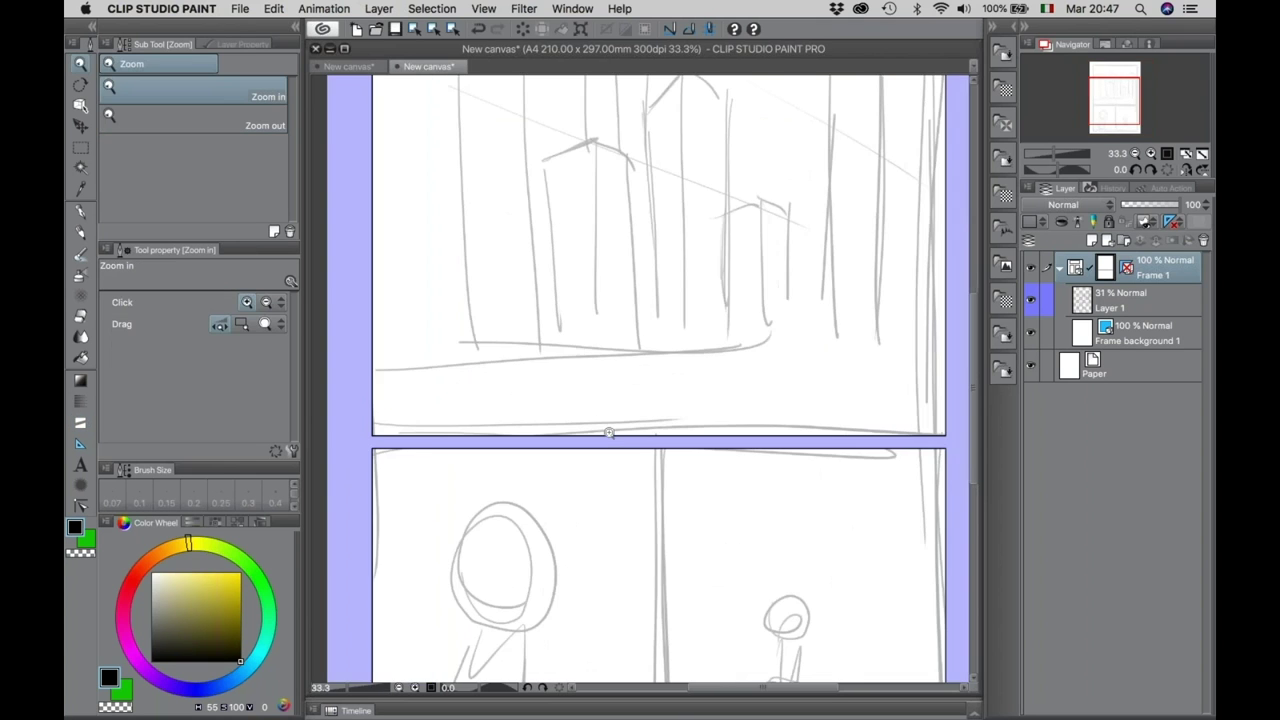
pyautogui.keyDown('alt'); pyautogui.click(603, 436); pyautogui.keyUp('alt')
pyautogui.keyDown('alt'); pyautogui.click(583, 457); pyautogui.keyUp('alt')
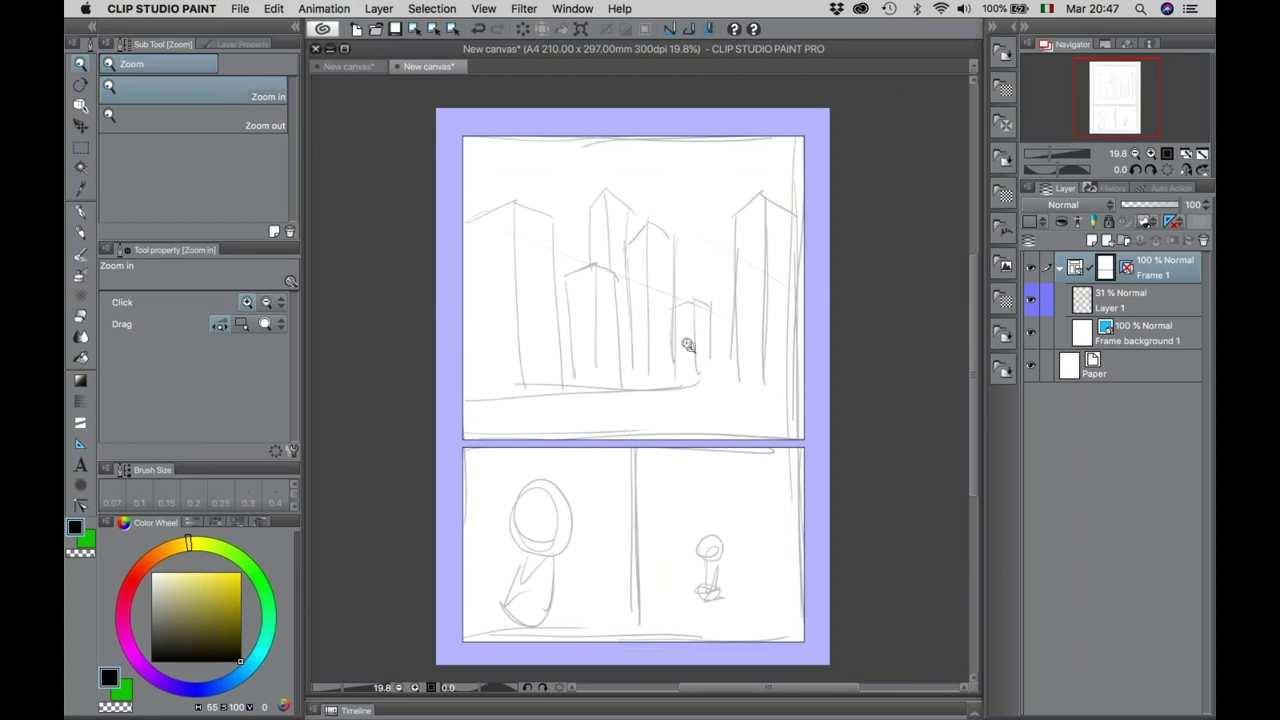
pyautogui.press('super+z')
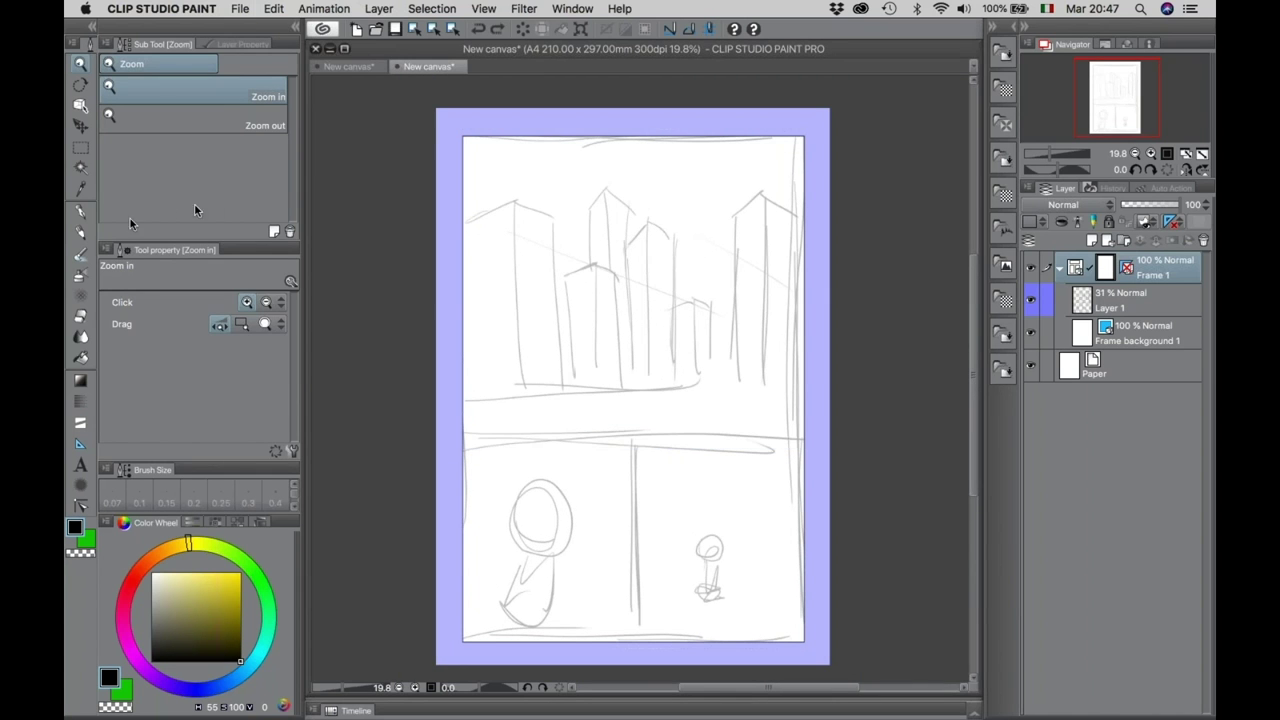
# Try a short, steep cut across the sketched horizontal divider with Divide frame border, and undo the division.
pyautogui.click(81, 423)
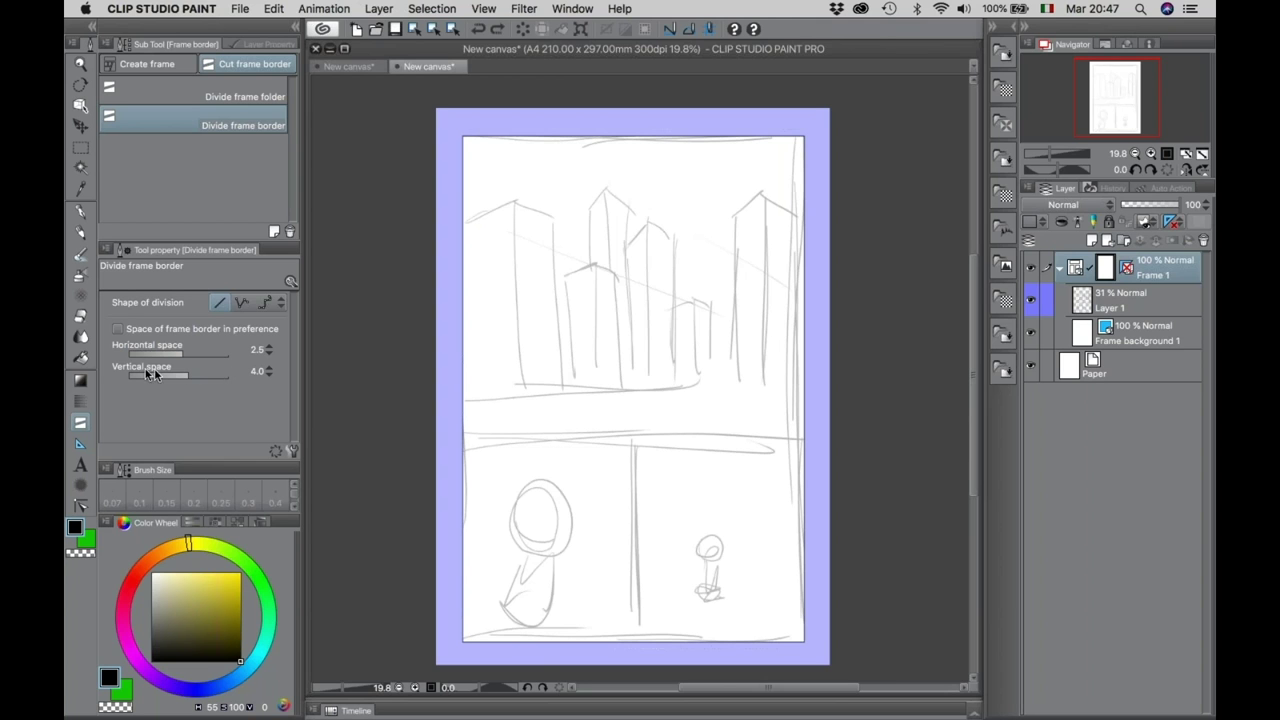
pyautogui.keyDown('alt'); pyautogui.click(529, 418); pyautogui.keyUp('alt')
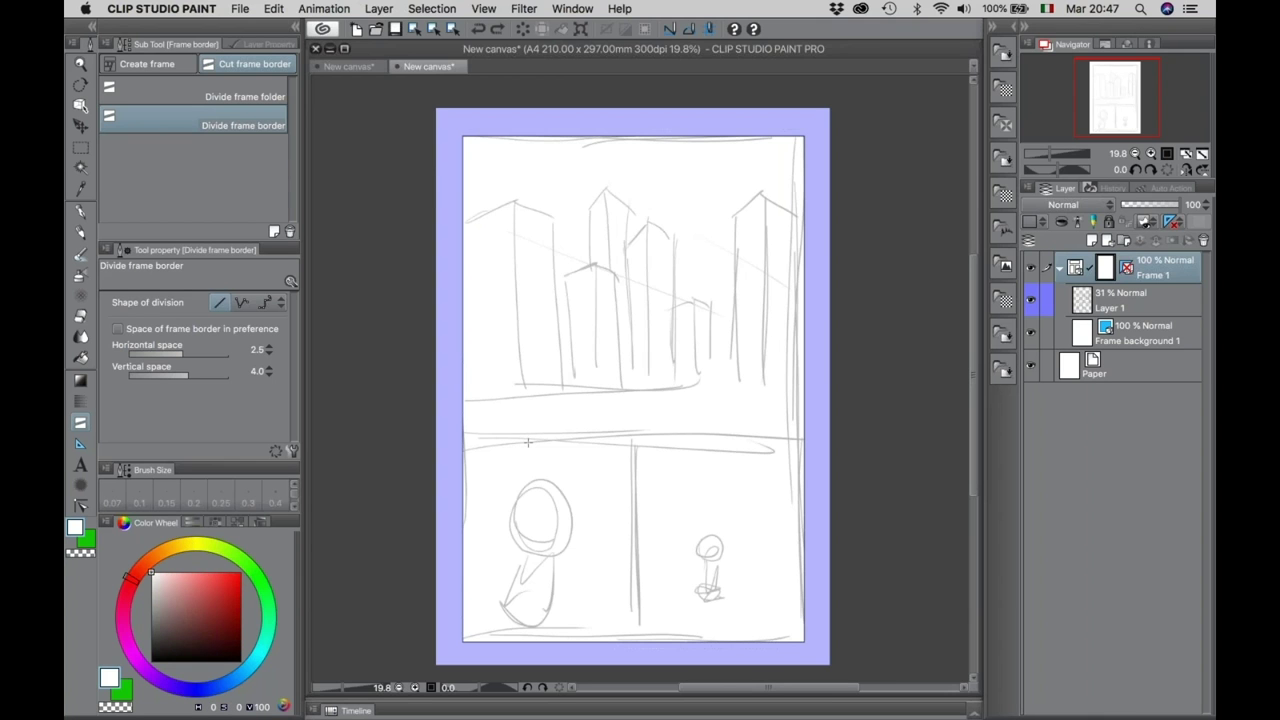
pyautogui.moveTo(541, 428); pyautogui.dragTo(545, 450)
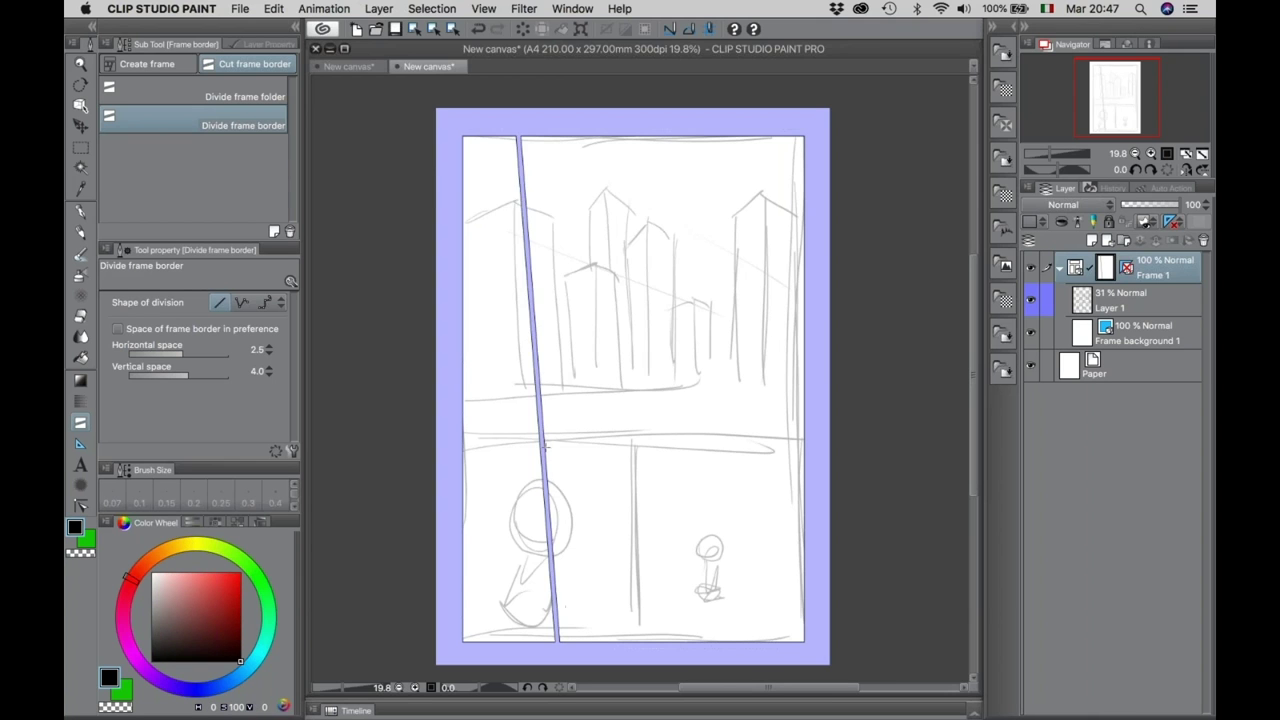
pyautogui.press('super+z')
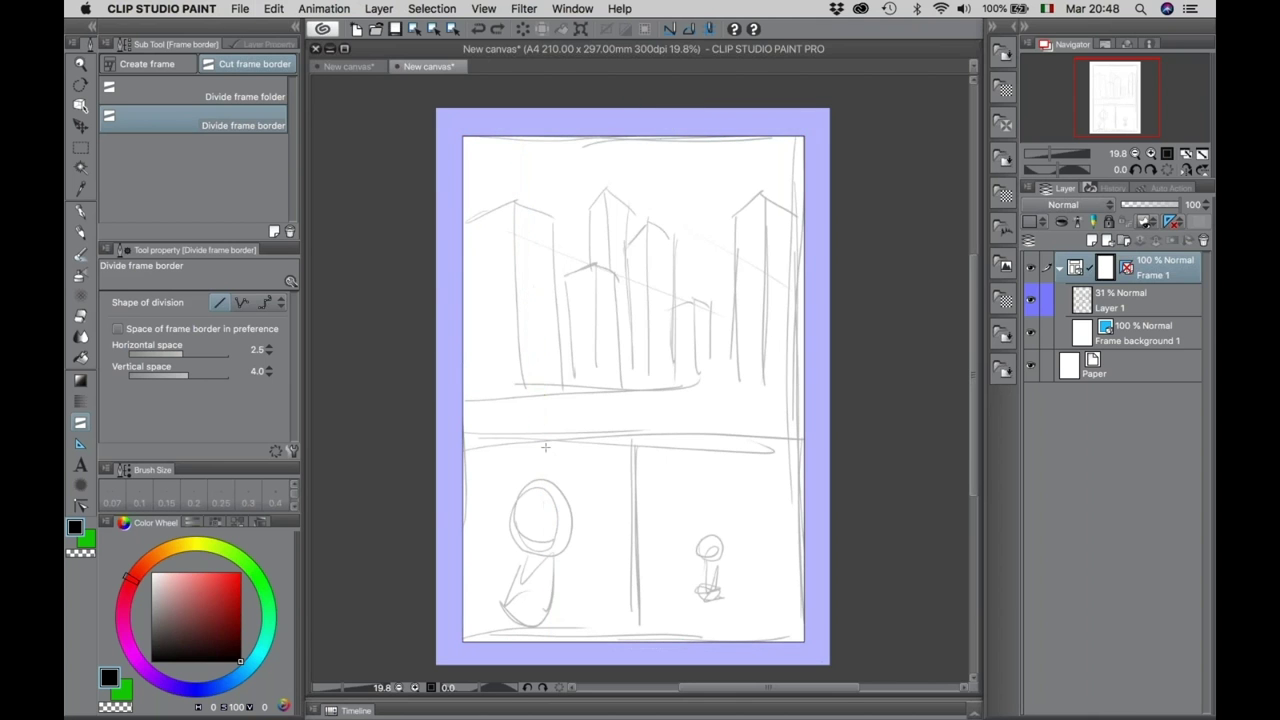
# Try penciling a gutter-height mark and horizontal guide lines around the panel divider on Layer 1, and undo them.
pyautogui.click(1083, 303)
pyautogui.moveTo(542, 430); pyautogui.dragTo(543, 441)
pyautogui.click(80, 234)
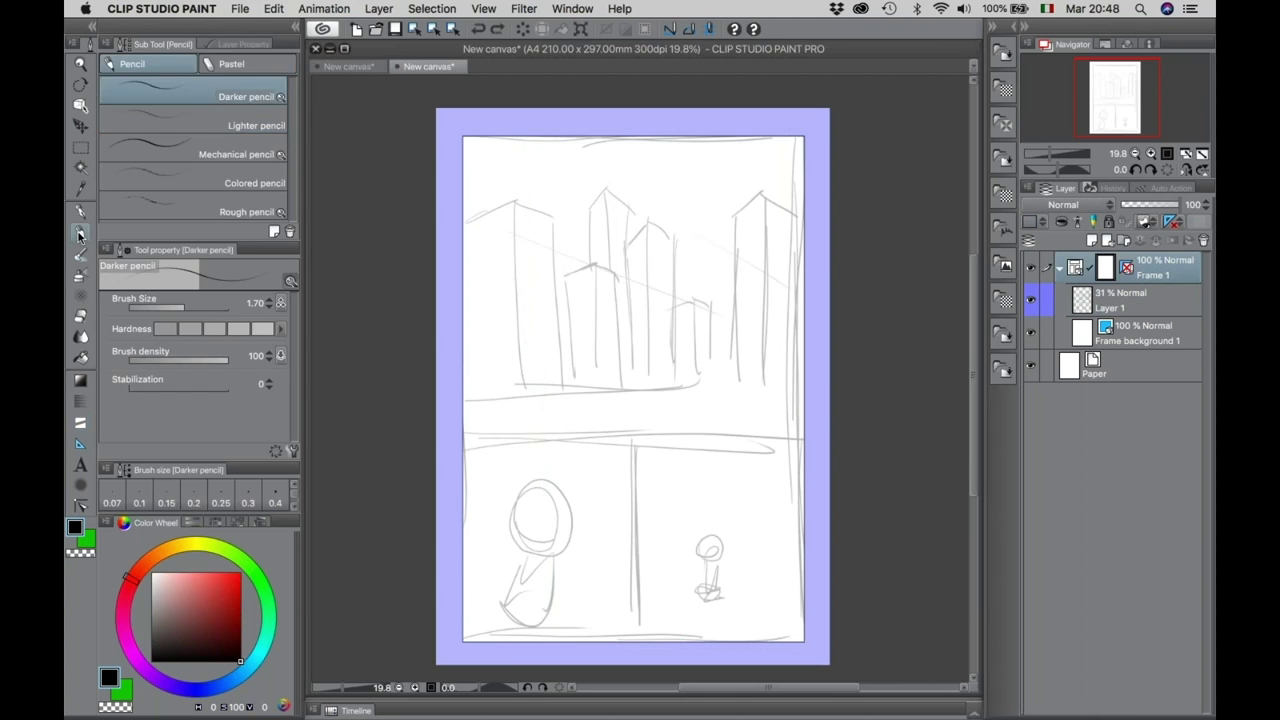
pyautogui.click(1082, 304)
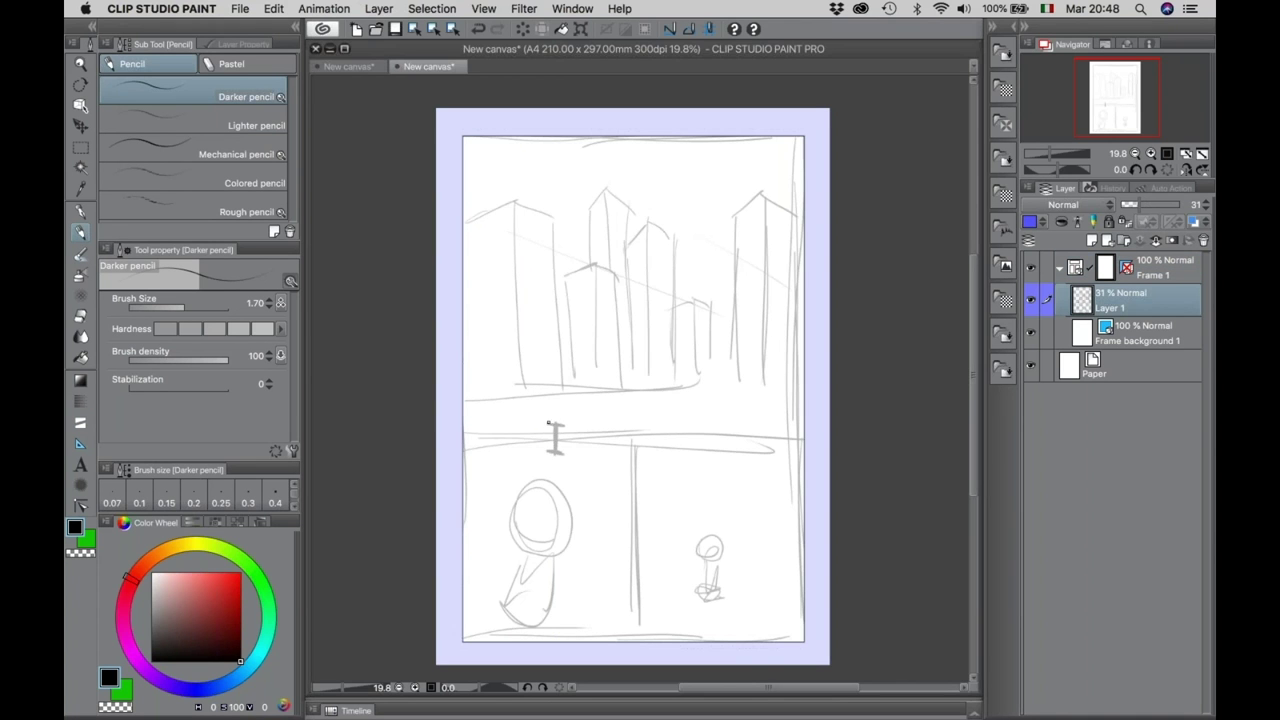
pyautogui.moveTo(464, 426); pyautogui.dragTo(766, 425)
pyautogui.moveTo(506, 421); pyautogui.dragTo(764, 428)
pyautogui.moveTo(462, 440); pyautogui.dragTo(784, 452)
pyautogui.press('super+z')
pyautogui.press('super+z')
pyautogui.press('super+z')
# Divide the Frame 1 border into one upper panel and two lower panels, using horizontal space 3.0 and vertical space 5.0.
pyautogui.click(81, 426)
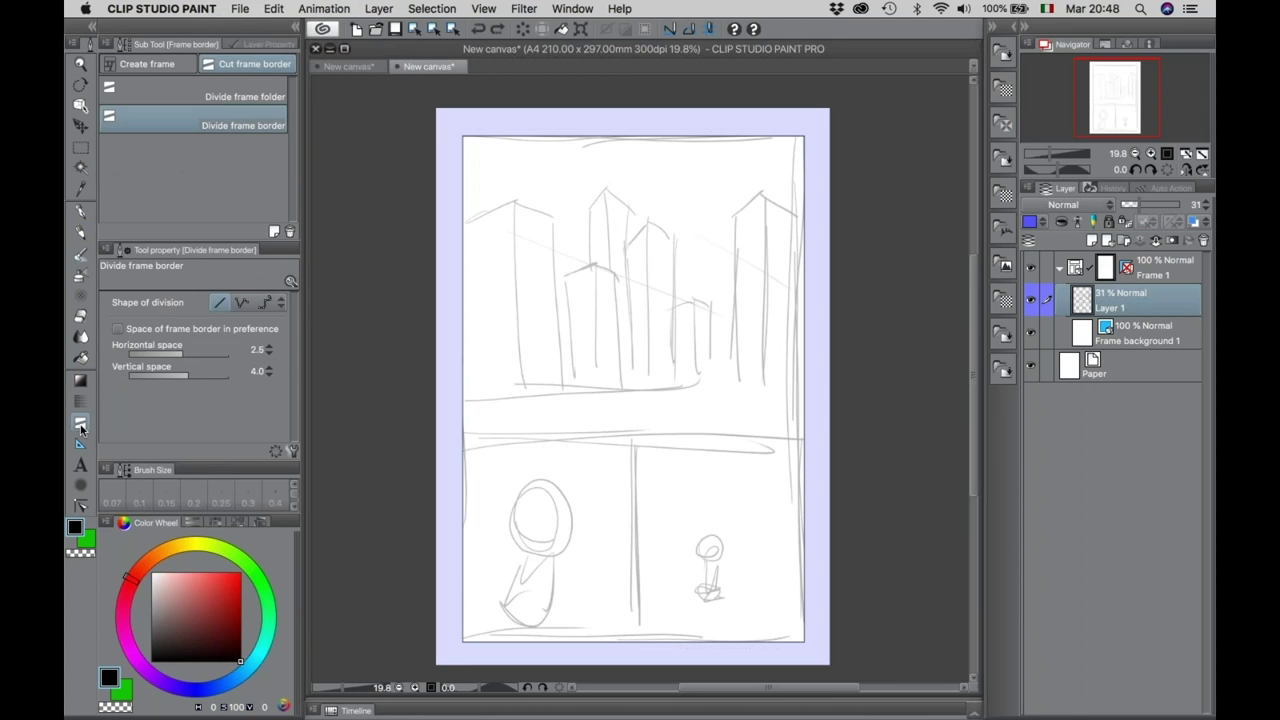
pyautogui.click(268, 367)
pyautogui.click(268, 368)
pyautogui.click(268, 368)
pyautogui.click(268, 368)
pyautogui.moveTo(452, 438)
pyautogui.mouseDown()
pyautogui.moveTo(814, 440)
pyautogui.moveTo(806, 483)
pyautogui.moveTo(810, 352)
pyautogui.moveTo(798, 472)
pyautogui.moveTo(802, 423)
pyautogui.moveTo(816, 443)
pyautogui.mouseUp()
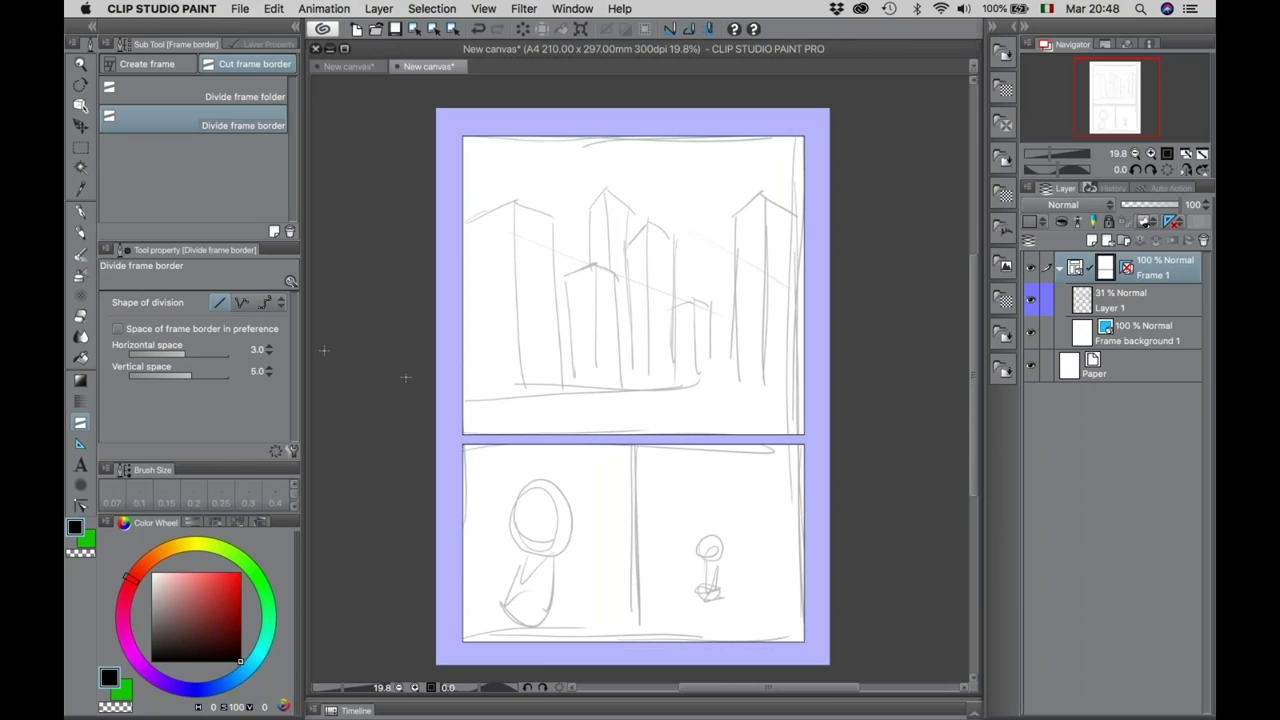
pyautogui.moveTo(637, 449); pyautogui.dragTo(632, 642)
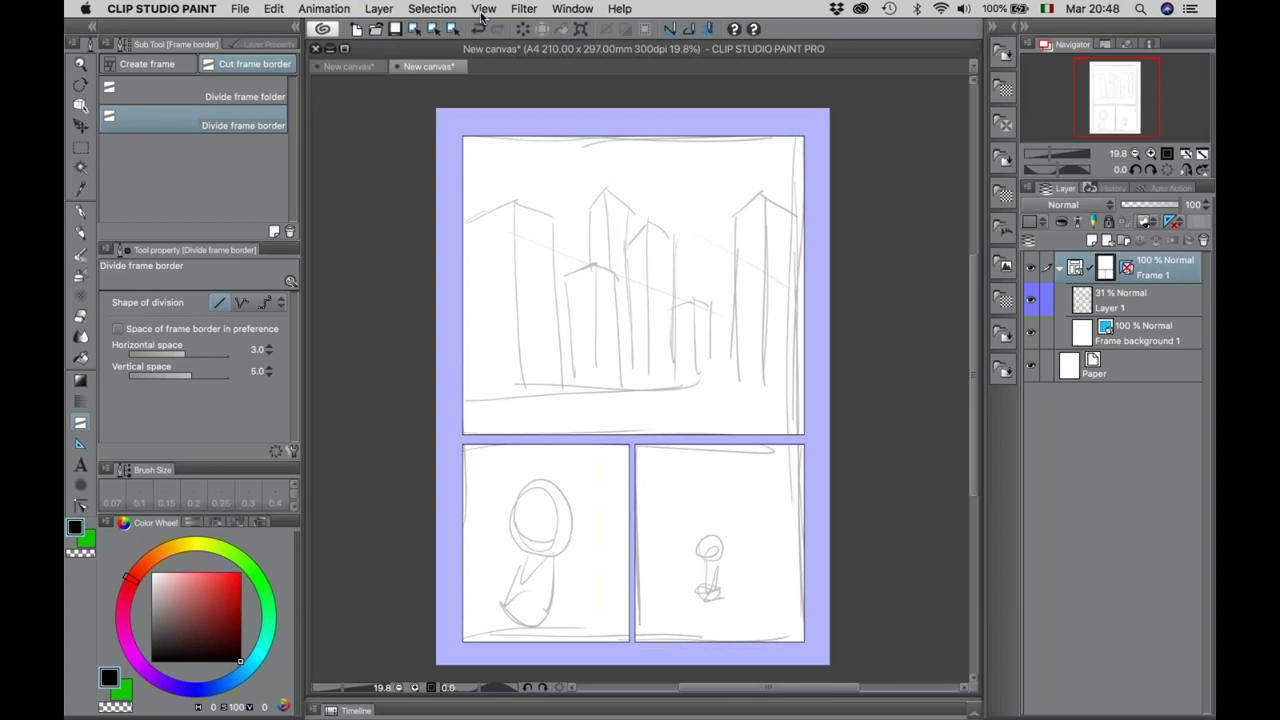
# Try slanting the gutter between the two lower panels by moving its upper and lower ends with the Object tool, and undo both moves.
pyautogui.click(80, 105)
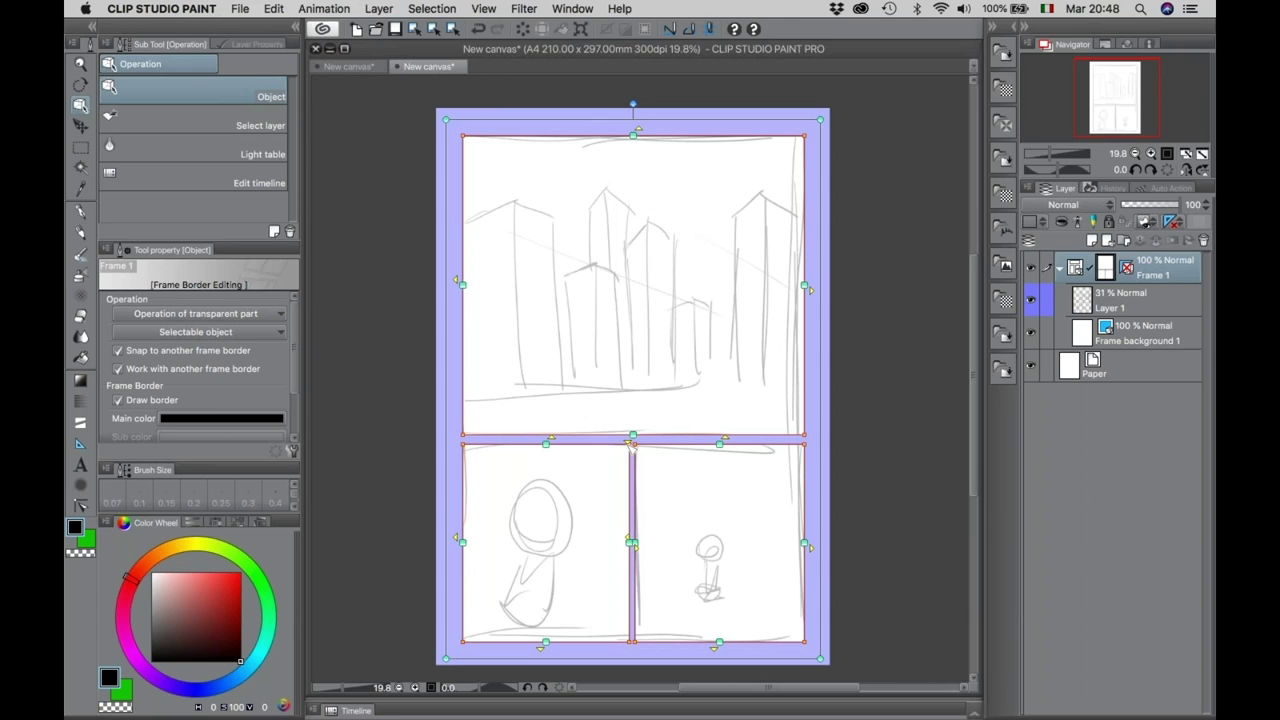
pyautogui.moveTo(632, 441); pyautogui.dragTo(595, 443)
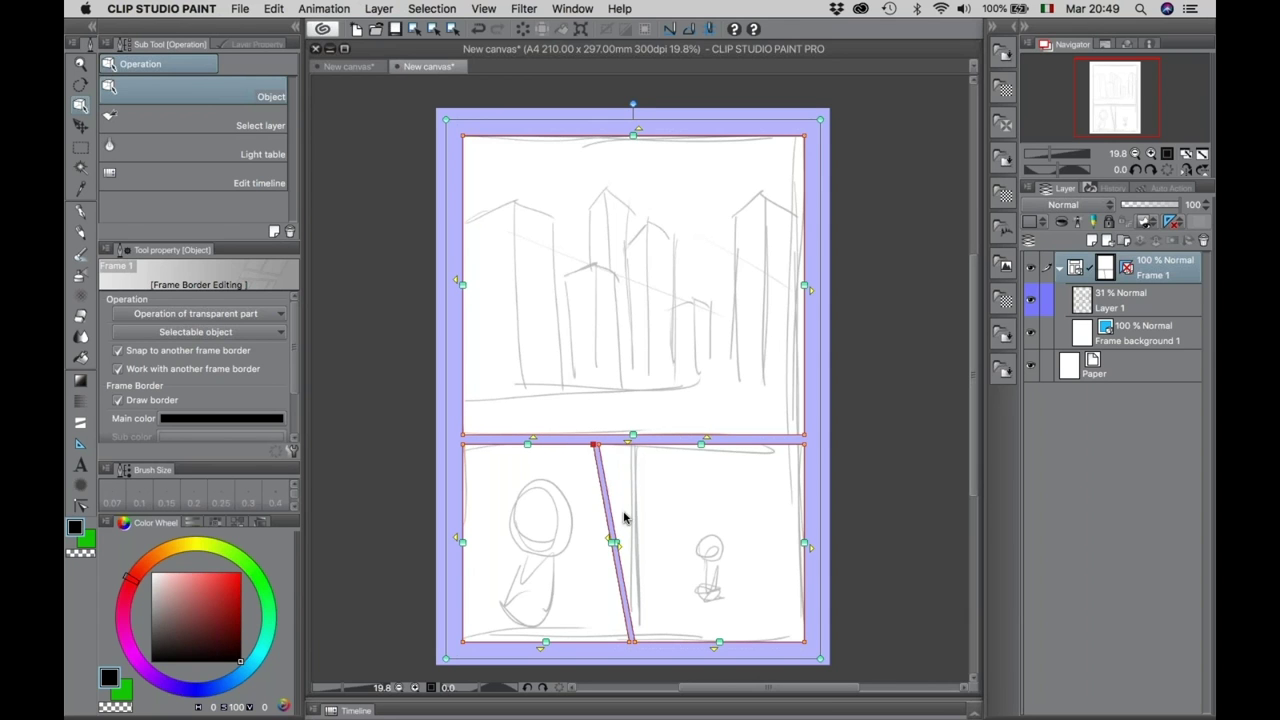
pyautogui.moveTo(629, 640); pyautogui.dragTo(666, 641)
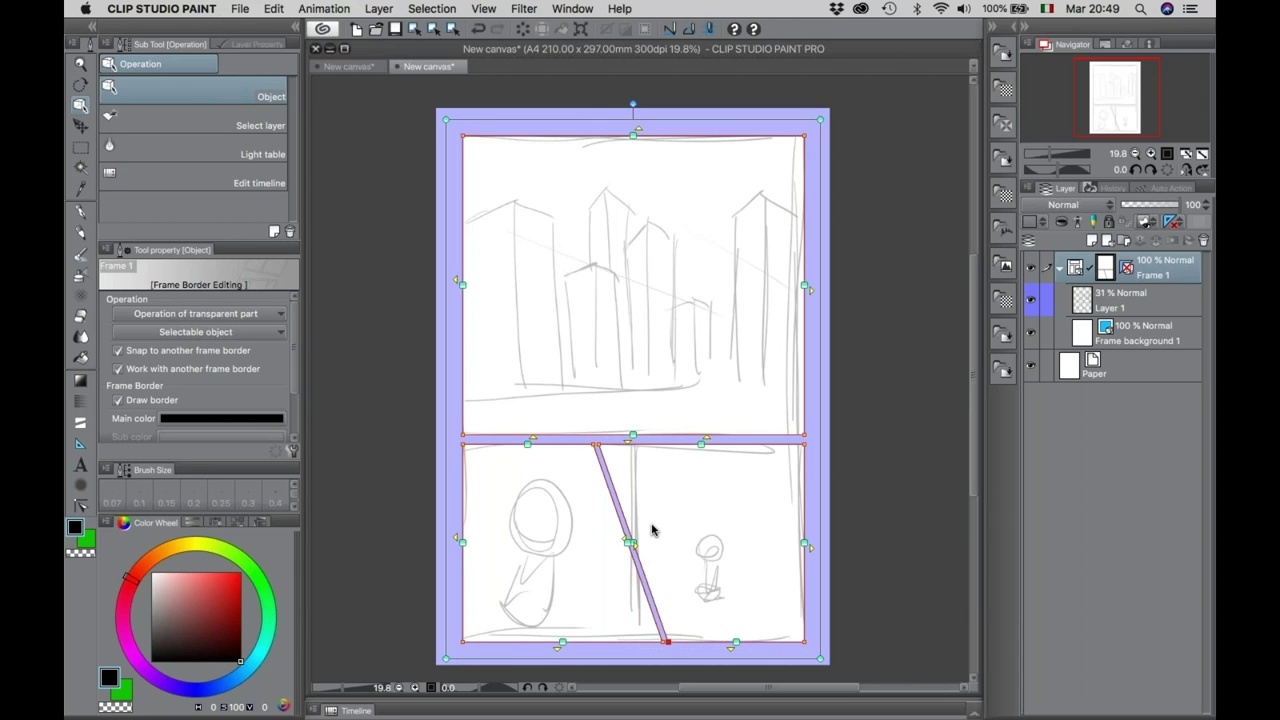
pyautogui.press('super+z')
pyautogui.press('super+z')
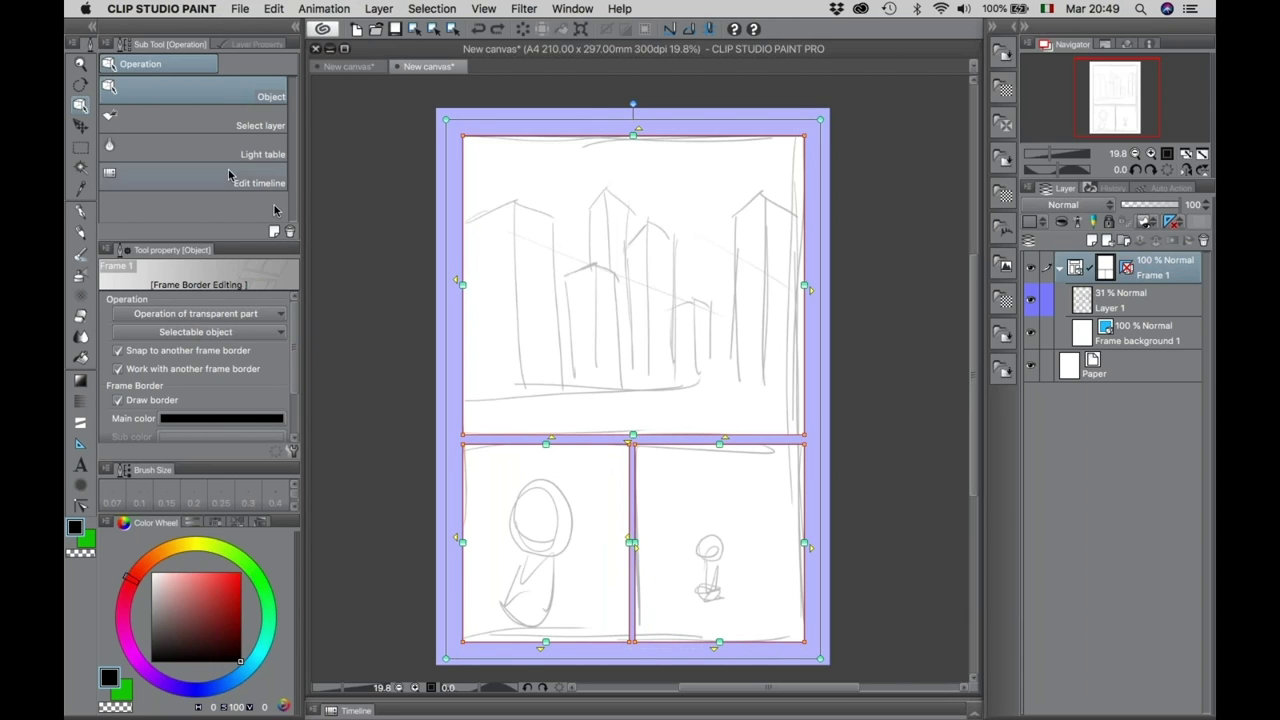
# Thicken the borders of all the panels by setting their brush size to 1.87.
pyautogui.scroll(-3, 290, 297)
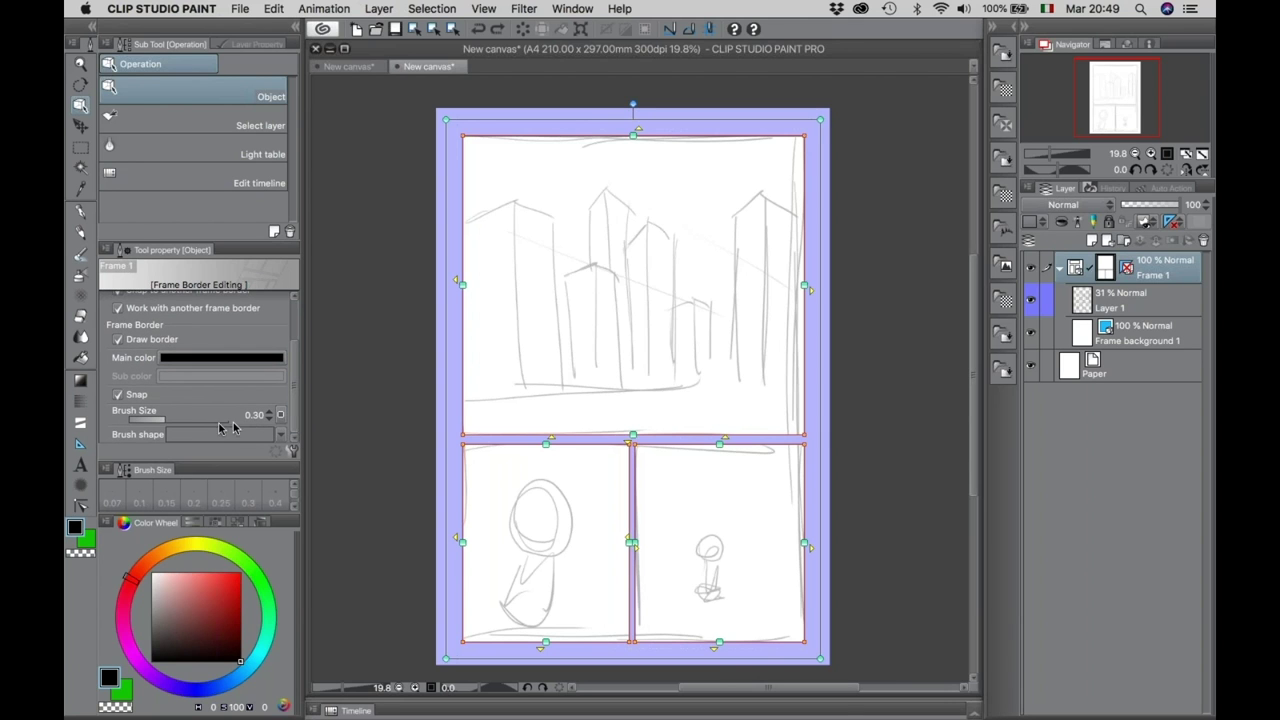
pyautogui.moveTo(172, 420); pyautogui.dragTo(195, 420)
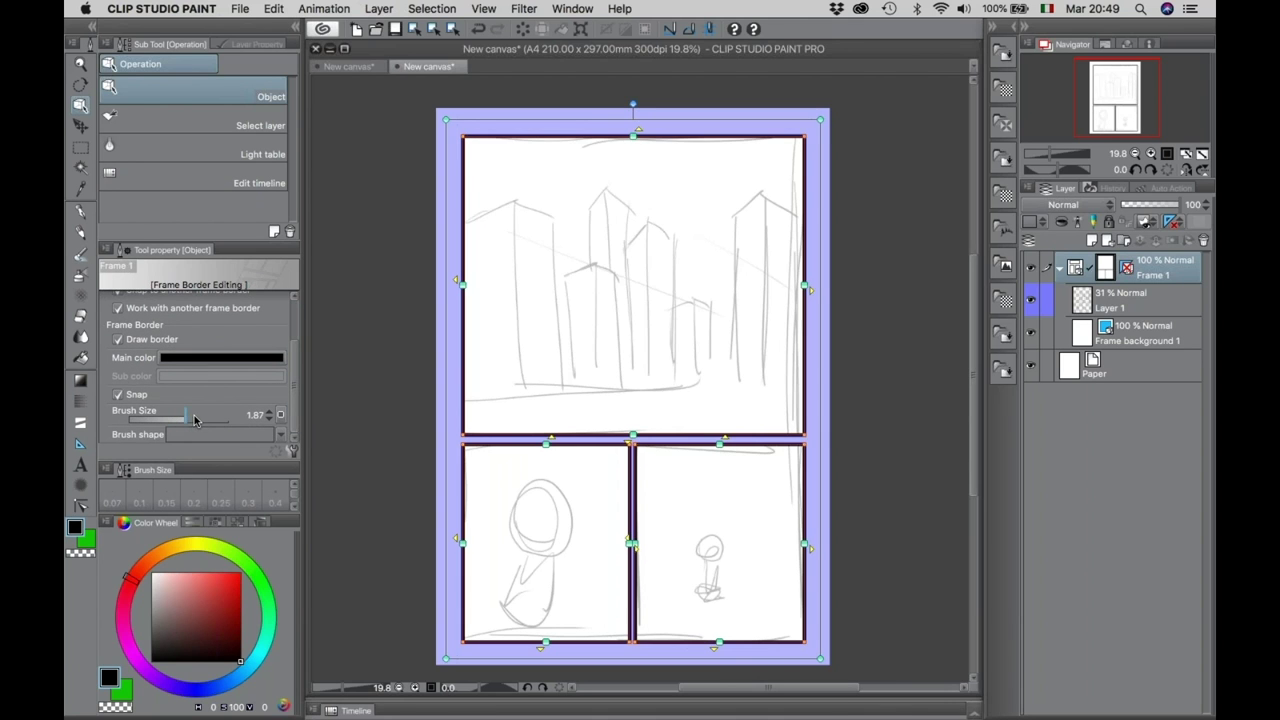
# Try recoloring all the panel borders to red, and undo both the color change and the earlier border thickening.
pyautogui.click(217, 358)
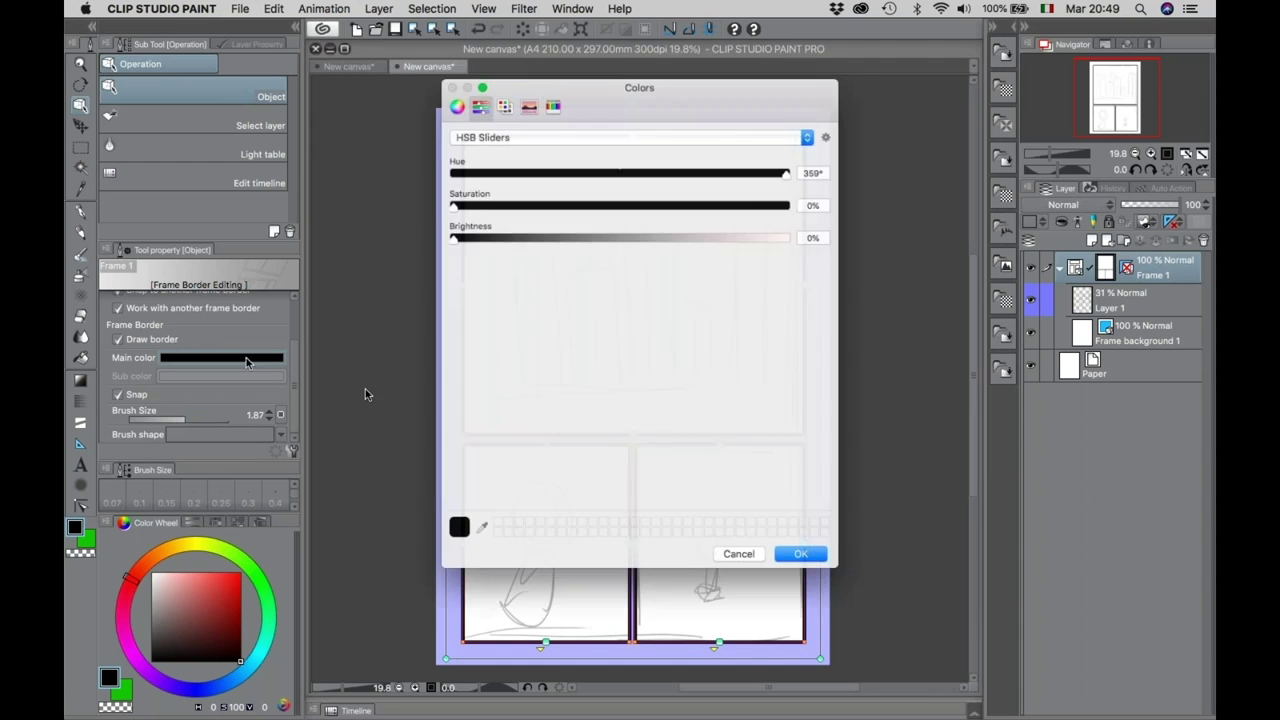
pyautogui.click(446, 93)
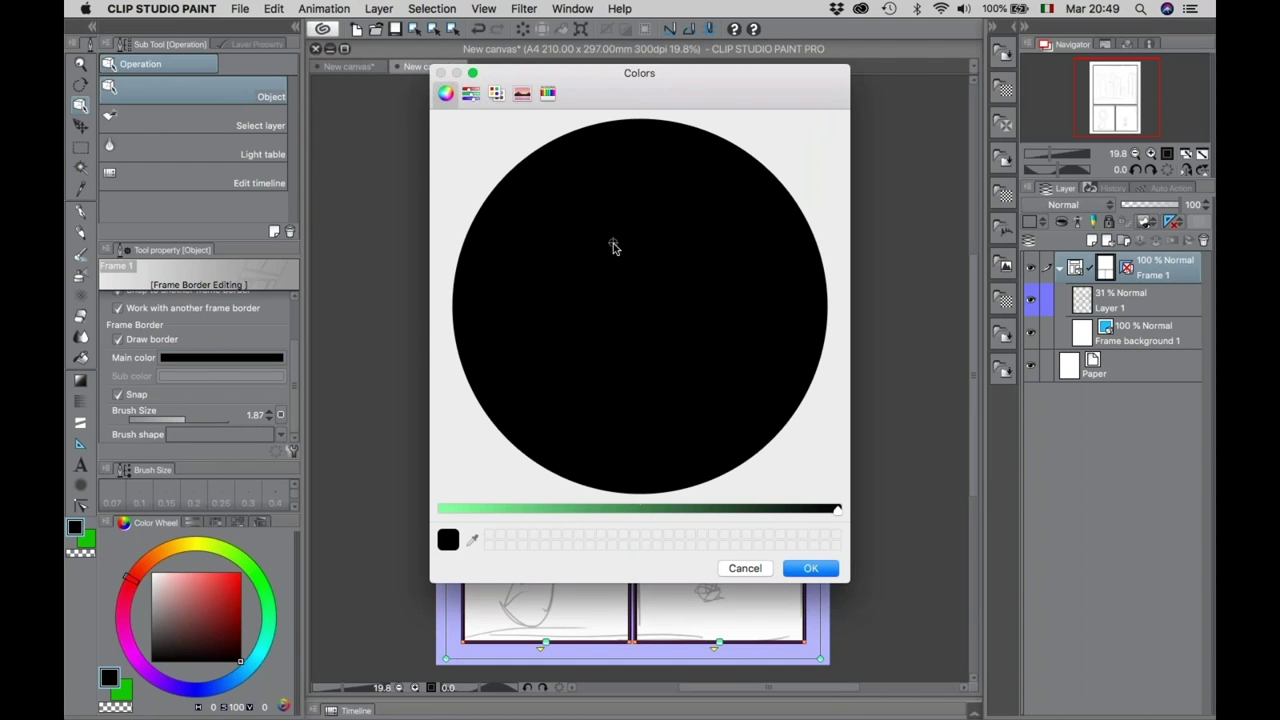
pyautogui.click(496, 93)
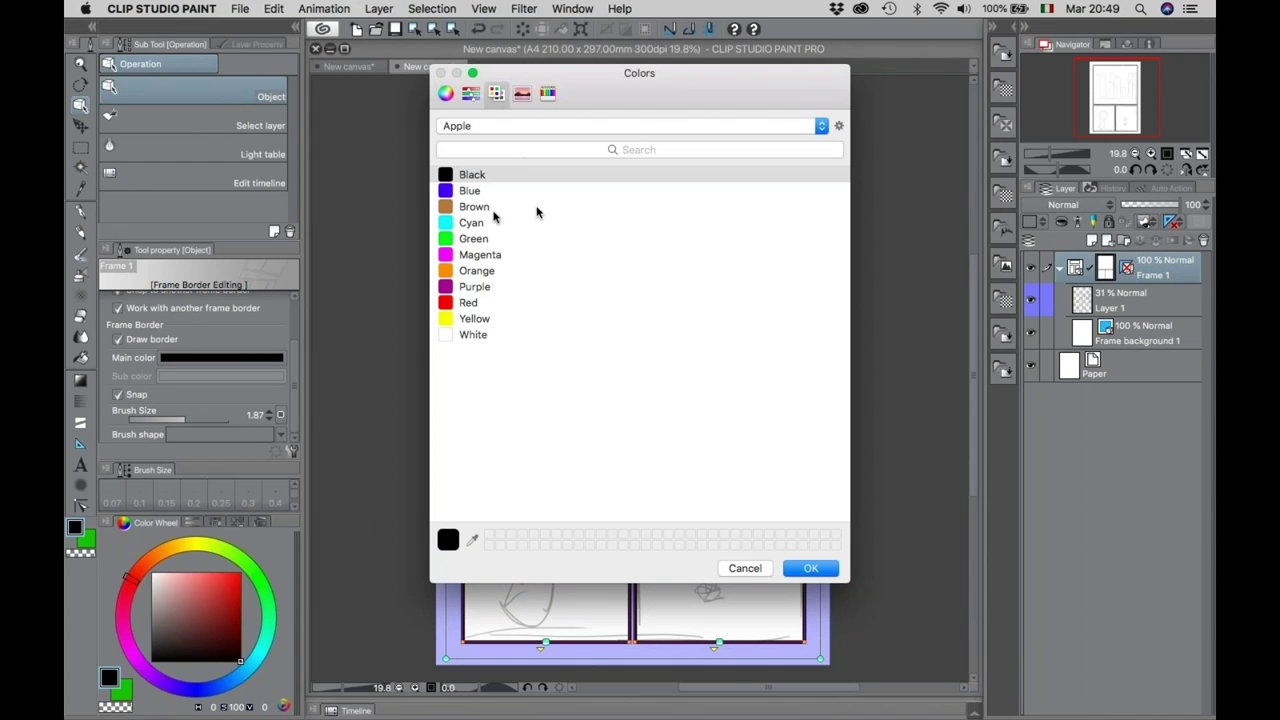
pyautogui.click(467, 303)
pyautogui.click(810, 568)
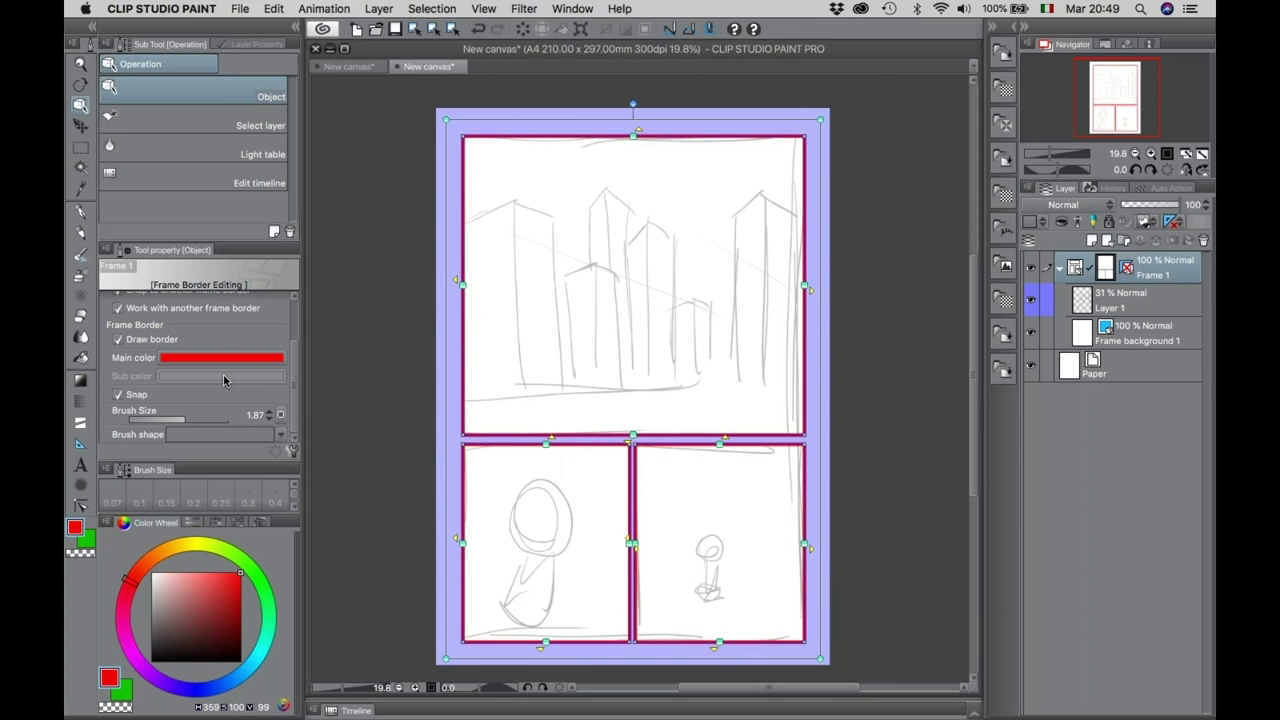
pyautogui.press('super+z')
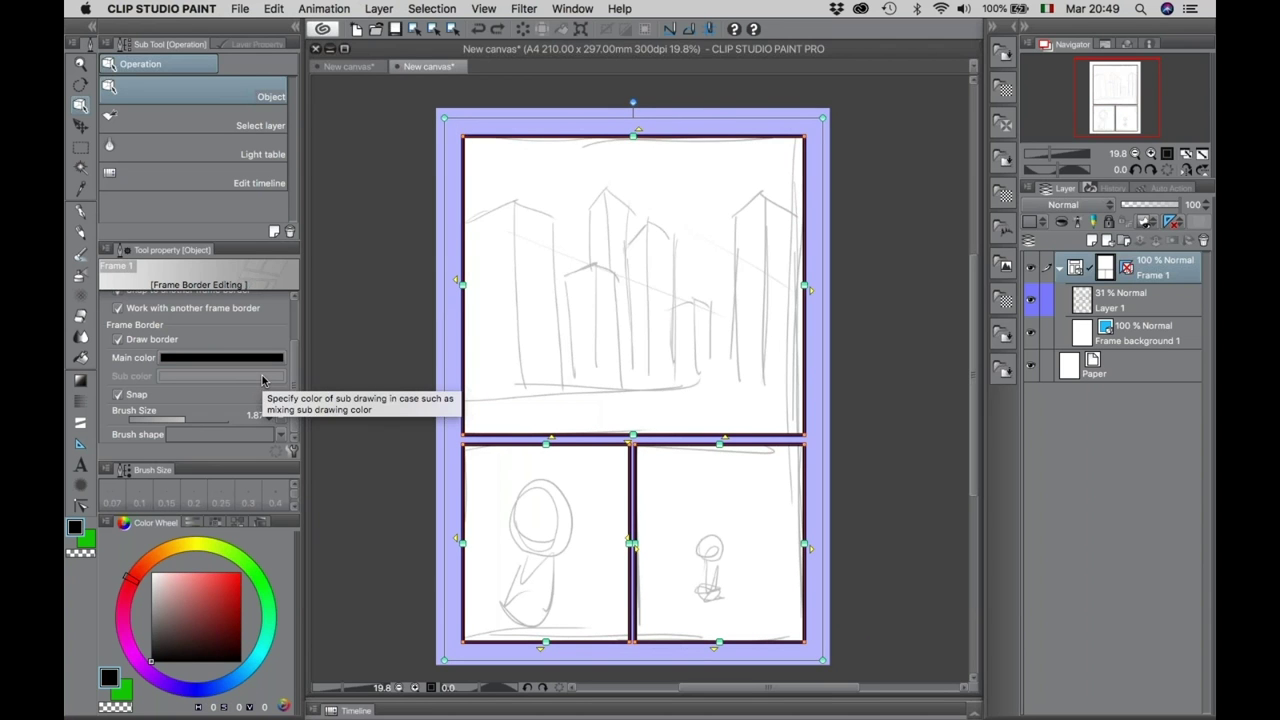
pyautogui.press('super+z')
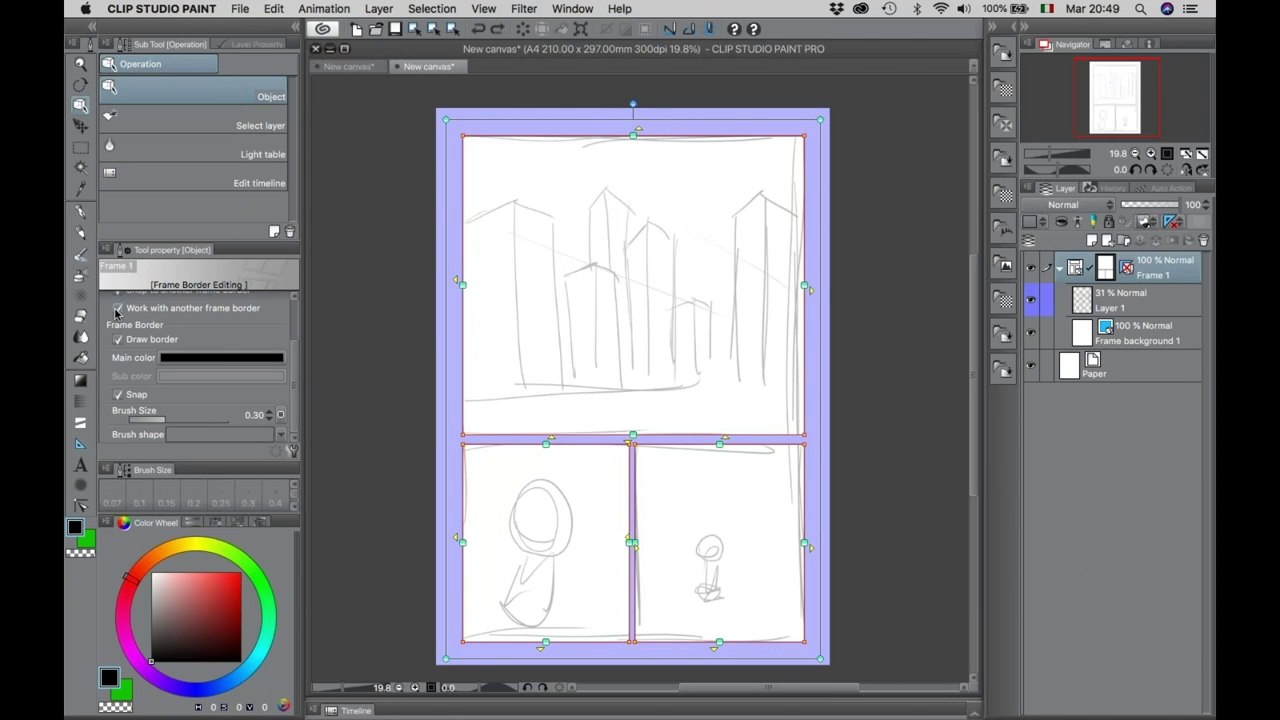
pyautogui.click(81, 424)
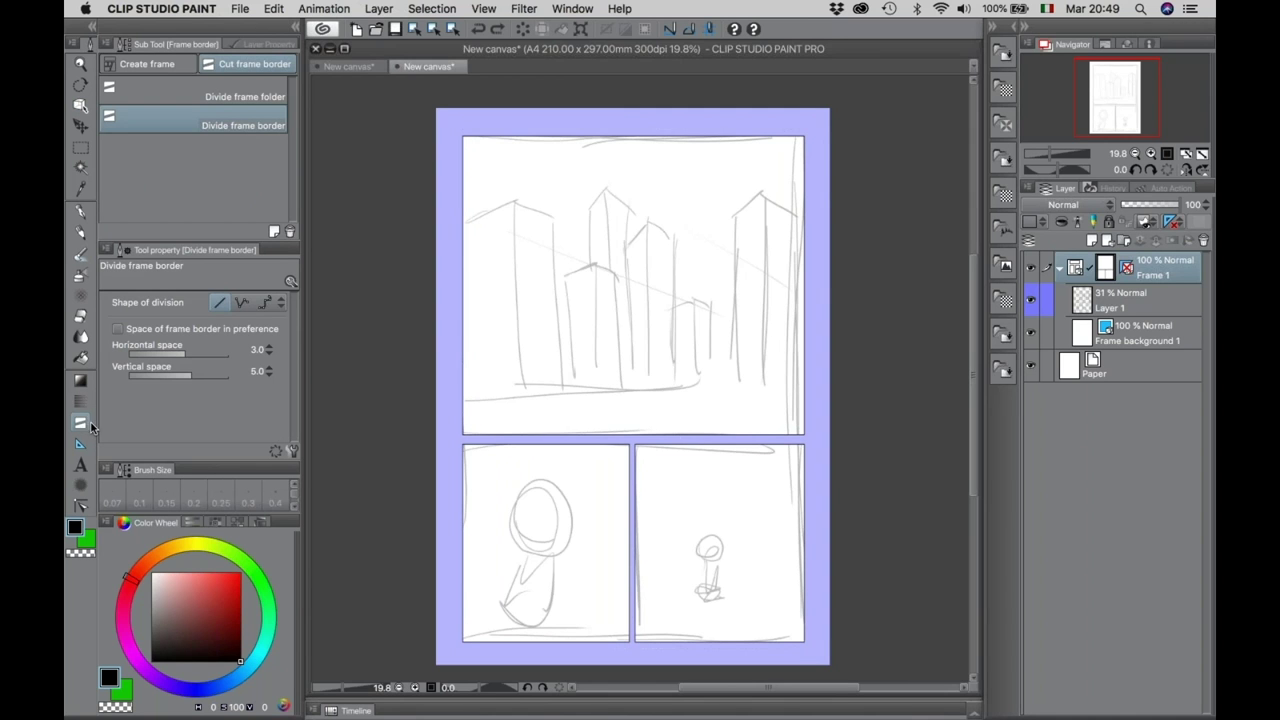
pyautogui.click(81, 443)
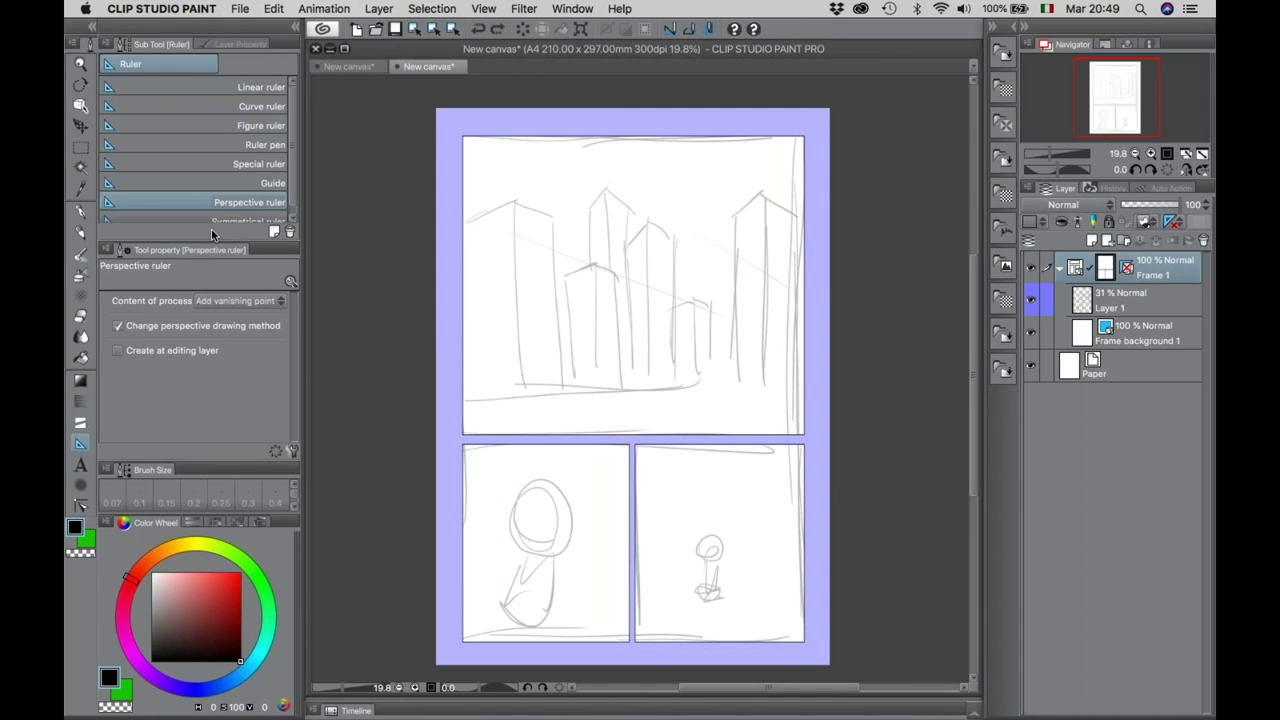
pyautogui.click(80, 424)
pyautogui.click(200, 92)
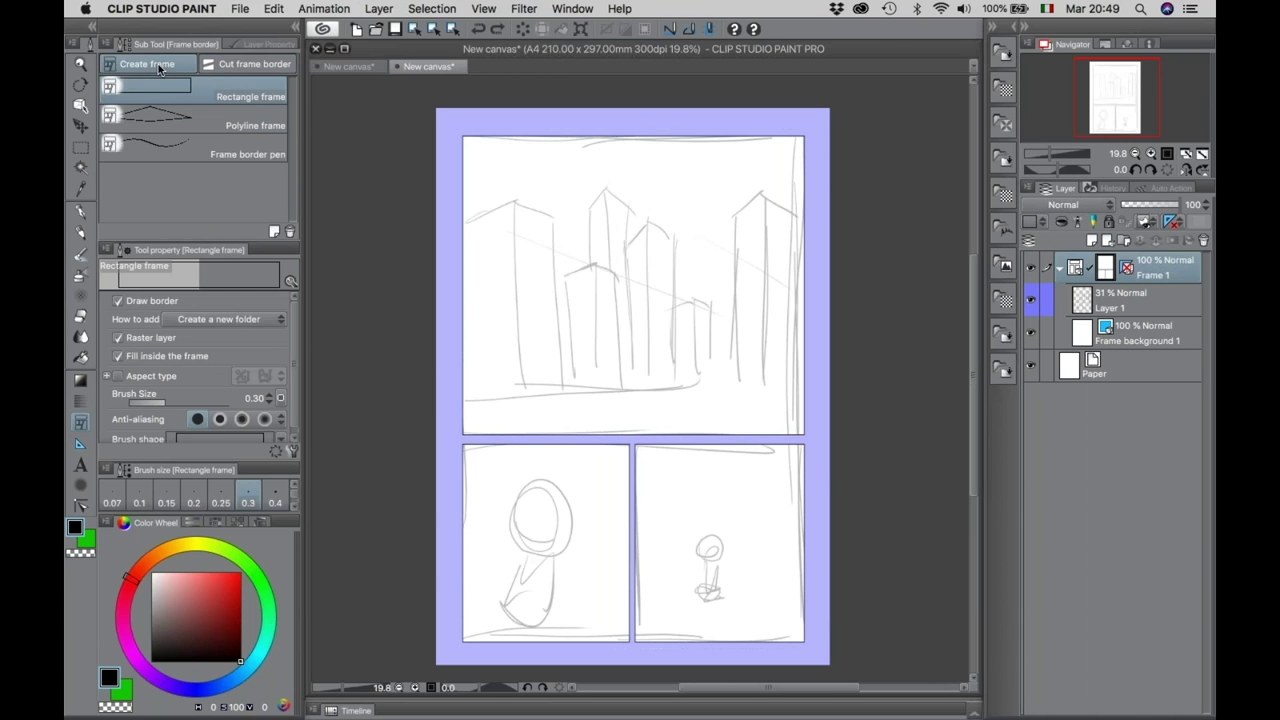
# Create a perspective ruler vanishing point on the horizon beyond the page's right edge, using guides along the sloping rooflines and the ground line.
pyautogui.click(81, 444)
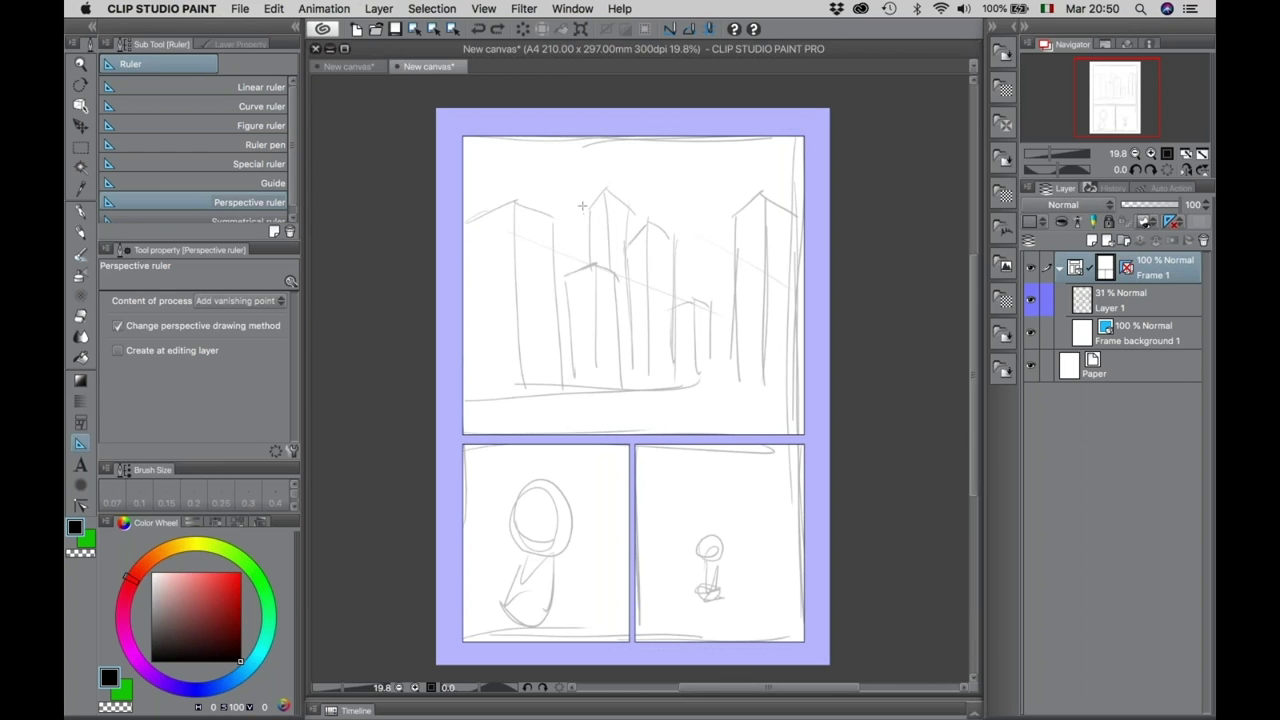
pyautogui.moveTo(598, 184); pyautogui.dragTo(765, 296)
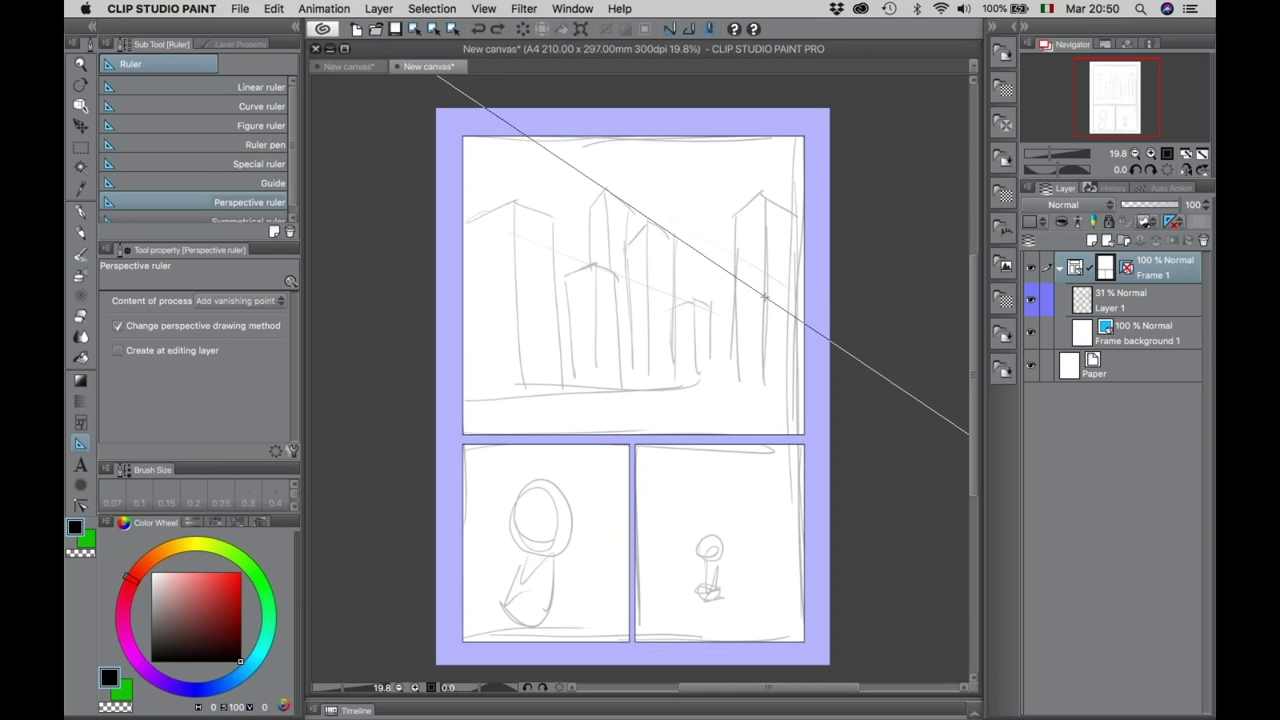
pyautogui.moveTo(850, 351); pyautogui.dragTo(880, 371)
pyautogui.moveTo(616, 391); pyautogui.dragTo(694, 388)
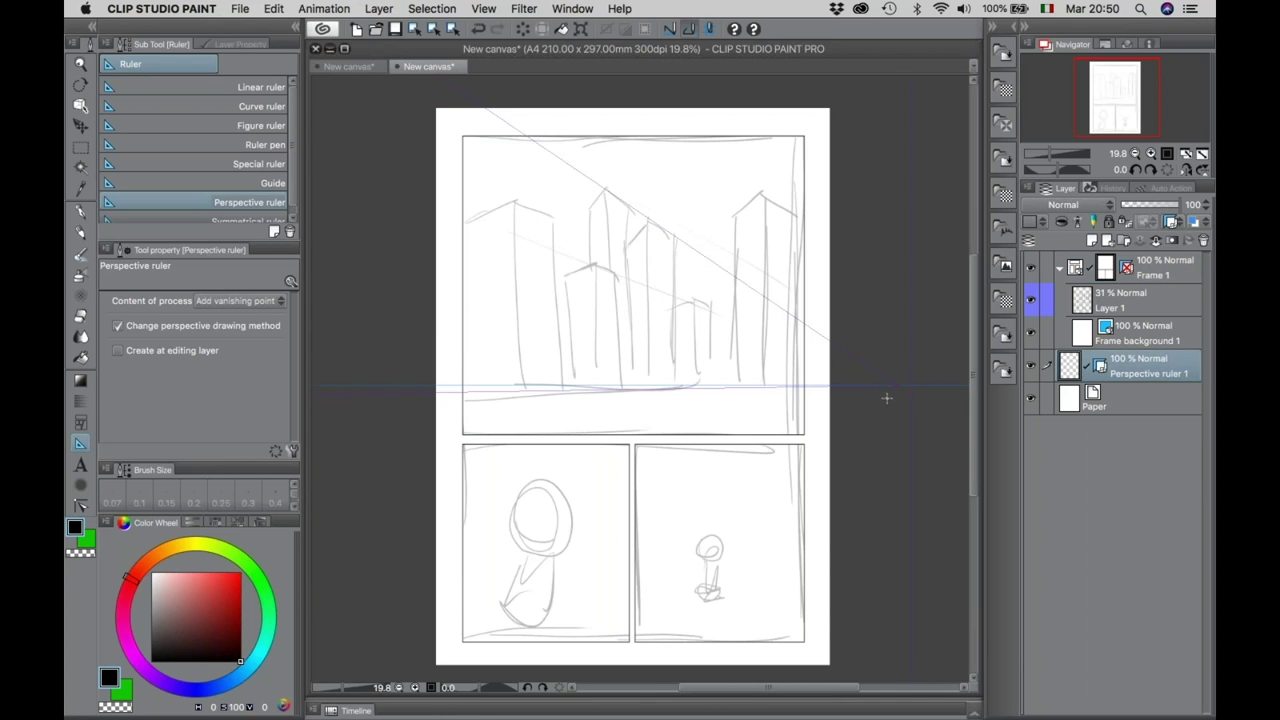
pyautogui.press('/')
pyautogui.click(928, 385)
pyautogui.click(928, 385)
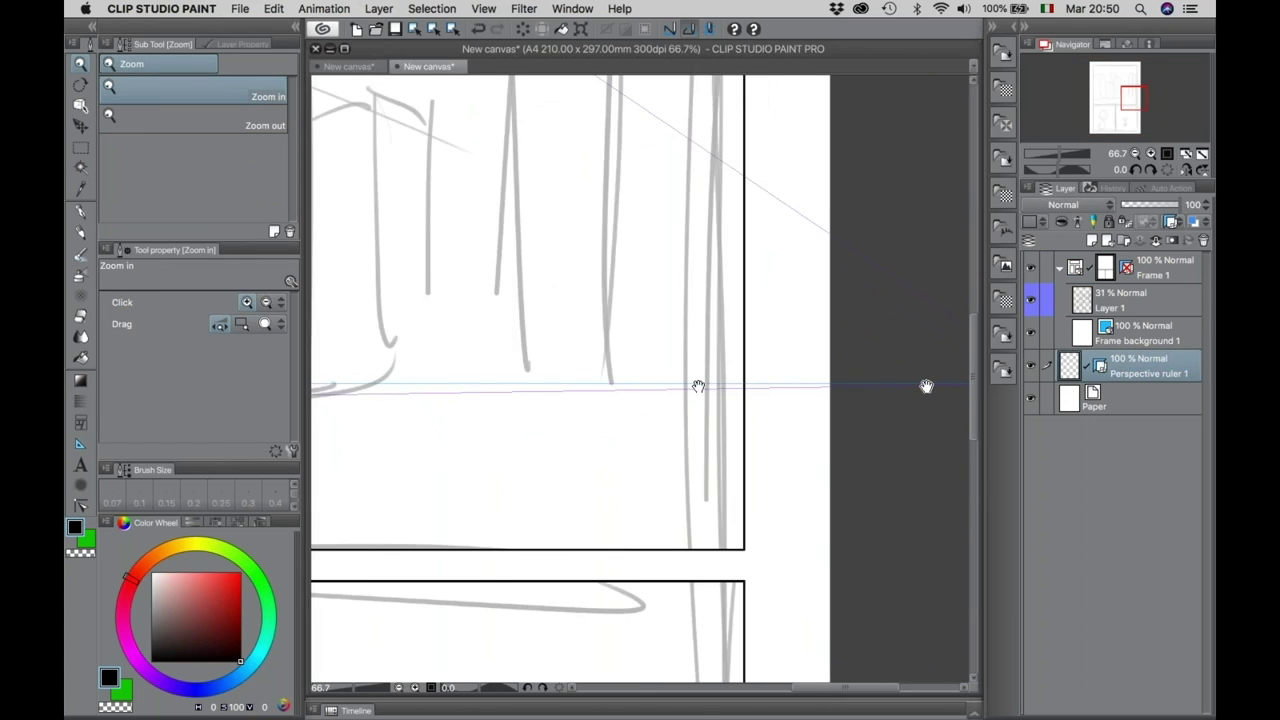
pyautogui.moveTo(928, 385); pyautogui.dragTo(565, 374)
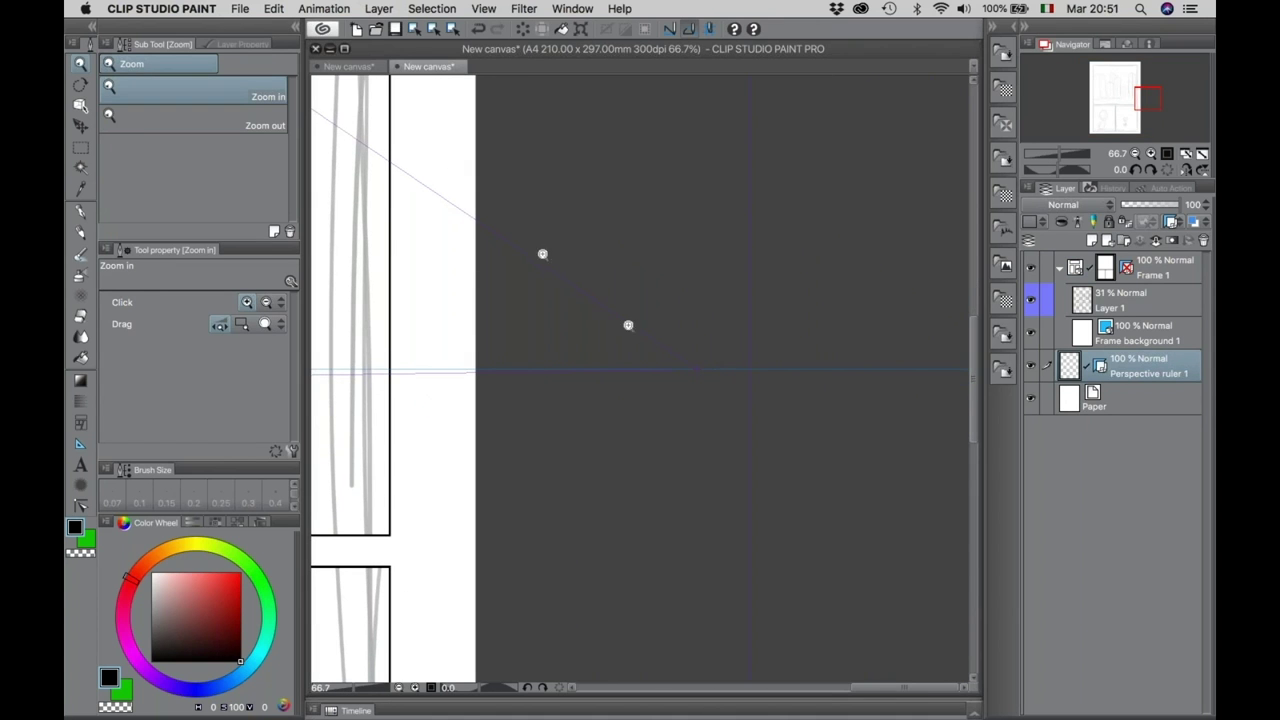
pyautogui.scroll(-8, 692, 388)
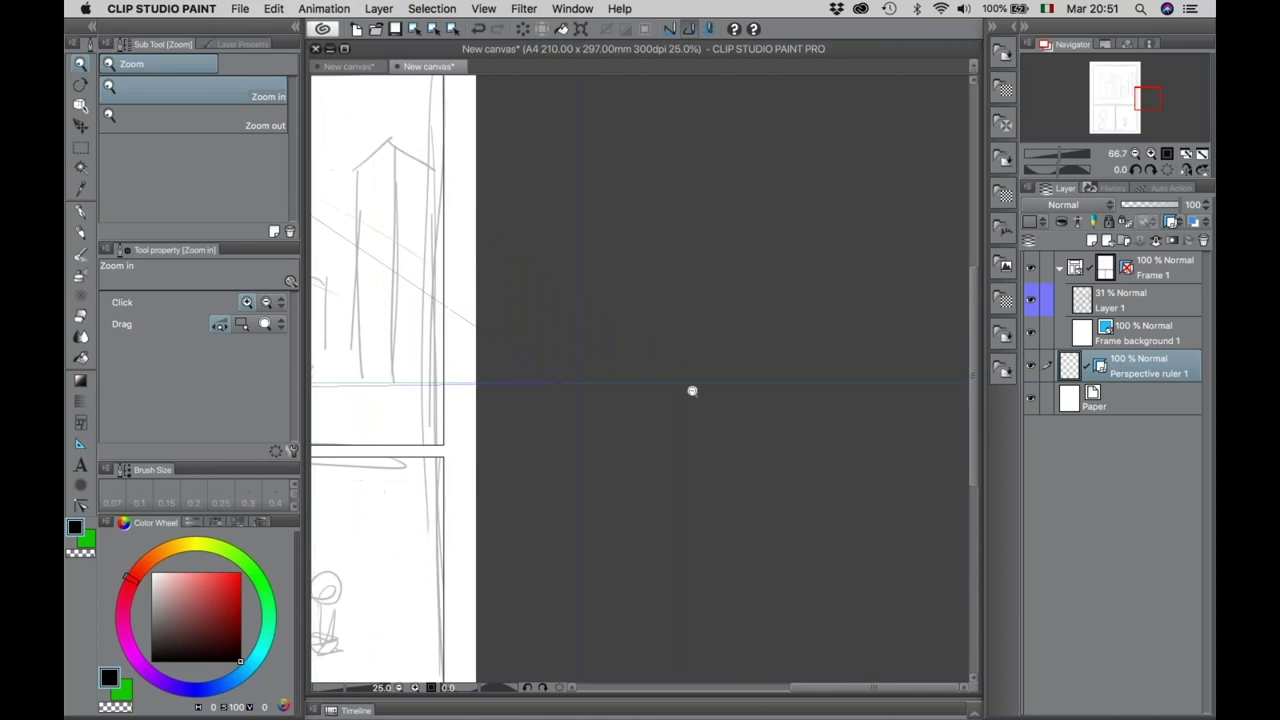
pyautogui.scroll(5, 420, 395)
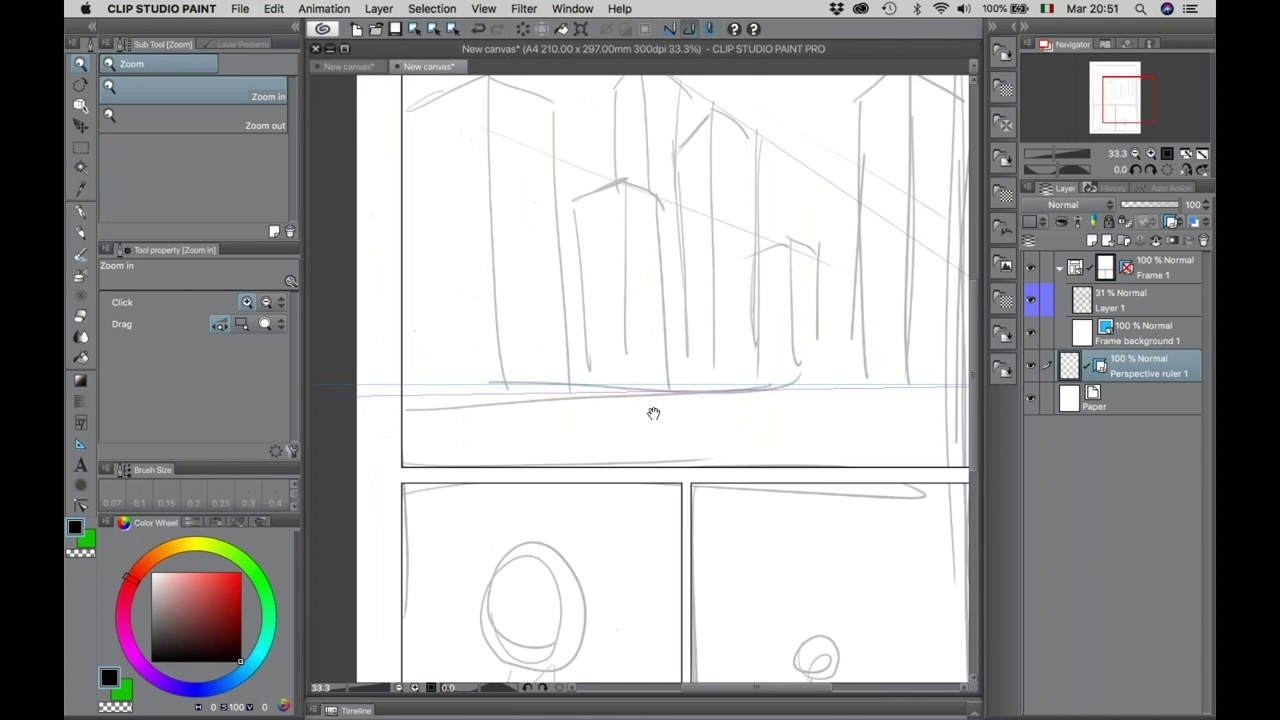
pyautogui.scroll(-1, 653, 413)
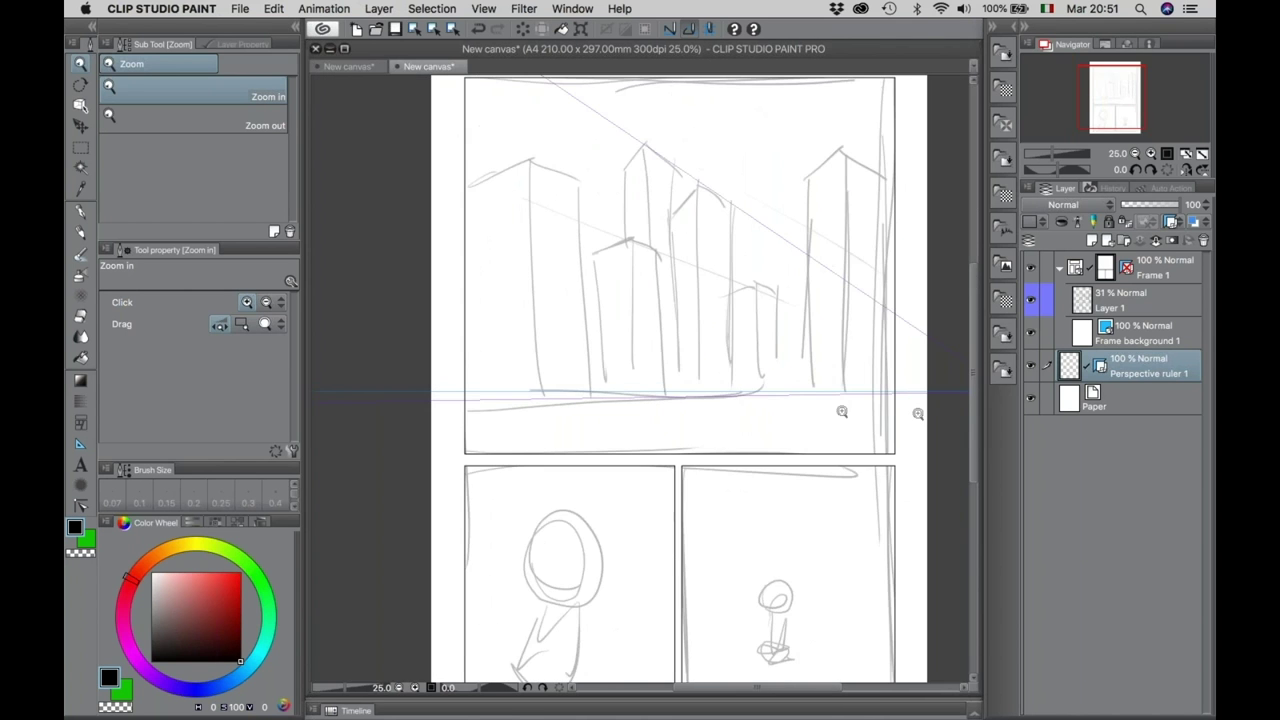
# Lower the opacity of the Layer 1 sketch to 8% and reselect the Perspective ruler 1 layer.
pyautogui.click(1100, 305)
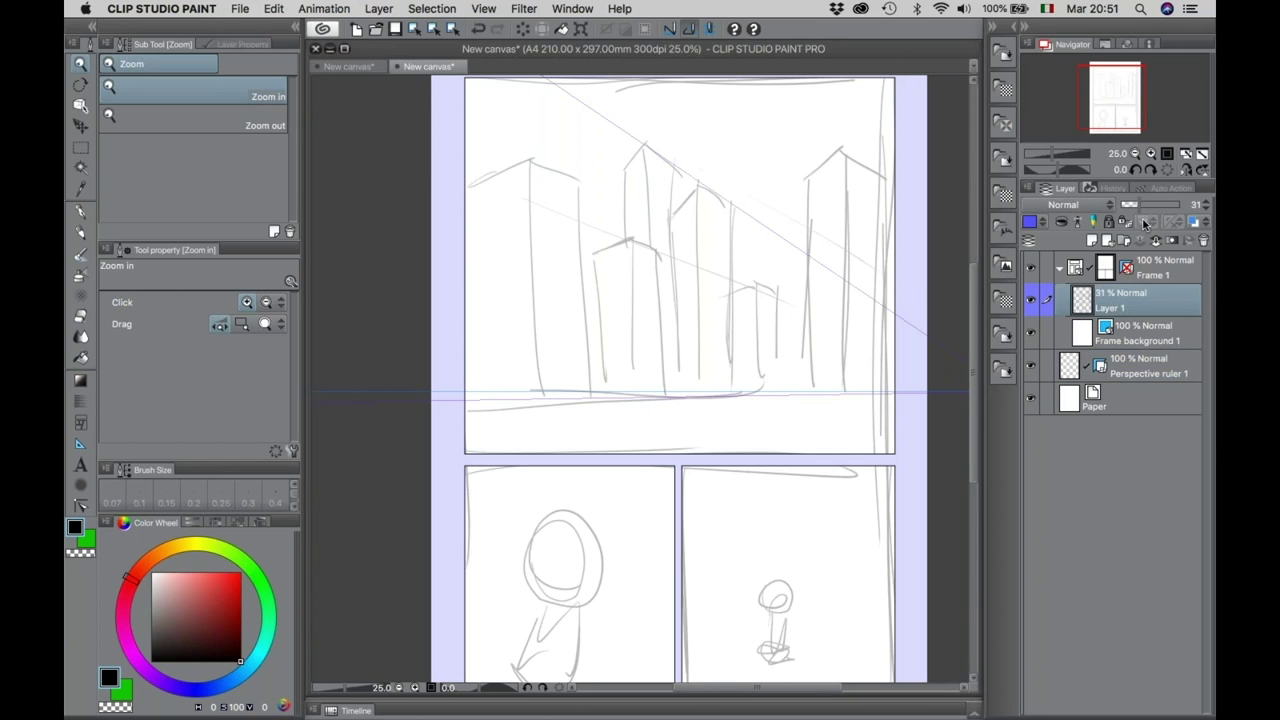
pyautogui.moveTo(1131, 205); pyautogui.dragTo(1127, 206)
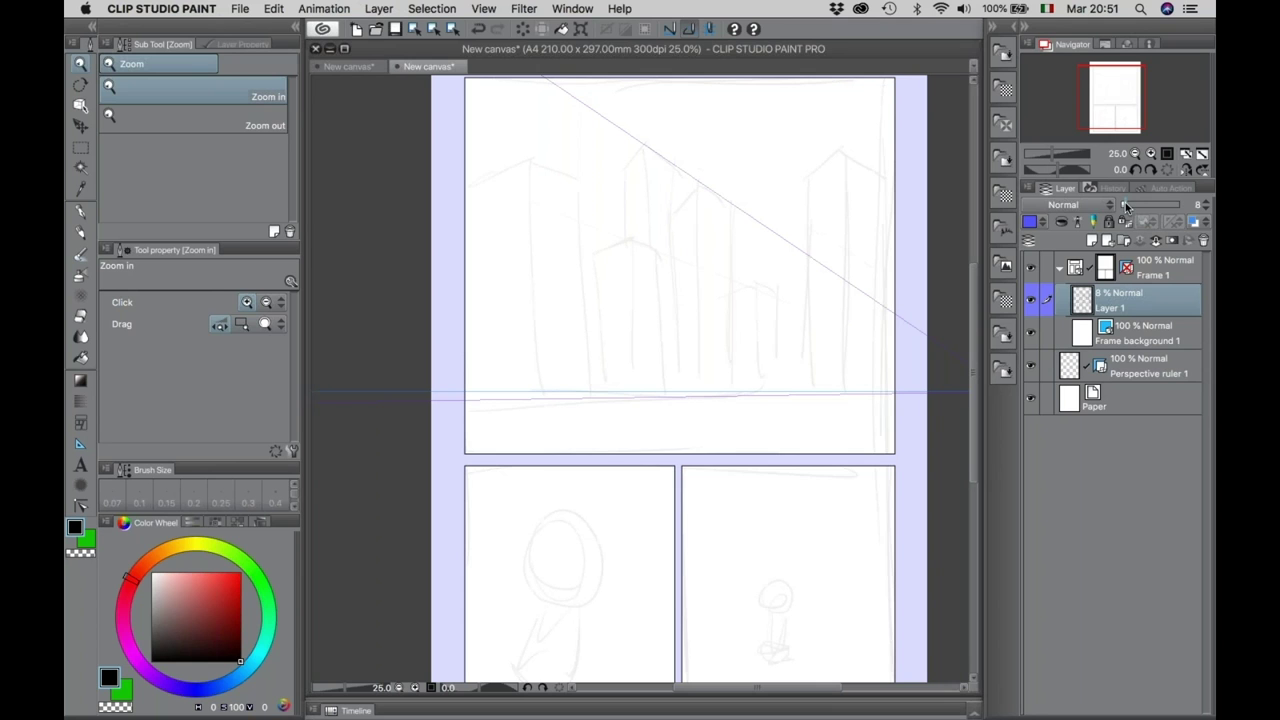
pyautogui.click(1072, 364)
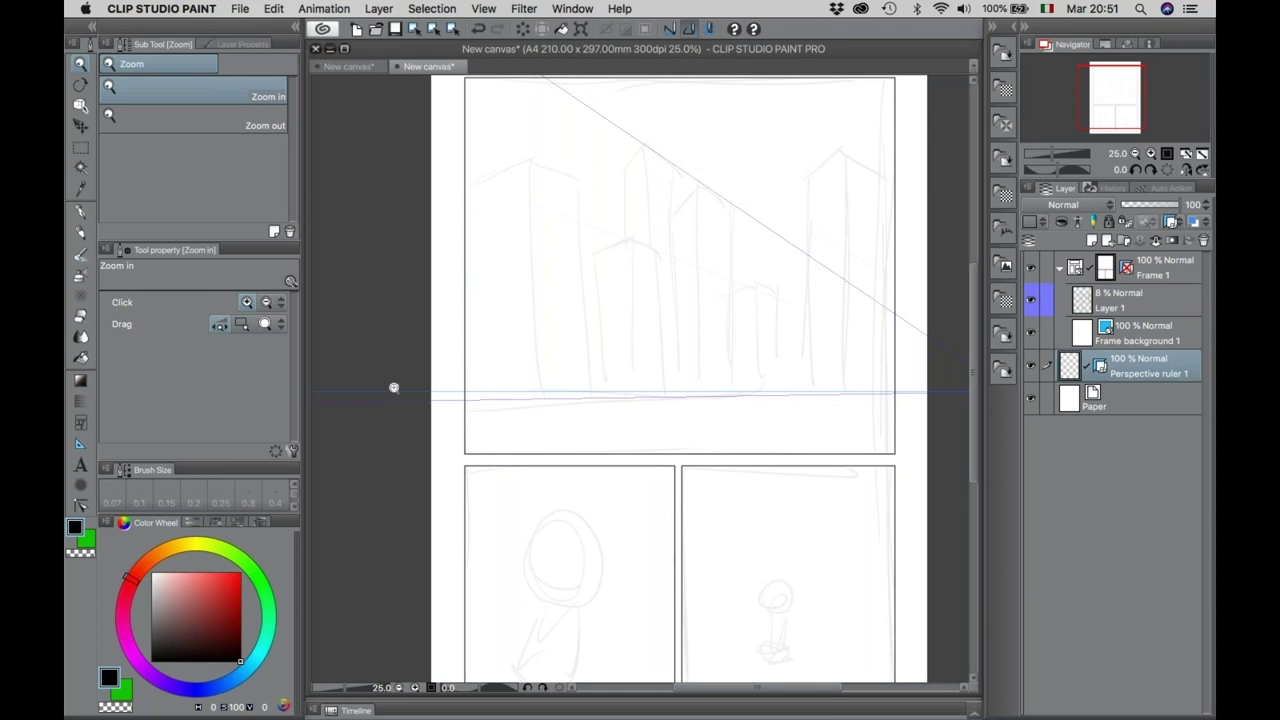
# Add a second vanishing point to the perspective ruler, beyond the page's left edge, using a rising roofline guide and a near-horizontal ground guide.
pyautogui.hscroll(3, 668, 410)
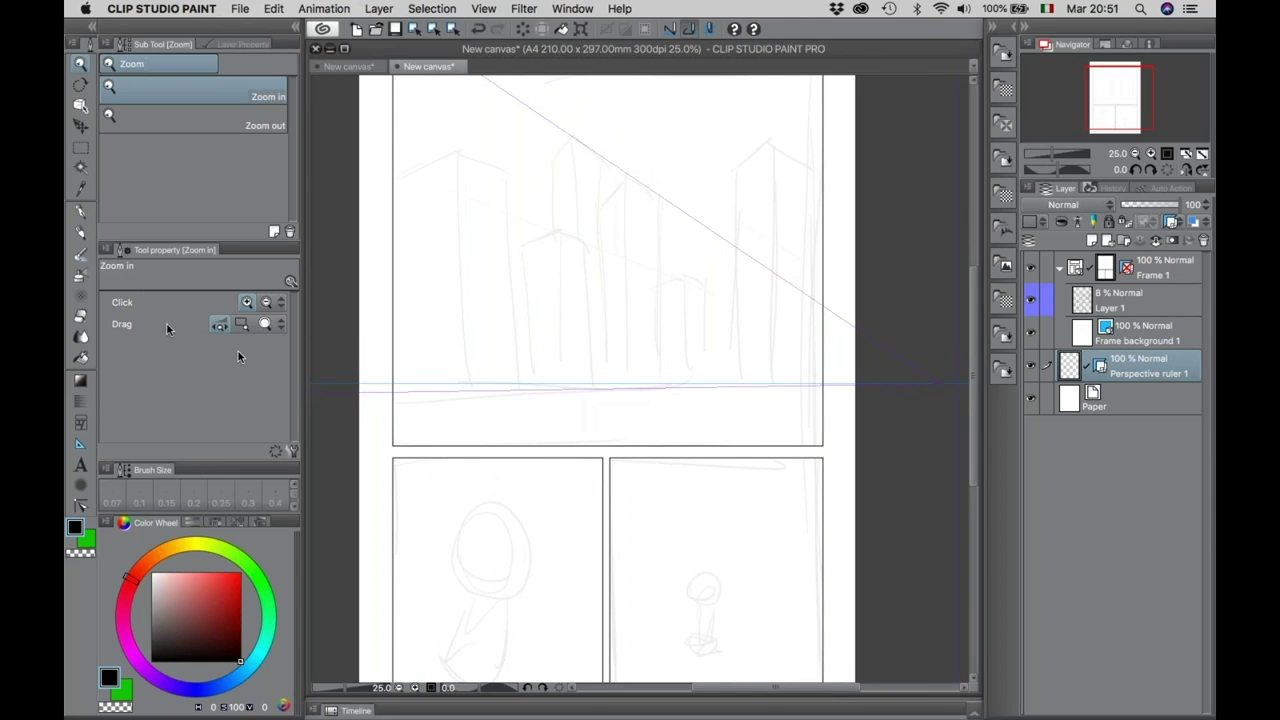
pyautogui.click(81, 444)
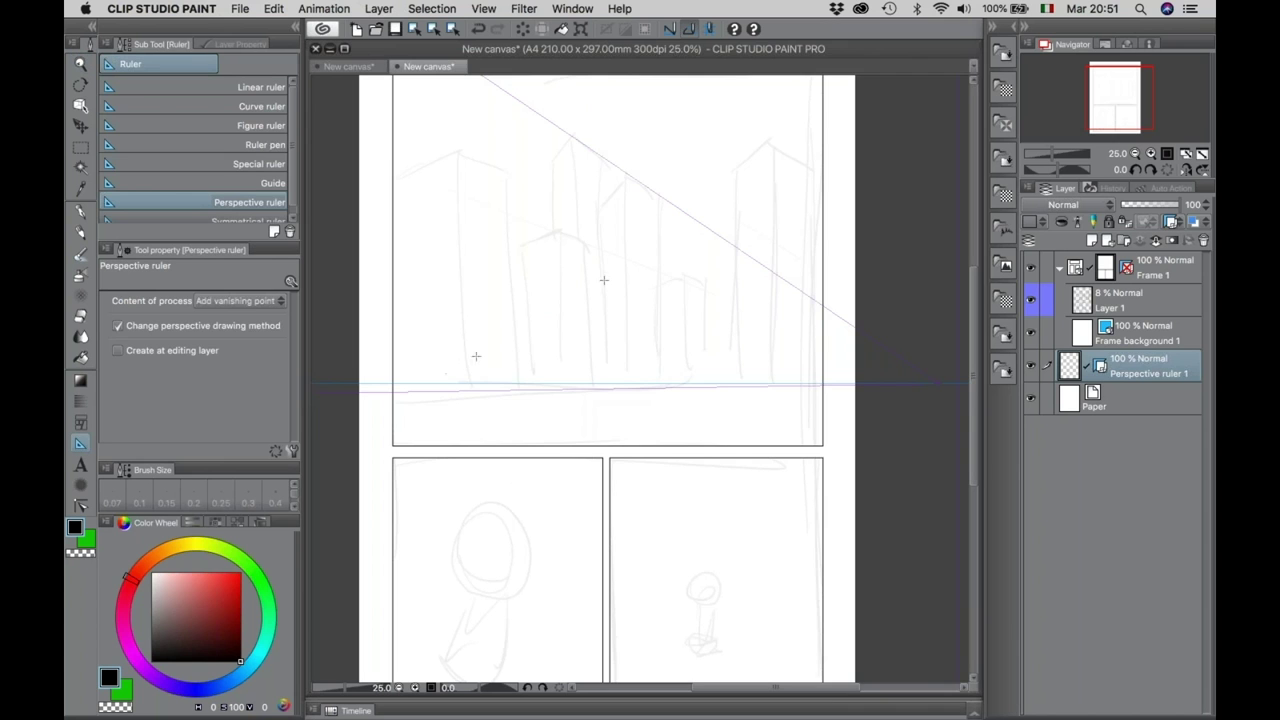
pyautogui.hscroll(-2, 577, 223)
pyautogui.hscroll(2, 500, 218)
pyautogui.scroll(1, 434, 214)
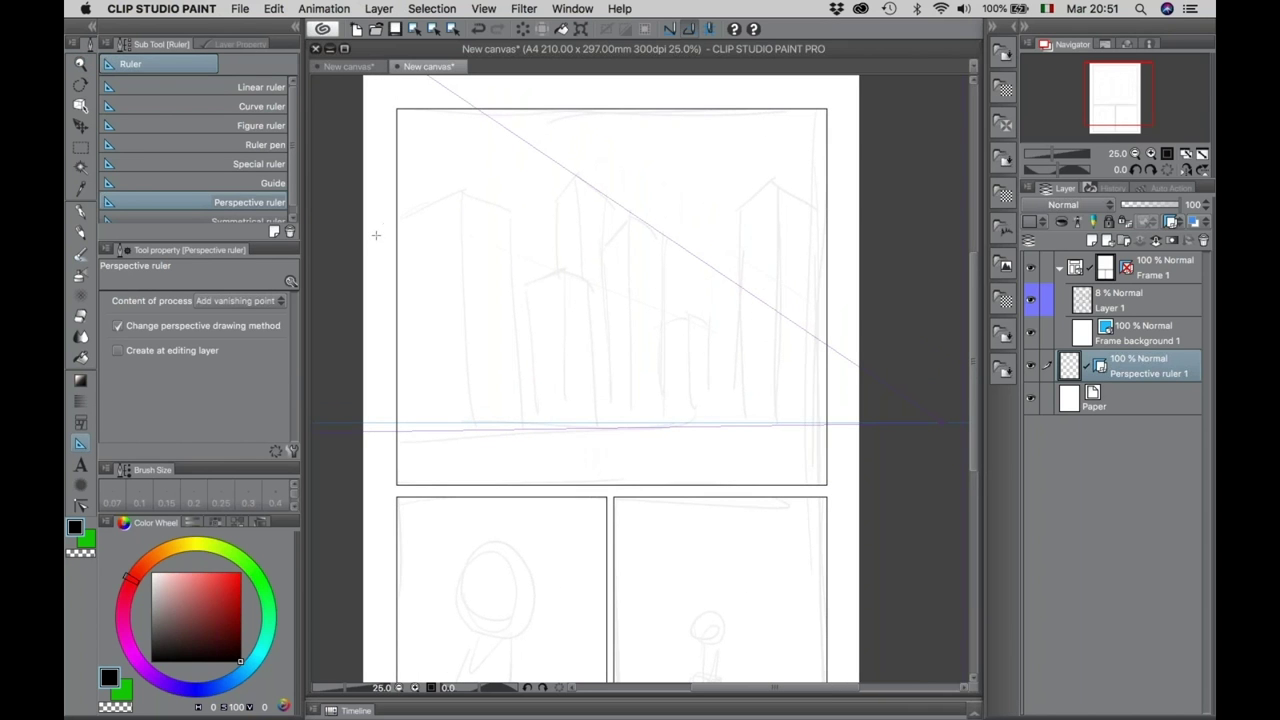
pyautogui.moveTo(374, 235); pyautogui.dragTo(555, 147)
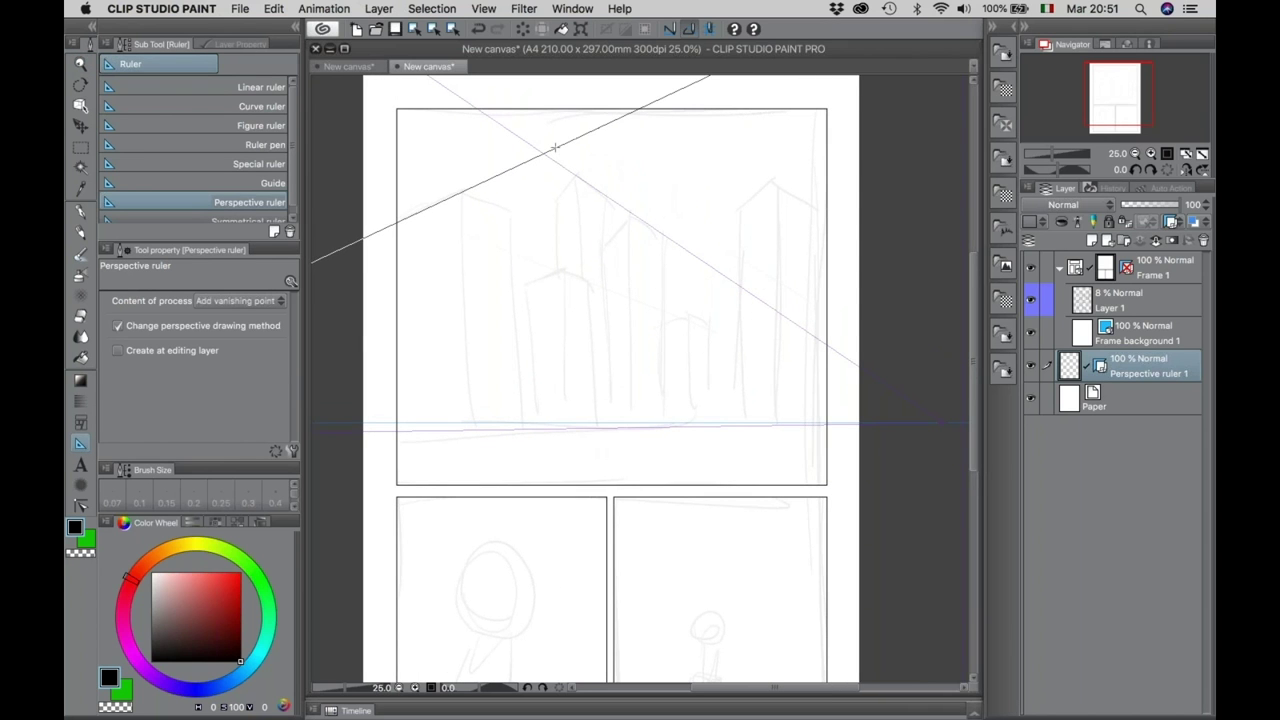
pyautogui.moveTo(429, 407); pyautogui.dragTo(830, 343)
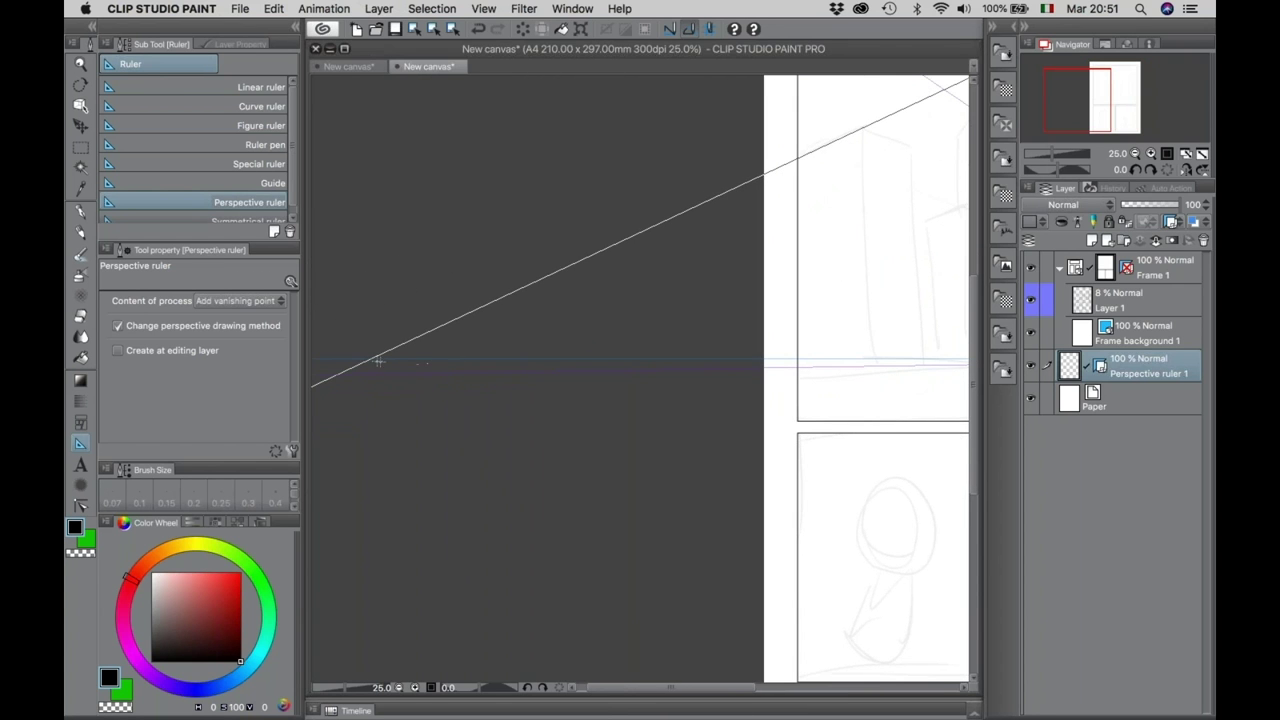
pyautogui.press('/')
pyautogui.keyDown('alt'); pyautogui.click(762, 440); pyautogui.keyUp('alt')
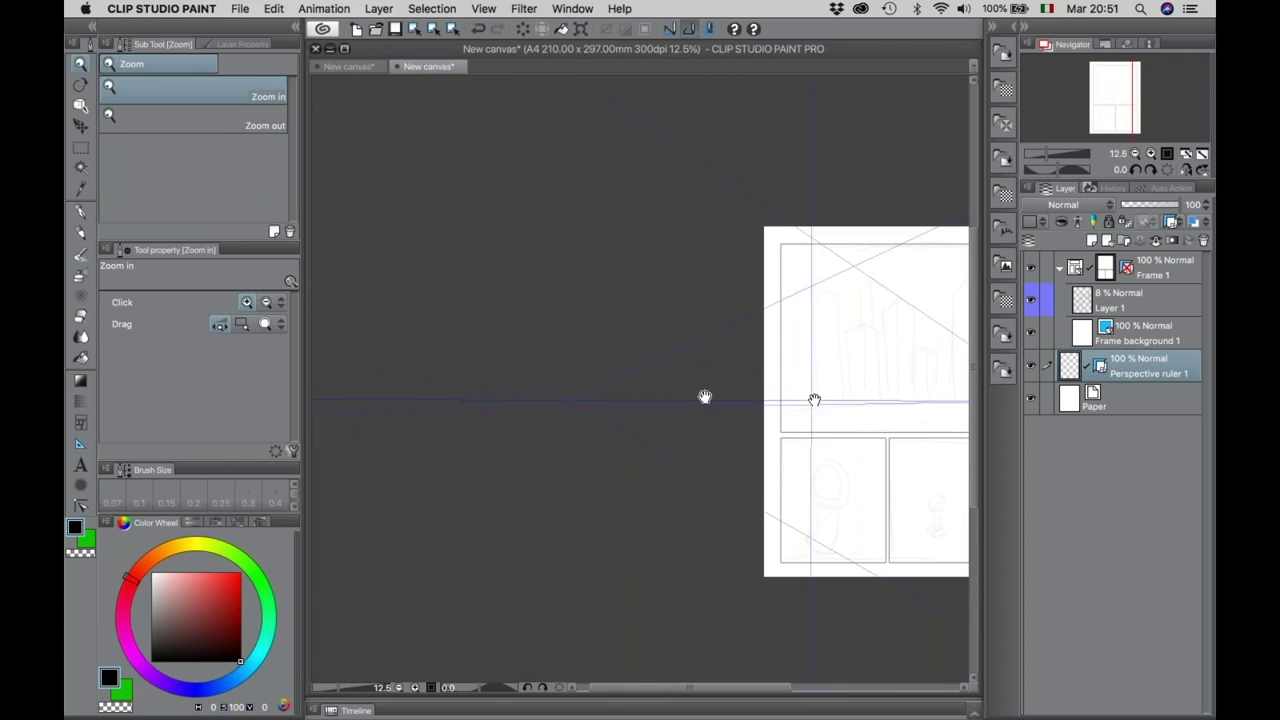
pyautogui.moveTo(814, 400); pyautogui.dragTo(509, 397)
pyautogui.click(577, 302)
pyautogui.moveTo(534, 291); pyautogui.dragTo(569, 291)
# Move the perspective ruler's guide lines out of the upper panel by their handles, keeping both vanishing points in place.
pyautogui.click(80, 106)
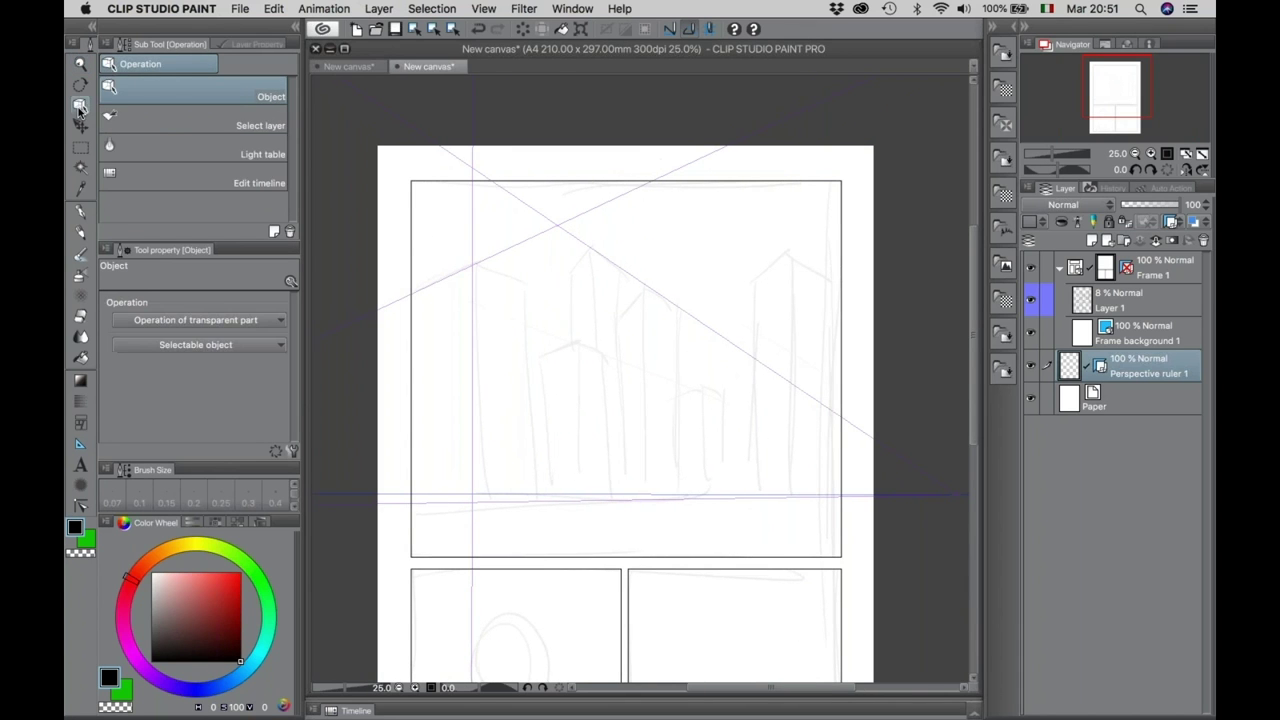
pyautogui.click(530, 244)
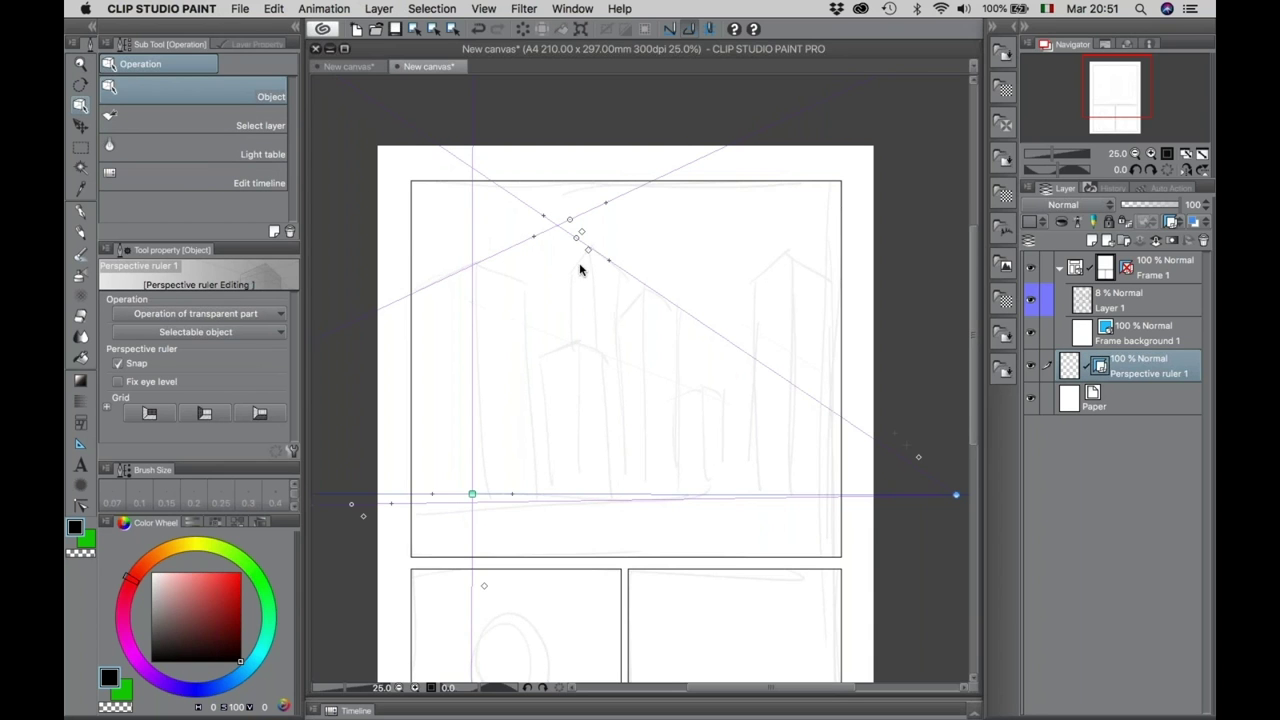
pyautogui.moveTo(572, 222); pyautogui.dragTo(471, 180)
pyautogui.moveTo(588, 248); pyautogui.dragTo(871, 160)
pyautogui.moveTo(355, 510); pyautogui.dragTo(826, 600)
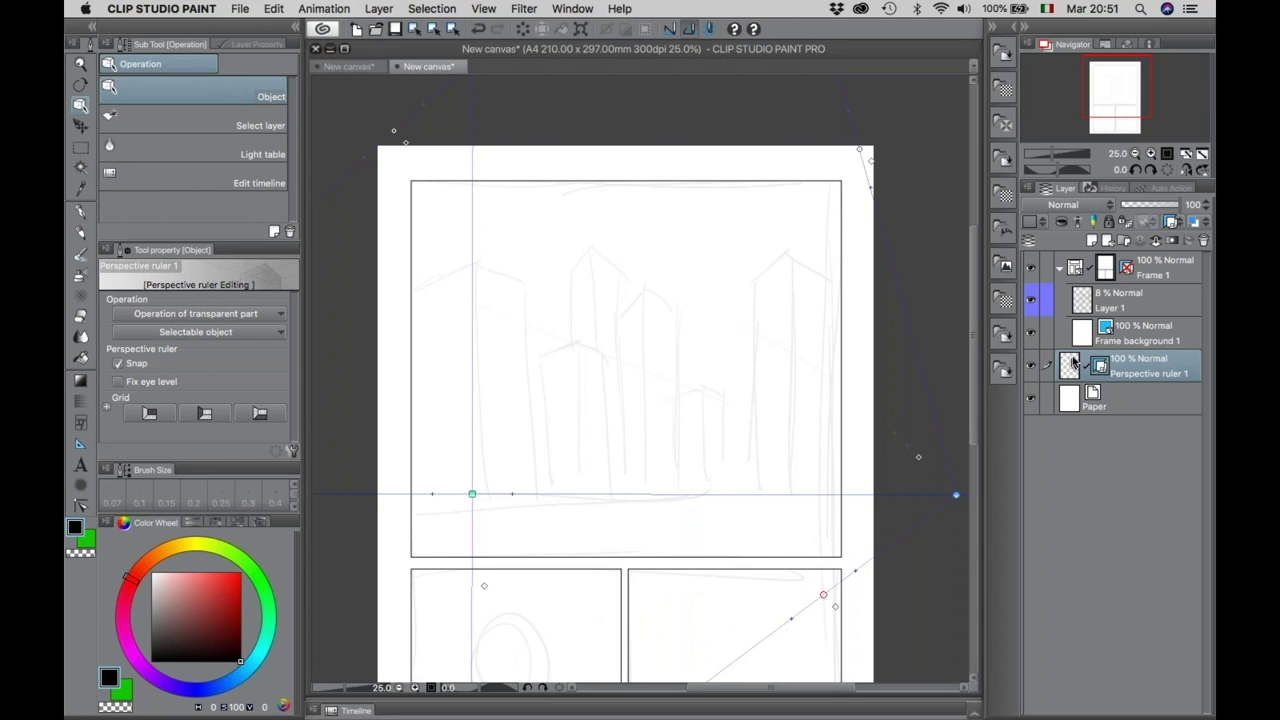
# Add a new layer above Layer 1 inside the Frame 1 folder and choose the Darker pencil.
pyautogui.click(1094, 306)
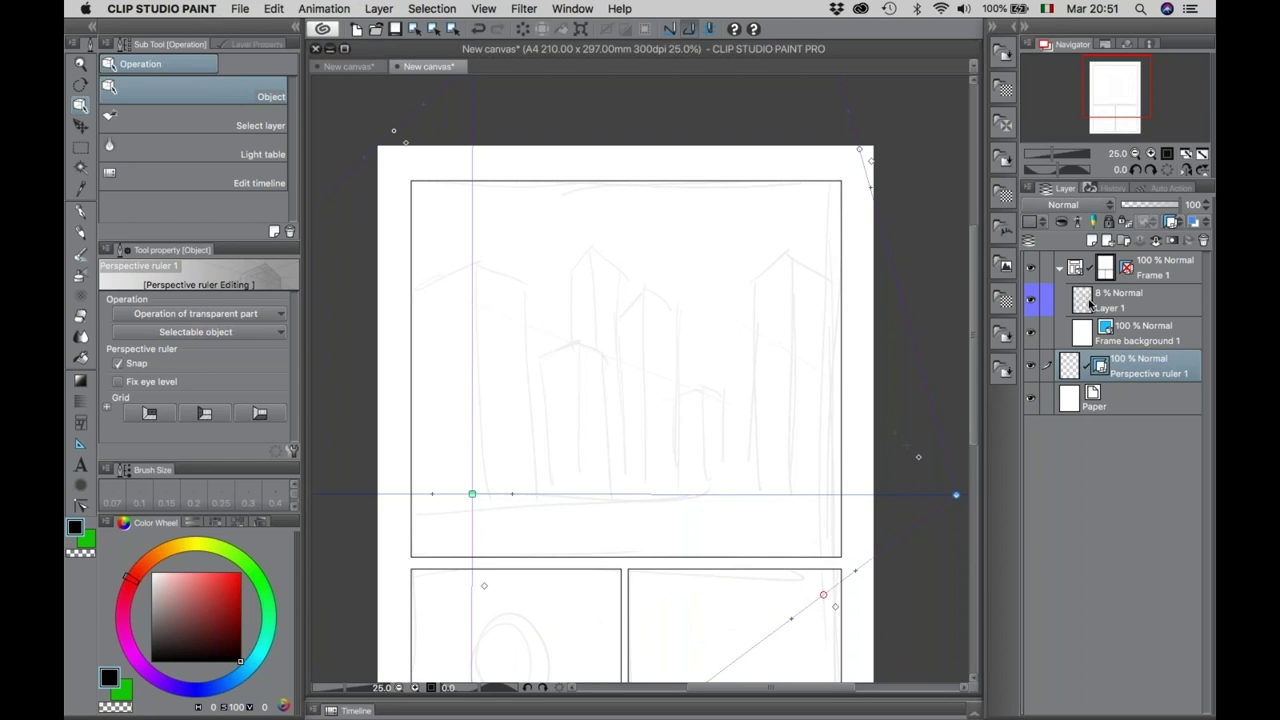
pyautogui.click(1093, 241)
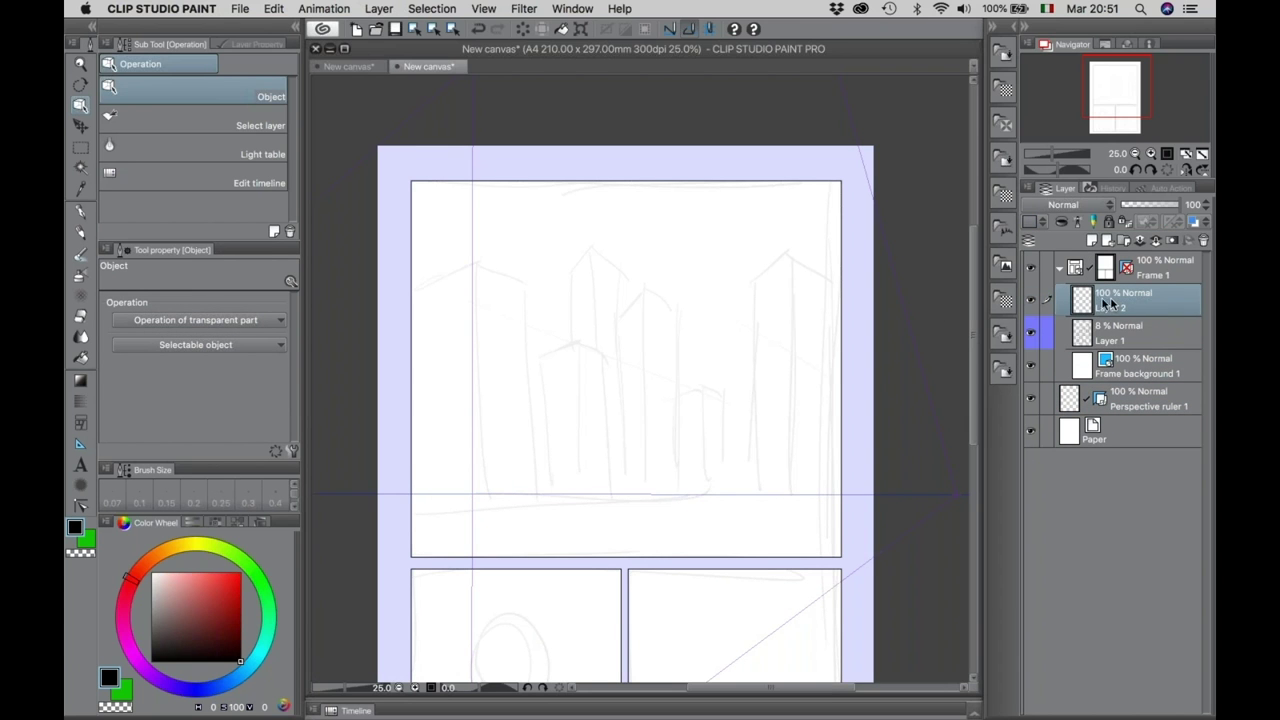
pyautogui.click(81, 232)
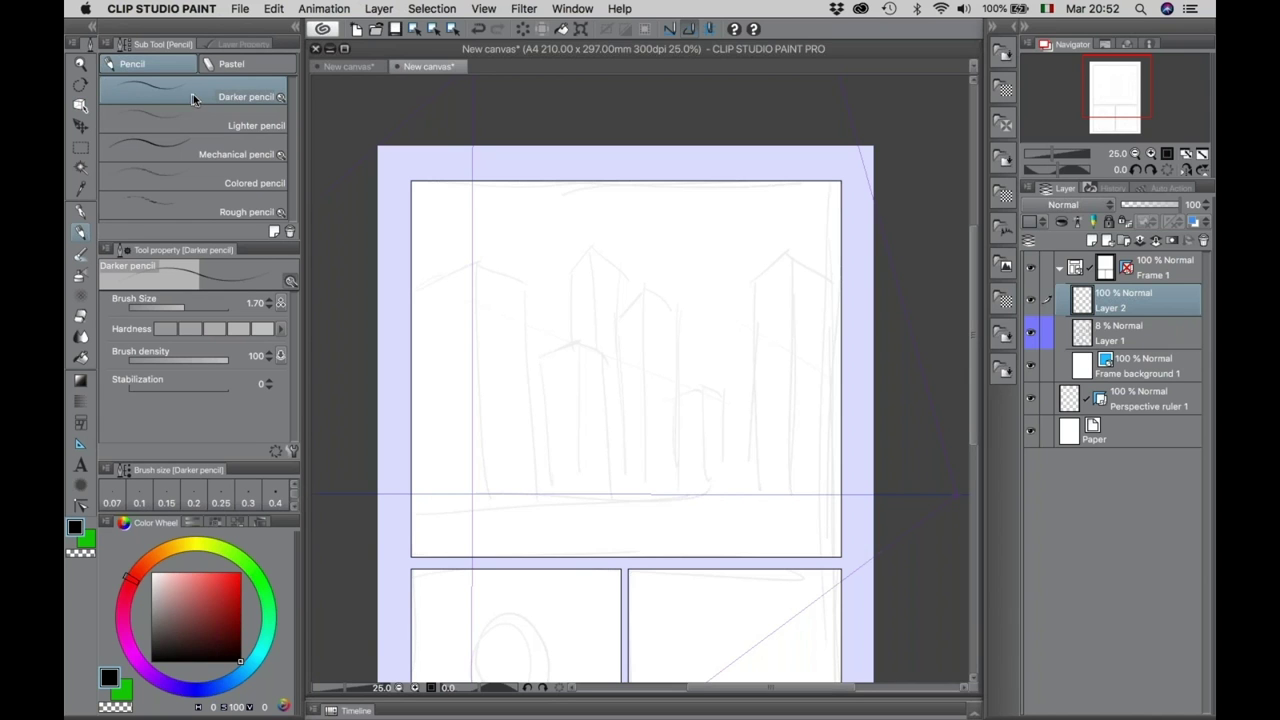
# Pencil test lines across the upper panel on Layer 2, snapping them toward the vanishing point to the right of the page.
pyautogui.moveTo(491, 233); pyautogui.dragTo(714, 355)
pyautogui.moveTo(545, 228); pyautogui.dragTo(714, 338)
pyautogui.moveTo(576, 210); pyautogui.dragTo(738, 332)
pyautogui.moveTo(646, 222)
pyautogui.mouseDown()
pyautogui.moveTo(736, 303)
pyautogui.moveTo(767, 302)
pyautogui.mouseUp()
pyautogui.moveTo(701, 198); pyautogui.dragTo(782, 295)
pyautogui.moveTo(723, 195); pyautogui.dragTo(802, 296)
pyautogui.moveTo(765, 222)
pyautogui.mouseDown()
pyautogui.moveTo(829, 313)
pyautogui.moveTo(830, 297)
pyautogui.mouseUp()
pyautogui.moveTo(833, 274); pyautogui.dragTo(842, 302)
pyautogui.moveTo(542, 323); pyautogui.dragTo(790, 426)
pyautogui.moveTo(510, 369); pyautogui.dragTo(781, 444)
pyautogui.moveTo(543, 430); pyautogui.dragTo(804, 471)
pyautogui.moveTo(588, 494); pyautogui.dragTo(830, 493)
pyautogui.moveTo(636, 520); pyautogui.dragTo(794, 508)
# Pencil a second set of test lines across the upper panel on Layer 2, snapping toward the vanishing point left of the page.
pyautogui.moveTo(613, 182); pyautogui.dragTo(412, 281)
pyautogui.moveTo(627, 202); pyautogui.dragTo(420, 296)
pyautogui.moveTo(723, 193); pyautogui.dragTo(450, 303)
pyautogui.moveTo(769, 226); pyautogui.dragTo(475, 324)
pyautogui.moveTo(681, 314); pyautogui.dragTo(482, 364)
pyautogui.moveTo(727, 362); pyautogui.dragTo(483, 403)
pyautogui.moveTo(738, 411); pyautogui.dragTo(495, 437)
pyautogui.moveTo(743, 440); pyautogui.dragTo(505, 457)
pyautogui.moveTo(624, 458); pyautogui.dragTo(508, 464)
pyautogui.moveTo(662, 482); pyautogui.dragTo(510, 476)
pyautogui.moveTo(613, 535); pyautogui.dragTo(498, 527)
pyautogui.moveTo(540, 526); pyautogui.dragTo(478, 521)
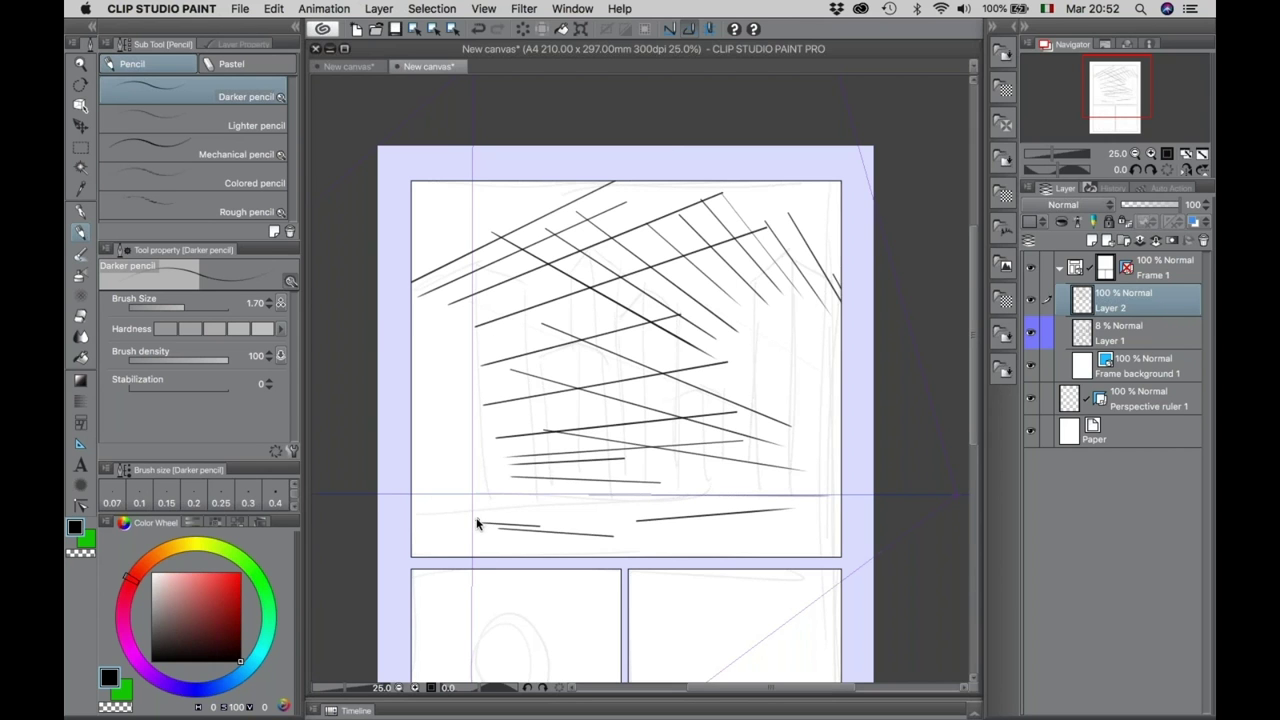
# Undo the pencil test lines on Layer 2 that run toward the vanishing point left of the page.
pyautogui.press('super+z')
pyautogui.press('super+z')
pyautogui.press('super+z')
pyautogui.press('super+z')
pyautogui.press('super+z')
pyautogui.press('super+z')
pyautogui.press('super+z')
pyautogui.press('super+z')
pyautogui.press('super+z')
pyautogui.press('super+z')
pyautogui.press('super+z')
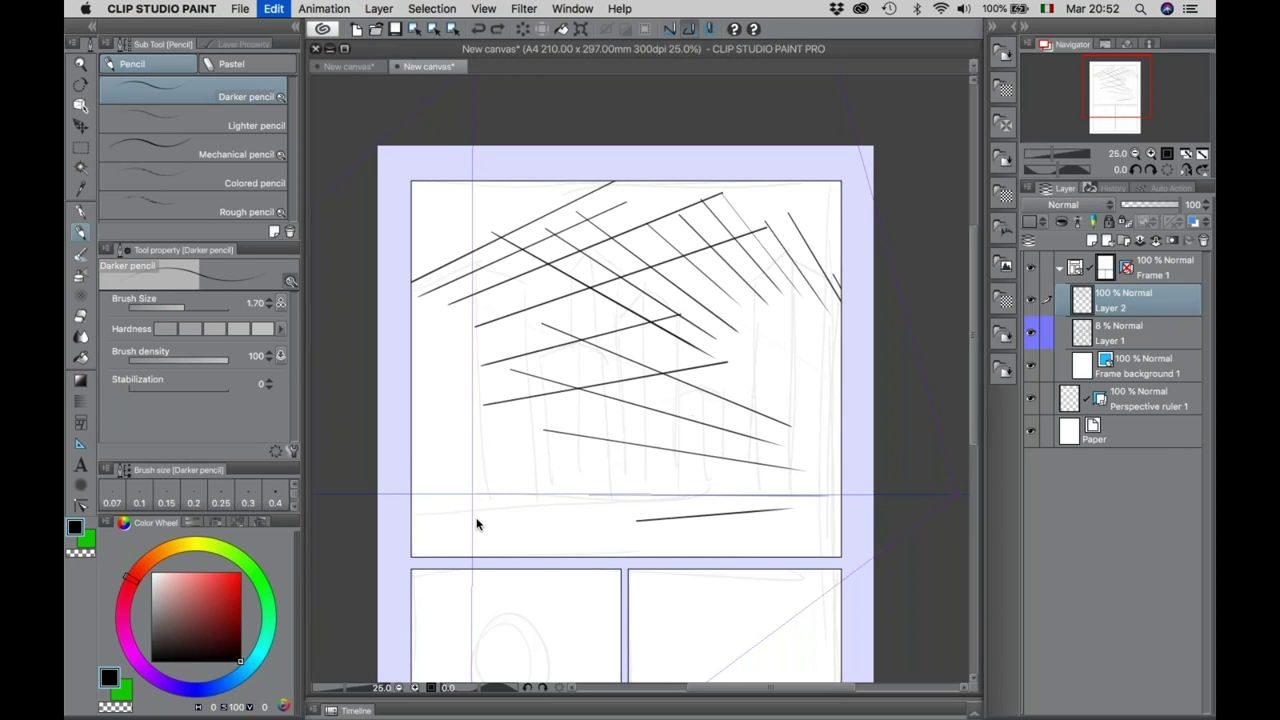
pyautogui.press('super+z')
pyautogui.press('super+z')
pyautogui.press('super+z')
pyautogui.press('super+z')
pyautogui.press('super+z')
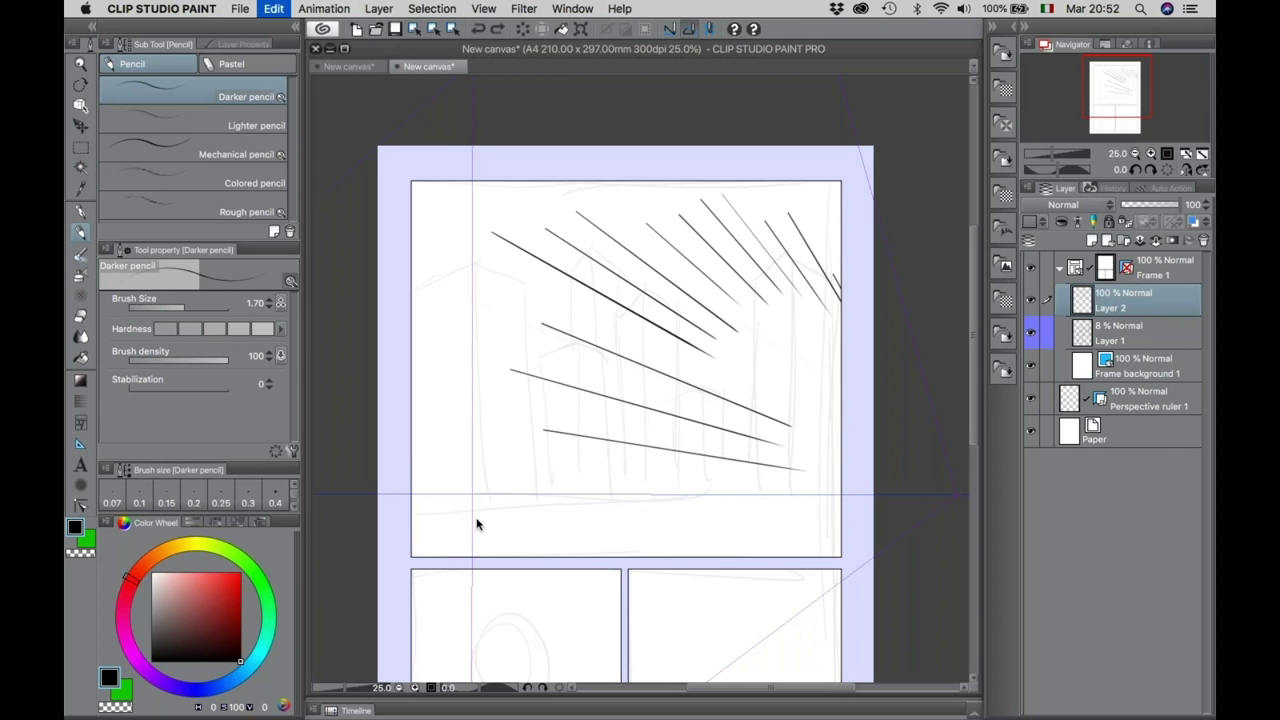
# Pencil a row of vertical test lines down the upper panel on Layer 2 with perspective snapping.
pyautogui.moveTo(542, 208); pyautogui.dragTo(542, 512)
pyautogui.moveTo(584, 198); pyautogui.dragTo(584, 506)
pyautogui.moveTo(654, 226); pyautogui.dragTo(654, 510)
pyautogui.moveTo(718, 196); pyautogui.dragTo(718, 520)
pyautogui.moveTo(761, 222); pyautogui.dragTo(761, 506)
# Undo the vertical test lines and the remaining lines toward the right vanishing point, leaving Layer 2 empty.
pyautogui.press('super+z')
pyautogui.press('super+z')
pyautogui.press('super+z')
pyautogui.press('super+z')
pyautogui.press('super+z')
pyautogui.press('super+z')
pyautogui.press('super+z')
pyautogui.press('super+z')
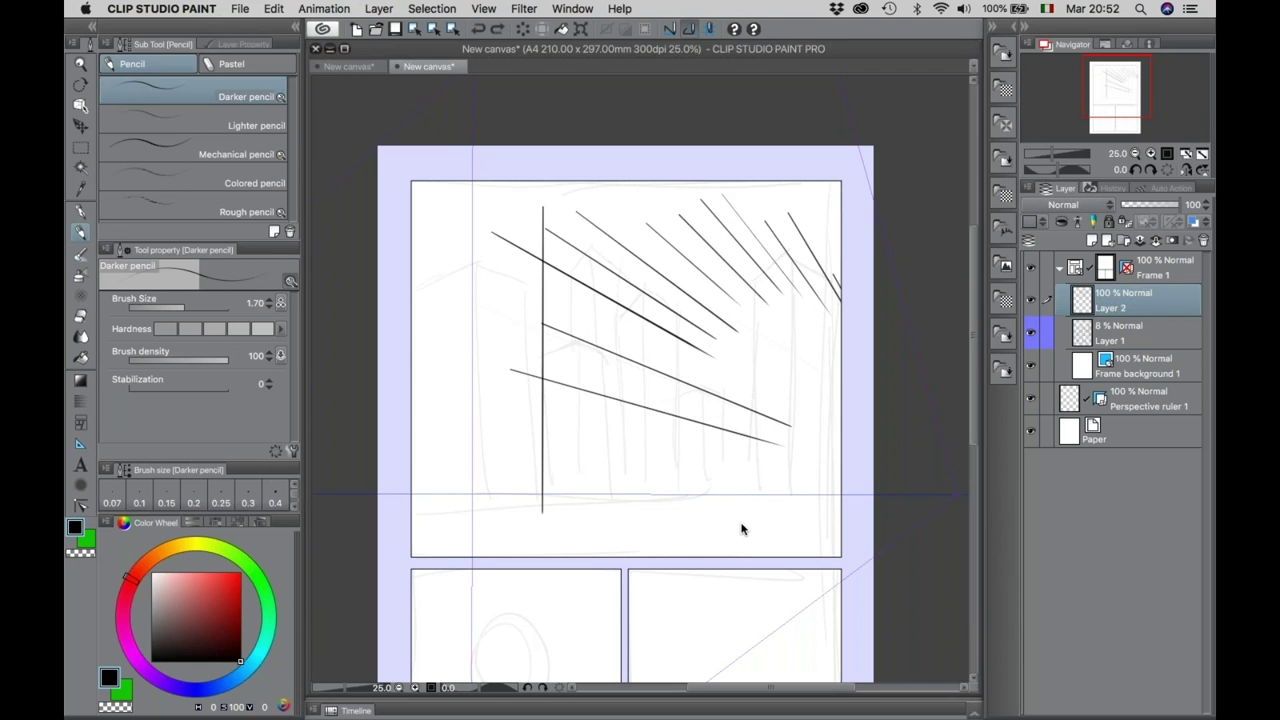
pyautogui.press('super+z')
pyautogui.press('super+z')
pyautogui.press('super+z')
pyautogui.press('super+z')
pyautogui.press('super+z')
pyautogui.press('super+z')
pyautogui.press('super+z')
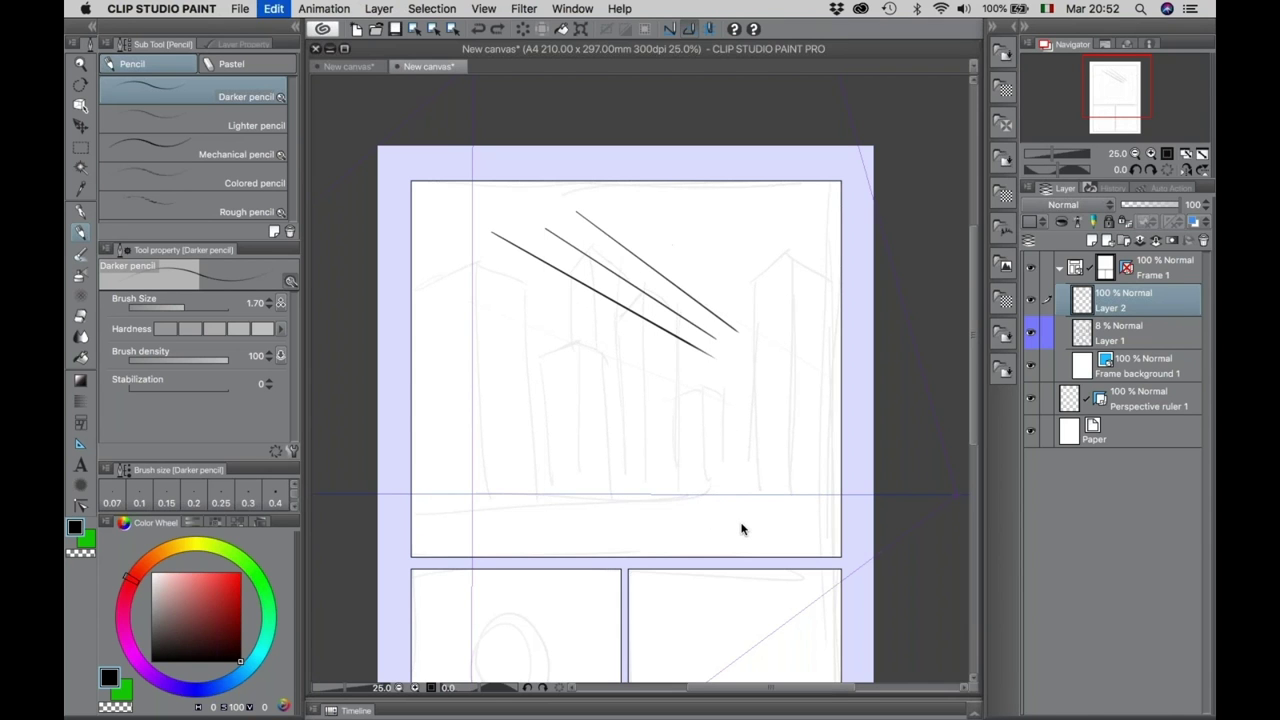
pyautogui.press('super+z')
# Pencil the three central buildings over the rough sketch: the tall tower, the lower block in front and the block to its right.
pyautogui.press('/')
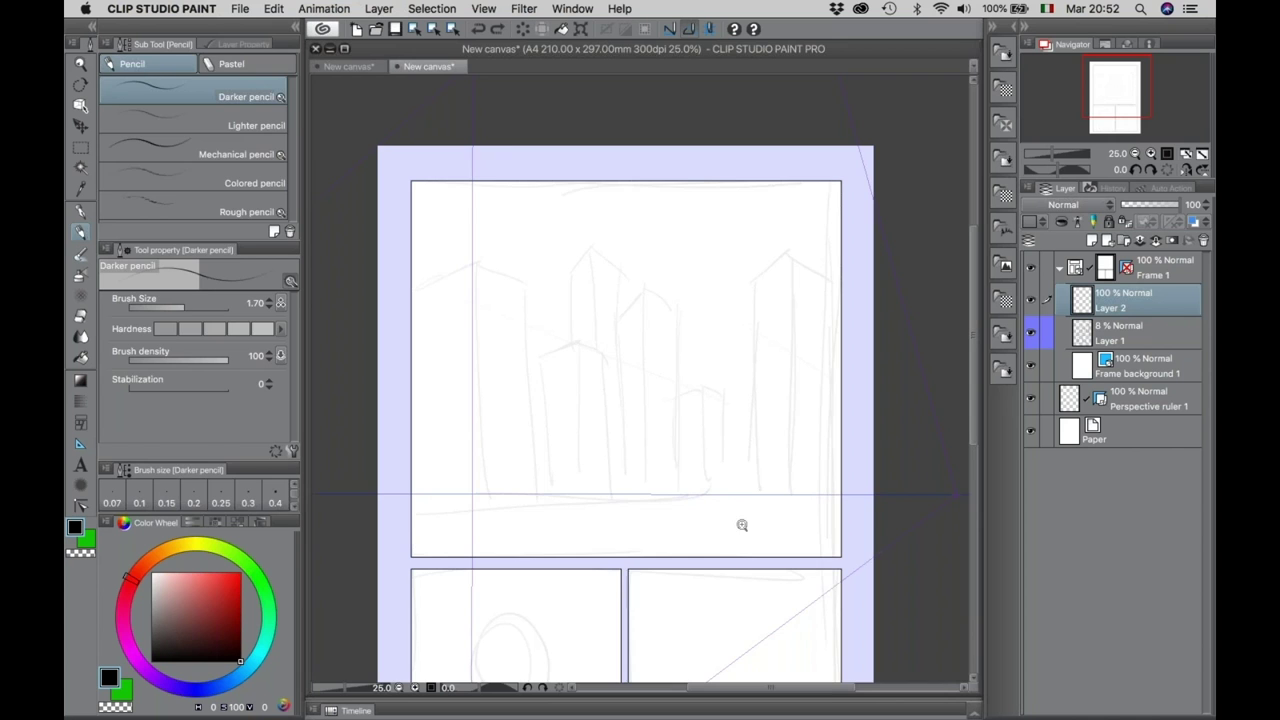
pyautogui.click(624, 274)
pyautogui.click(618, 330)
pyautogui.scroll(-3, 617, 331)
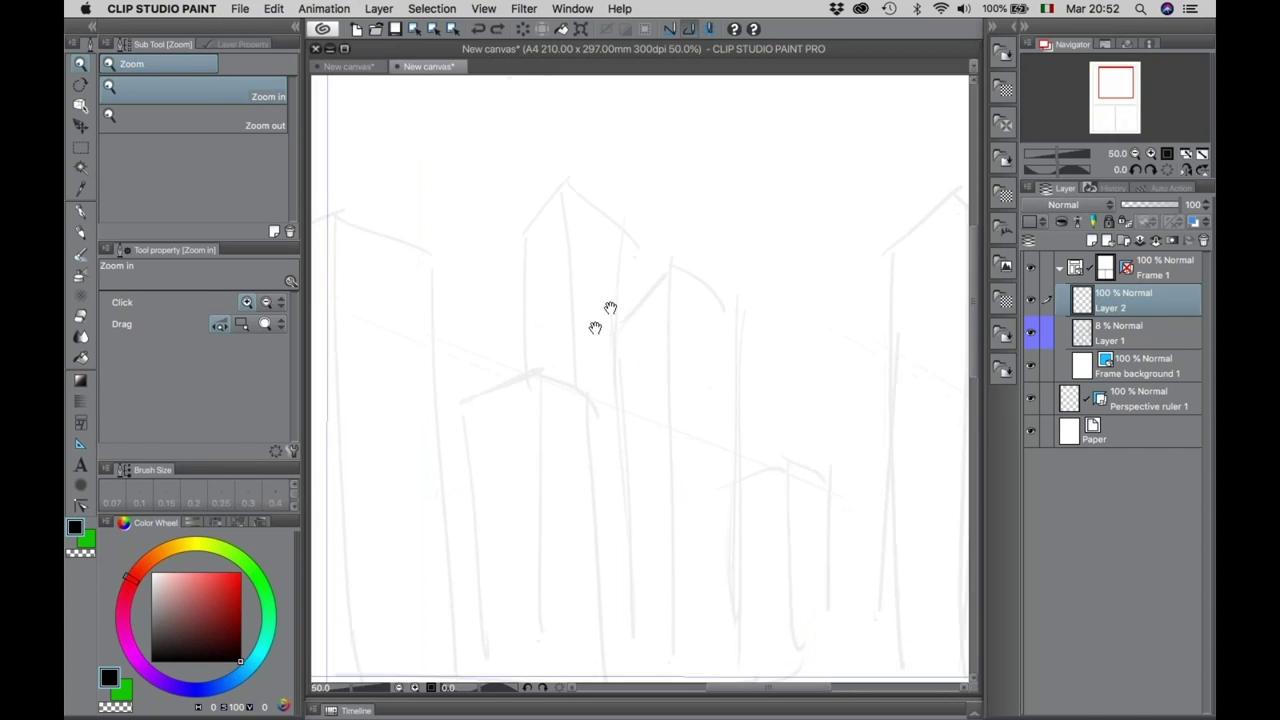
pyautogui.press('p')
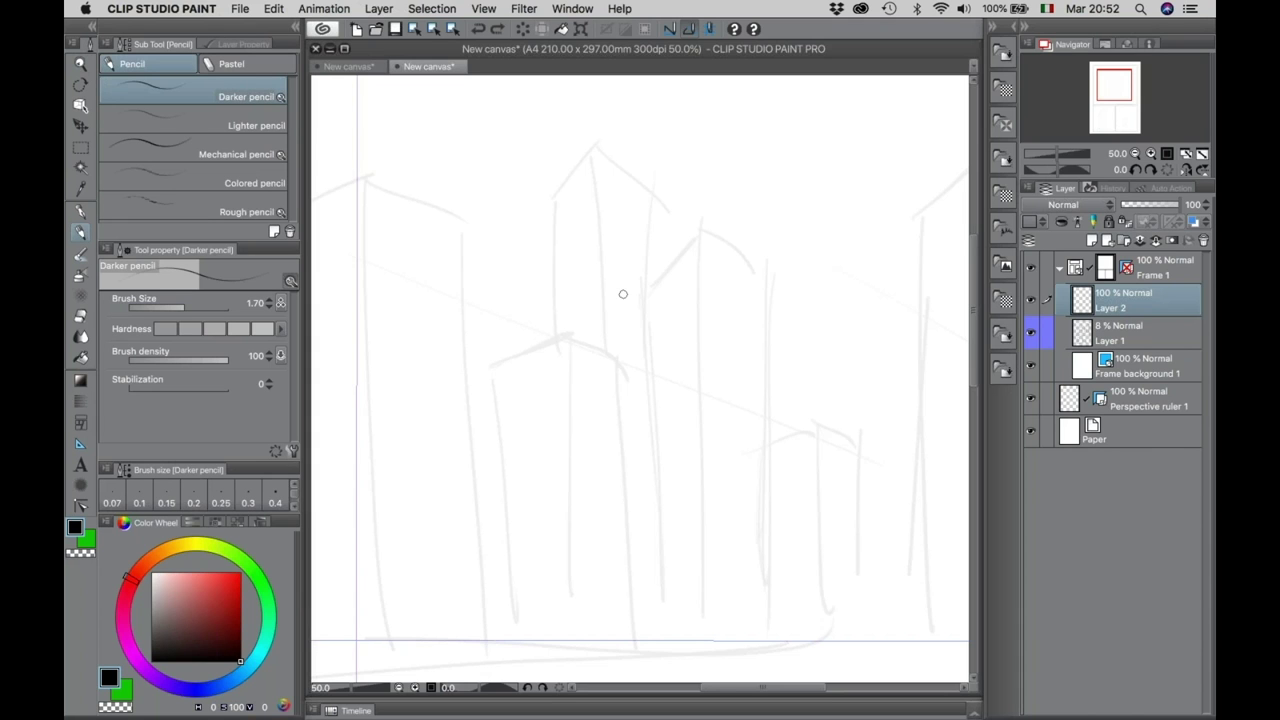
pyautogui.moveTo(594, 148)
pyautogui.mouseDown()
pyautogui.moveTo(657, 189)
pyautogui.moveTo(660, 634)
pyautogui.mouseUp()
pyautogui.moveTo(593, 148); pyautogui.dragTo(593, 325)
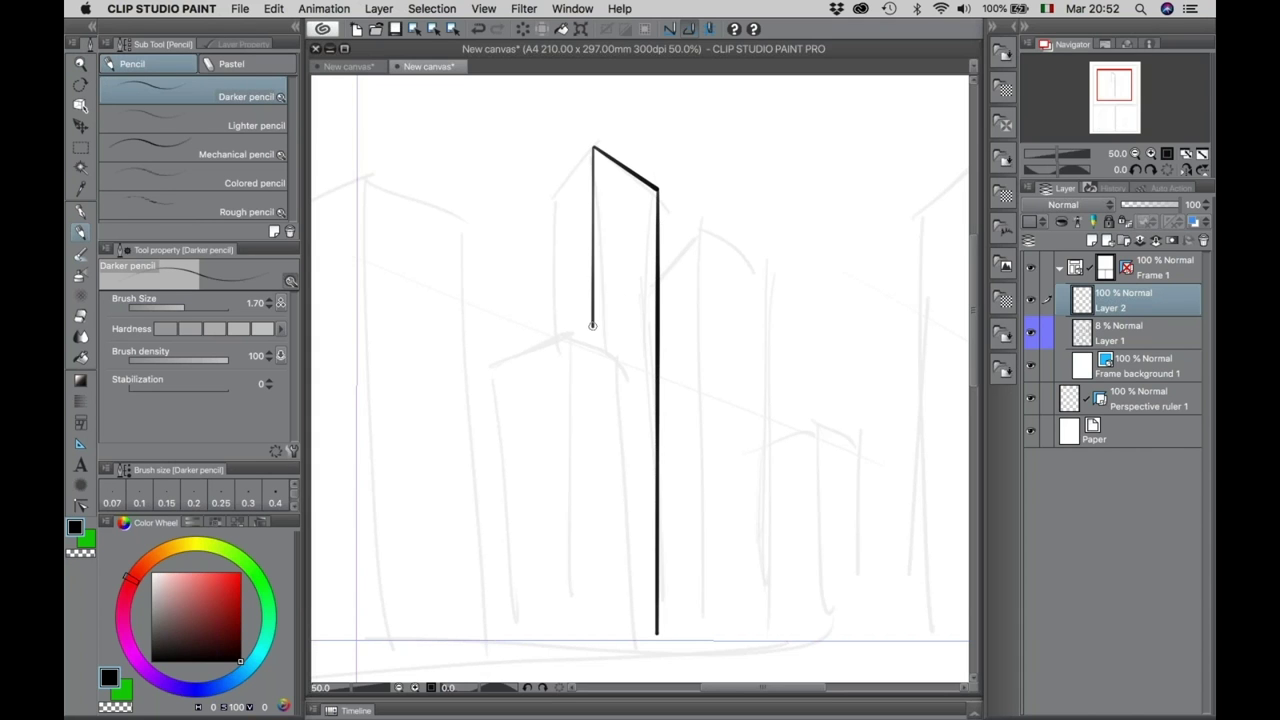
pyautogui.moveTo(594, 148)
pyautogui.mouseDown()
pyautogui.moveTo(532, 172)
pyautogui.moveTo(531, 340)
pyautogui.moveTo(562, 335)
pyautogui.moveTo(625, 360)
pyautogui.moveTo(622, 627)
pyautogui.mouseUp()
pyautogui.moveTo(488, 354); pyautogui.dragTo(489, 630)
pyautogui.moveTo(561, 338); pyautogui.dragTo(560, 632)
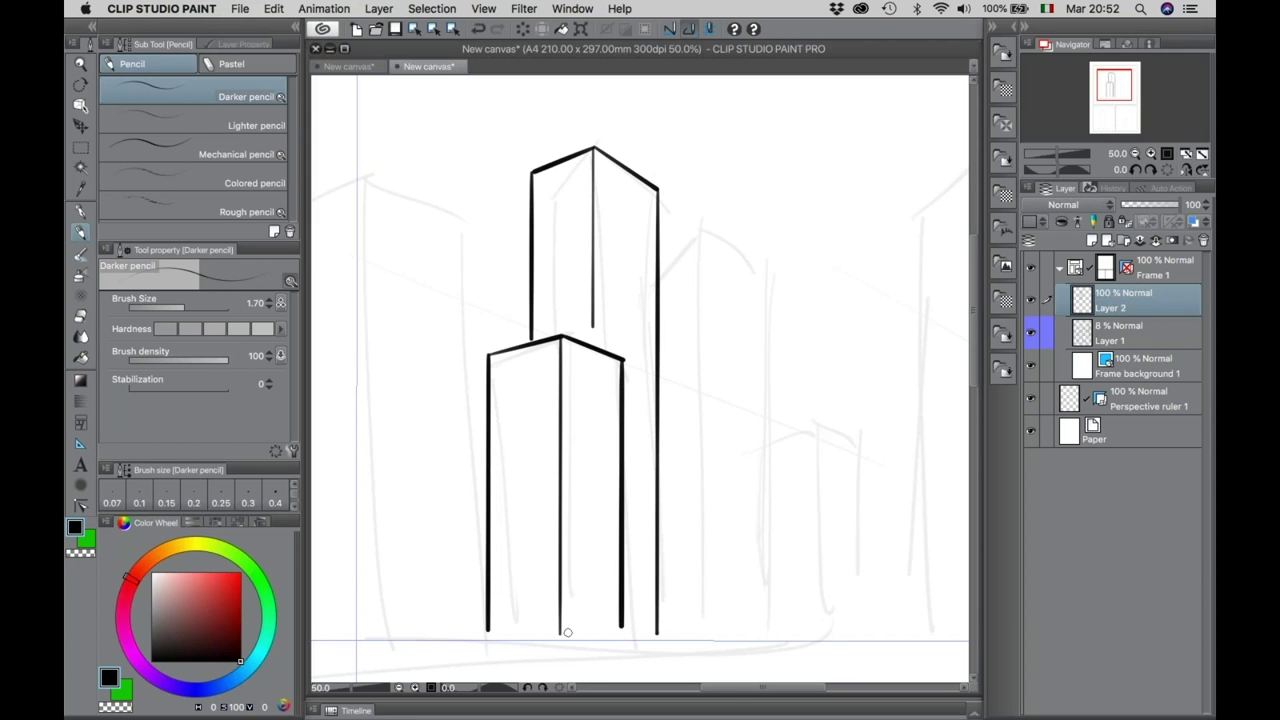
pyautogui.moveTo(658, 272)
pyautogui.mouseDown()
pyautogui.moveTo(709, 258)
pyautogui.moveTo(792, 308)
pyautogui.moveTo(790, 635)
pyautogui.mouseUp()
pyautogui.moveTo(711, 261); pyautogui.dragTo(713, 616)
# Pencil the large building on the right of the upper panel and the partial building behind it at the panel's edge.
pyautogui.hotkey('ctrl', 'space')
pyautogui.moveTo(751, 363); pyautogui.dragTo(612, 385)
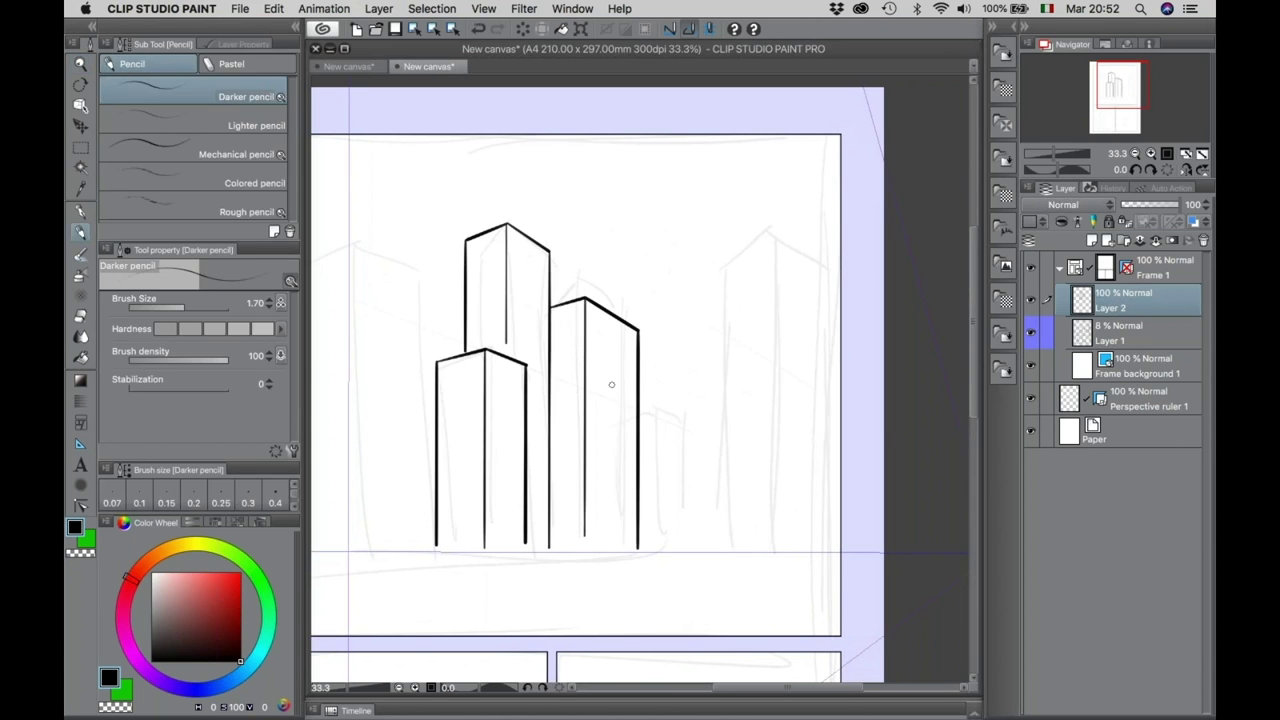
pyautogui.moveTo(728, 557)
pyautogui.mouseDown()
pyautogui.moveTo(731, 274)
pyautogui.moveTo(792, 264)
pyautogui.moveTo(793, 560)
pyautogui.mouseUp()
pyautogui.moveTo(793, 264); pyautogui.dragTo(828, 312)
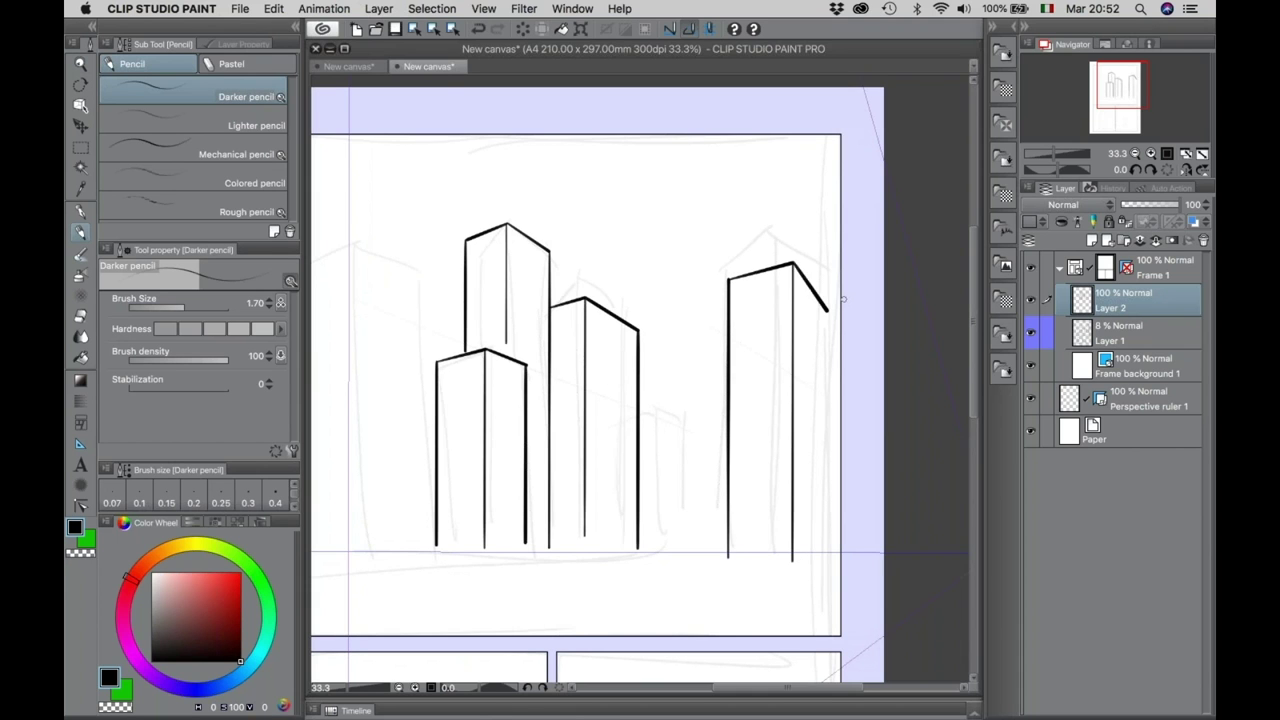
pyautogui.hotkey('ctrl', 'z')
pyautogui.moveTo(793, 263)
pyautogui.mouseDown()
pyautogui.moveTo(834, 306)
pyautogui.moveTo(834, 554)
pyautogui.mouseUp()
pyautogui.moveTo(806, 282)
pyautogui.mouseDown()
pyautogui.moveTo(806, 200)
pyautogui.moveTo(841, 188)
pyautogui.mouseUp()
# Pencil the small building right of the central group and the large building at the upper panel's left edge.
pyautogui.moveTo(638, 410)
pyautogui.mouseDown()
pyautogui.moveTo(699, 438)
pyautogui.moveTo(698, 560)
pyautogui.moveTo(665, 555)
pyautogui.mouseUp()
pyautogui.moveTo(455, 382); pyautogui.dragTo(553, 361)
pyautogui.moveTo(362, 266)
pyautogui.mouseDown()
pyautogui.moveTo(450, 225)
pyautogui.moveTo(516, 257)
pyautogui.moveTo(515, 531)
pyautogui.mouseUp()
pyautogui.moveTo(450, 226); pyautogui.dragTo(446, 535)
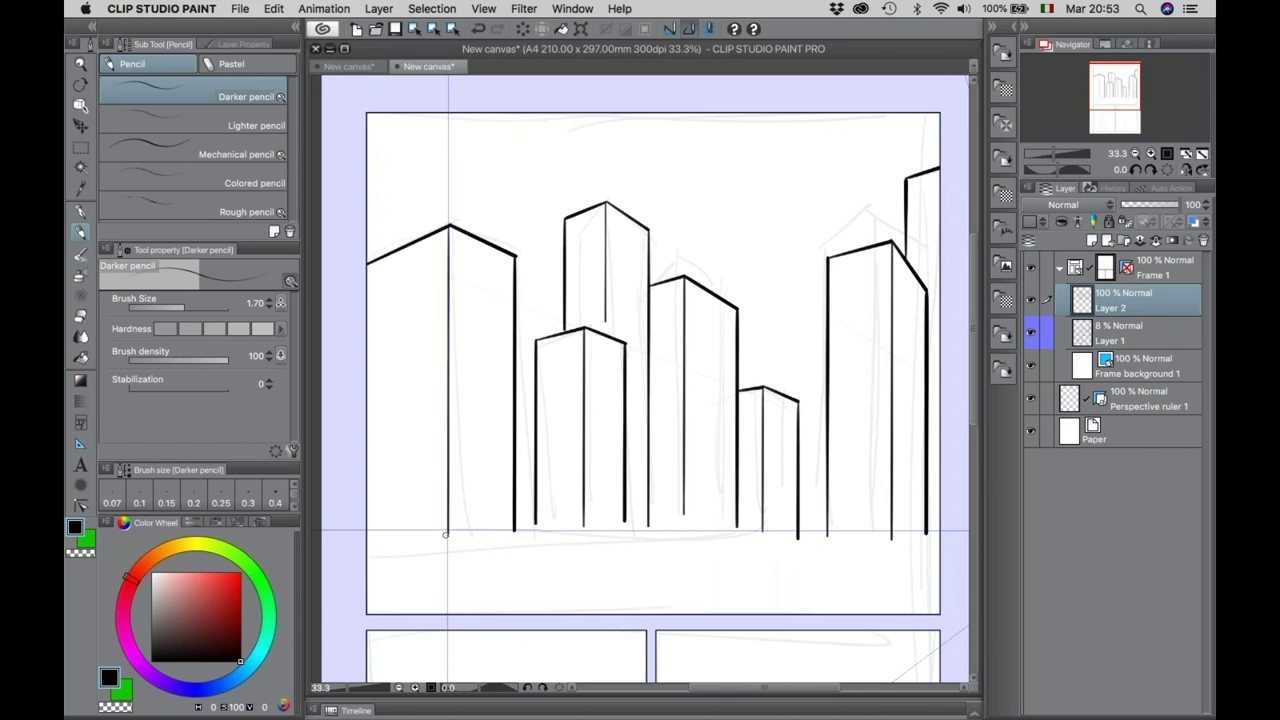
# Pencil three tall framed windows and a double vertical line on the right face of the leftmost building.
pyautogui.press('/')
pyautogui.click(457, 260)
pyautogui.scroll(-1, 500, 320)
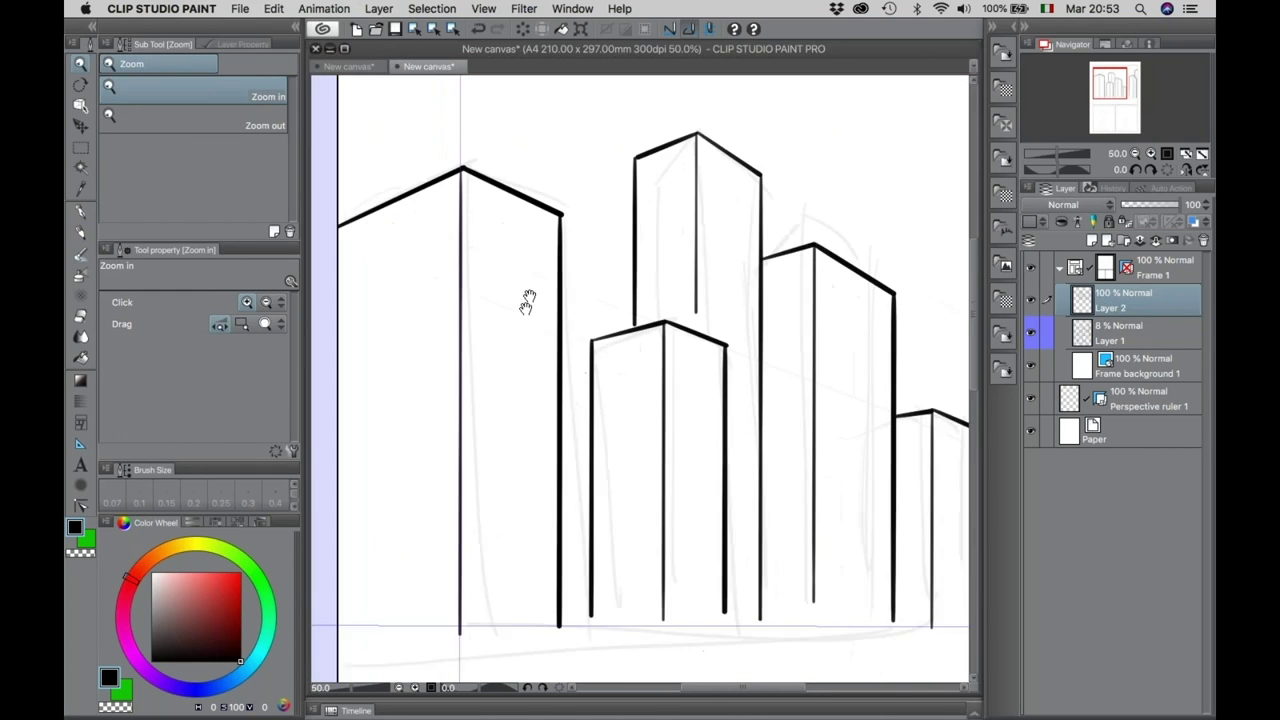
pyautogui.click(497, 311)
pyautogui.press('p')
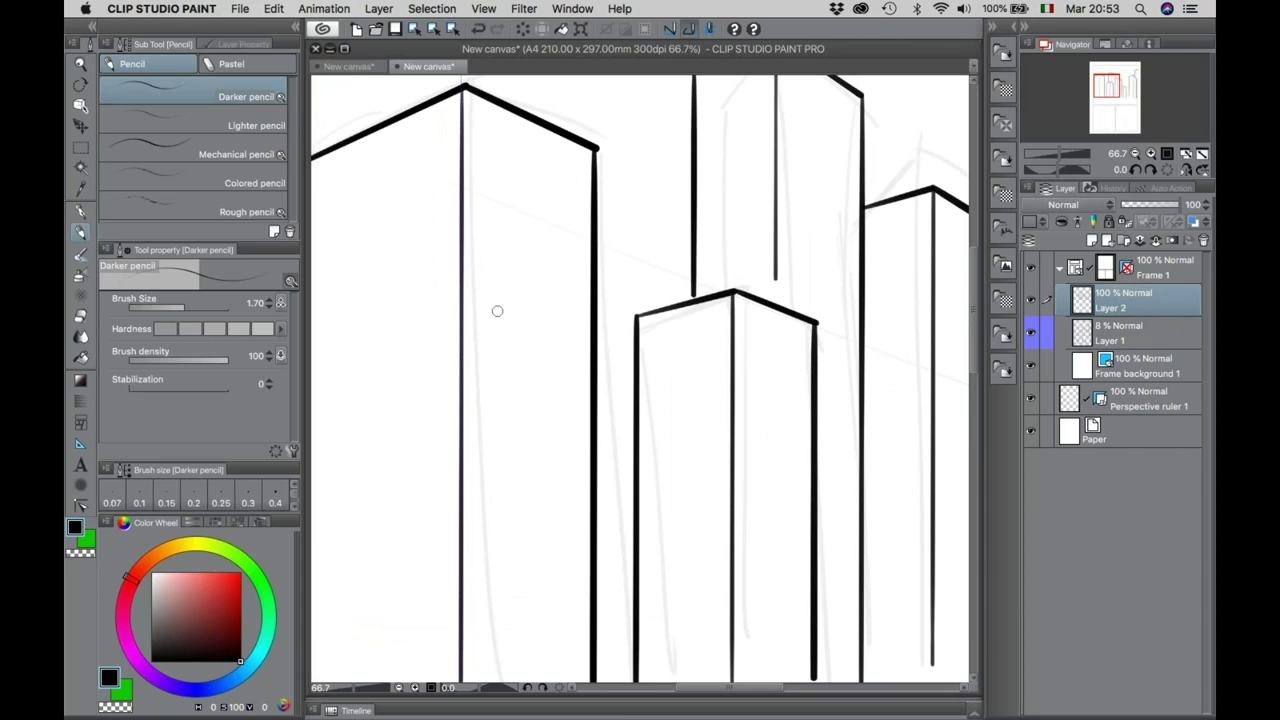
pyautogui.moveTo(474, 107); pyautogui.dragTo(473, 268)
pyautogui.moveTo(474, 107)
pyautogui.mouseDown()
pyautogui.moveTo(495, 117)
pyautogui.moveTo(496, 271)
pyautogui.moveTo(494, 121)
pyautogui.moveTo(486, 268)
pyautogui.moveTo(481, 145)
pyautogui.moveTo(482, 270)
pyautogui.mouseUp()
pyautogui.moveTo(506, 122)
pyautogui.mouseDown()
pyautogui.moveTo(505, 270)
pyautogui.moveTo(528, 278)
pyautogui.moveTo(527, 130)
pyautogui.moveTo(515, 272)
pyautogui.mouseUp()
pyautogui.moveTo(569, 140); pyautogui.dragTo(570, 550)
pyautogui.moveTo(564, 140); pyautogui.dragTo(558, 550)
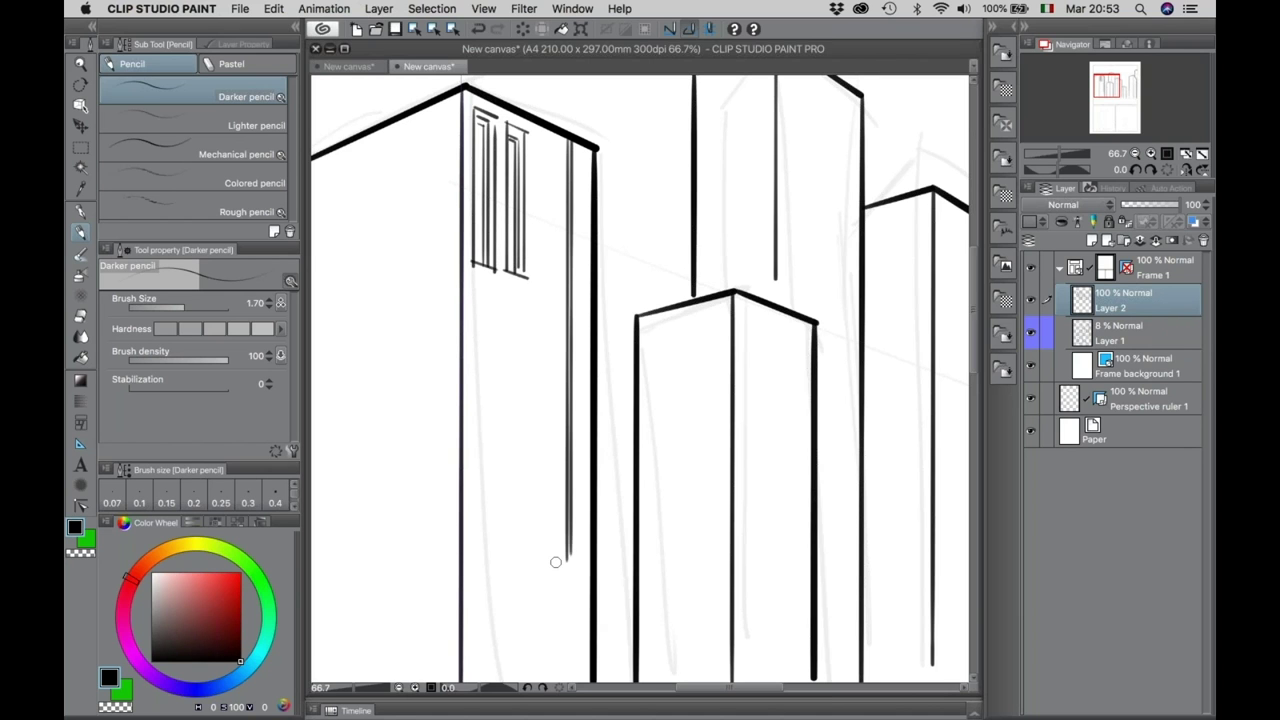
pyautogui.moveTo(536, 135)
pyautogui.mouseDown()
pyautogui.moveTo(535, 266)
pyautogui.moveTo(551, 284)
pyautogui.moveTo(550, 147)
pyautogui.moveTo(537, 133)
pyautogui.moveTo(553, 144)
pyautogui.moveTo(536, 143)
pyautogui.moveTo(547, 151)
pyautogui.moveTo(544, 272)
pyautogui.moveTo(547, 149)
pyautogui.moveTo(548, 282)
pyautogui.mouseUp()
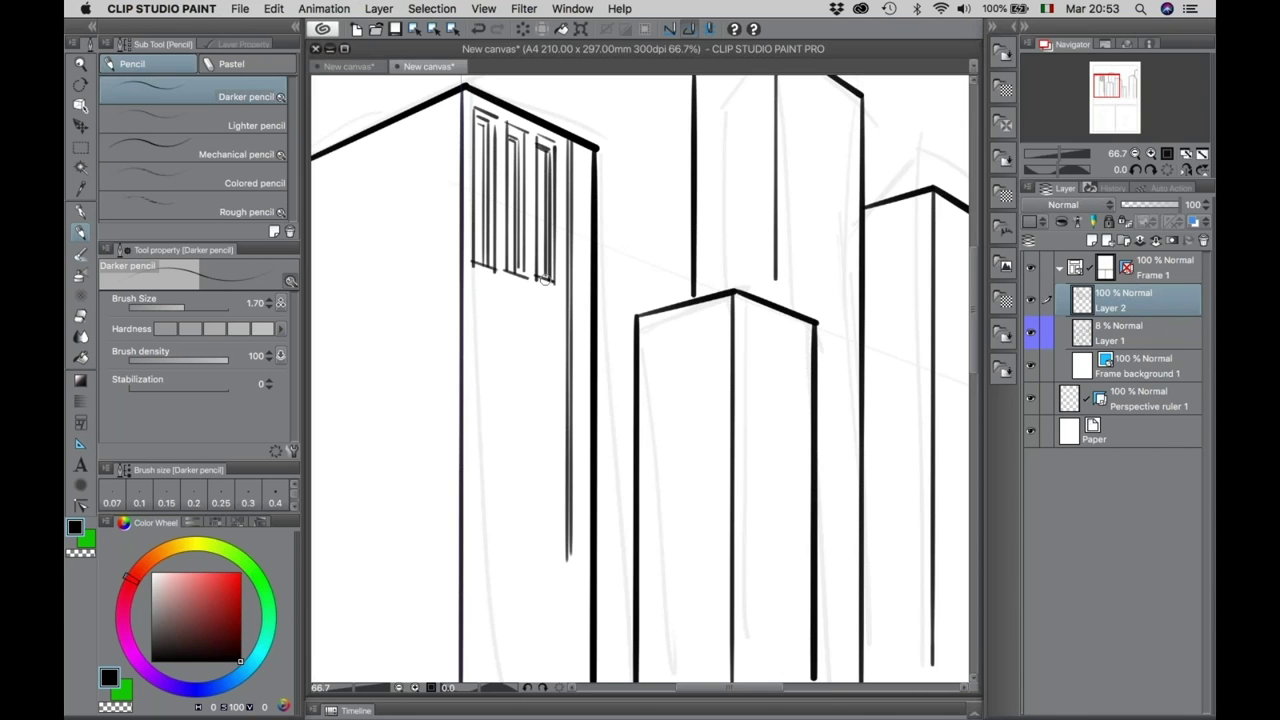
# Pencil a closed inset outline for a window area on the right face of the tall central tower.
pyautogui.hscroll(10, 526, 417)
pyautogui.scroll(5, 526, 417)
pyautogui.moveTo(580, 147); pyautogui.dragTo(582, 341)
pyautogui.press('super+z')
pyautogui.moveTo(583, 389)
pyautogui.mouseDown()
pyautogui.moveTo(581, 155)
pyautogui.moveTo(637, 205)
pyautogui.moveTo(642, 190)
pyautogui.moveTo(652, 614)
pyautogui.mouseUp()
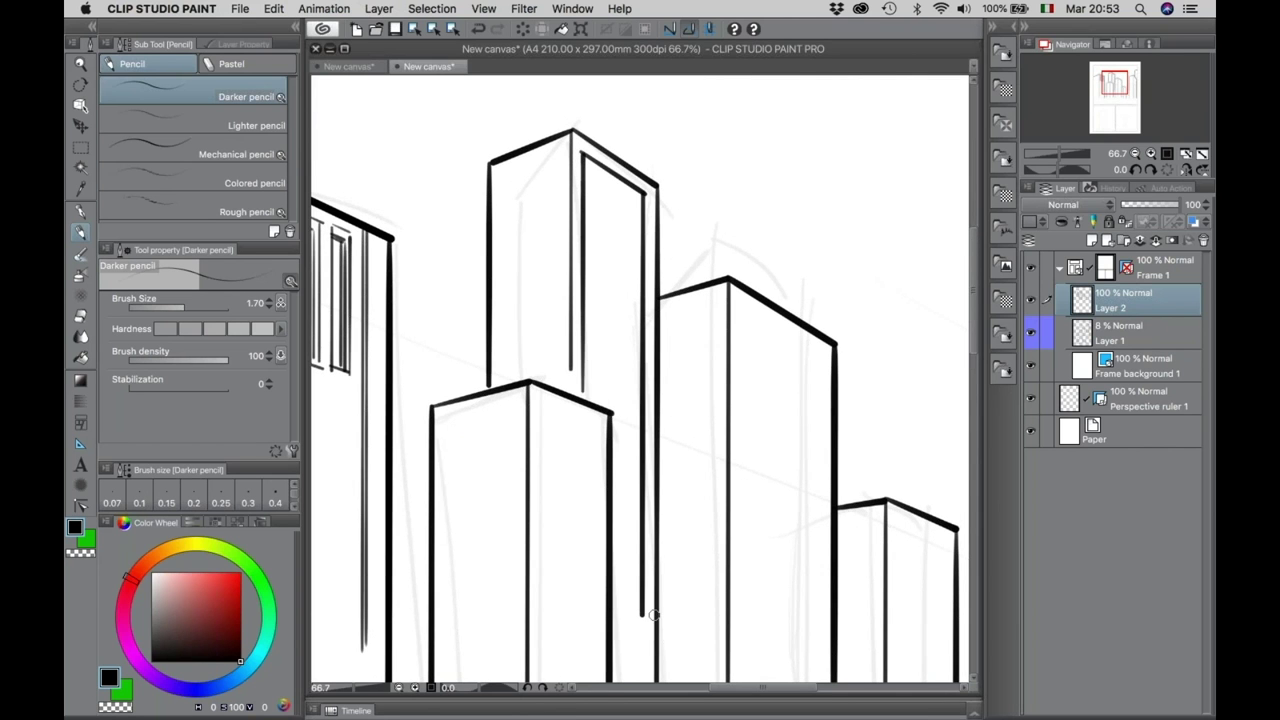
pyautogui.moveTo(612, 600); pyautogui.dragTo(640, 612)
# Hide the rough sketch on Layer 1 and fill the tower's inset window area with black.
pyautogui.click(1033, 336)
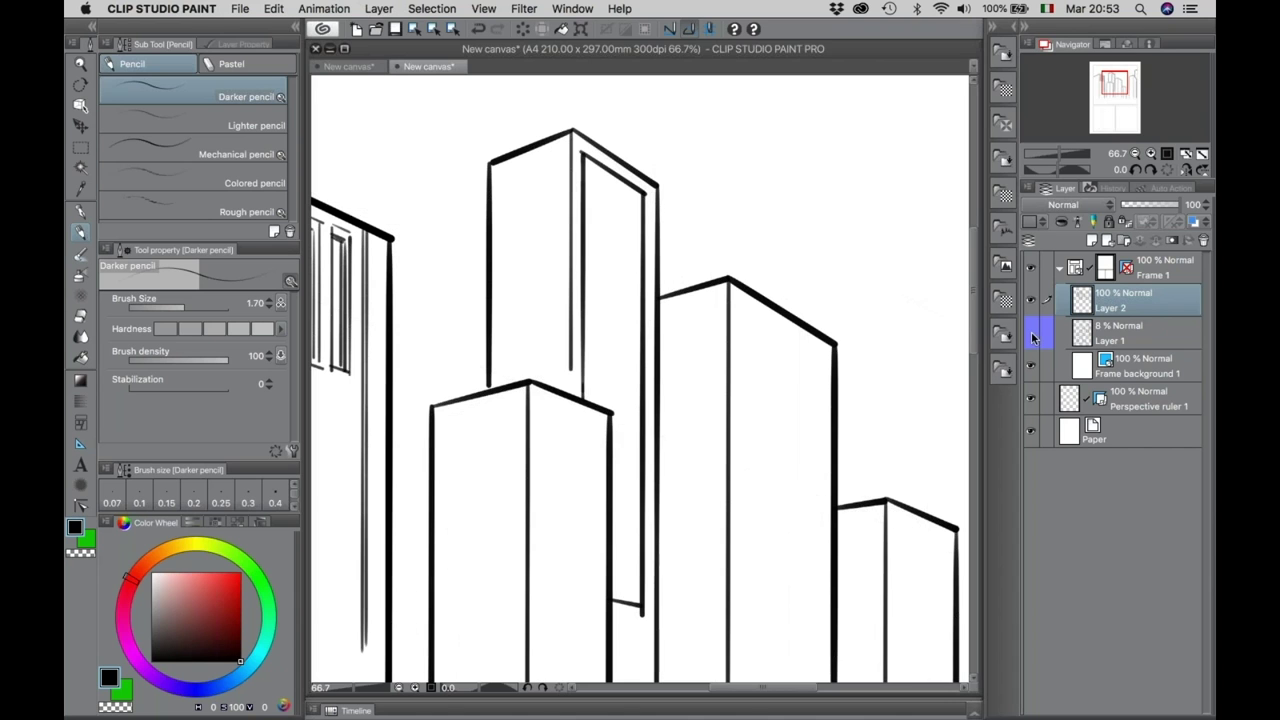
pyautogui.press('g')
pyautogui.click(629, 288)
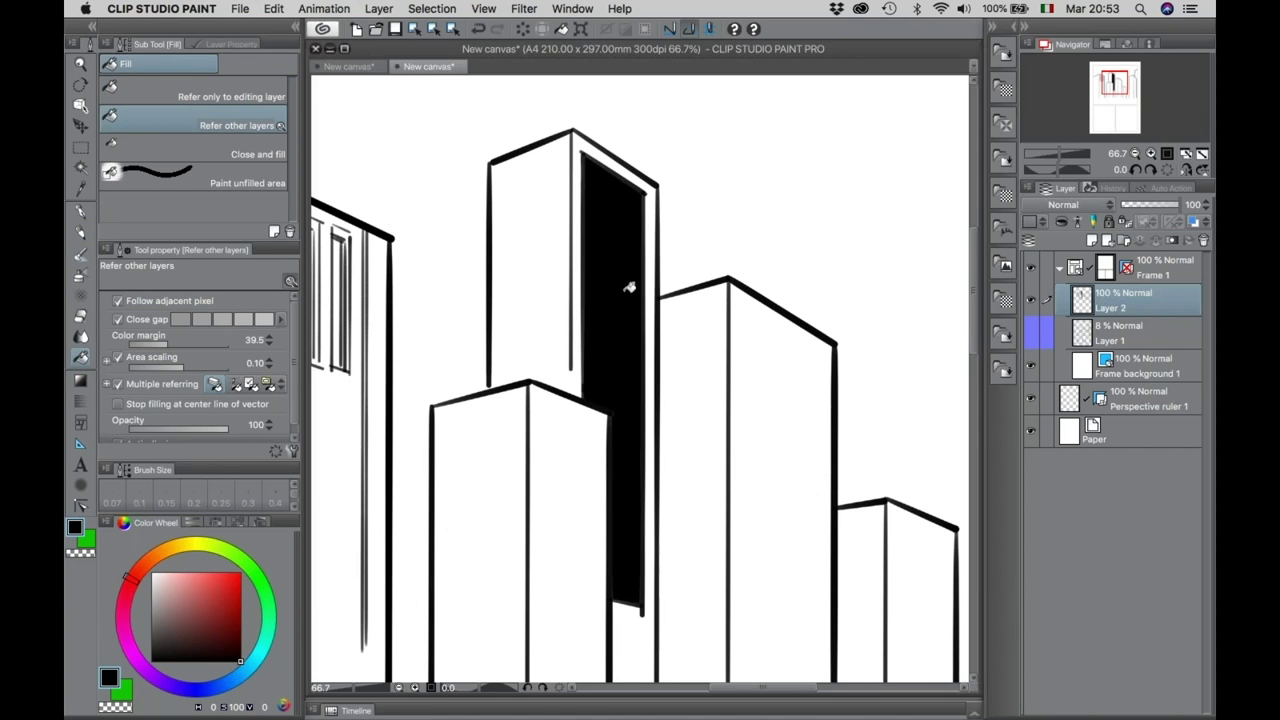
# Cut a grid of vertical and perspective window lines into the tower's black area using the G-pen with transparent colour.
pyautogui.click(80, 214)
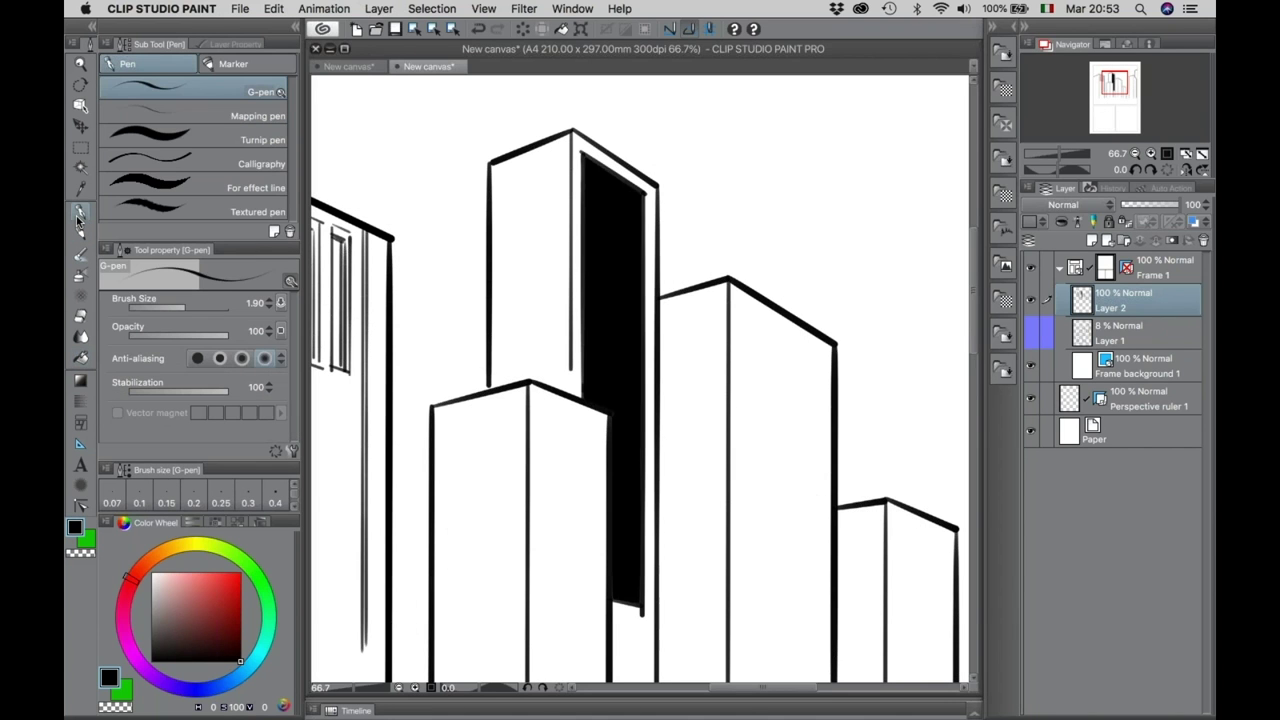
pyautogui.click(118, 708)
pyautogui.moveTo(591, 168)
pyautogui.mouseDown()
pyautogui.moveTo(591, 396)
pyautogui.moveTo(602, 186)
pyautogui.moveTo(612, 544)
pyautogui.mouseUp()
pyautogui.moveTo(623, 193)
pyautogui.mouseDown()
pyautogui.moveTo(618, 610)
pyautogui.moveTo(630, 460)
pyautogui.moveTo(630, 608)
pyautogui.mouseUp()
pyautogui.moveTo(583, 166)
pyautogui.mouseDown()
pyautogui.moveTo(644, 200)
pyautogui.moveTo(648, 308)
pyautogui.mouseUp()
pyautogui.moveTo(585, 300)
pyautogui.mouseDown()
pyautogui.moveTo(648, 324)
pyautogui.moveTo(648, 340)
pyautogui.mouseUp()
pyautogui.moveTo(588, 330)
pyautogui.mouseDown()
pyautogui.moveTo(650, 352)
pyautogui.moveTo(648, 382)
pyautogui.mouseUp()
pyautogui.moveTo(584, 374)
pyautogui.mouseDown()
pyautogui.moveTo(645, 397)
pyautogui.moveTo(648, 484)
pyautogui.mouseUp()
pyautogui.moveTo(612, 486)
pyautogui.mouseDown()
pyautogui.moveTo(640, 498)
pyautogui.moveTo(650, 522)
pyautogui.mouseUp()
pyautogui.moveTo(614, 528); pyautogui.dragTo(654, 546)
pyautogui.moveTo(614, 454); pyautogui.dragTo(652, 480)
pyautogui.moveTo(614, 552); pyautogui.dragTo(652, 572)
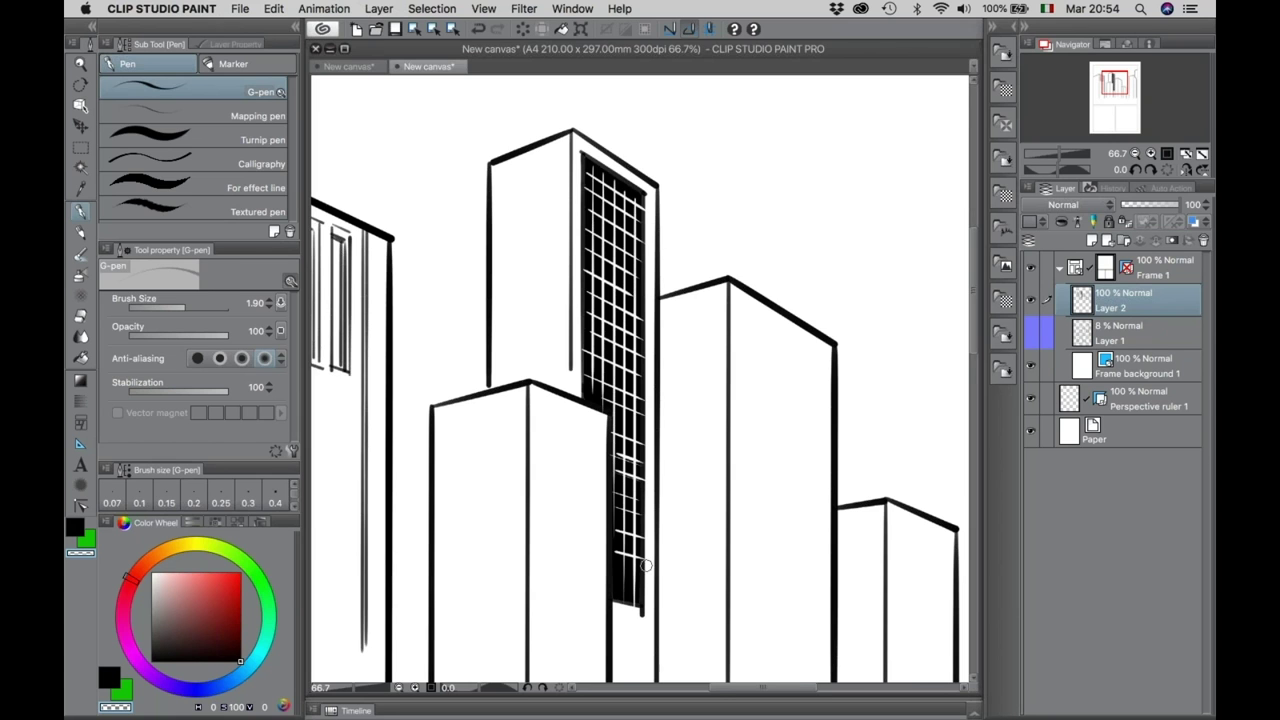
pyautogui.press('/')
pyautogui.keyDown('alt'); pyautogui.click(600, 488); pyautogui.keyUp('alt')
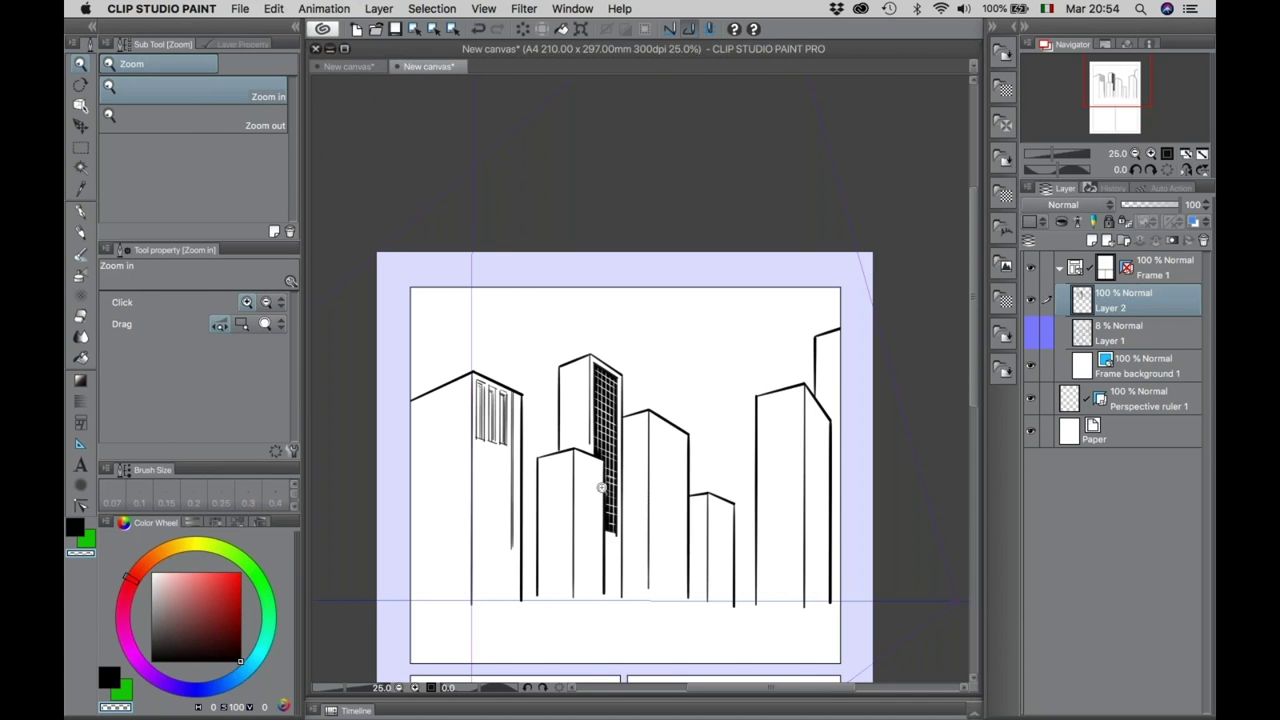
pyautogui.scroll(-5, 607, 427)
pyautogui.scroll(8, 607, 427)
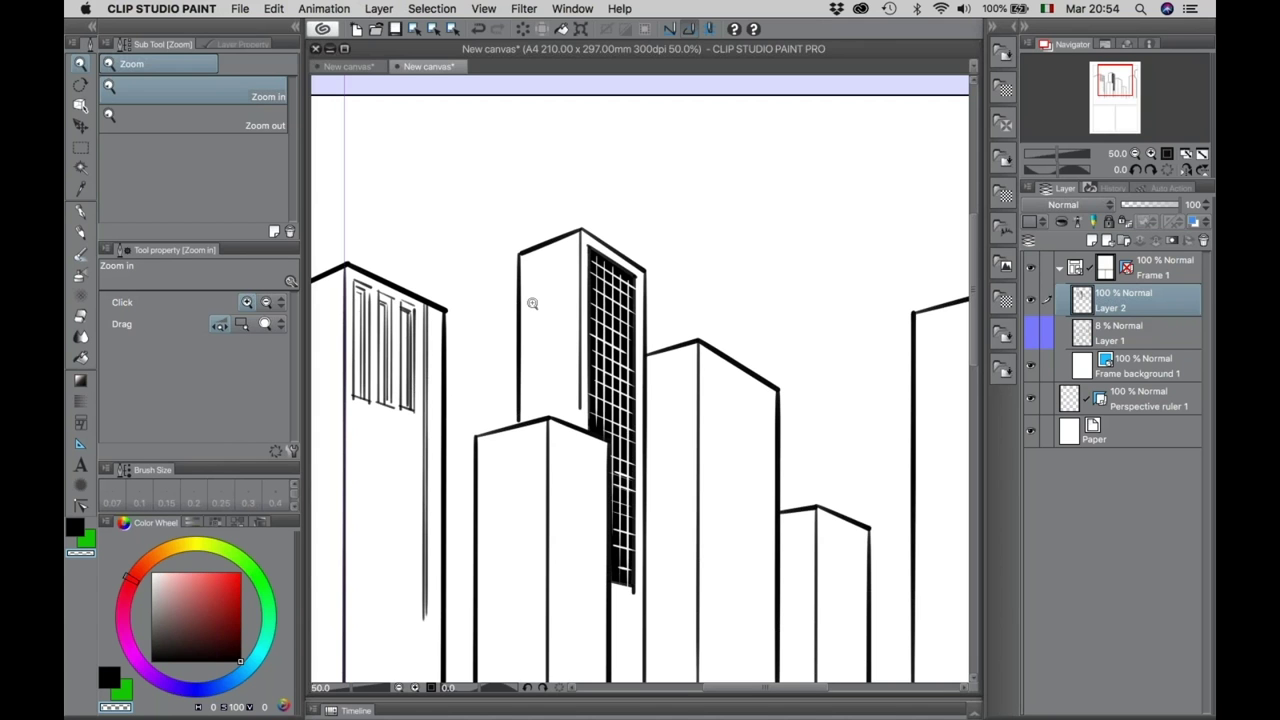
pyautogui.keyDown('alt'); pyautogui.click(559, 269); pyautogui.keyUp('alt')
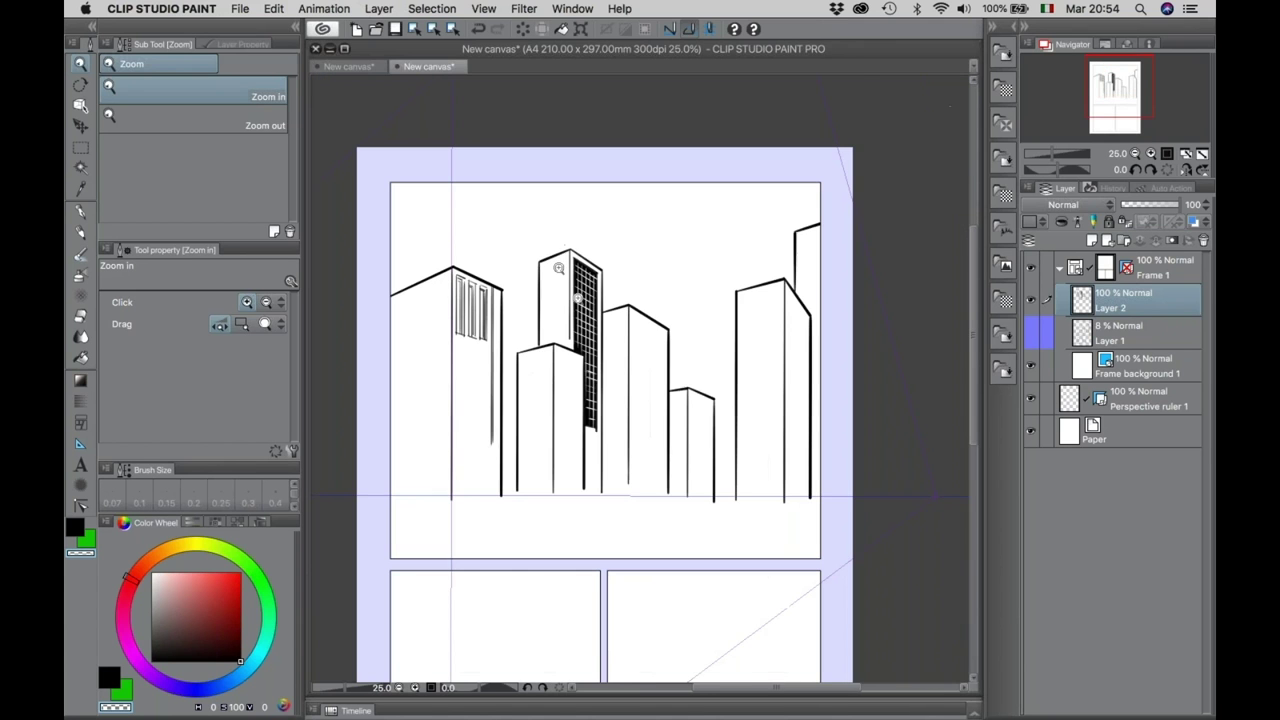
pyautogui.moveTo(602, 300); pyautogui.dragTo(619, 245)
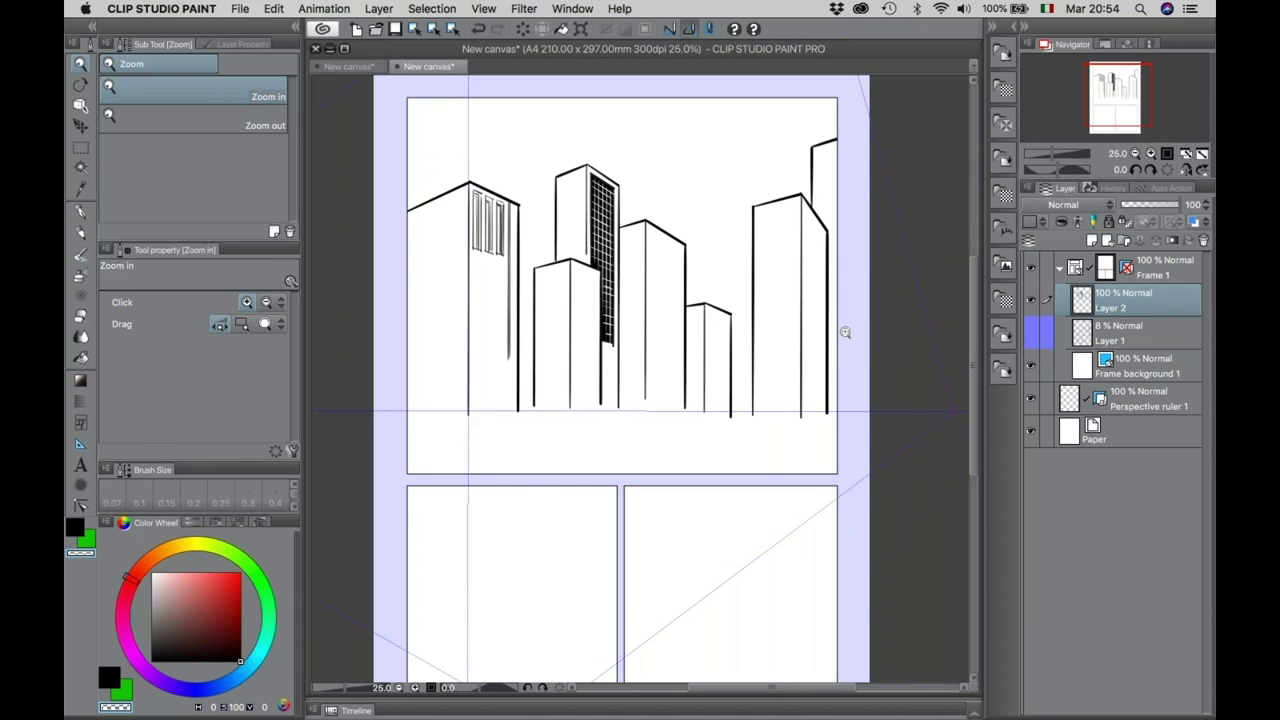
pyautogui.press('XF86AudioRaiseVolume')
# Hide Layer 2 and the perspective ruler layer, and add a new raster layer above Layer 2.
pyautogui.click(1031, 300)
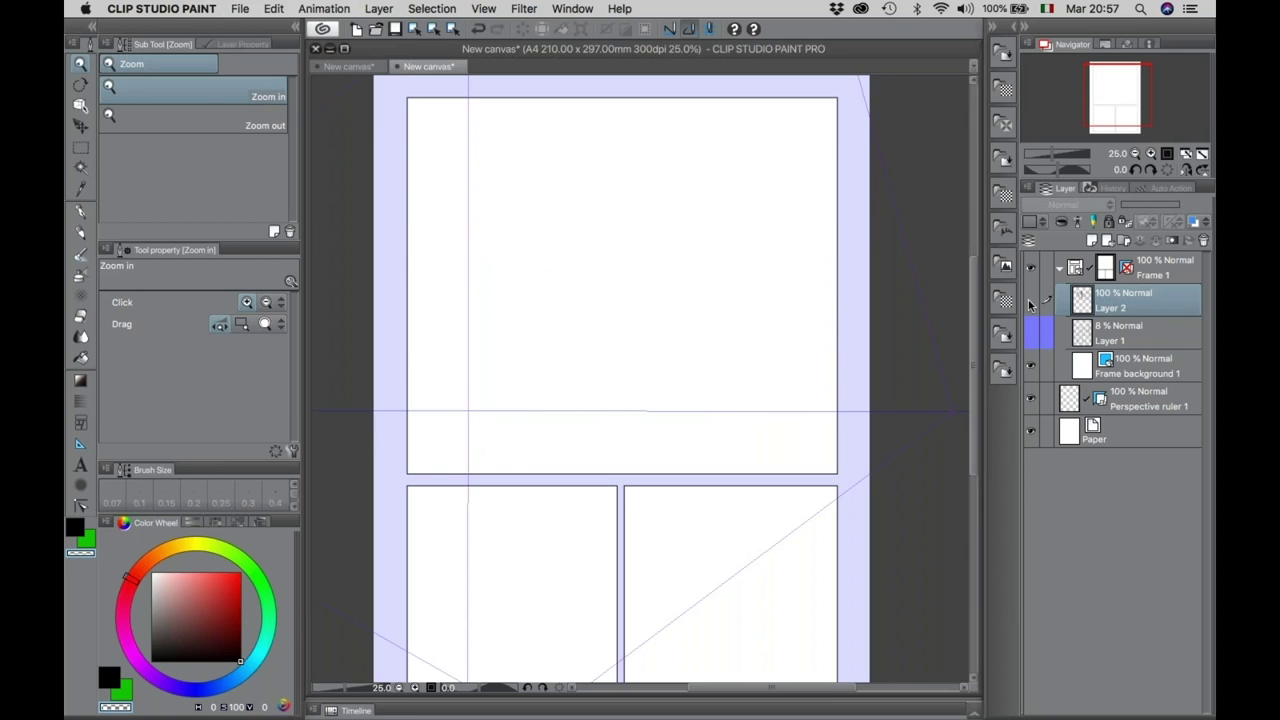
pyautogui.click(1092, 241)
pyautogui.click(1031, 432)
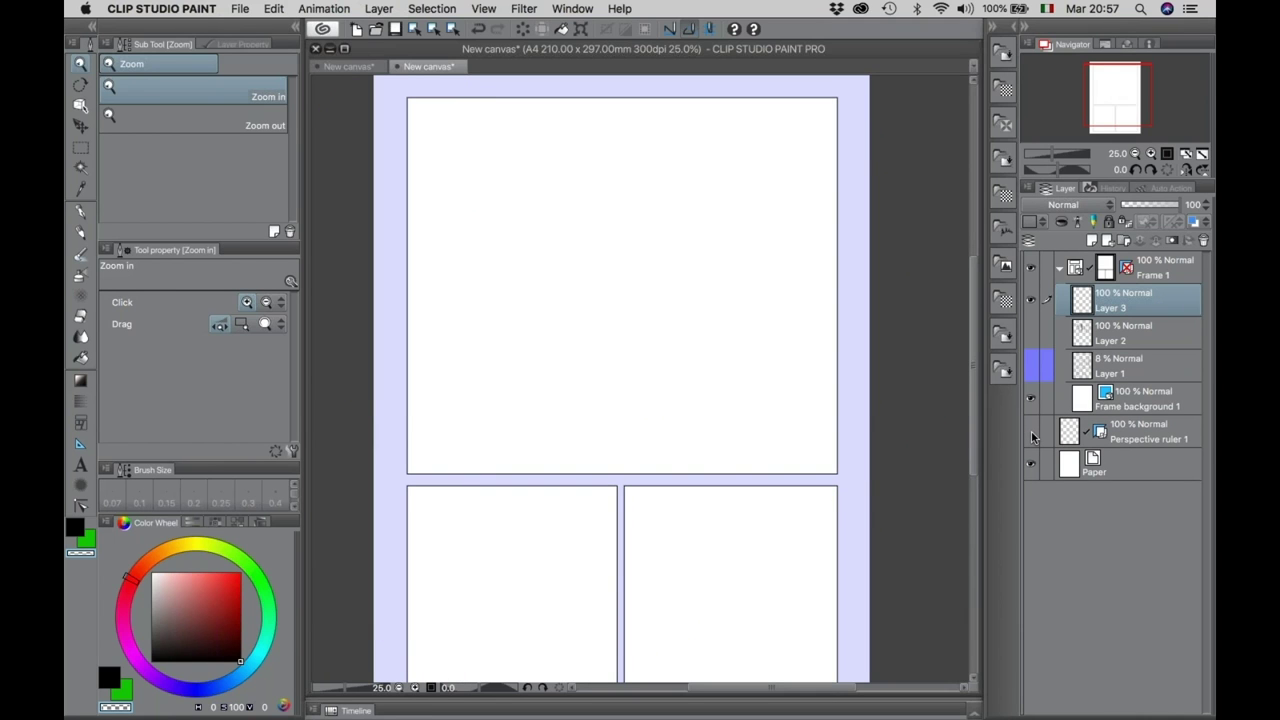
# Add a new vector layer on top in the Frame 1 folder and draw an S-shaped G-pen curve in the upper panel.
pyautogui.click(81, 212)
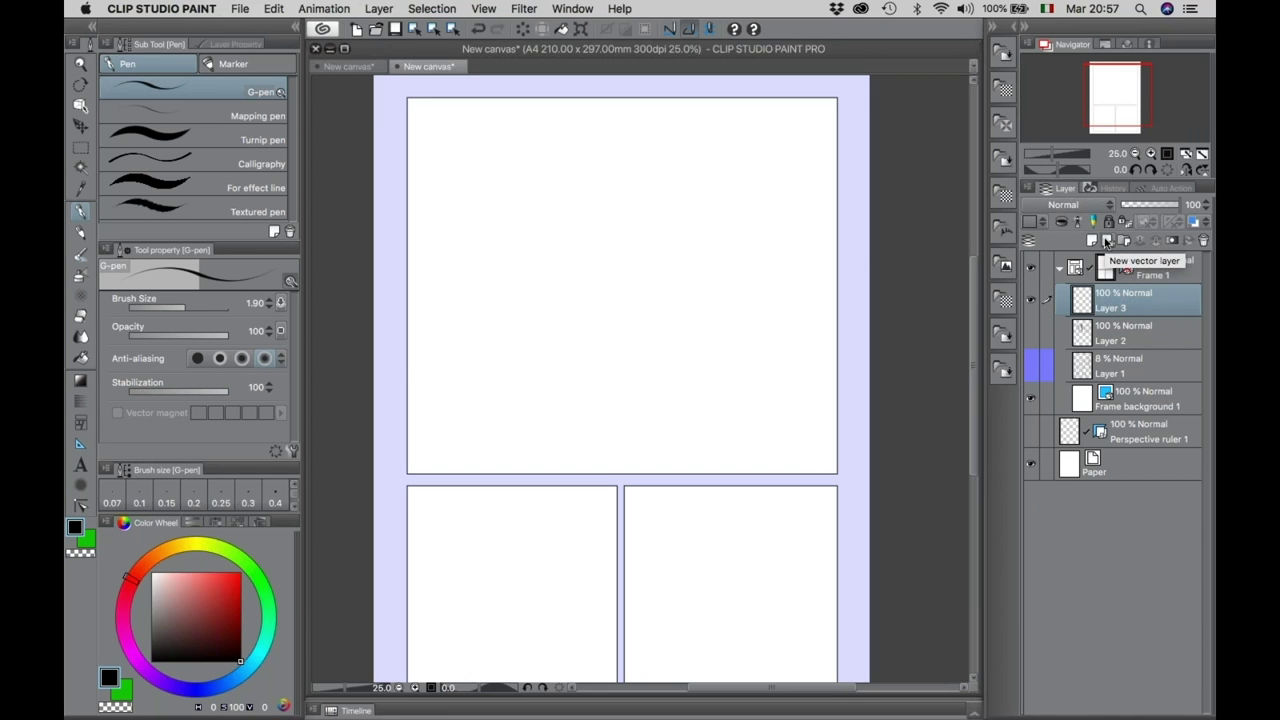
pyautogui.click(1106, 242)
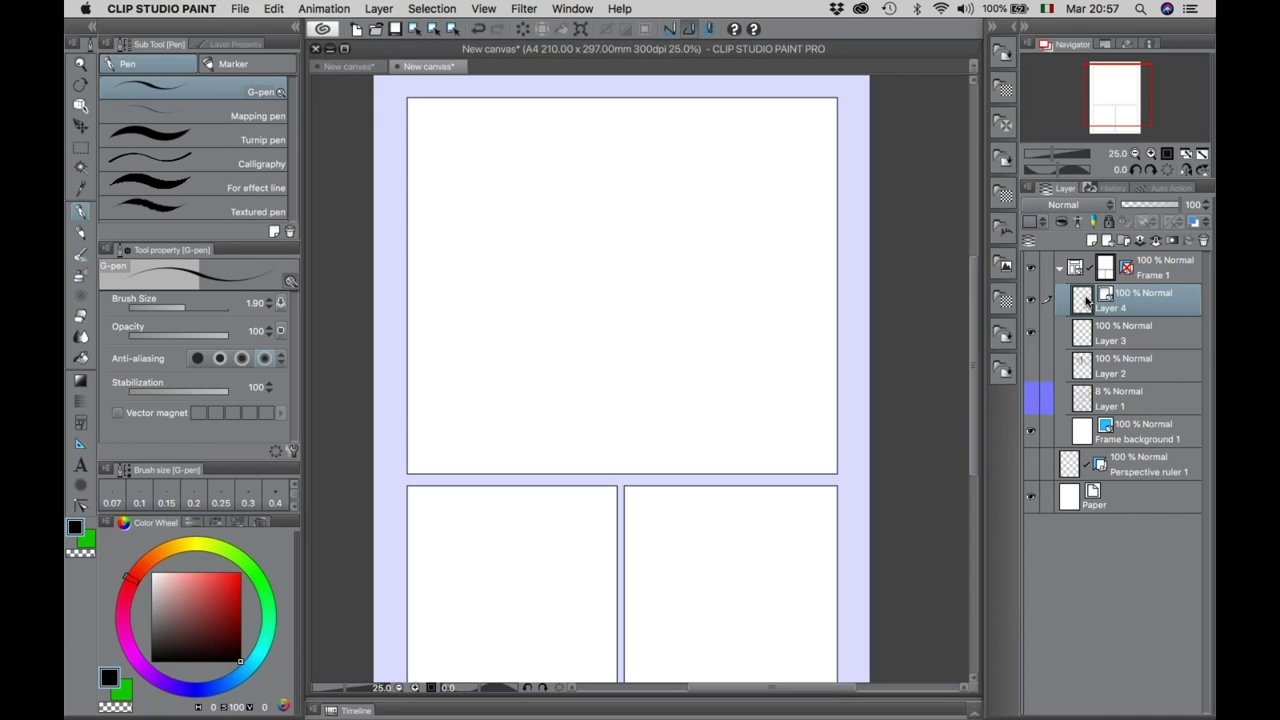
pyautogui.moveTo(577, 153)
pyautogui.mouseDown()
pyautogui.moveTo(545, 278)
pyautogui.moveTo(618, 418)
pyautogui.moveTo(550, 412)
pyautogui.mouseUp()
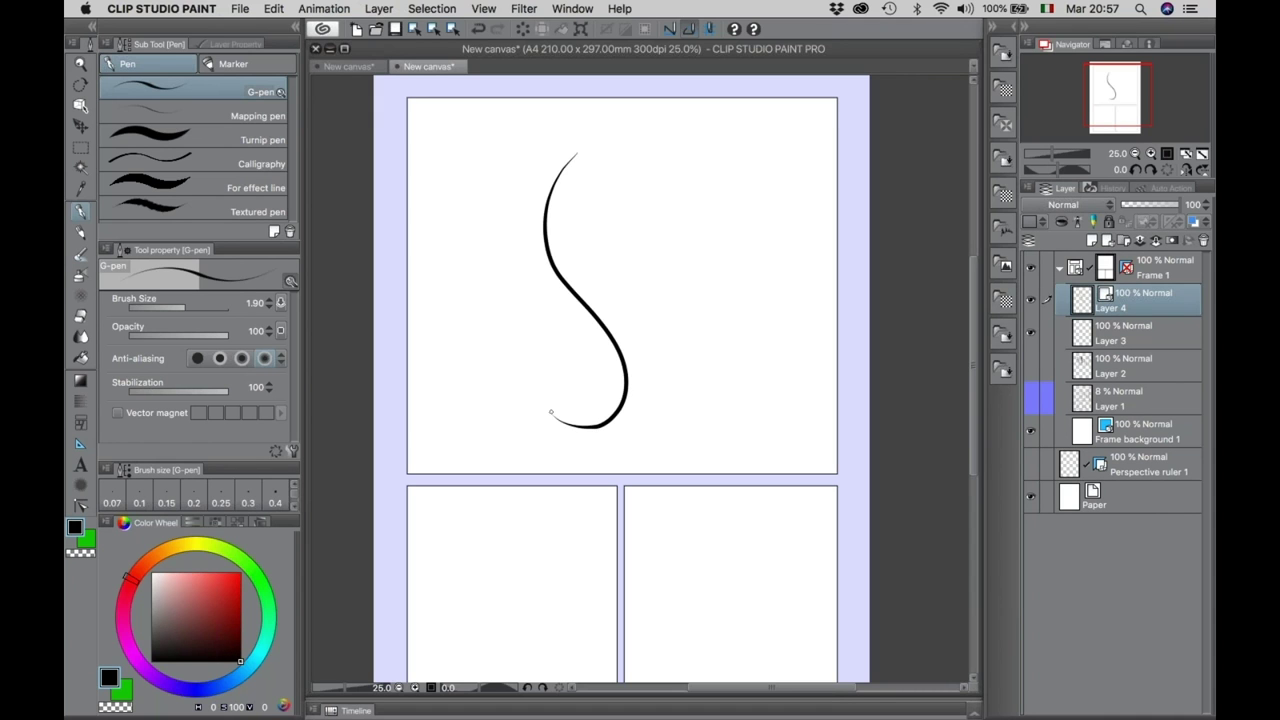
# Select the S-curve with the Object tool and pull a control point on its upper bend outward to the left.
pyautogui.click(81, 106)
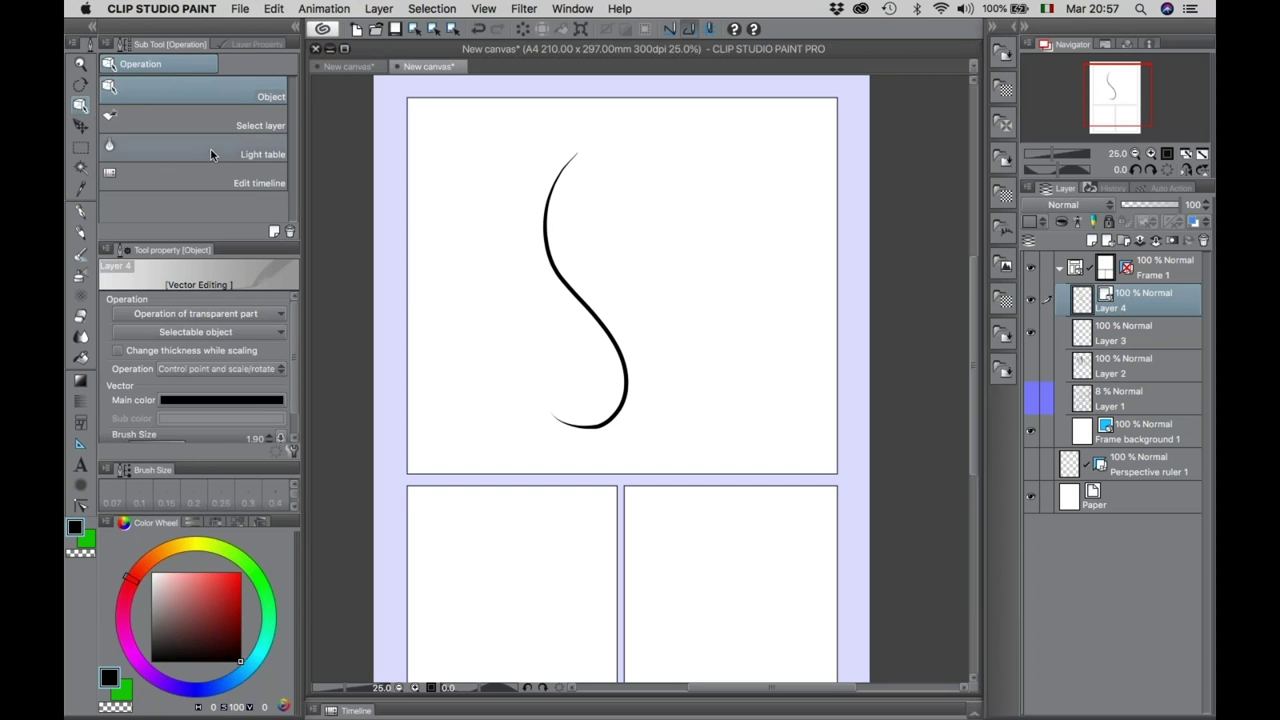
pyautogui.click(551, 240)
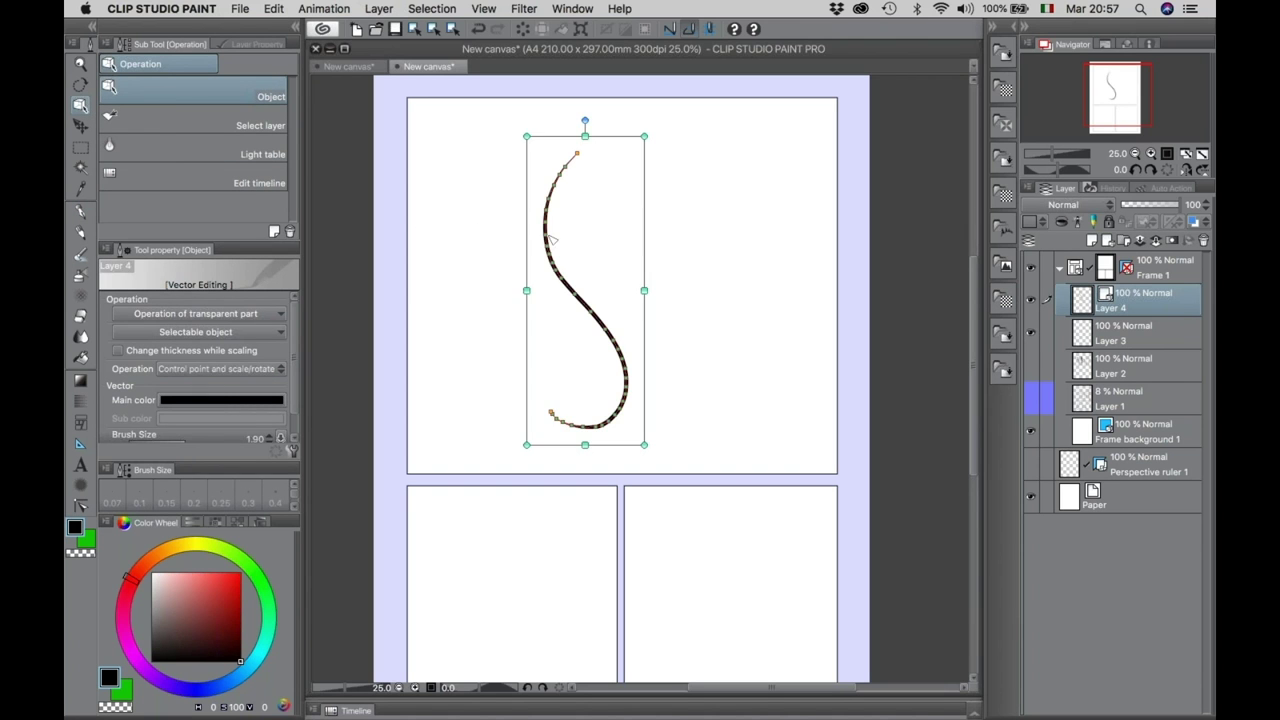
pyautogui.hotkey('ctrl', 'space')
pyautogui.click(563, 246)
pyautogui.click(557, 243)
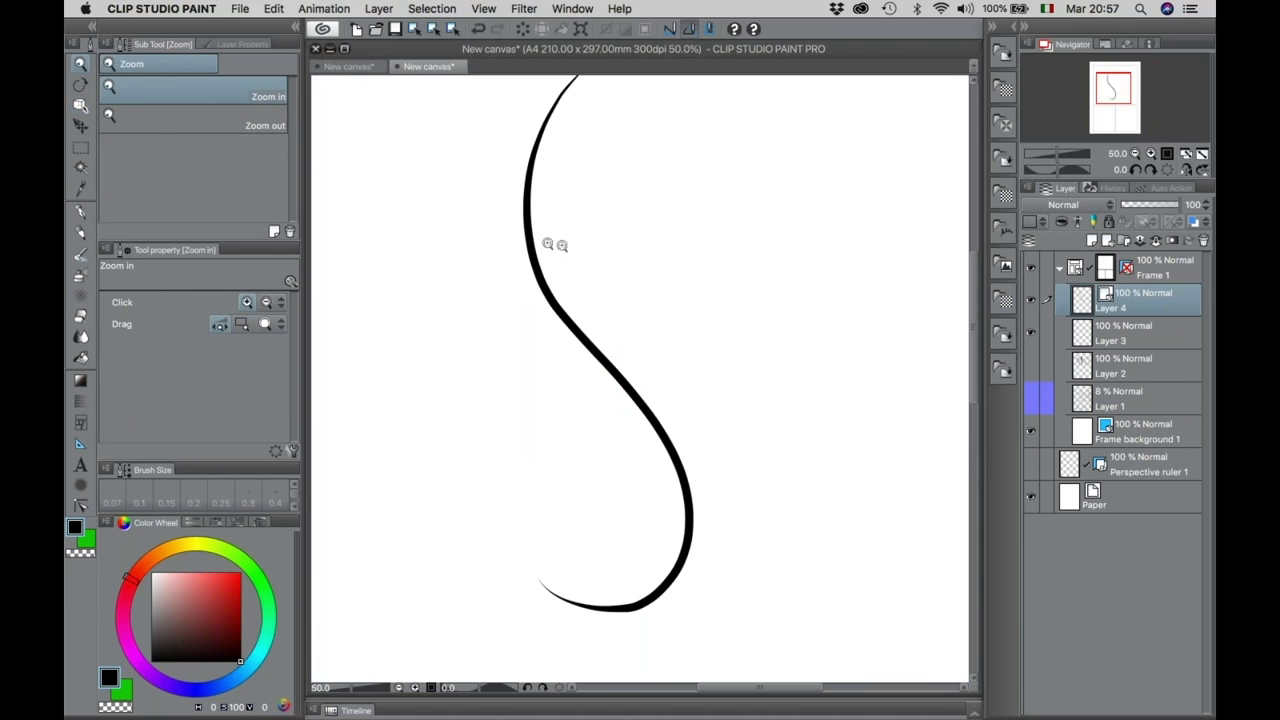
pyautogui.click(81, 106)
pyautogui.click(535, 246)
pyautogui.moveTo(535, 246)
pyautogui.mouseDown()
pyautogui.moveTo(496, 222)
pyautogui.moveTo(532, 278)
pyautogui.mouseUp()
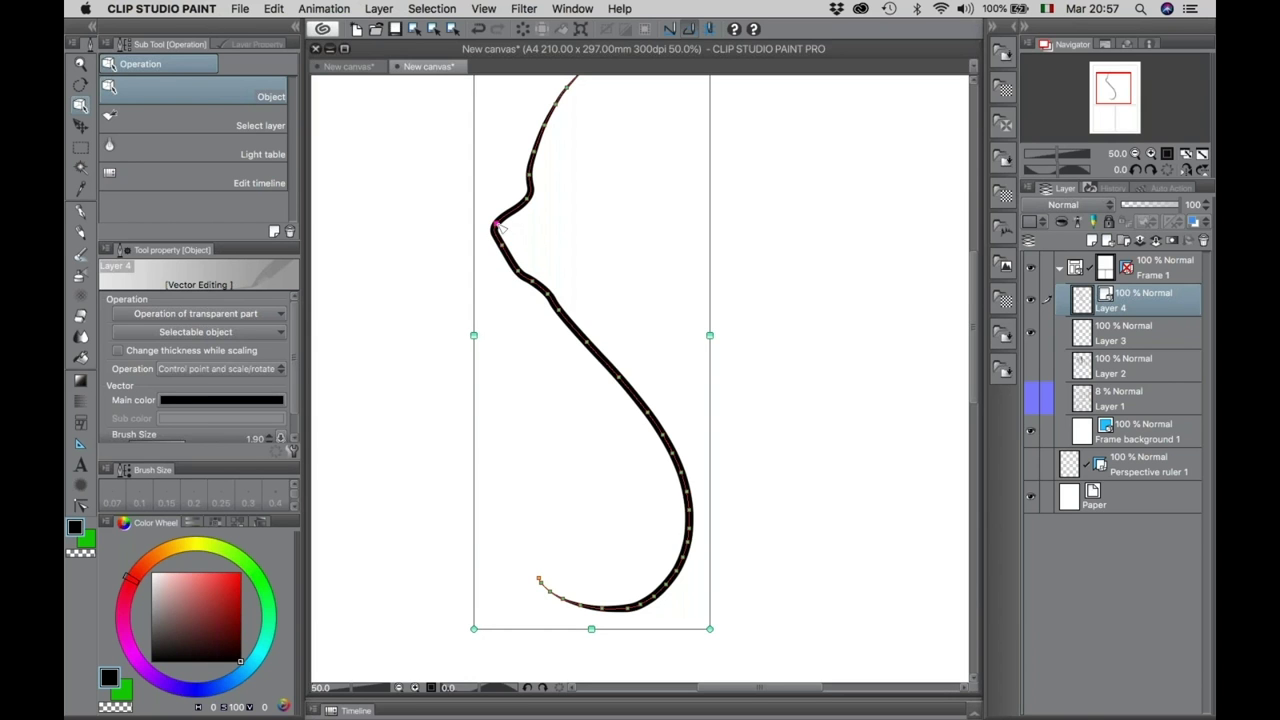
pyautogui.press('Delete')
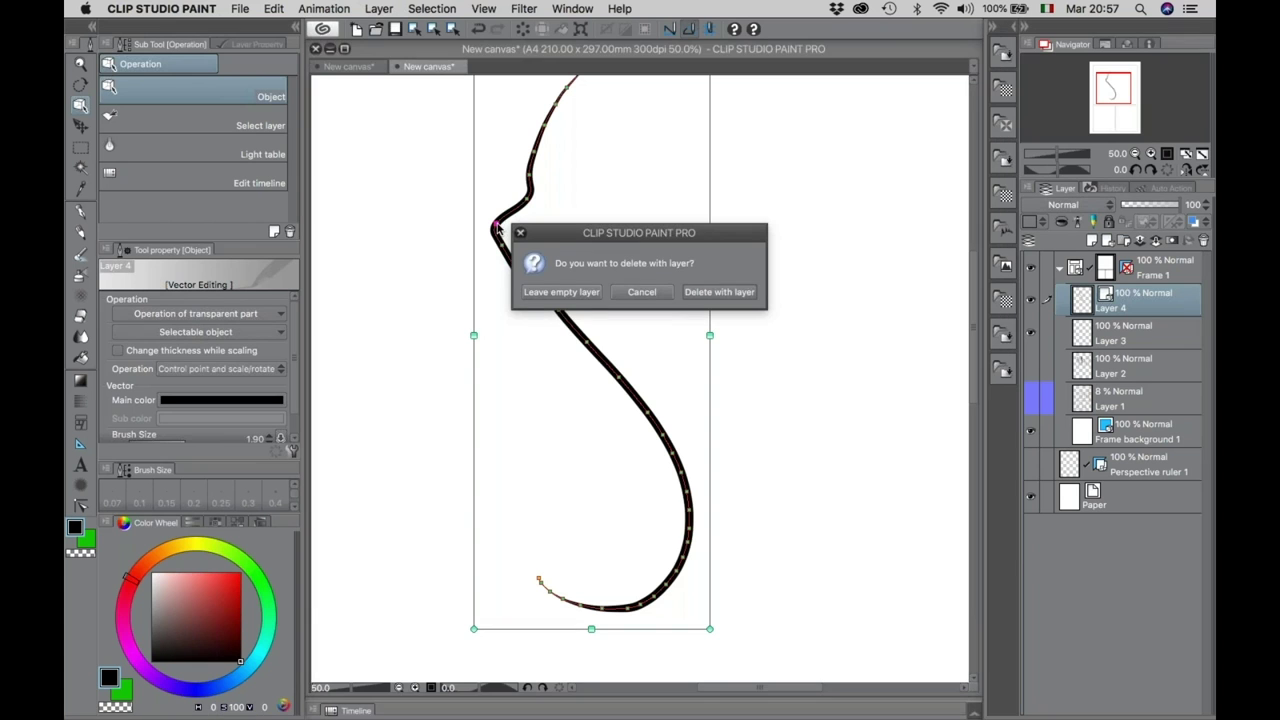
pyautogui.click(628, 295)
pyautogui.moveTo(625, 297); pyautogui.dragTo(612, 293)
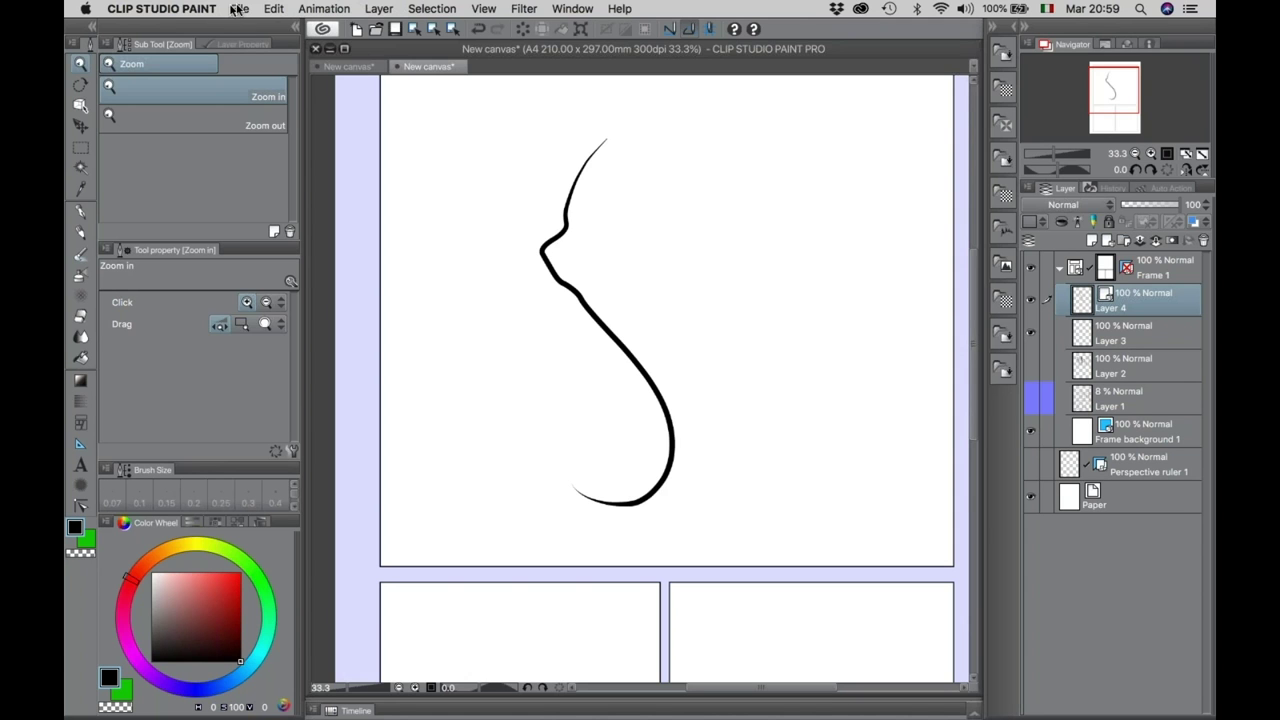
# Inspect the pen pressure curve in the automatic pen pressure adjustment settings, and cancel without changing it.
pyautogui.click(202, 7)
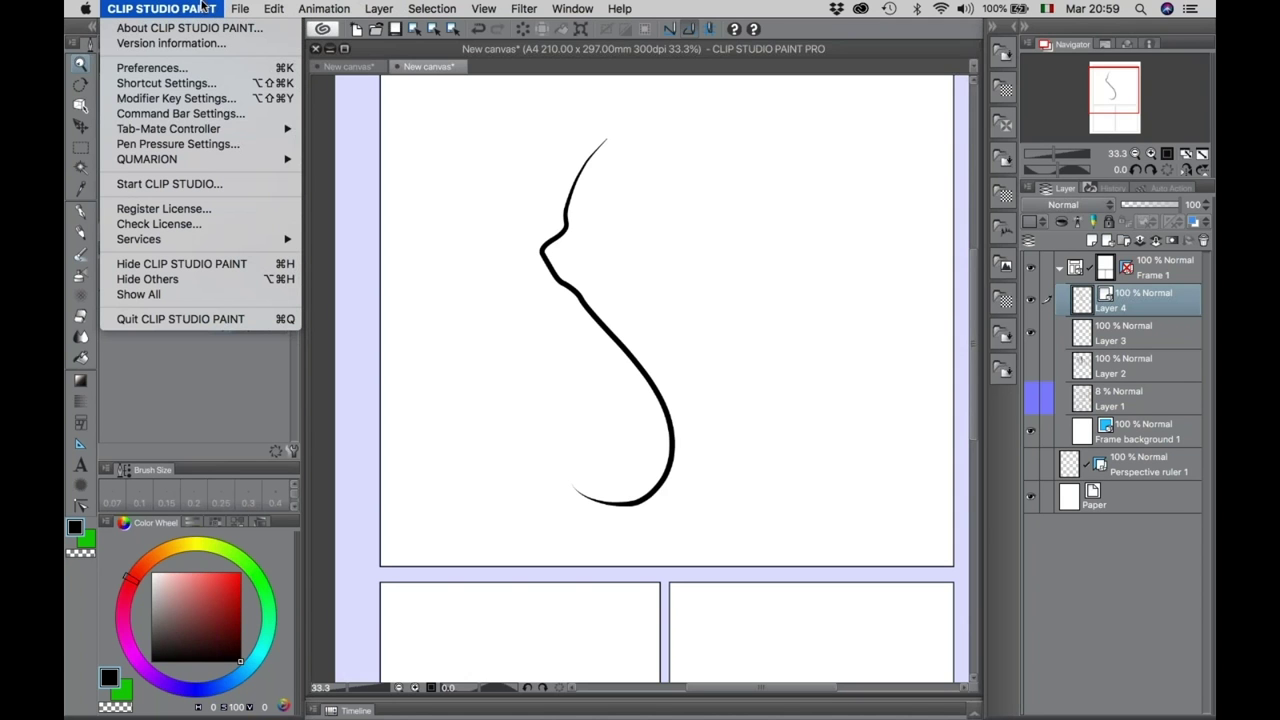
pyautogui.click(178, 144)
pyautogui.click(518, 266)
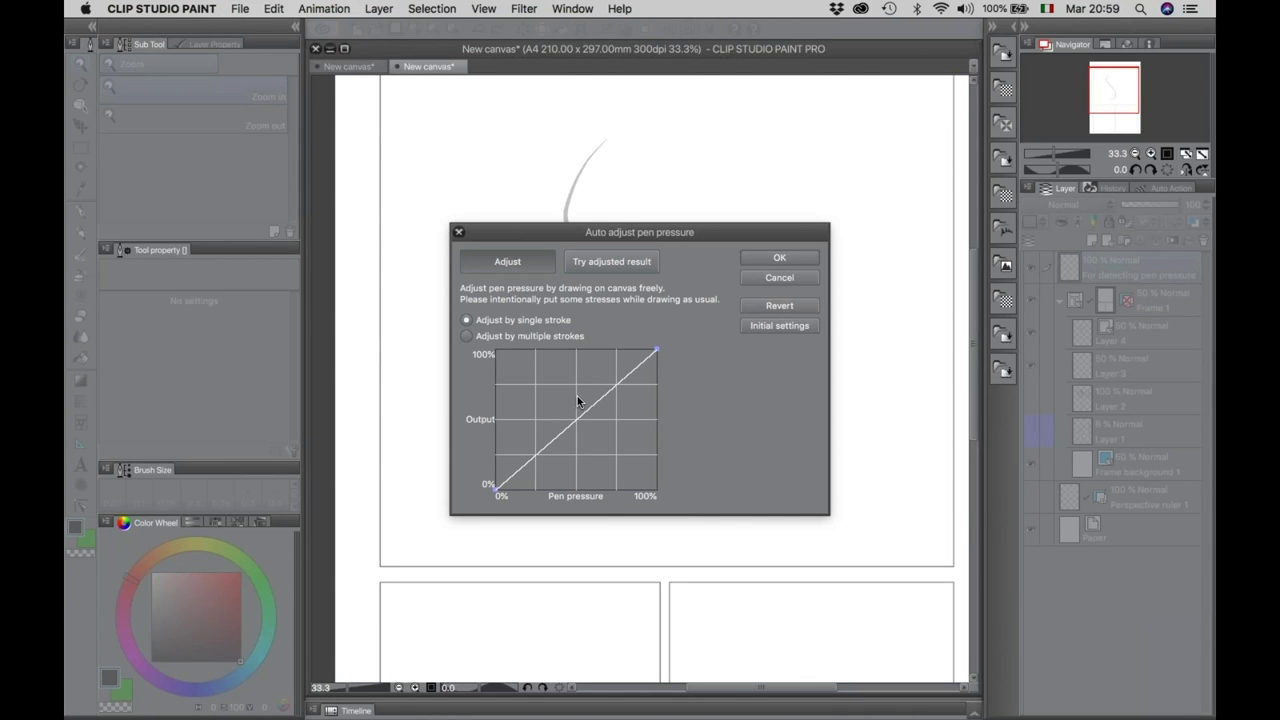
pyautogui.click(781, 279)
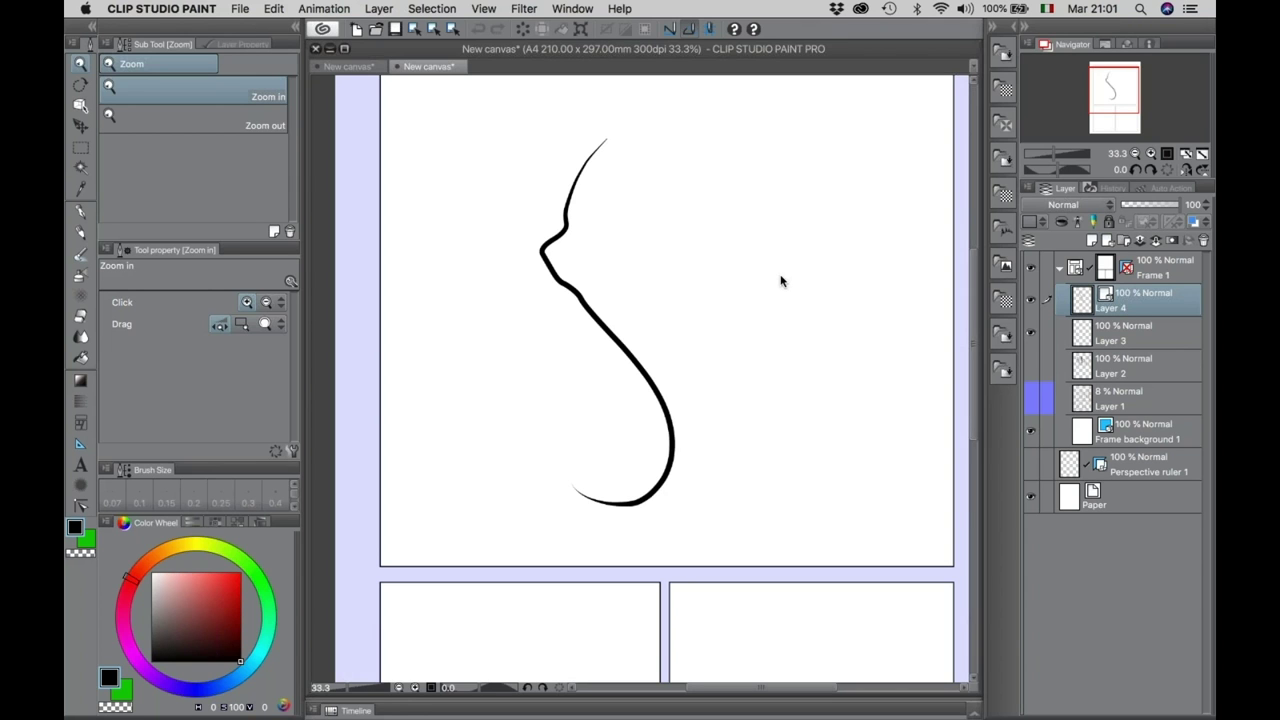
# Create a new blank A4 canvas of 210 × 297 mm at 300 dpi.
pyautogui.click(240, 8)
pyautogui.click(270, 31)
pyautogui.click(752, 156)
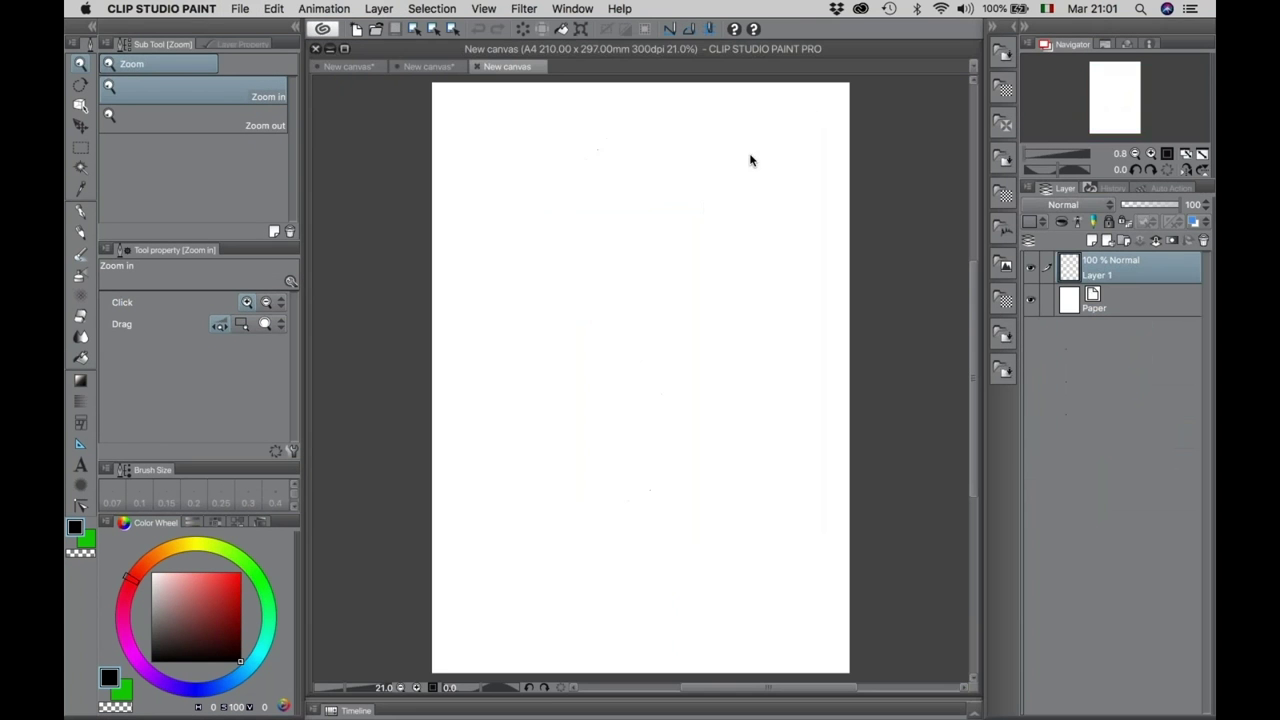
# Write "600" in the page's upper-left corner with the Darker pencil.
pyautogui.click(80, 233)
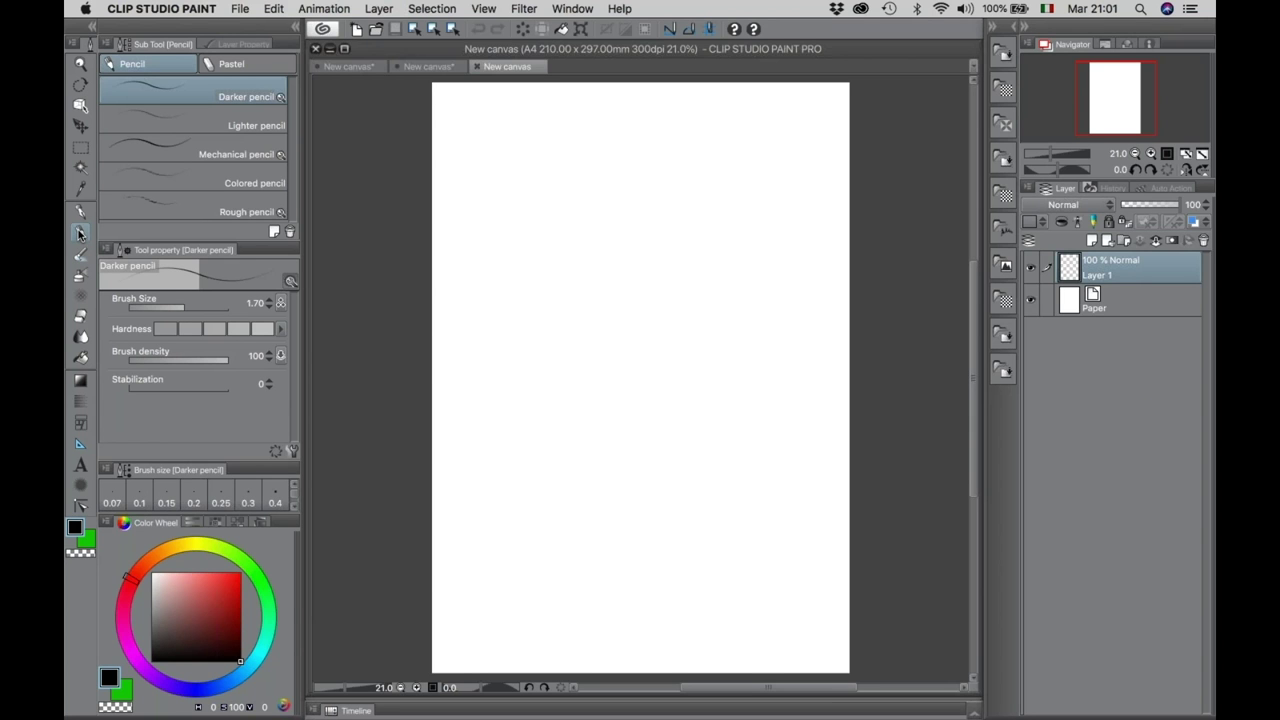
pyautogui.moveTo(467, 108)
pyautogui.mouseDown()
pyautogui.moveTo(458, 128)
pyautogui.moveTo(484, 122)
pyautogui.mouseUp()
pyautogui.moveTo(510, 120)
pyautogui.mouseDown()
pyautogui.moveTo(500, 136)
pyautogui.moveTo(512, 121)
pyautogui.mouseUp()
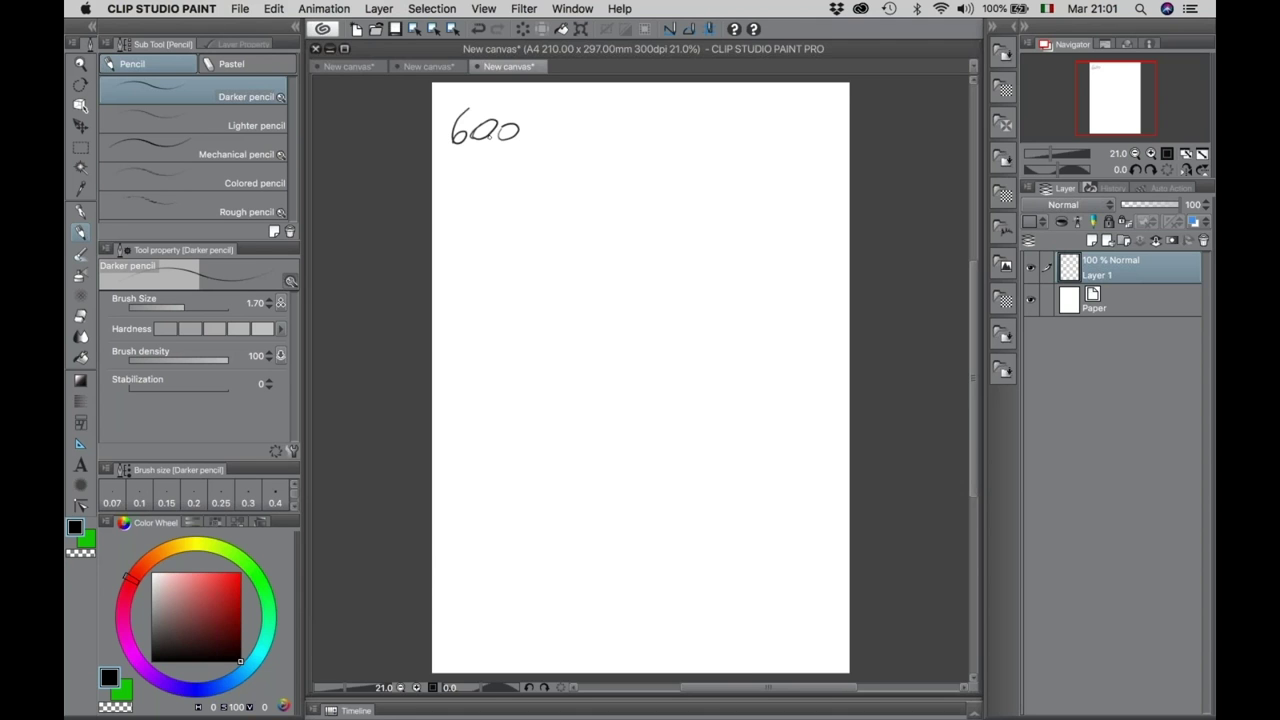
# Sketch a small upright rectangle in the page's lower-left area, mark two opposite corners, and extend a diagonal through them to the upper page edge.
pyautogui.moveTo(489, 360)
pyautogui.mouseDown()
pyautogui.moveTo(491, 545)
pyautogui.moveTo(594, 350)
pyautogui.moveTo(636, 352)
pyautogui.moveTo(631, 552)
pyautogui.mouseUp()
pyautogui.moveTo(488, 558); pyautogui.dragTo(628, 552)
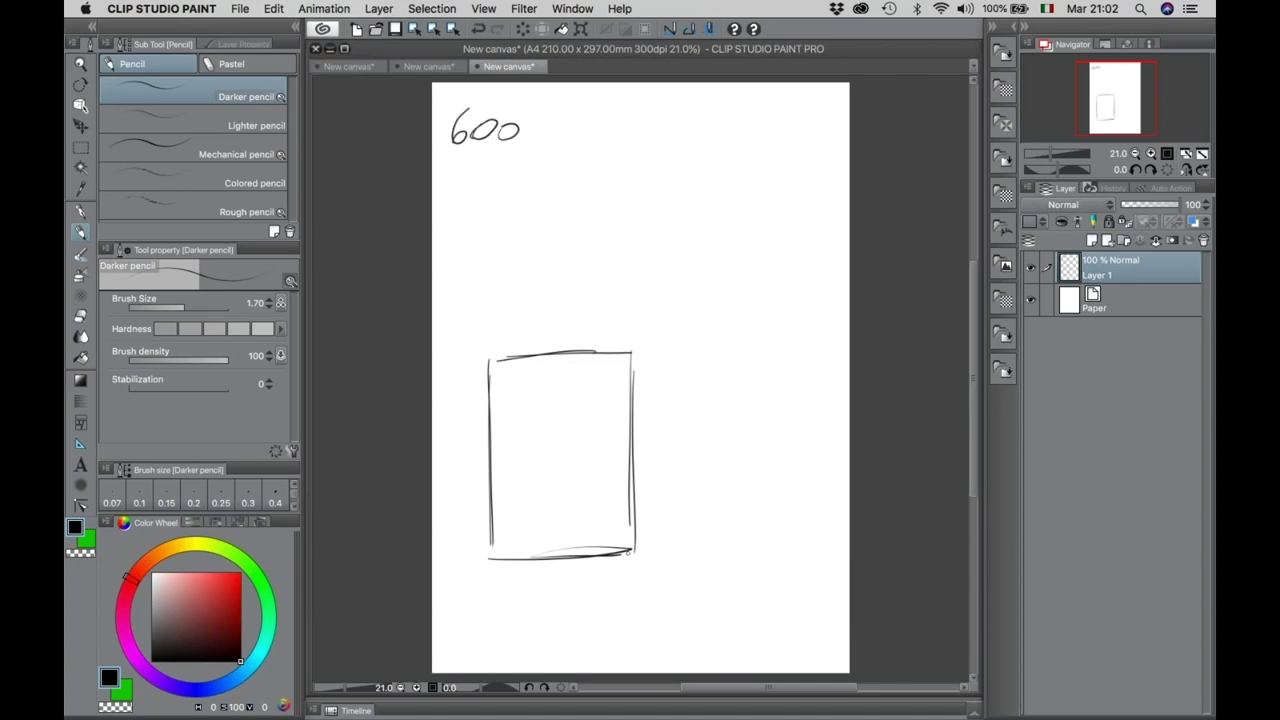
pyautogui.moveTo(489, 546); pyautogui.dragTo(491, 552)
pyautogui.moveTo(630, 352); pyautogui.dragTo(631, 356)
pyautogui.moveTo(491, 552); pyautogui.dragTo(822, 80)
# Sketch a larger rectangle around the small one, sharing its lower-left corner and reaching up to the diagonal.
pyautogui.moveTo(486, 178)
pyautogui.mouseDown()
pyautogui.moveTo(492, 364)
pyautogui.moveTo(736, 165)
pyautogui.mouseUp()
pyautogui.moveTo(530, 164)
pyautogui.mouseDown()
pyautogui.moveTo(768, 172)
pyautogui.moveTo(764, 496)
pyautogui.mouseUp()
pyautogui.moveTo(762, 276); pyautogui.dragTo(766, 552)
pyautogui.moveTo(562, 556); pyautogui.dragTo(754, 550)
pyautogui.moveTo(656, 560); pyautogui.dragTo(762, 564)
pyautogui.moveTo(760, 172); pyautogui.dragTo(760, 556)
pyautogui.moveTo(494, 172)
pyautogui.mouseDown()
pyautogui.moveTo(790, 160)
pyautogui.moveTo(490, 420)
pyautogui.moveTo(491, 554)
pyautogui.mouseUp()
pyautogui.moveTo(746, 162); pyautogui.dragTo(748, 336)
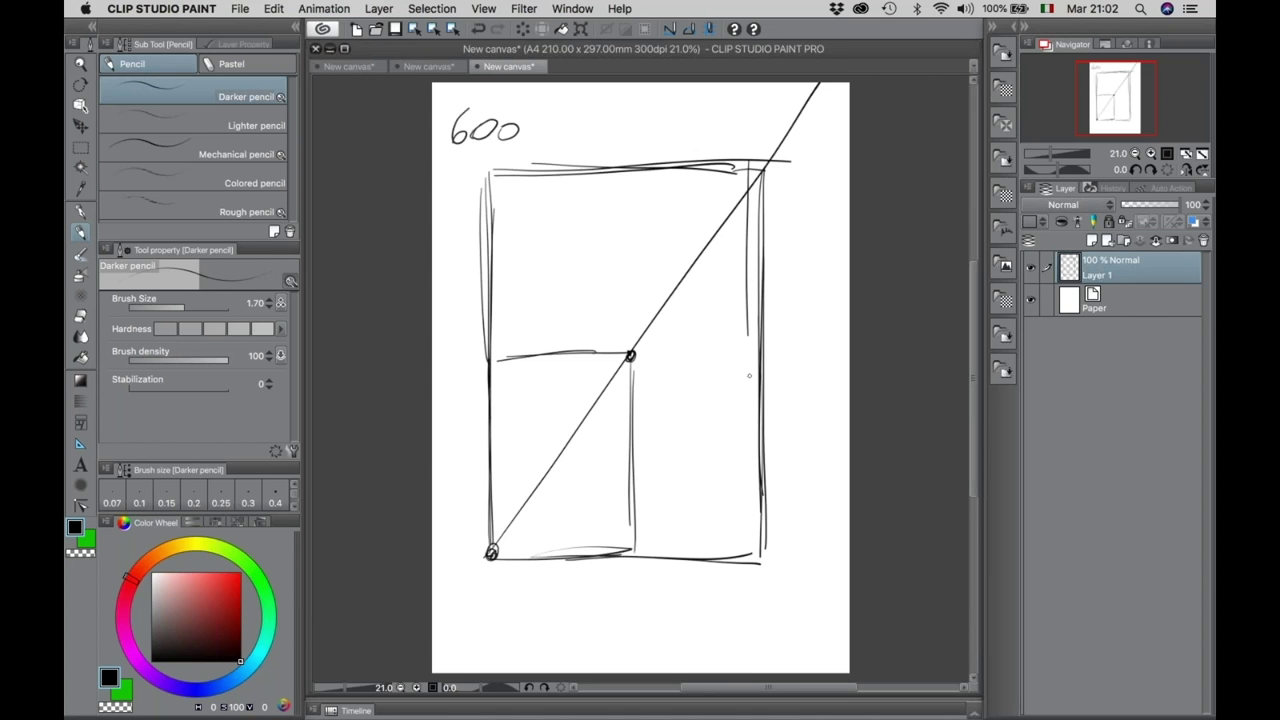
# Reinforce the upper and right edges of the small rectangle with darker pencil strokes.
pyautogui.moveTo(488, 352)
pyautogui.mouseDown()
pyautogui.moveTo(628, 350)
pyautogui.moveTo(646, 540)
pyautogui.mouseUp()
pyautogui.moveTo(637, 410); pyautogui.dragTo(638, 556)
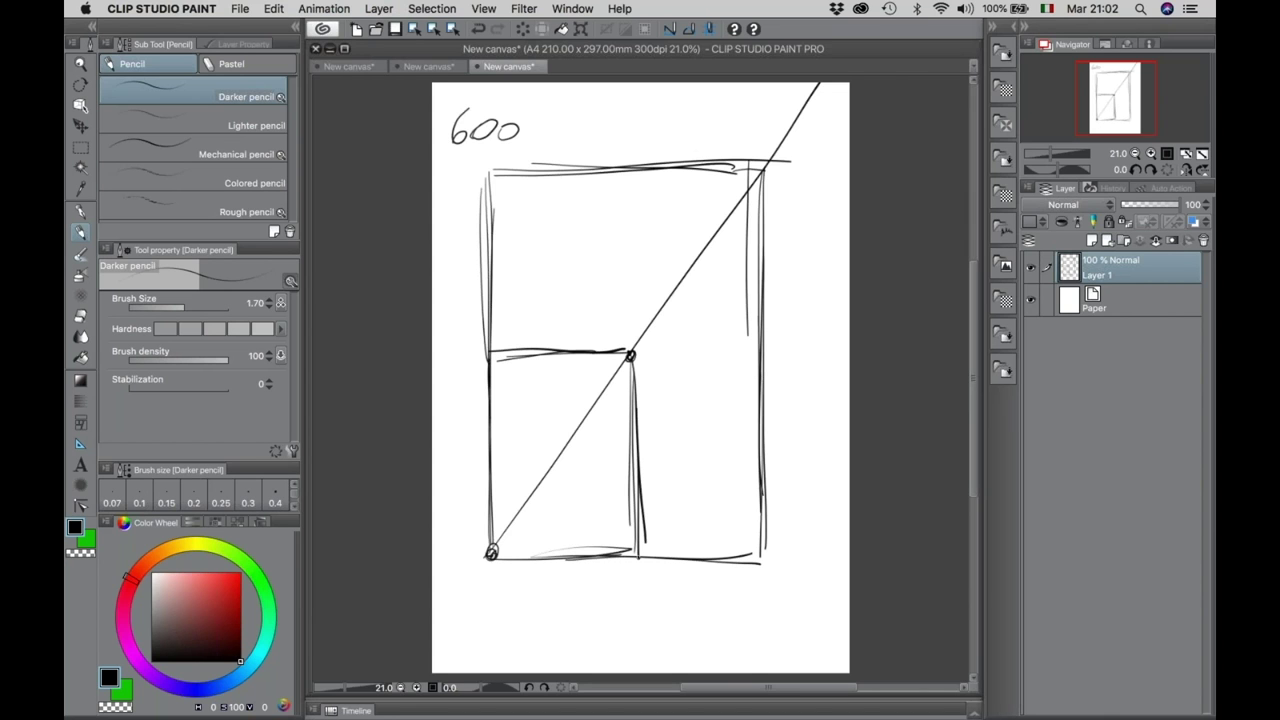
pyautogui.moveTo(634, 358); pyautogui.dragTo(636, 538)
pyautogui.moveTo(636, 360); pyautogui.dragTo(640, 550)
pyautogui.moveTo(486, 350); pyautogui.dragTo(618, 354)
pyautogui.moveTo(496, 352); pyautogui.dragTo(596, 350)
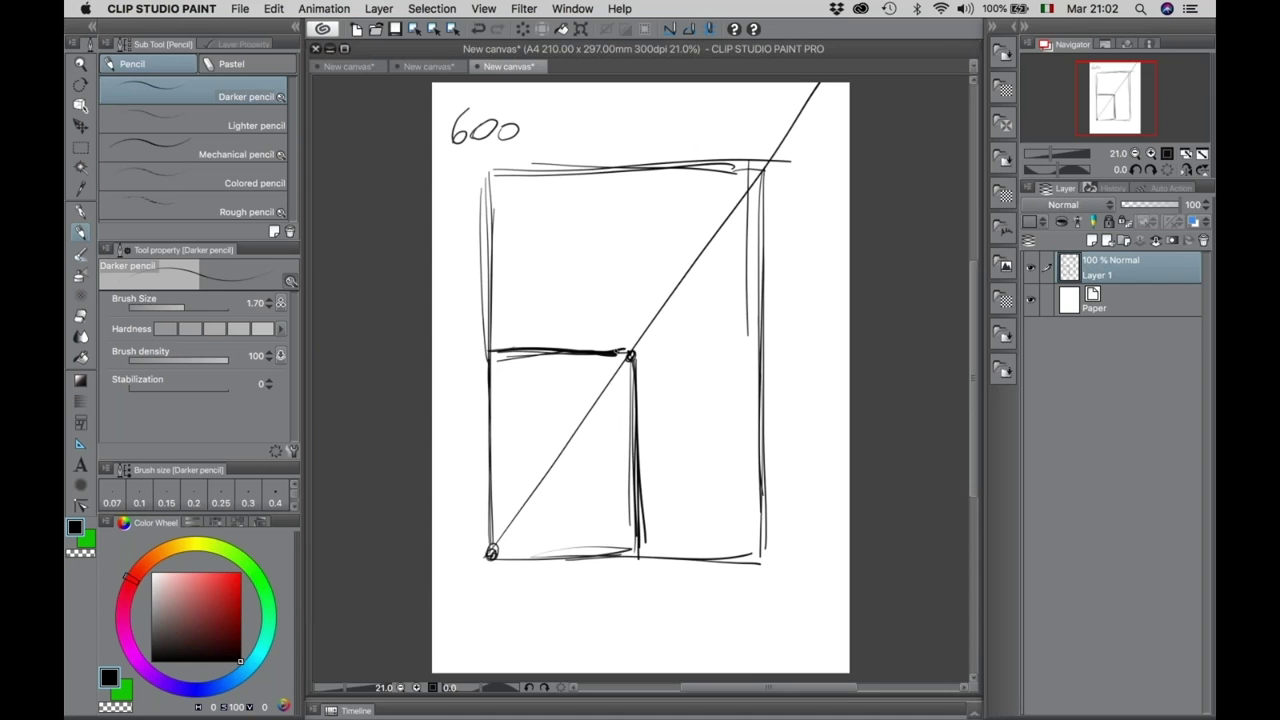
# Circle the handwritten "600" and clear the whole sketch from the layer.
pyautogui.moveTo(475, 95)
pyautogui.mouseDown()
pyautogui.moveTo(540, 125)
pyautogui.moveTo(429, 136)
pyautogui.mouseUp()
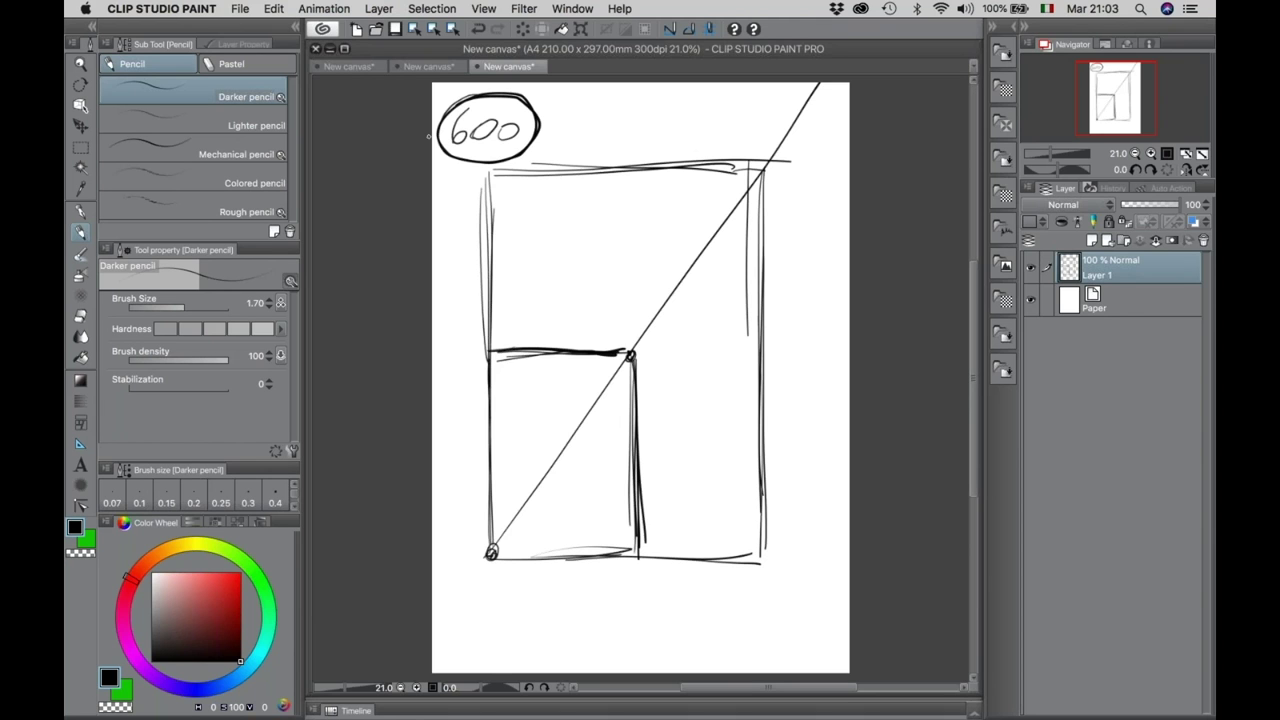
pyautogui.click(523, 30)
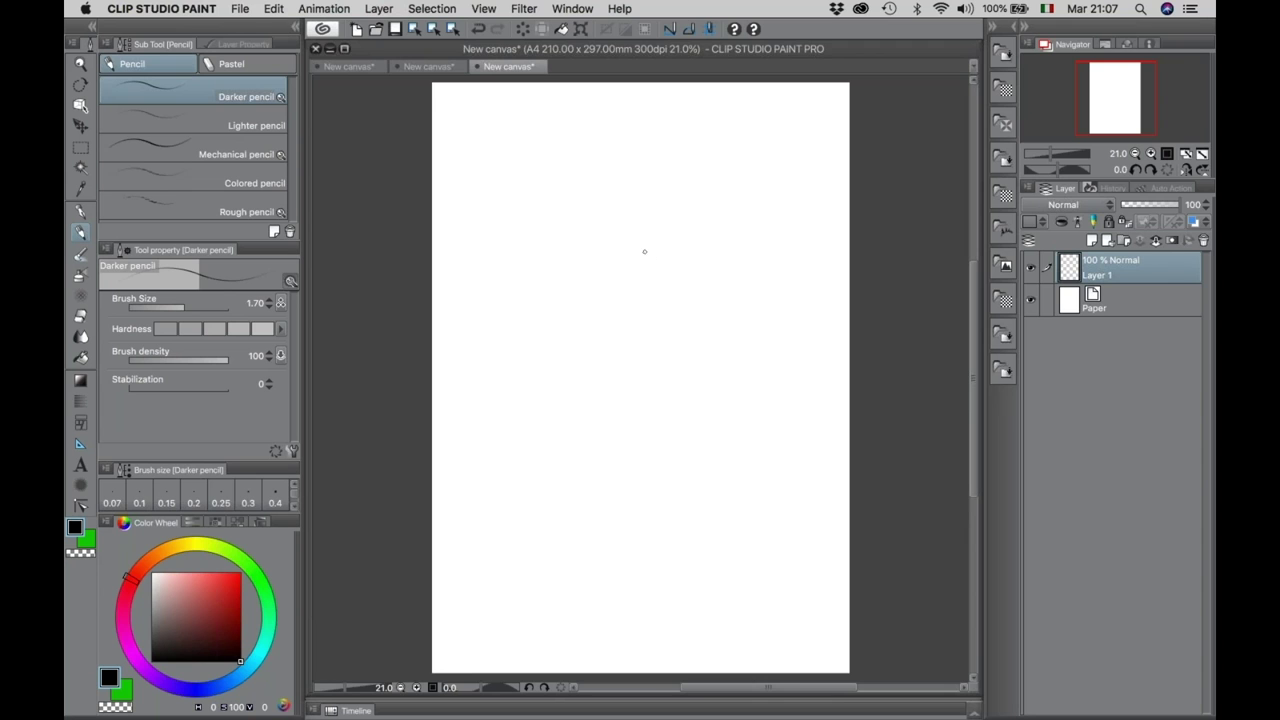
# Try freehand test strokes with the Darker pencil and the G-pen, including an S-shaped curve, and undo them all.
pyautogui.moveTo(645, 251); pyautogui.dragTo(676, 333)
pyautogui.press('super+z')
pyautogui.press('p')
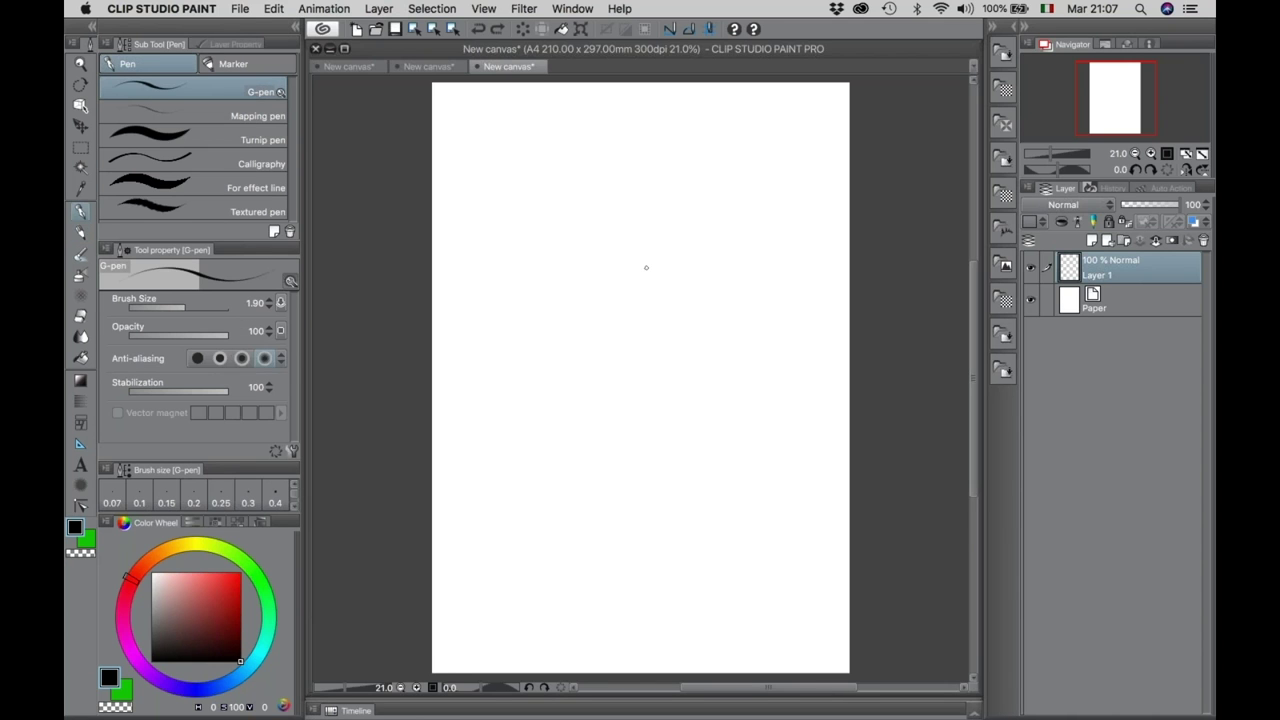
pyautogui.moveTo(612, 249); pyautogui.dragTo(690, 375)
pyautogui.press('super+z')
pyautogui.moveTo(603, 176)
pyautogui.mouseDown()
pyautogui.moveTo(652, 405)
pyautogui.moveTo(597, 365)
pyautogui.mouseUp()
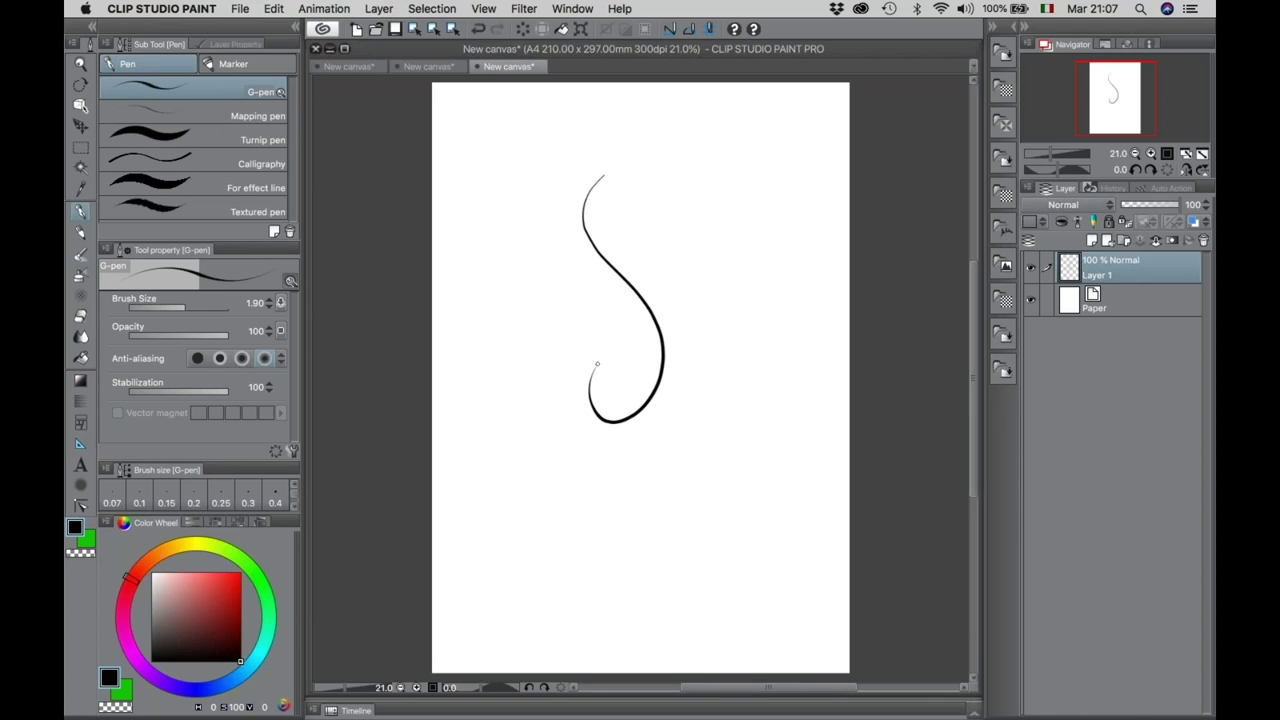
pyautogui.press('p')
pyautogui.moveTo(704, 152); pyautogui.dragTo(671, 384)
pyautogui.press('super+z')
pyautogui.press('super+z')
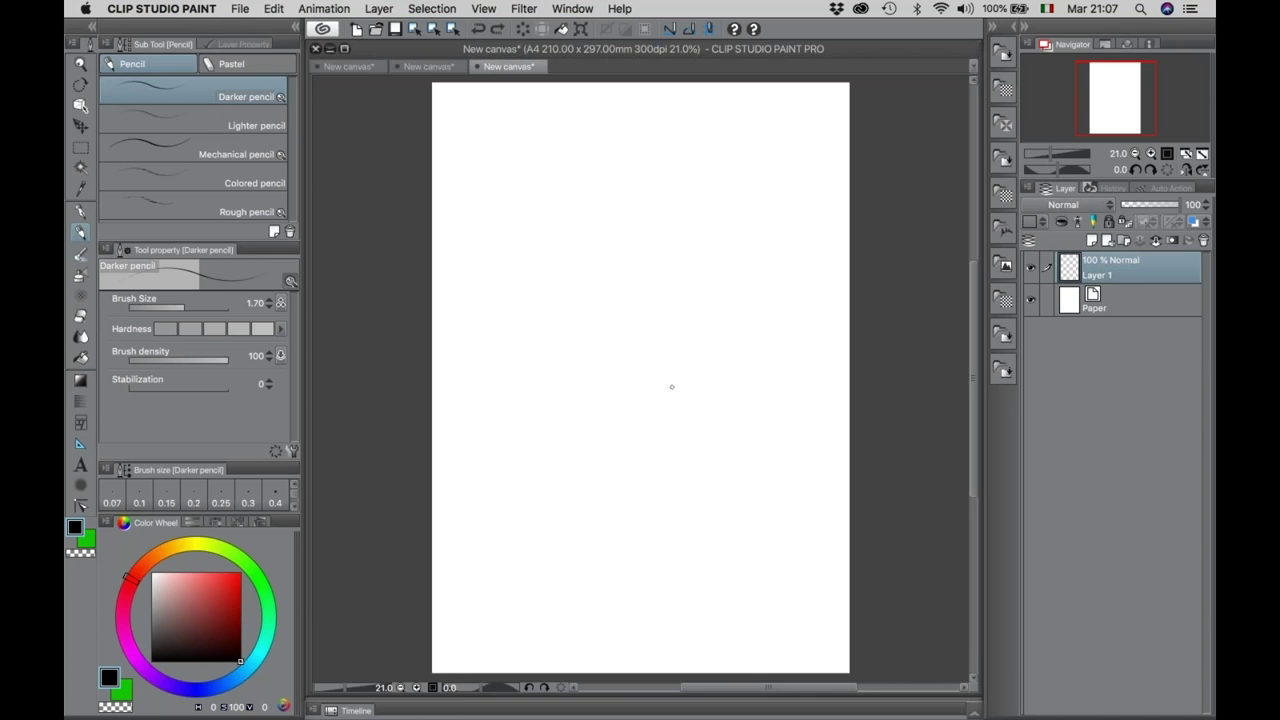
# Try switching between the Zoom and Fill tools, magnifying the blank canvas slightly.
pyautogui.press('/')
pyautogui.click(637, 260)
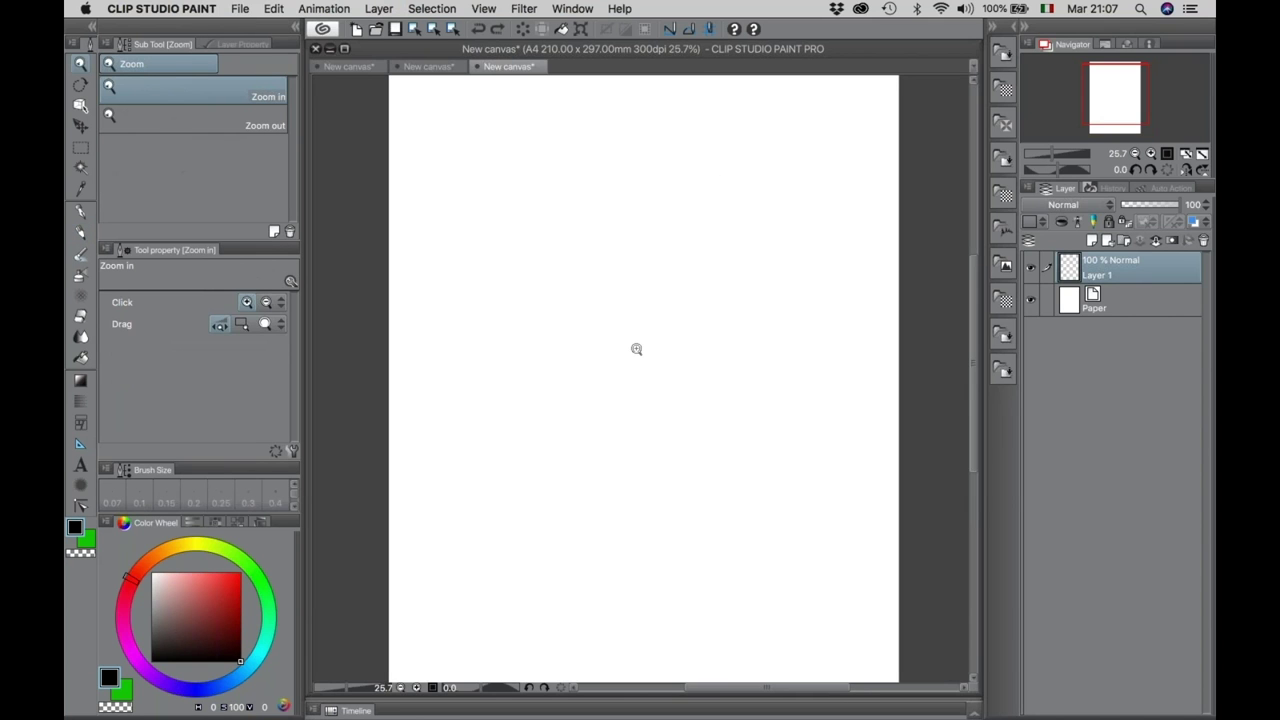
pyautogui.press('g')
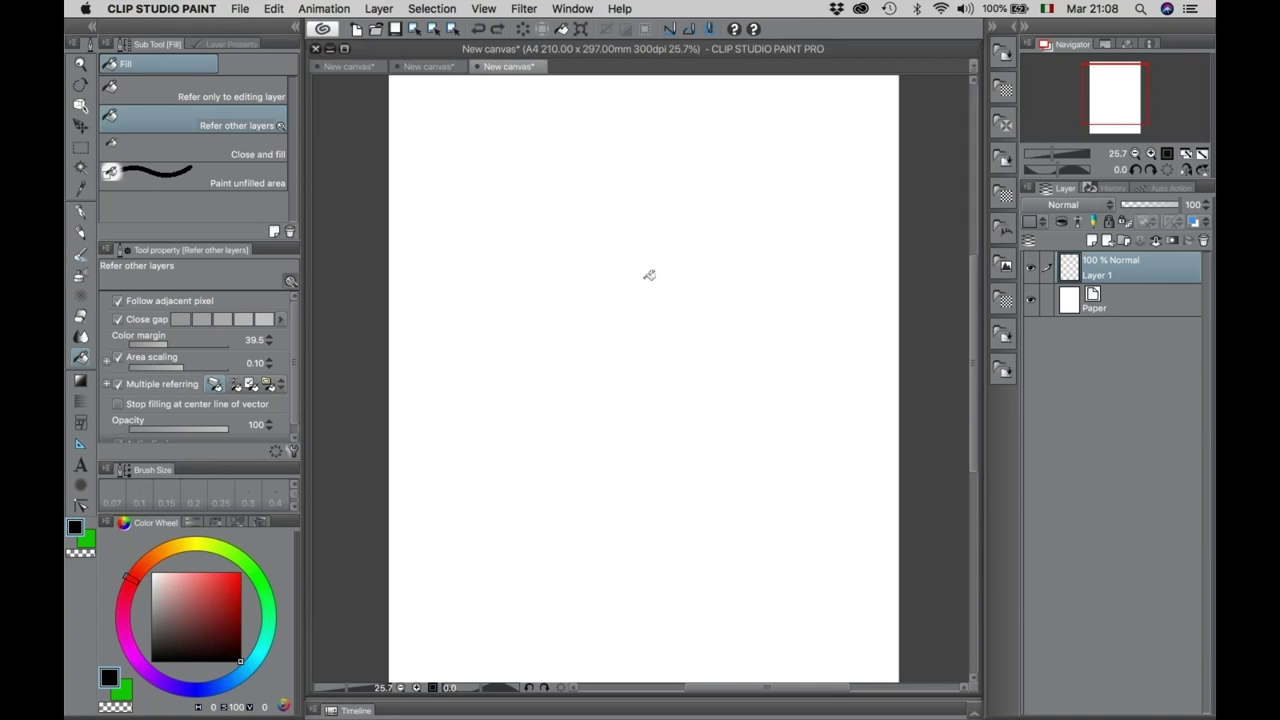
pyautogui.press('/')
# Review the key assignments of the Tool area in Shortcut Settings and close the dialog.
pyautogui.click(186, 12)
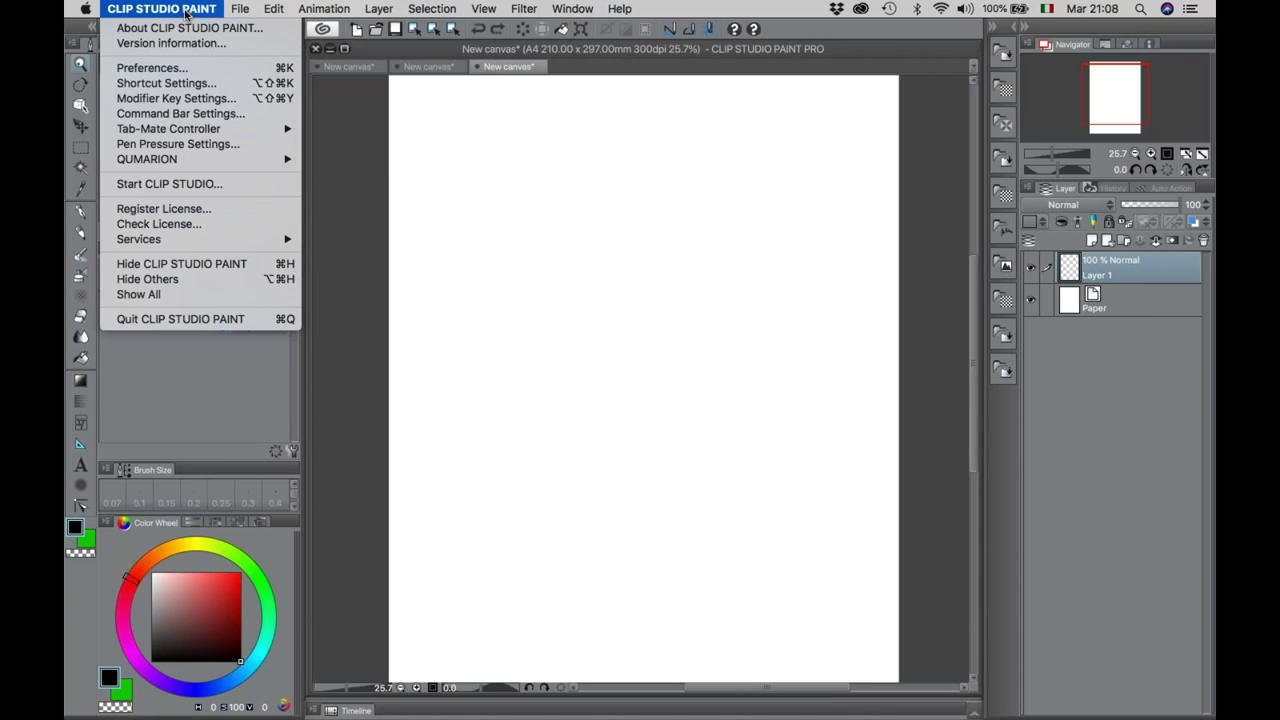
pyautogui.click(153, 86)
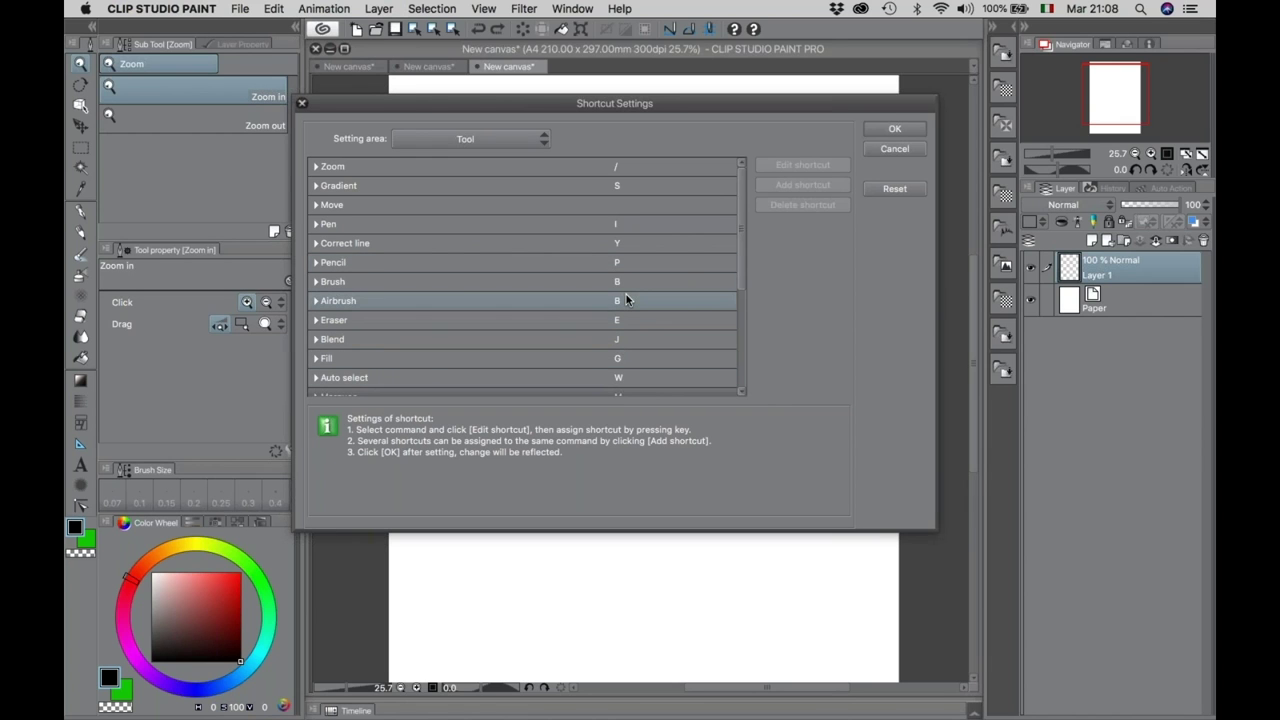
pyautogui.click(894, 132)
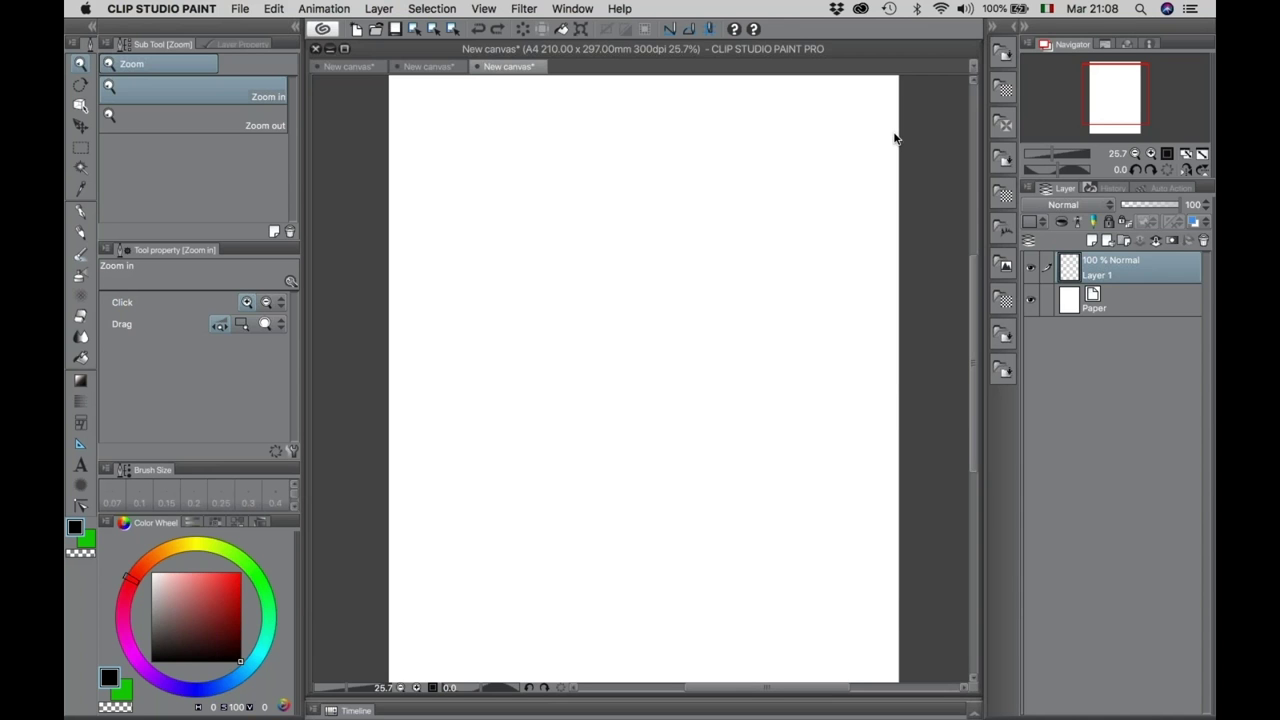
# Show Mix ground color among the G-pen's tool properties and turn it on in the pen's Ink settings.
pyautogui.click(79, 213)
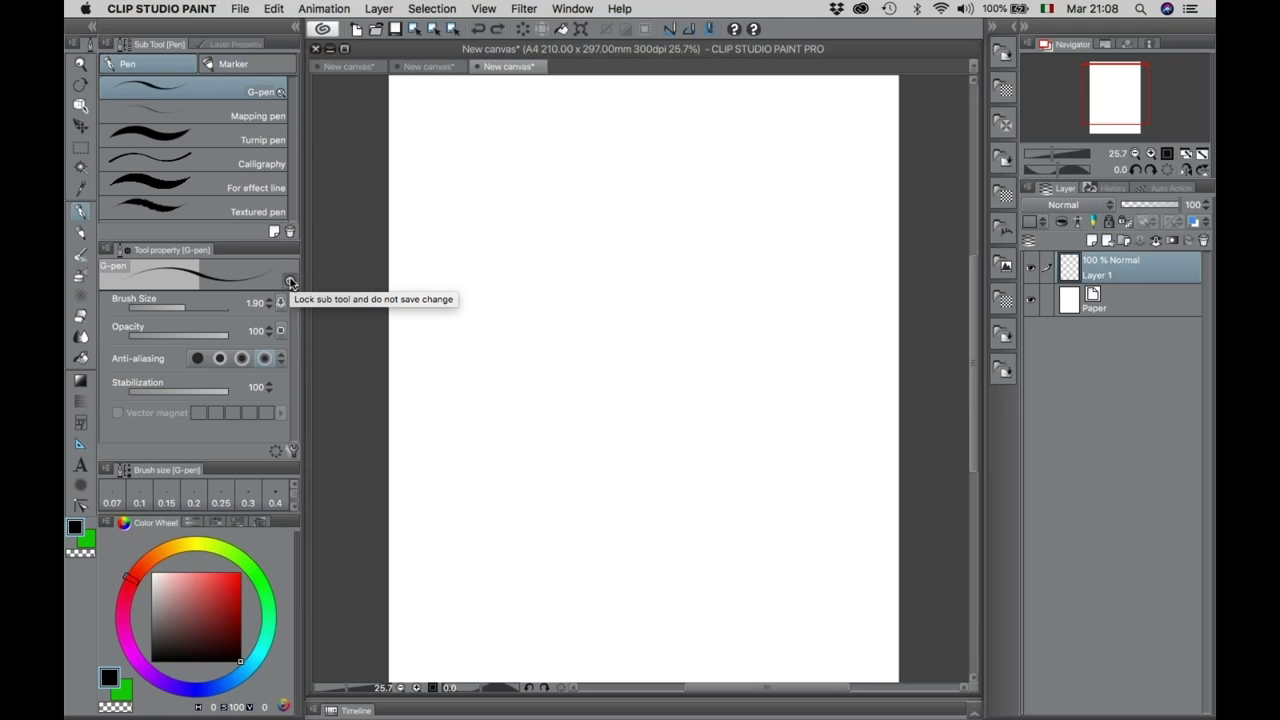
pyautogui.click(293, 455)
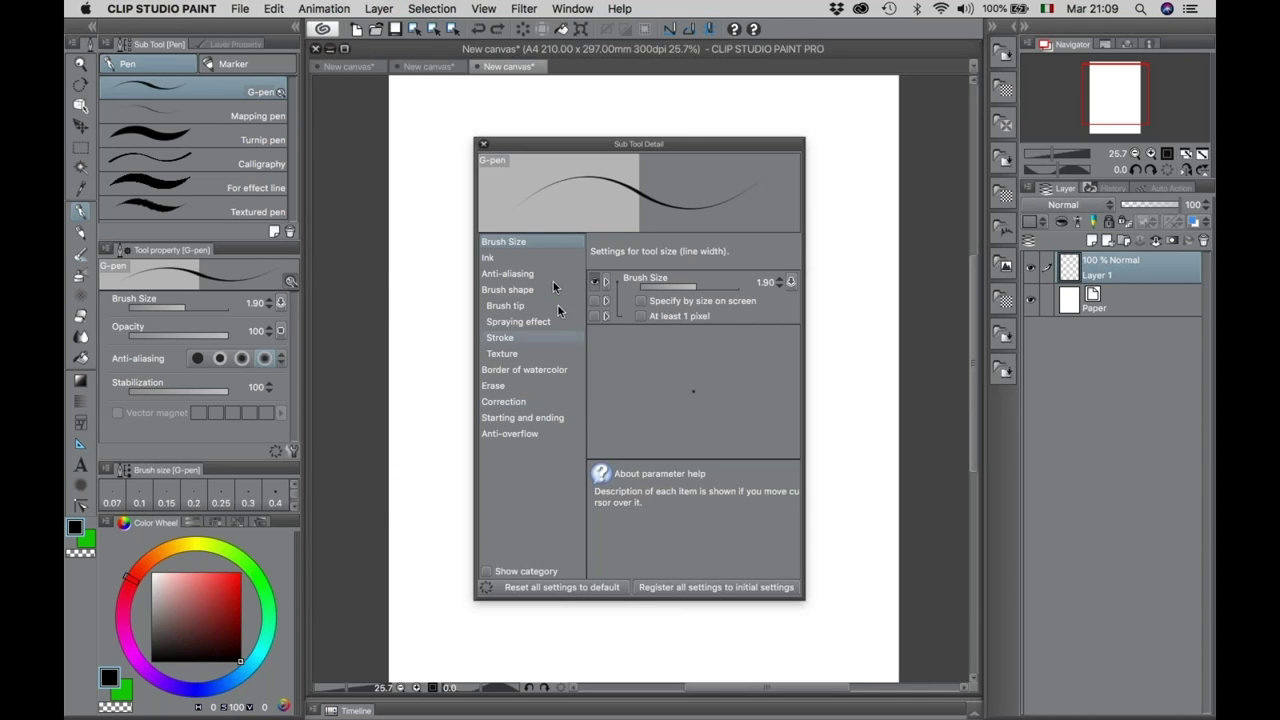
pyautogui.click(512, 259)
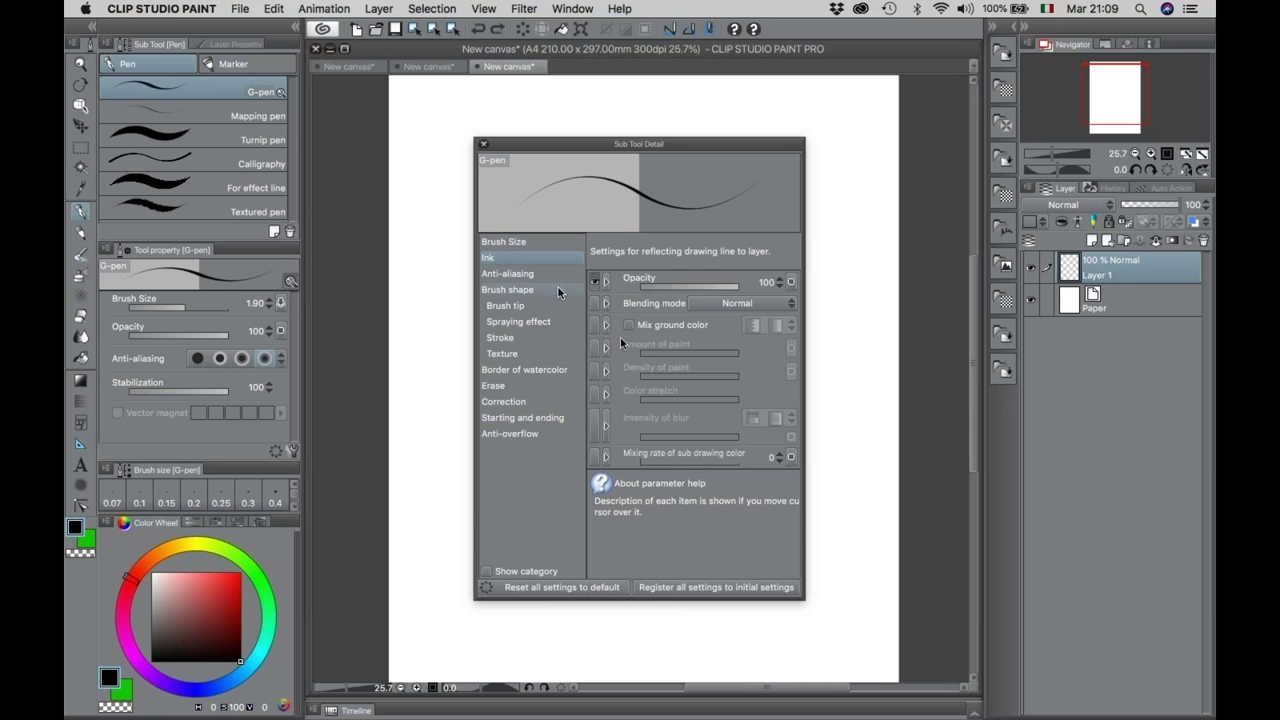
pyautogui.click(596, 326)
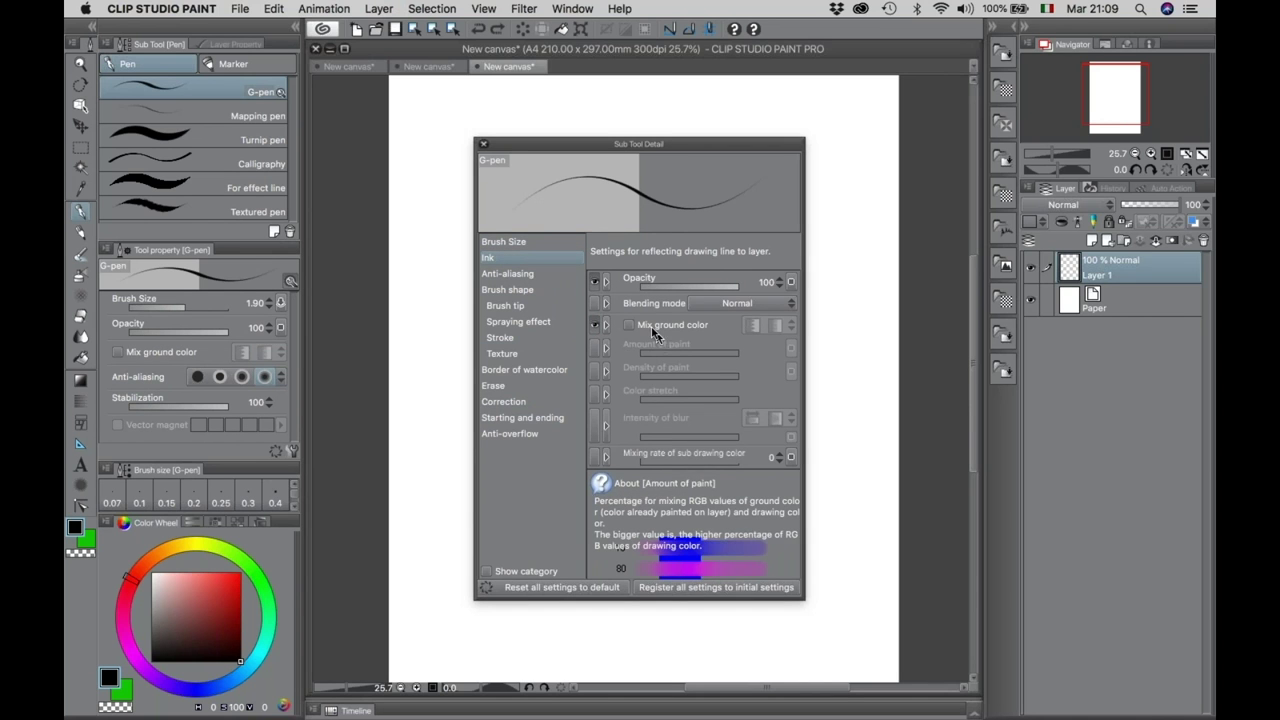
pyautogui.click(629, 325)
pyautogui.moveTo(659, 352)
pyautogui.mouseDown()
pyautogui.moveTo(713, 352)
pyautogui.moveTo(690, 376)
pyautogui.moveTo(709, 376)
pyautogui.mouseUp()
# Add the Stroke settings Gap and Continuous spraying to the G-pen's tool properties and close the Sub Tool Detail window.
pyautogui.click(487, 337)
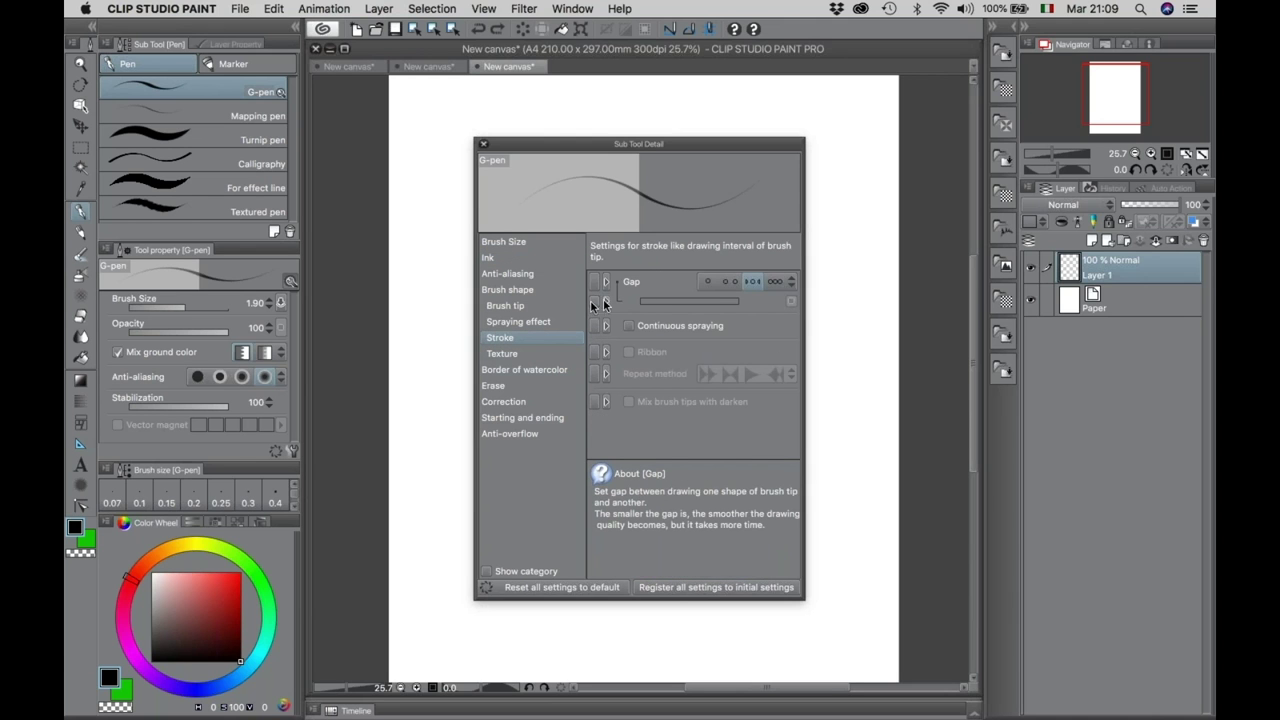
pyautogui.click(595, 283)
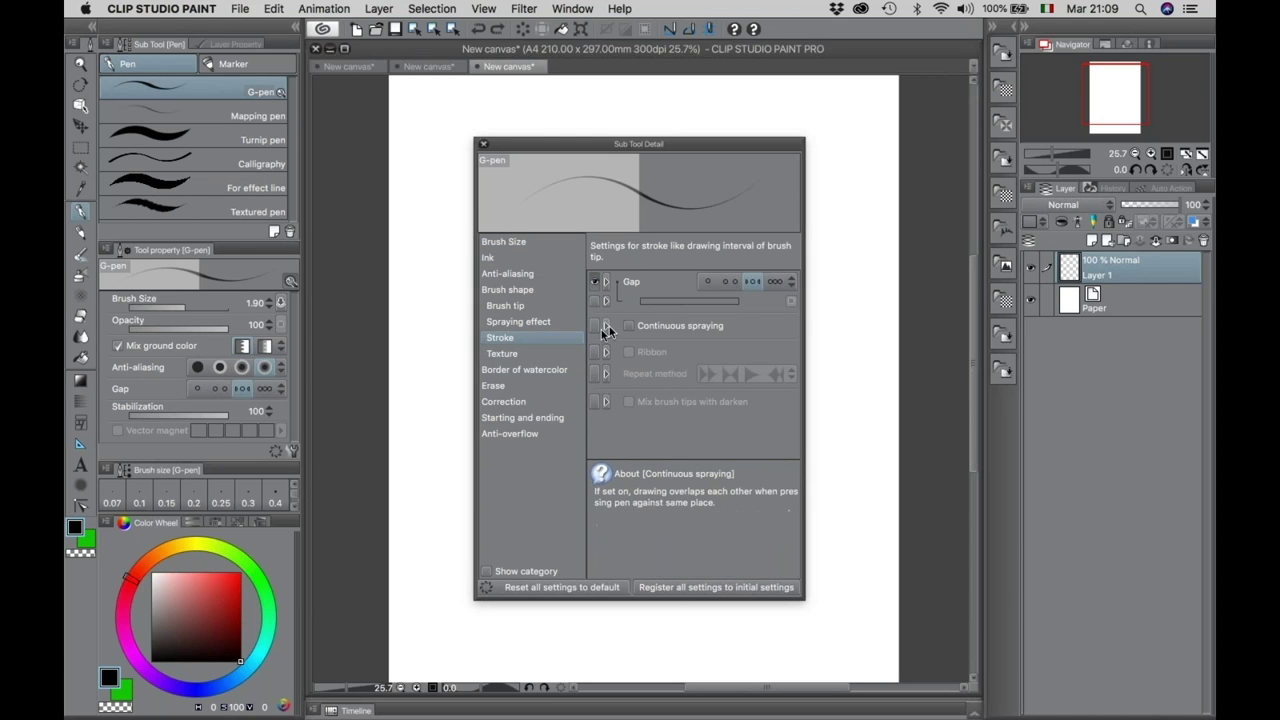
pyautogui.click(595, 326)
pyautogui.click(597, 301)
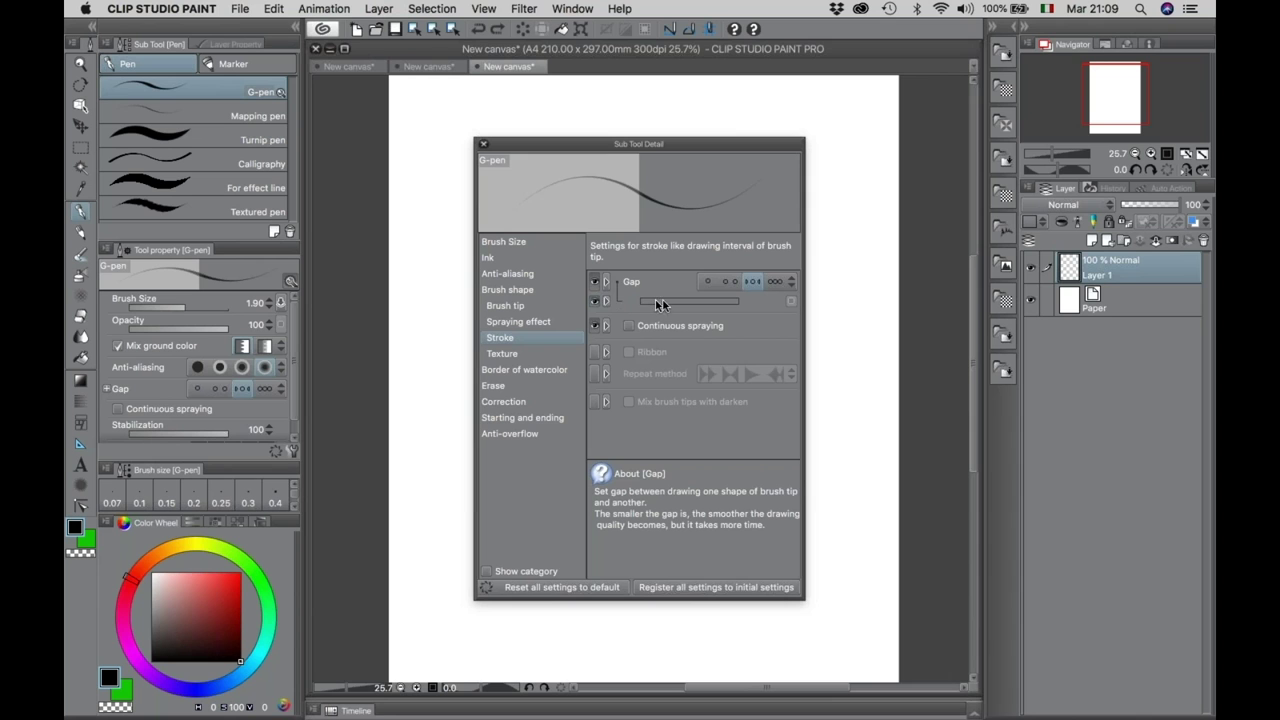
pyautogui.click(604, 301)
pyautogui.click(645, 287)
pyautogui.click(505, 385)
pyautogui.click(525, 370)
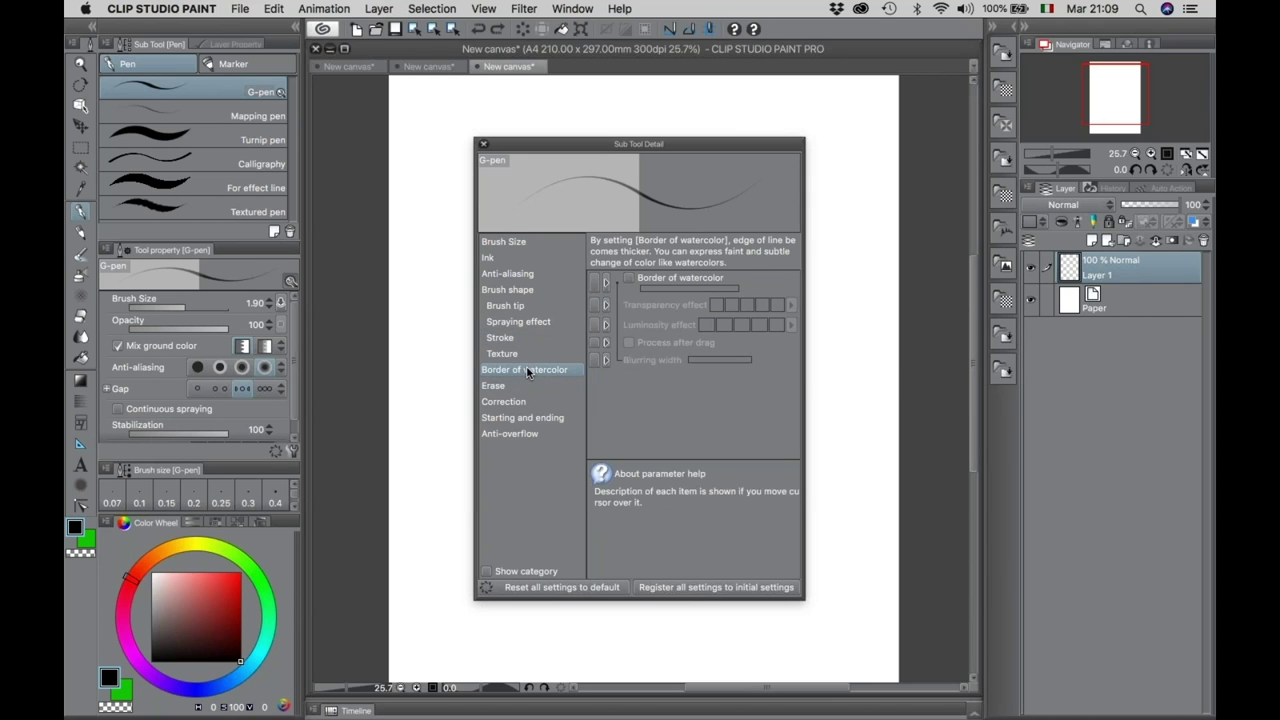
pyautogui.click(484, 144)
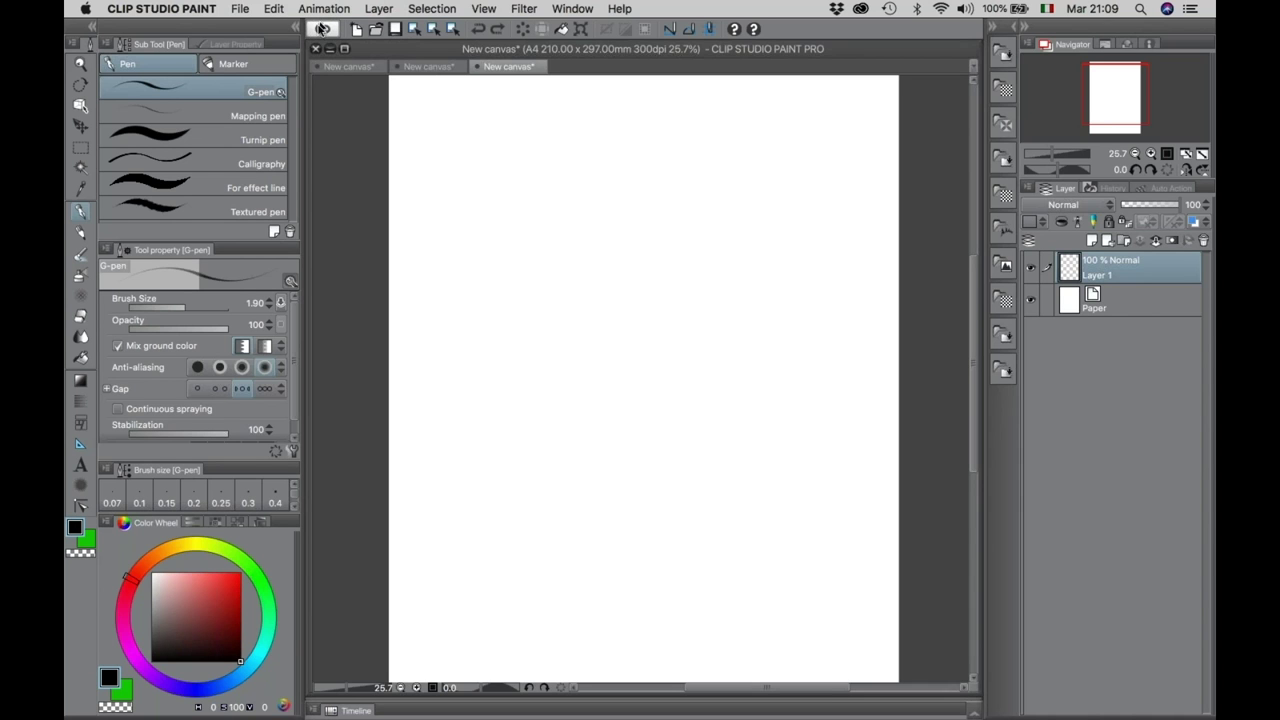
# Switch to CLIP STUDIO, reposition its window, and browse the new materials offered in CLIP STUDIO ASSETS.
pyautogui.click(323, 33)
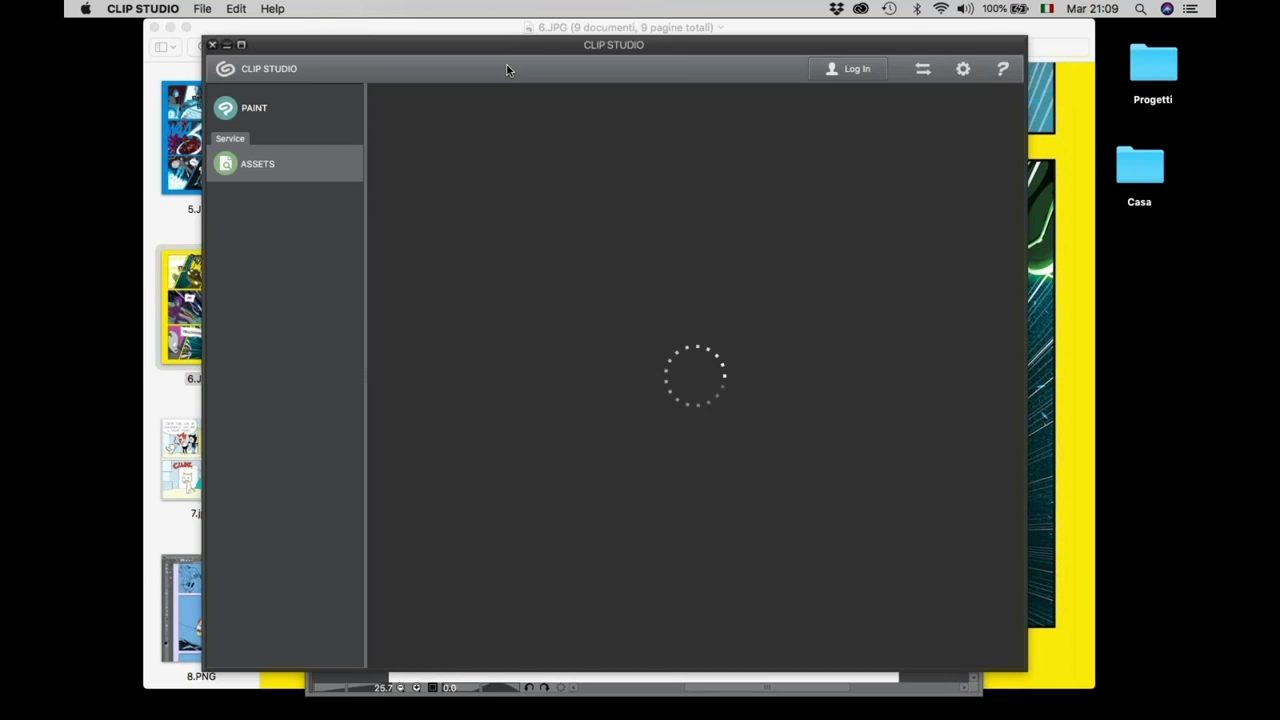
pyautogui.moveTo(510, 44); pyautogui.dragTo(482, 42)
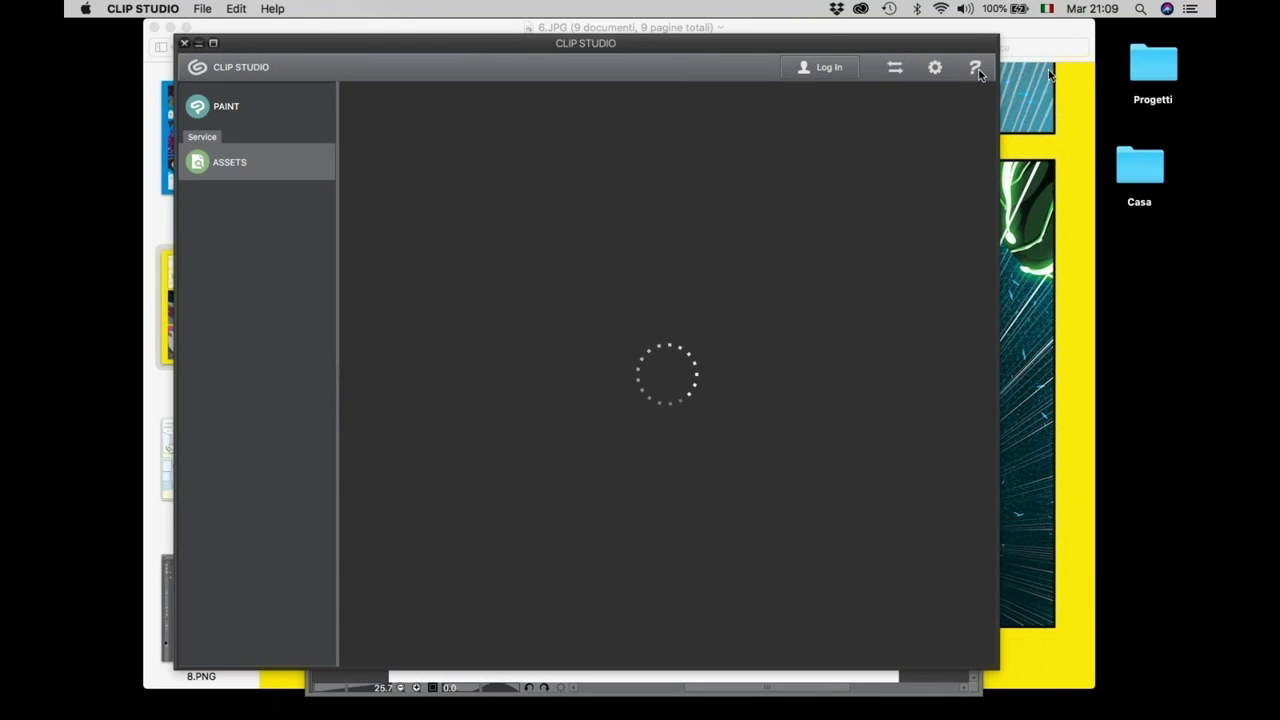
pyautogui.moveTo(817, 46)
pyautogui.mouseDown()
pyautogui.moveTo(832, 45)
pyautogui.moveTo(808, 44)
pyautogui.mouseUp()
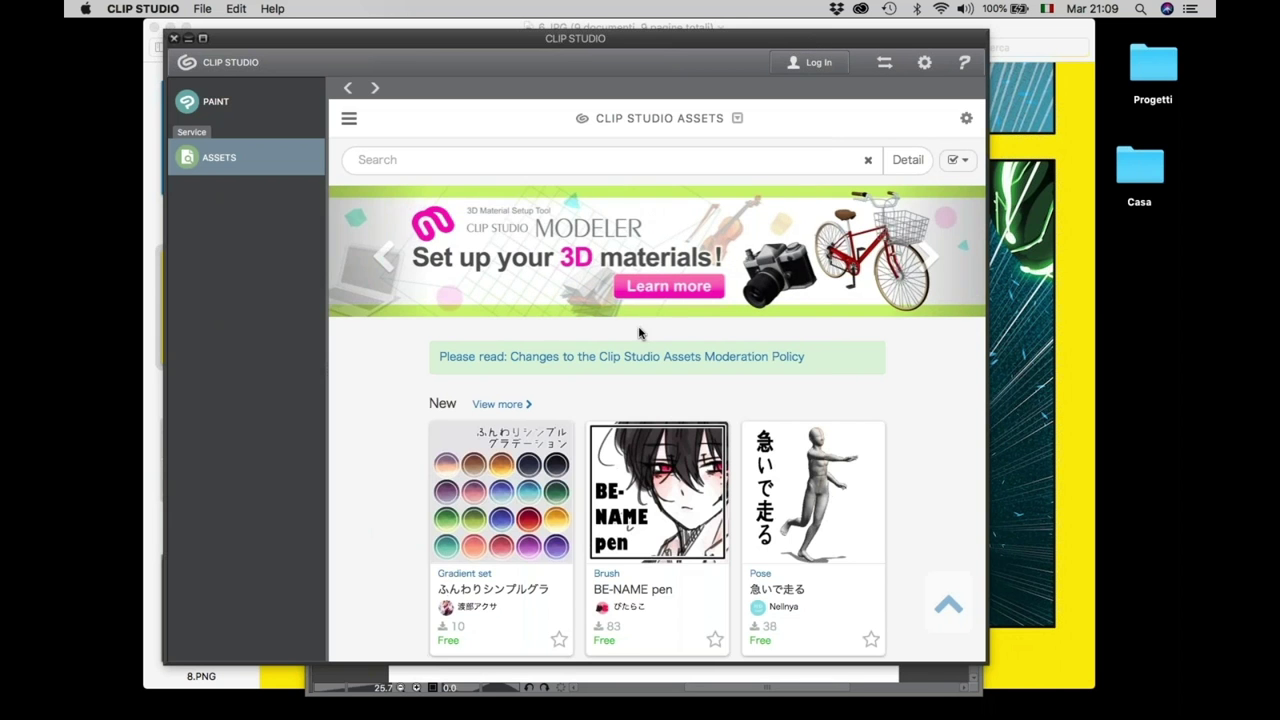
pyautogui.scroll(-10, 596, 494)
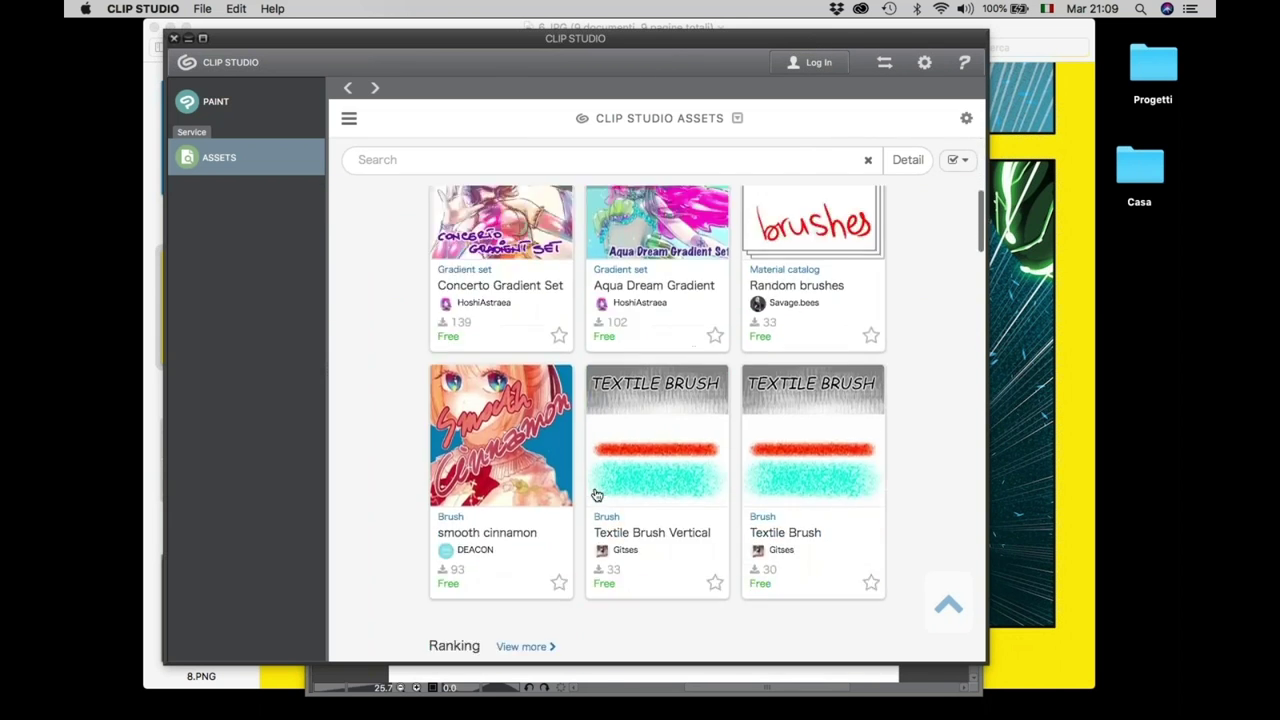
# Look through the ranked free materials in CLIP STUDIO ASSETS and return to the New section.
pyautogui.scroll(-5, 596, 494)
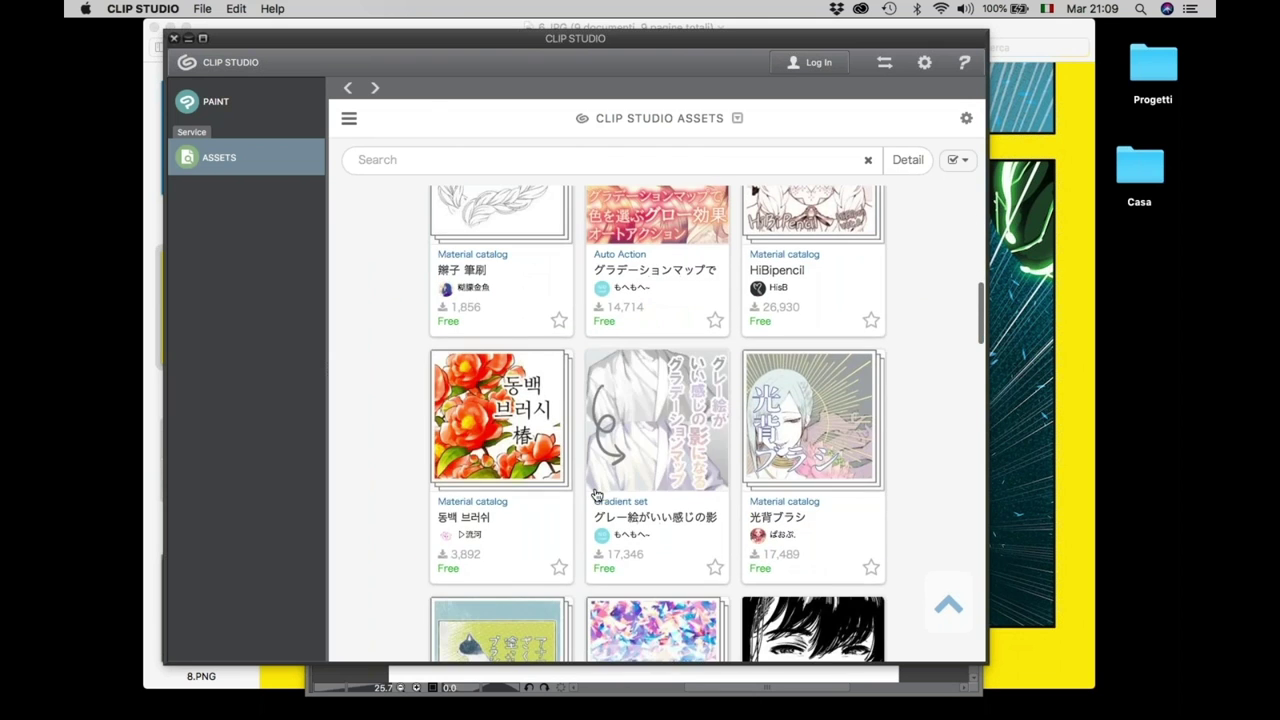
pyautogui.scroll(5, 596, 494)
pyautogui.scroll(10, 596, 494)
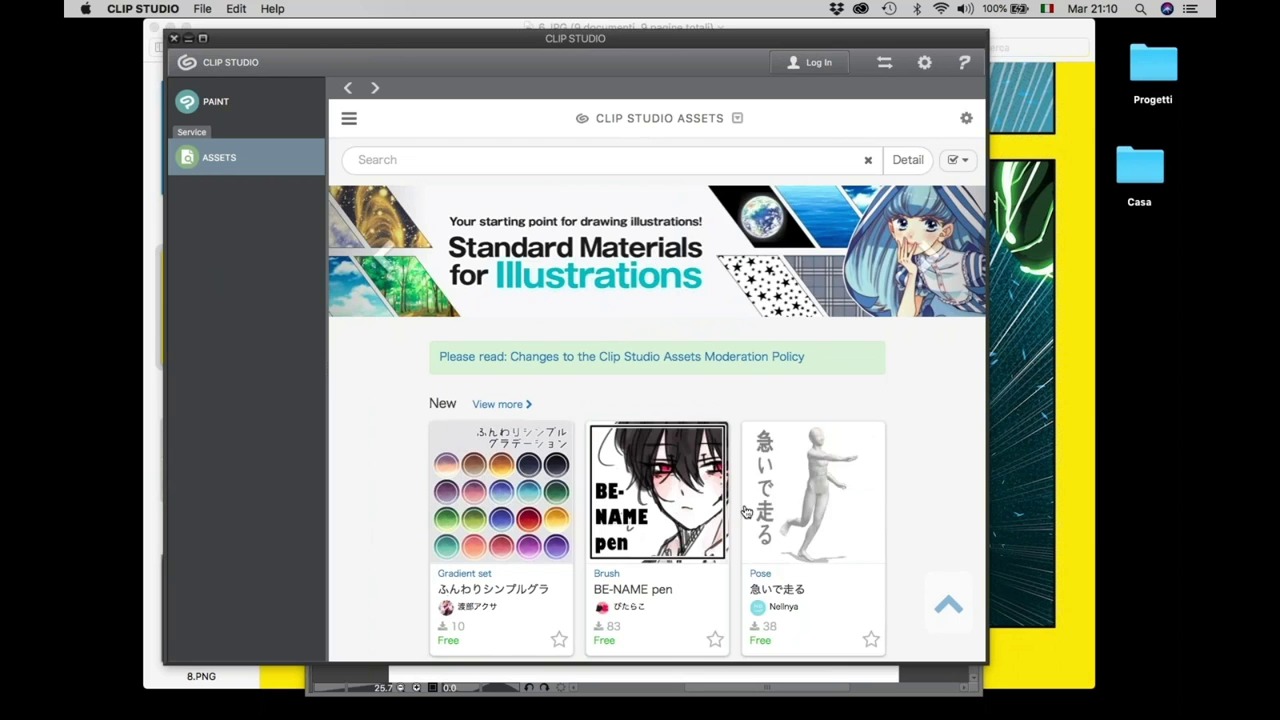
pyautogui.scroll(-3, 761, 512)
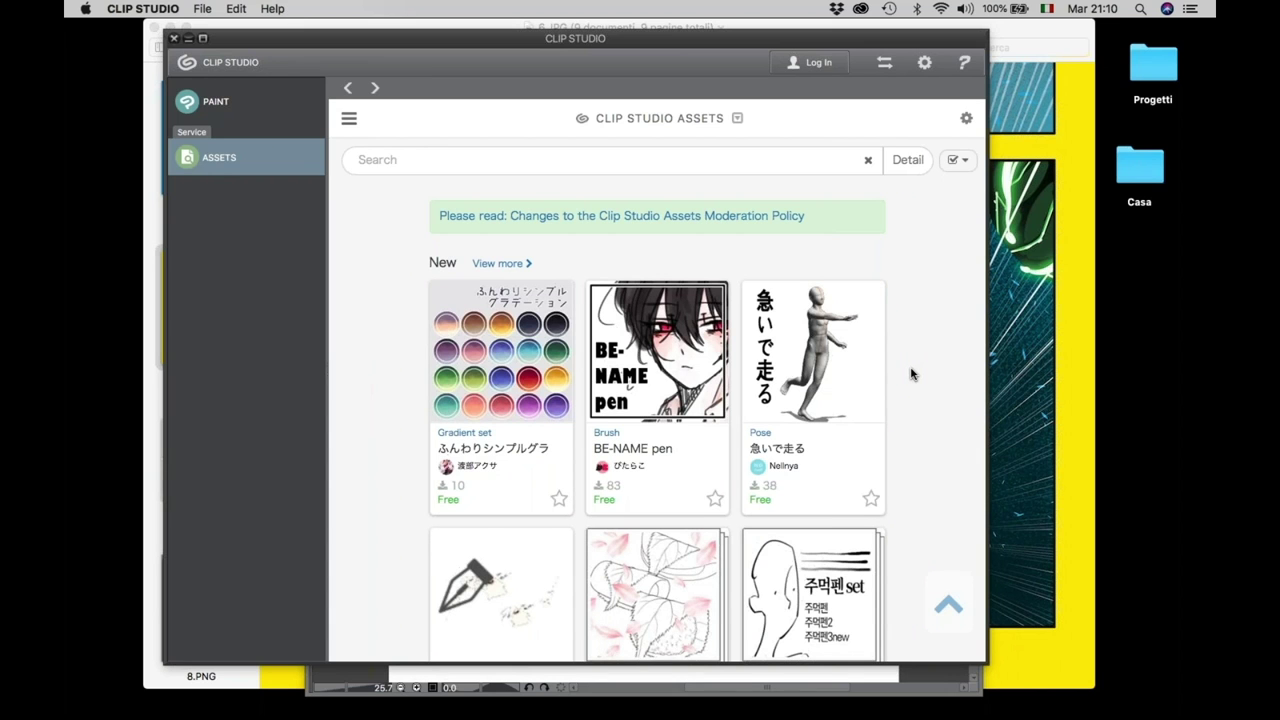
# Search the CLIP STUDIO ASSETS materials for "brush".
pyautogui.click(565, 160)
pyautogui.write('brush')
pyautogui.press('Return')
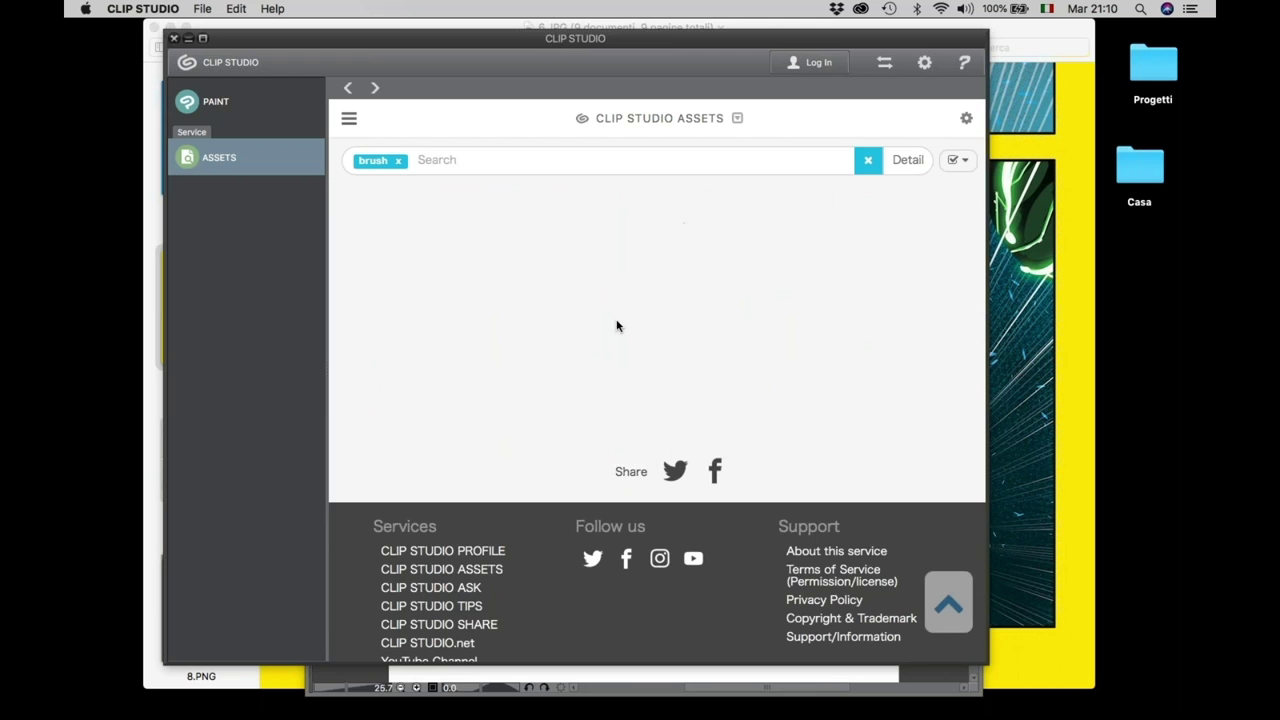
# Examine the brush materials in the search results and return to the start of the list.
pyautogui.scroll(-5, 700, 480)
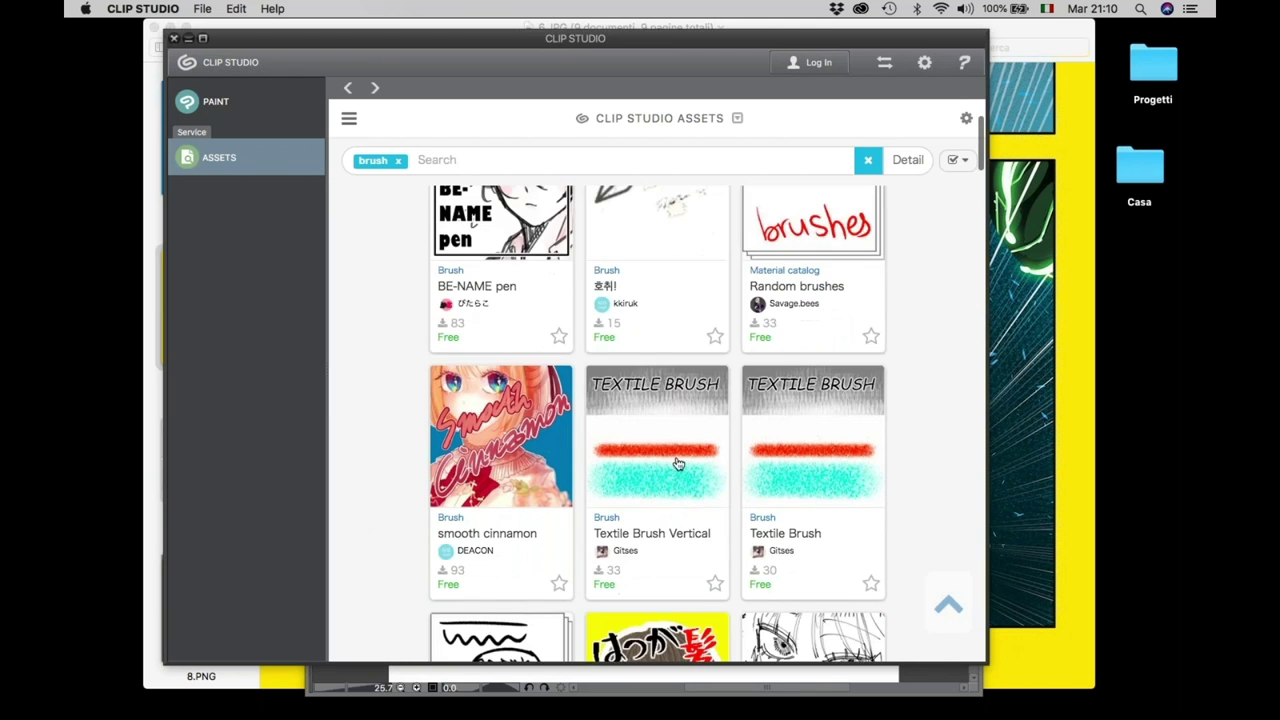
pyautogui.scroll(-7, 558, 478)
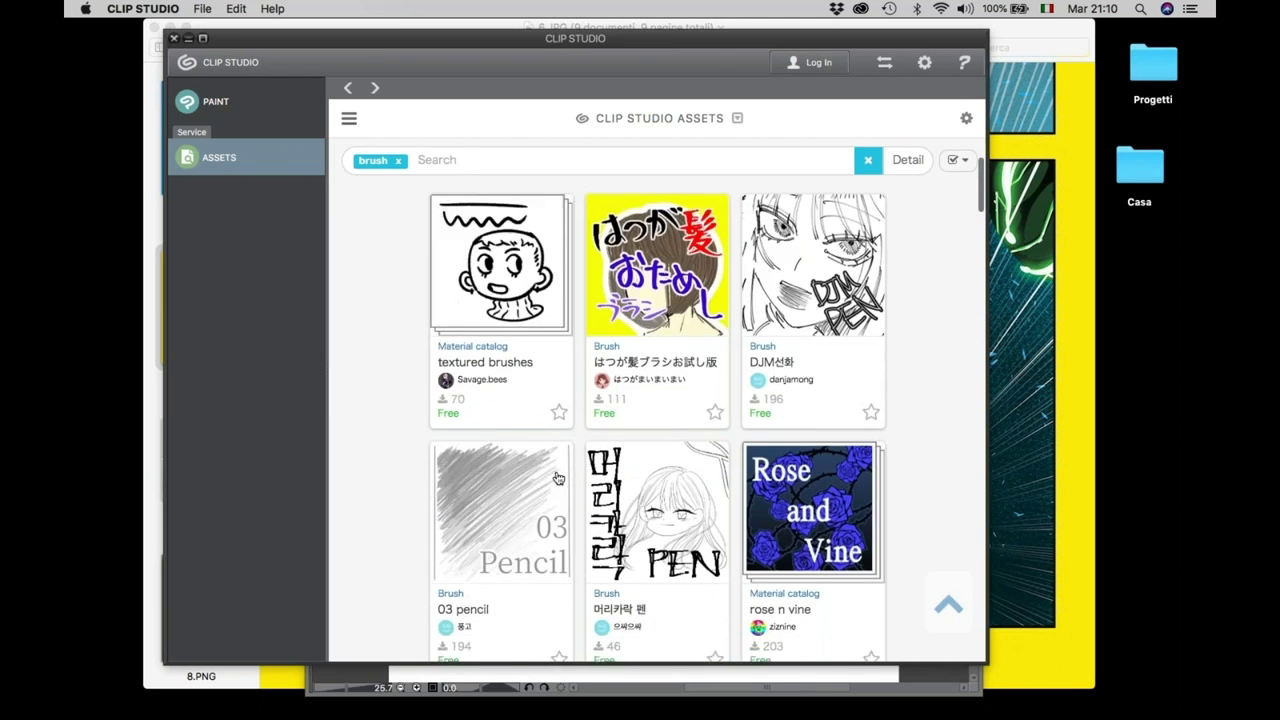
pyautogui.scroll(-9, 683, 400)
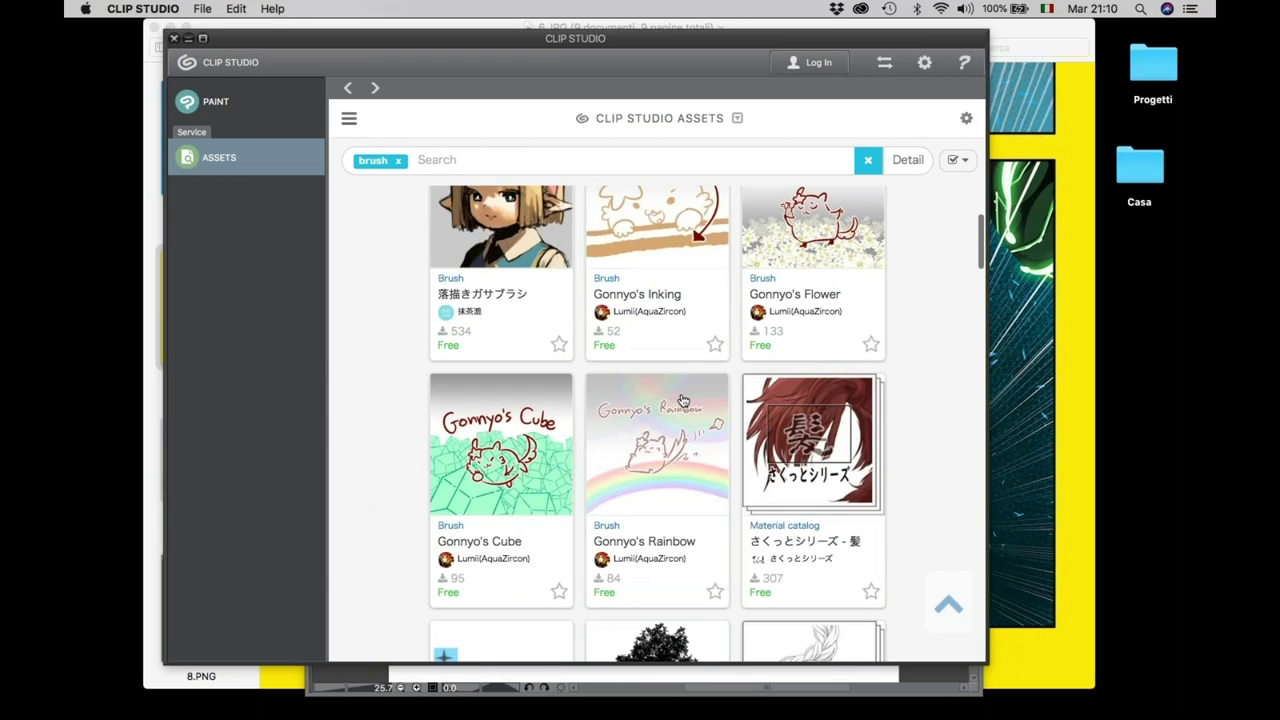
pyautogui.scroll(-5, 683, 400)
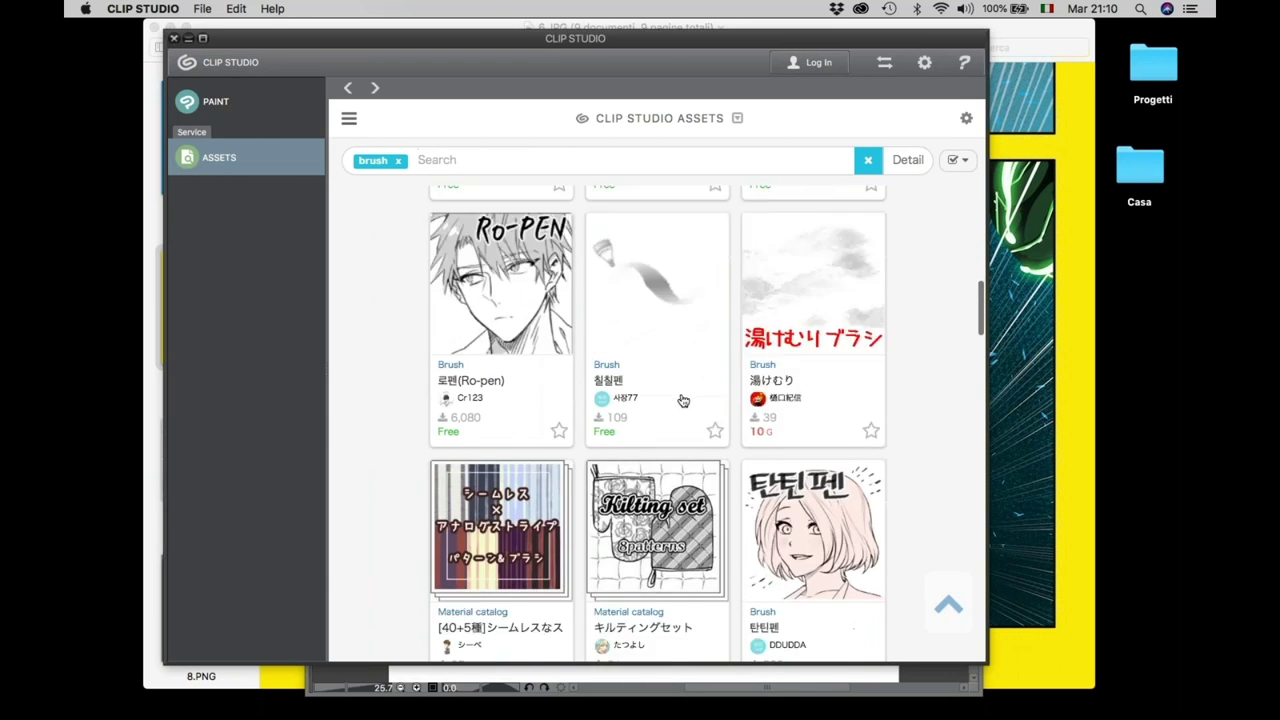
pyautogui.scroll(3, 683, 400)
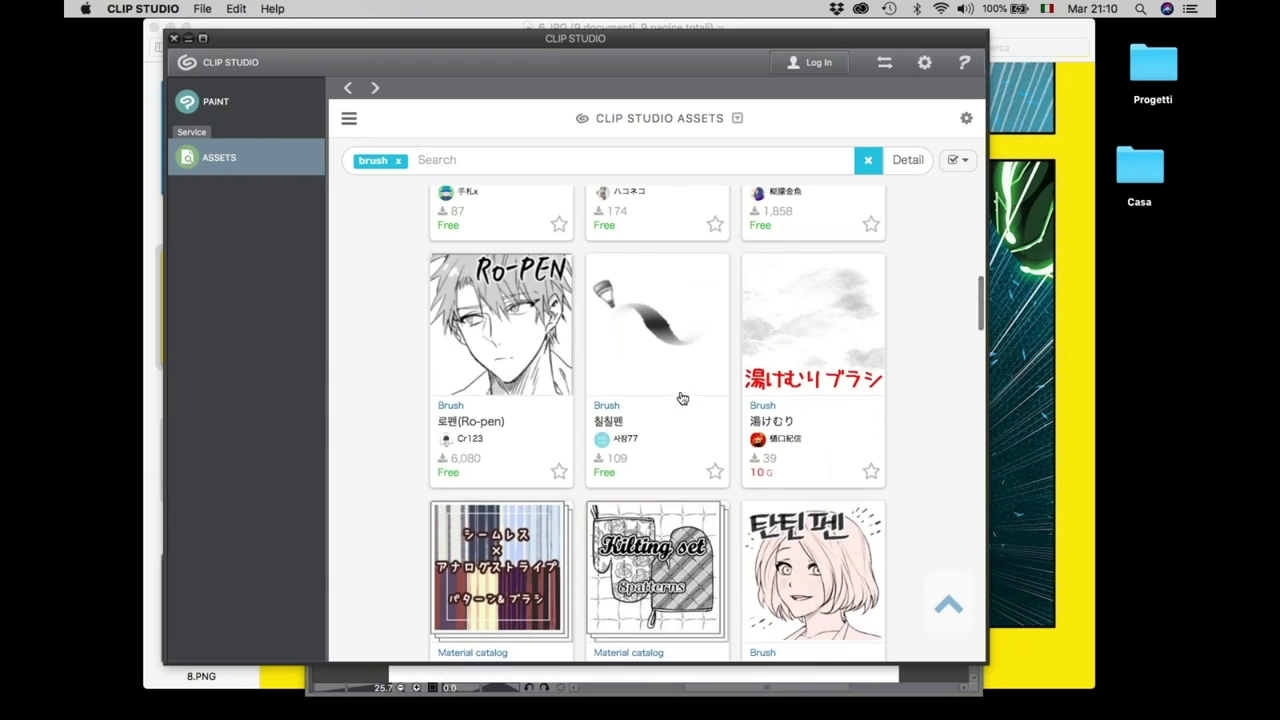
pyautogui.scroll(-4, 683, 400)
pyautogui.scroll(-8, 605, 318)
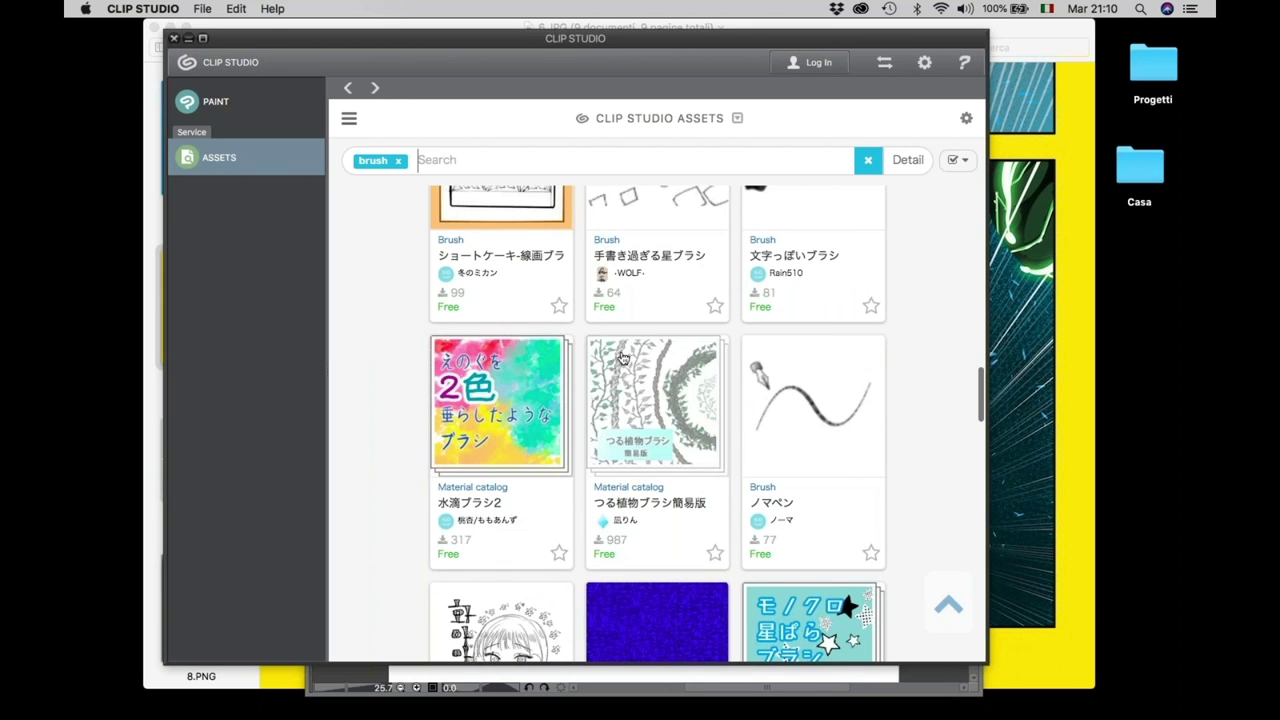
pyautogui.scroll(-4, 655, 516)
pyautogui.scroll(-2, 655, 516)
pyautogui.scroll(-5, 655, 516)
pyautogui.scroll(-10, 672, 333)
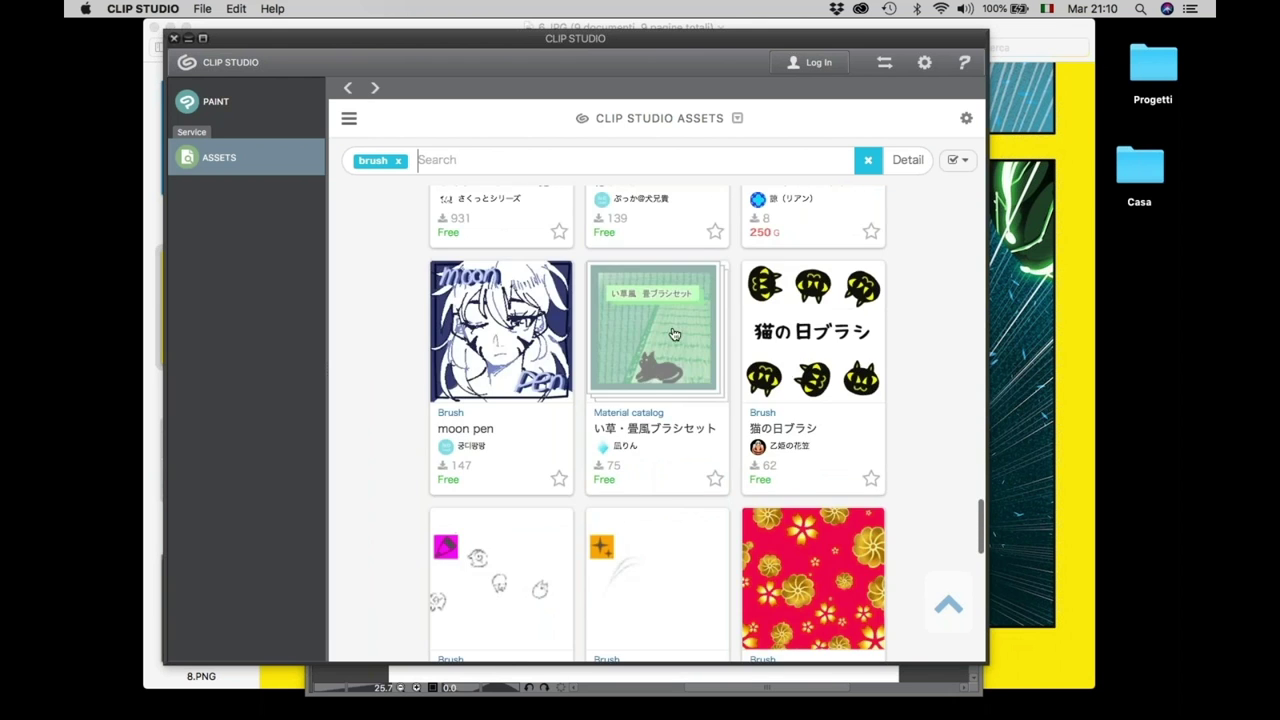
pyautogui.scroll(2, 674, 334)
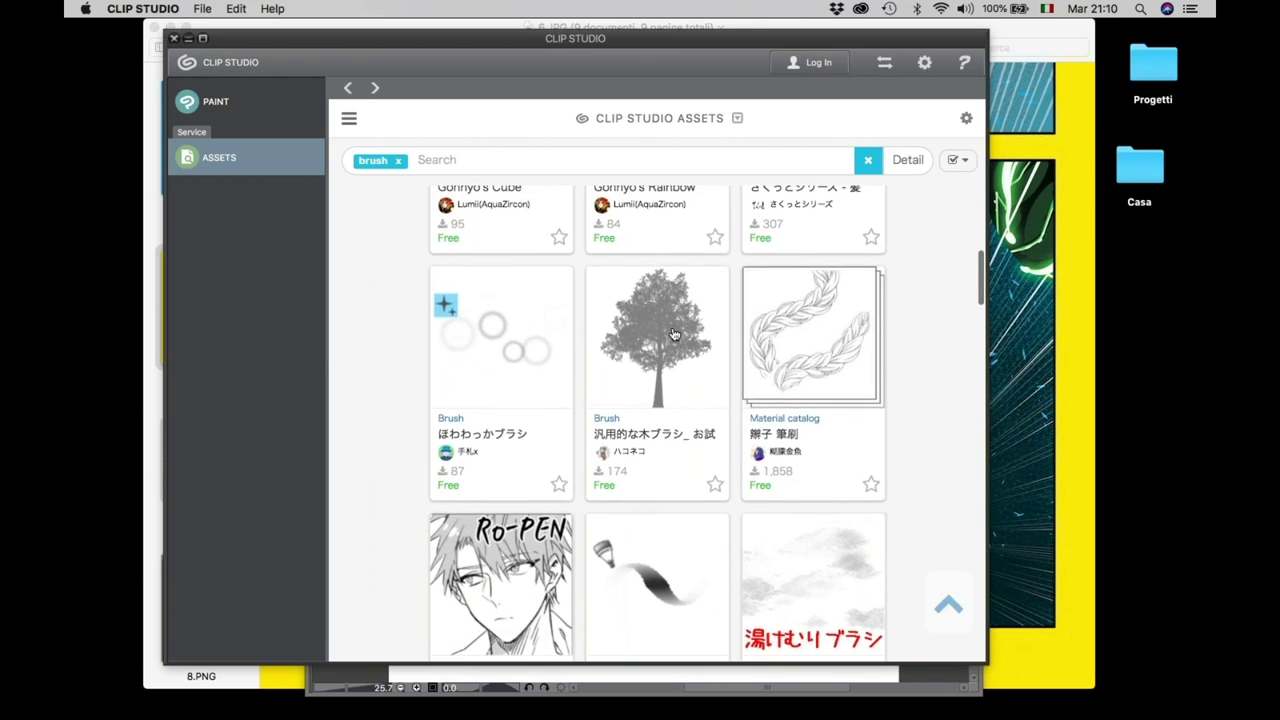
pyautogui.scroll(10, 659, 527)
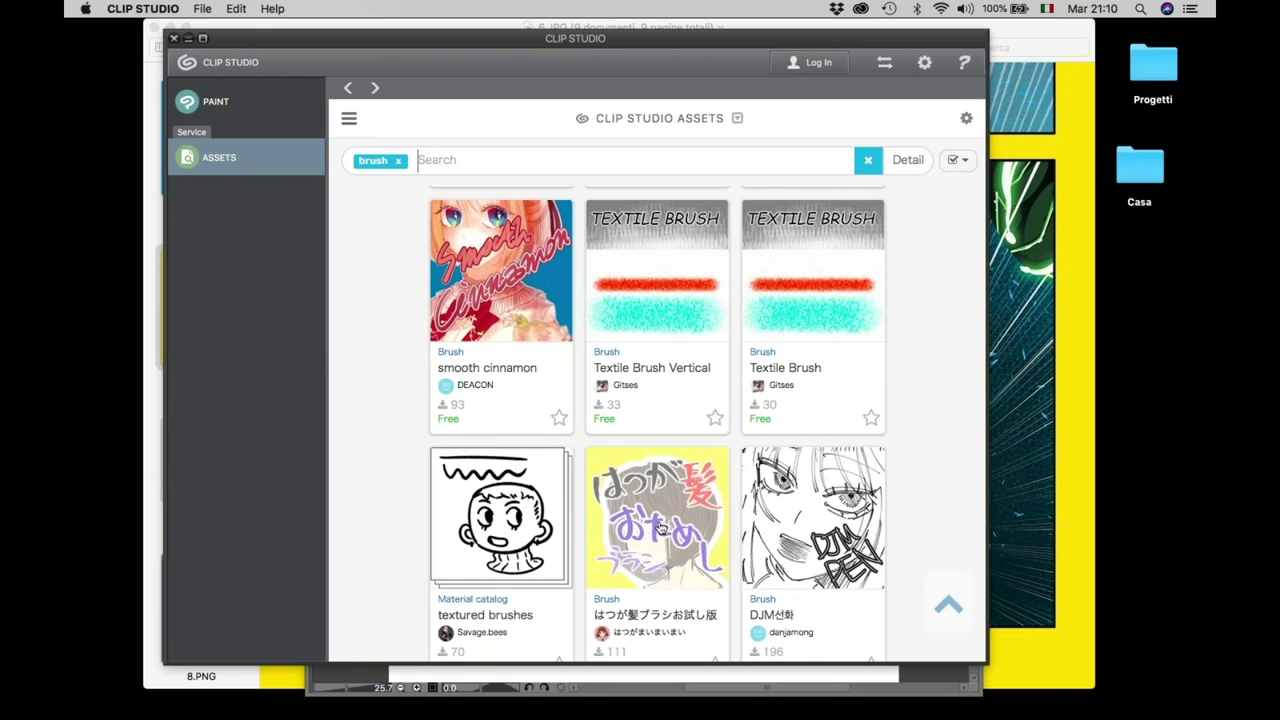
pyautogui.scroll(2, 659, 527)
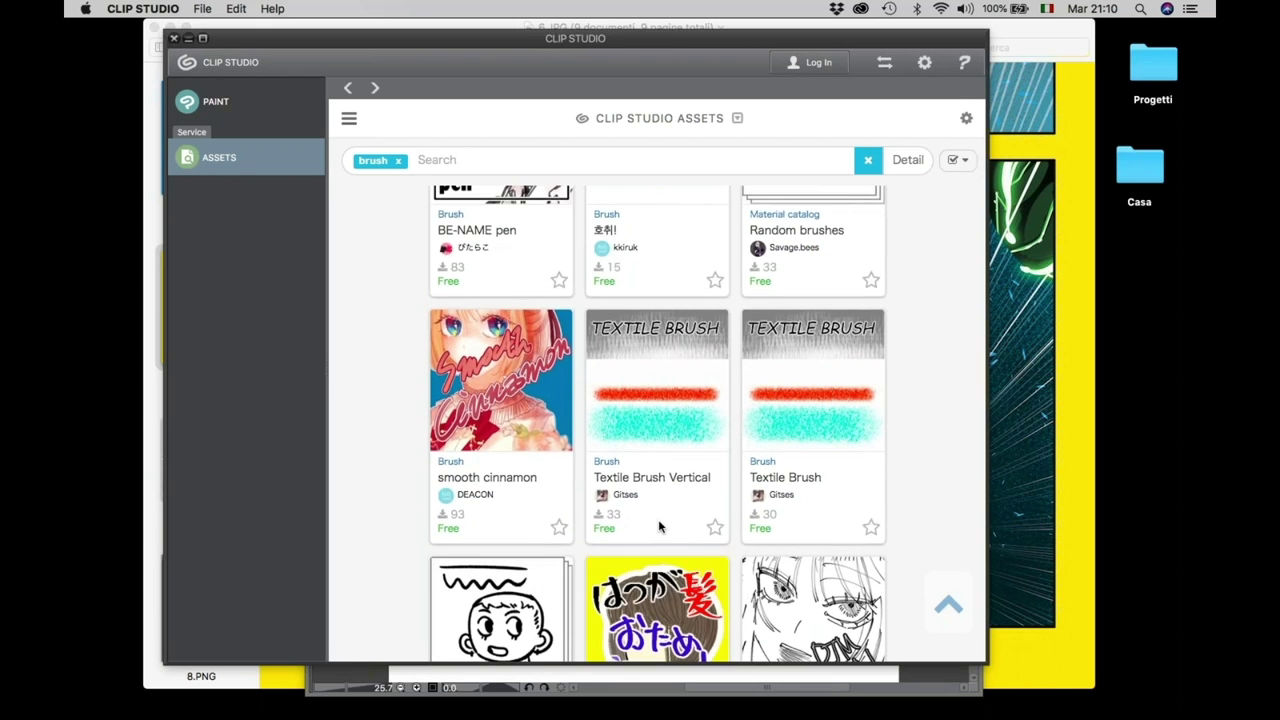
pyautogui.scroll(2, 658, 519)
pyautogui.scroll(3, 660, 520)
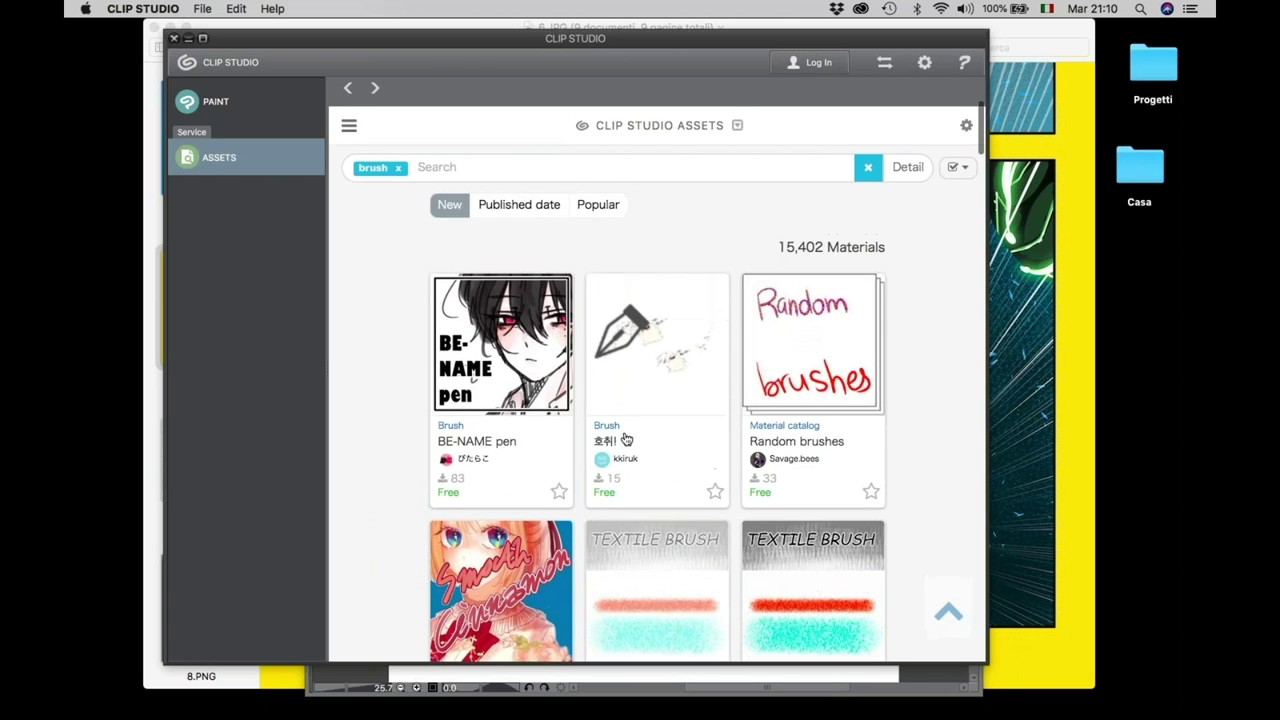
# Remove the brush search tag and search the materials for "halftones" instead.
pyautogui.click(397, 161)
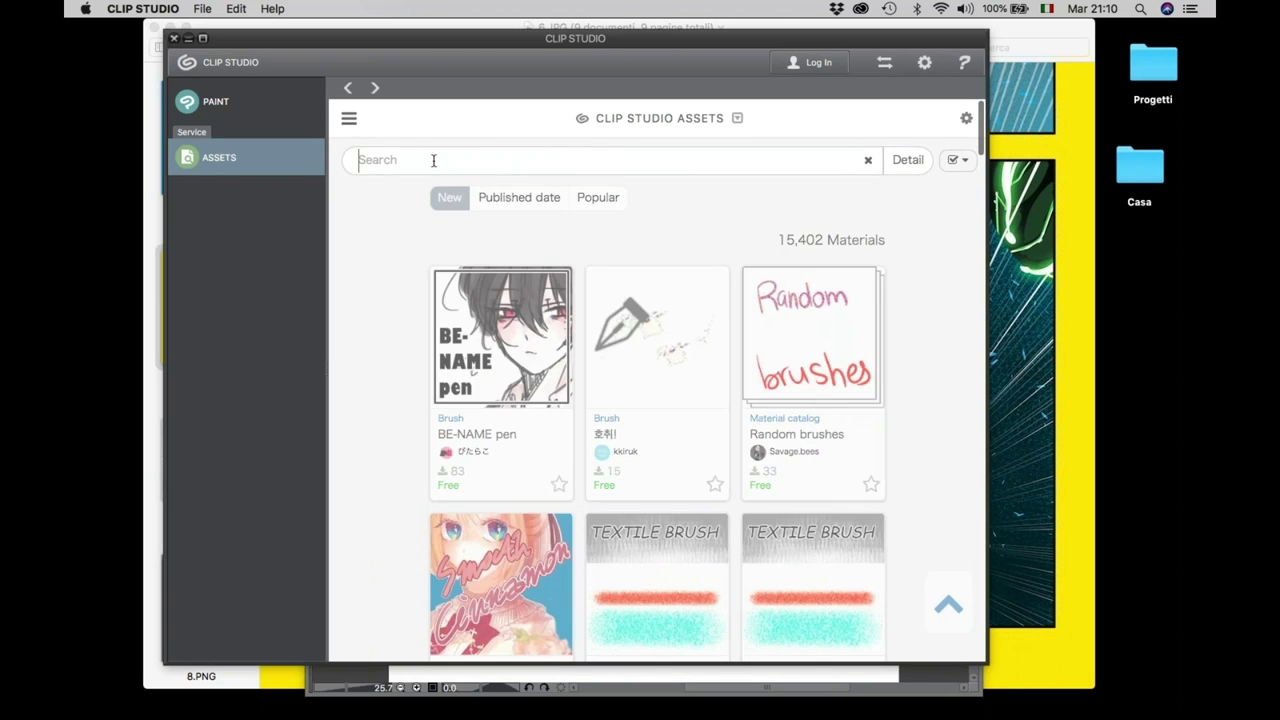
pyautogui.write('halloween')
pyautogui.press('BackSpace')
pyautogui.press('BackSpace')
pyautogui.press('BackSpace')
pyautogui.press('BackSpace')
pyautogui.press('BackSpace')
pyautogui.press('BackSpace')
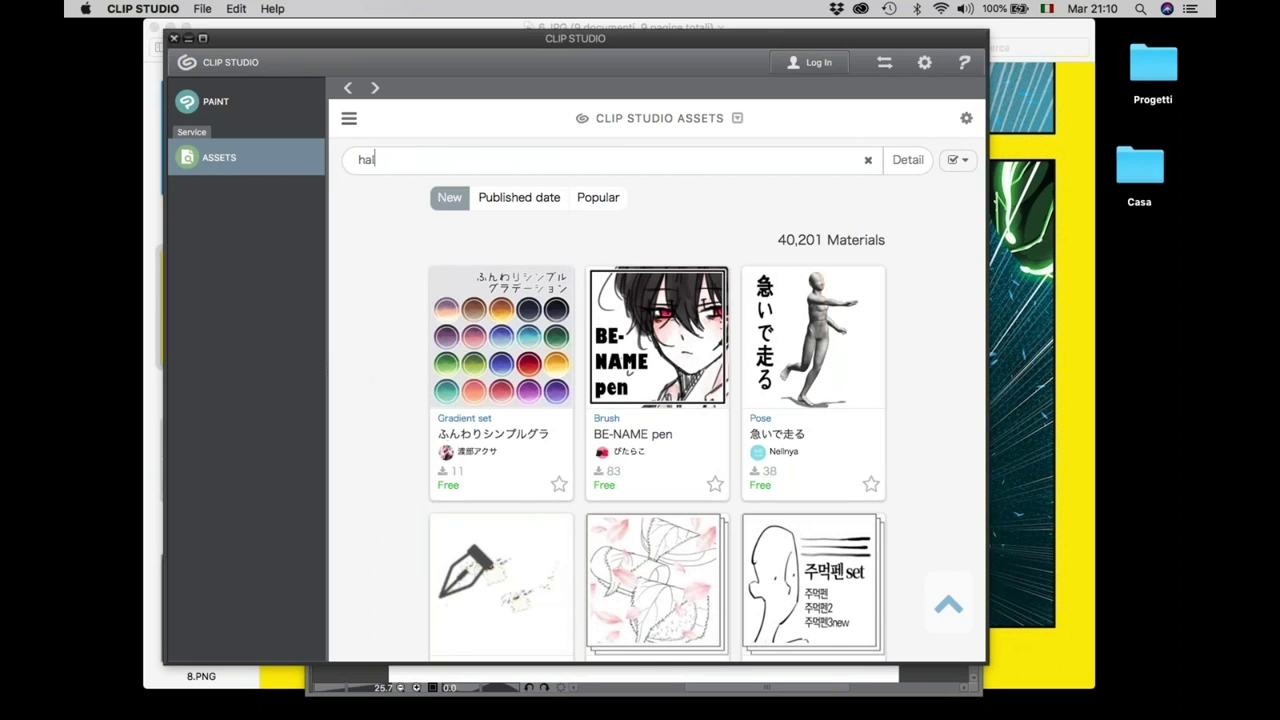
pyautogui.write('ftones')
pyautogui.press('Return')
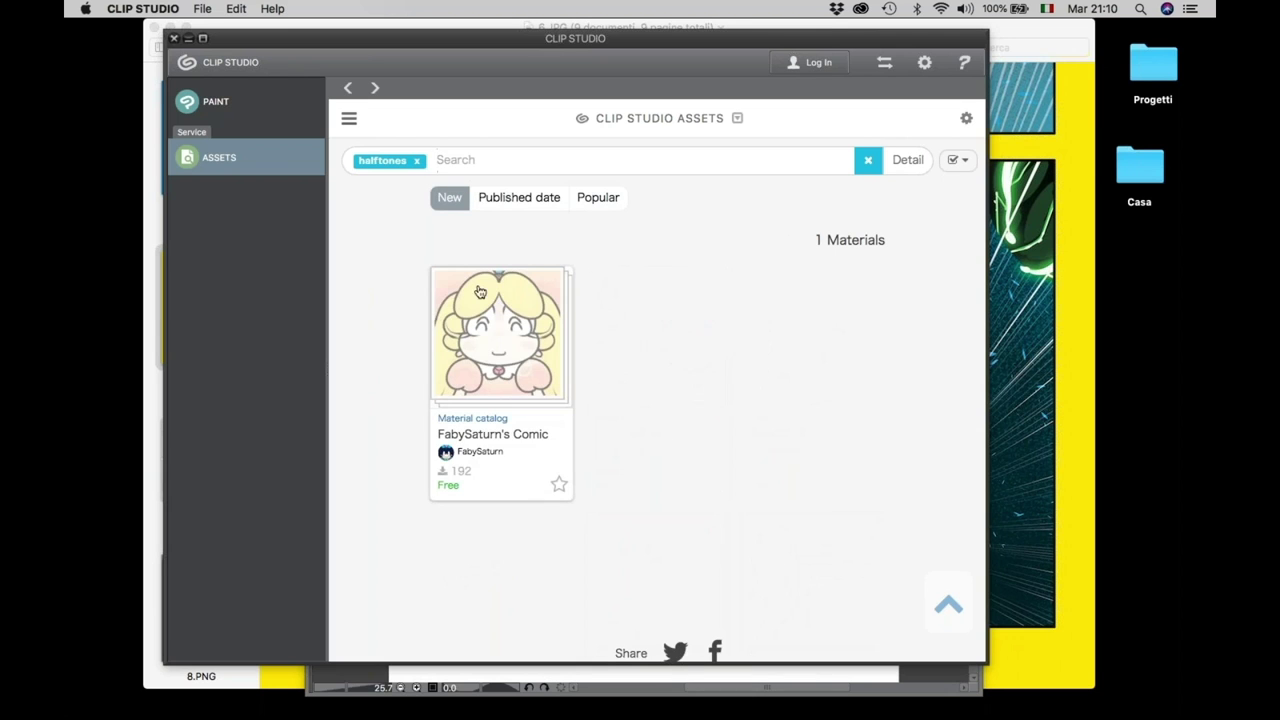
# Replace the halftones search with "monochrome" and look through the listed materials down to the forest backgrounds.
pyautogui.click(417, 160)
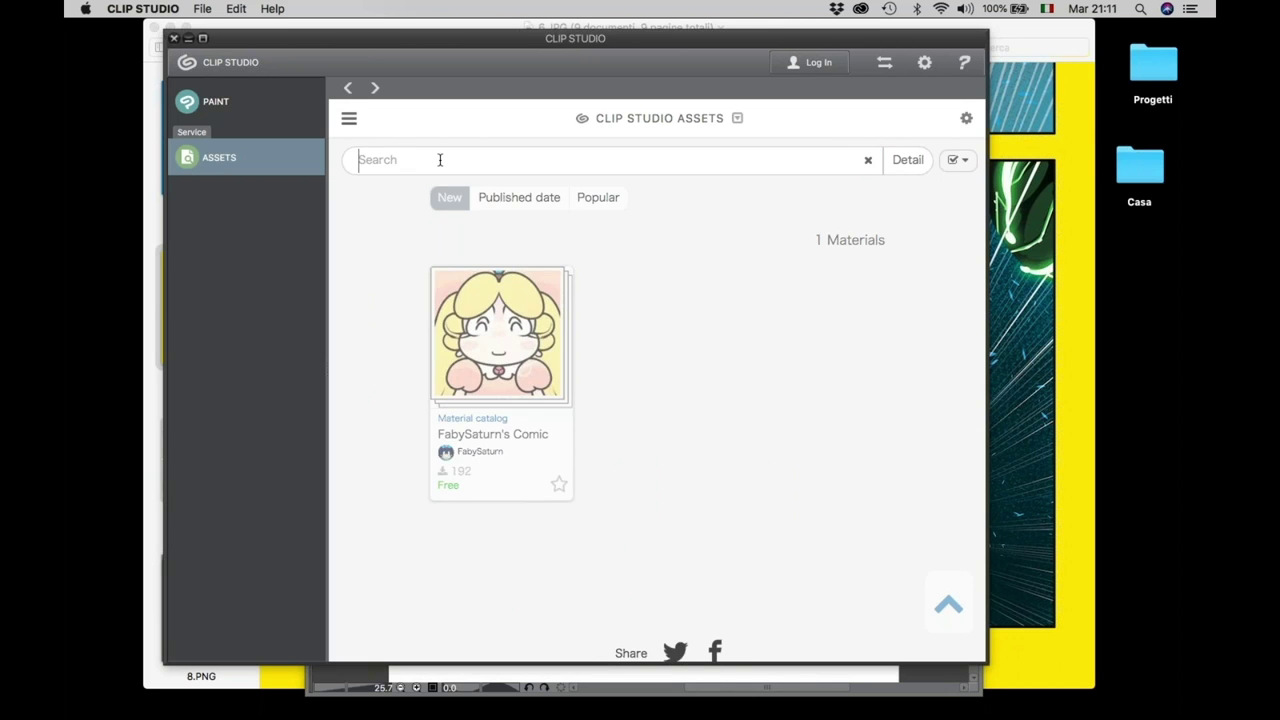
pyautogui.write('monochrome')
pyautogui.press('Return')
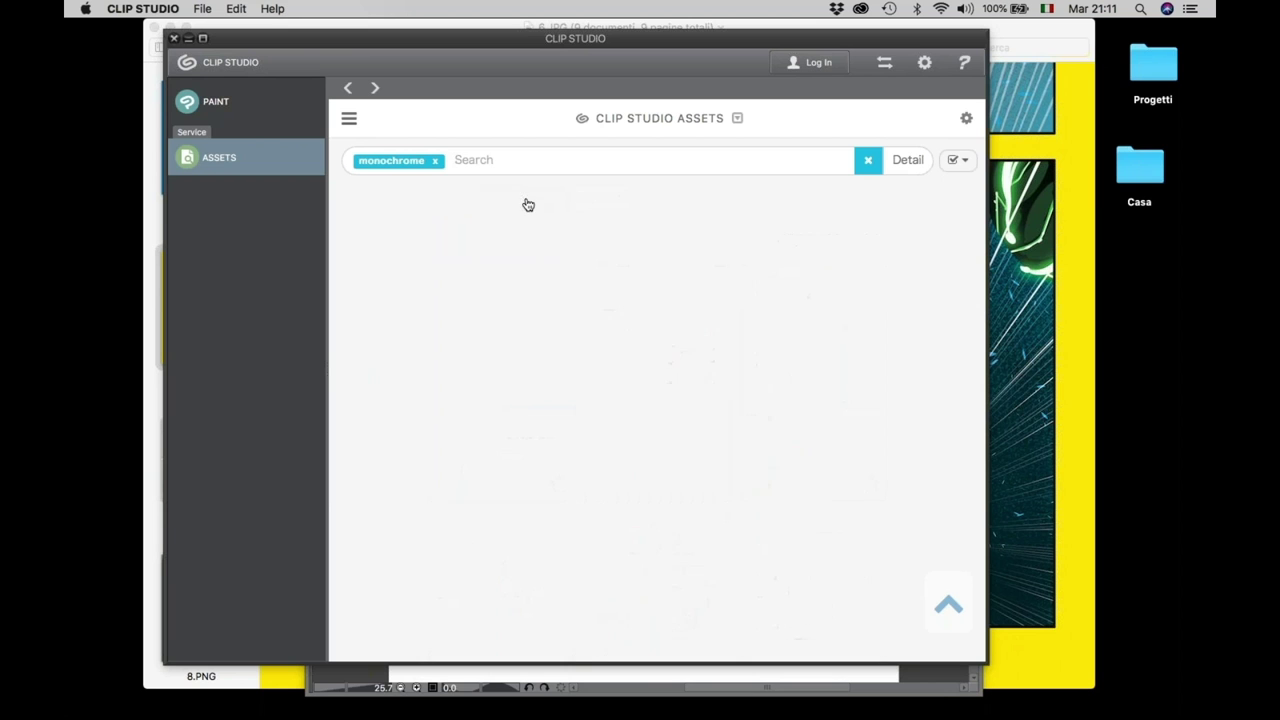
pyautogui.scroll(-5, 568, 369)
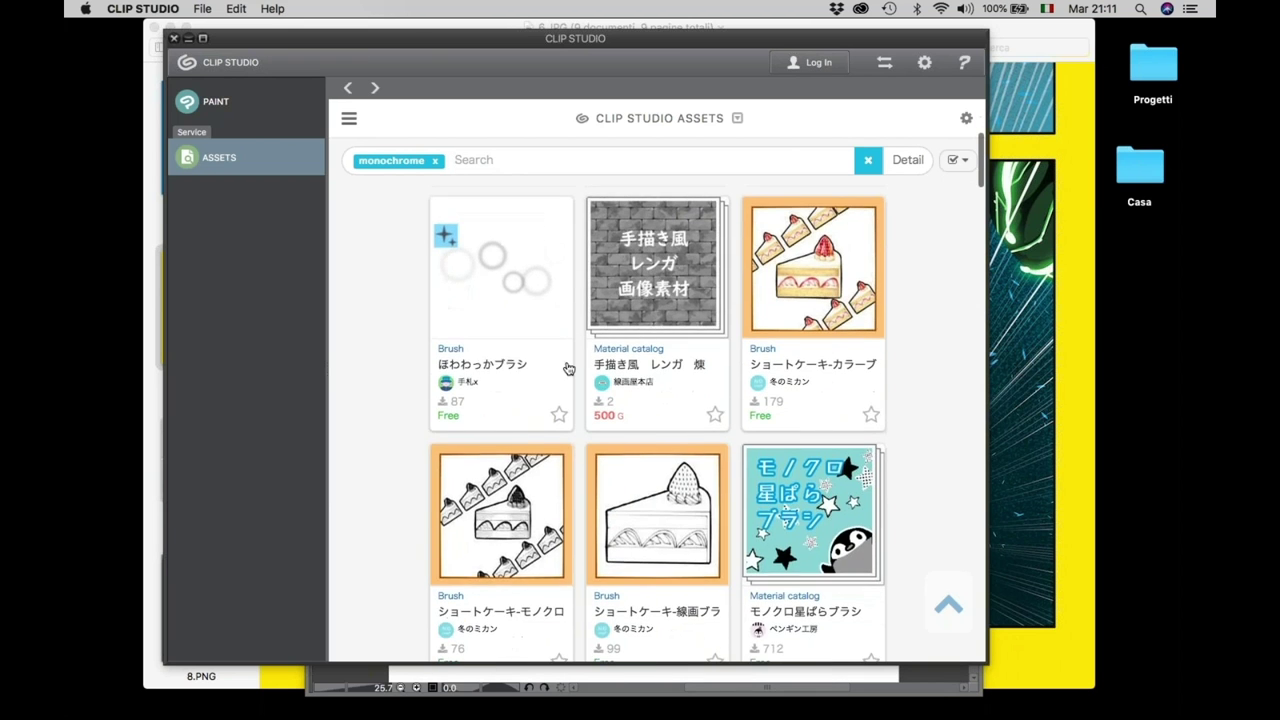
pyautogui.scroll(-9, 655, 495)
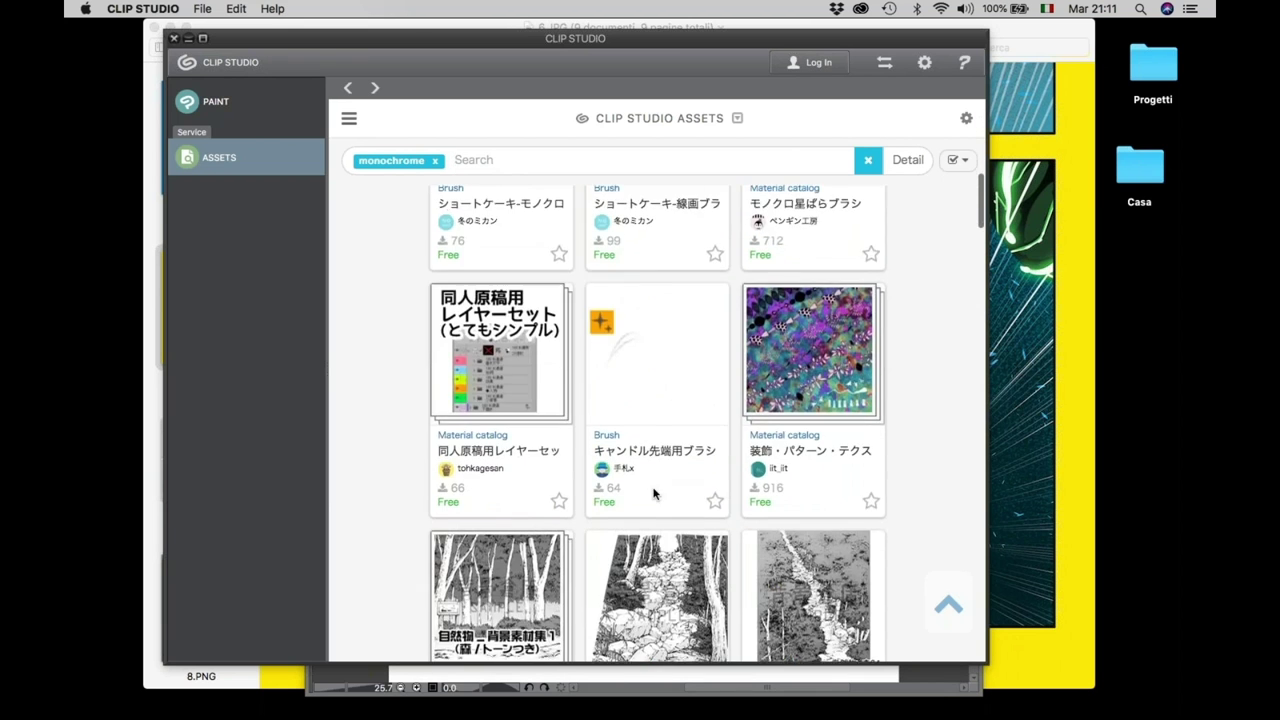
pyautogui.scroll(-4, 651, 390)
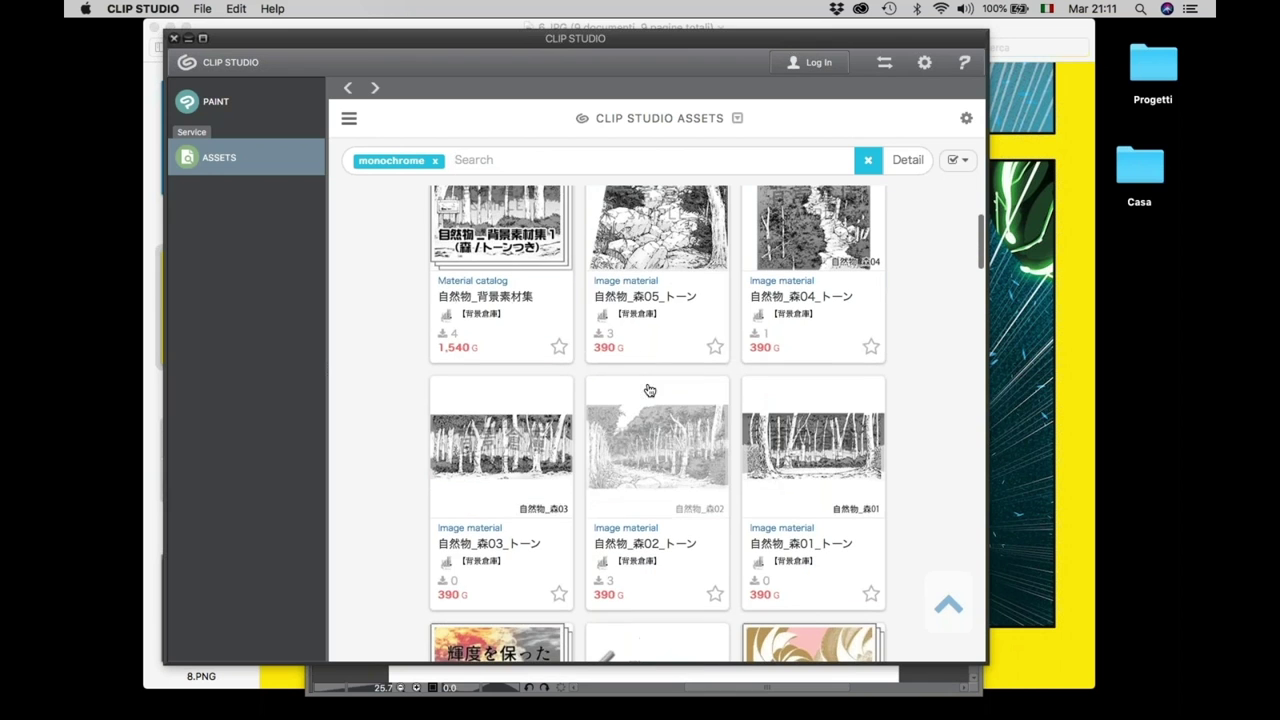
# Open the forest image material 自然物_森02_トーン and examine its description and preview images.
pyautogui.click(665, 423)
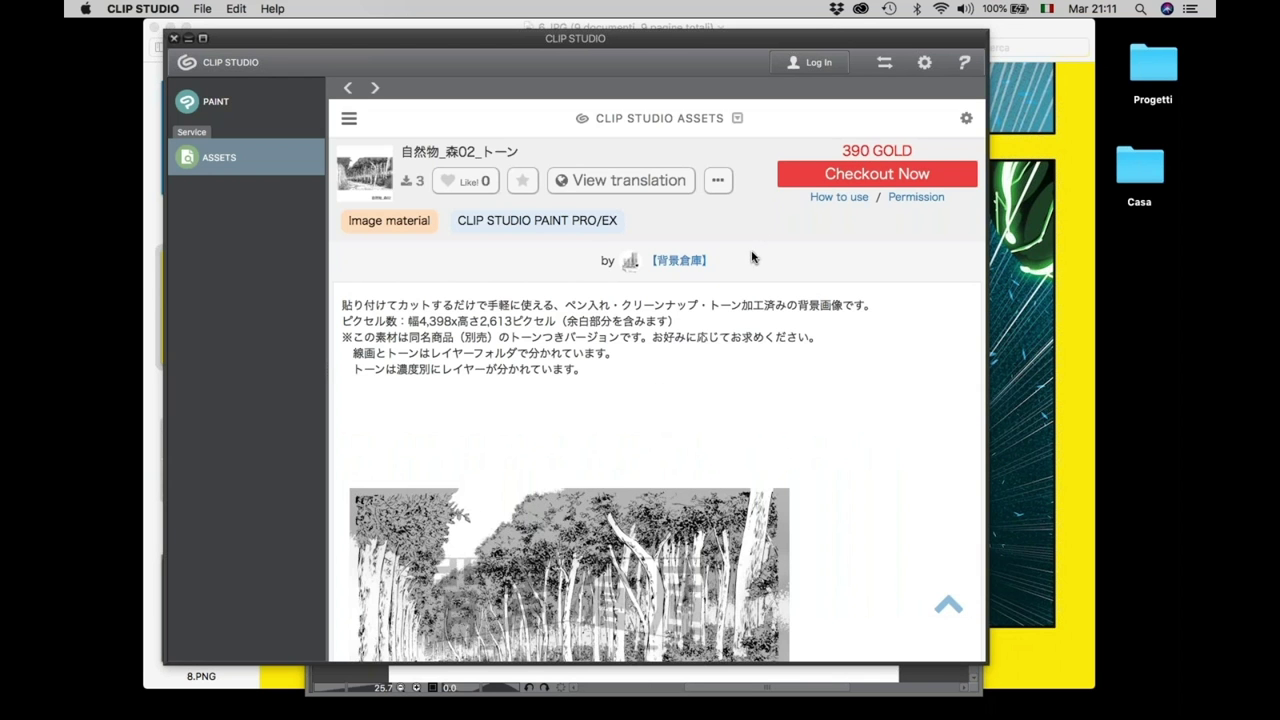
pyautogui.scroll(-3, 620, 463)
pyautogui.scroll(-15, 475, 490)
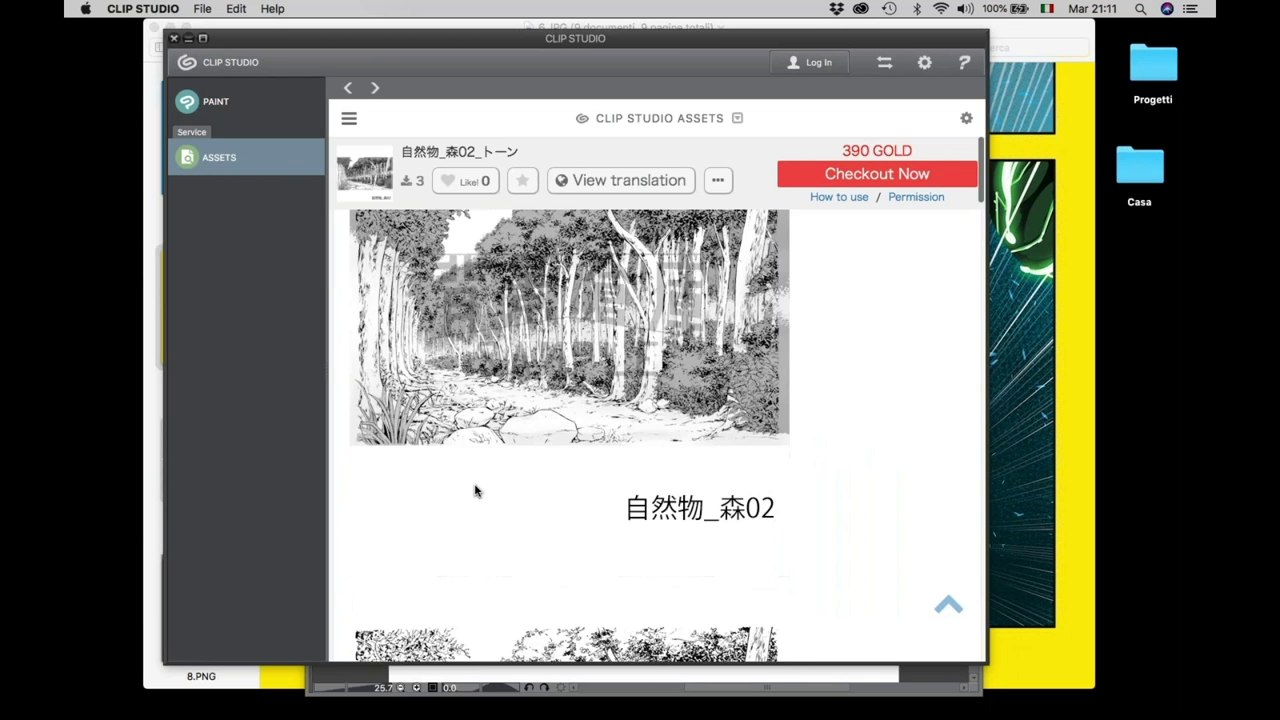
pyautogui.scroll(15, 475, 490)
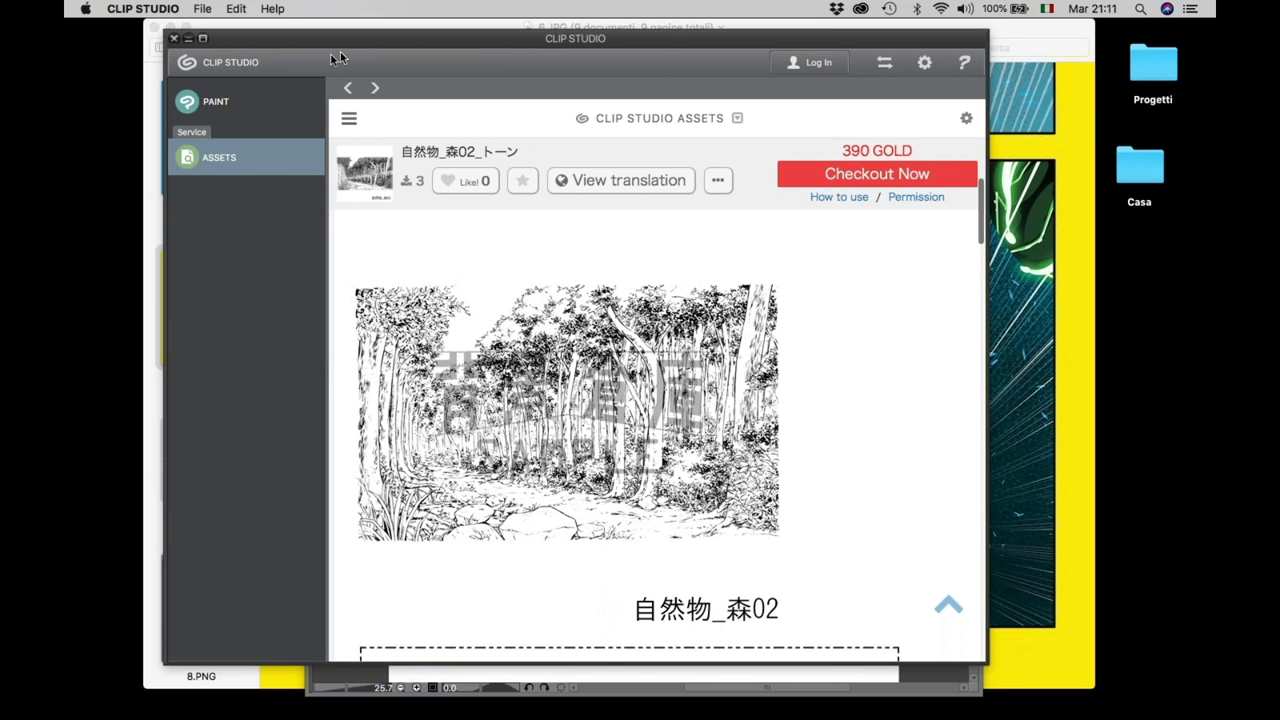
# Go back to the unfiltered materials list, browse it, and close the CLIP STUDIO window.
pyautogui.click(345, 91)
pyautogui.click(345, 91)
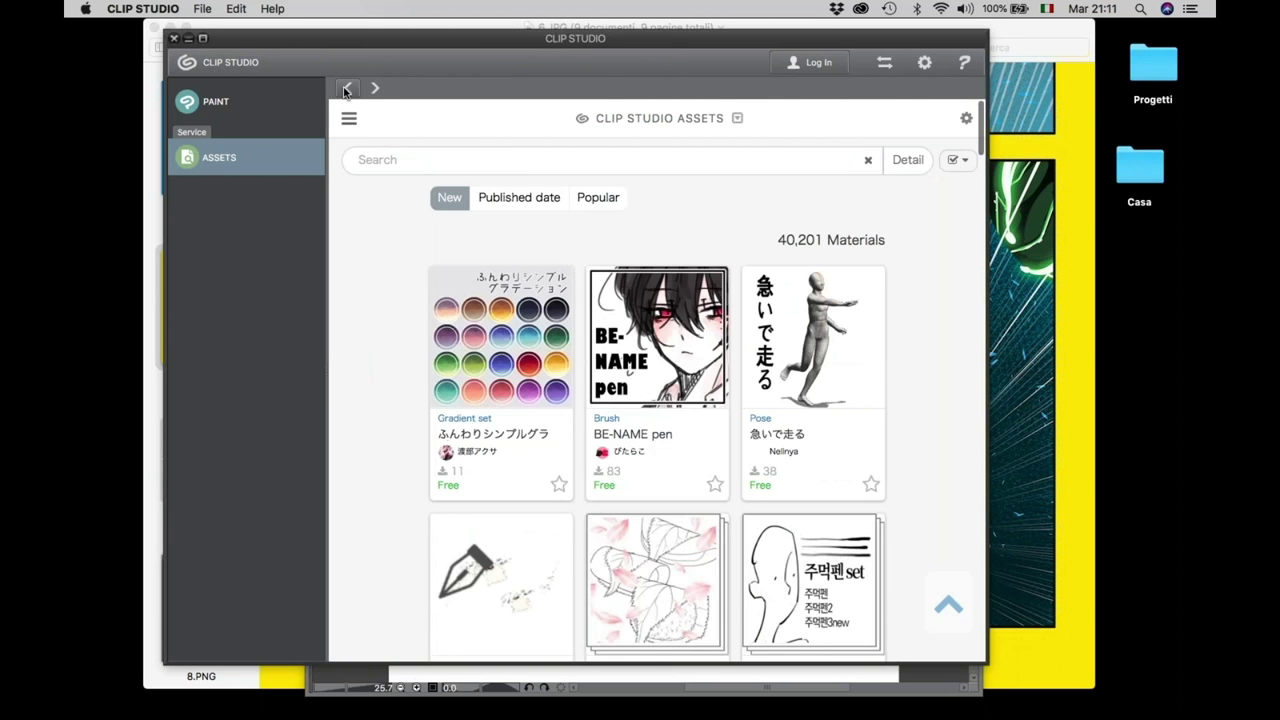
pyautogui.scroll(-5, 556, 477)
pyautogui.scroll(-20, 556, 477)
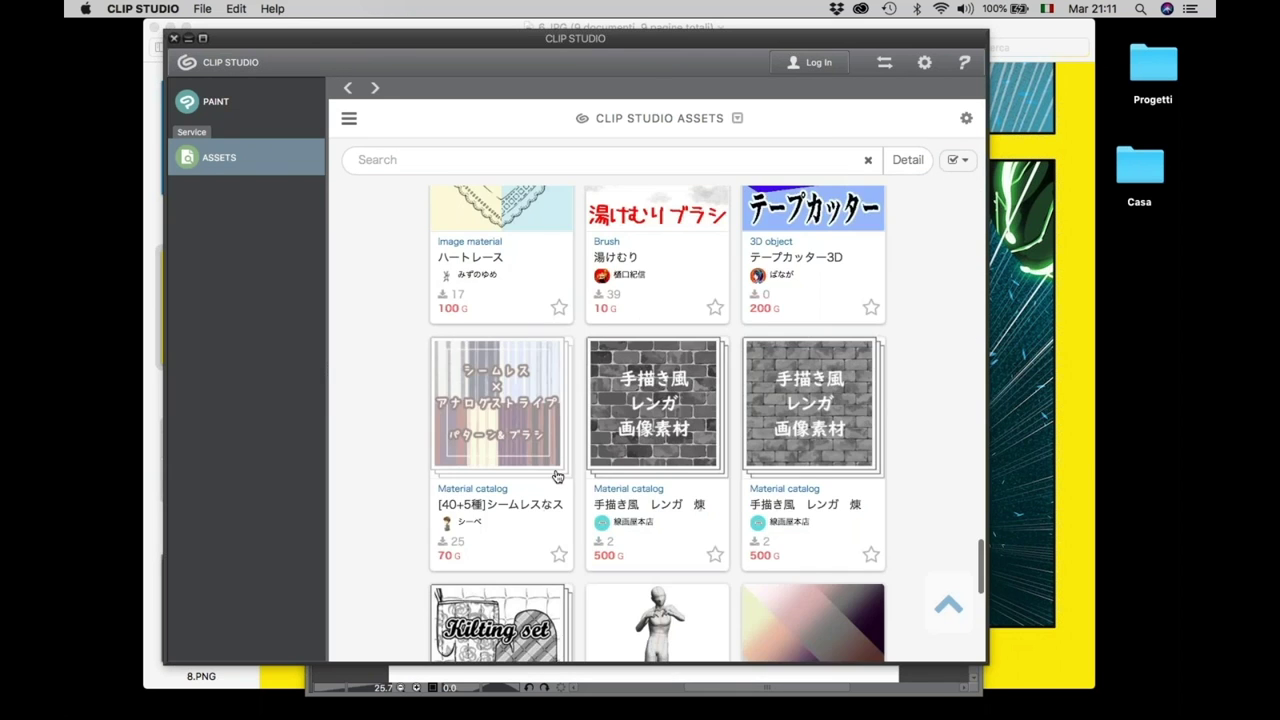
pyautogui.scroll(5, 556, 477)
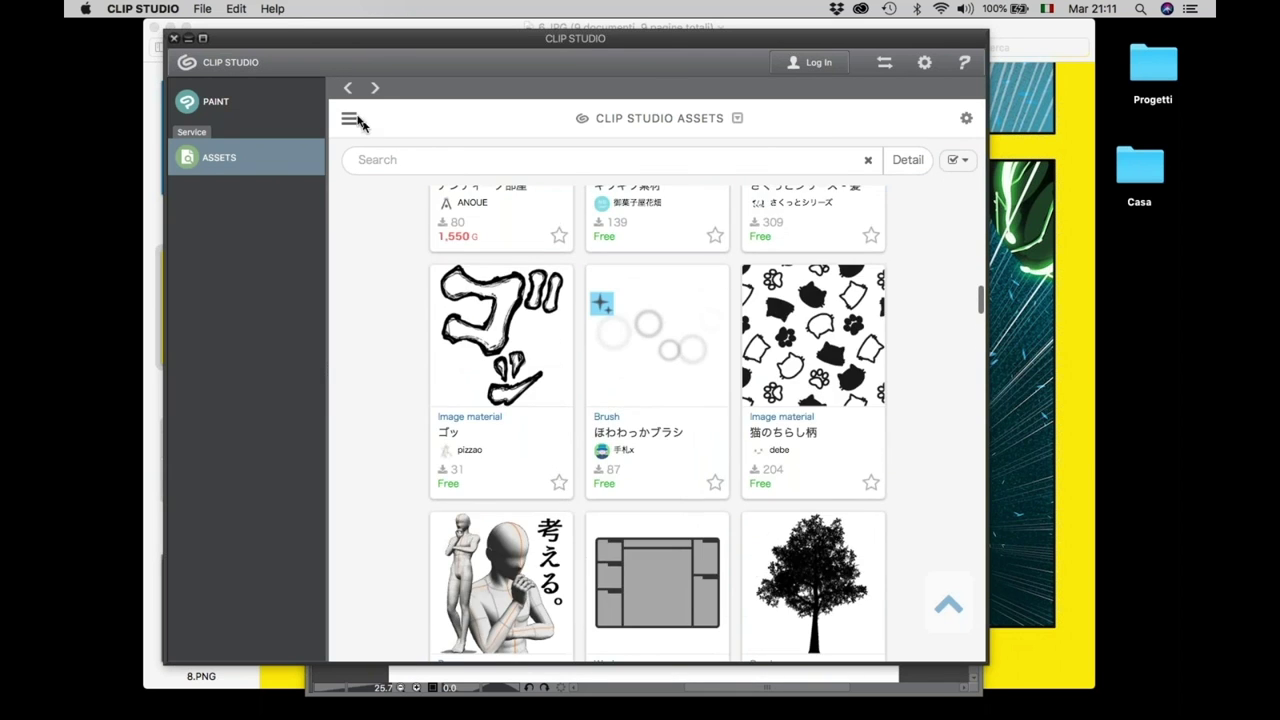
pyautogui.click(174, 40)
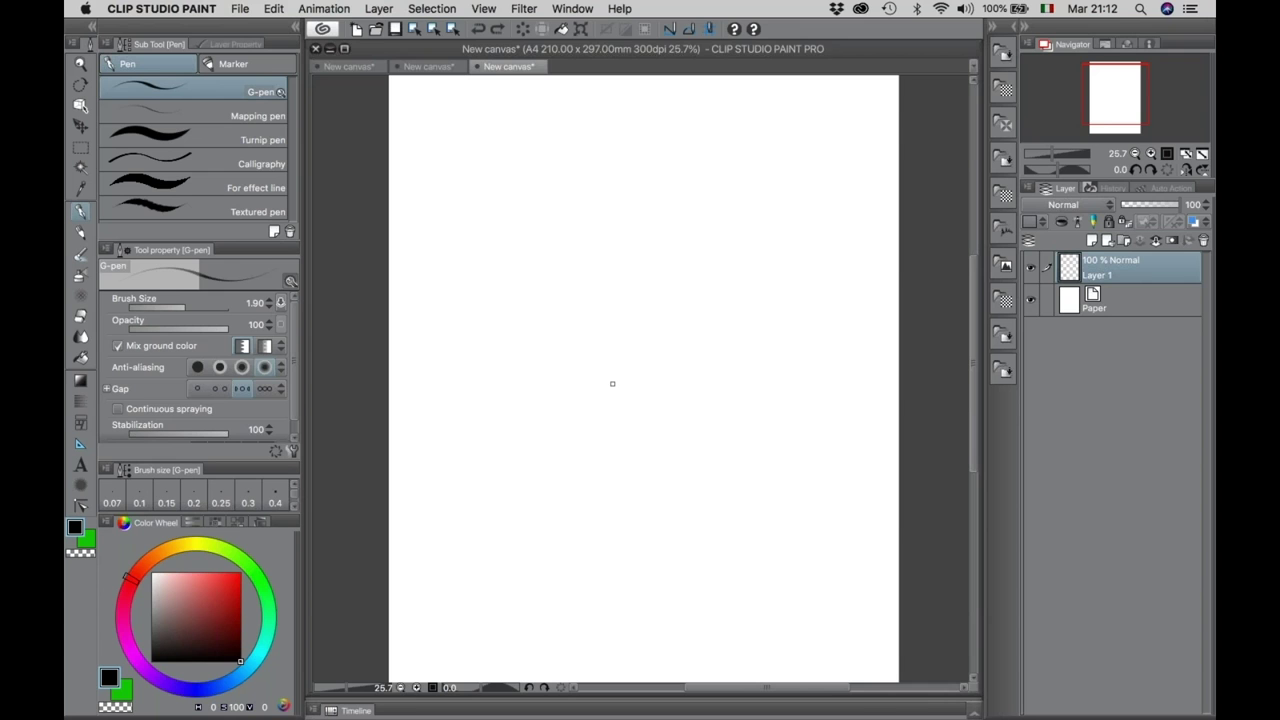
# Hide the palettes, switch to Anteprima, and show 1.JPG zoomed to fit with its window moved to the desktop's edge.
pyautogui.press('Tab')
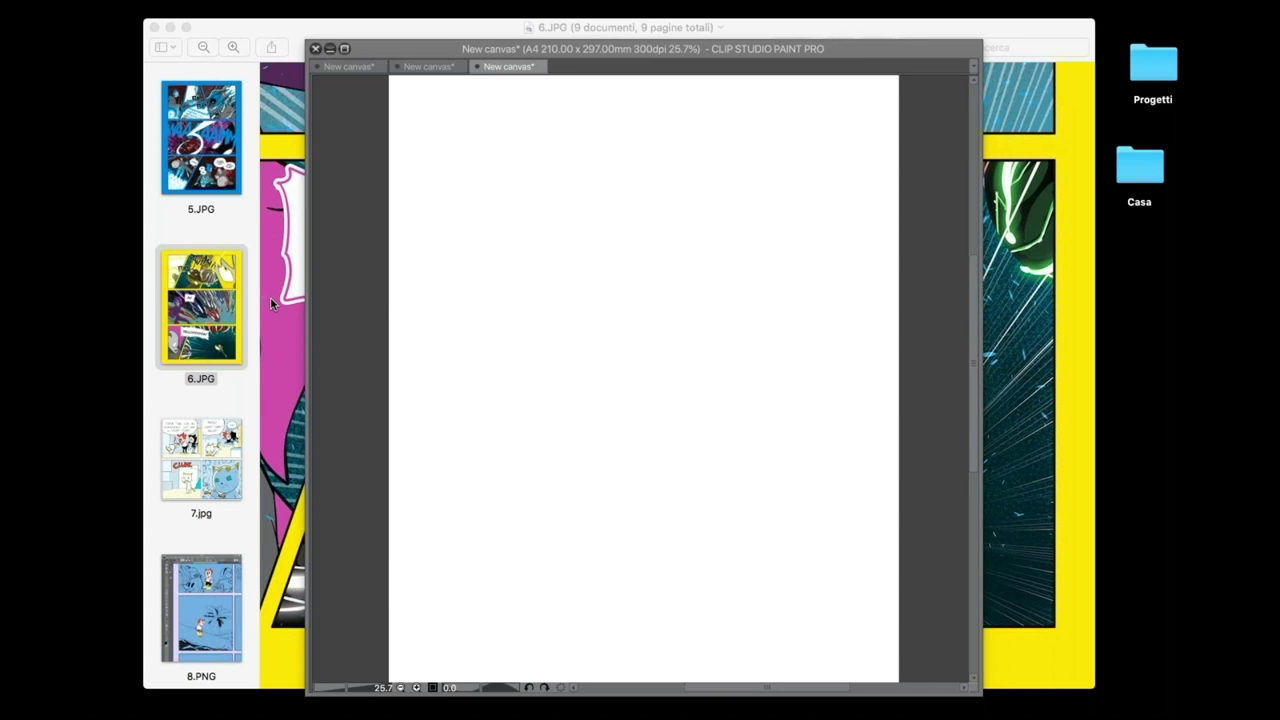
pyautogui.press('super+Tab')
pyautogui.press('Home')
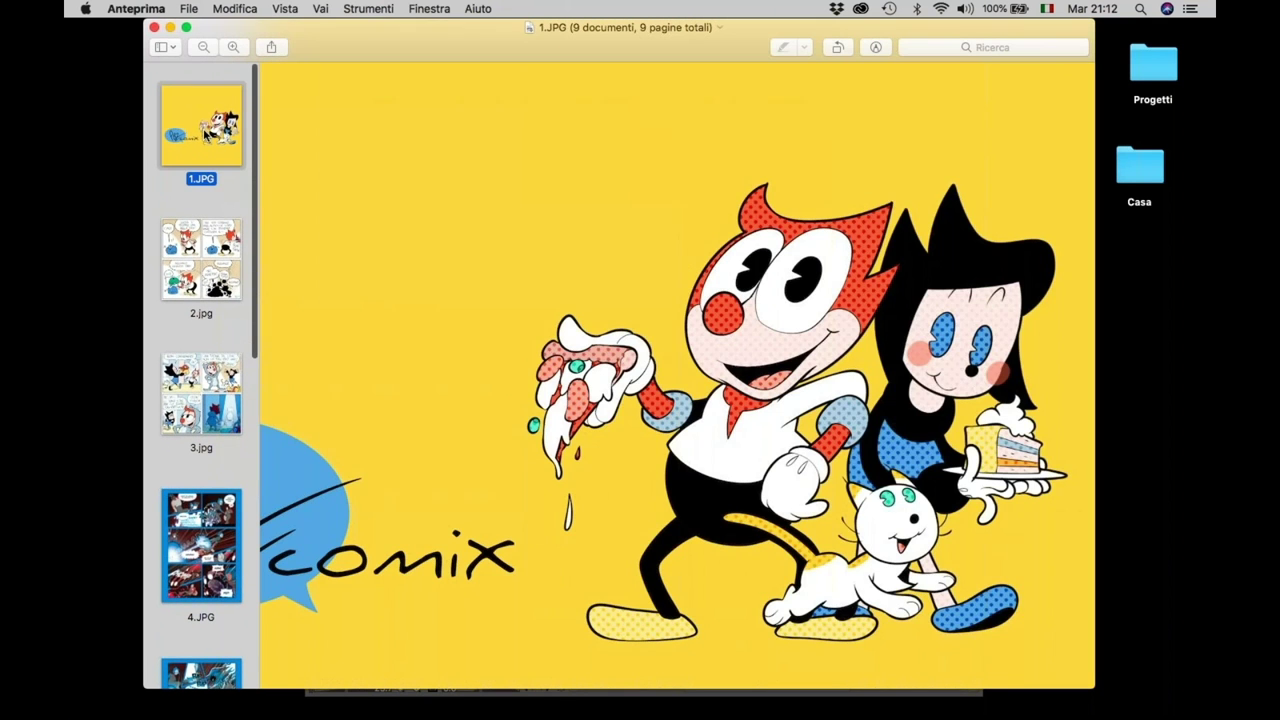
pyautogui.press('super+9')
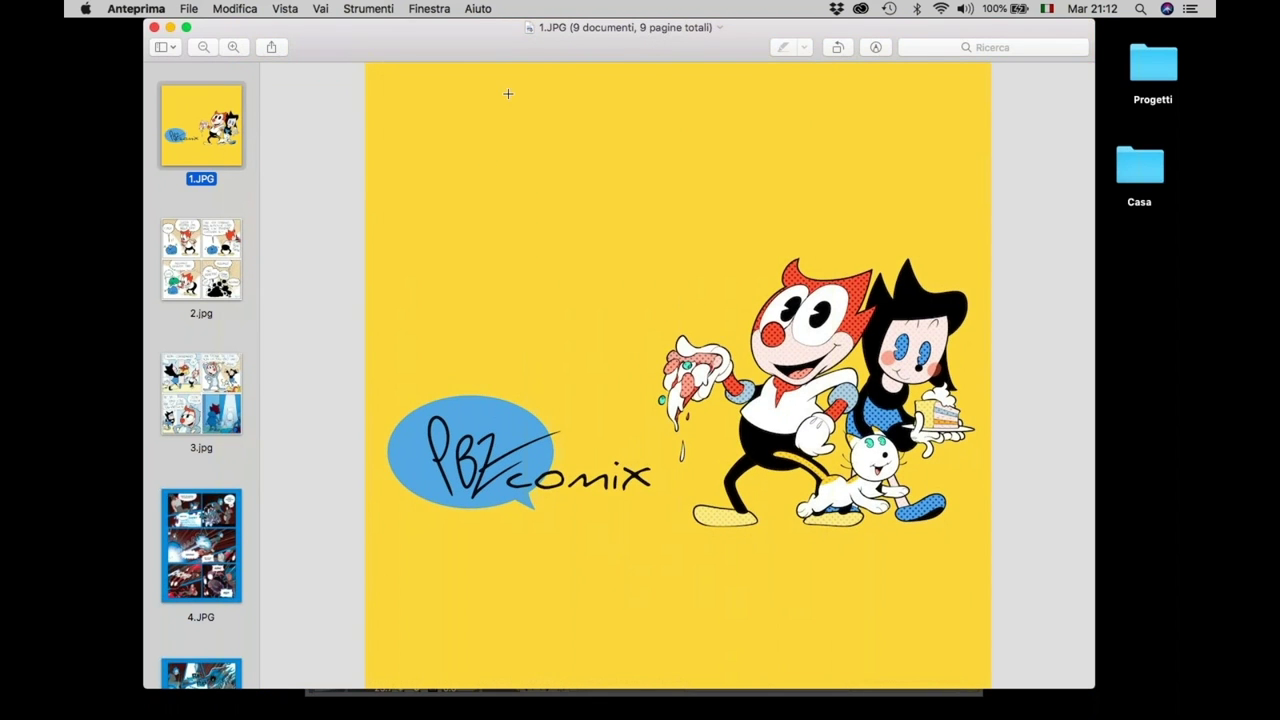
pyautogui.moveTo(481, 40); pyautogui.dragTo(387, 32)
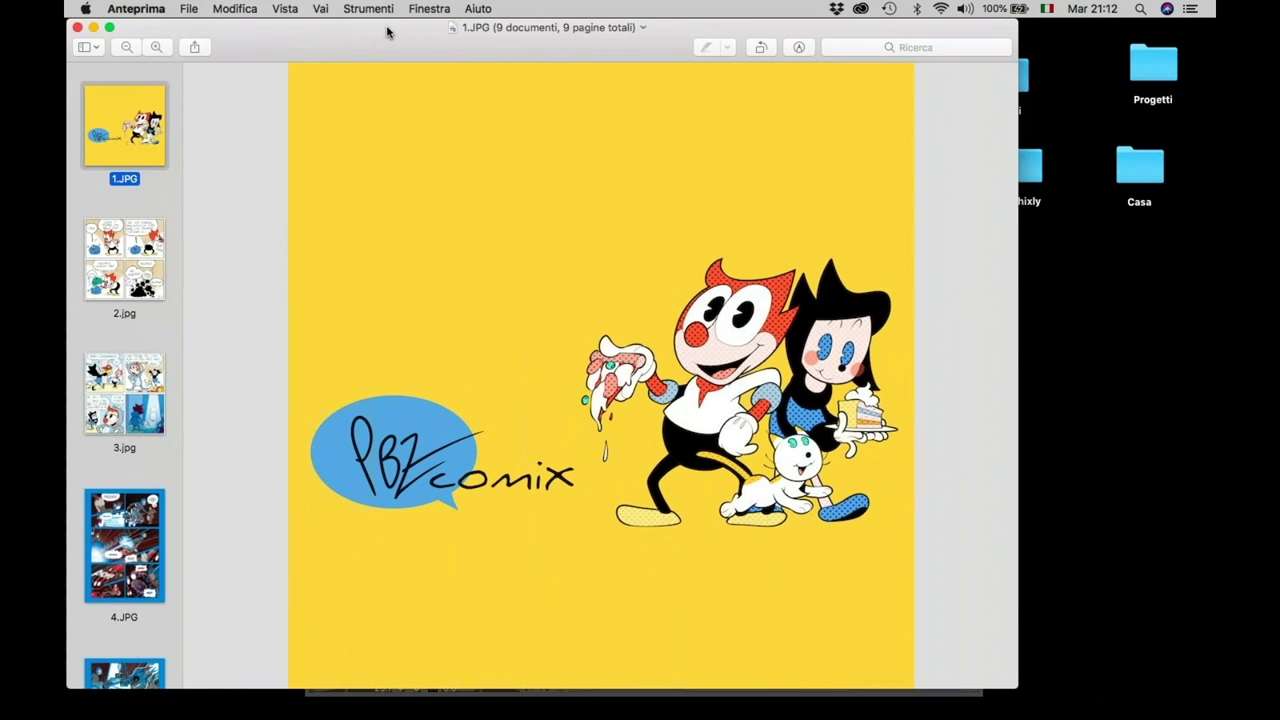